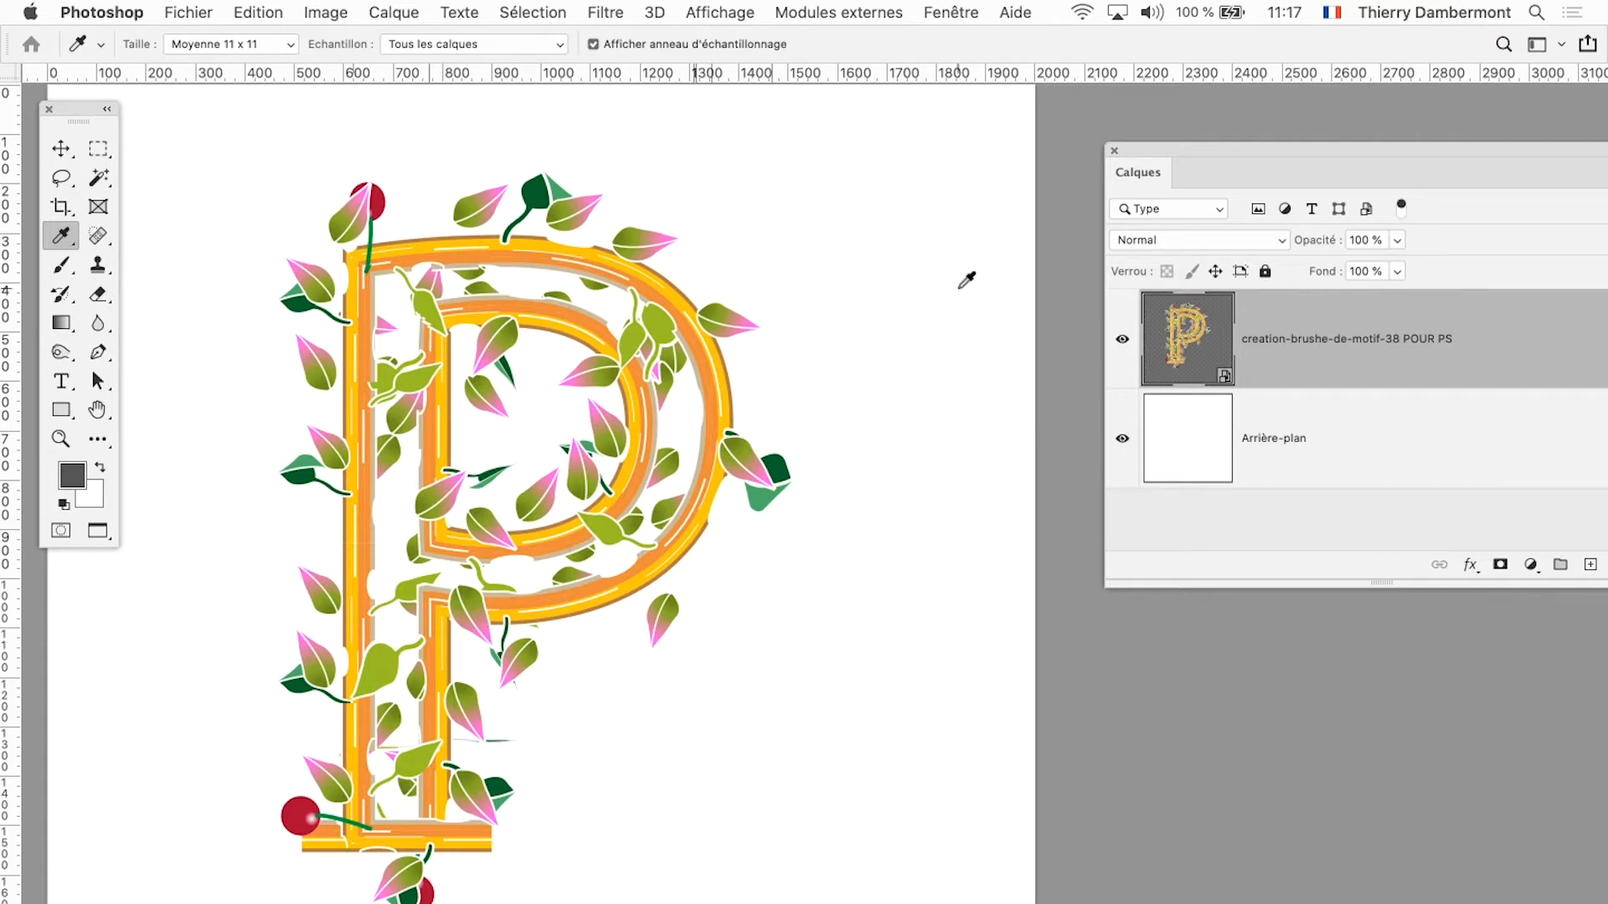
Step: Move the Calques panel closer to the artwork and resize it so that it fits fully on screen
drag(1132, 142, 924, 159)
drag(1442, 596, 1333, 674)
drag(1120, 165, 1127, 168)
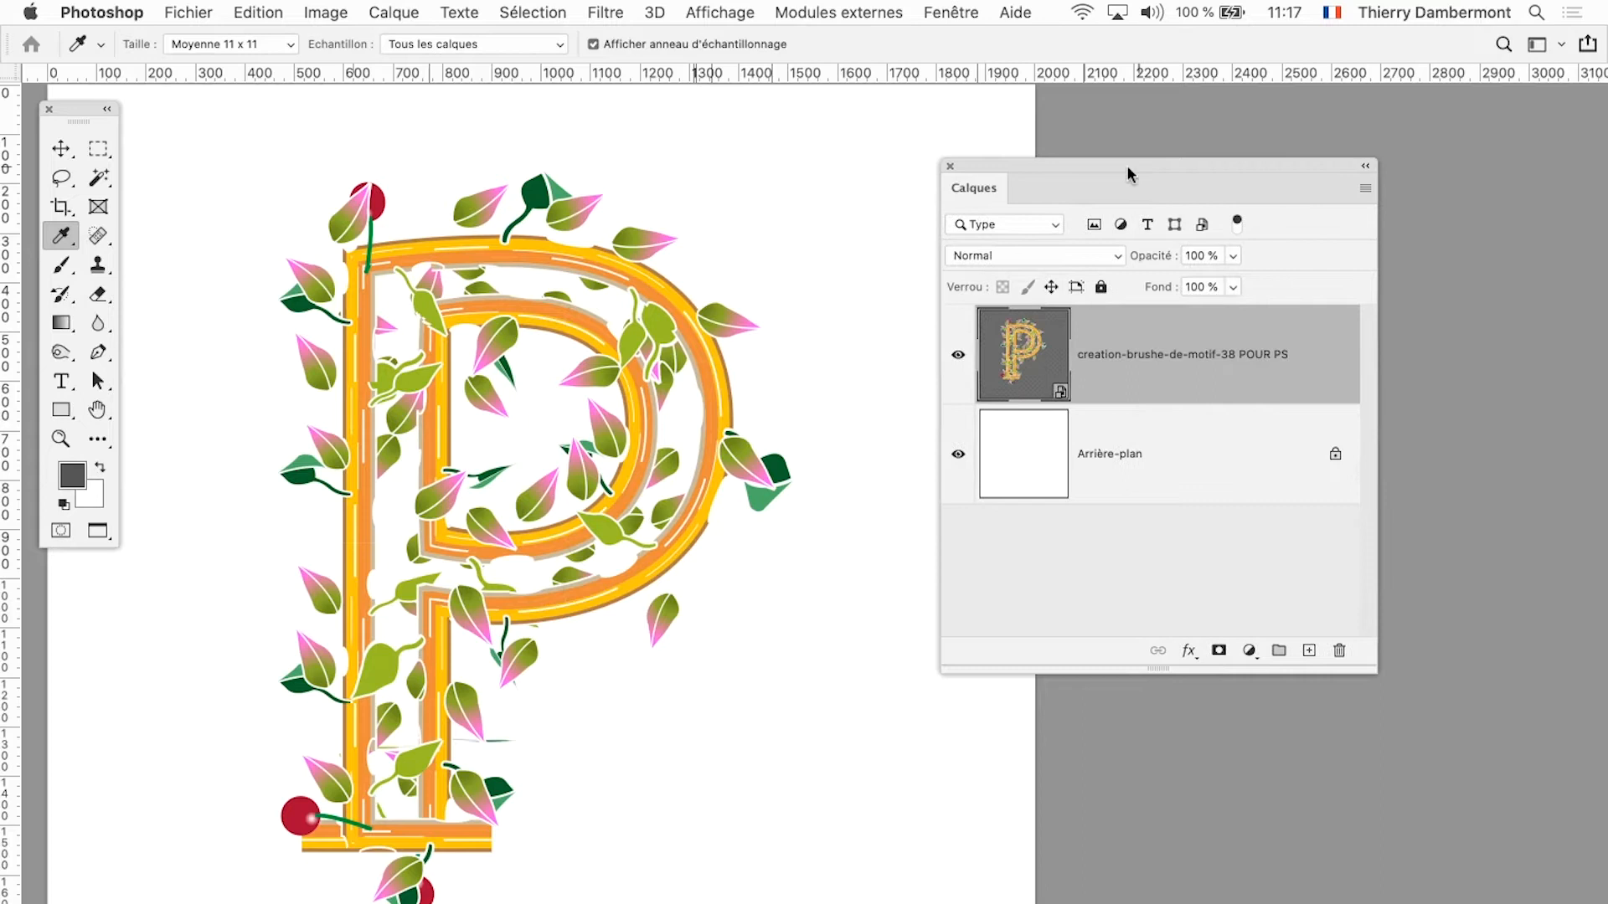
click(616, 11)
mouse_move(674, 461)
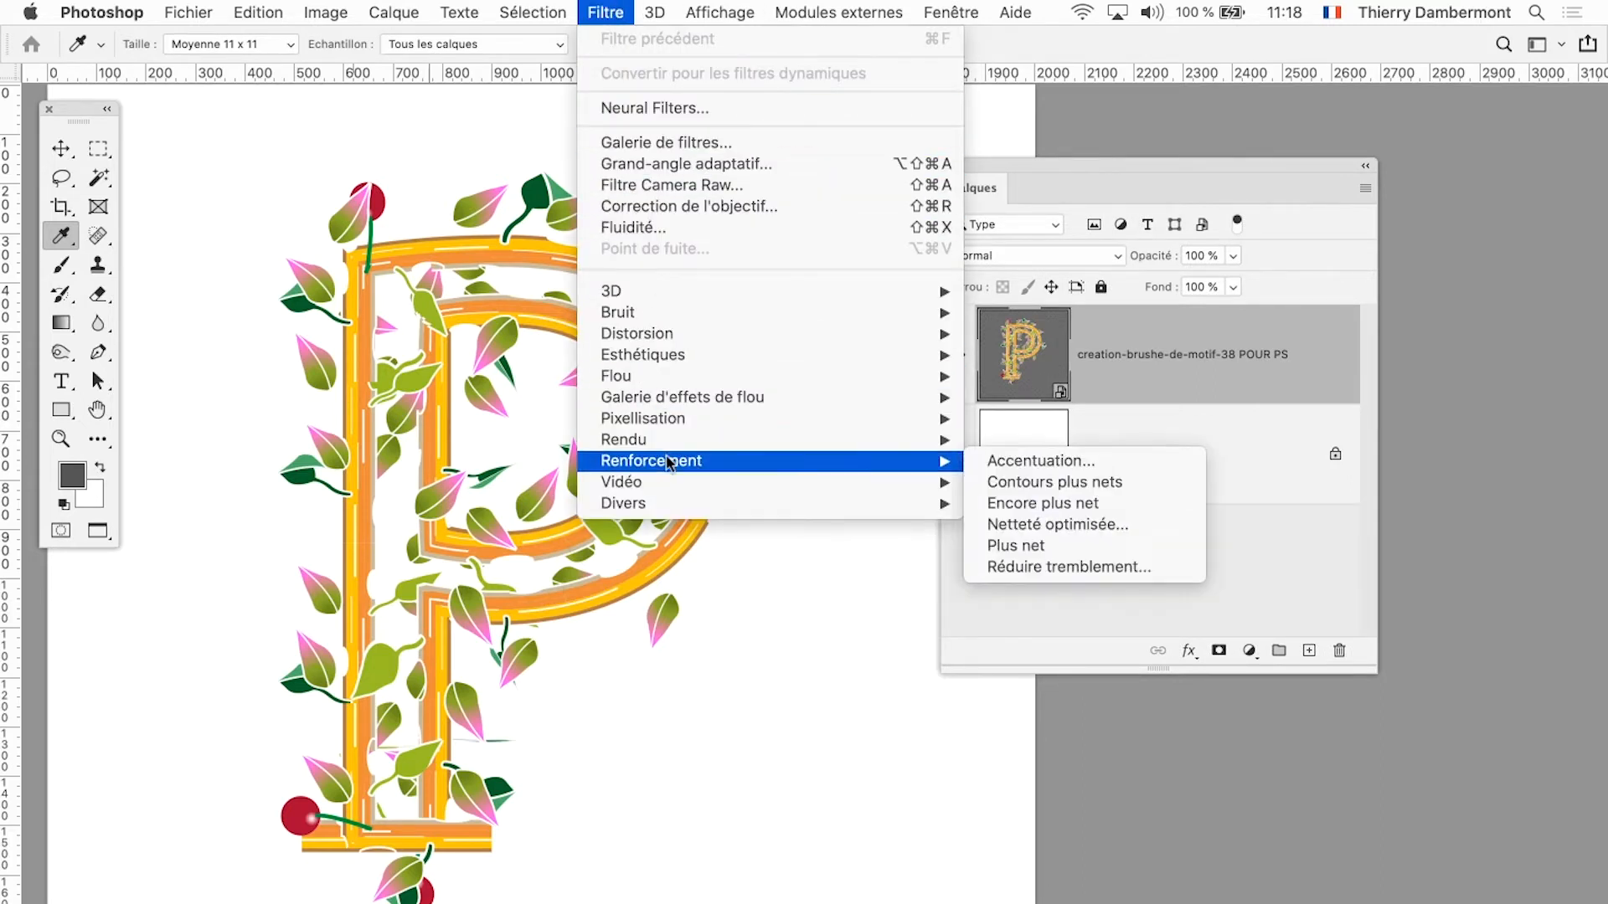
click(991, 460)
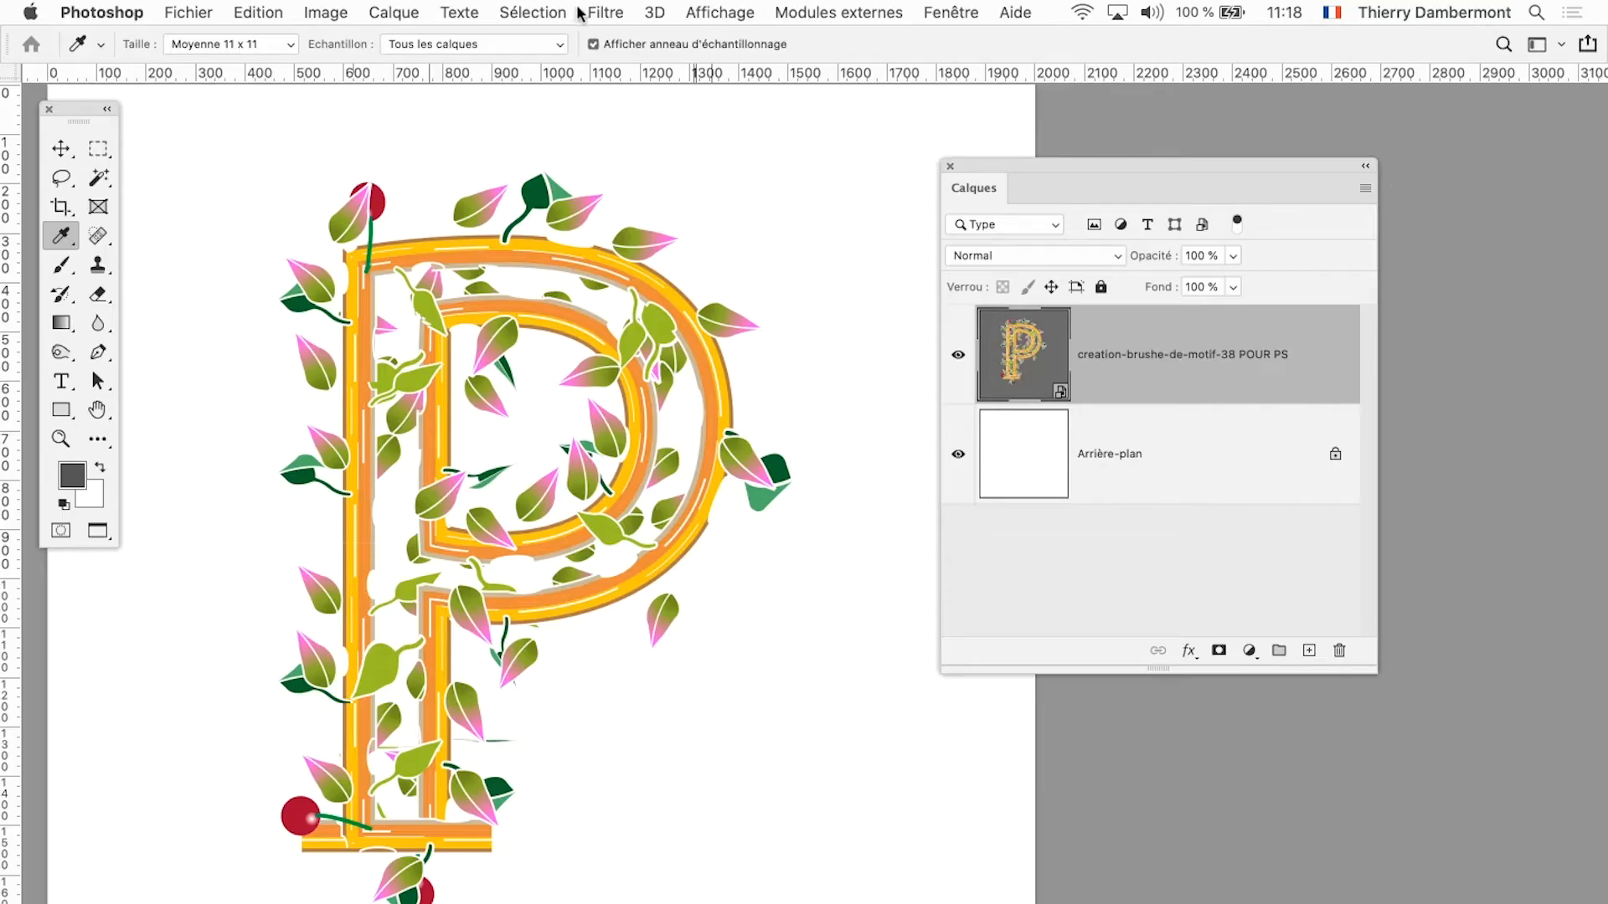
Step: Start the Accentuation filter on the creation-brushe-de-motif-38 POUR PS smart object, keeping its dialog clear of the letter P
click(593, 12)
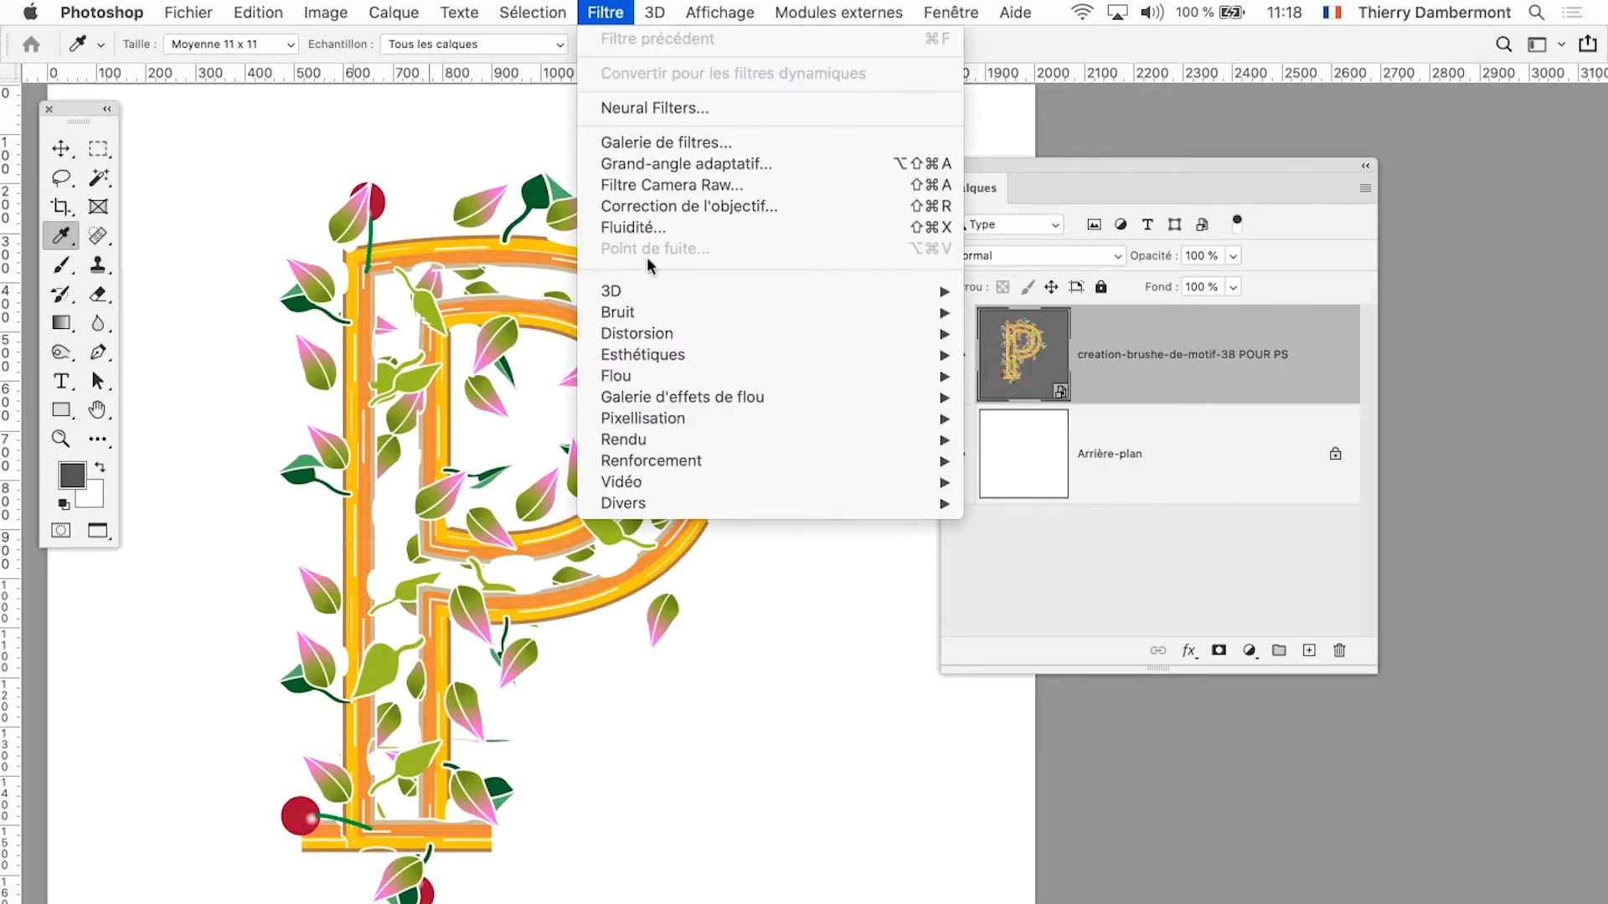
mouse_move(680, 460)
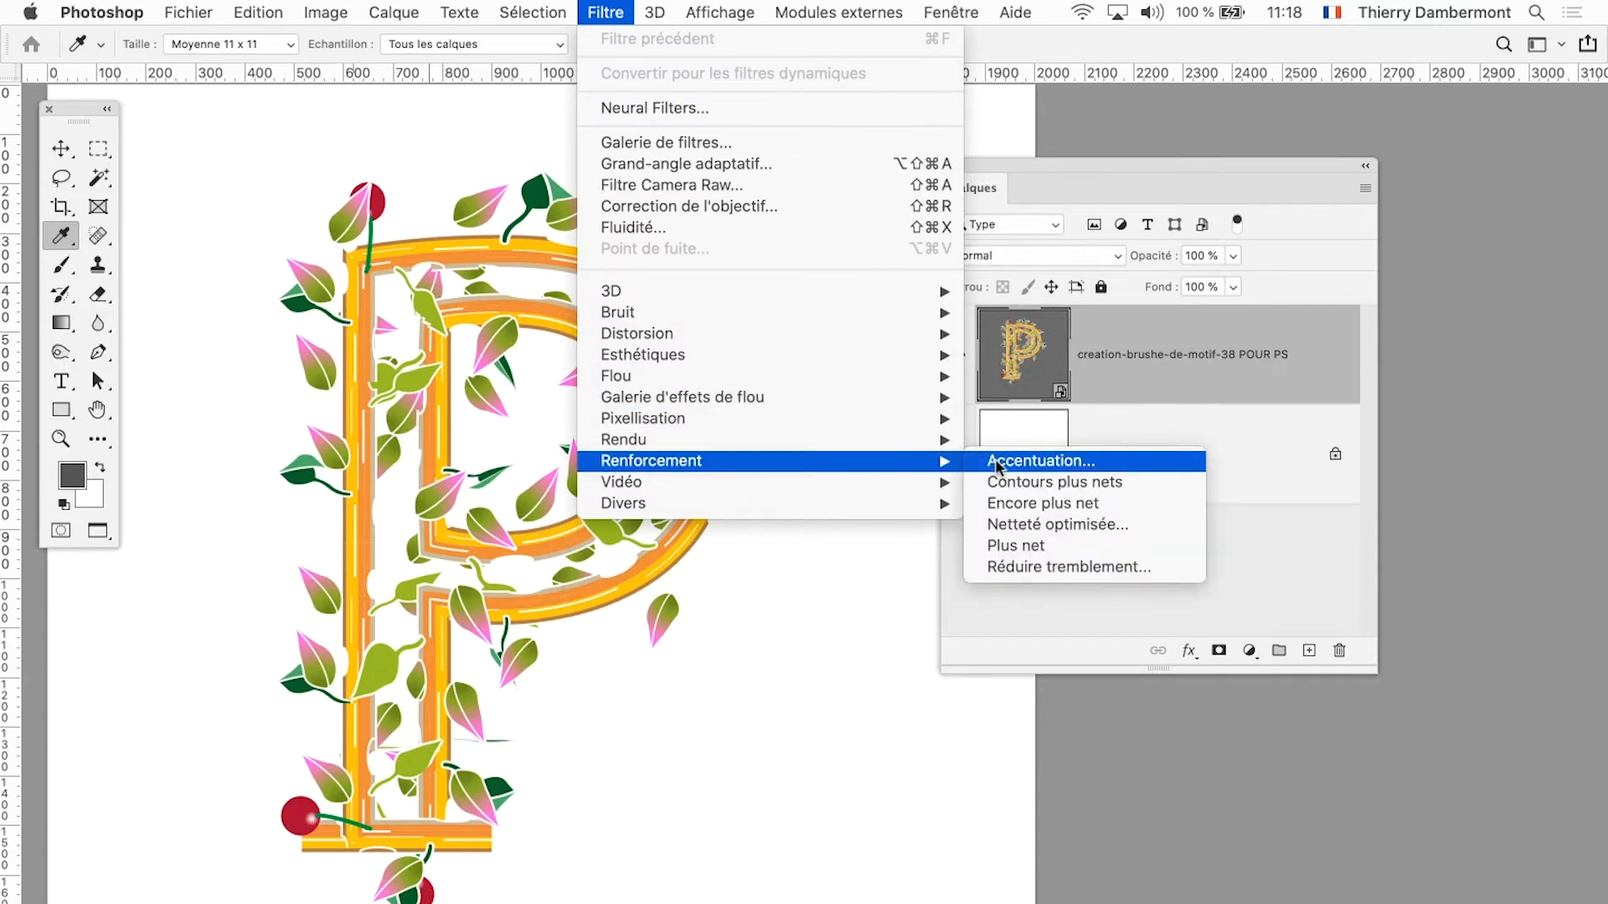
click(1042, 460)
drag(963, 195, 1160, 55)
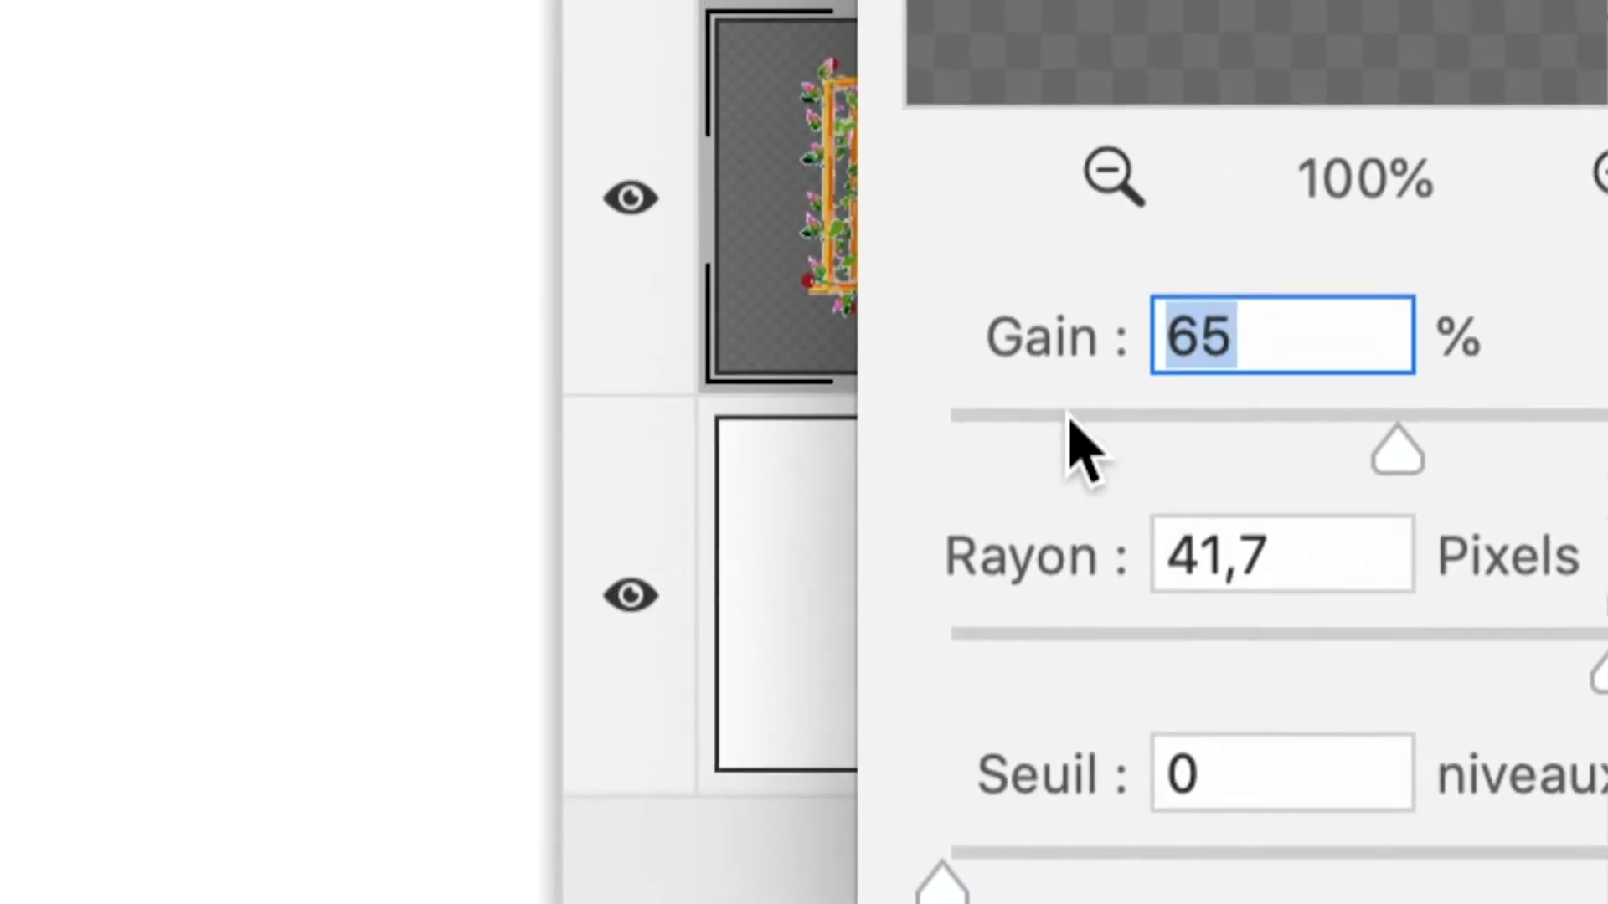
Step: Try out sharpening strengths for the letter P, up to a Gain of 34 % with a Rayon of 128,2 pixels
click(1069, 414)
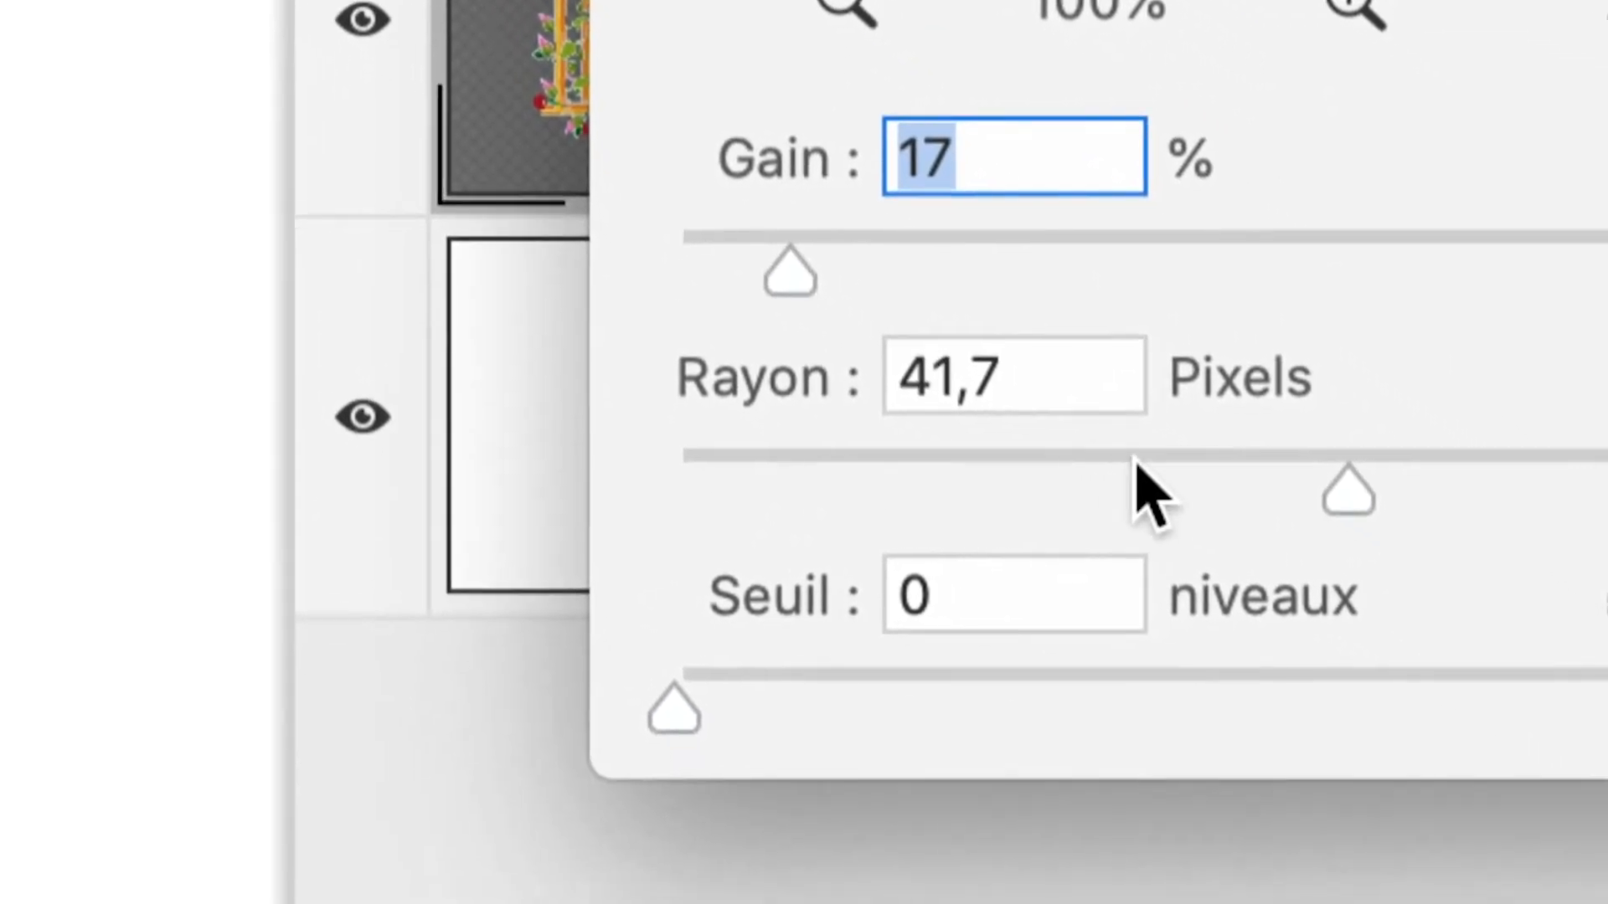
click(1496, 633)
click(1156, 462)
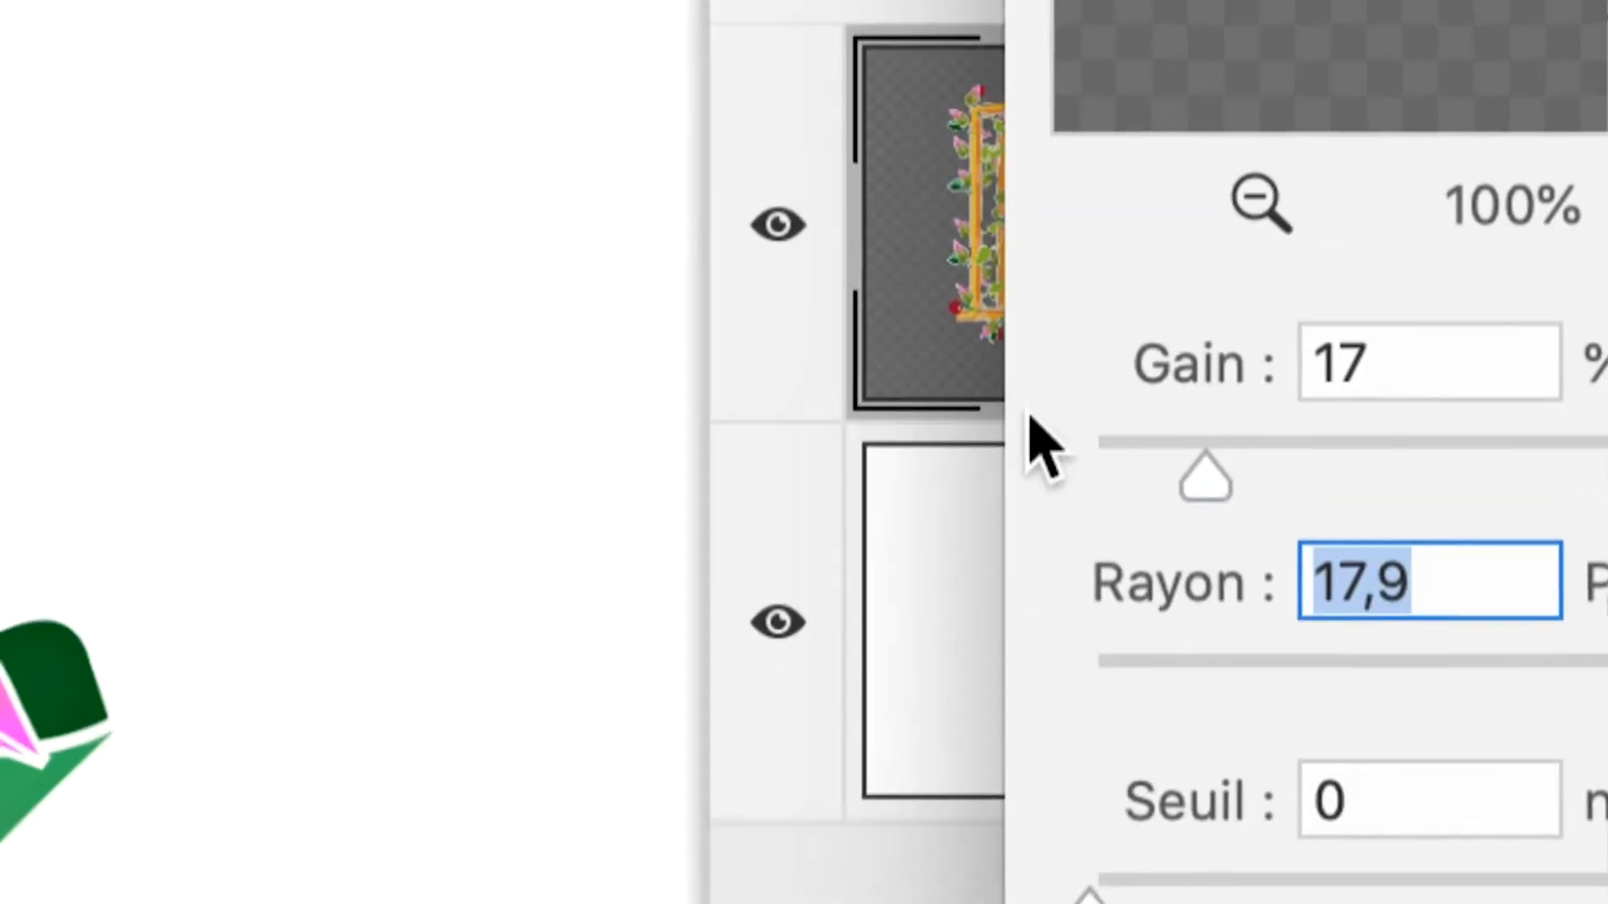
click(675, 268)
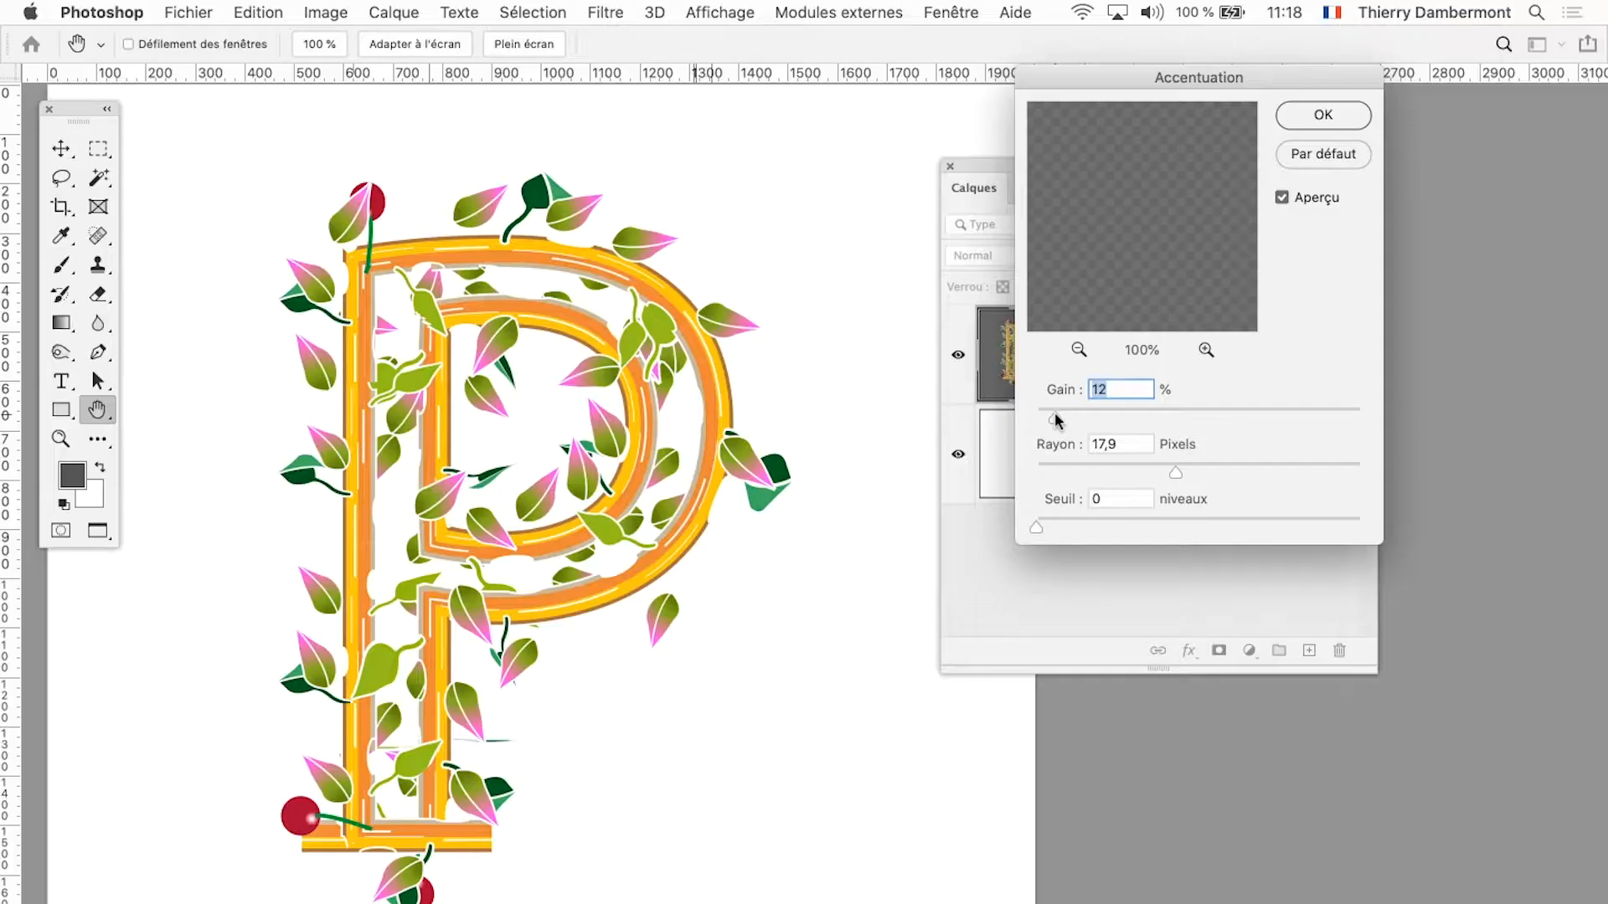
click(1079, 414)
click(1112, 416)
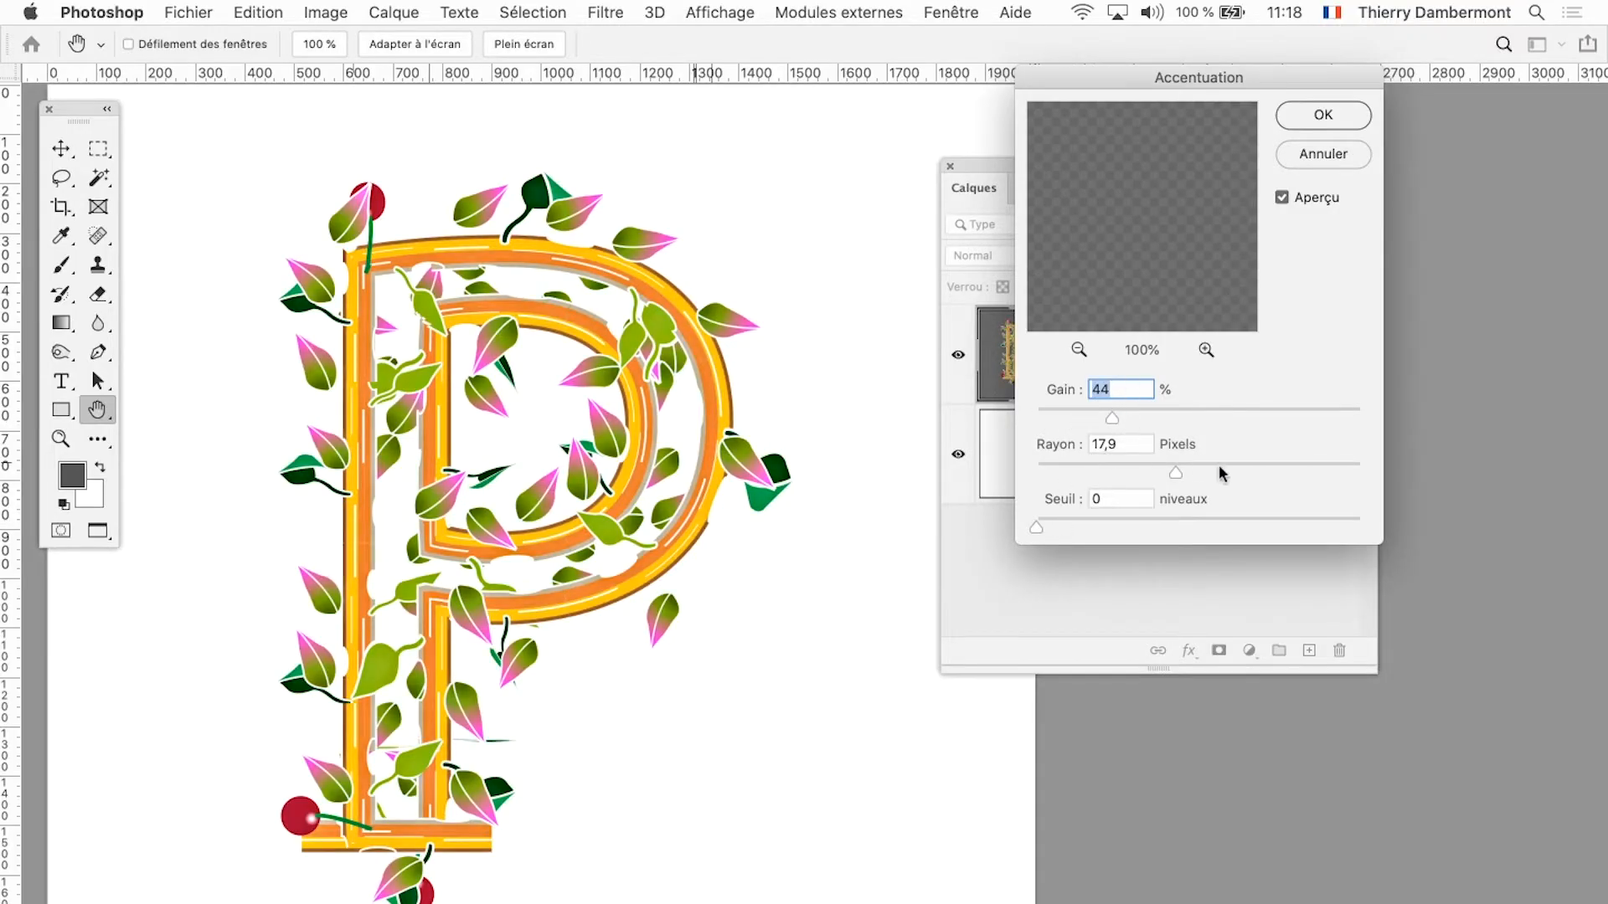
drag(1218, 466, 1260, 469)
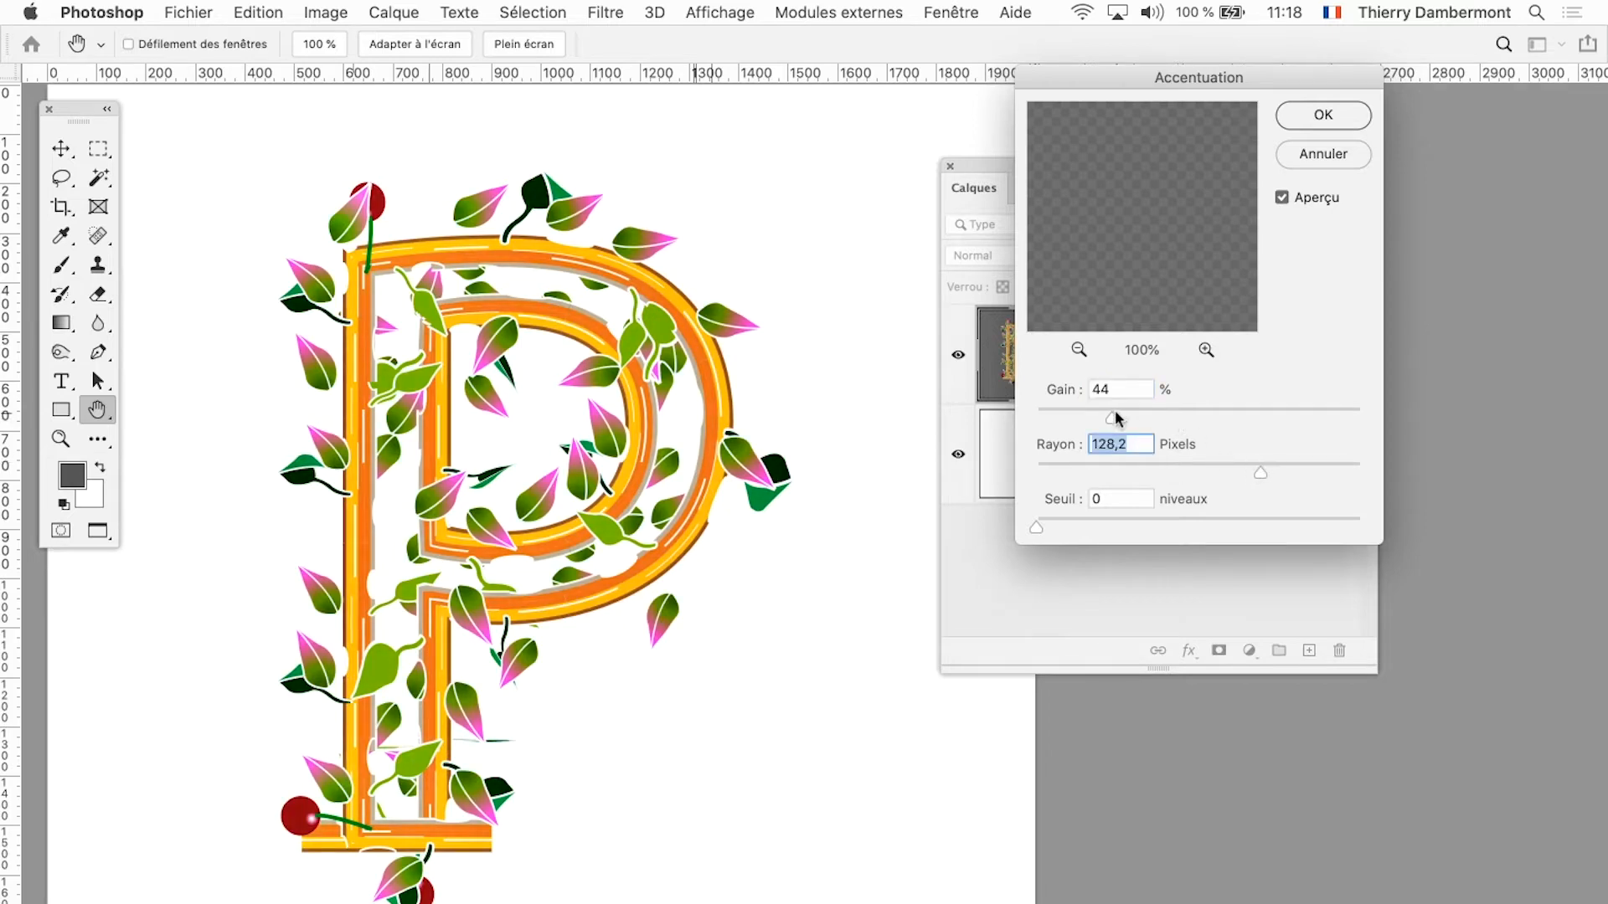
Step: Compare the letter P with and without the sharpening by switching the filter preview off and on
click(1284, 199)
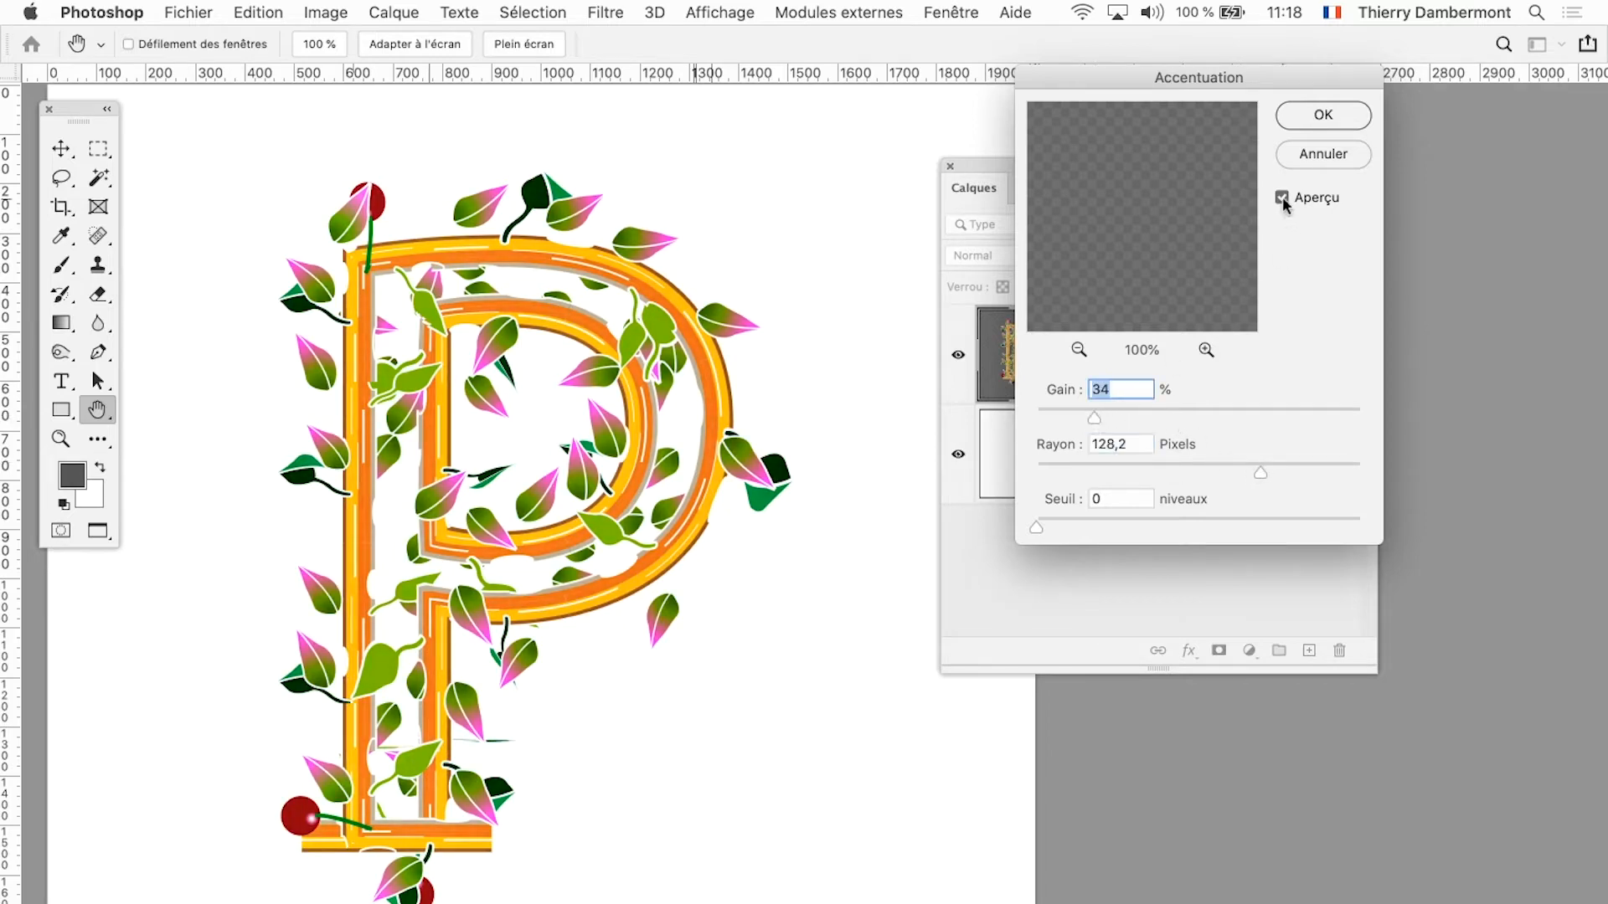
click(1282, 199)
drag(1213, 73, 292, 156)
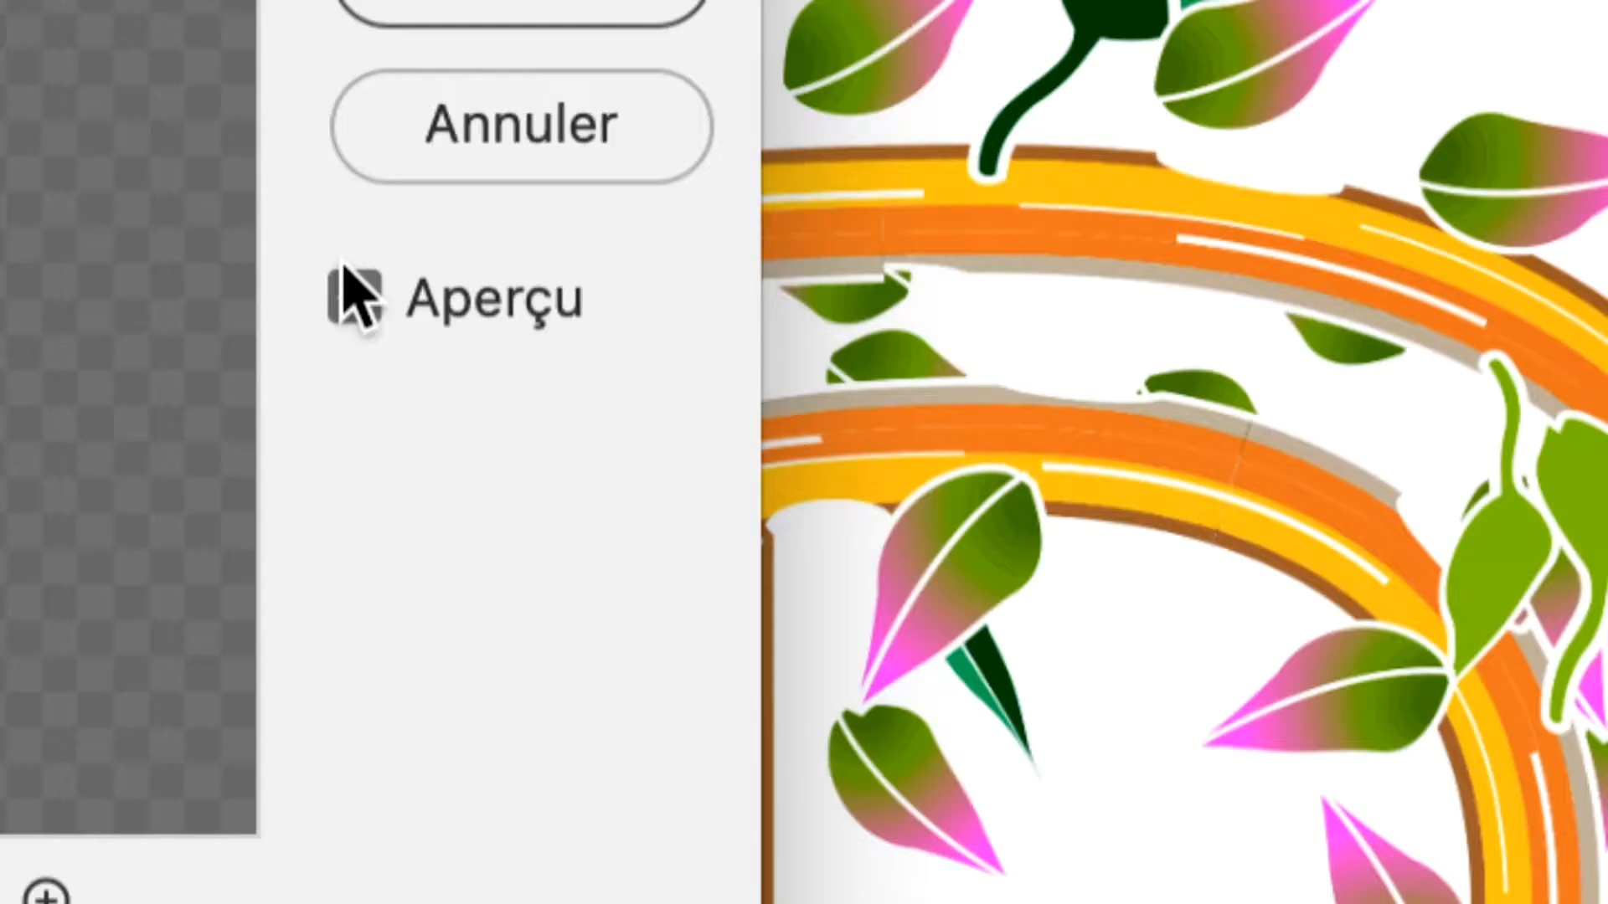
click(354, 285)
click(353, 284)
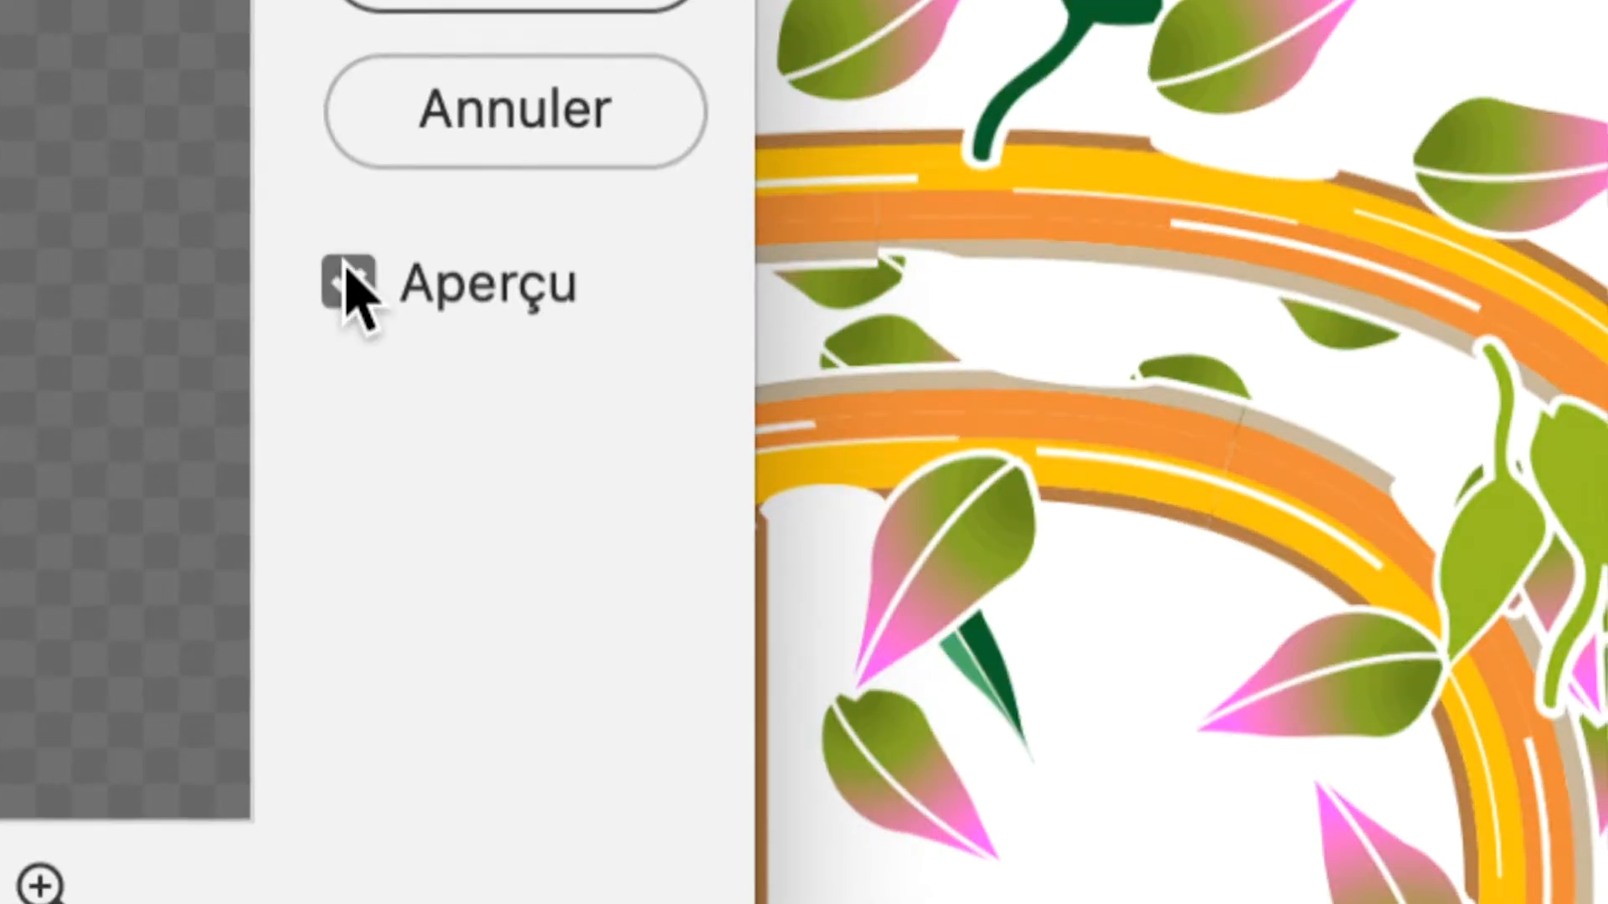
click(350, 283)
click(350, 283)
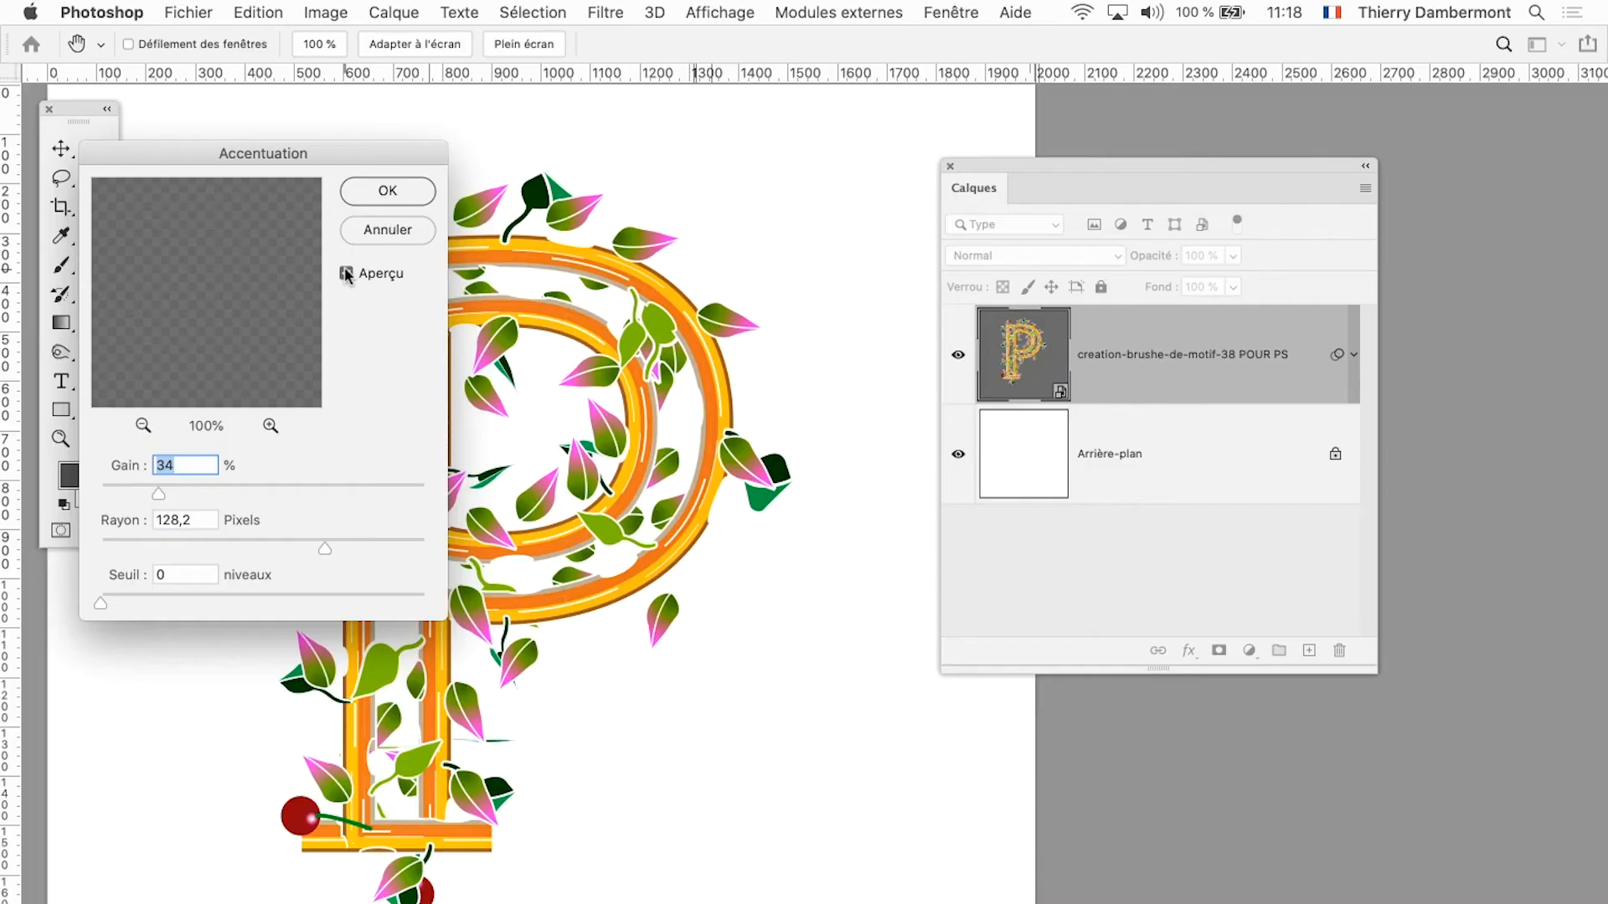
Step: Set the sharpening to a Gain of 41 % and a Rayon of 181,6 pixels, check the preview and apply the filter
drag(263, 153, 993, 52)
drag(869, 386, 866, 387)
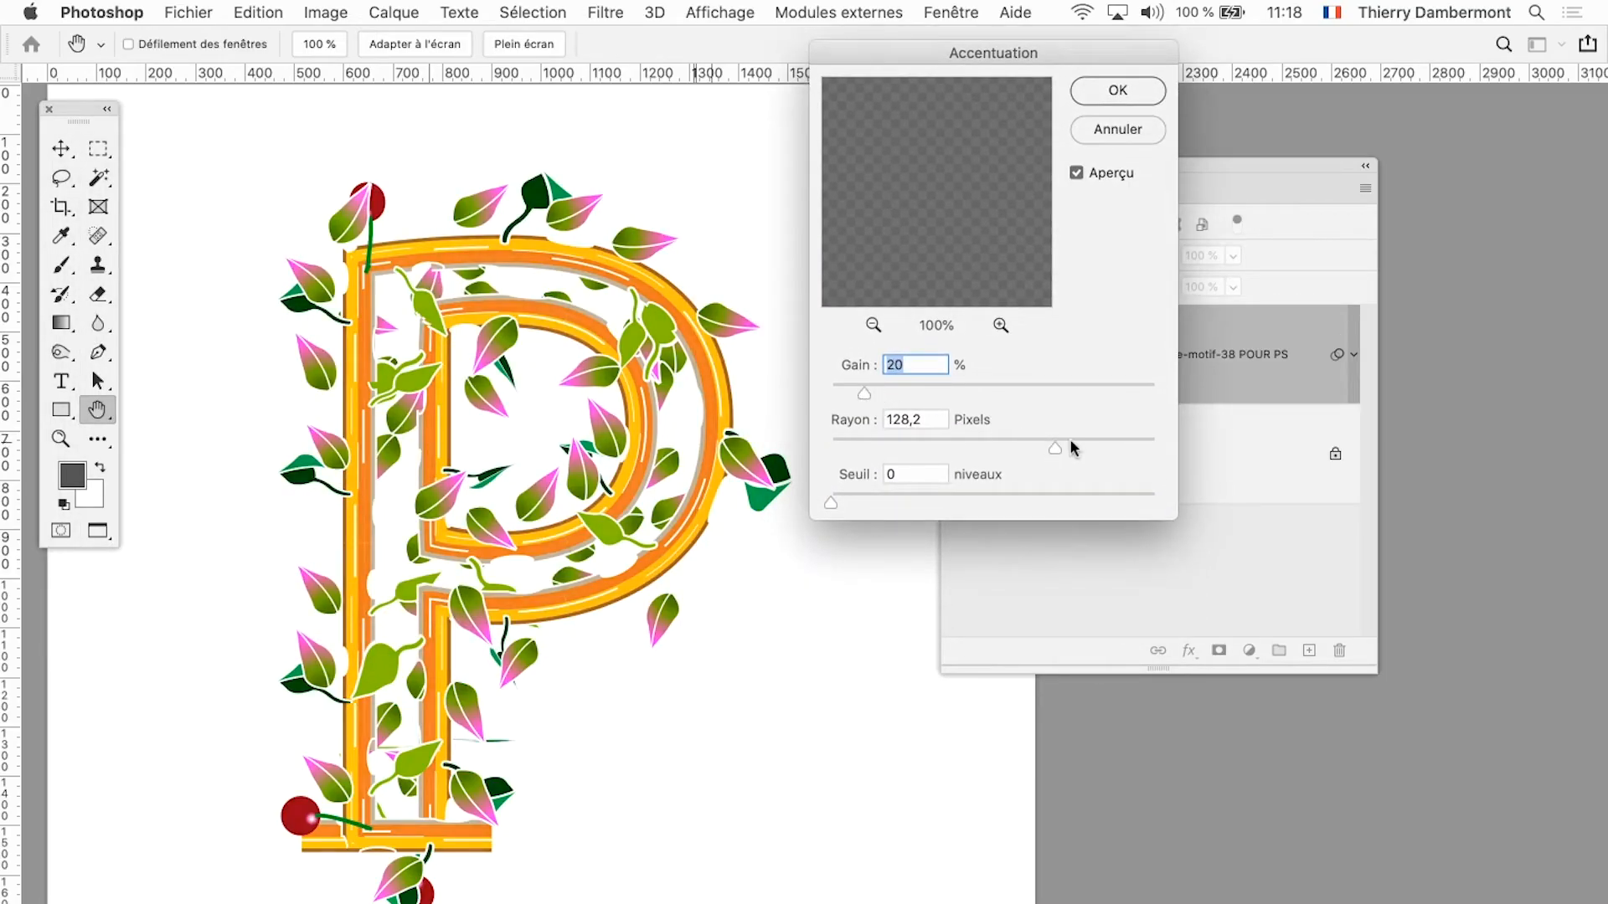
drag(1071, 444, 1086, 446)
mouse_move(883, 388)
mouse_down()
mouse_move(930, 390)
mouse_move(901, 390)
mouse_up()
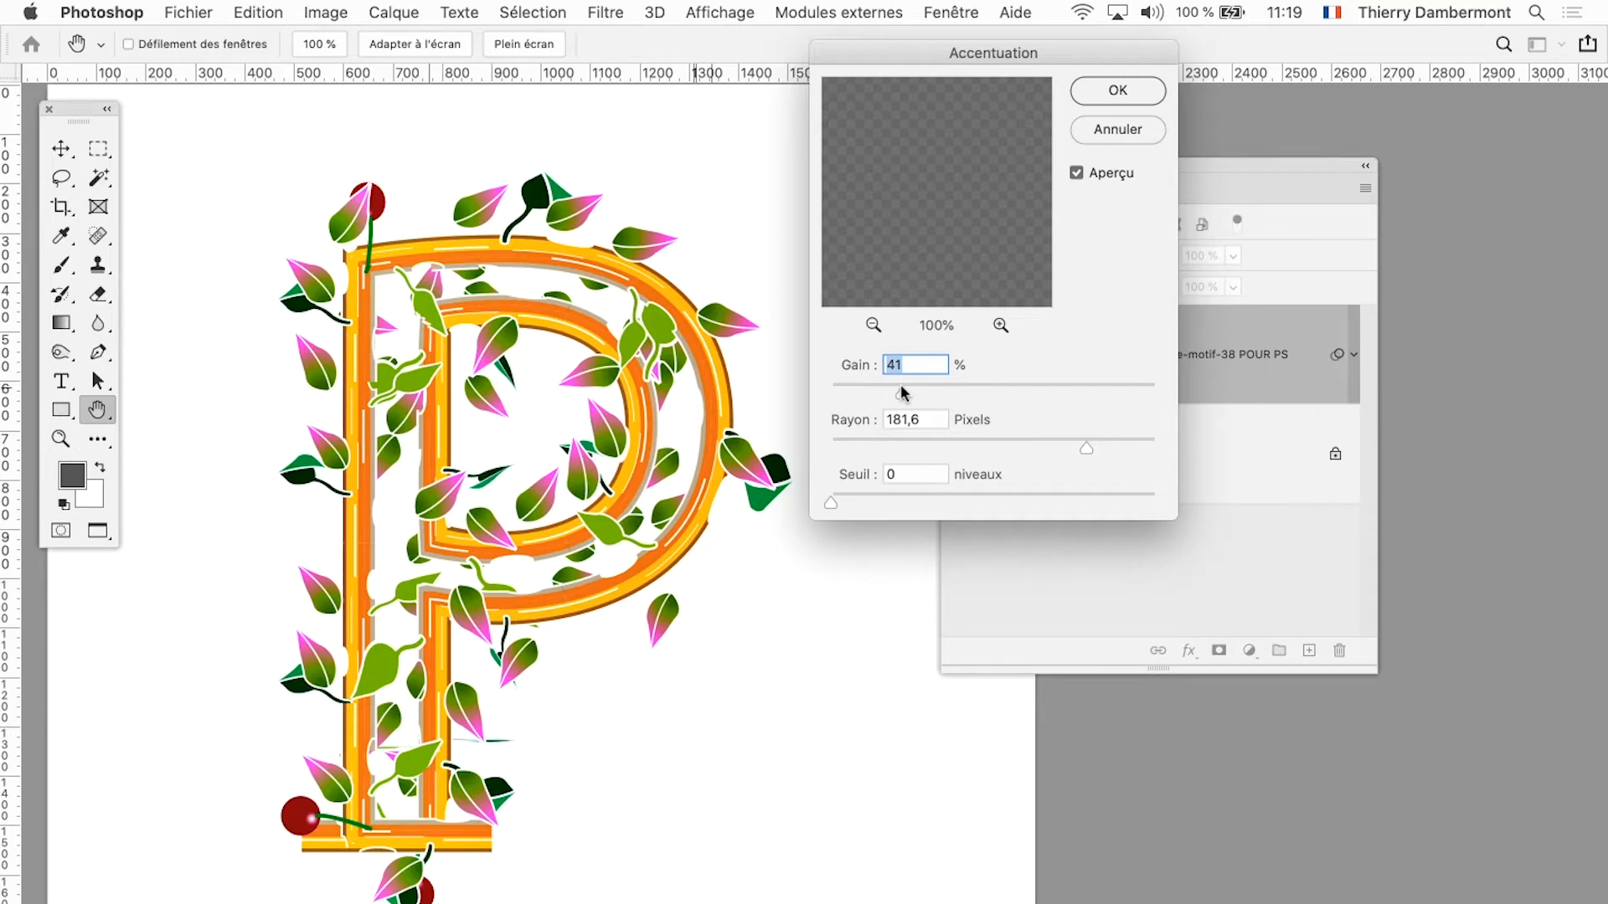
click(1077, 173)
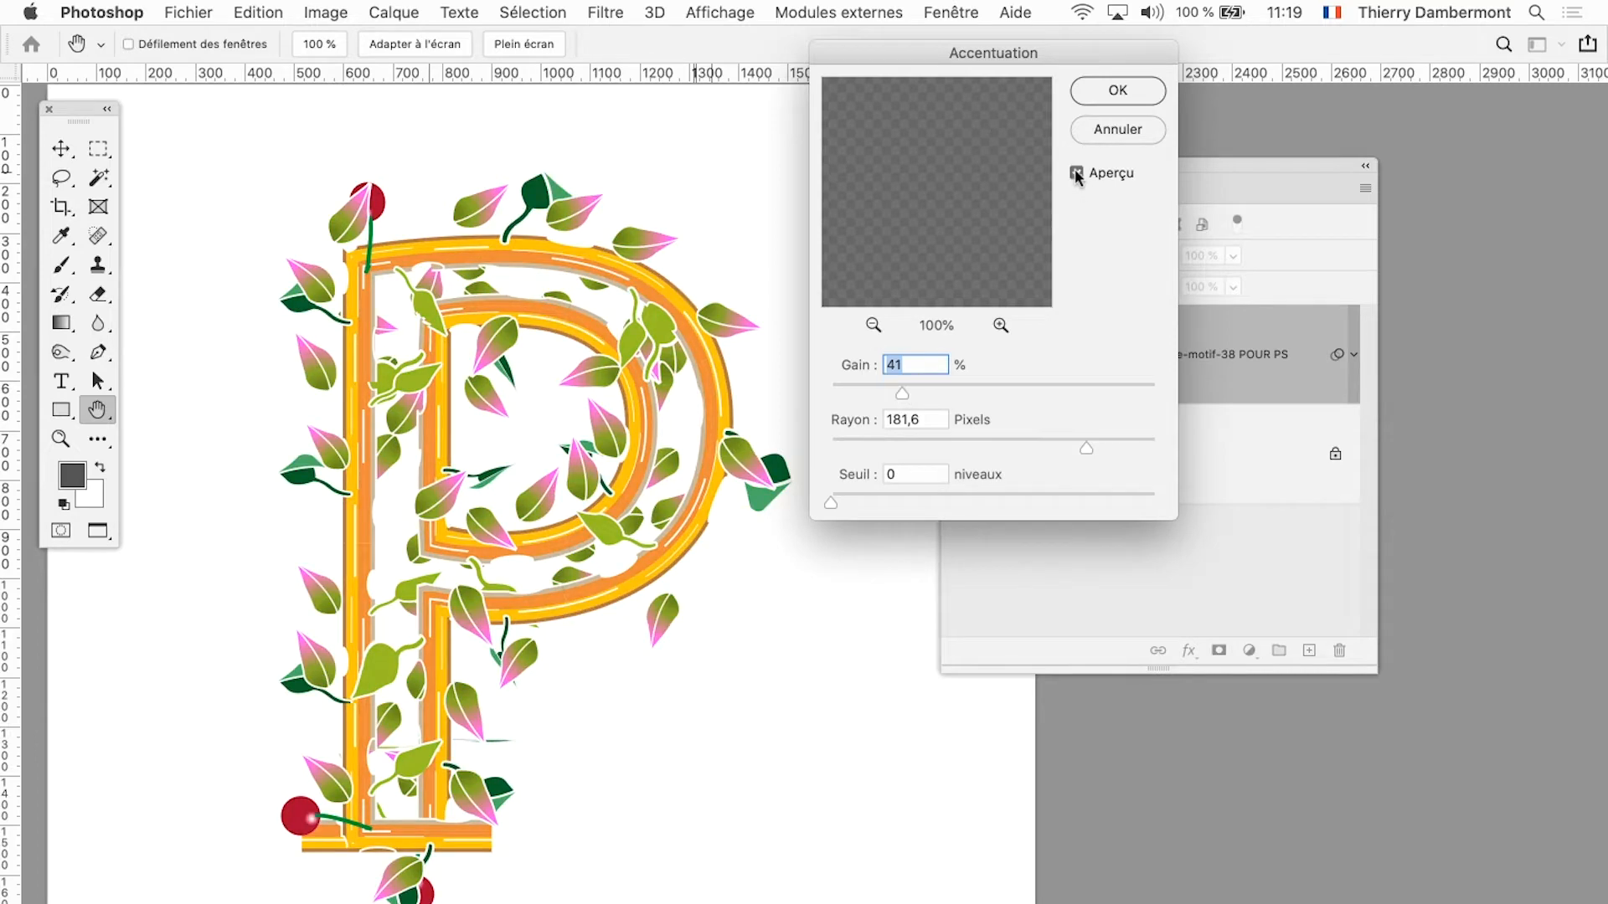
click(1076, 173)
click(1118, 89)
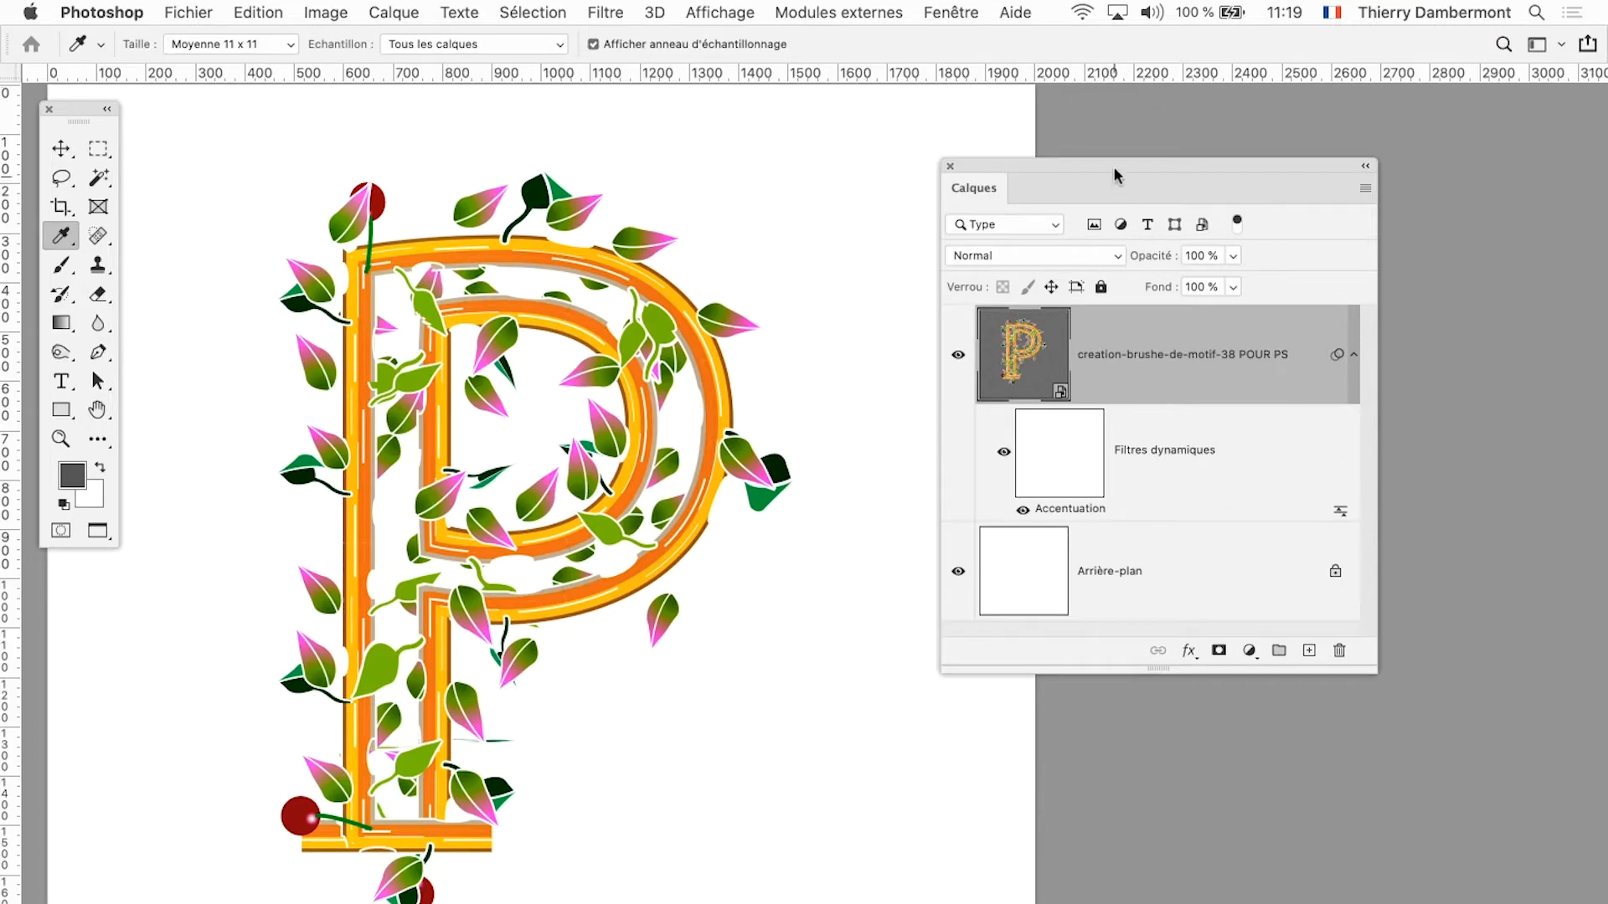
Step: Enlarge the Calques panel and compare the artwork with the Accentuation smart filter hidden and shown
drag(1113, 166, 1055, 116)
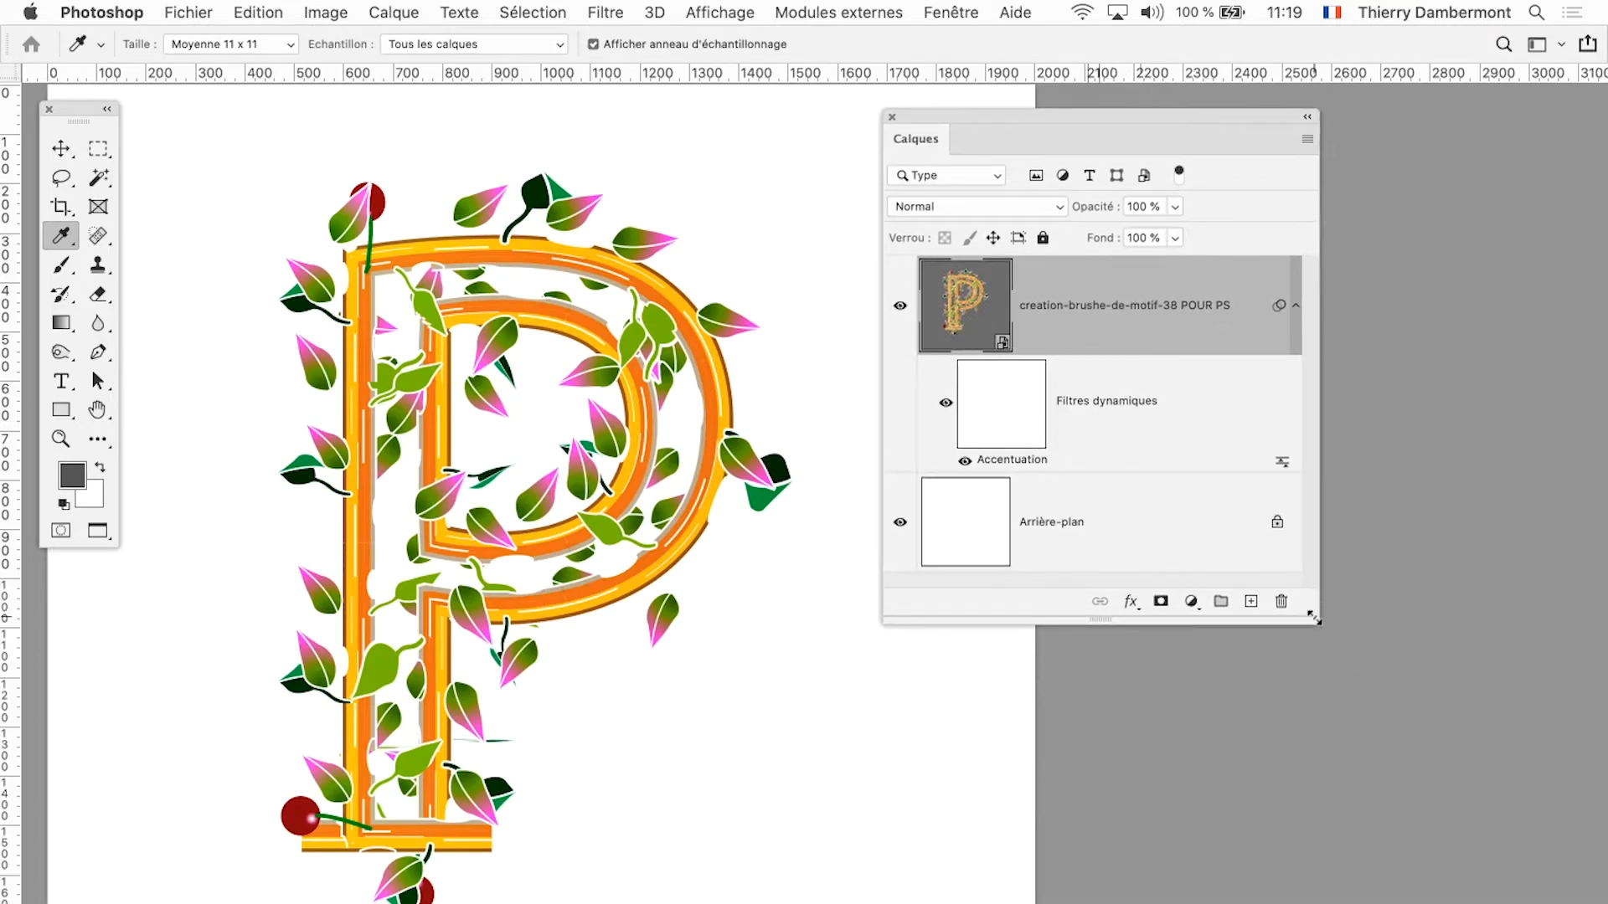
drag(1312, 618, 1401, 710)
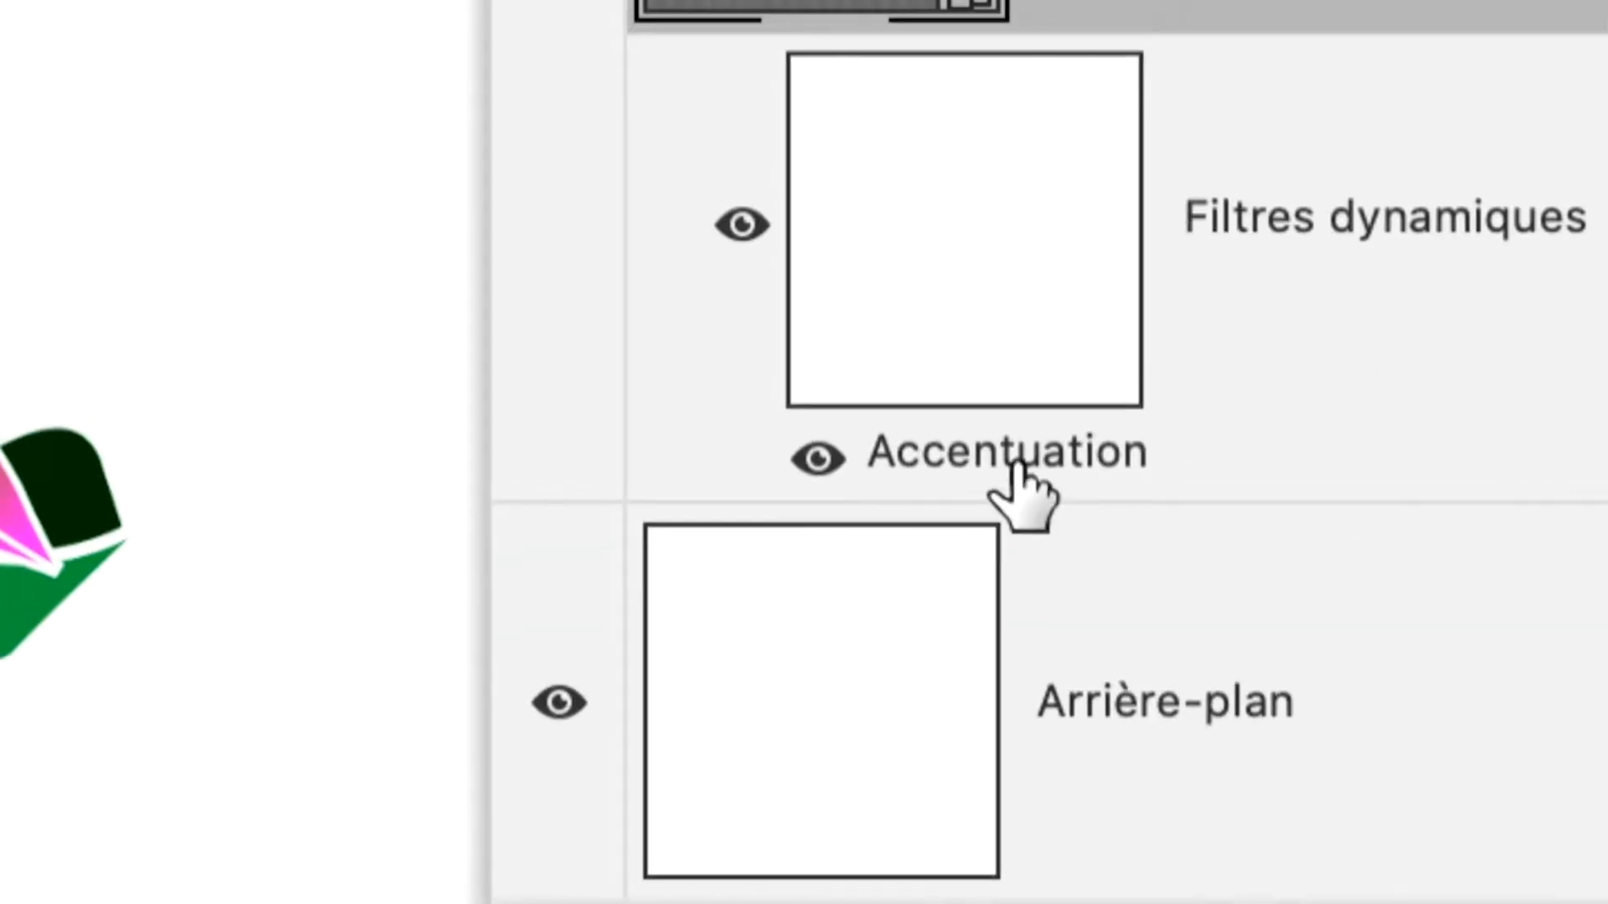
click(970, 461)
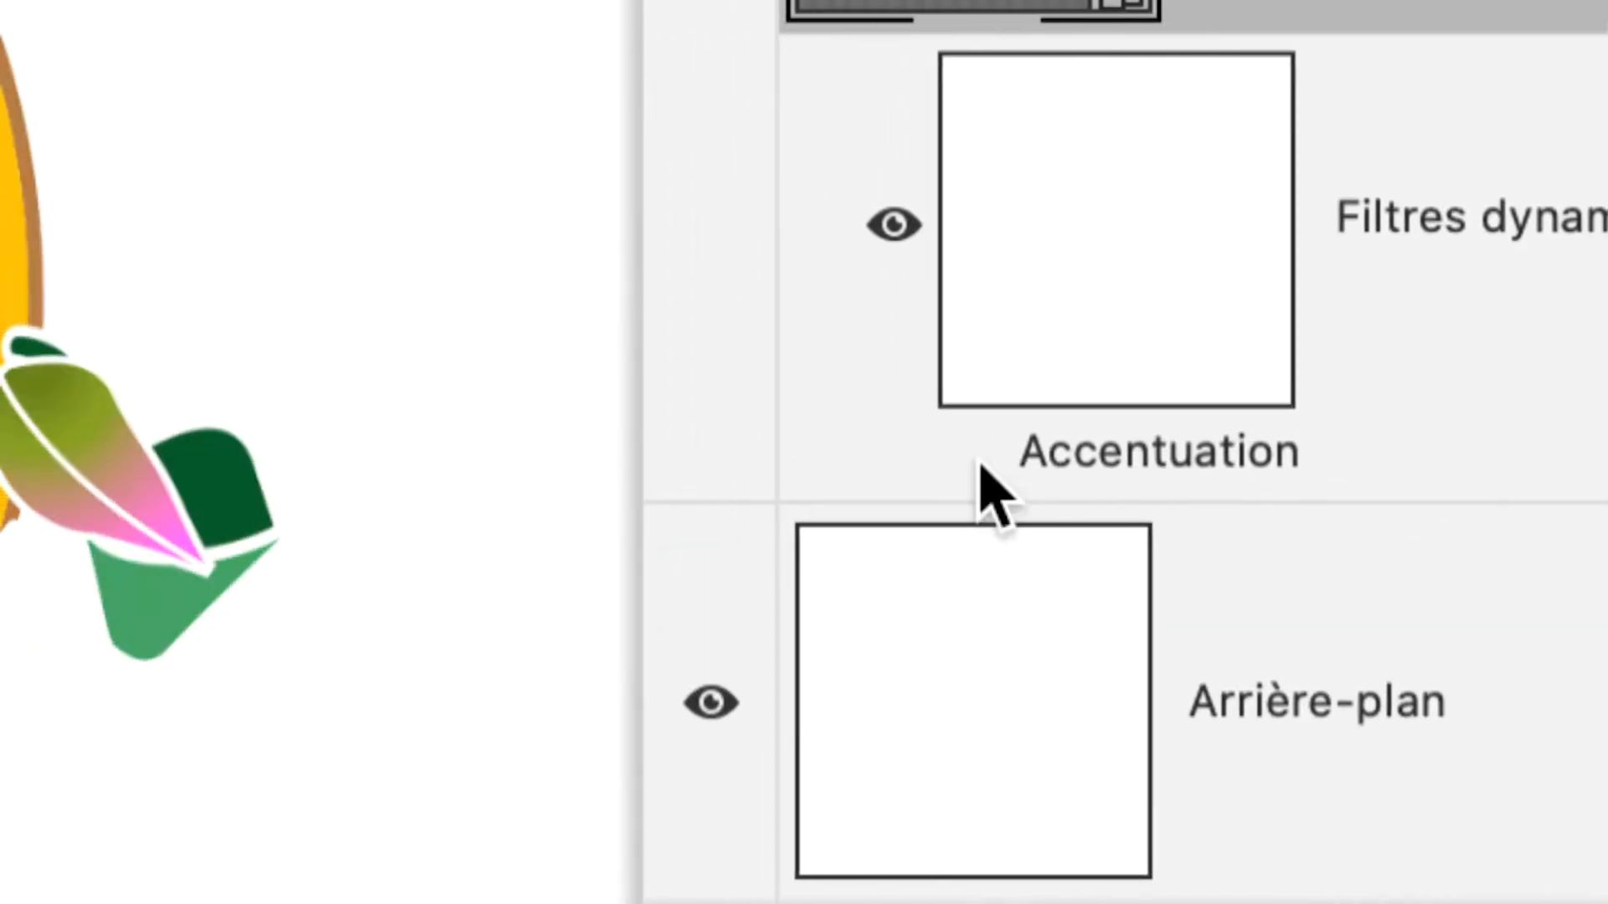
click(969, 461)
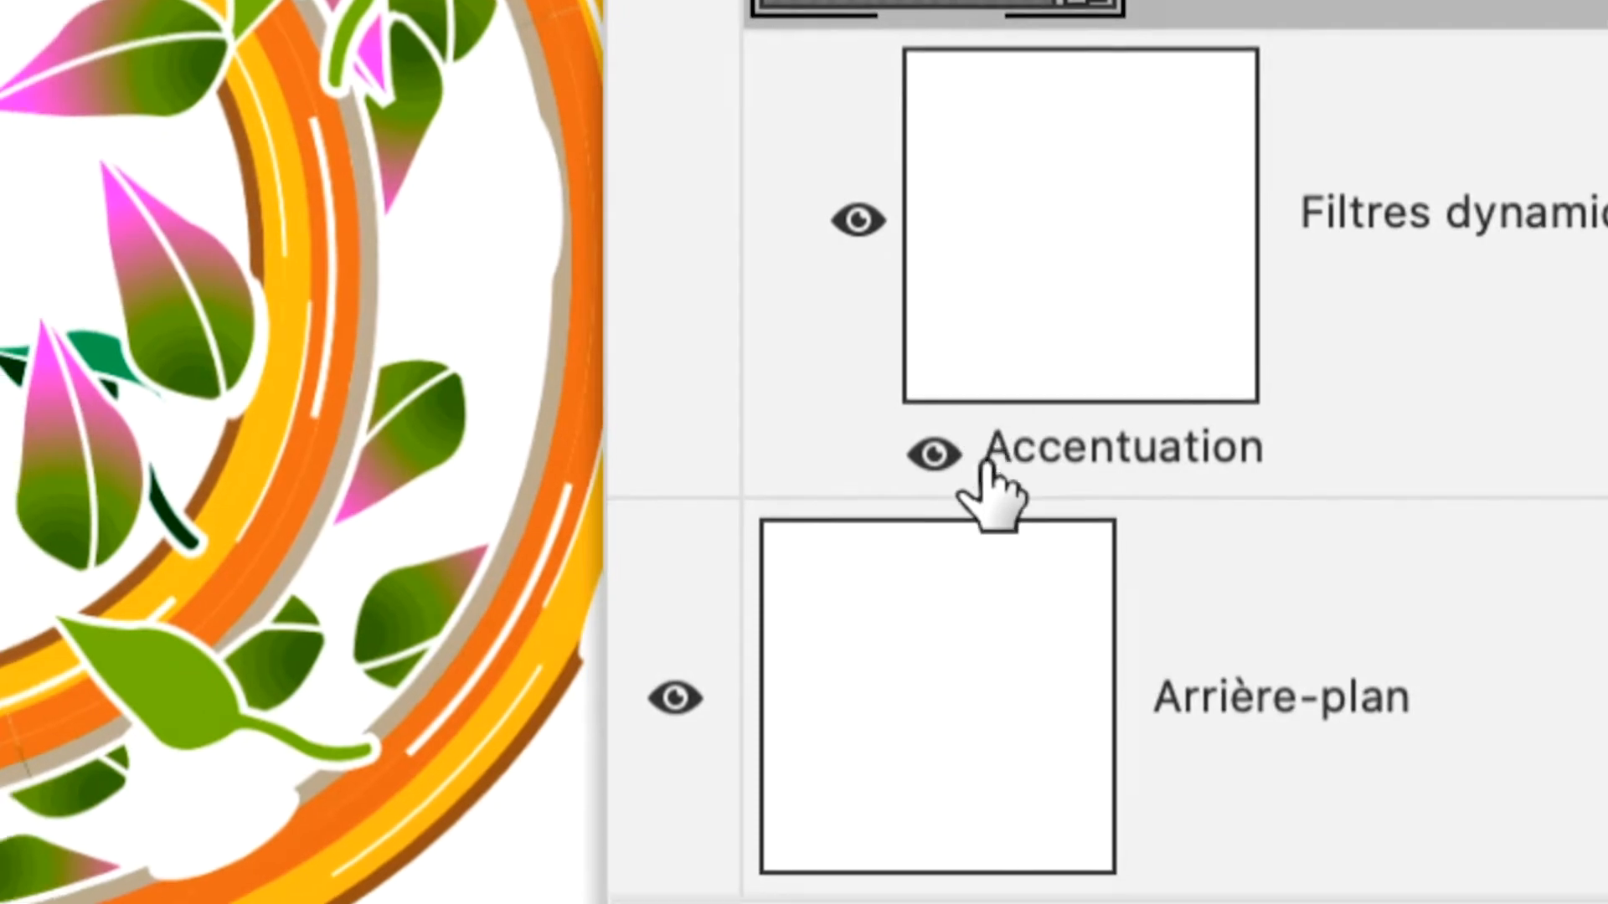
click(1462, 434)
click(1462, 434)
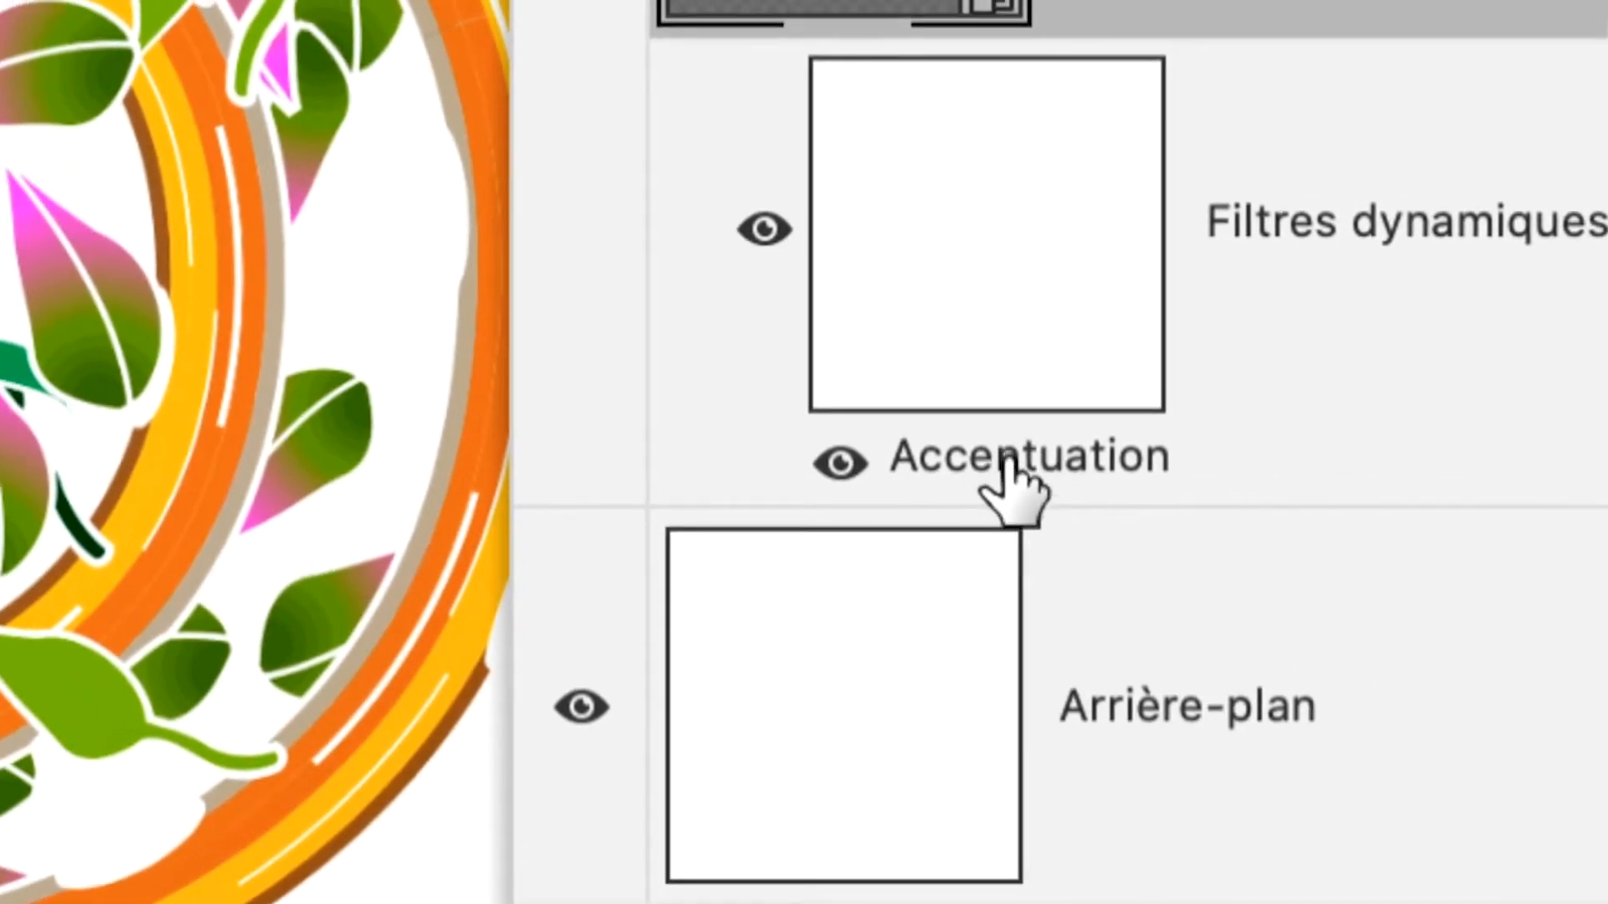
Step: Reopen the Accentuation smart filter's settings and reduce its Rayon to 32,5 pixels
double_click(1006, 457)
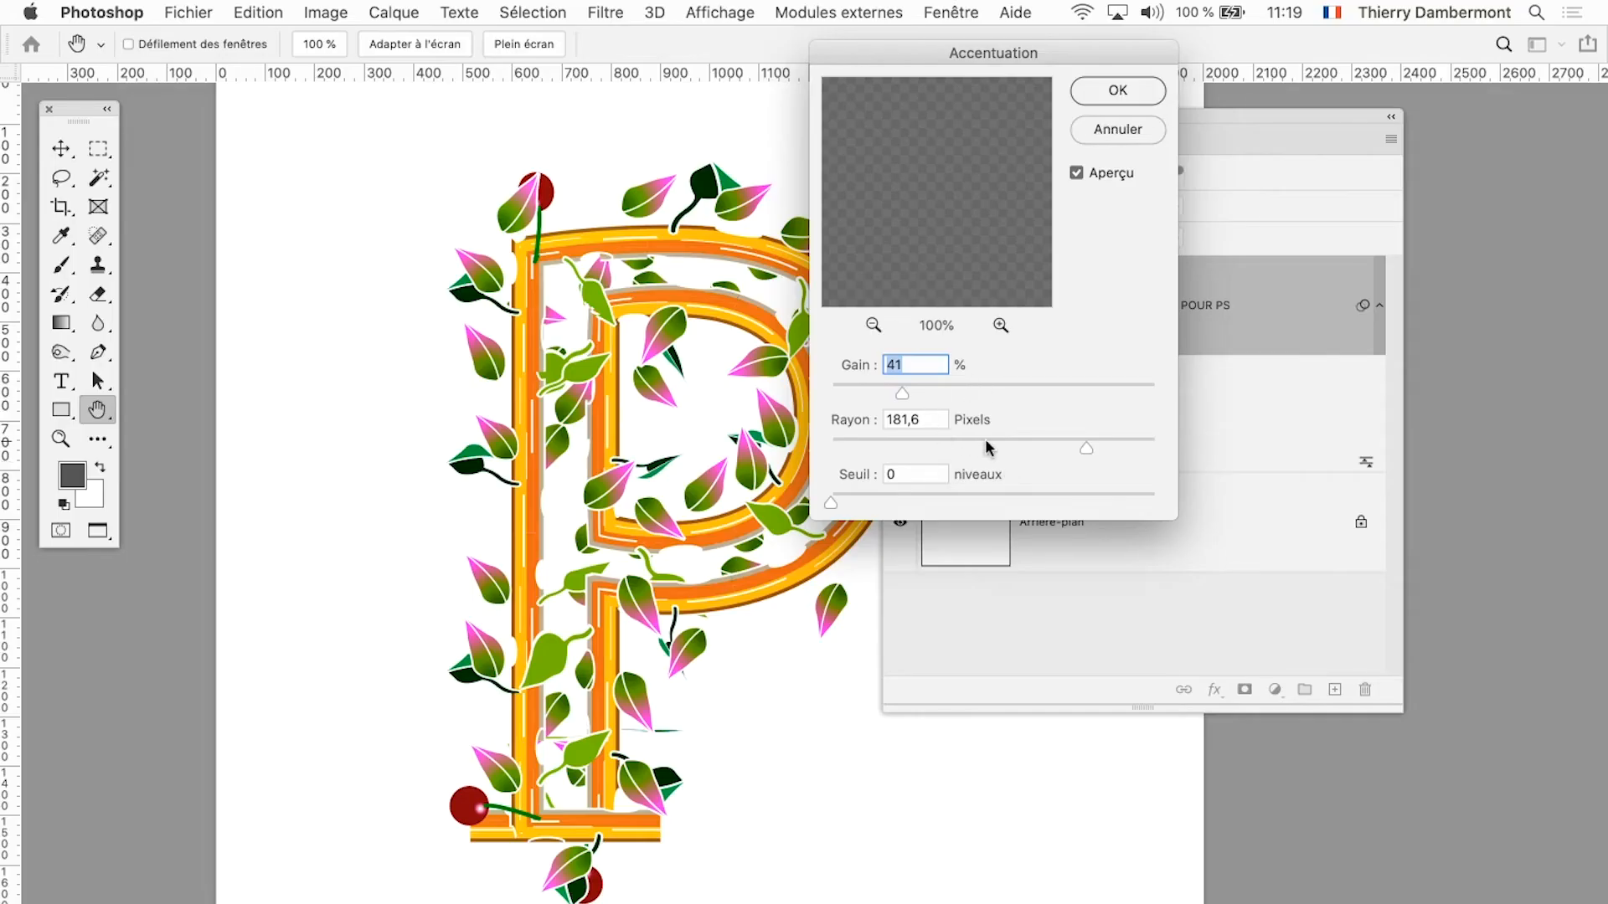
click(986, 438)
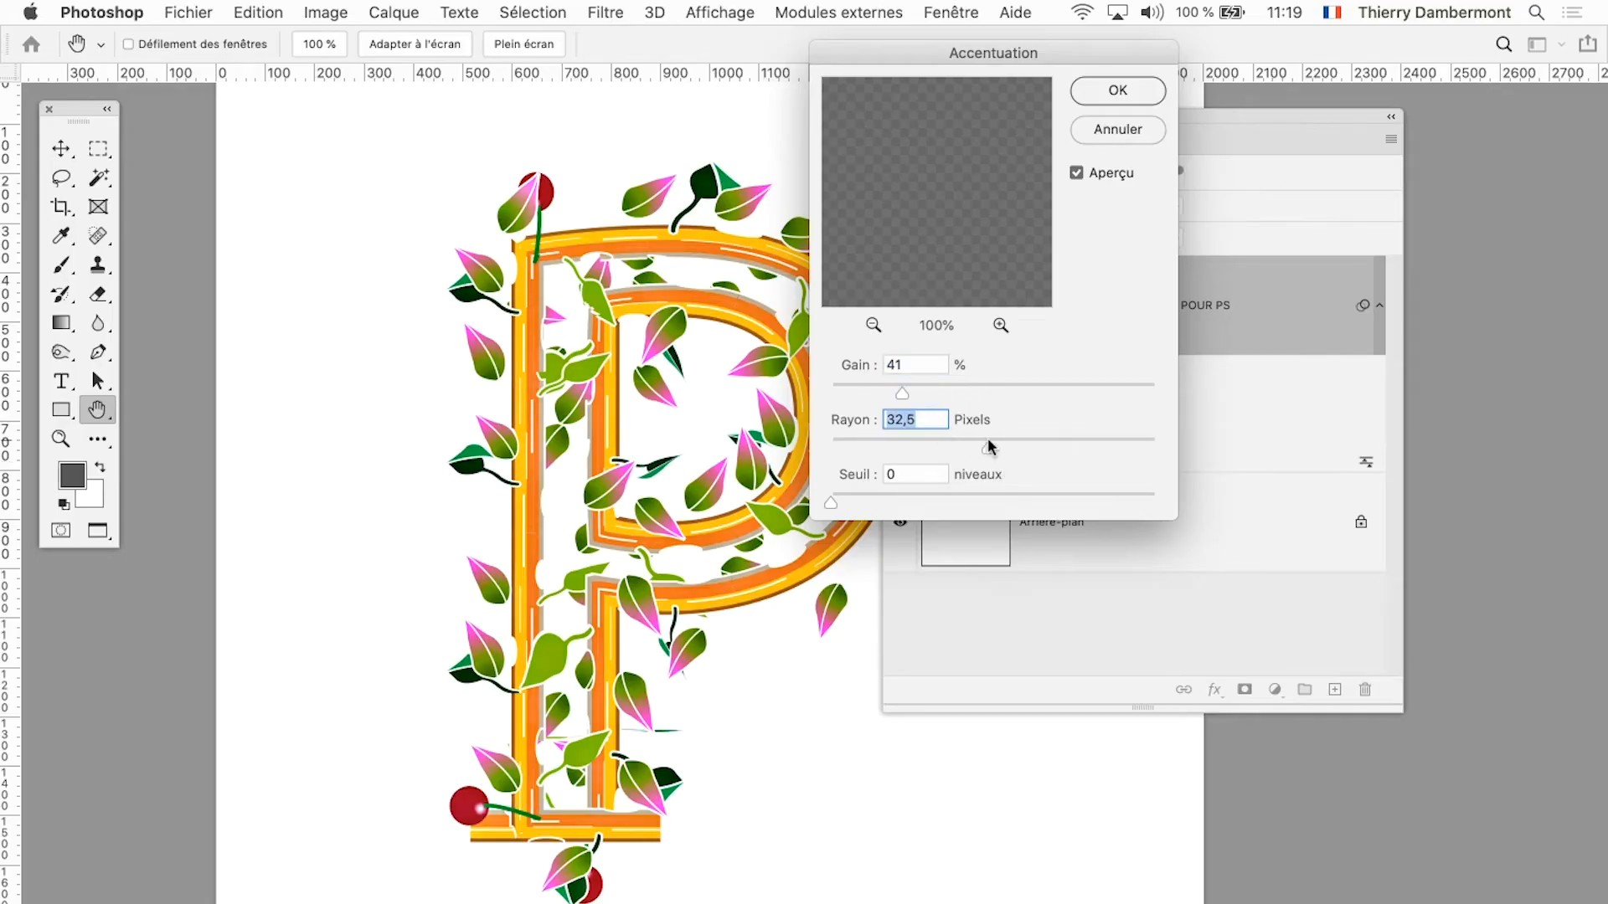
click(1117, 90)
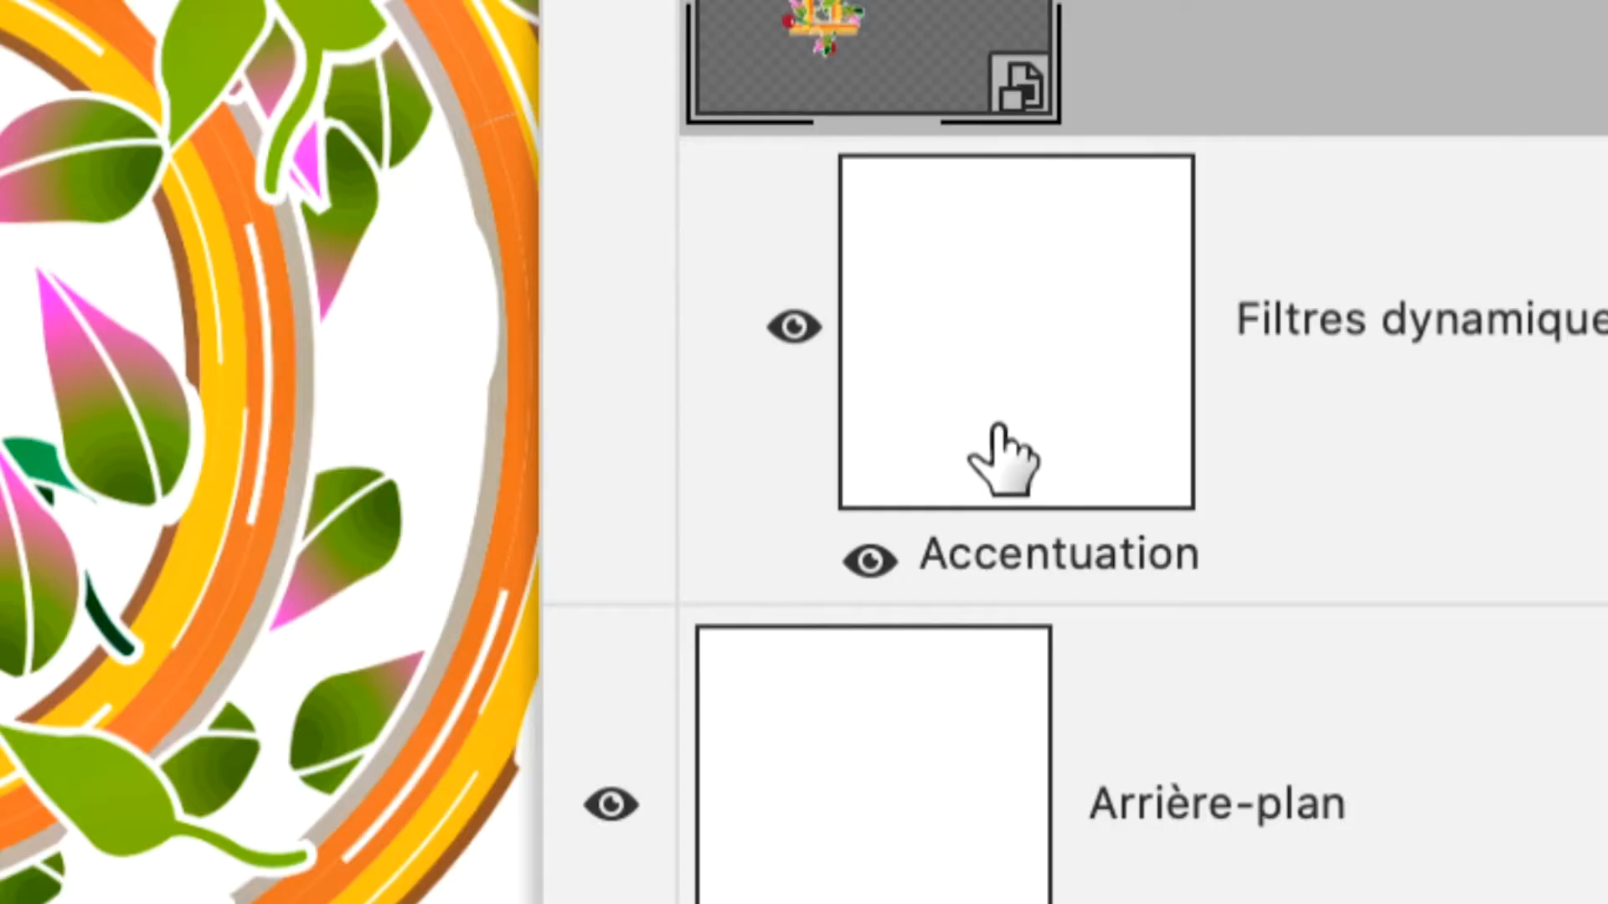
Step: Select the smart filter mask, move the Calques panel clear of the artwork and activate the Brush tool
click(998, 427)
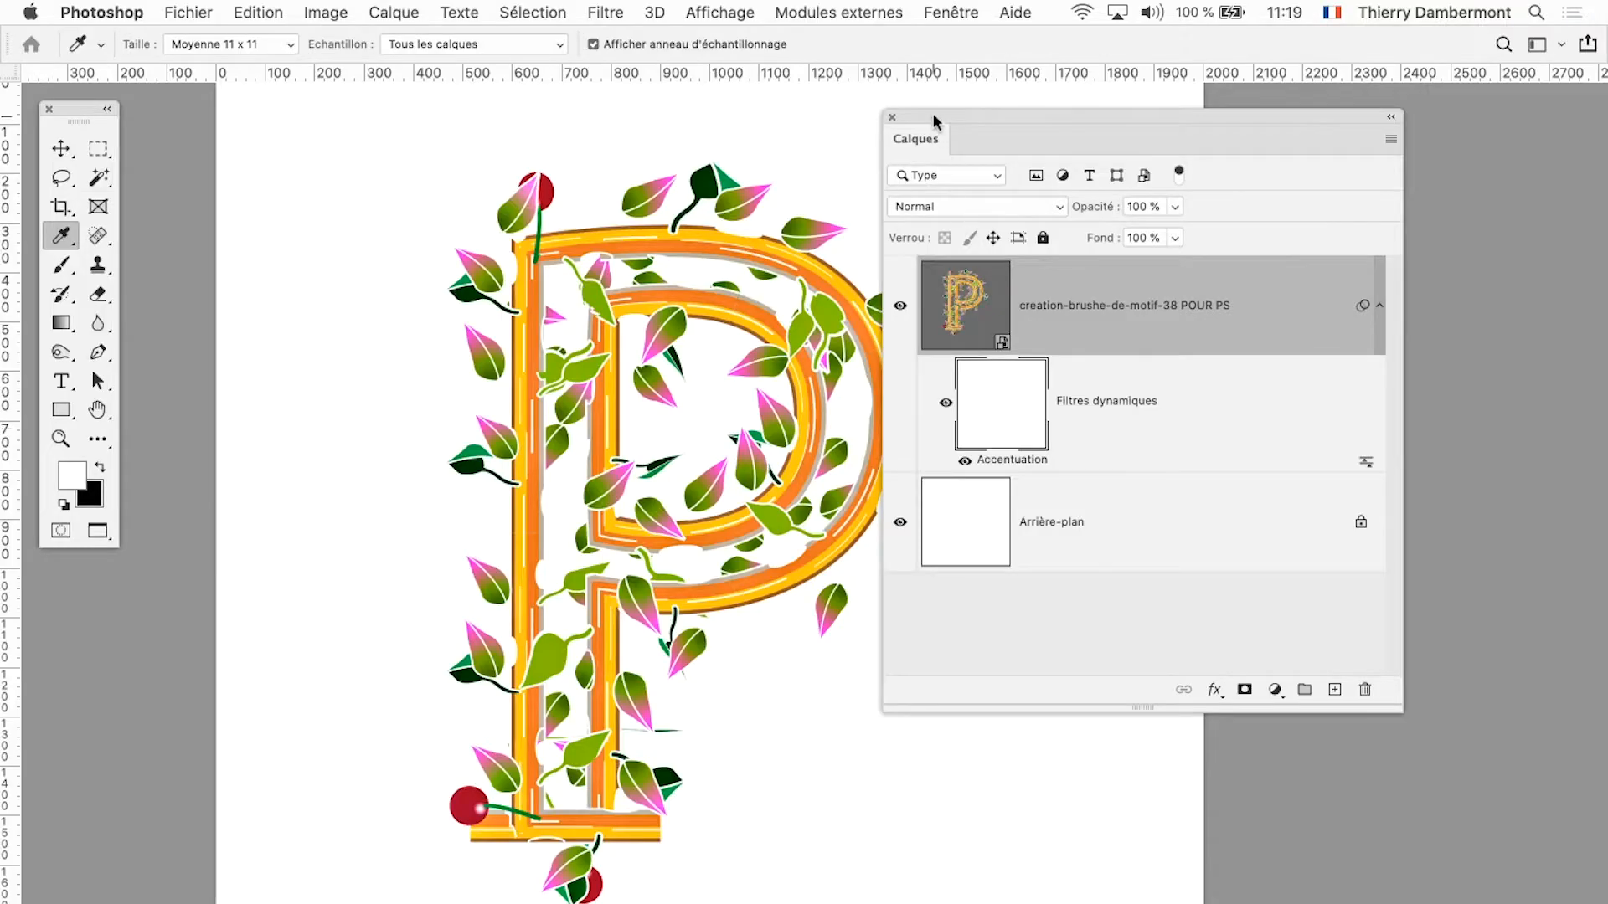
drag(932, 122, 1191, 155)
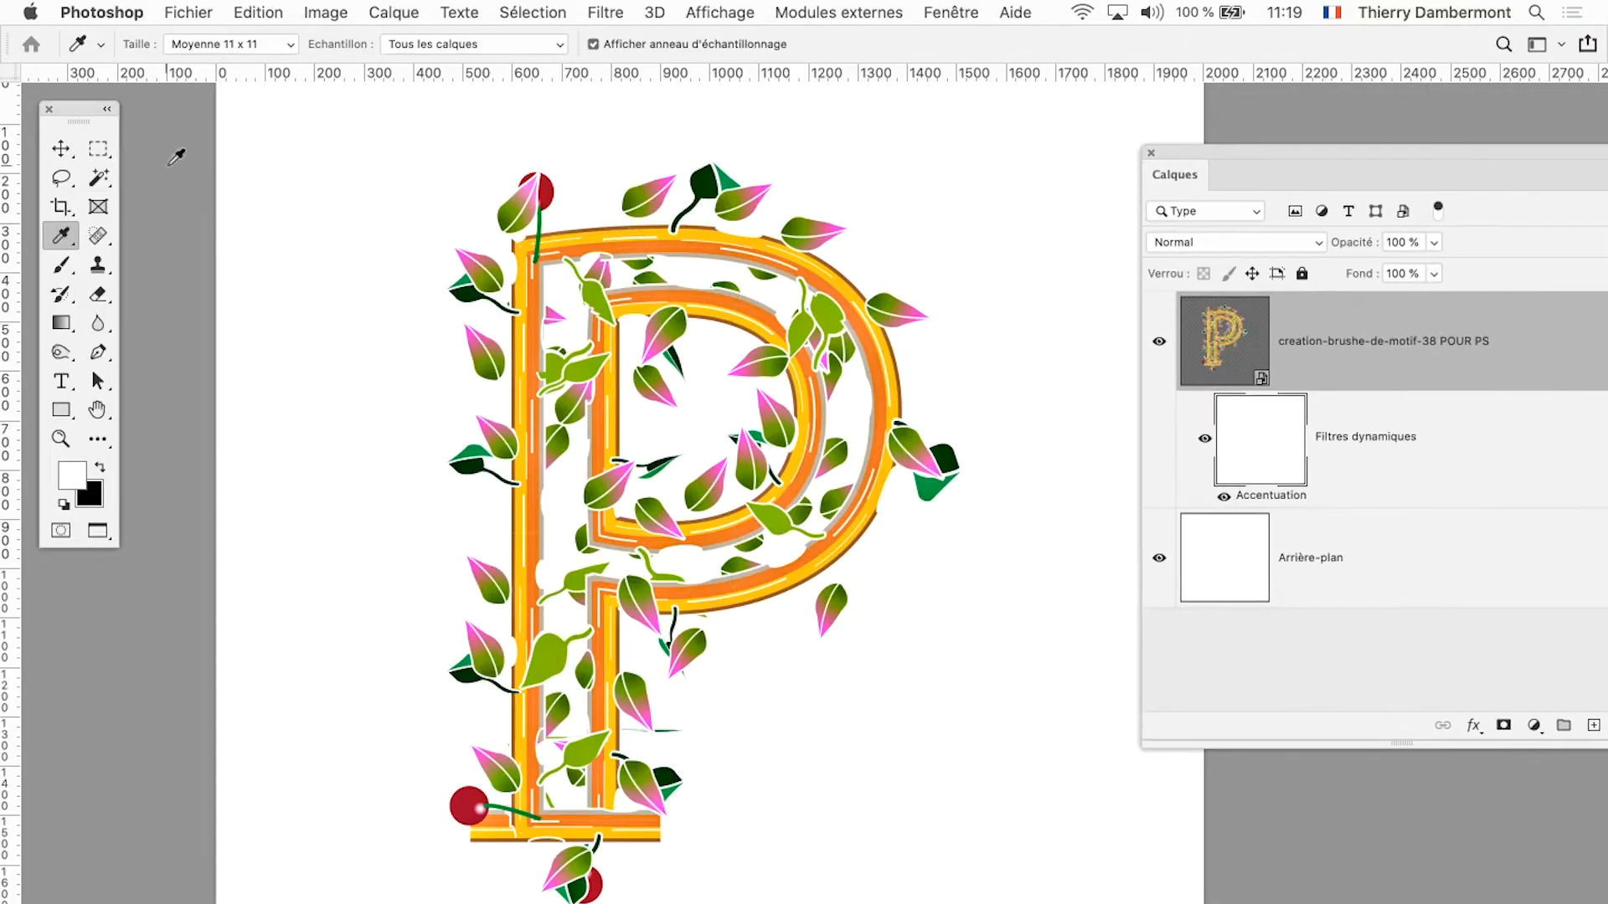
click(60, 276)
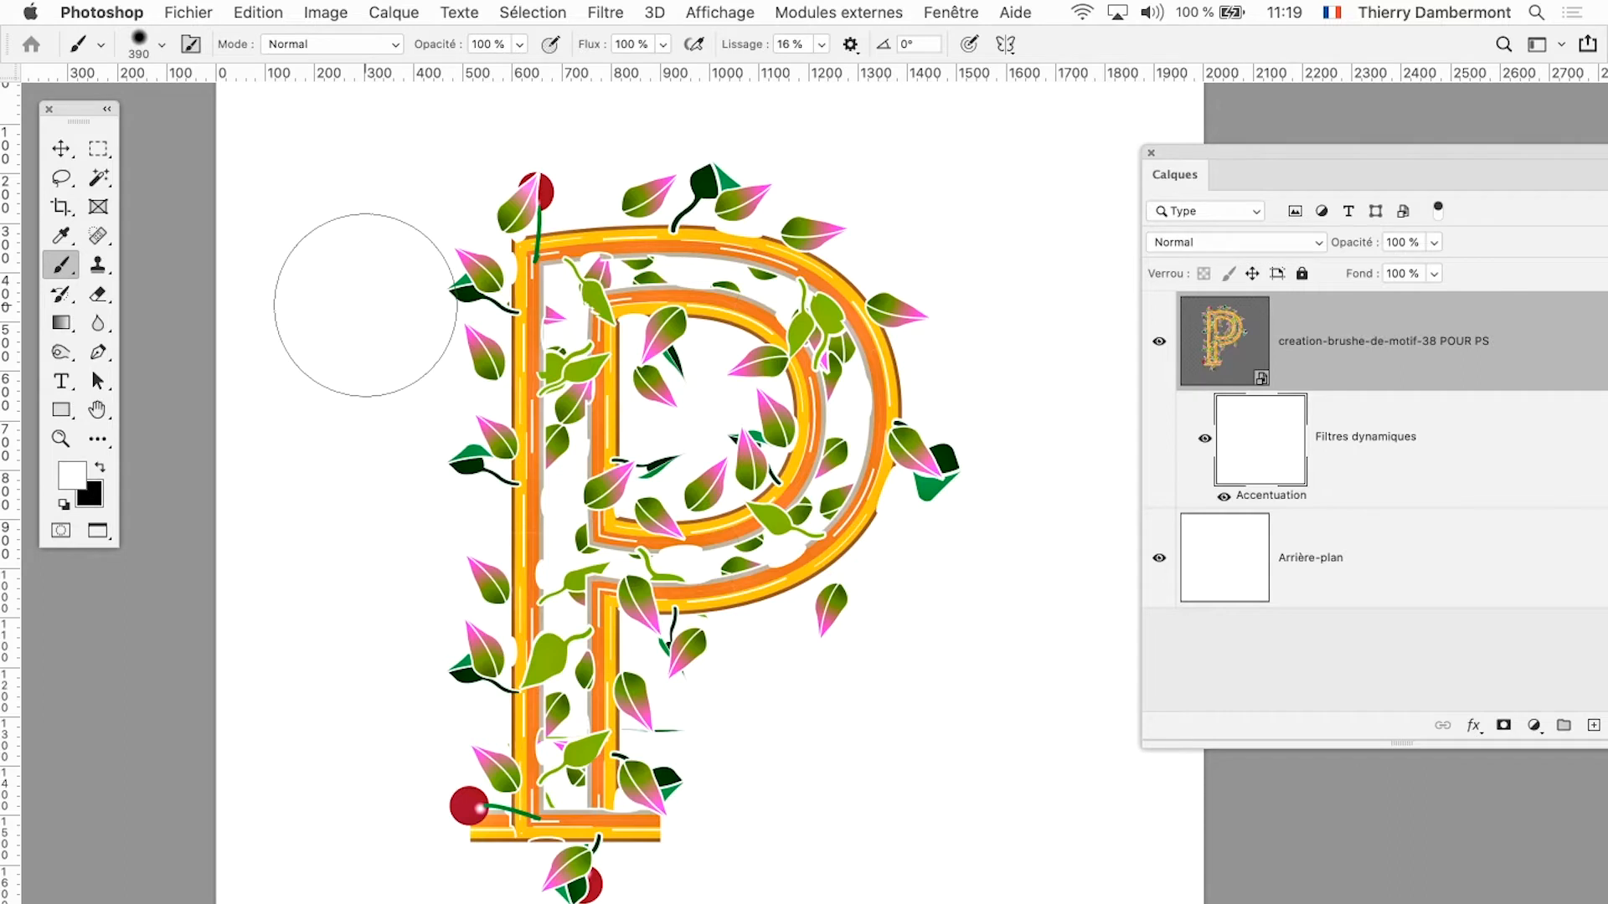
Step: Switch the brush pointer repeatedly between the precise crosshair and the brush-size outline, finishing on the outline
key(Caps_Lock)
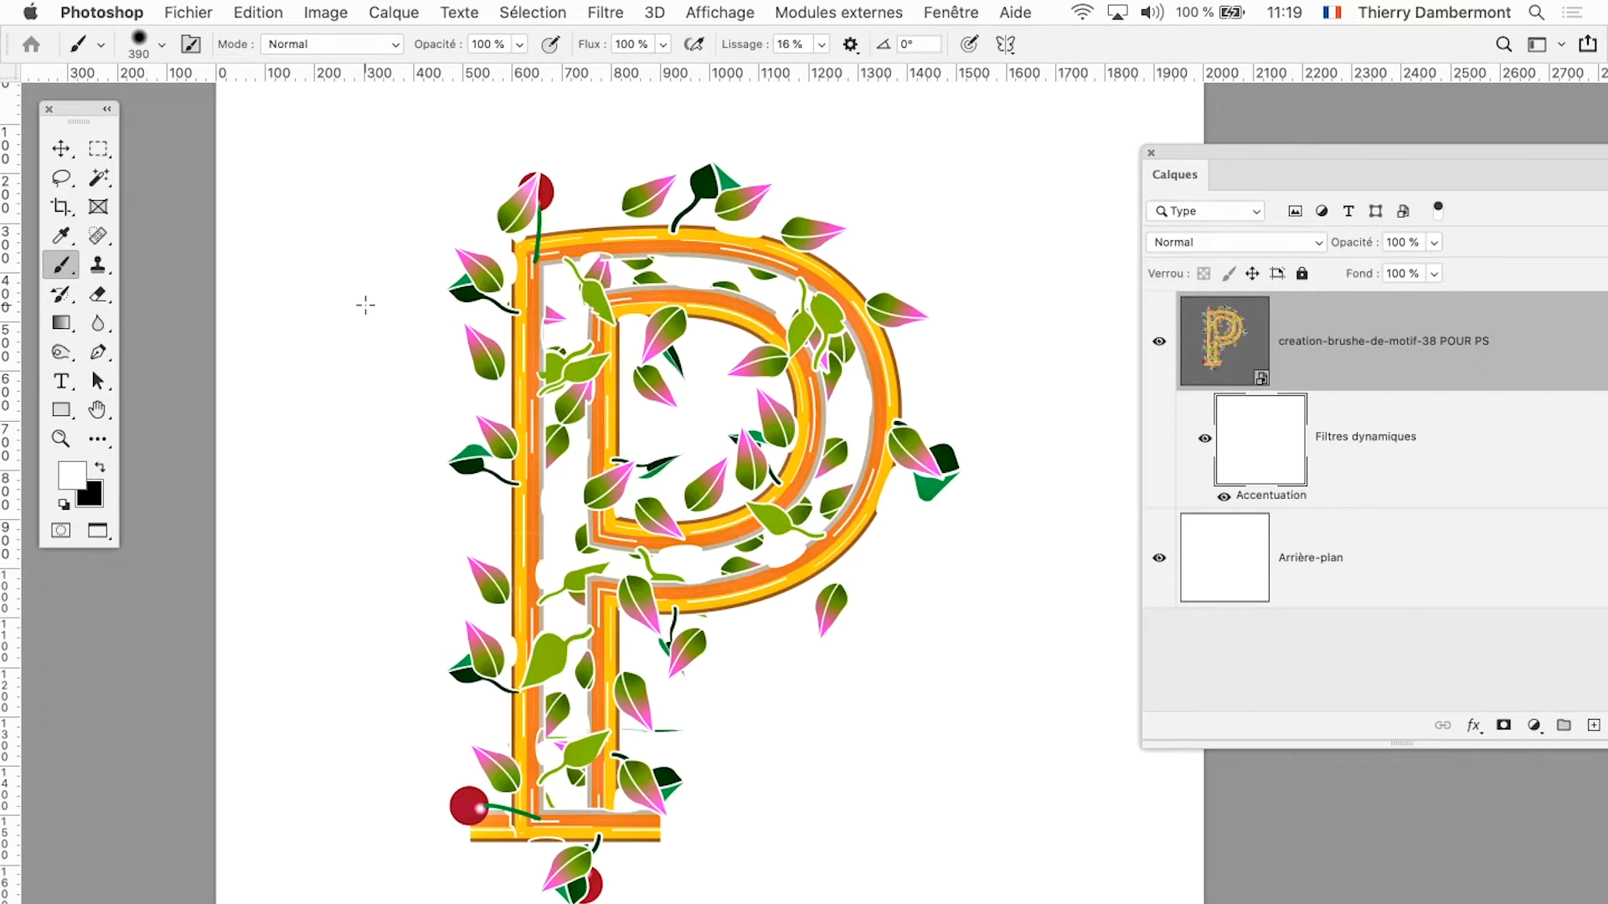
key(Caps_Lock)
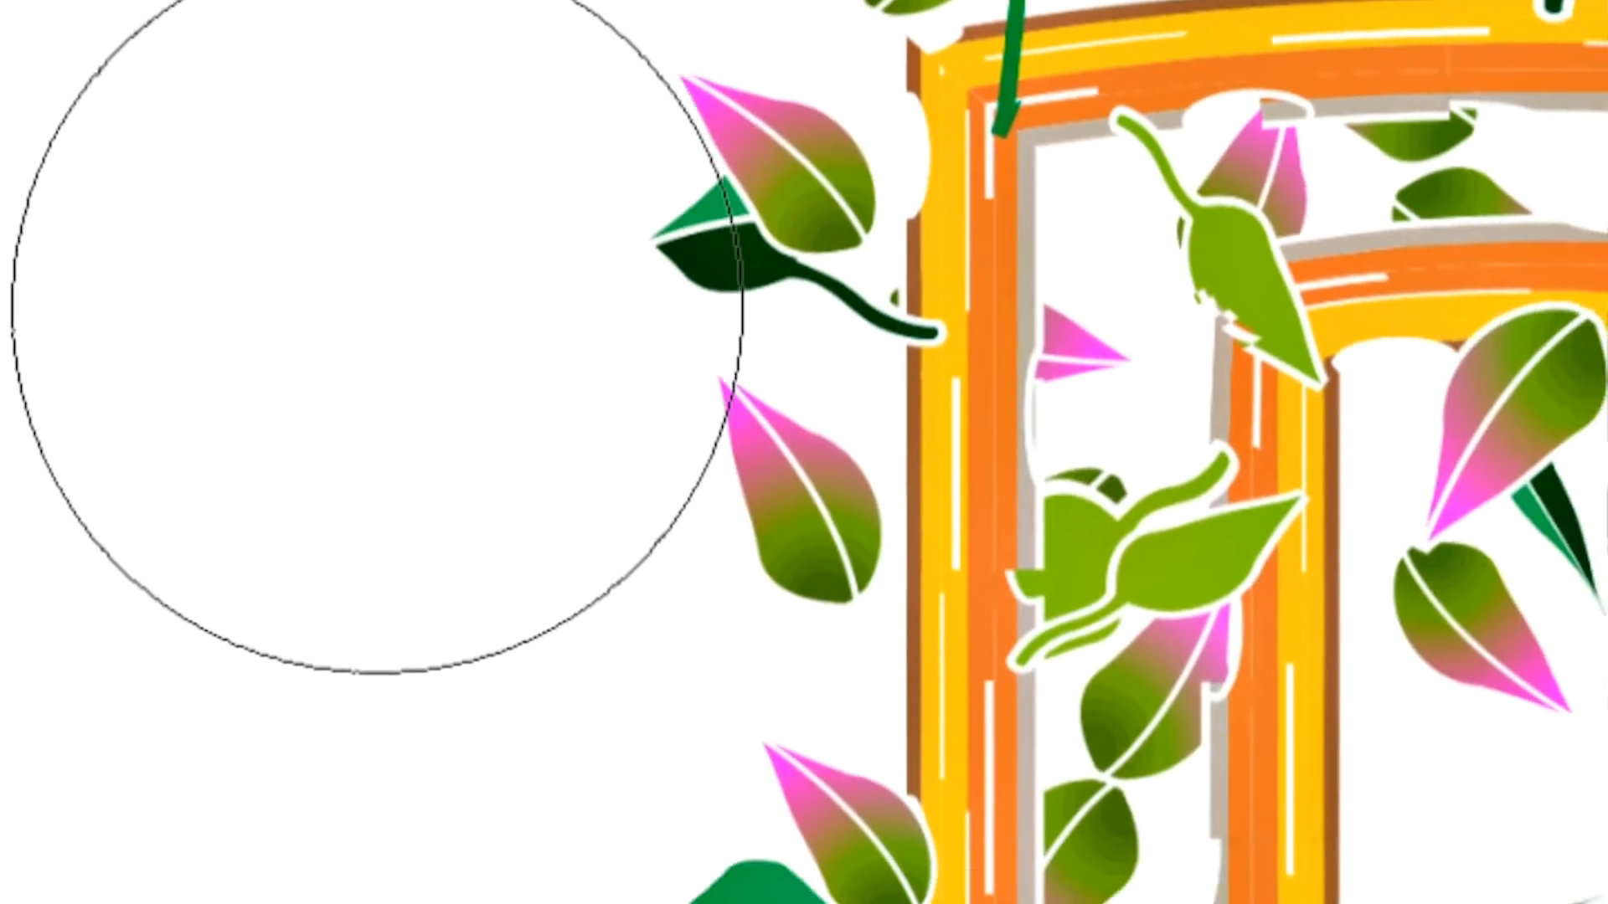
key(Caps_Lock)
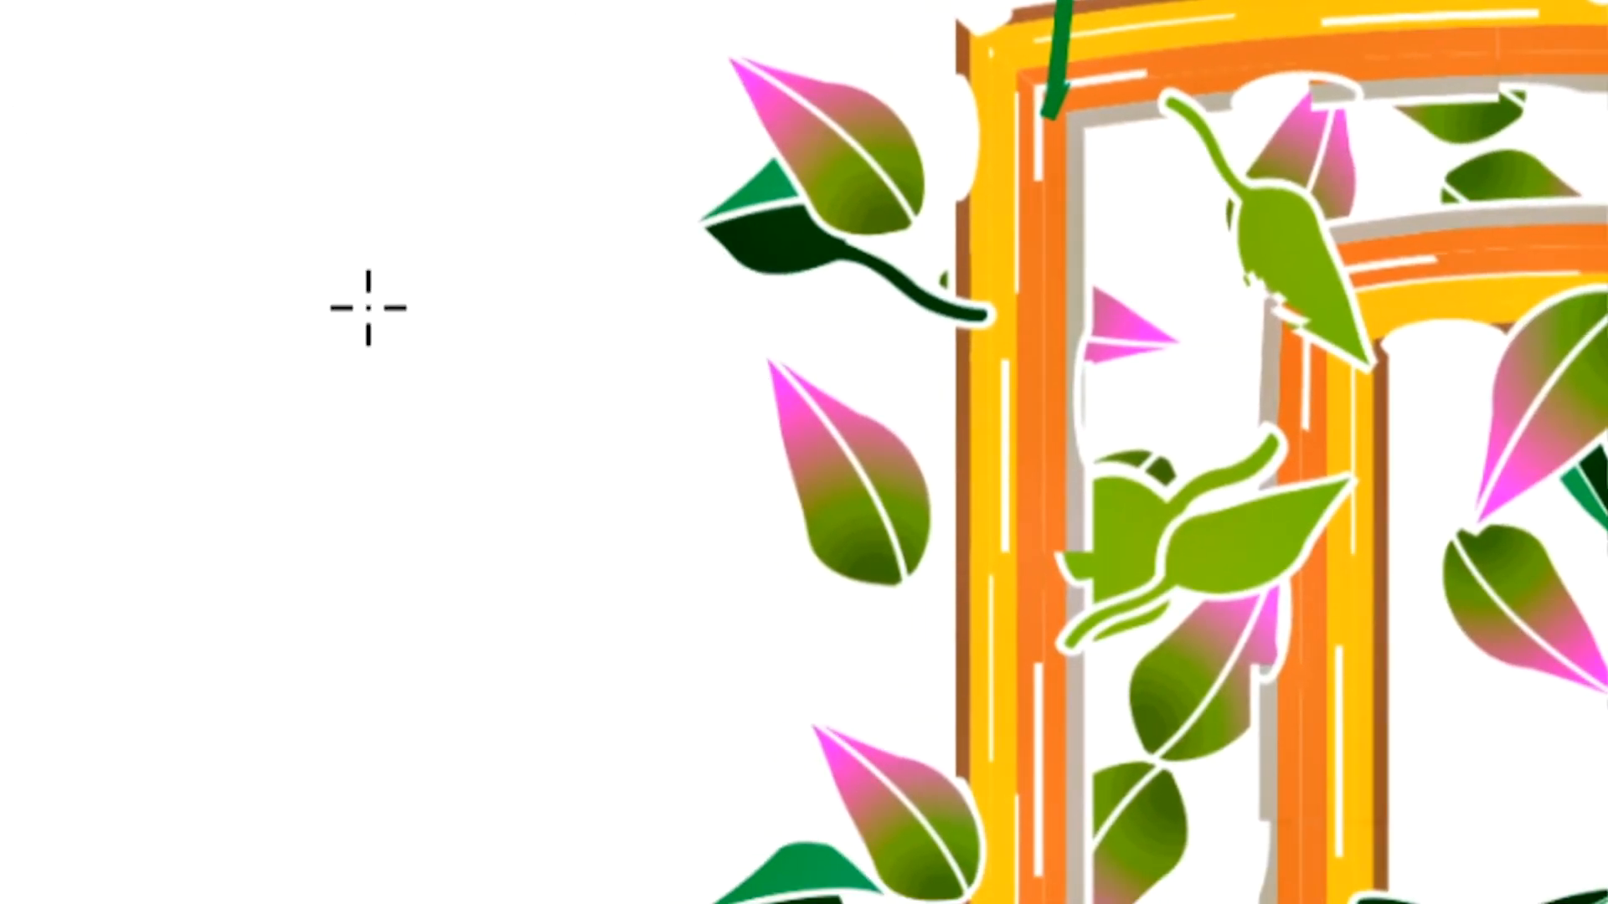
key(Caps_Lock)
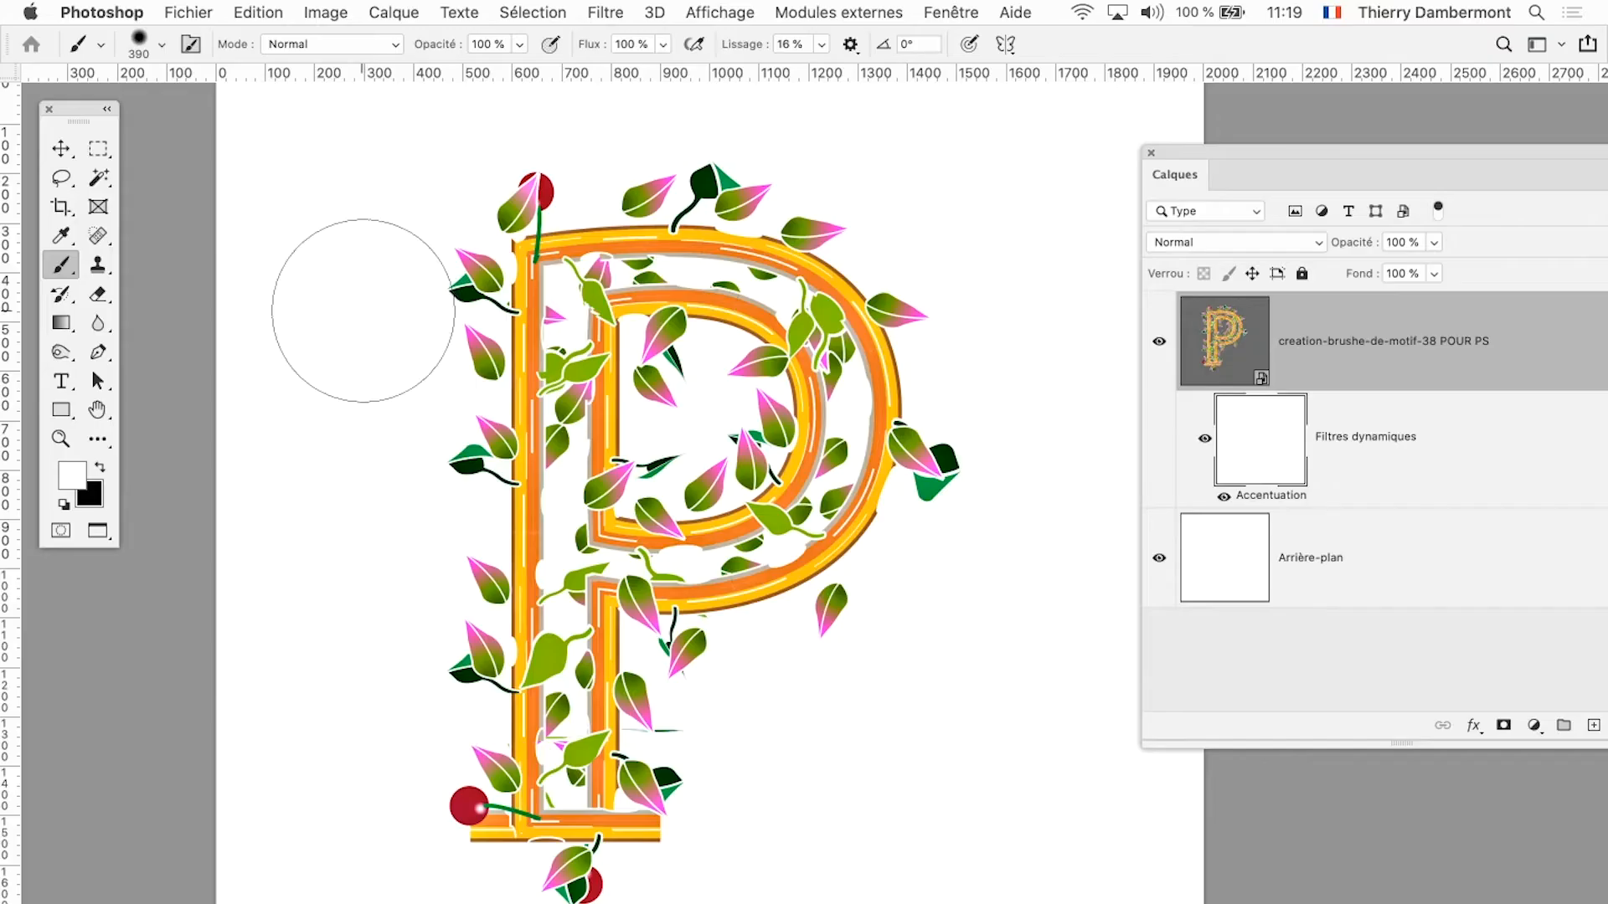
key(Caps_Lock)
key(Caps_Lock)
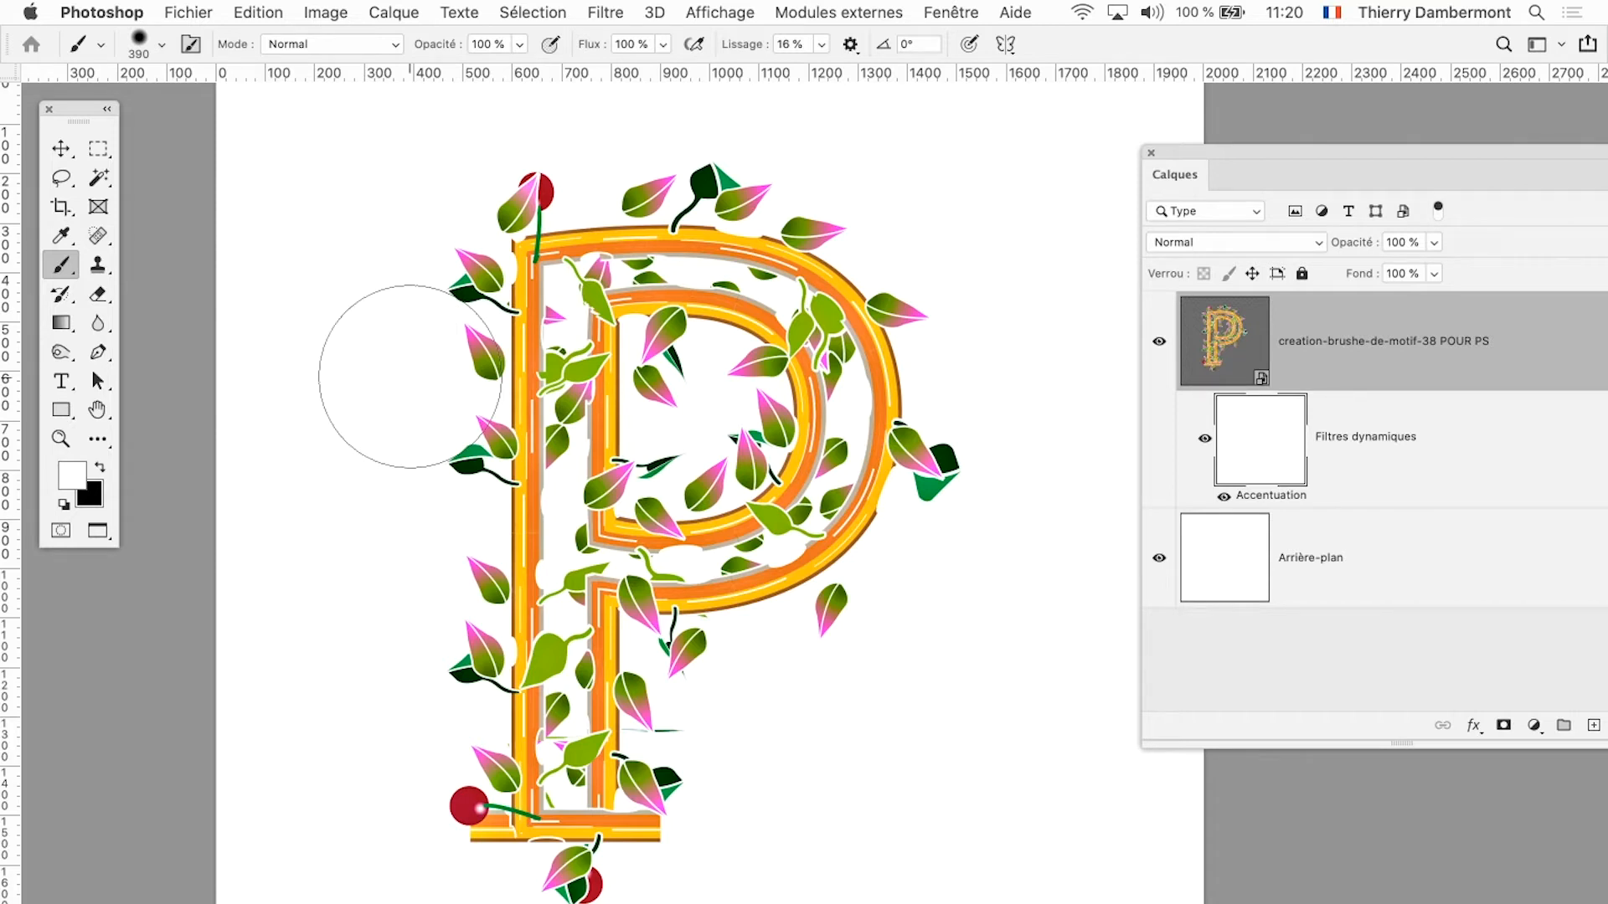
Step: Paint two diagonal black strokes across the letter P on the smart filter mask with the brush enlarged to 484
mouse_move(411, 377)
mouse_down()
mouse_move(939, 352)
mouse_move(349, 433)
mouse_move(603, 398)
mouse_move(692, 410)
mouse_move(391, 424)
mouse_move(457, 417)
mouse_move(435, 223)
mouse_move(418, 394)
mouse_move(414, 167)
mouse_up()
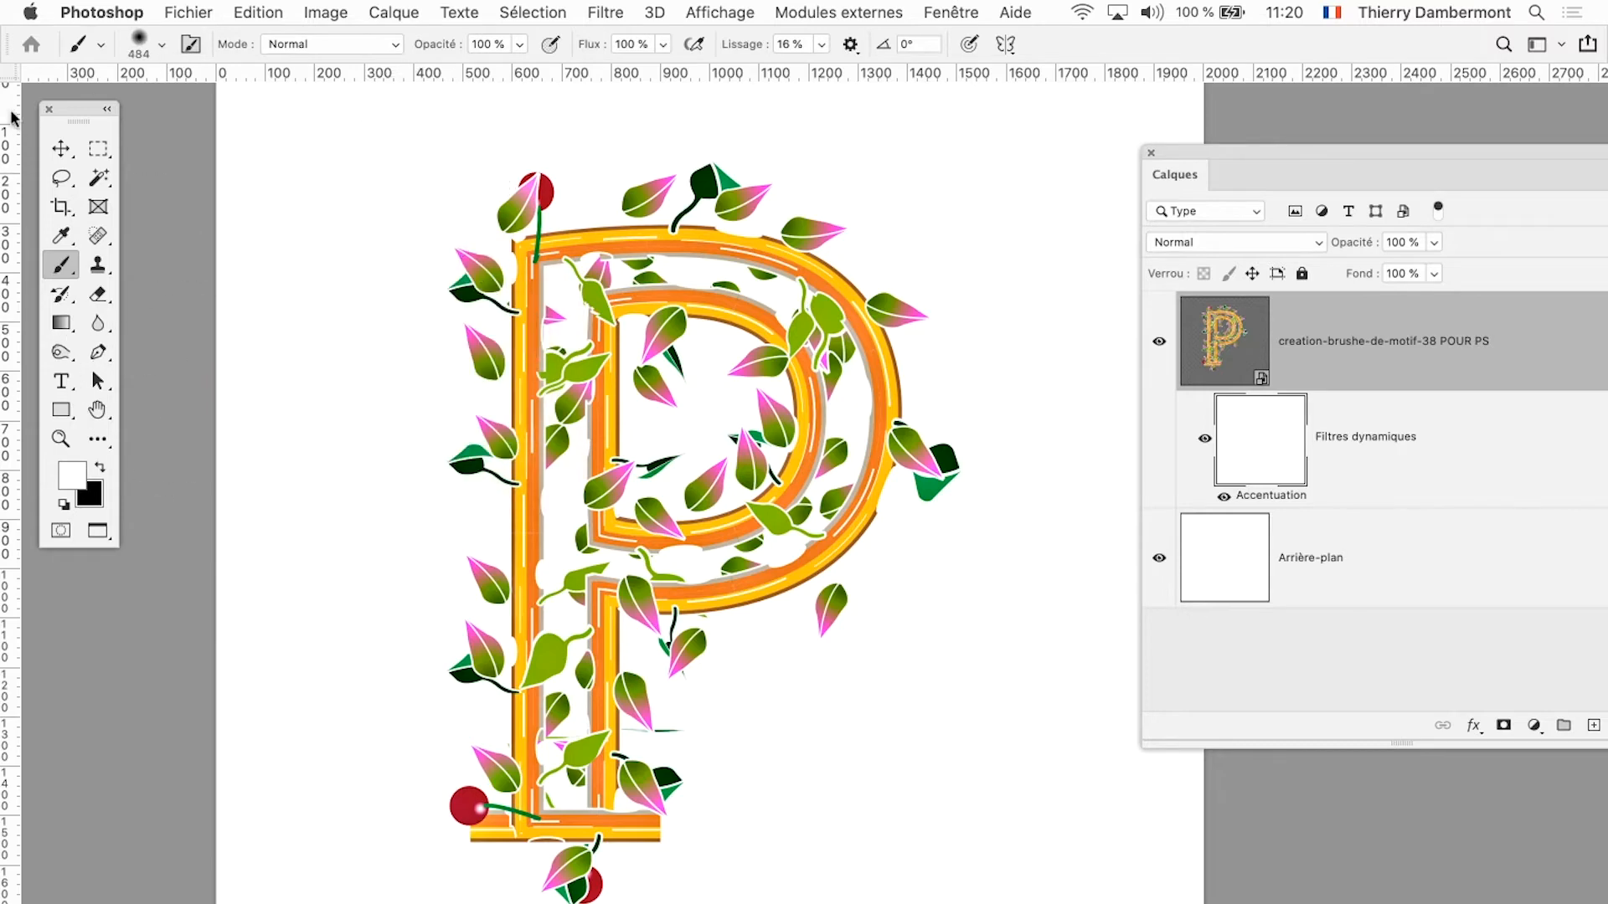
drag(84, 109, 289, 172)
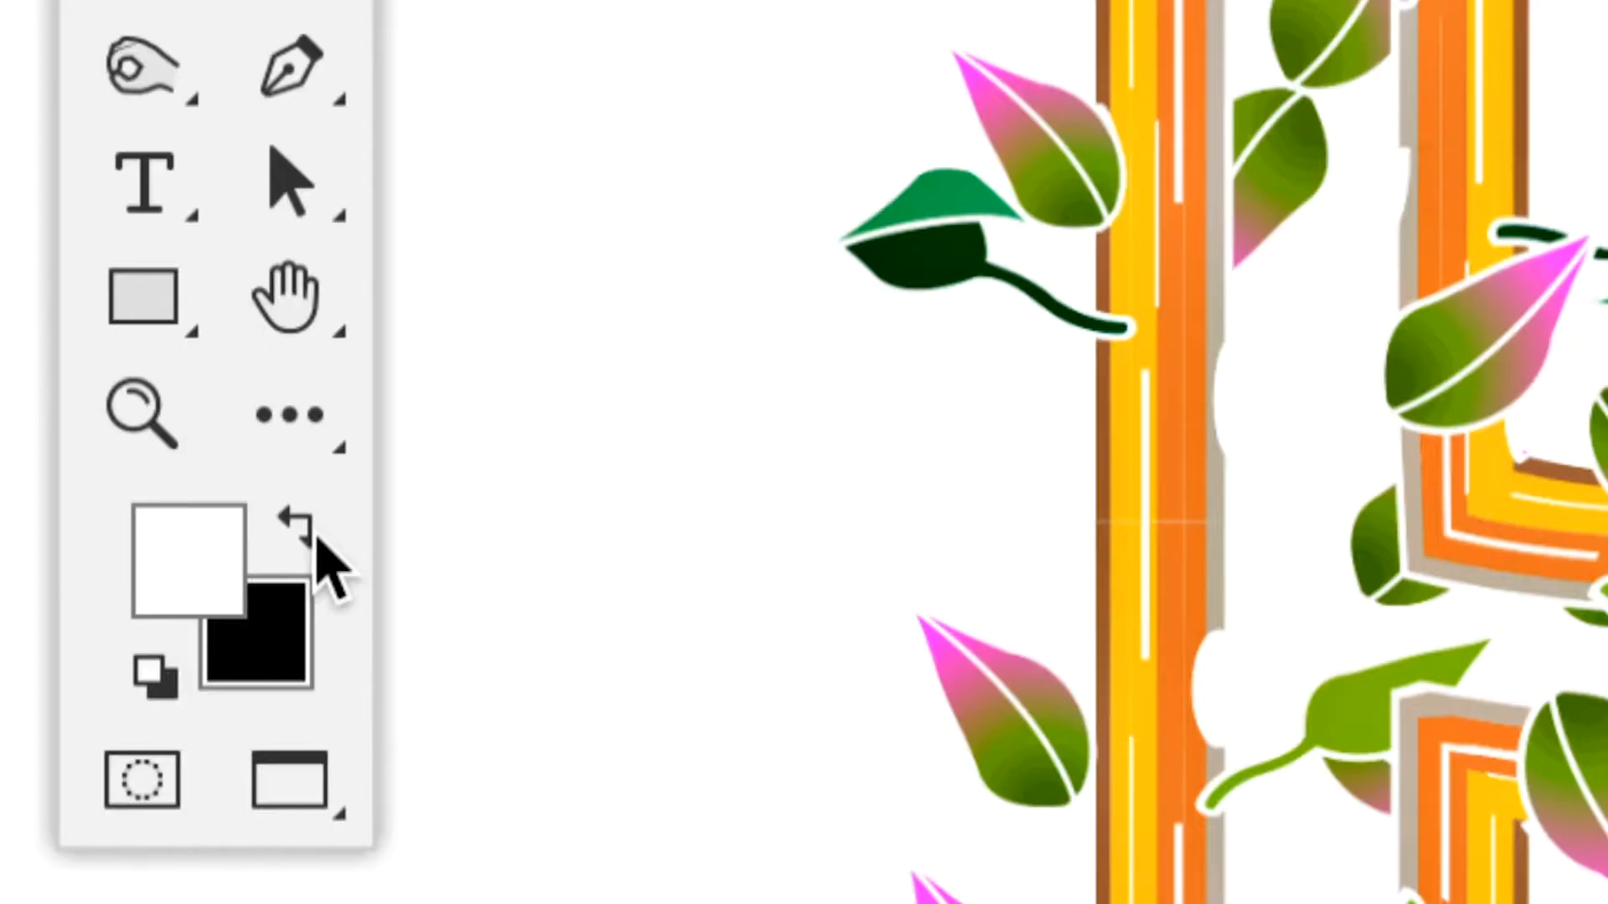
click(311, 534)
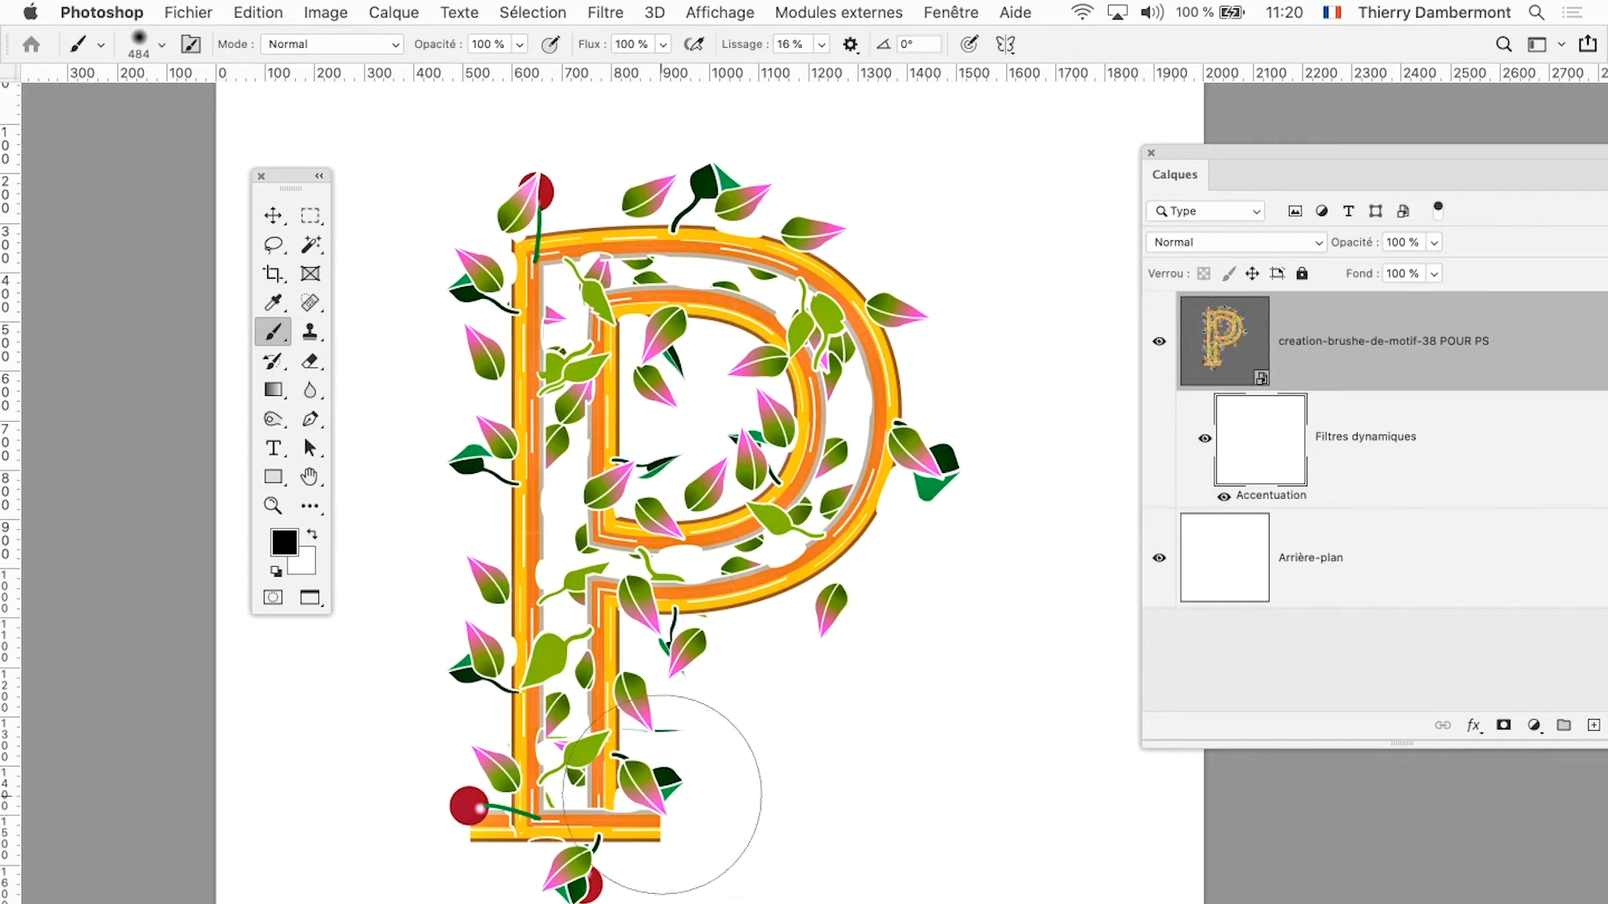
mouse_move(662, 796)
mouse_down()
mouse_move(478, 513)
mouse_move(431, 316)
mouse_up()
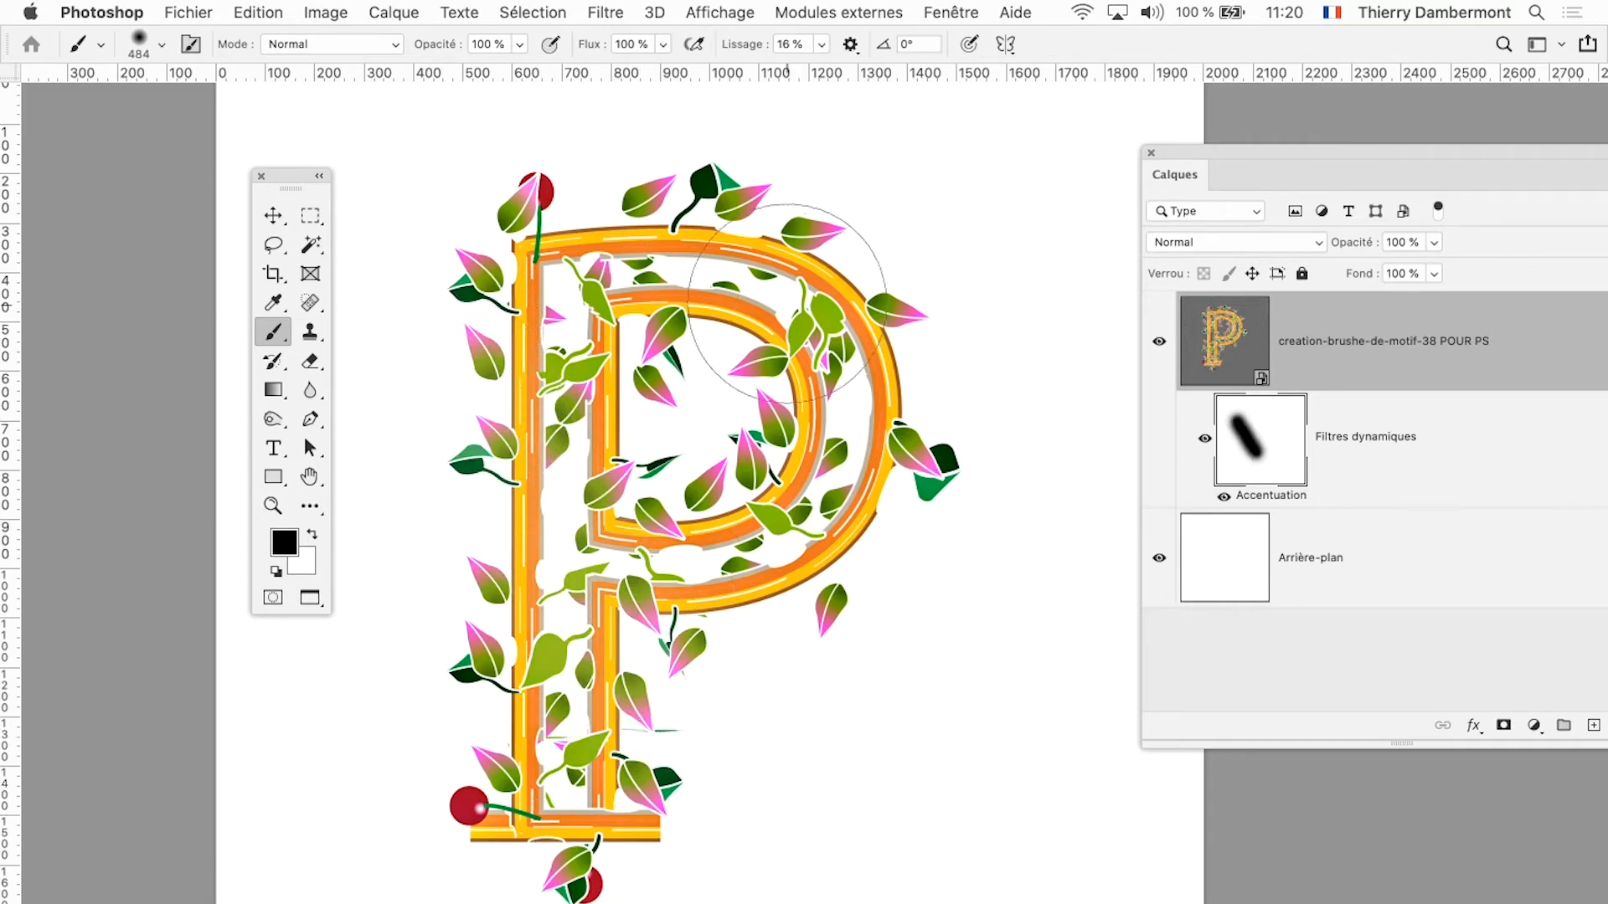
mouse_move(787, 302)
mouse_down()
mouse_move(962, 531)
mouse_move(933, 796)
mouse_up()
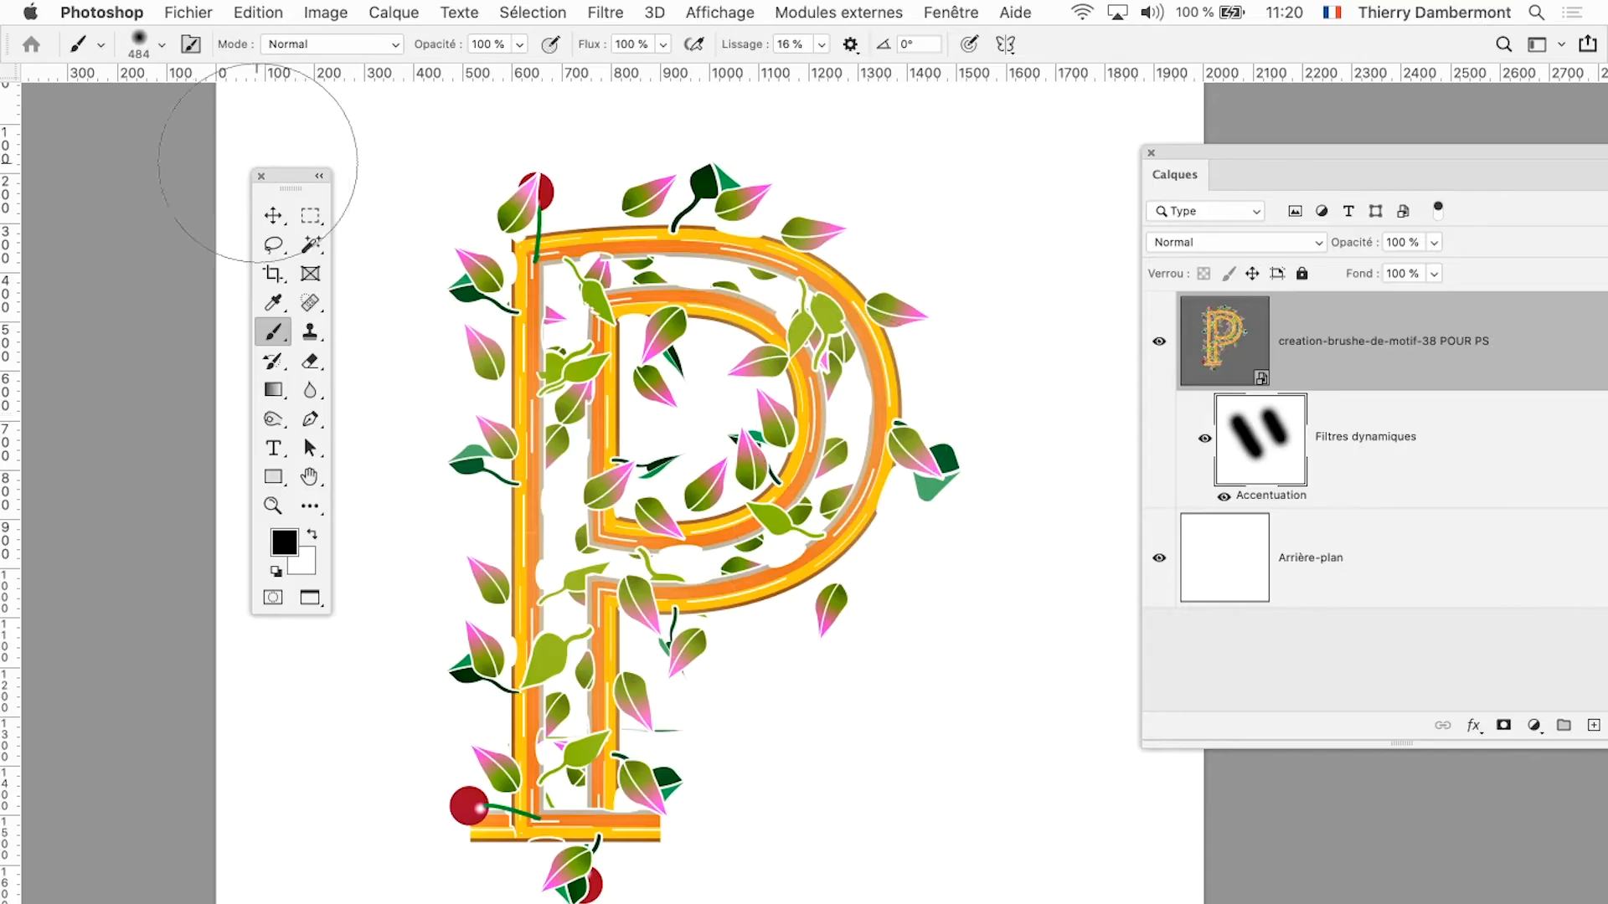
Step: Clear the floating panels from the artwork and set the Accentuation smart filter's Gain to 88 % and Rayon to 174,0 pixels
drag(287, 179, 129, 166)
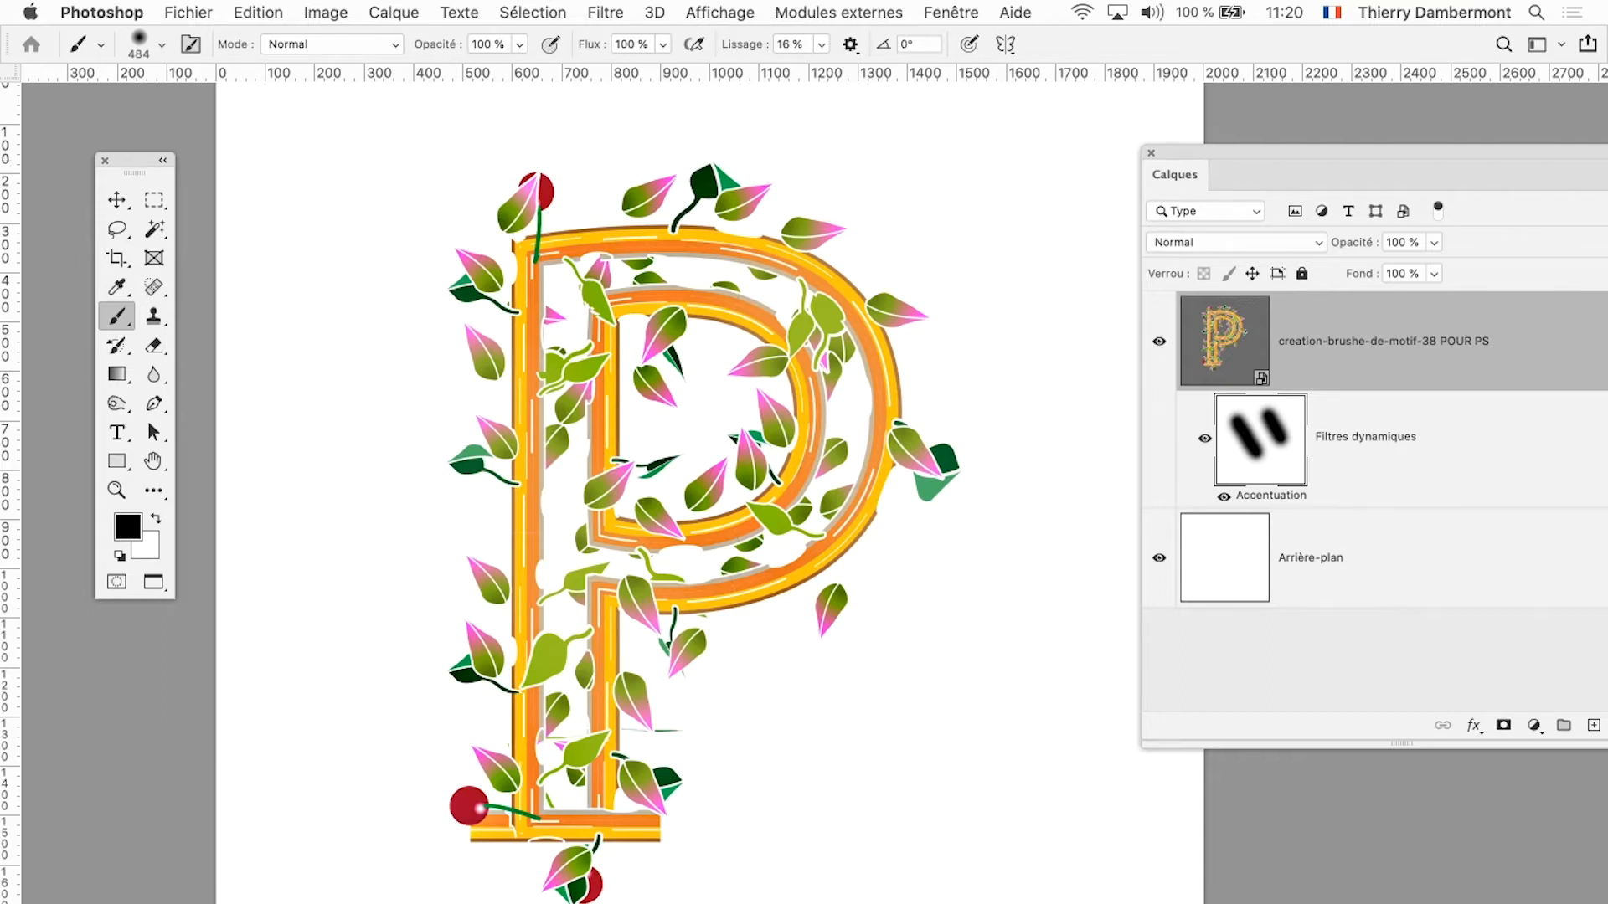
drag(1229, 155, 1107, 122)
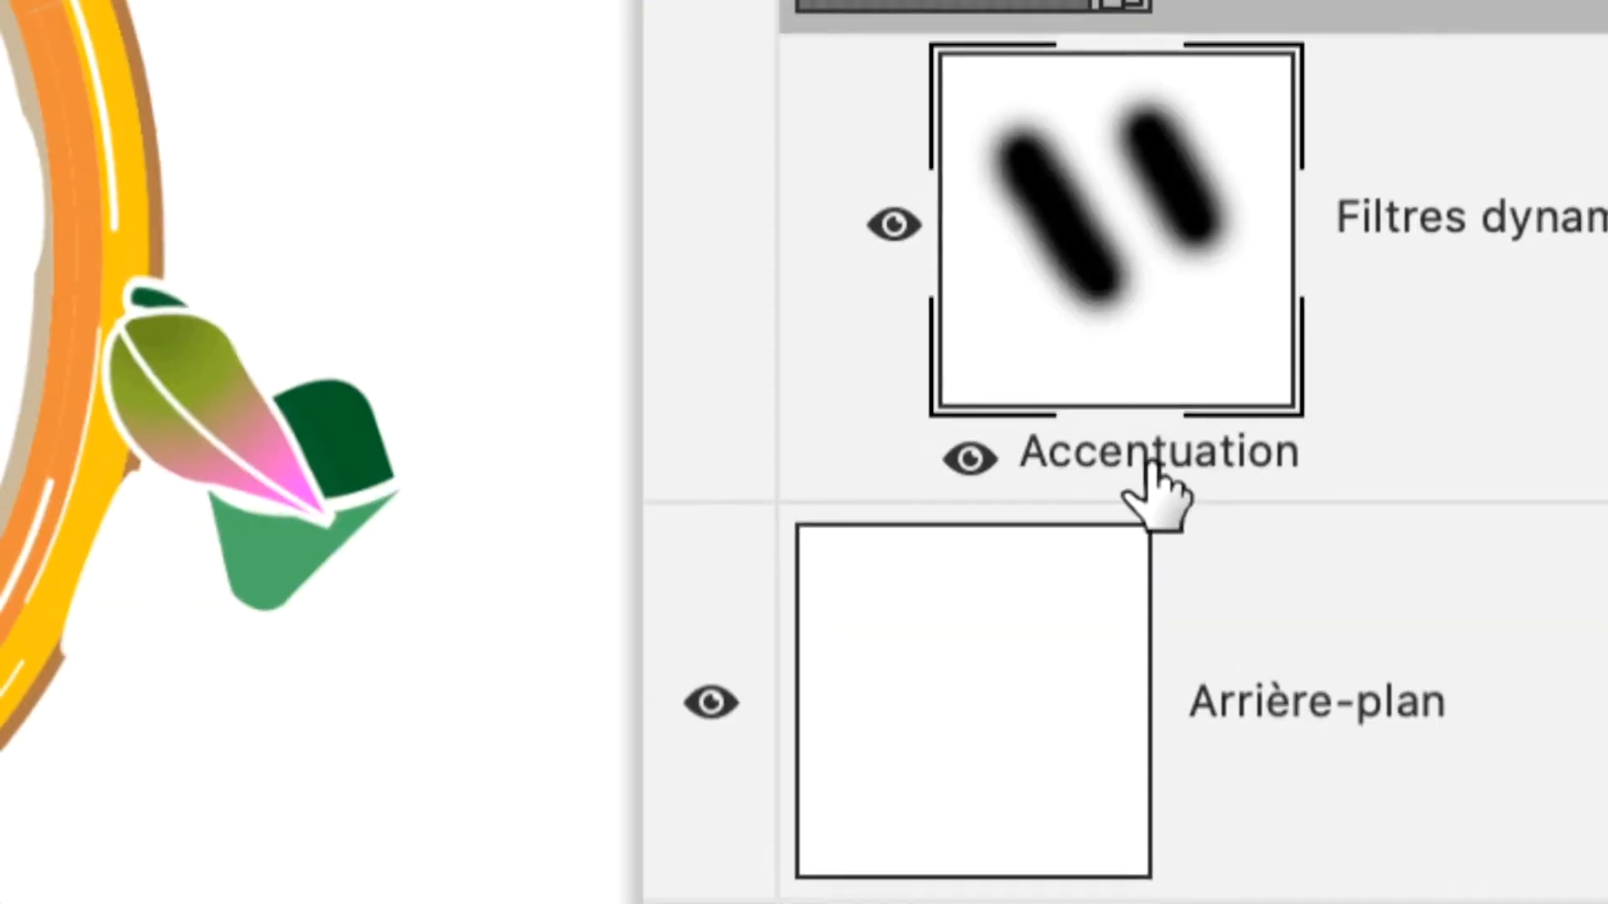
double_click(1154, 467)
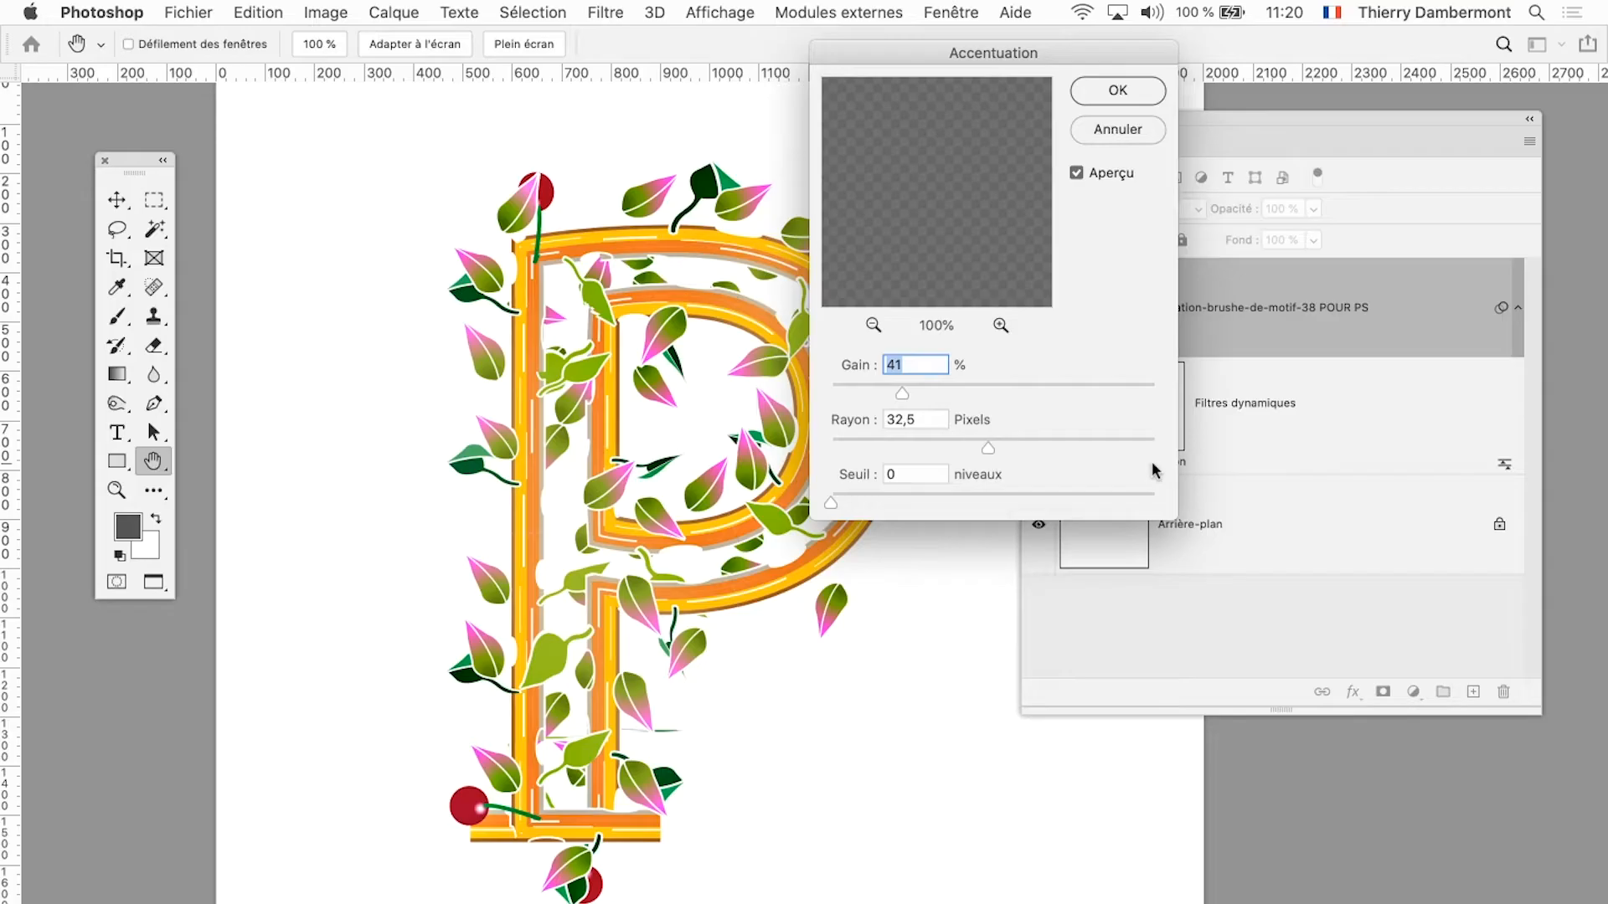
drag(916, 57, 1180, 172)
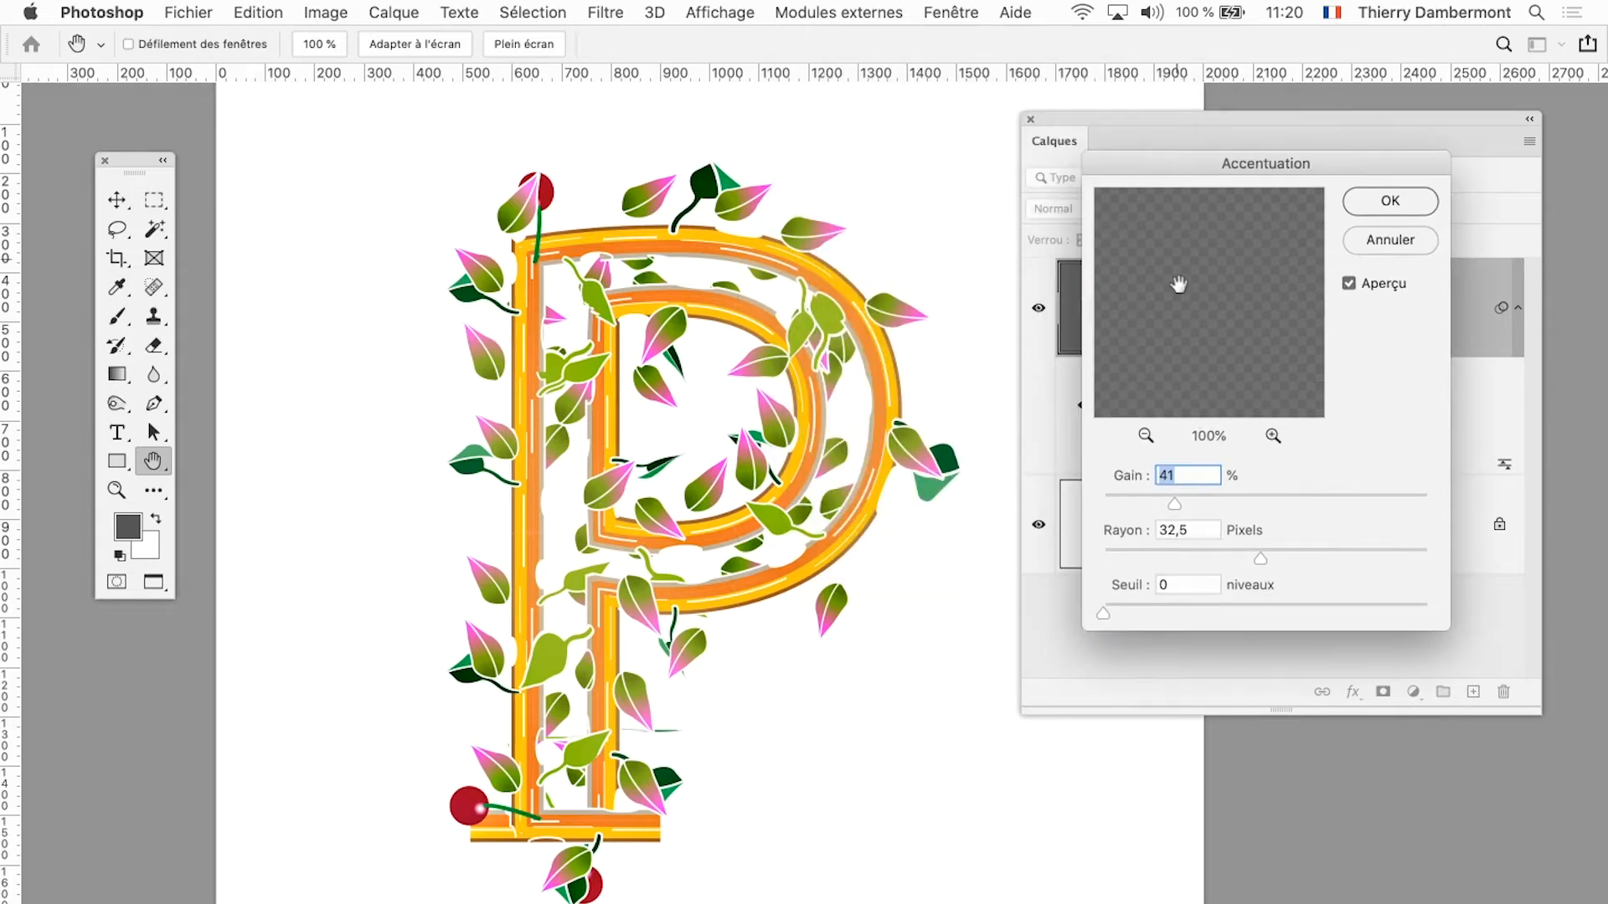
click(1258, 503)
drag(1260, 557, 1352, 556)
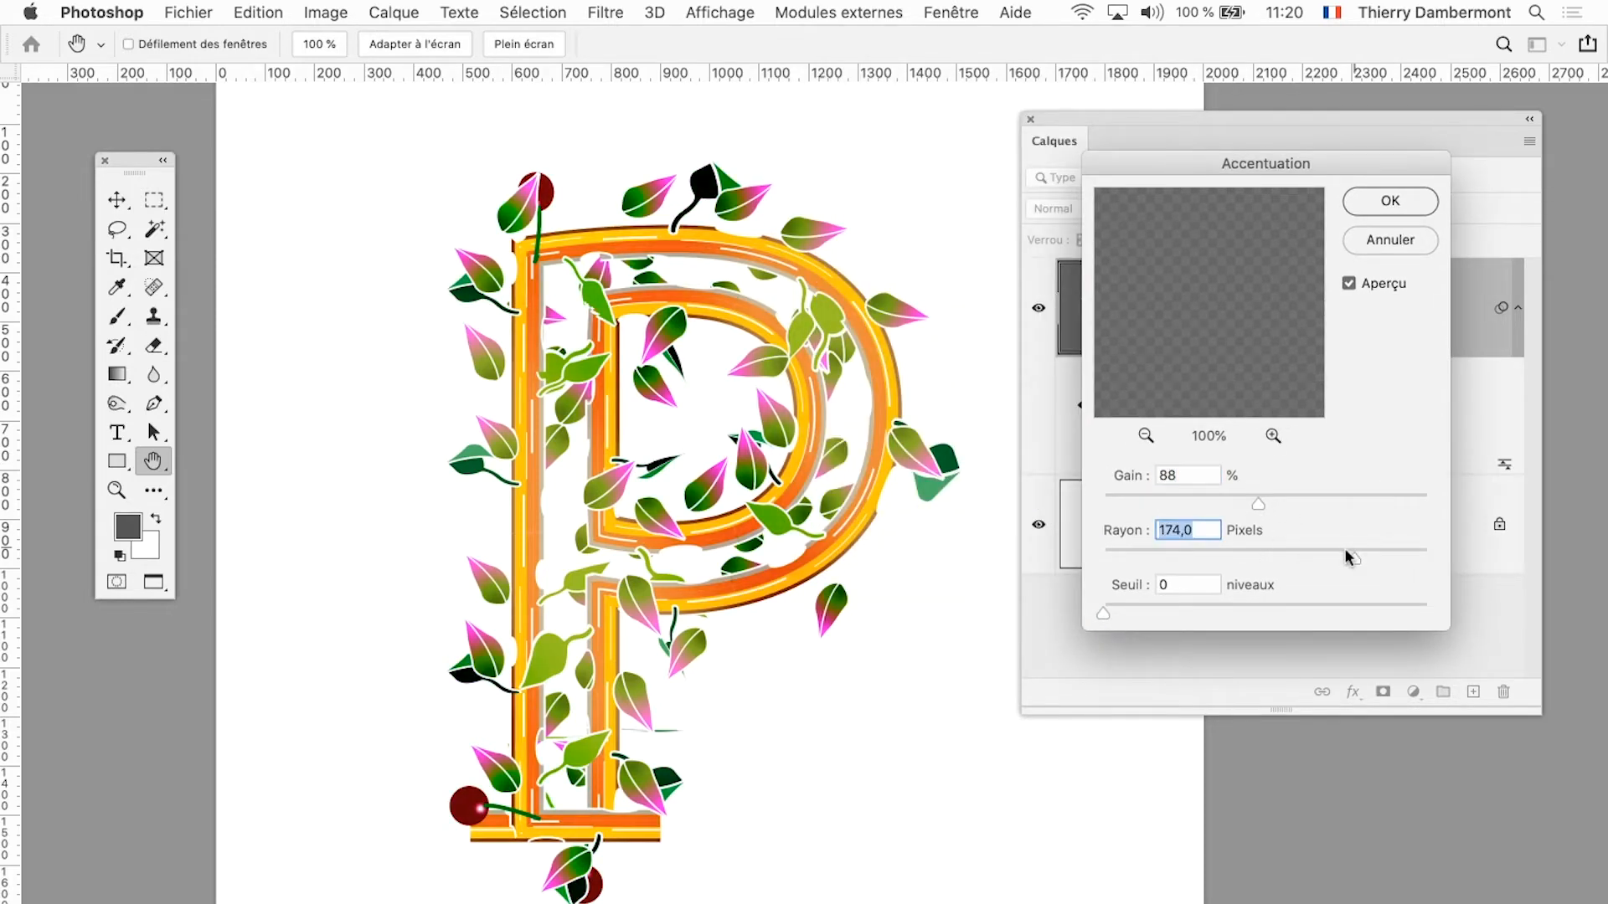
click(1386, 202)
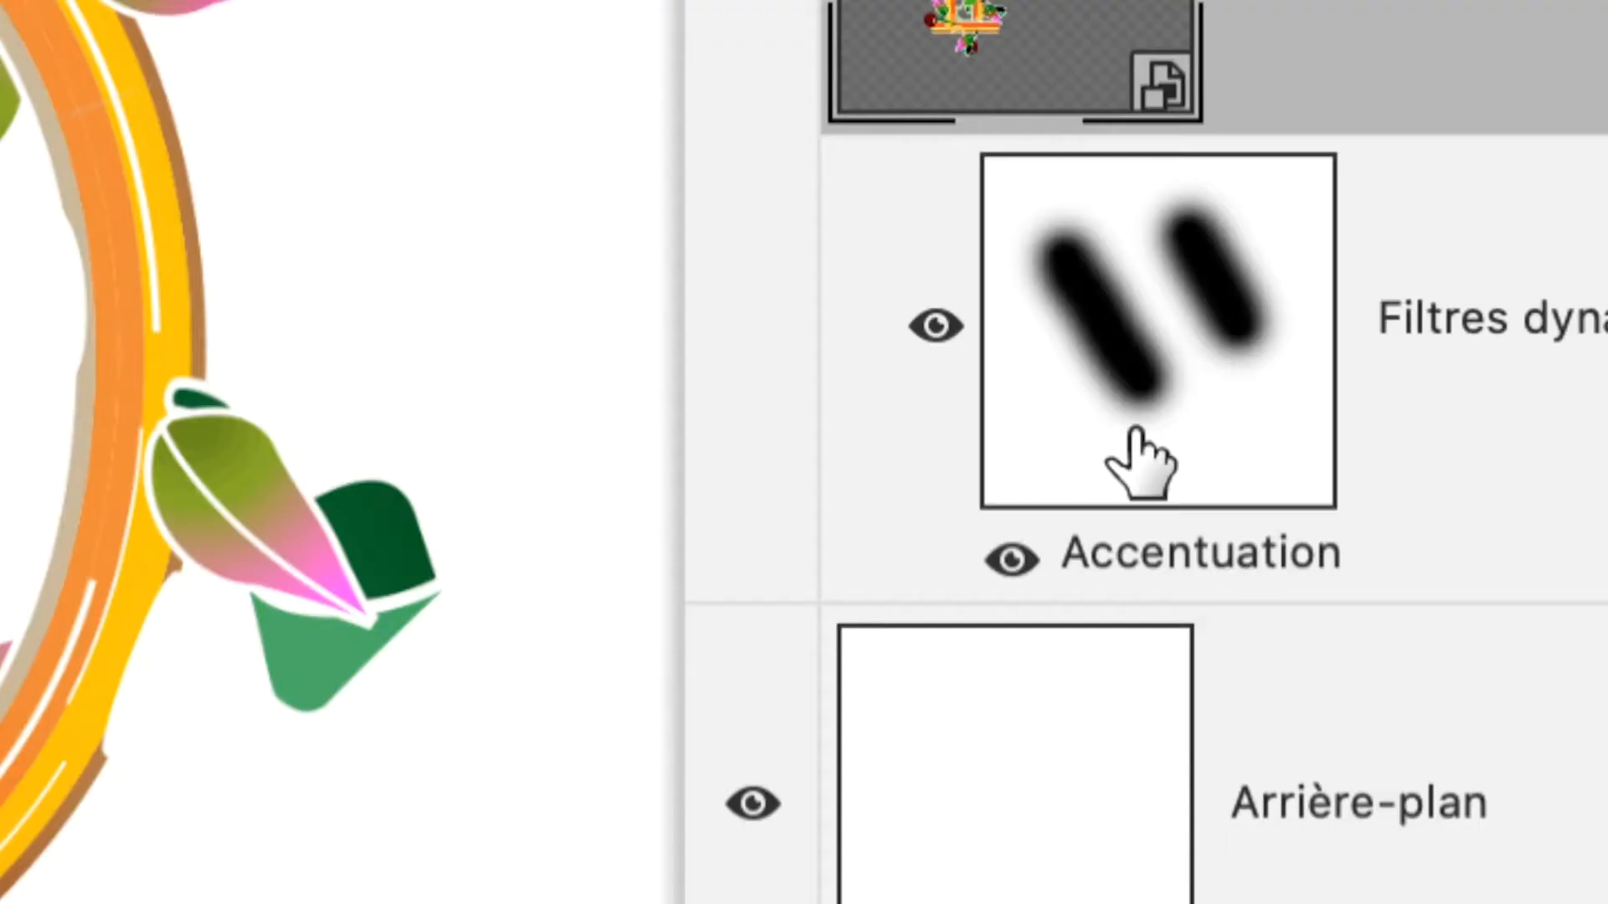
Step: Select the smart filter mask, paint black over the P's lower stem and paint white back through the masked areas
click(1136, 431)
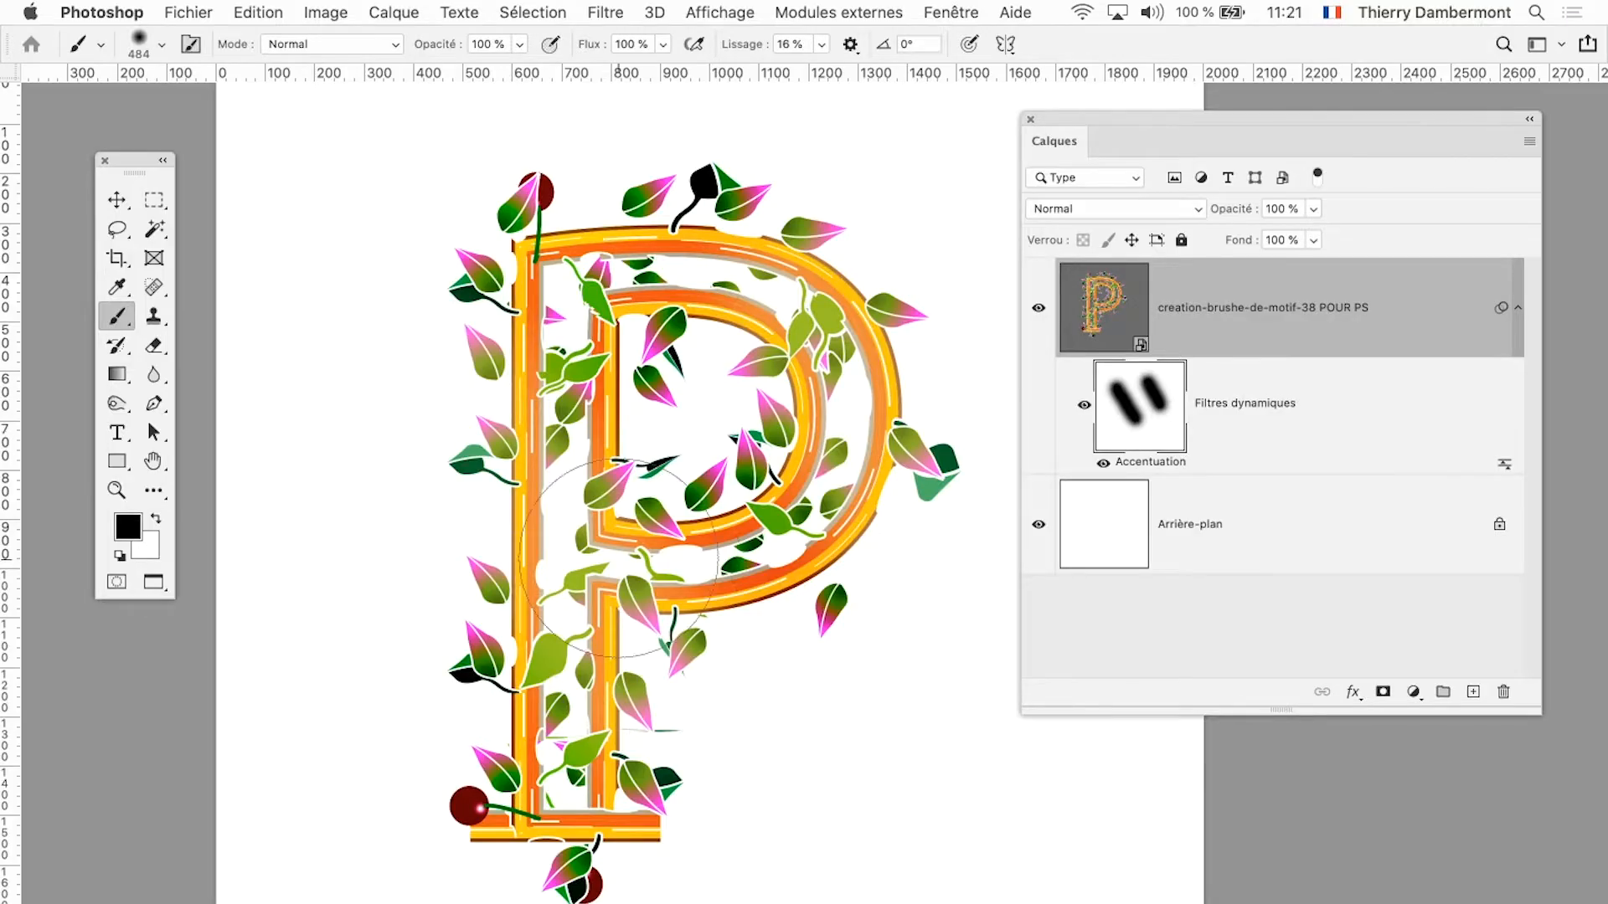
mouse_move(470, 596)
mouse_down()
mouse_move(449, 807)
mouse_move(587, 895)
mouse_up()
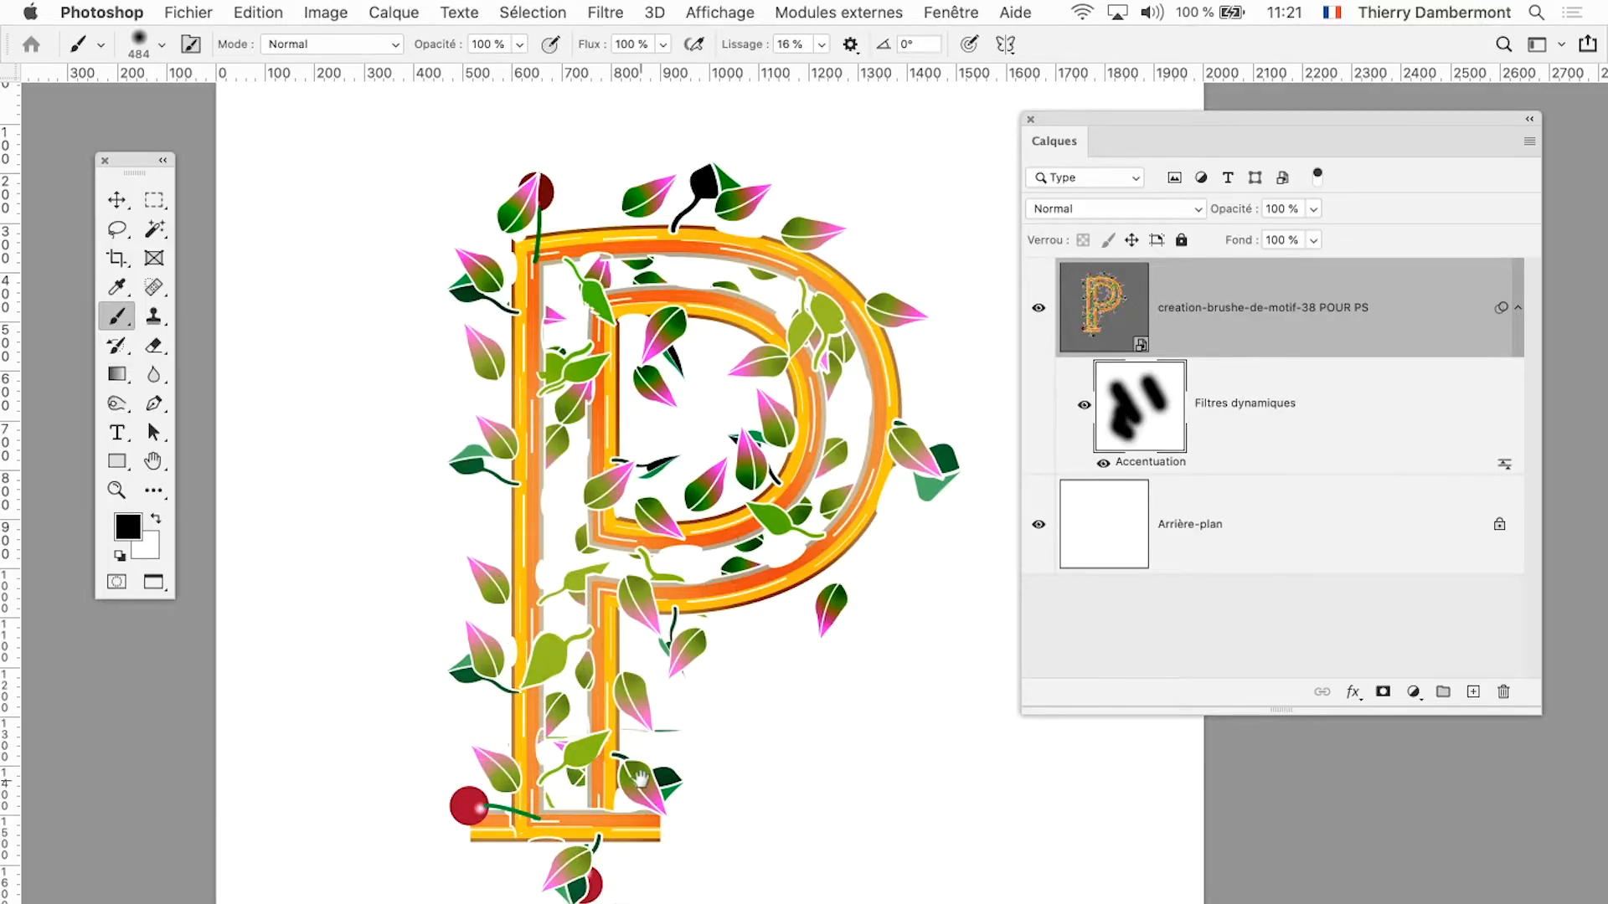
scroll(587, 894, down, 5)
key(x)
mouse_move(608, 470)
mouse_down()
mouse_move(459, 279)
mouse_move(469, 443)
mouse_move(538, 603)
mouse_up()
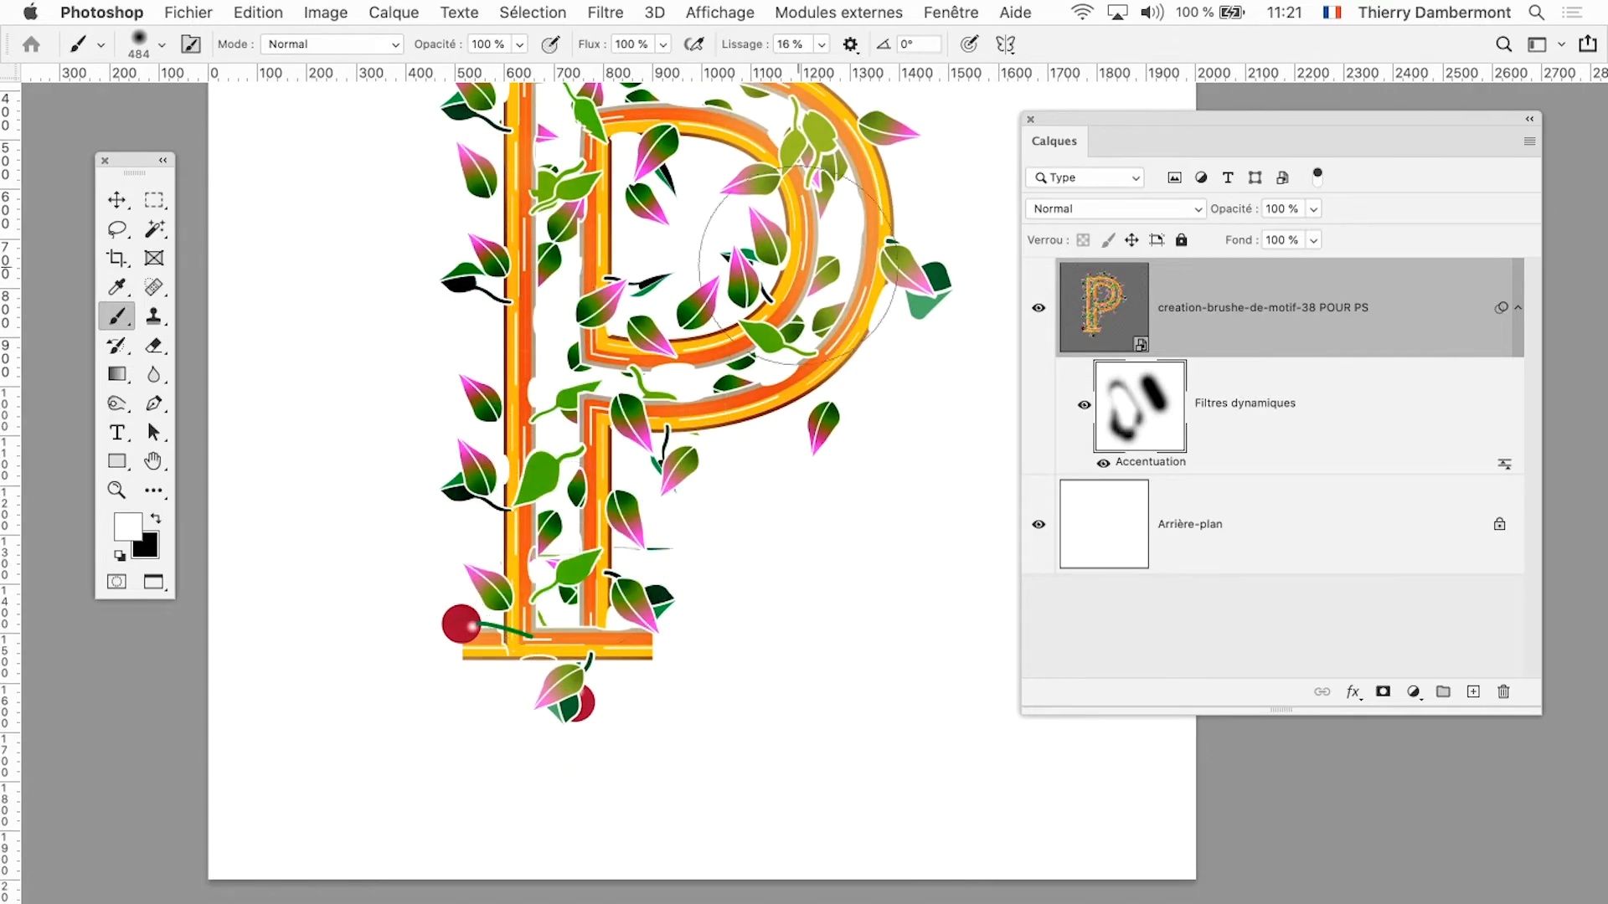
Step: Paint black on the filter mask along the P's top and outer curve and down the left side of its stem
scroll(800, 283, up, 3)
scroll(838, 274, up, 7)
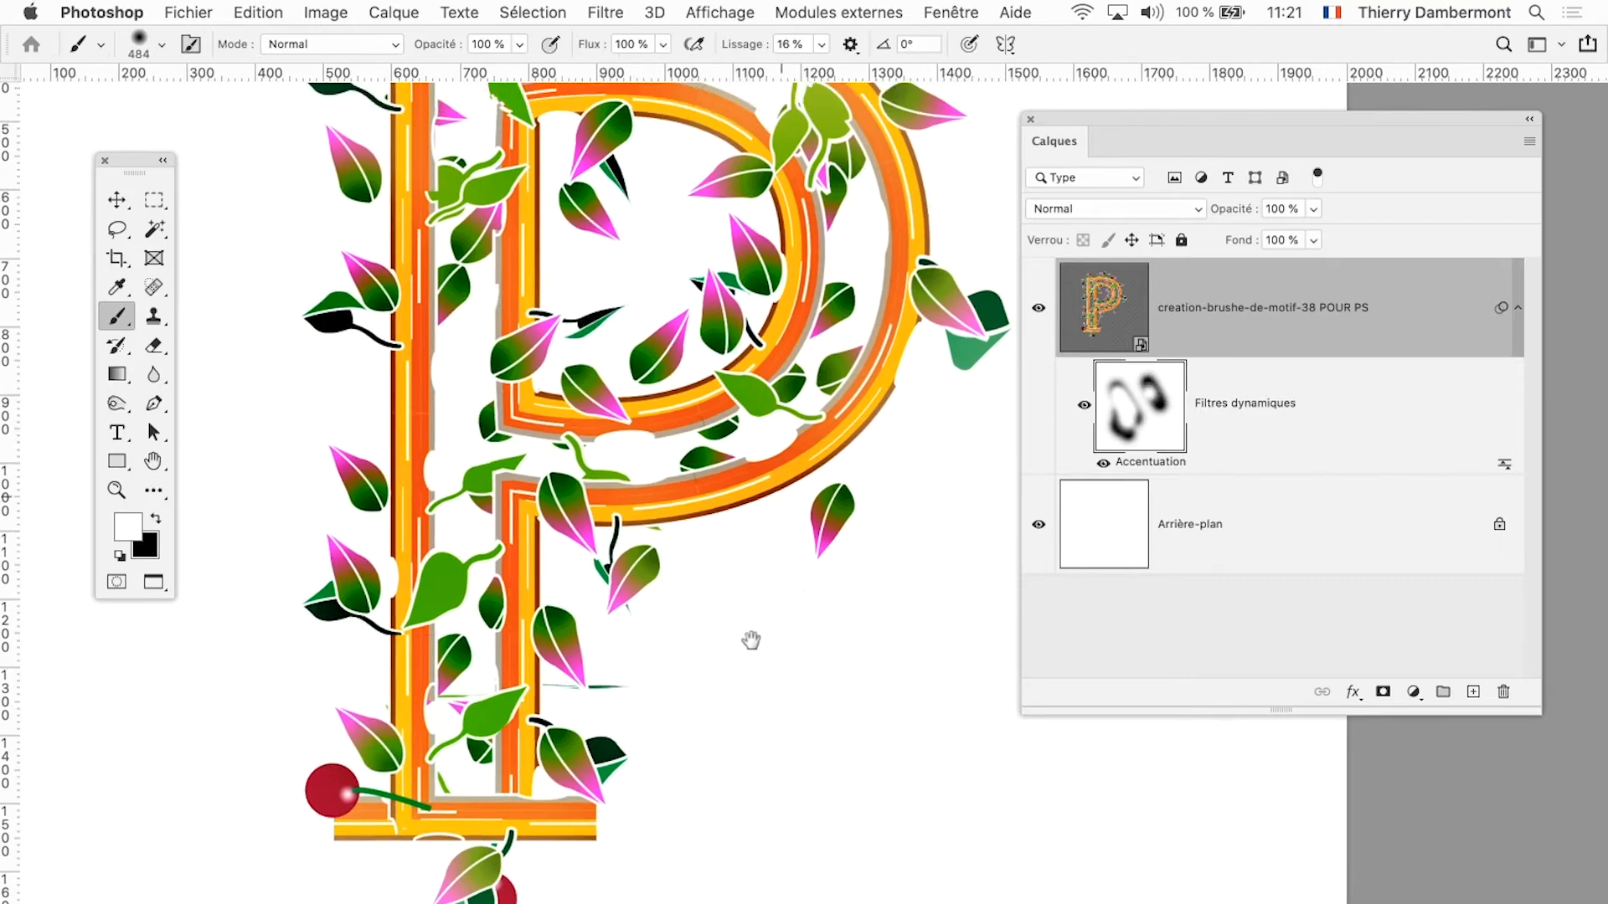
key(x)
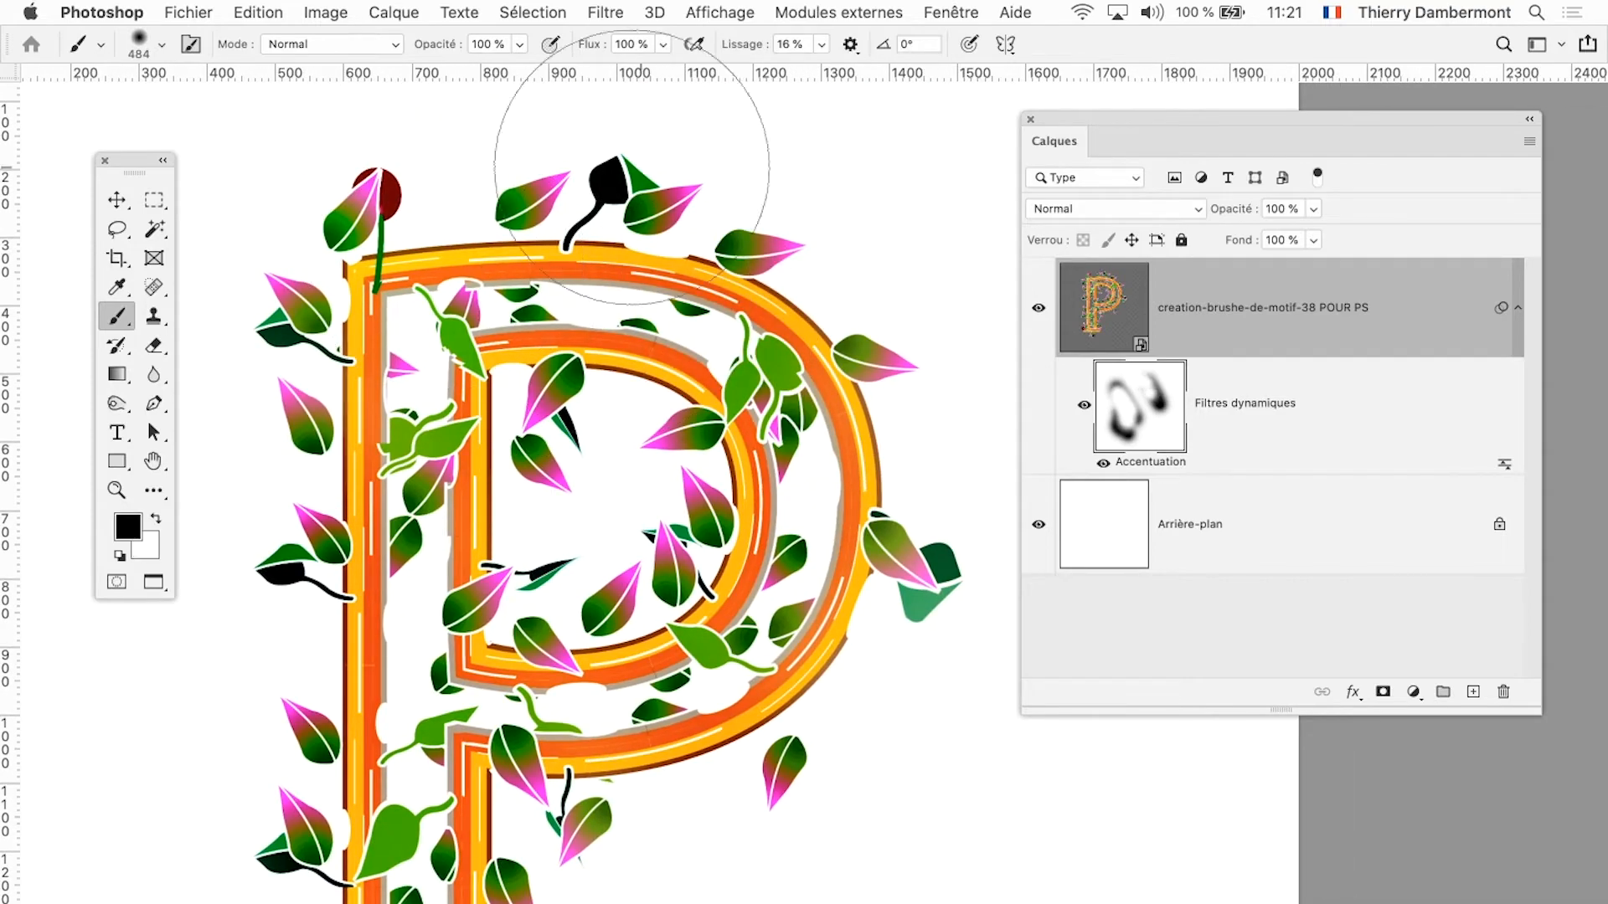
mouse_move(639, 72)
mouse_down()
mouse_move(402, 61)
mouse_move(826, 215)
mouse_move(965, 685)
mouse_up()
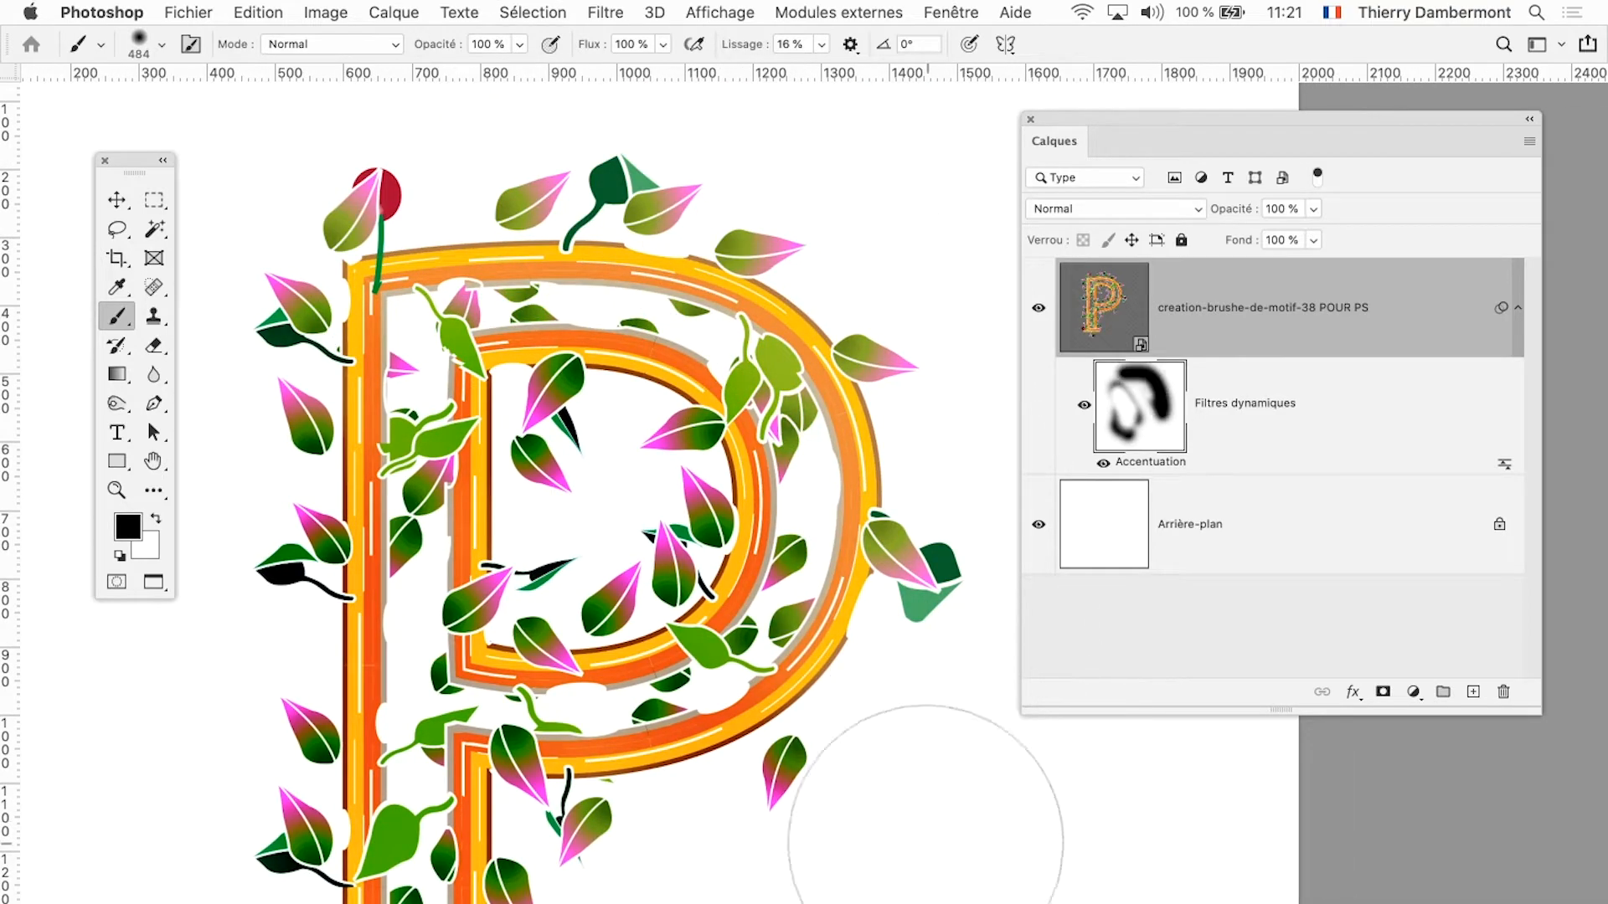
scroll(897, 807, down, 9)
mouse_move(318, 330)
mouse_down()
mouse_move(349, 808)
mouse_move(422, 893)
mouse_up()
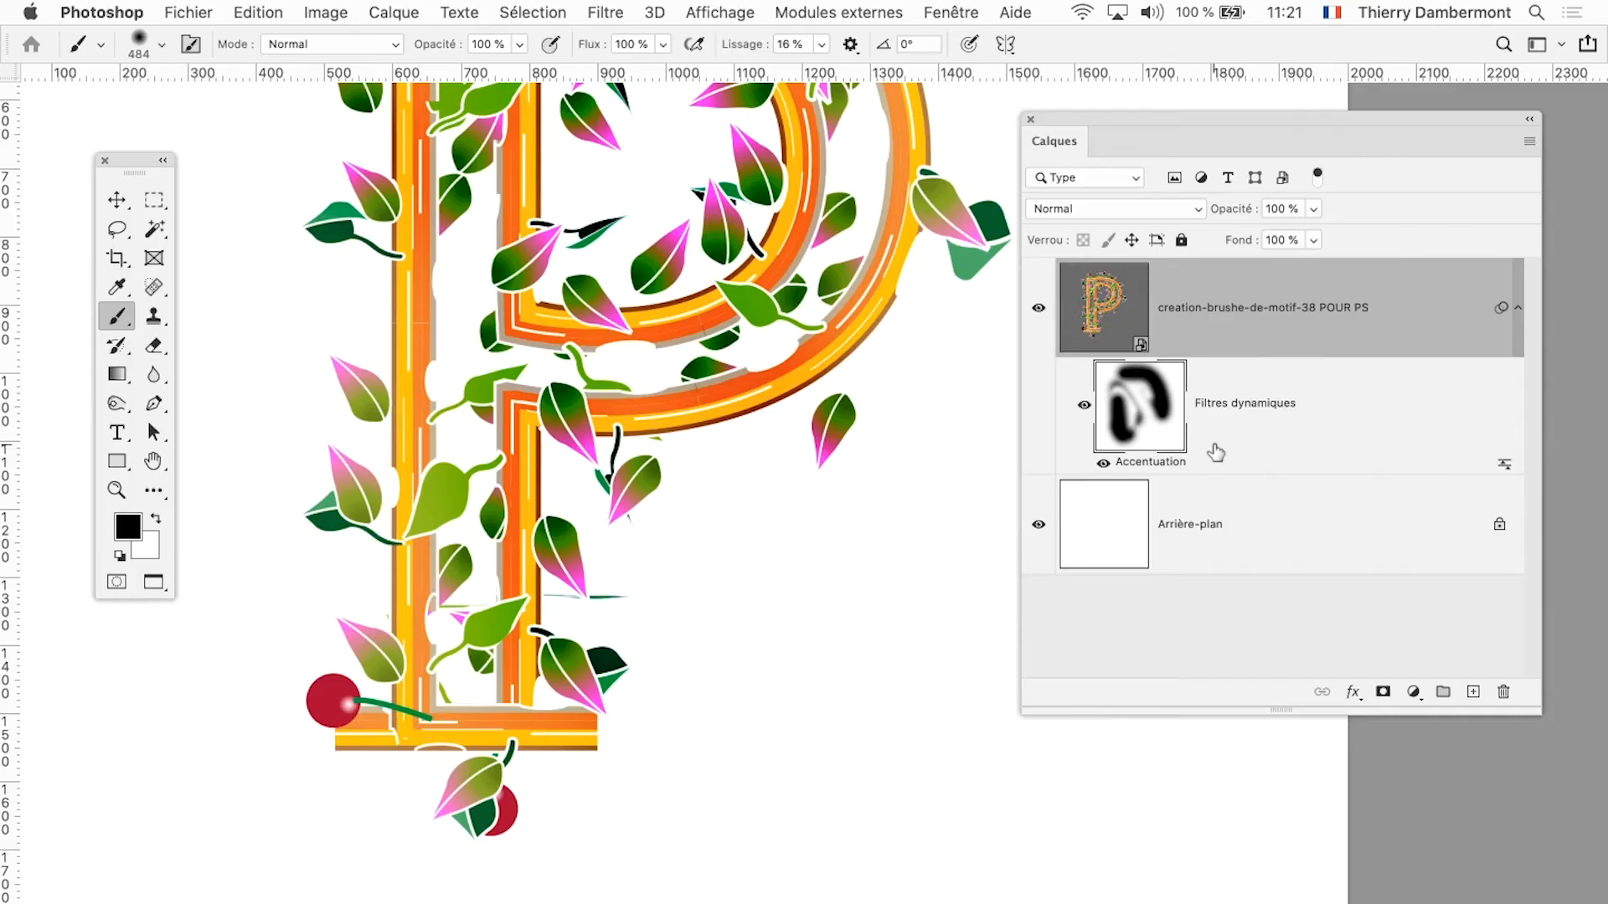
Step: Add an Ombre portée layer style to the letter P's smart object layer
scroll(782, 502, down, 4)
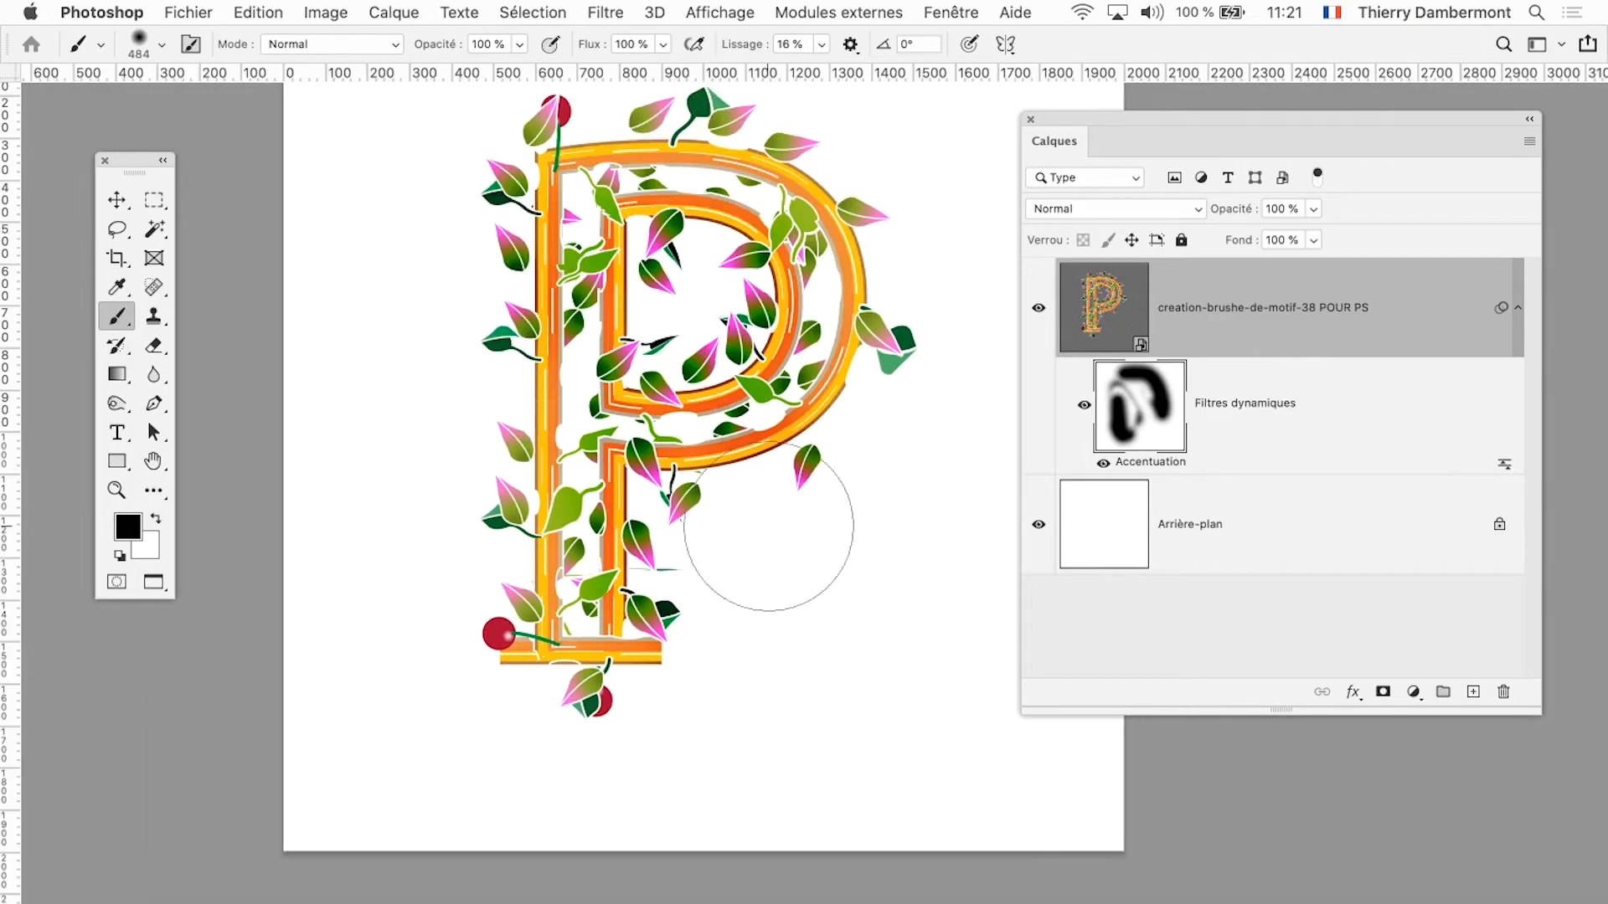
drag(715, 483, 542, 596)
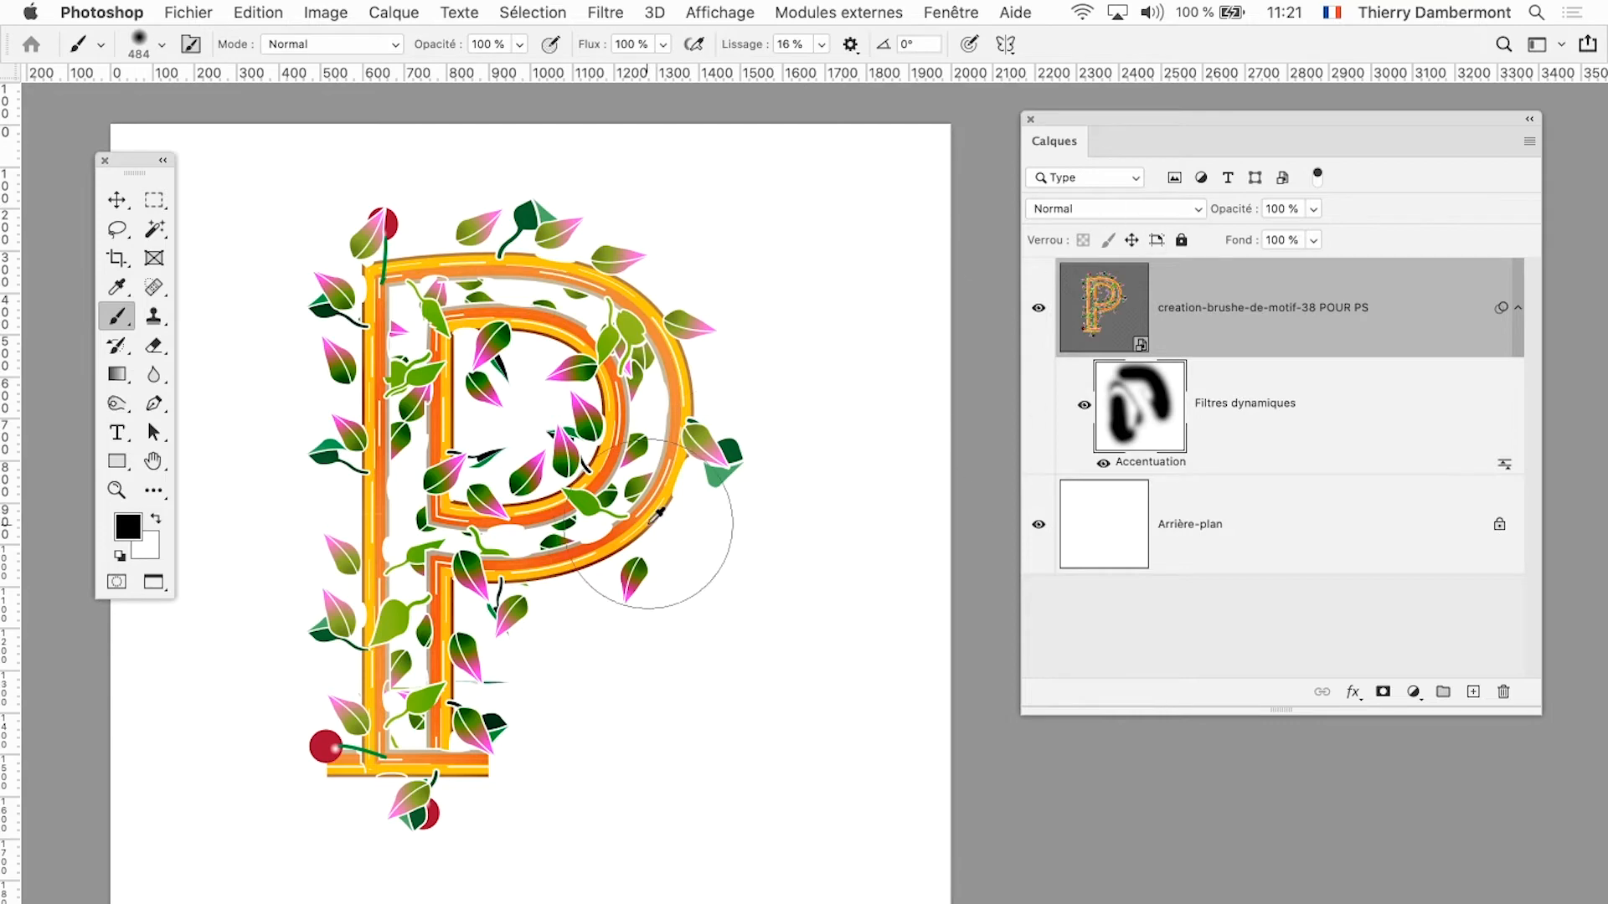
scroll(657, 513, up, 1)
scroll(599, 515, up, 2)
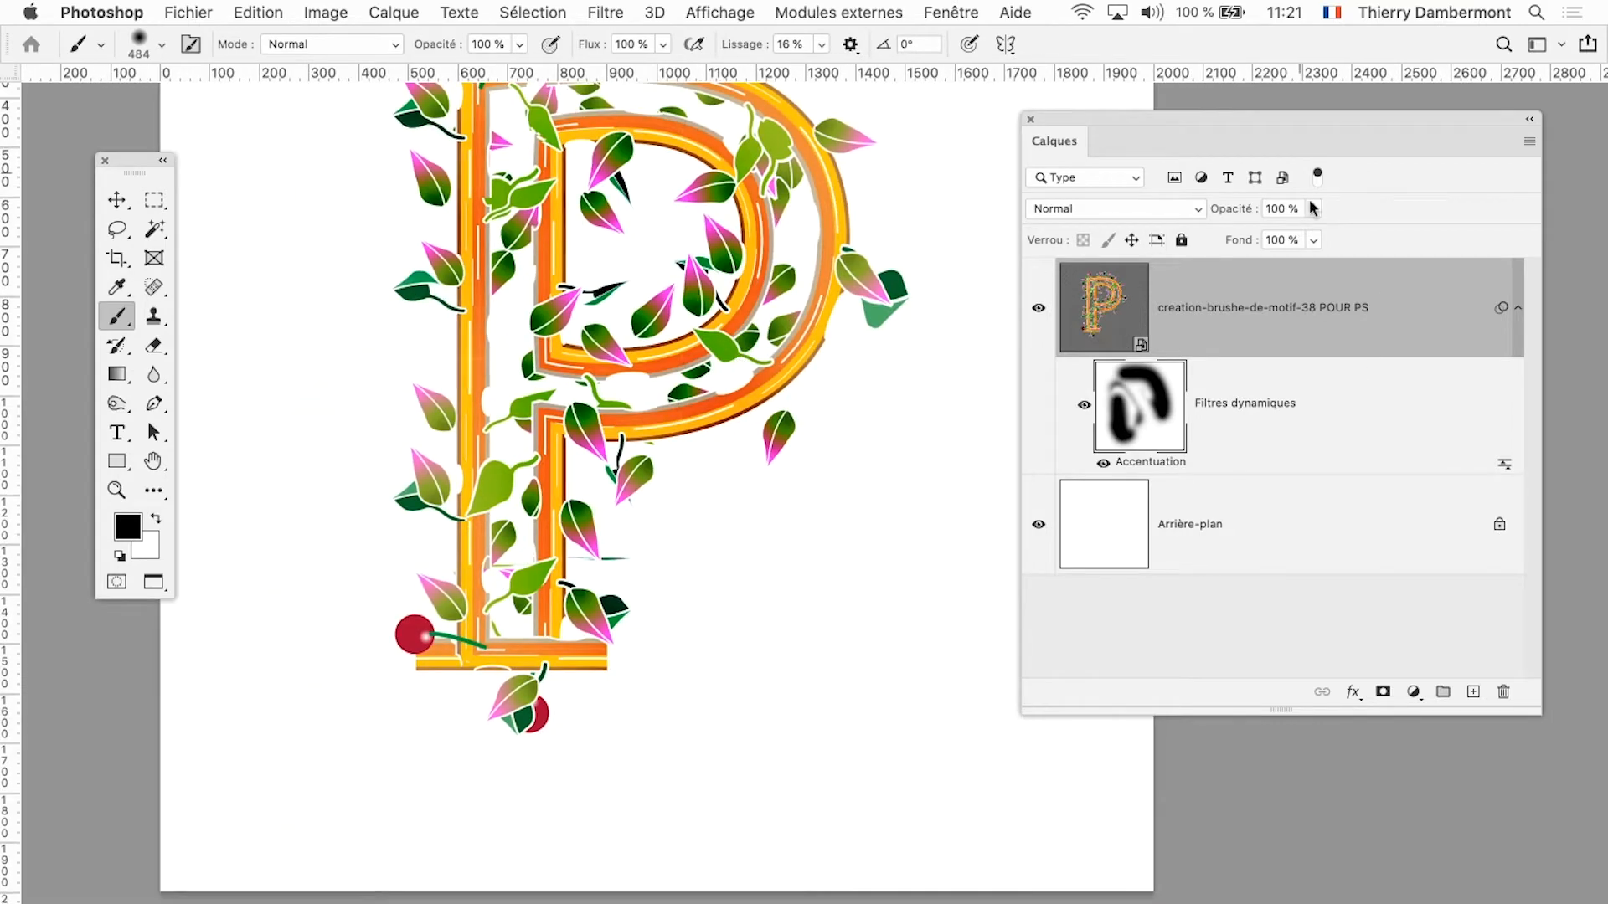
drag(1163, 118, 1112, 97)
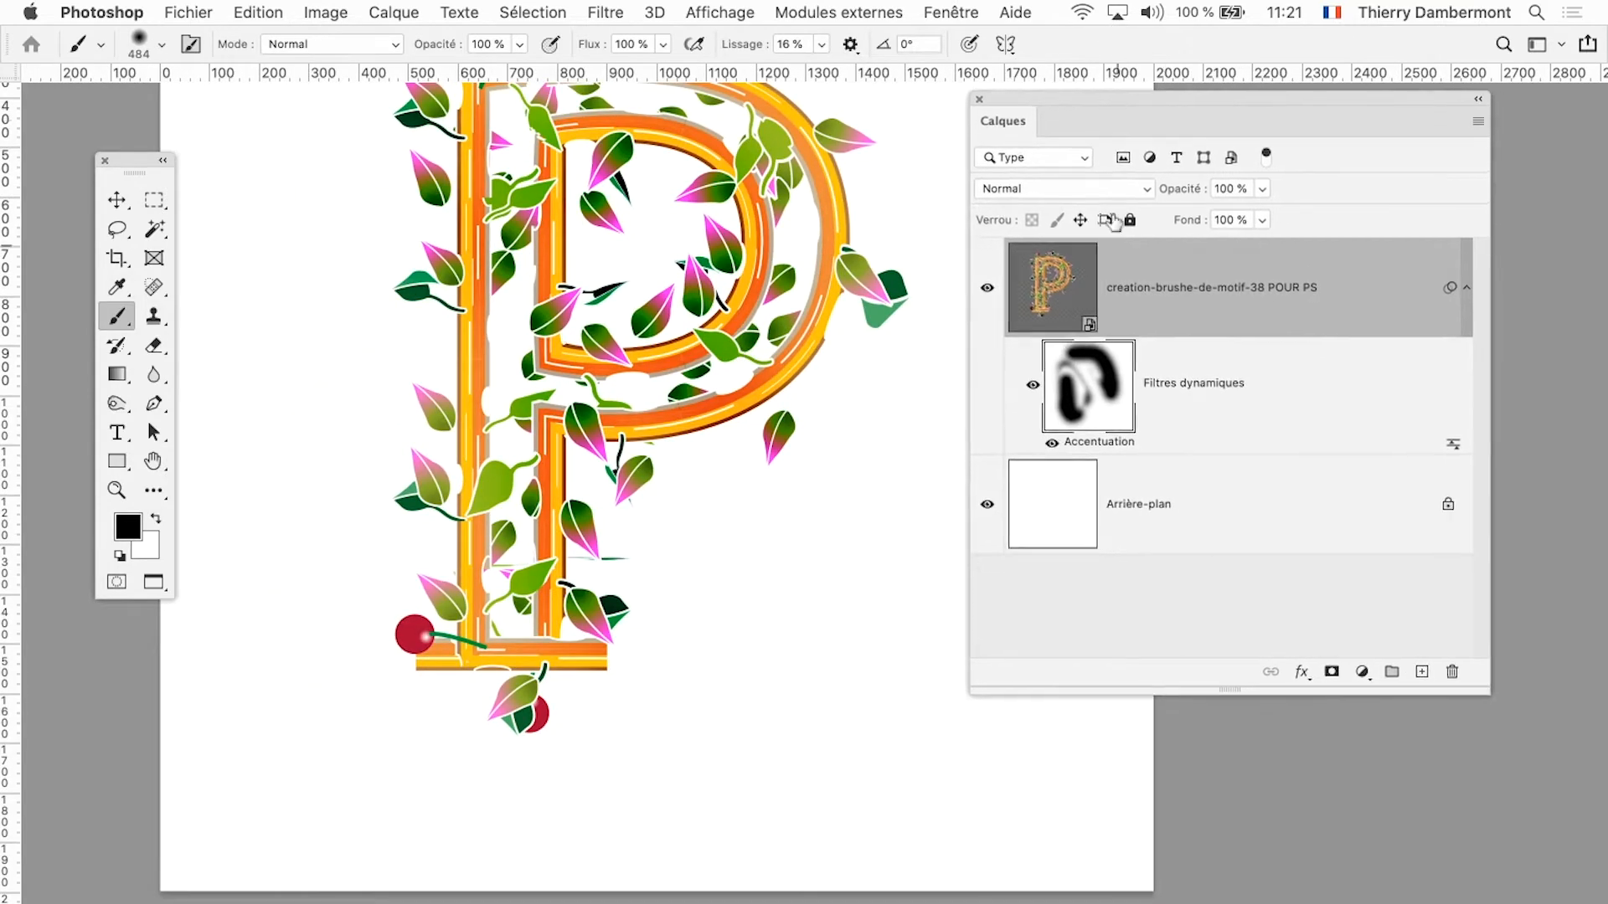
click(1304, 672)
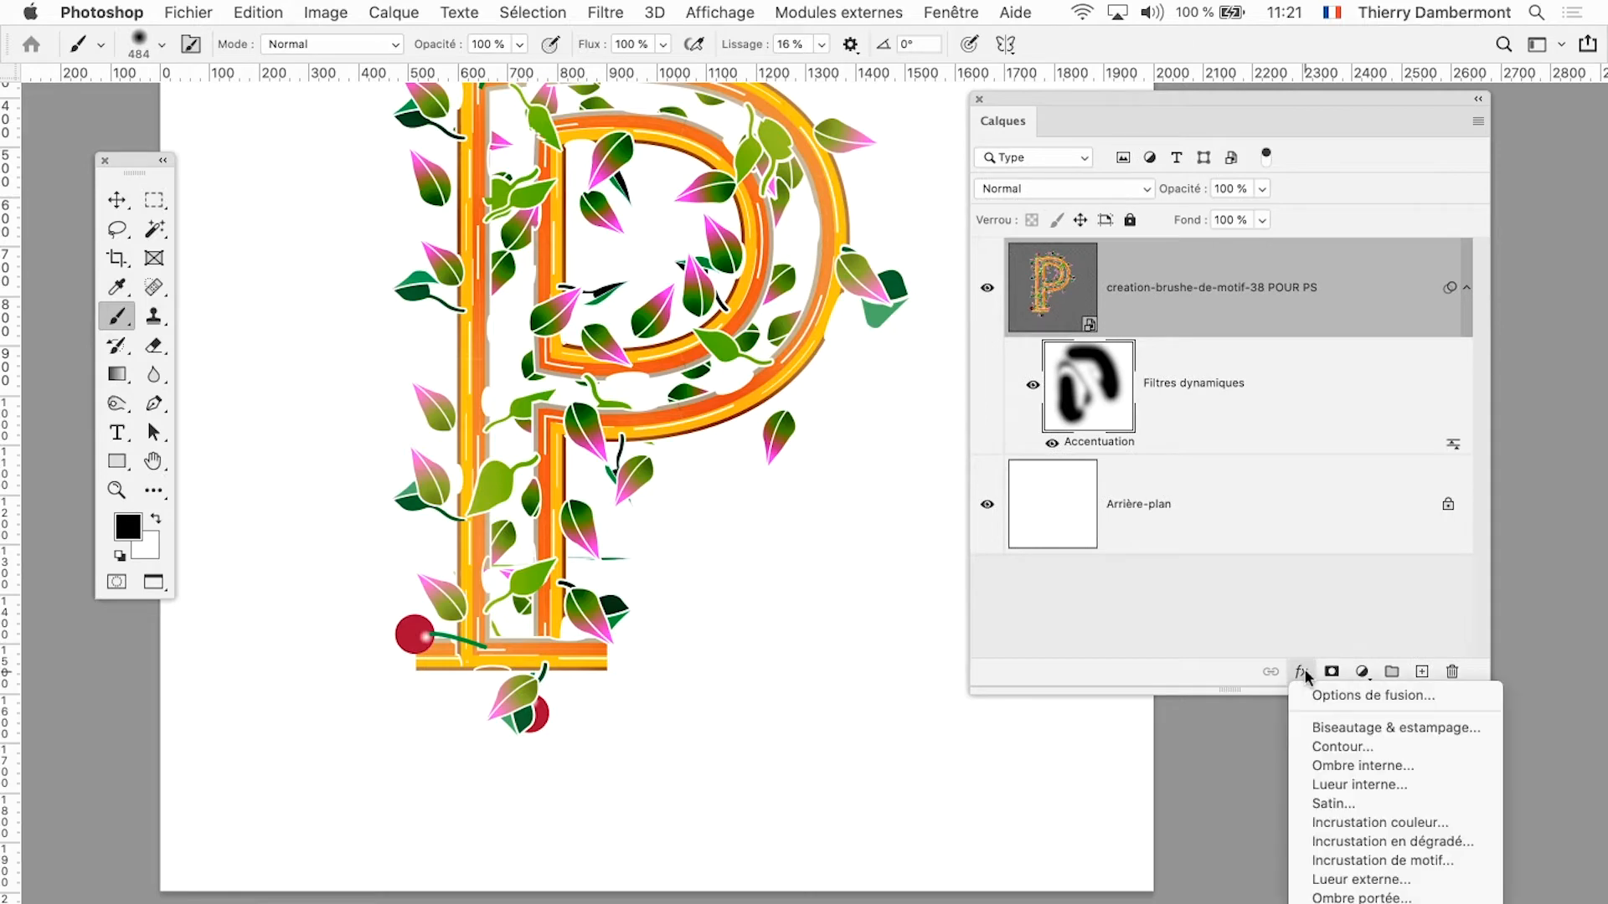
click(1233, 616)
click(402, 13)
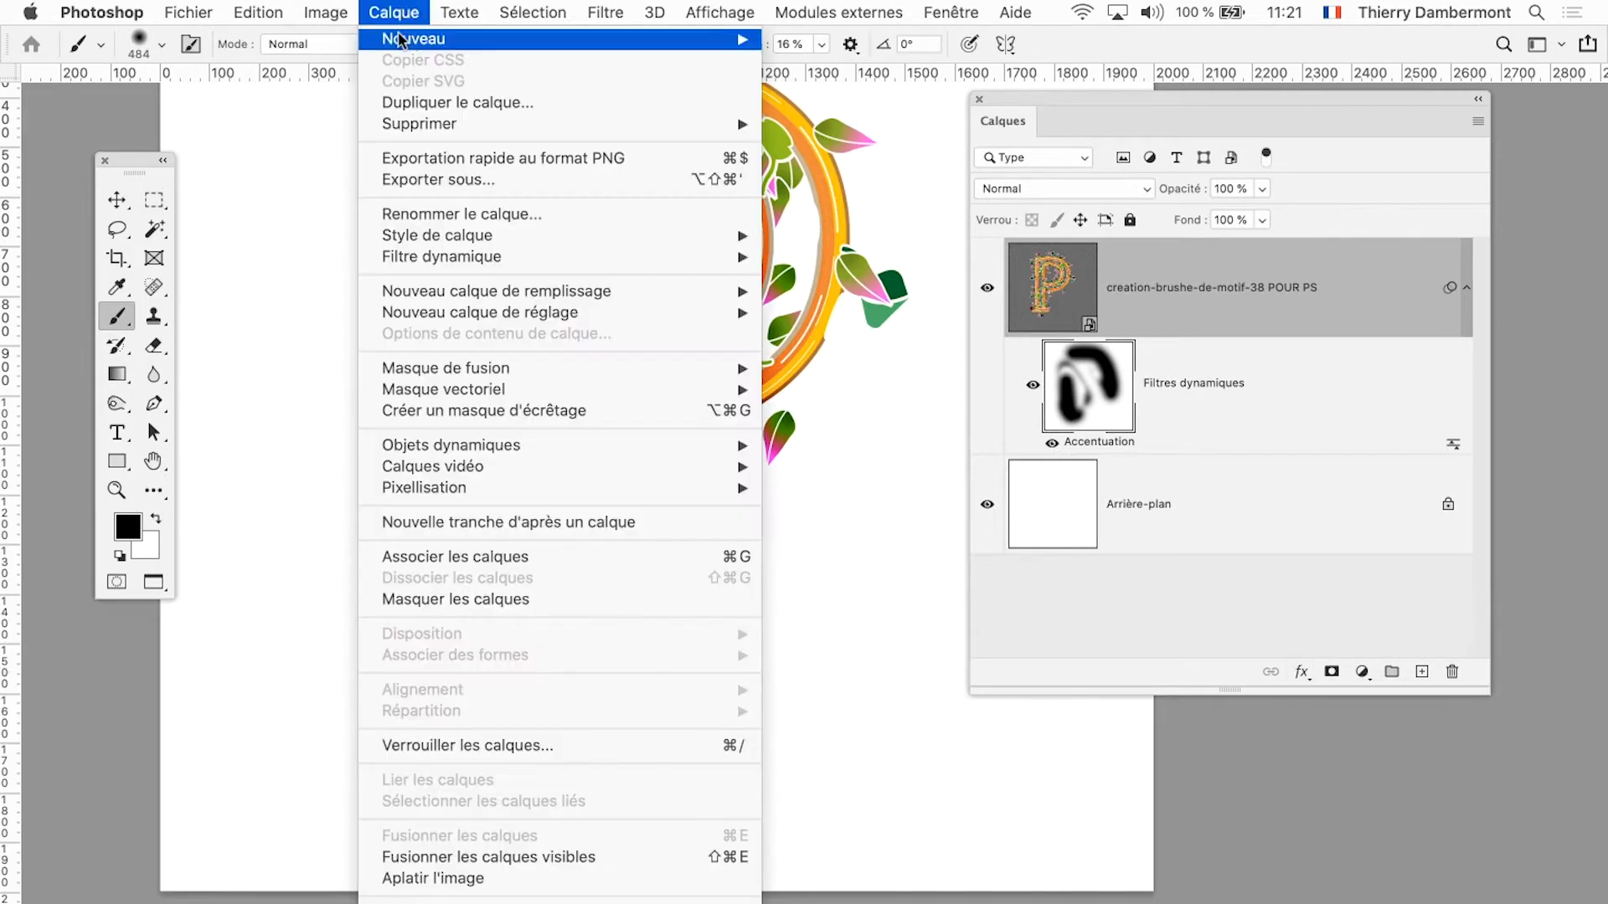
mouse_move(438, 238)
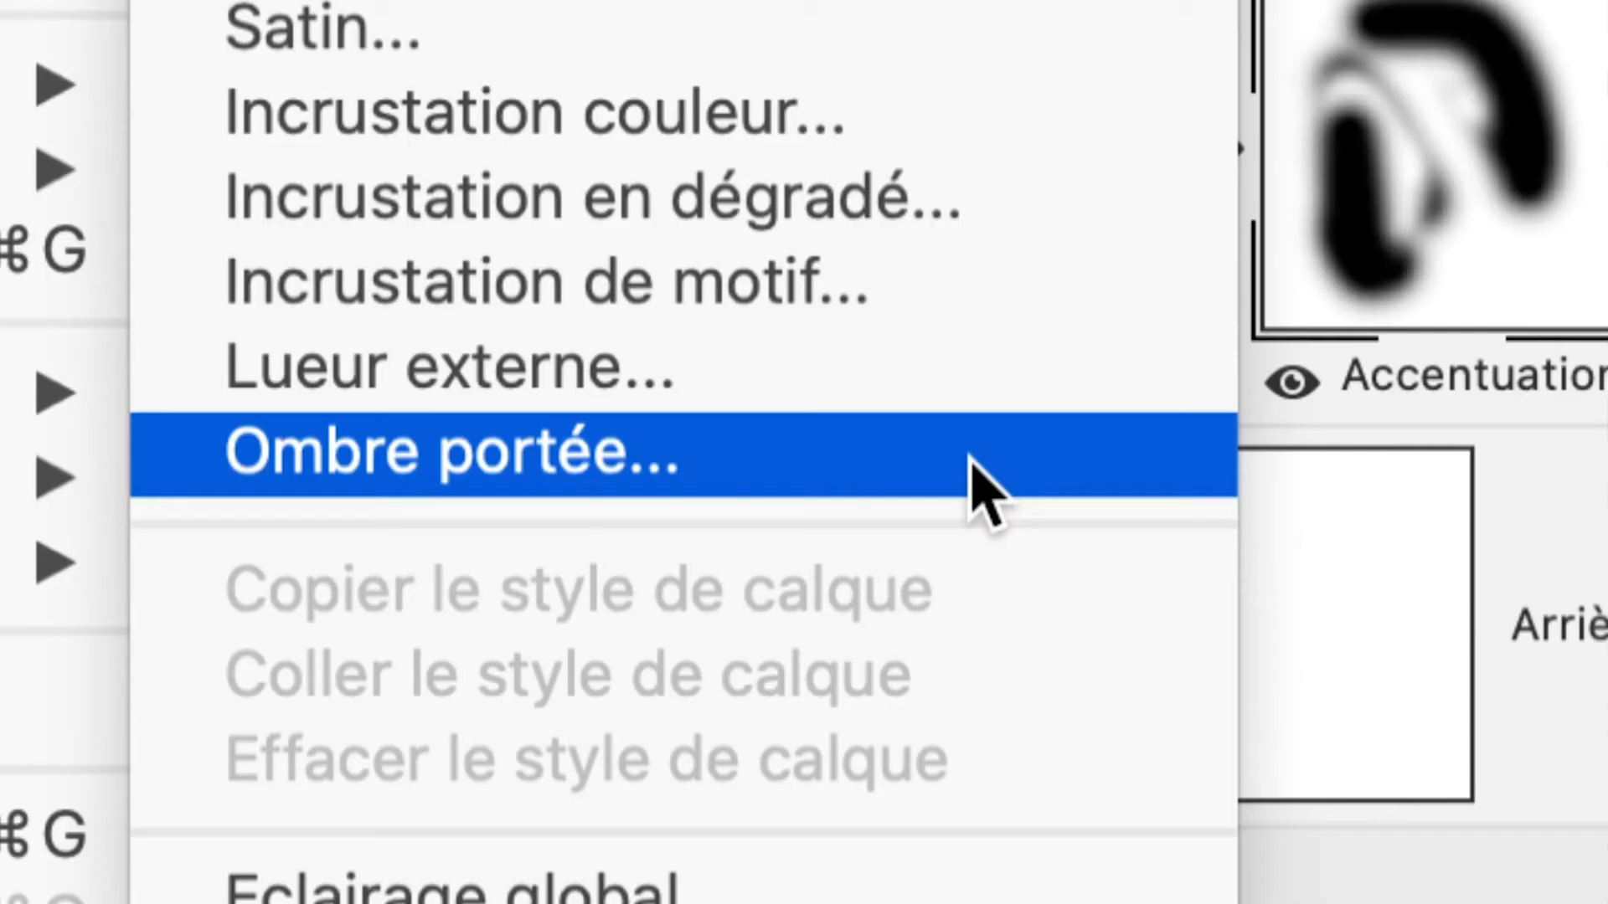
click(971, 459)
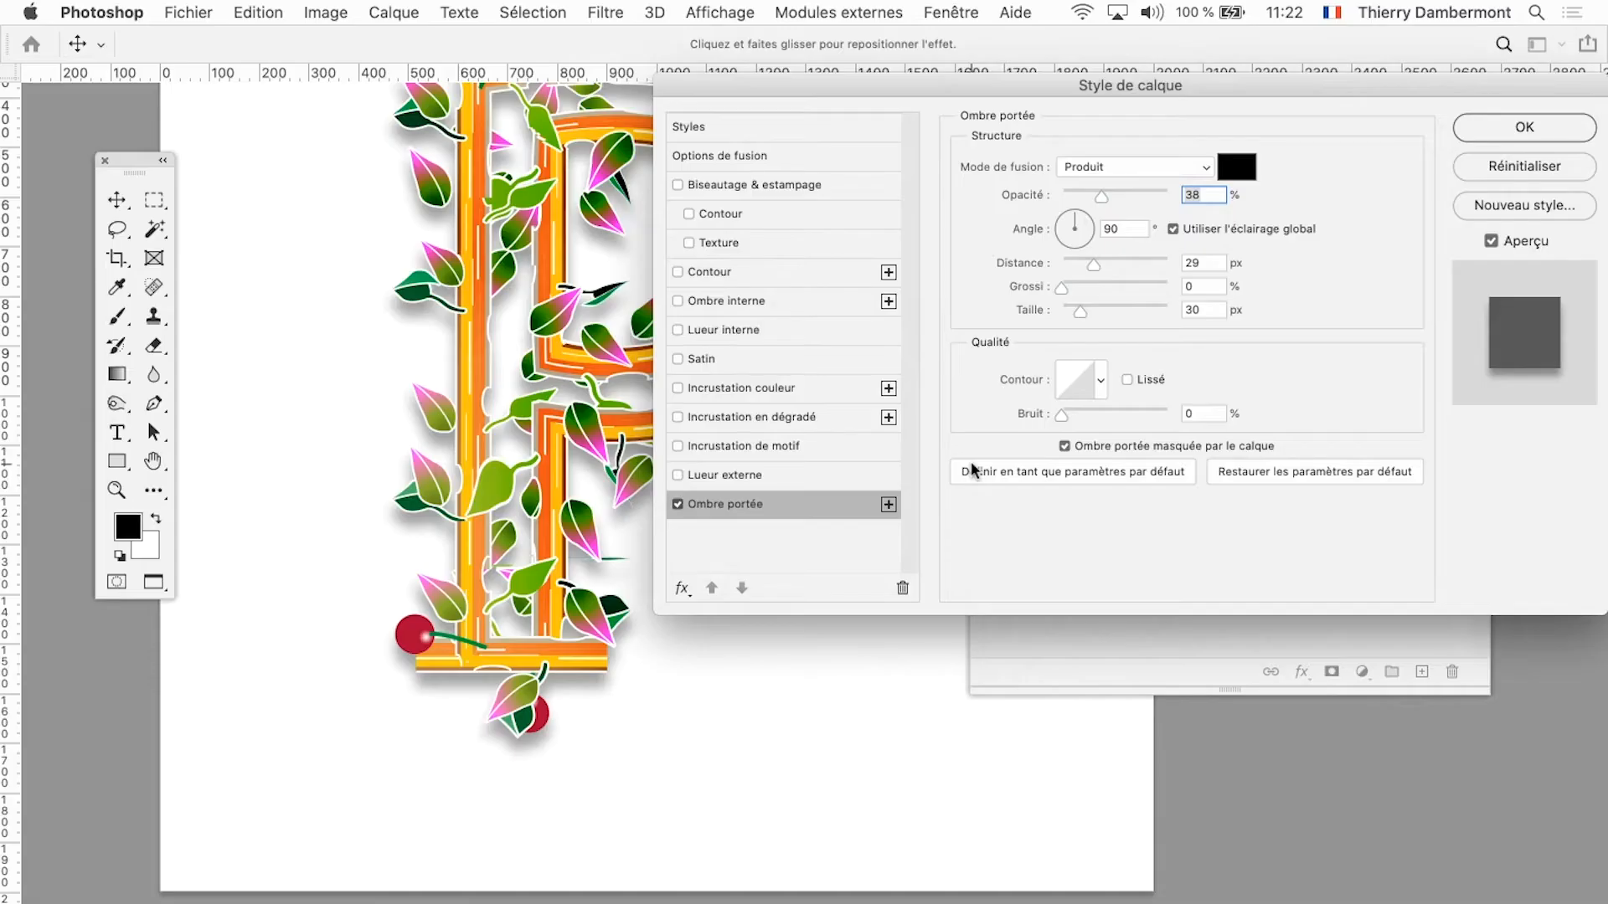
drag(883, 77, 821, 278)
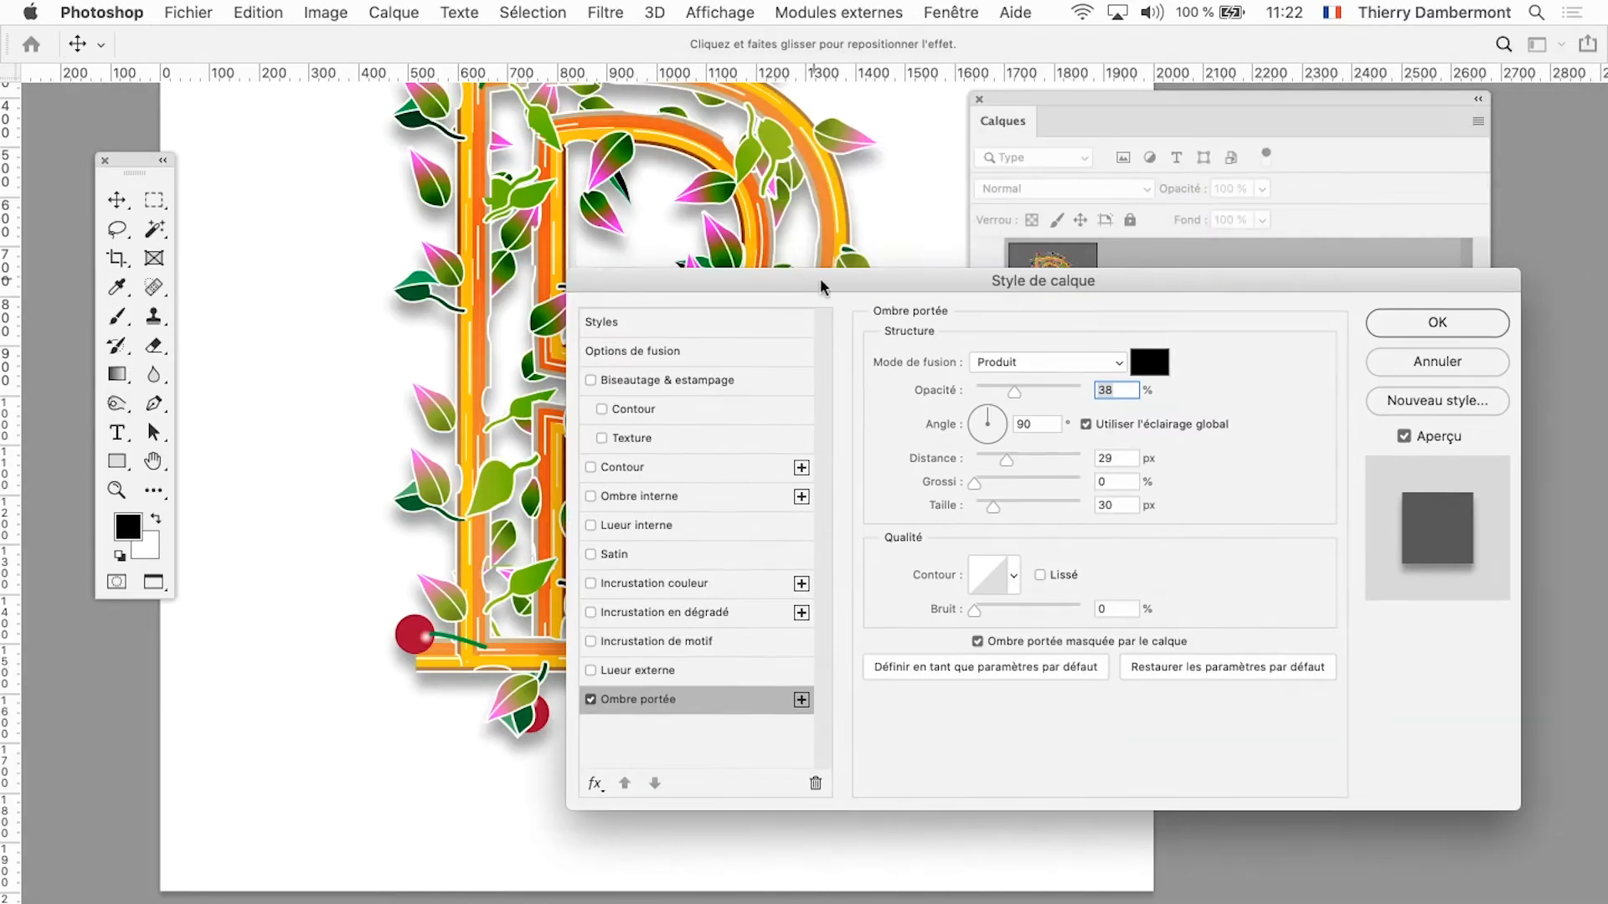
click(1463, 326)
Step: Edit the Ombre portée effect to an angle of 150°, Distance 15 px, Taille 29 px and Opacité 34 %
scroll(636, 486, up, 3)
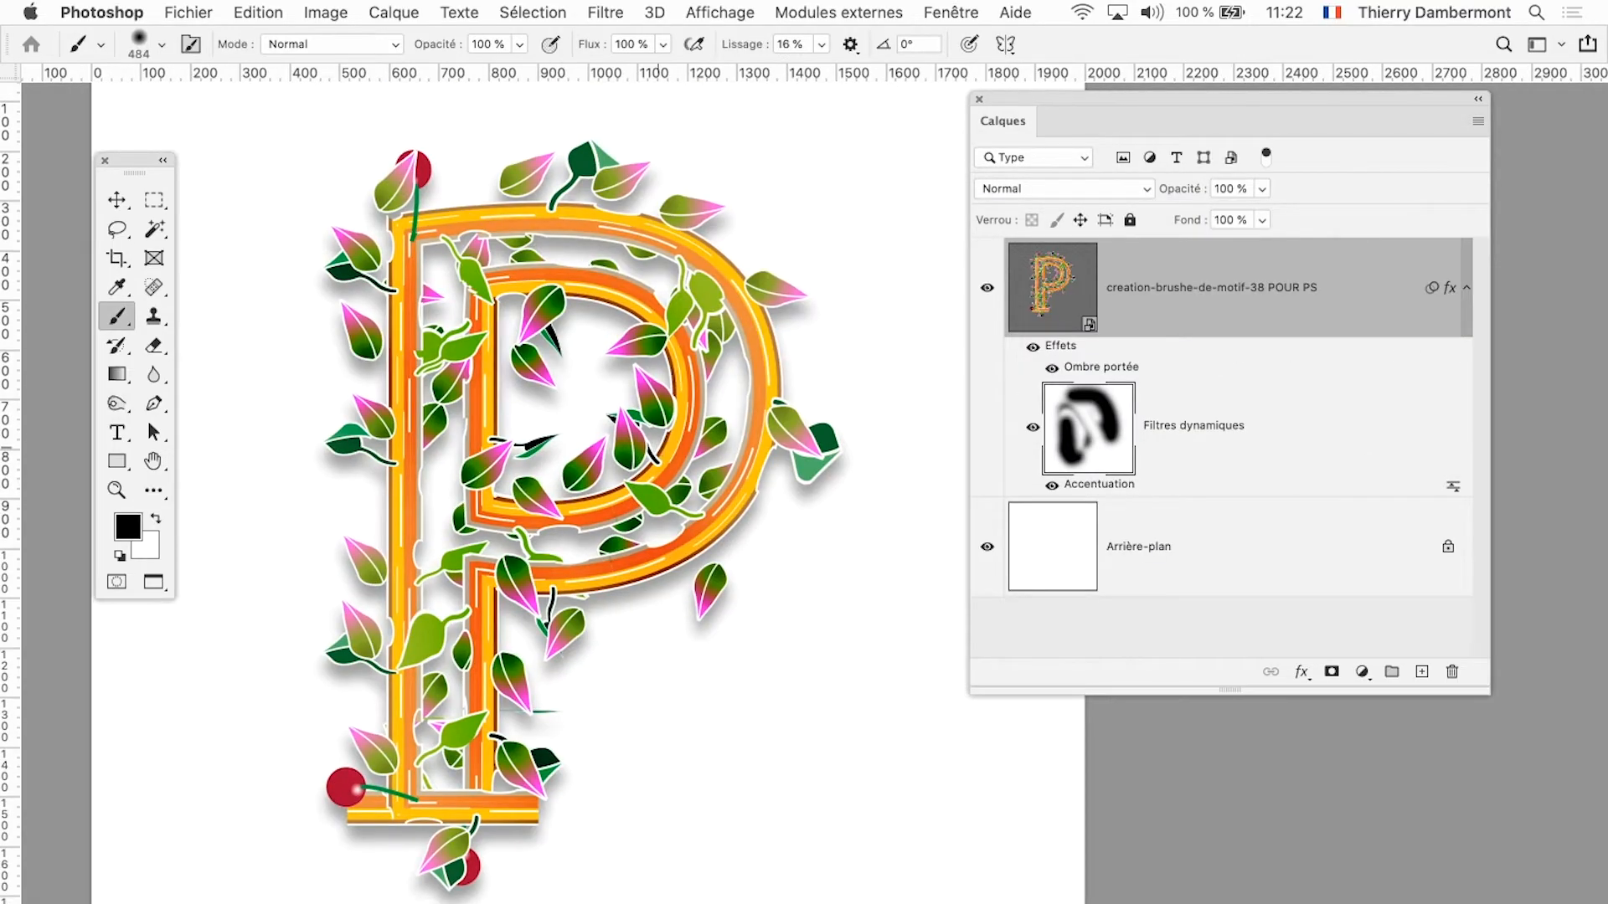
scroll(666, 455, up, 5)
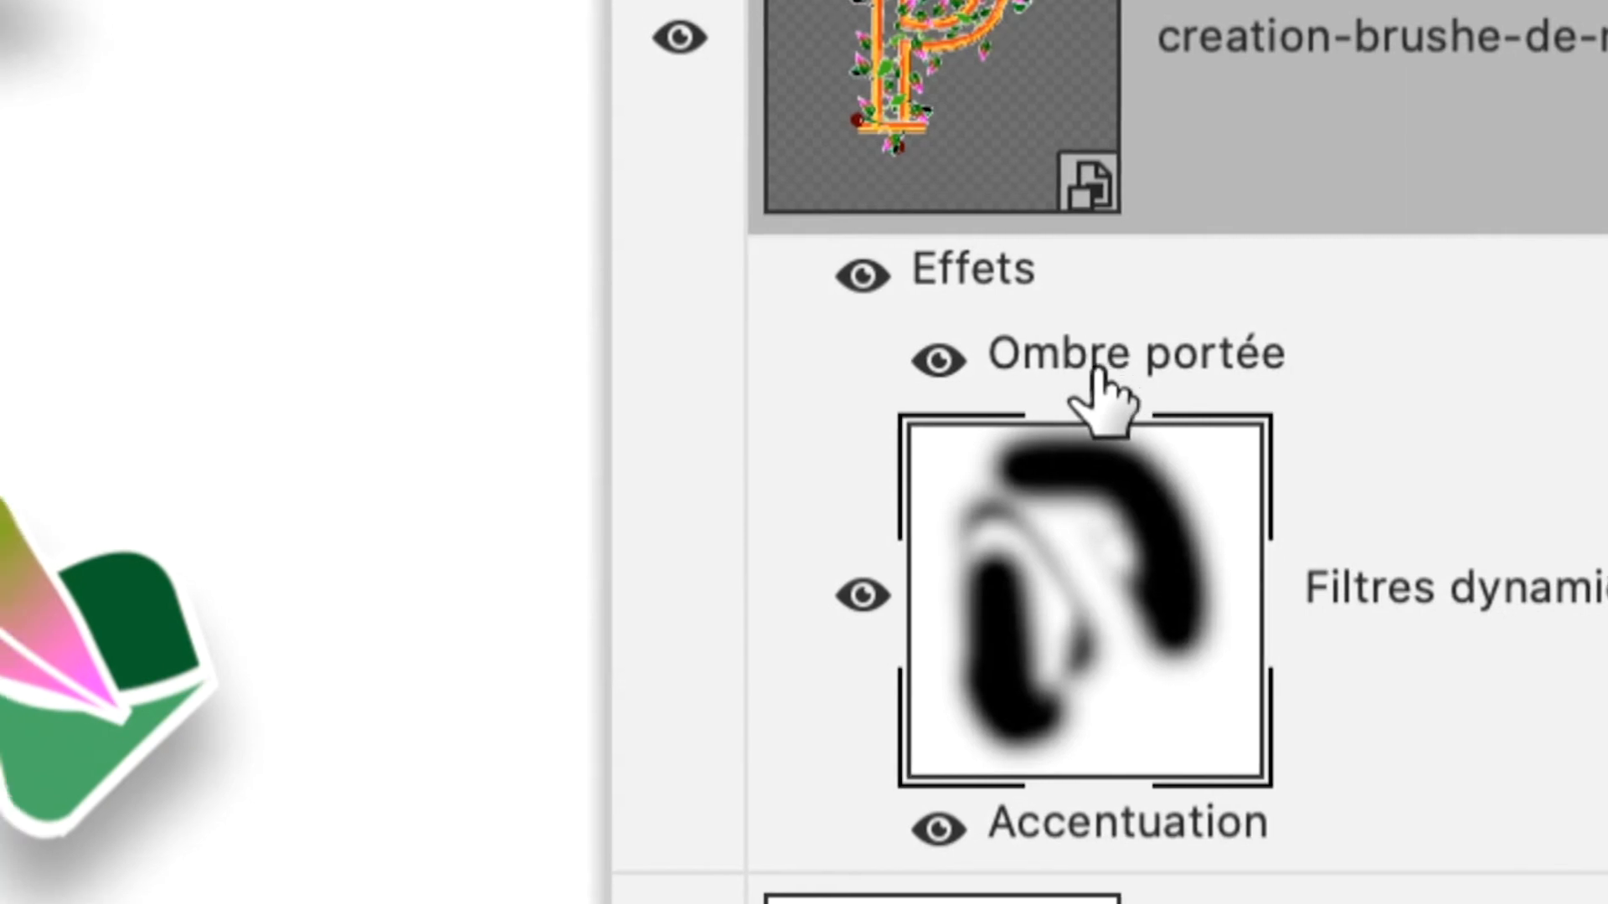
double_click(1097, 360)
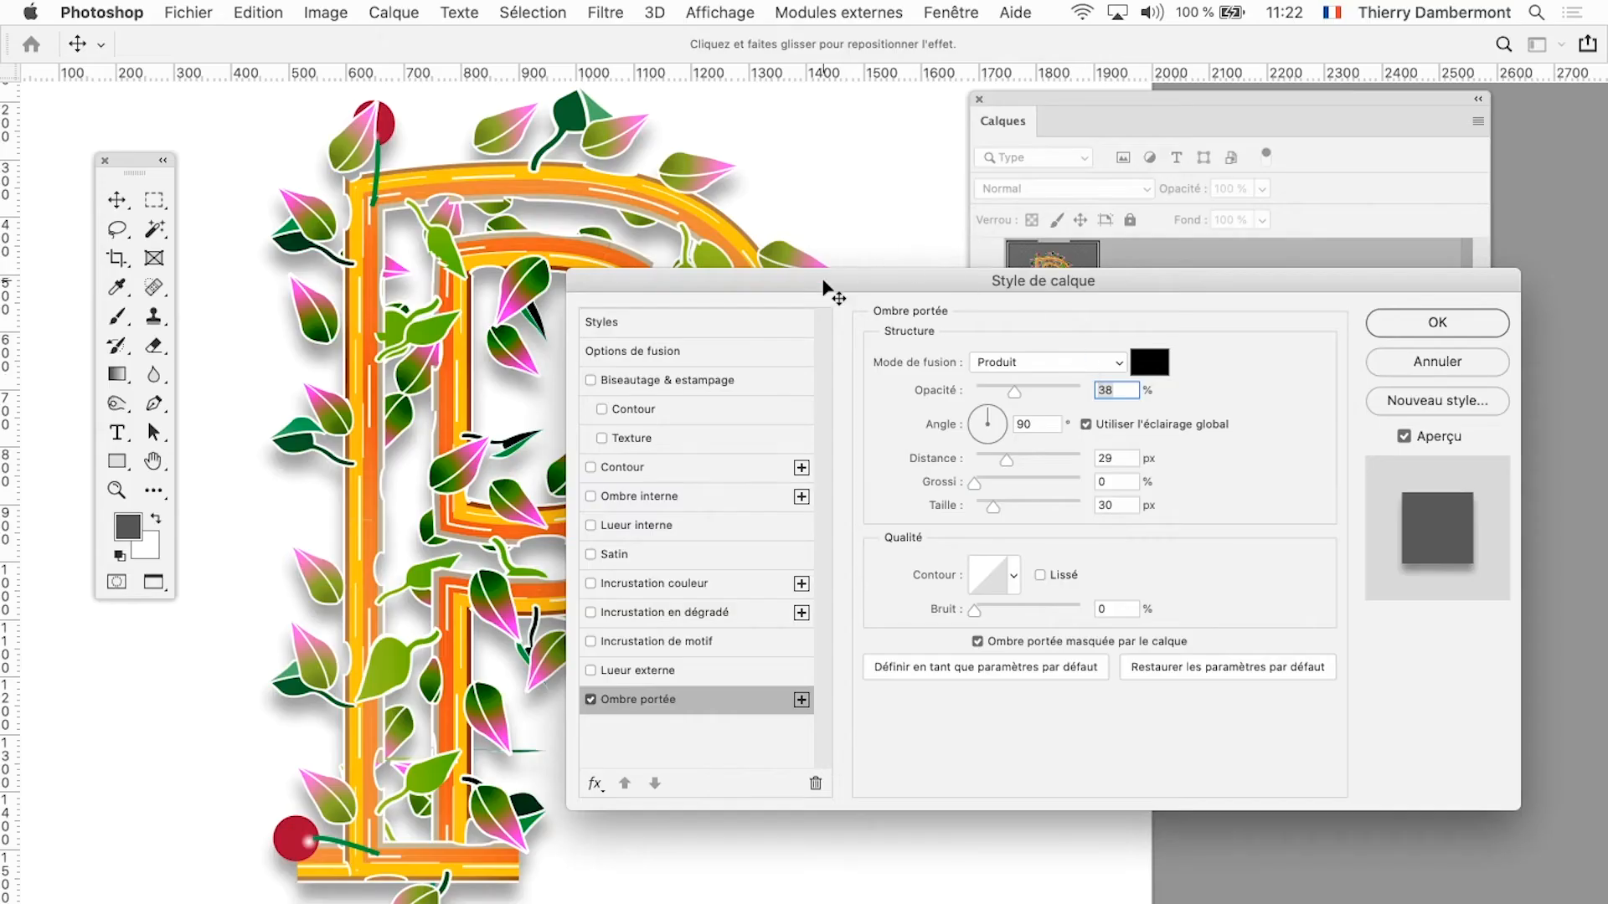
drag(823, 289, 1084, 94)
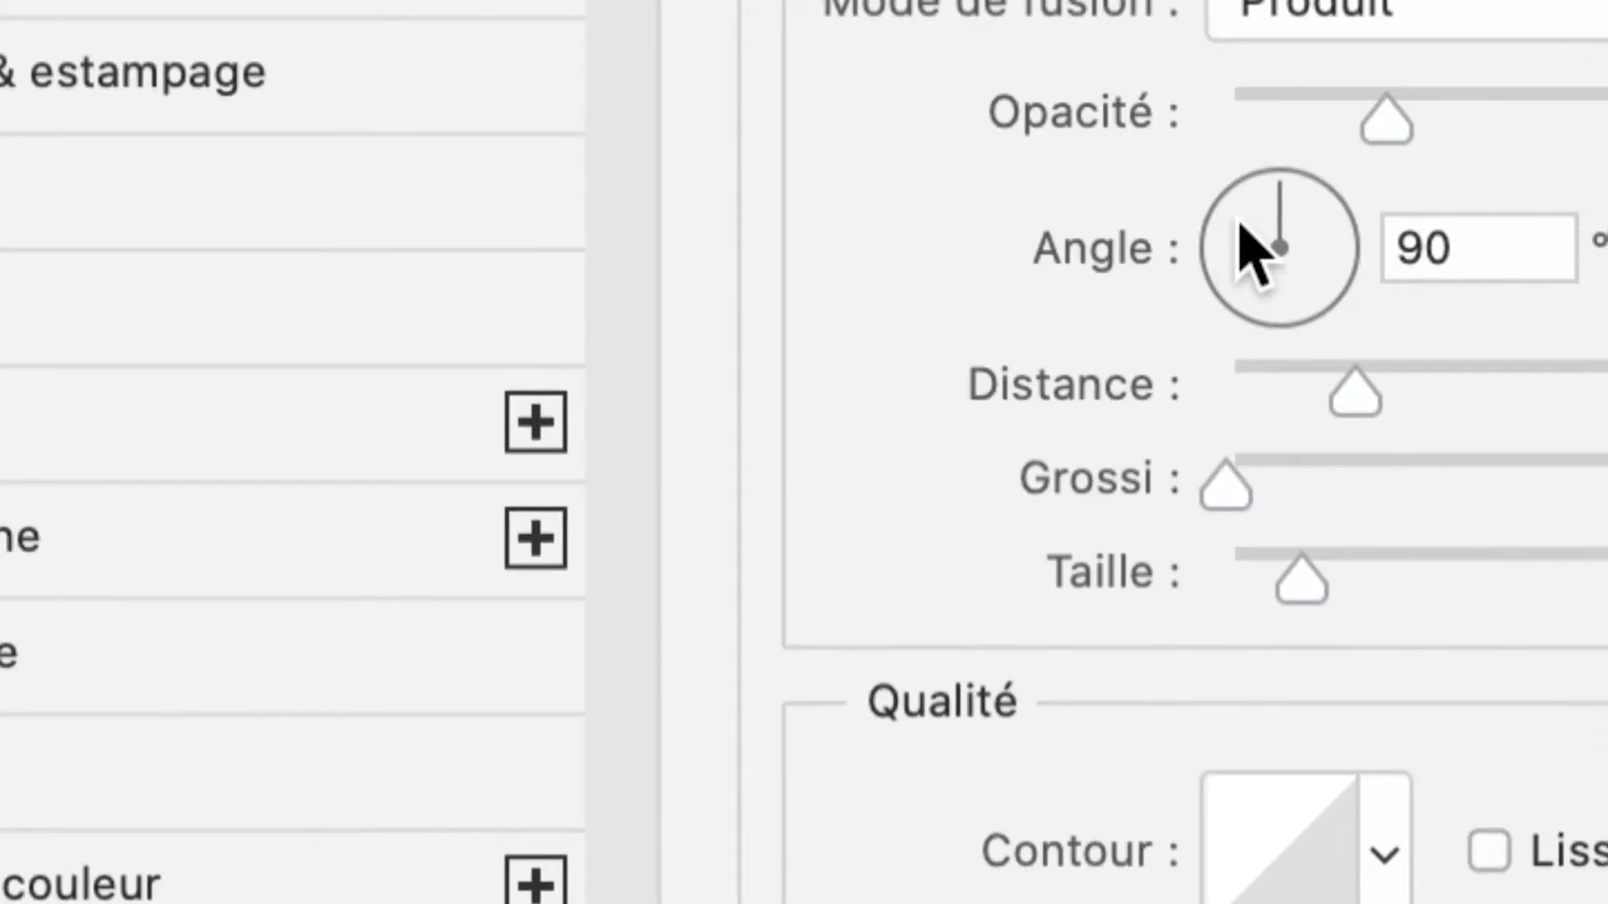
click(1238, 227)
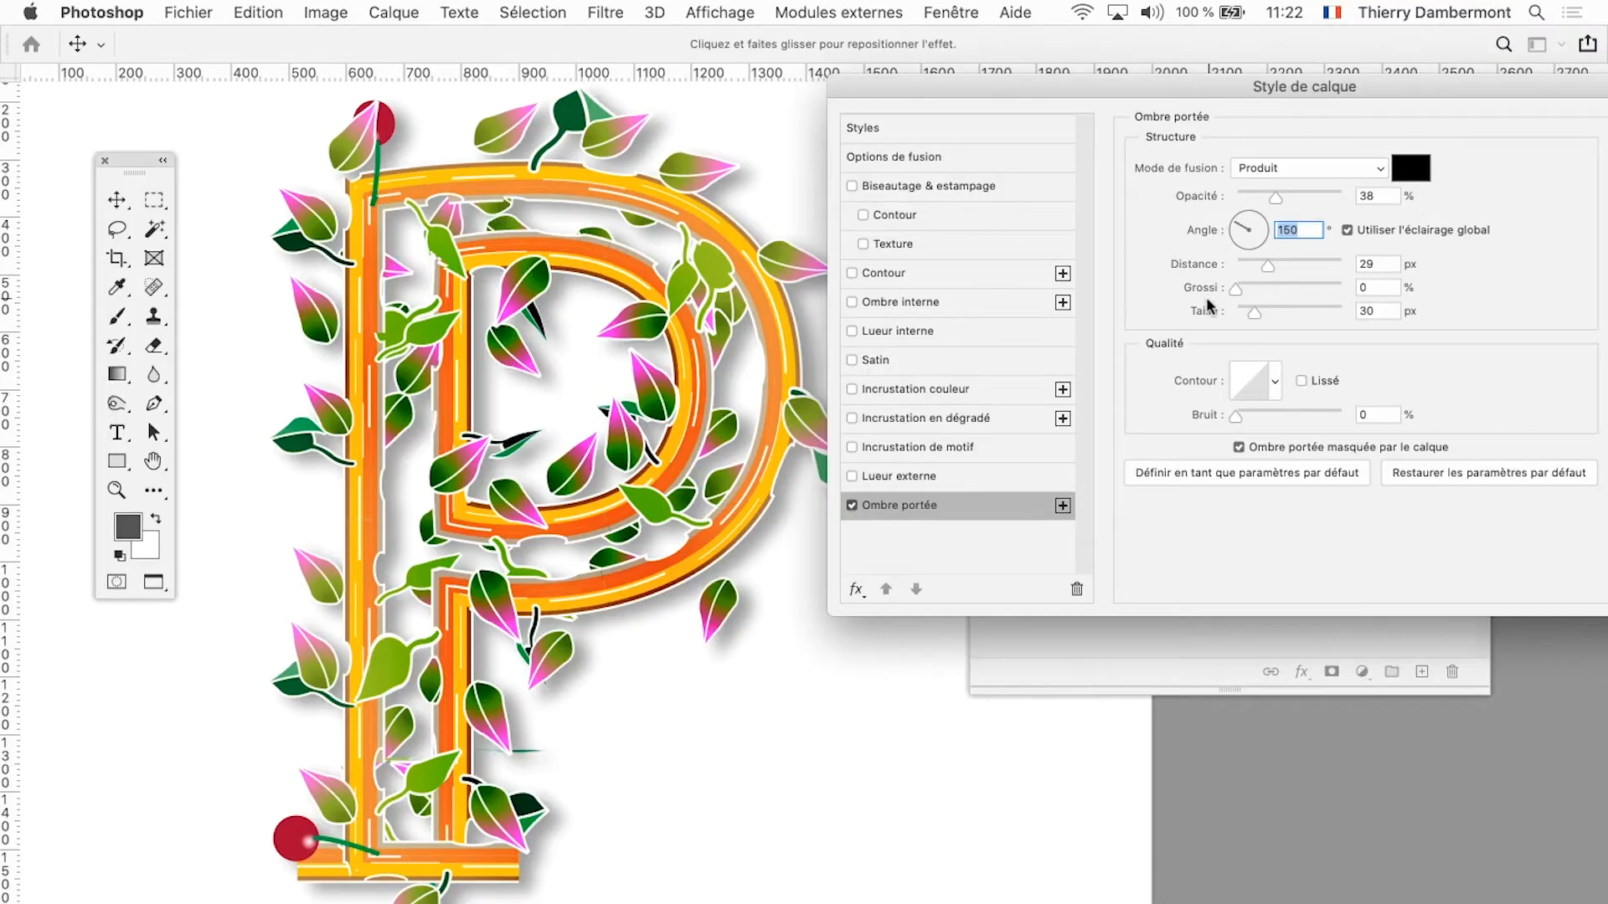
drag(1256, 258, 1254, 258)
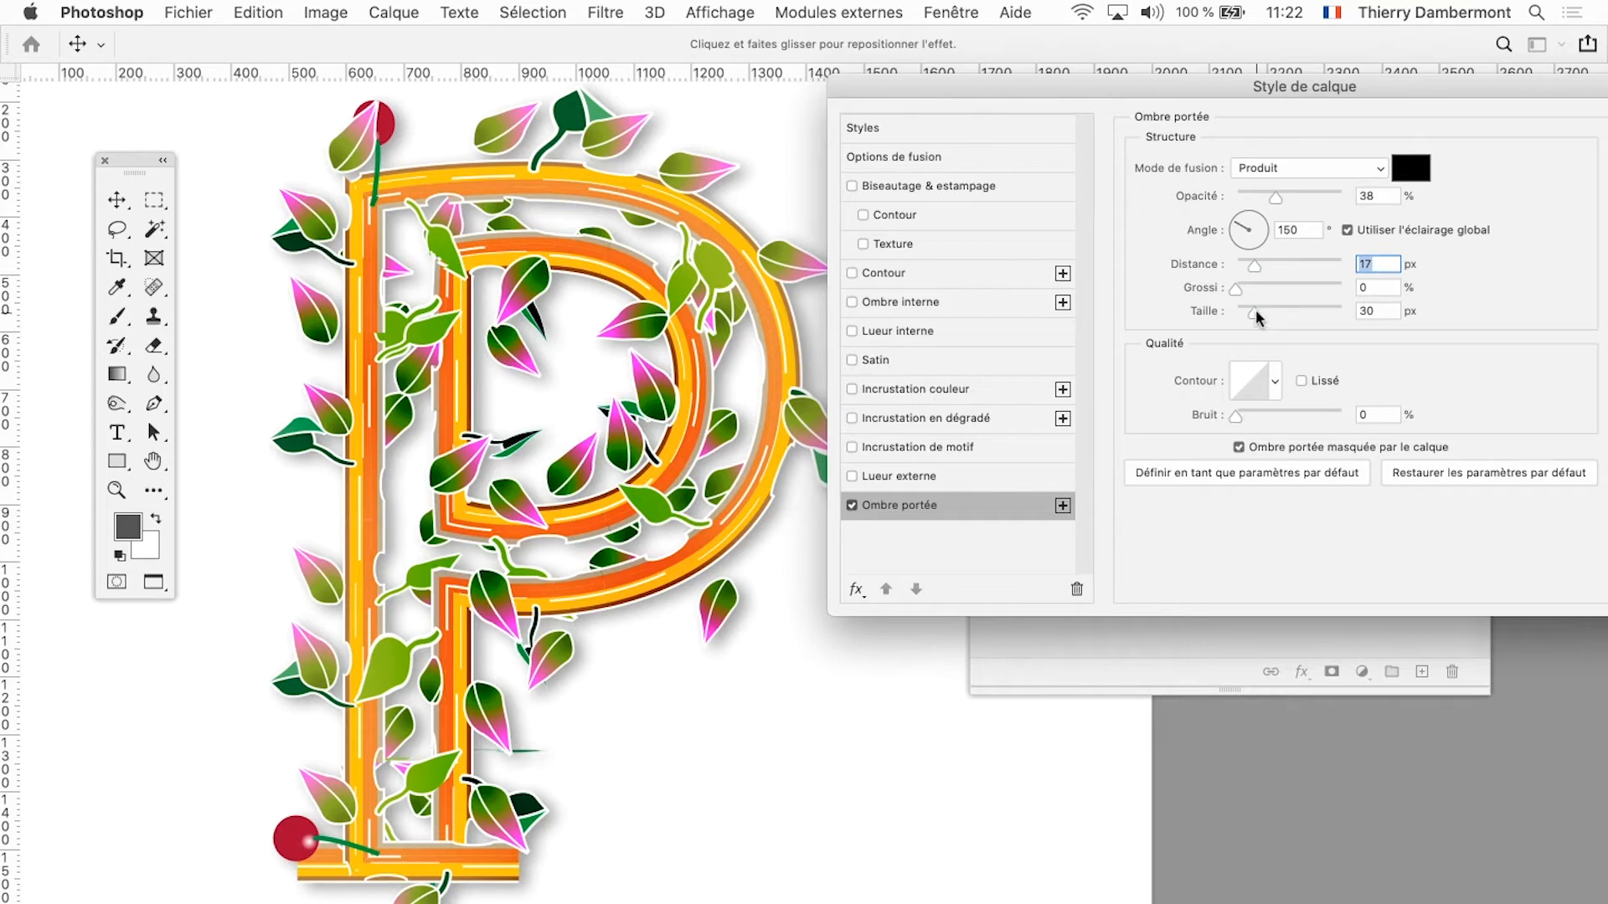
drag(1254, 310, 1249, 260)
drag(1268, 191, 1271, 199)
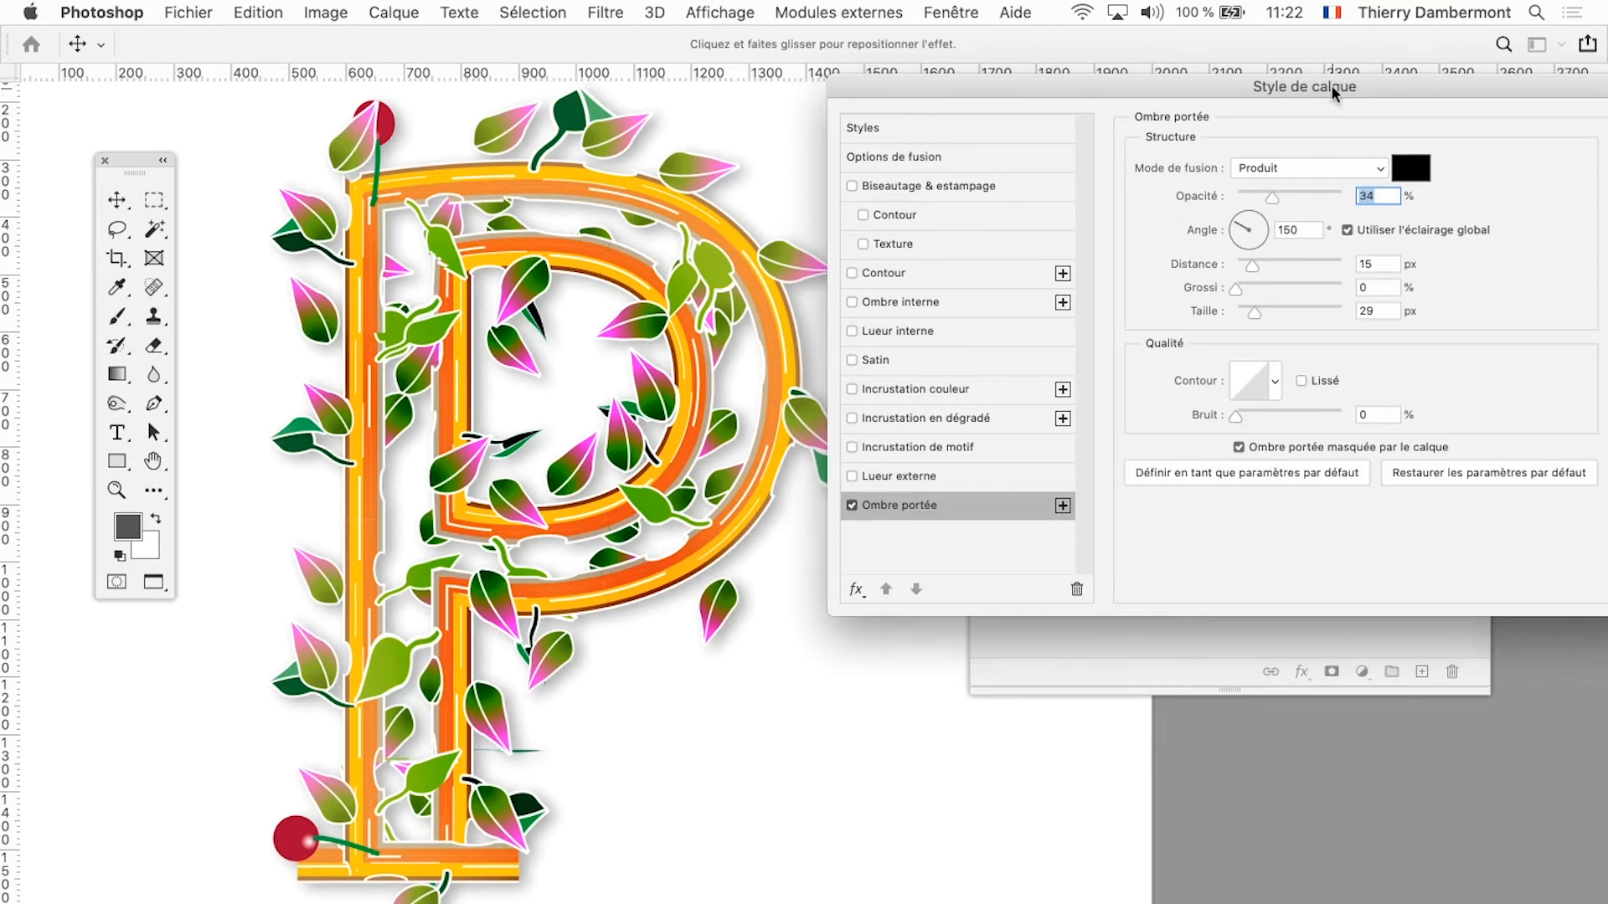
drag(1330, 84, 1004, 86)
click(1389, 118)
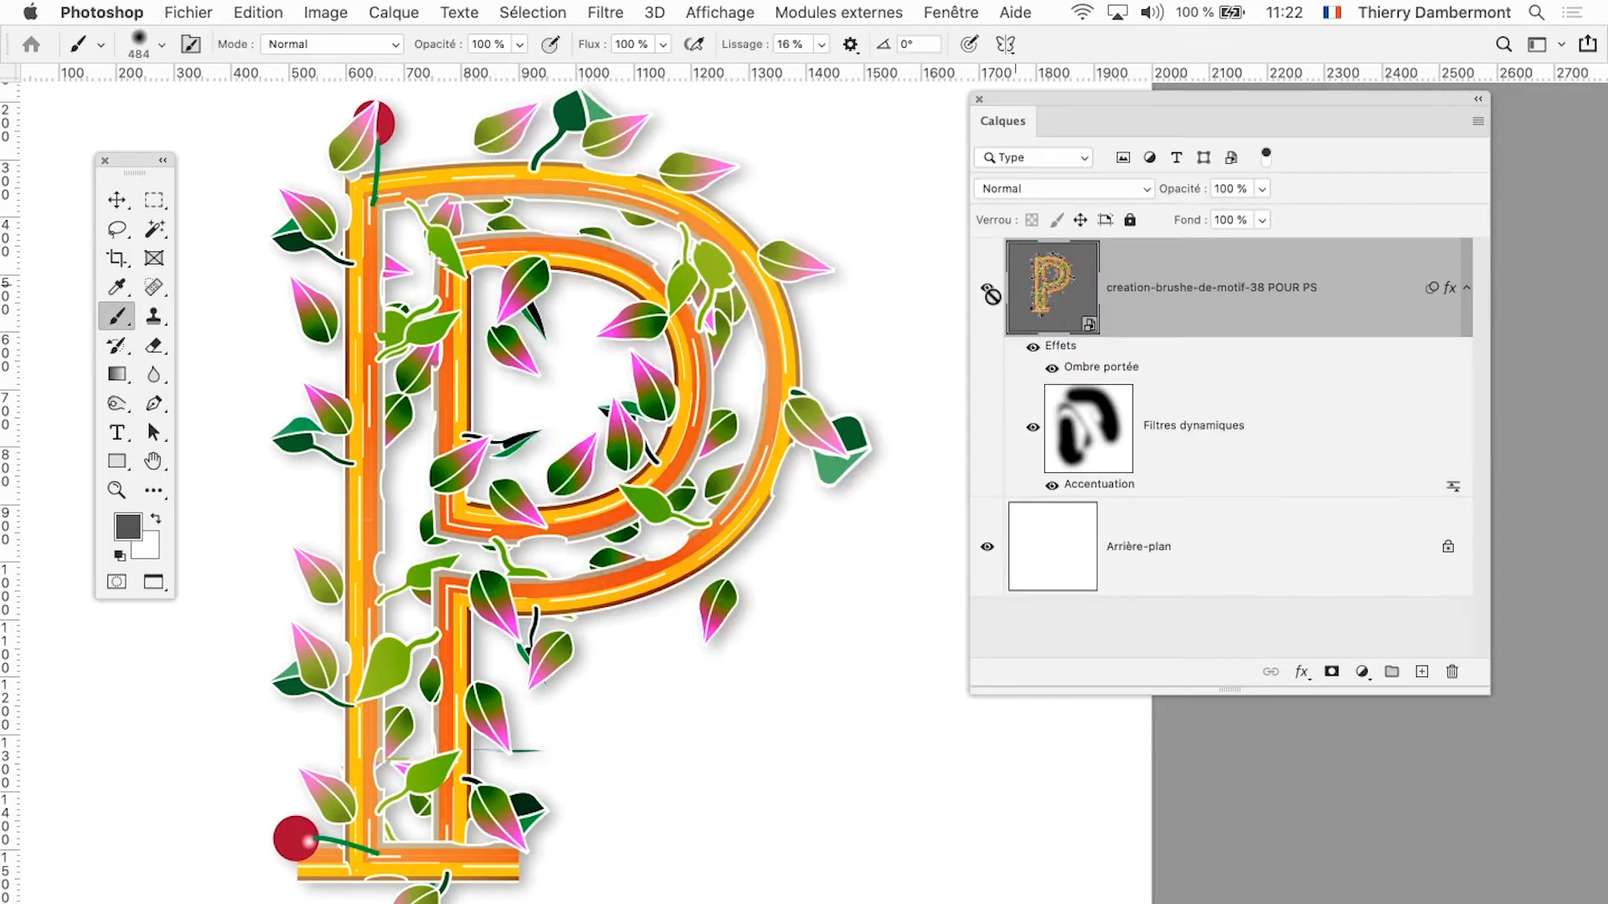
Step: Toggle the Ombre portée effect's visibility off and on to compare the letter P with and without its shadow
click(1051, 368)
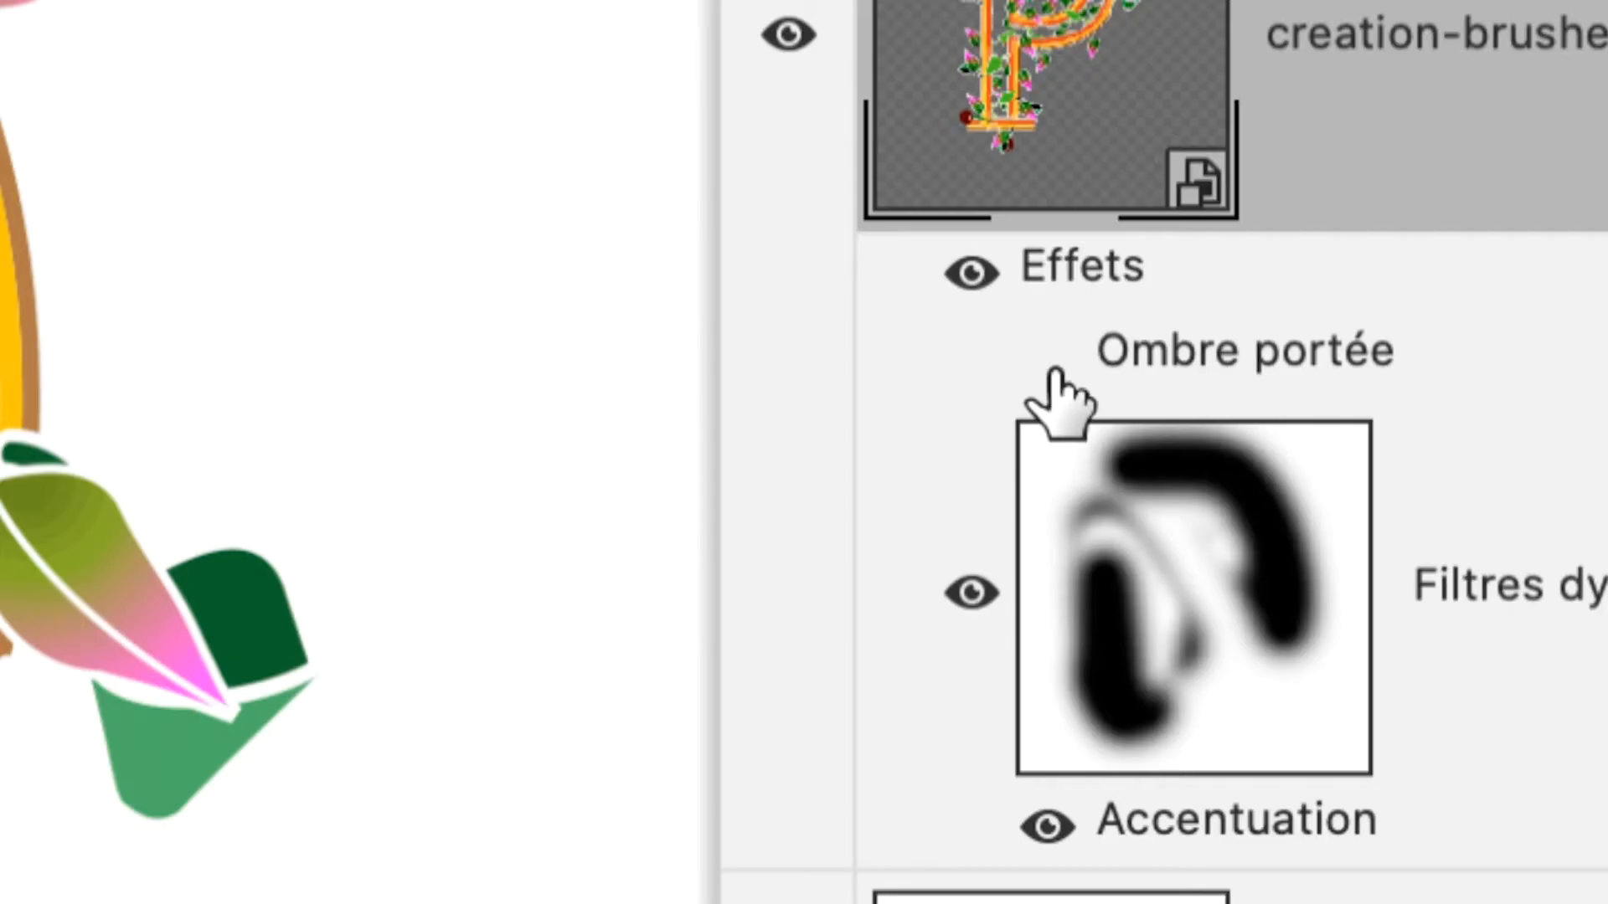
click(1051, 368)
click(1052, 368)
click(1052, 368)
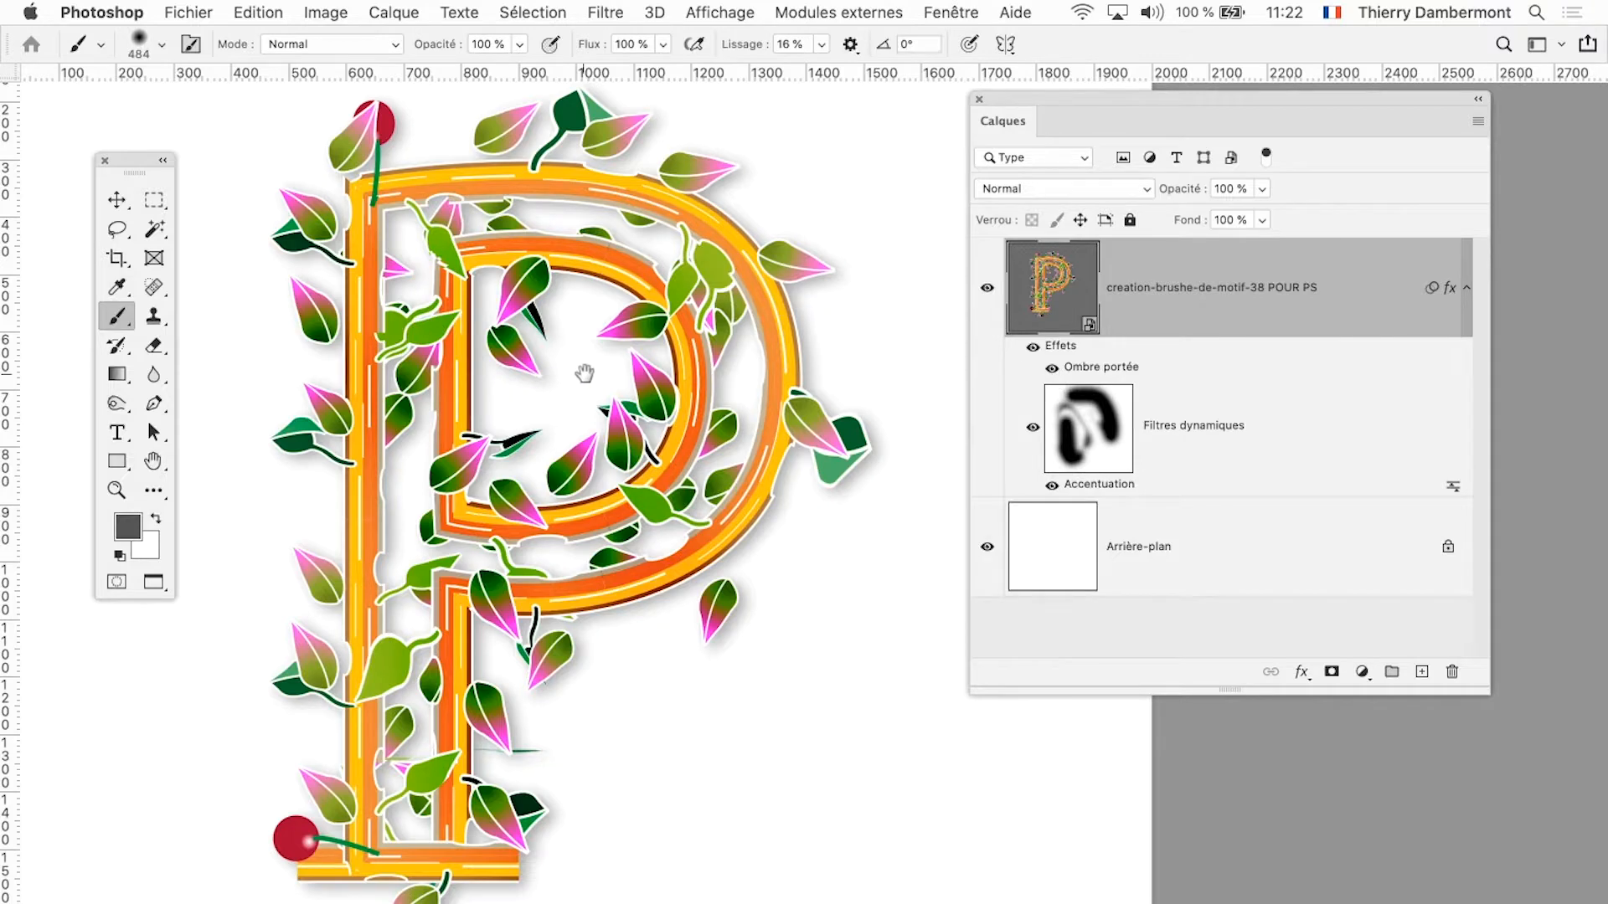
drag(586, 370, 666, 377)
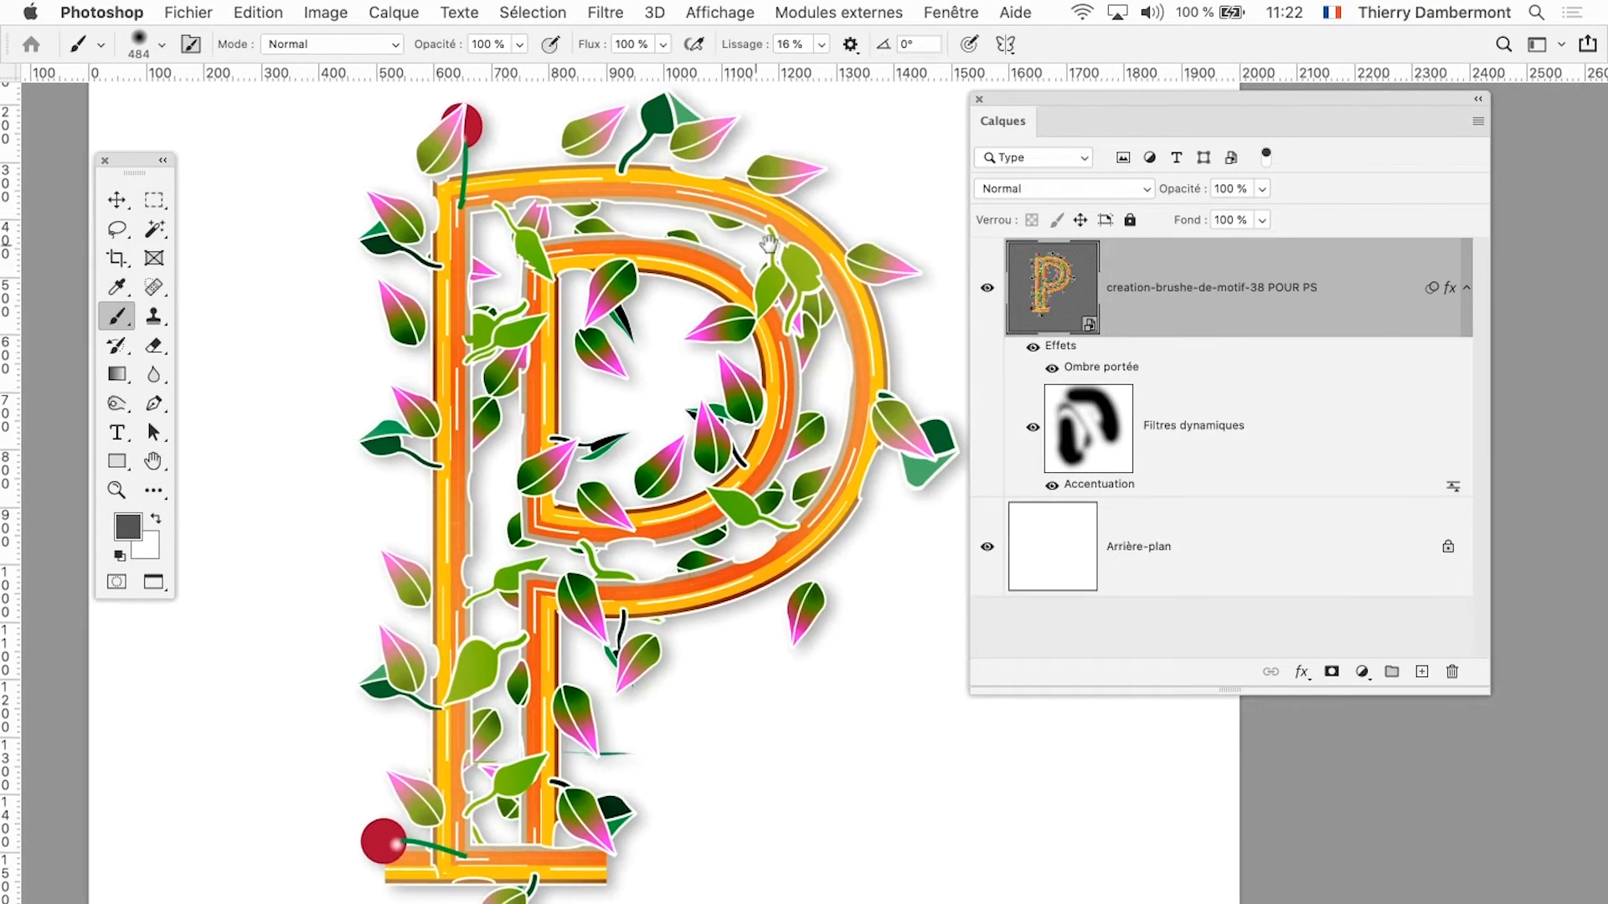
Step: Edit the Ombre portée effect and change the shadow colour from black to dark blue 001073
drag(1080, 101, 1160, 119)
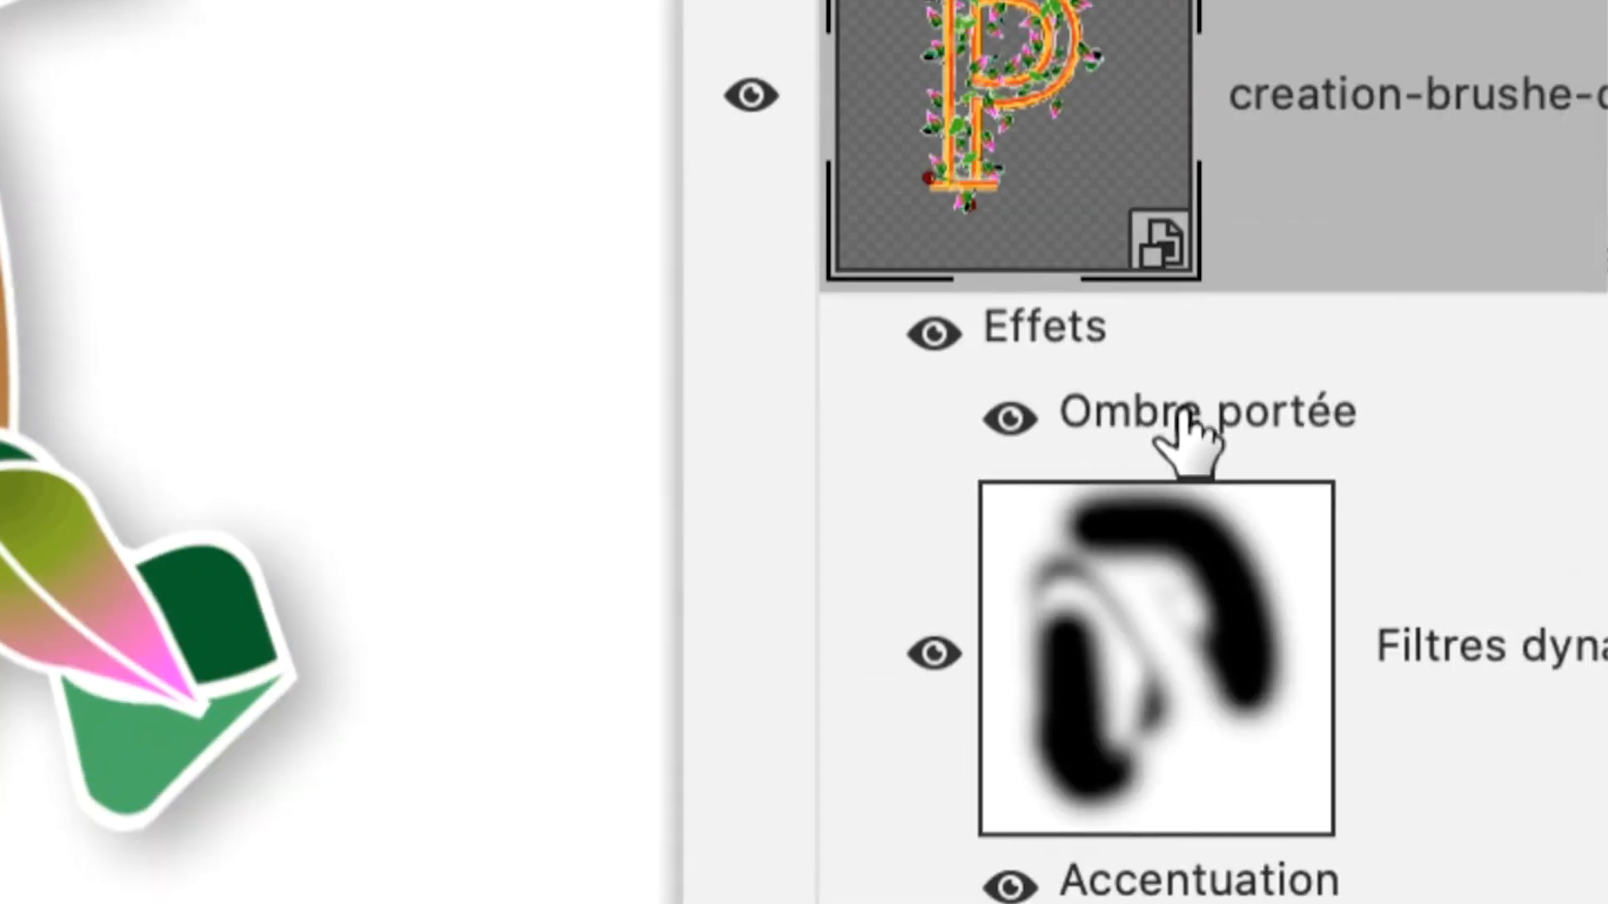
double_click(1188, 386)
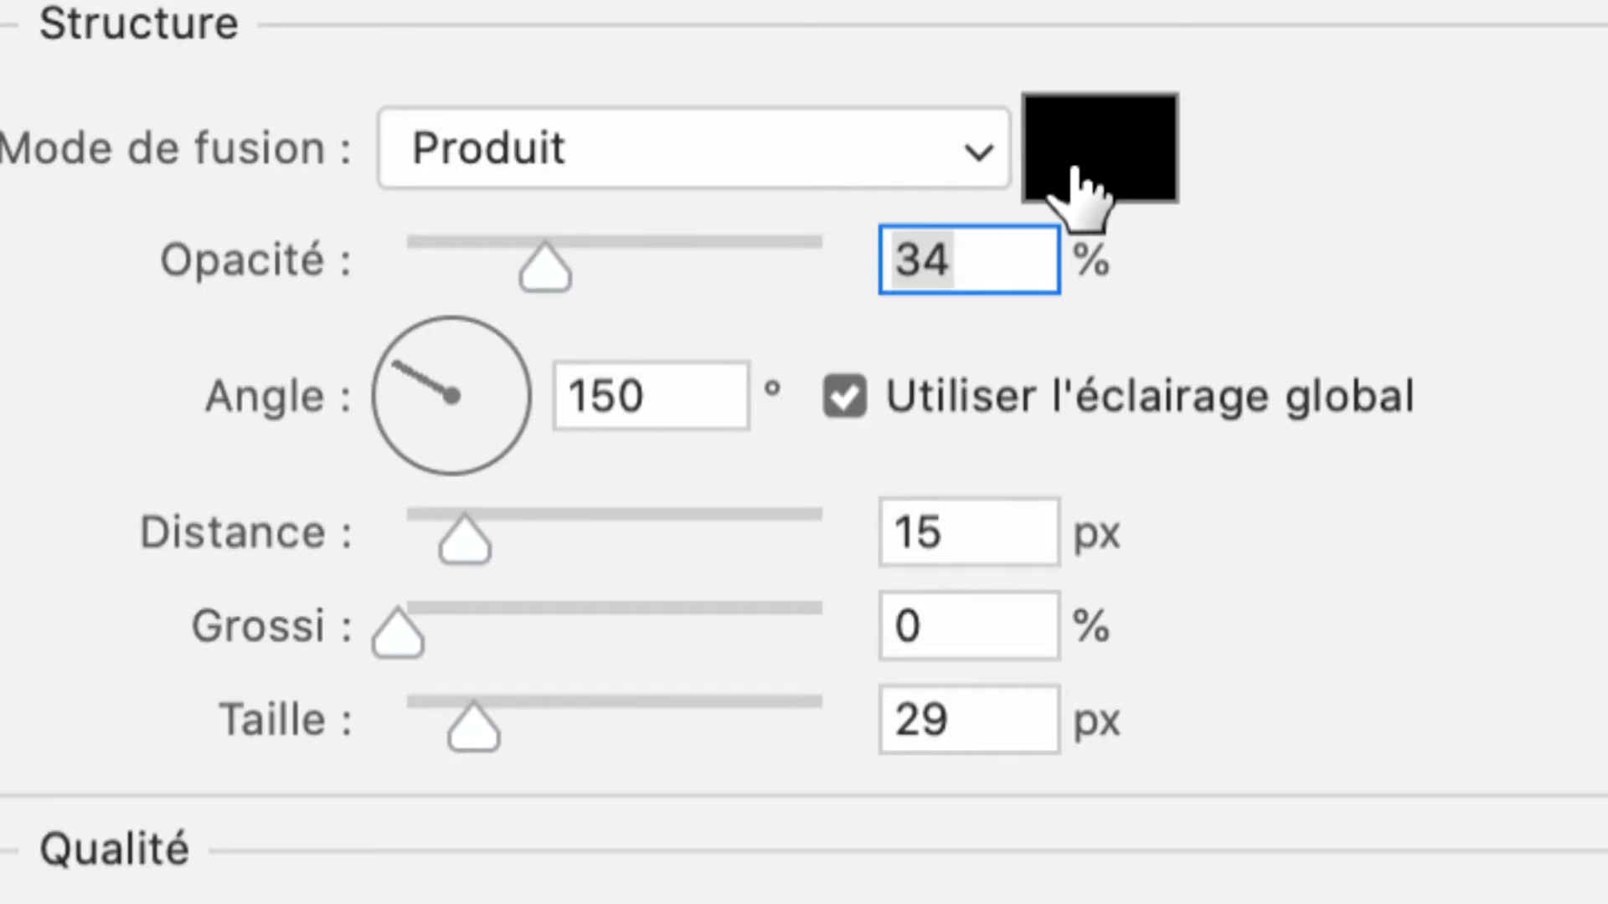
click(1075, 171)
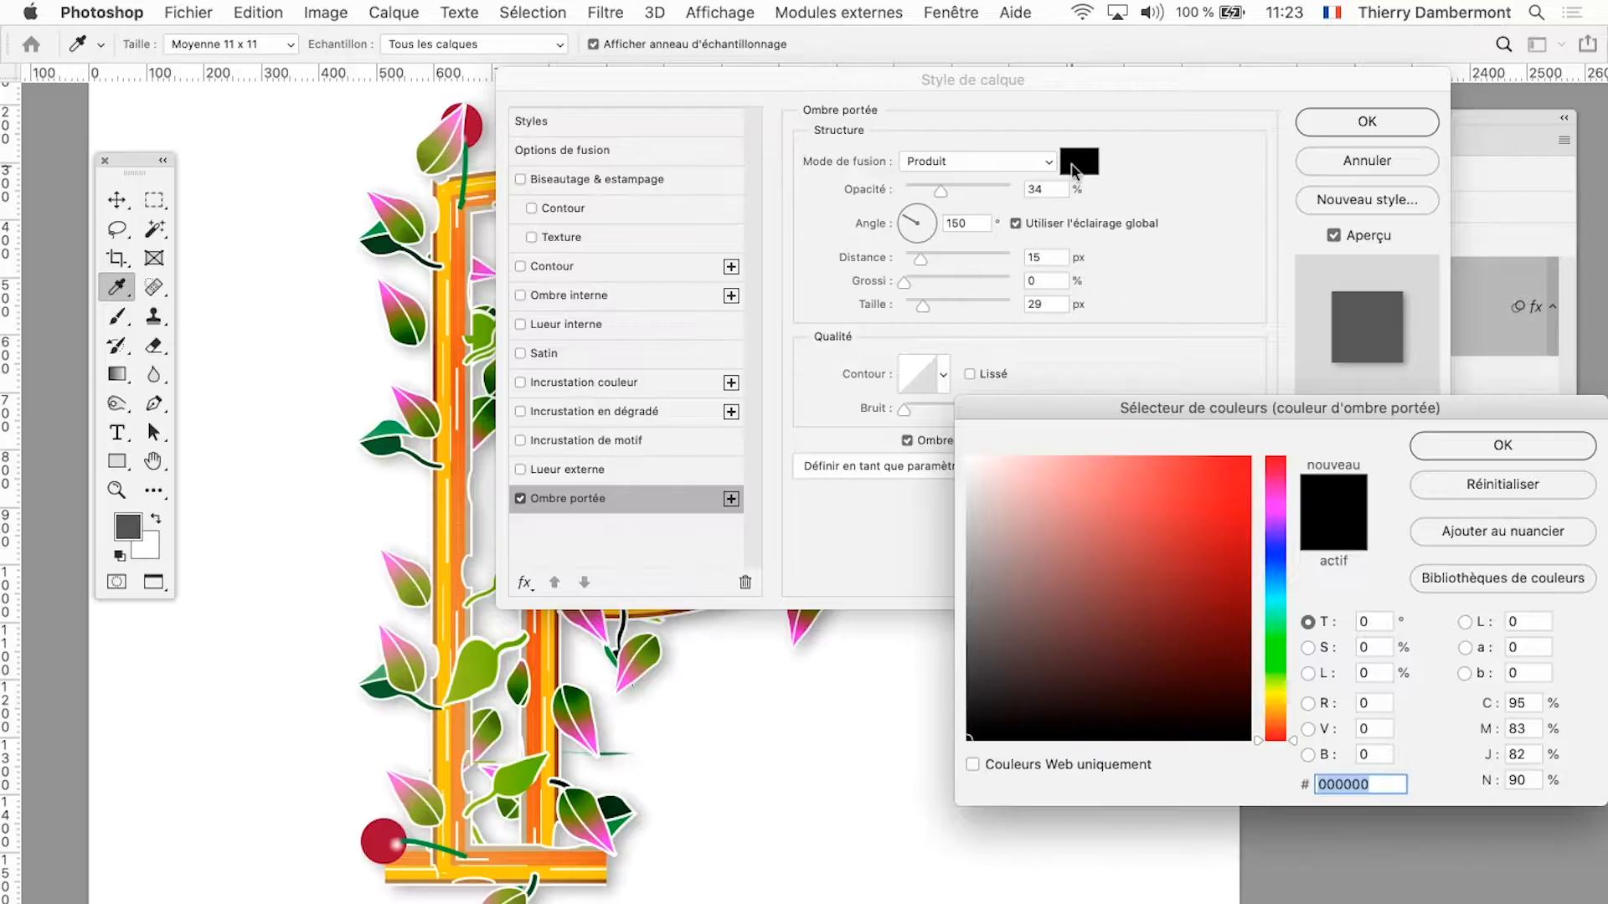
click(1274, 557)
drag(1213, 610, 1245, 610)
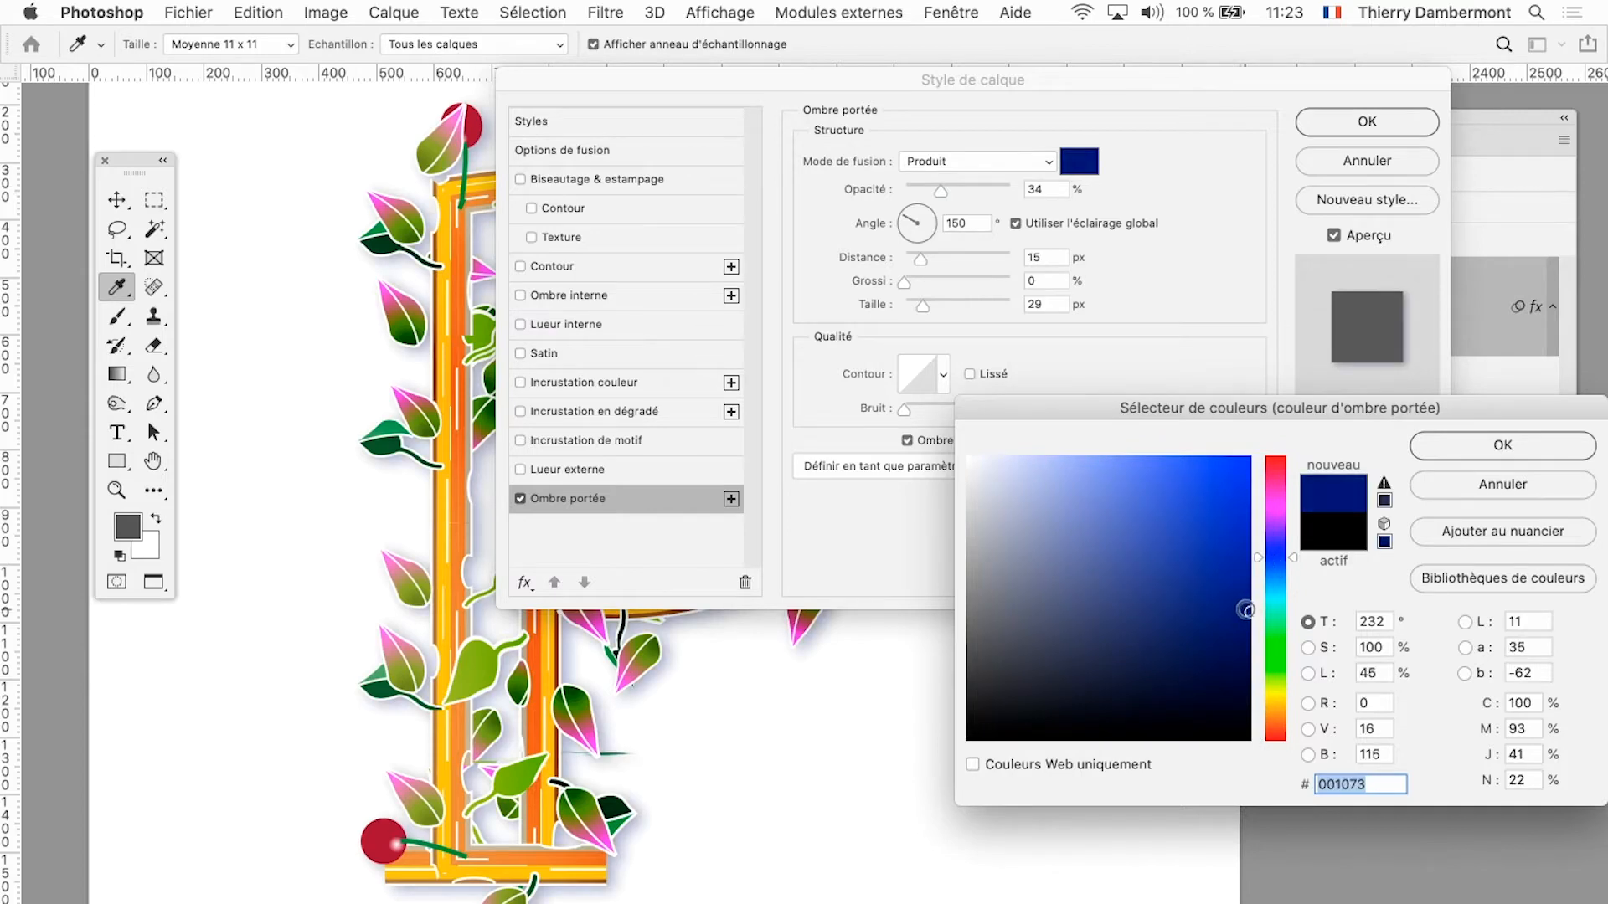
click(1469, 448)
click(1327, 119)
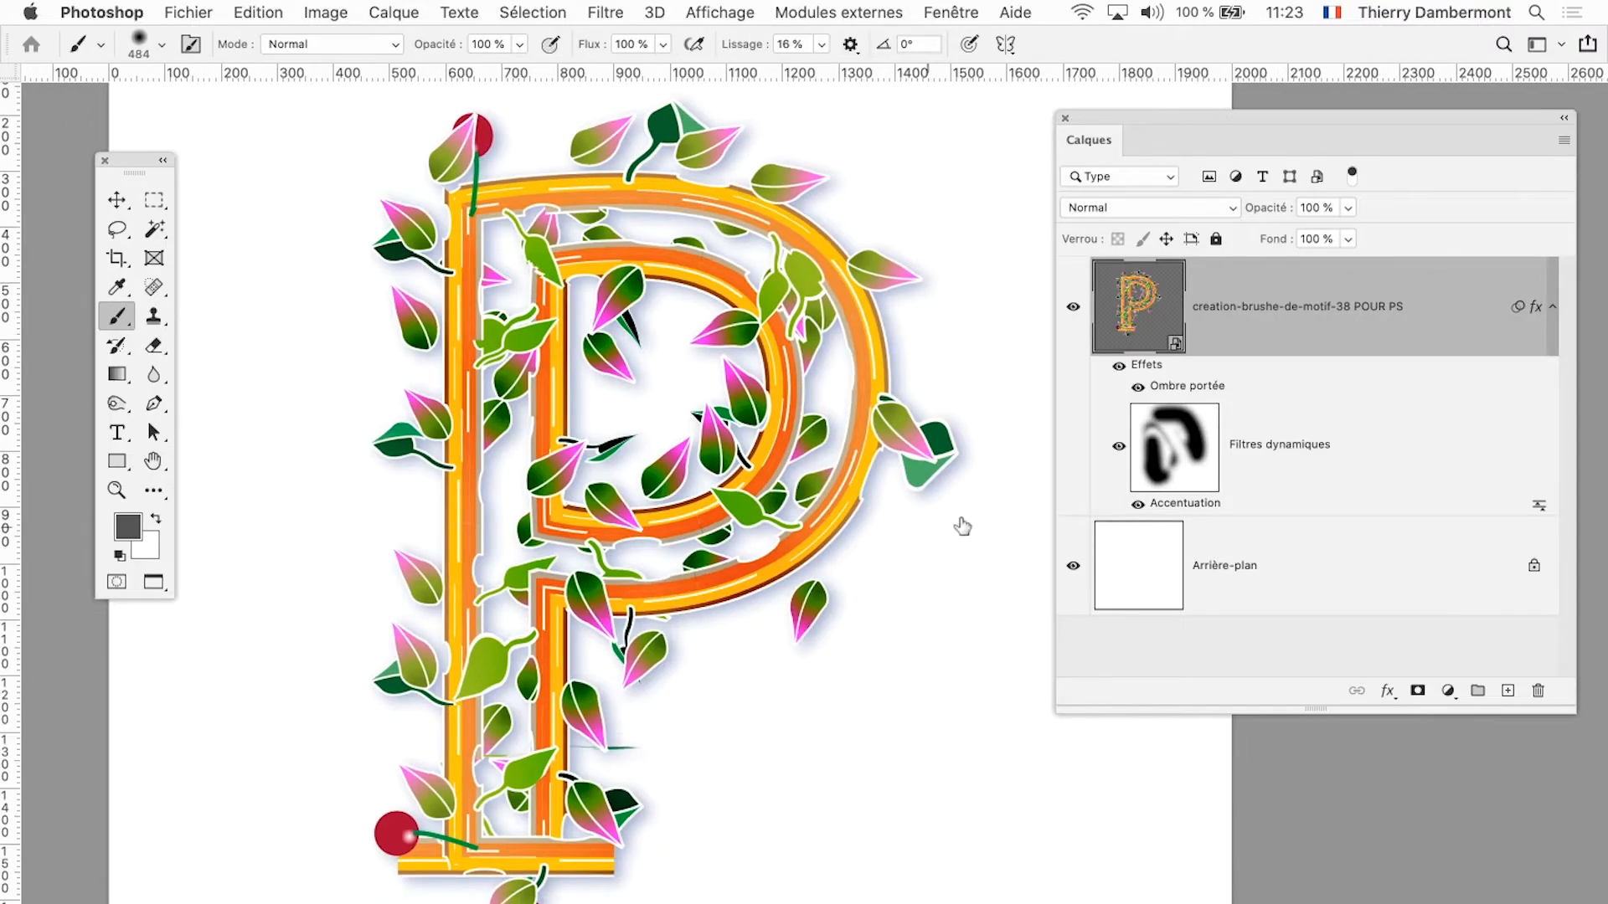
Step: Edit the Ombre portée effect again with a Distance of 29 px and an angle of 124°
double_click(1204, 387)
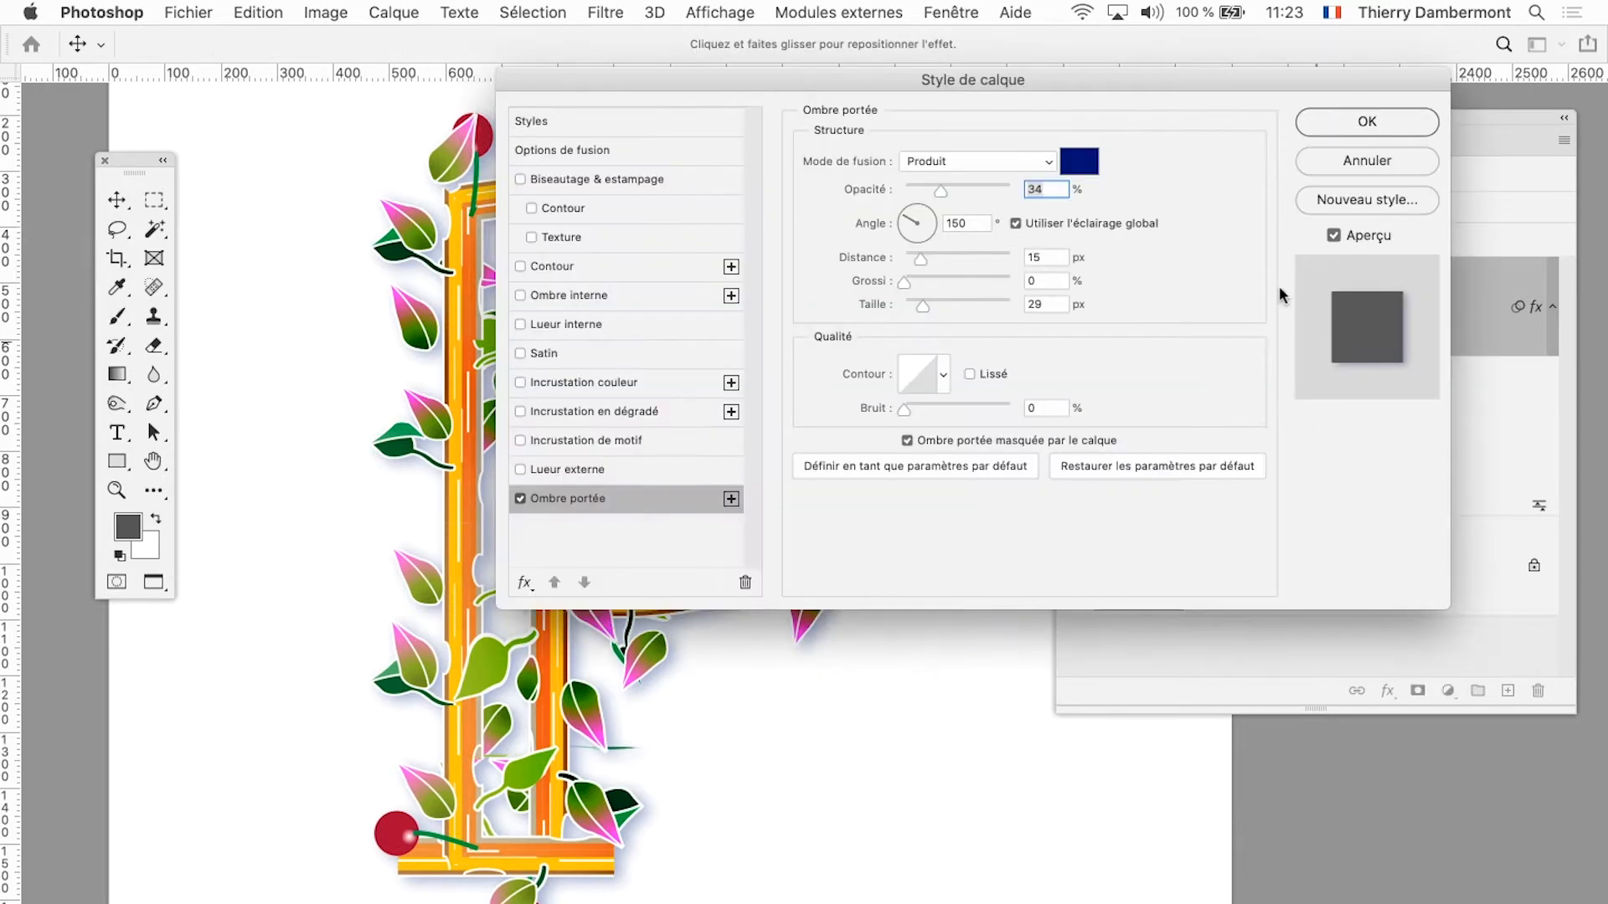
click(937, 254)
drag(876, 78, 1154, 266)
click(1183, 399)
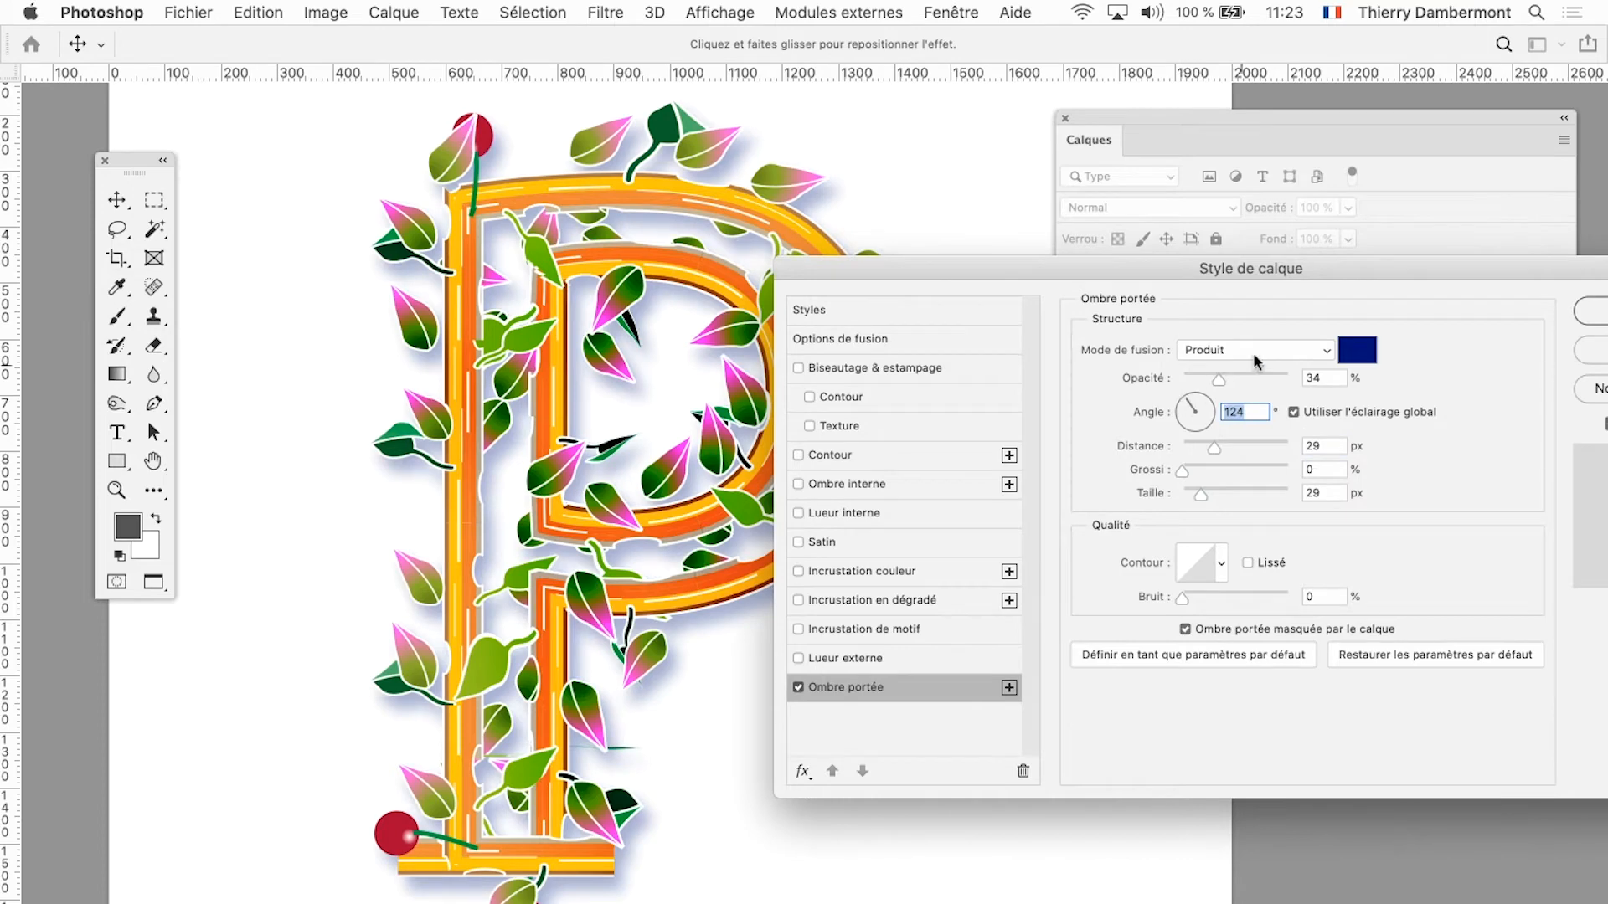
drag(1326, 264, 1201, 241)
click(1508, 278)
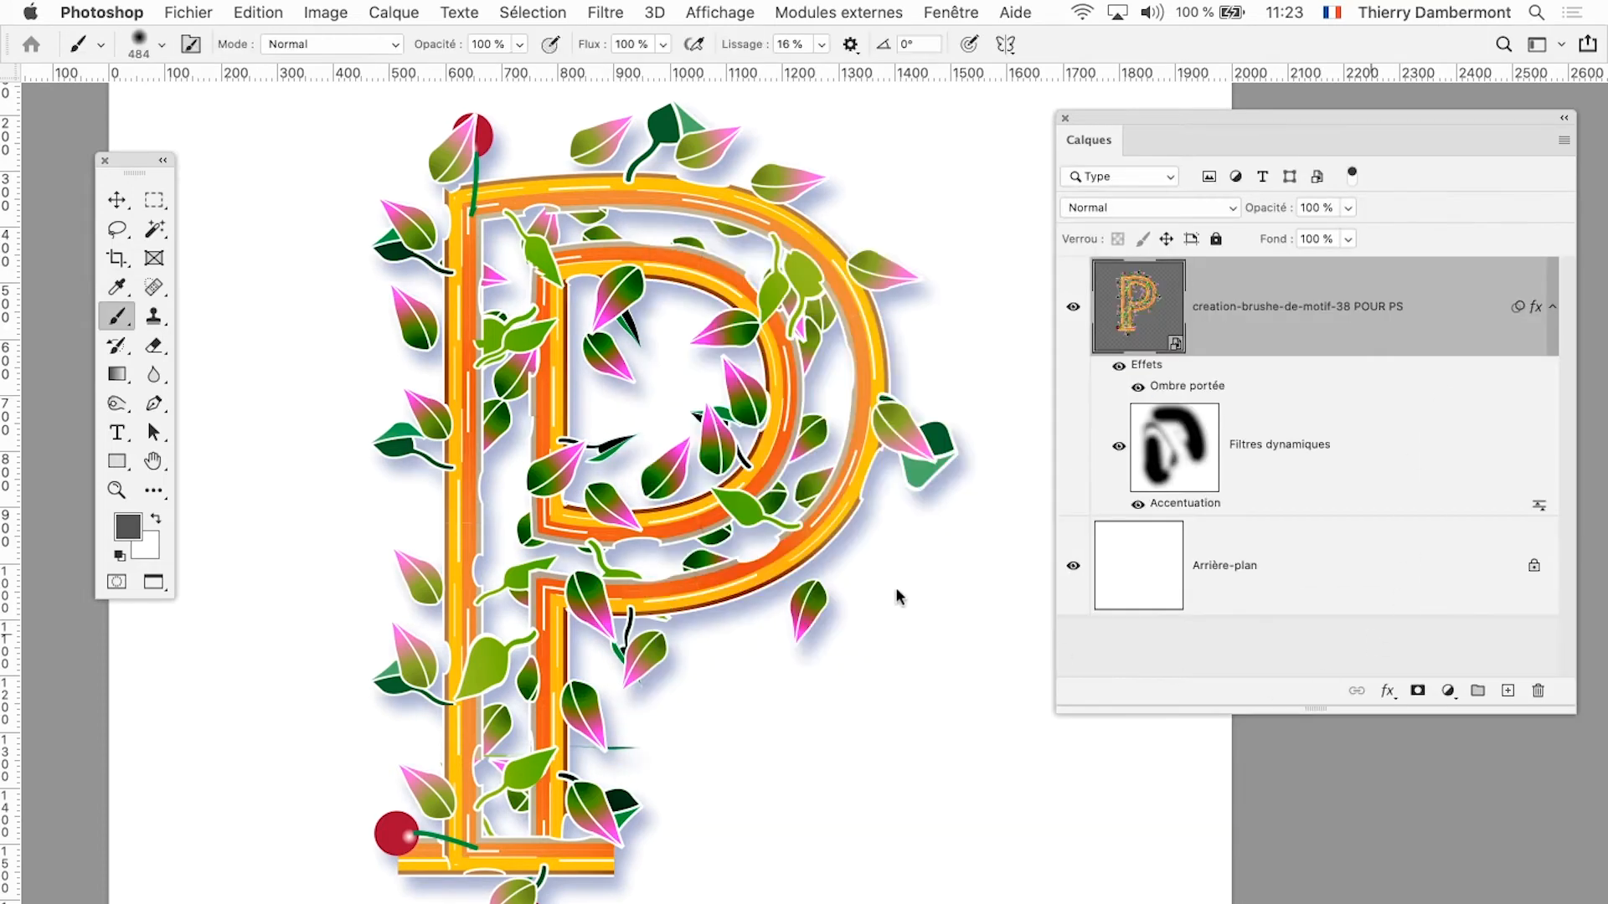
Step: Convert the Ombre portée style into its own separate layer and toggle that layer's visibility to check it
scroll(893, 585, down, 3)
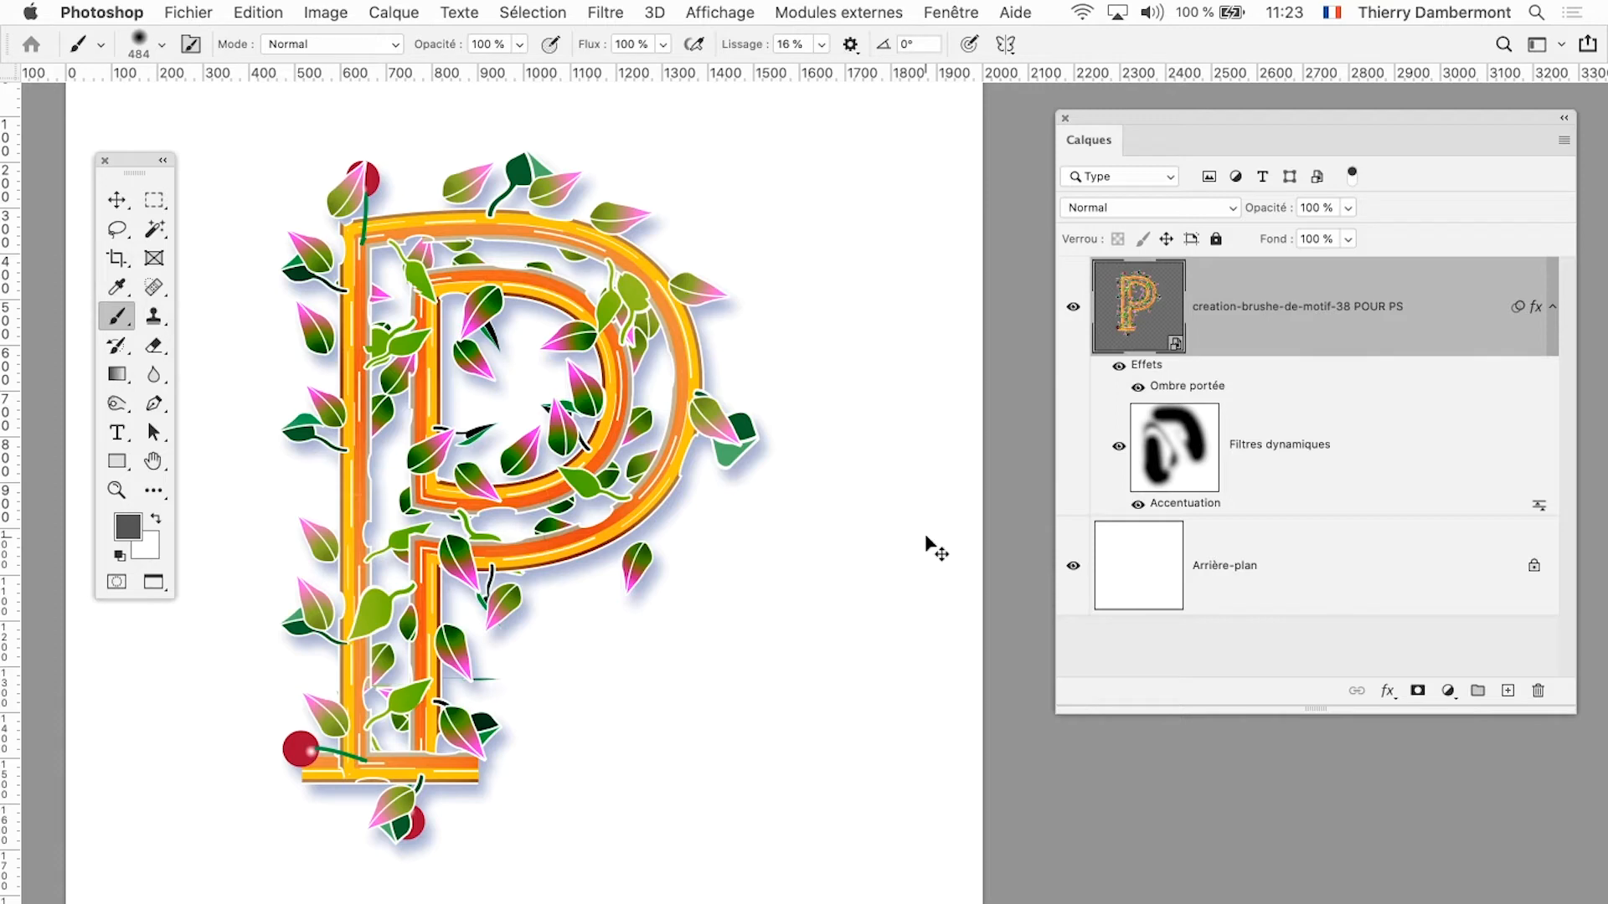
click(393, 12)
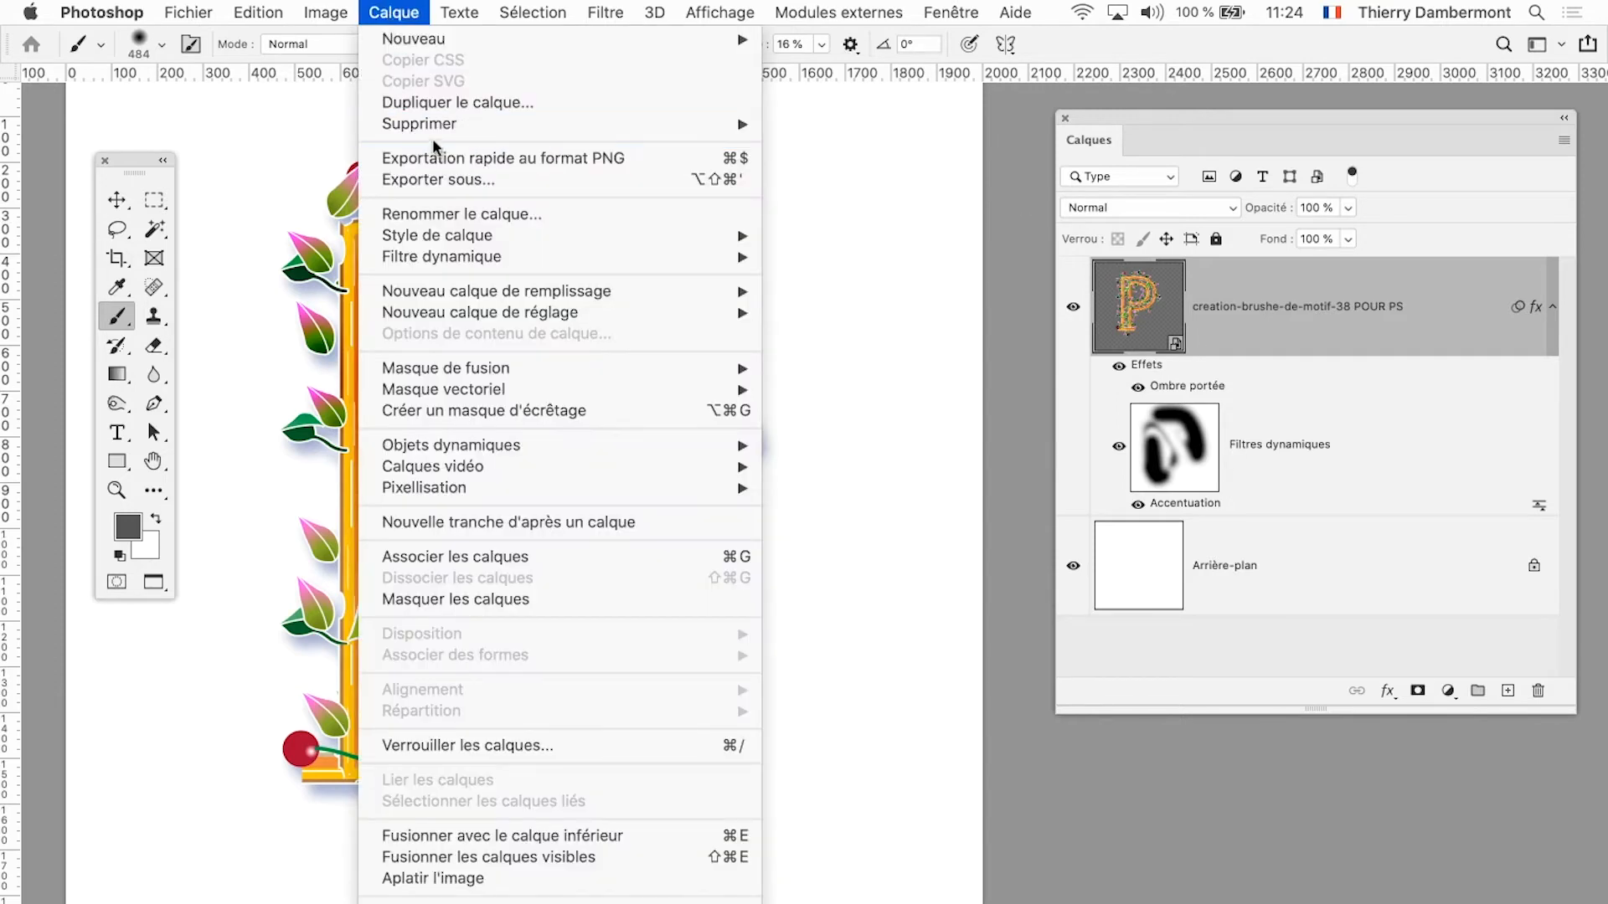
mouse_move(445, 237)
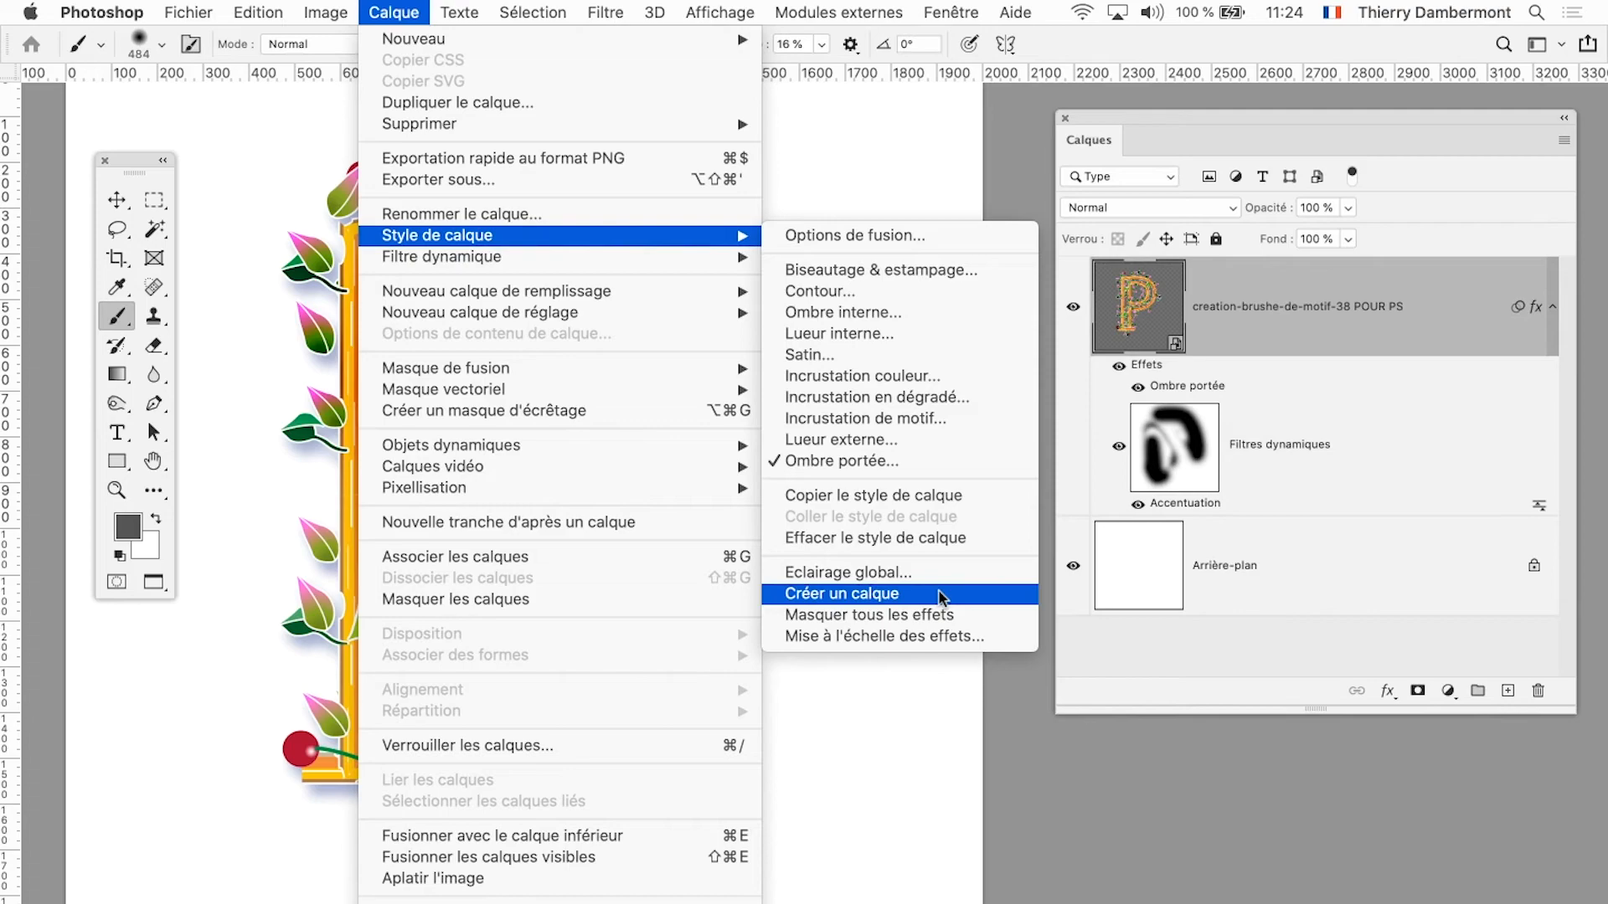
click(939, 594)
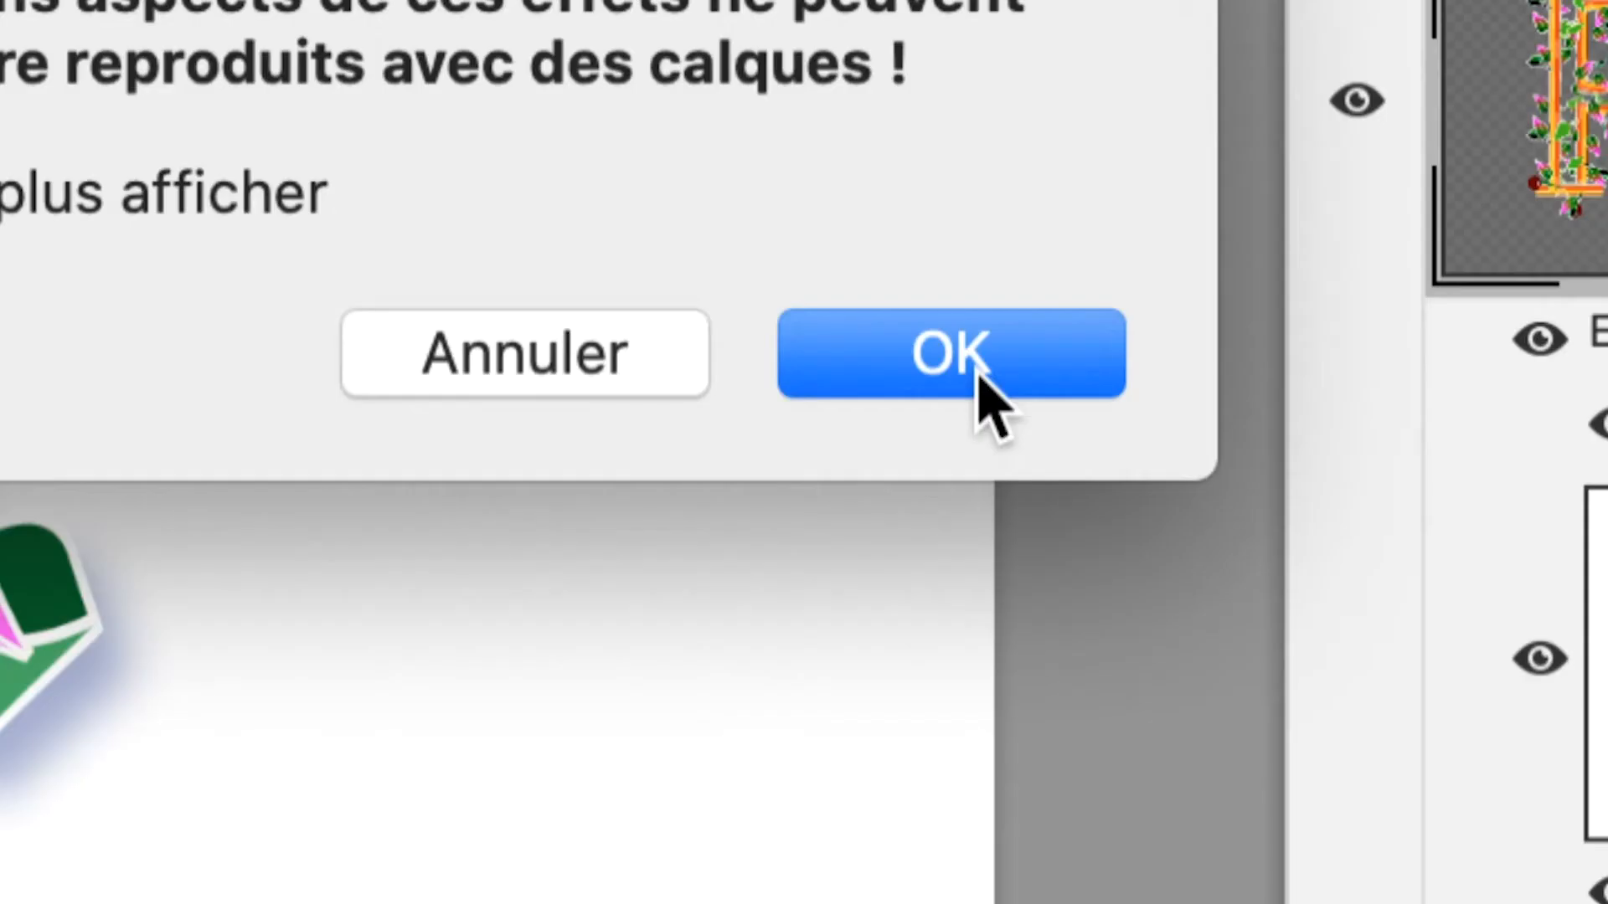
click(981, 386)
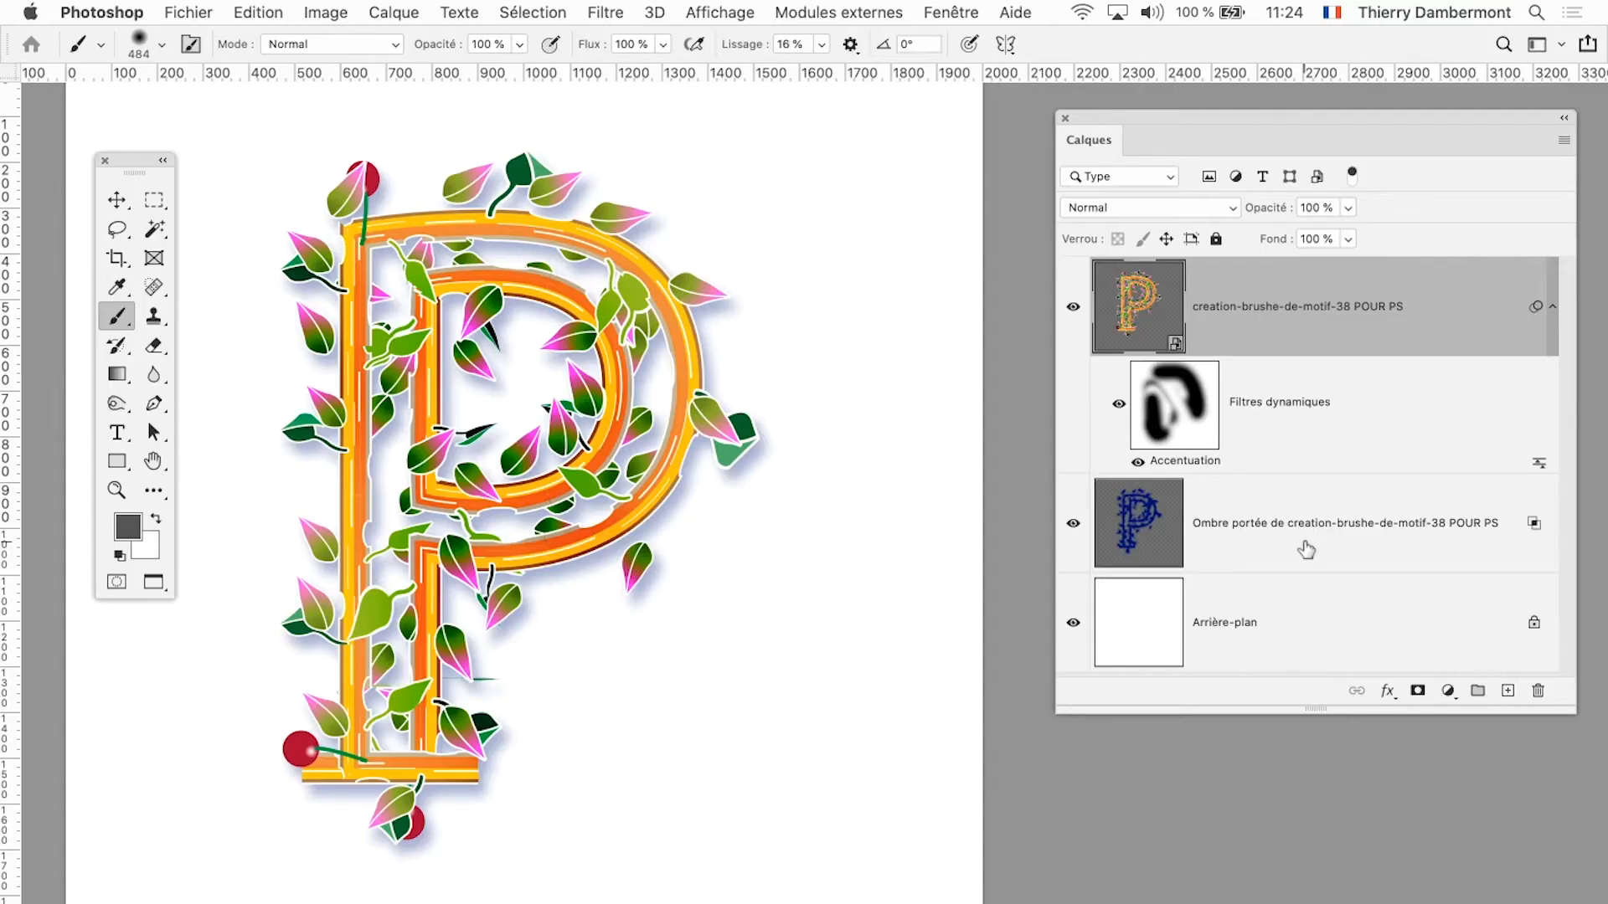
click(1073, 526)
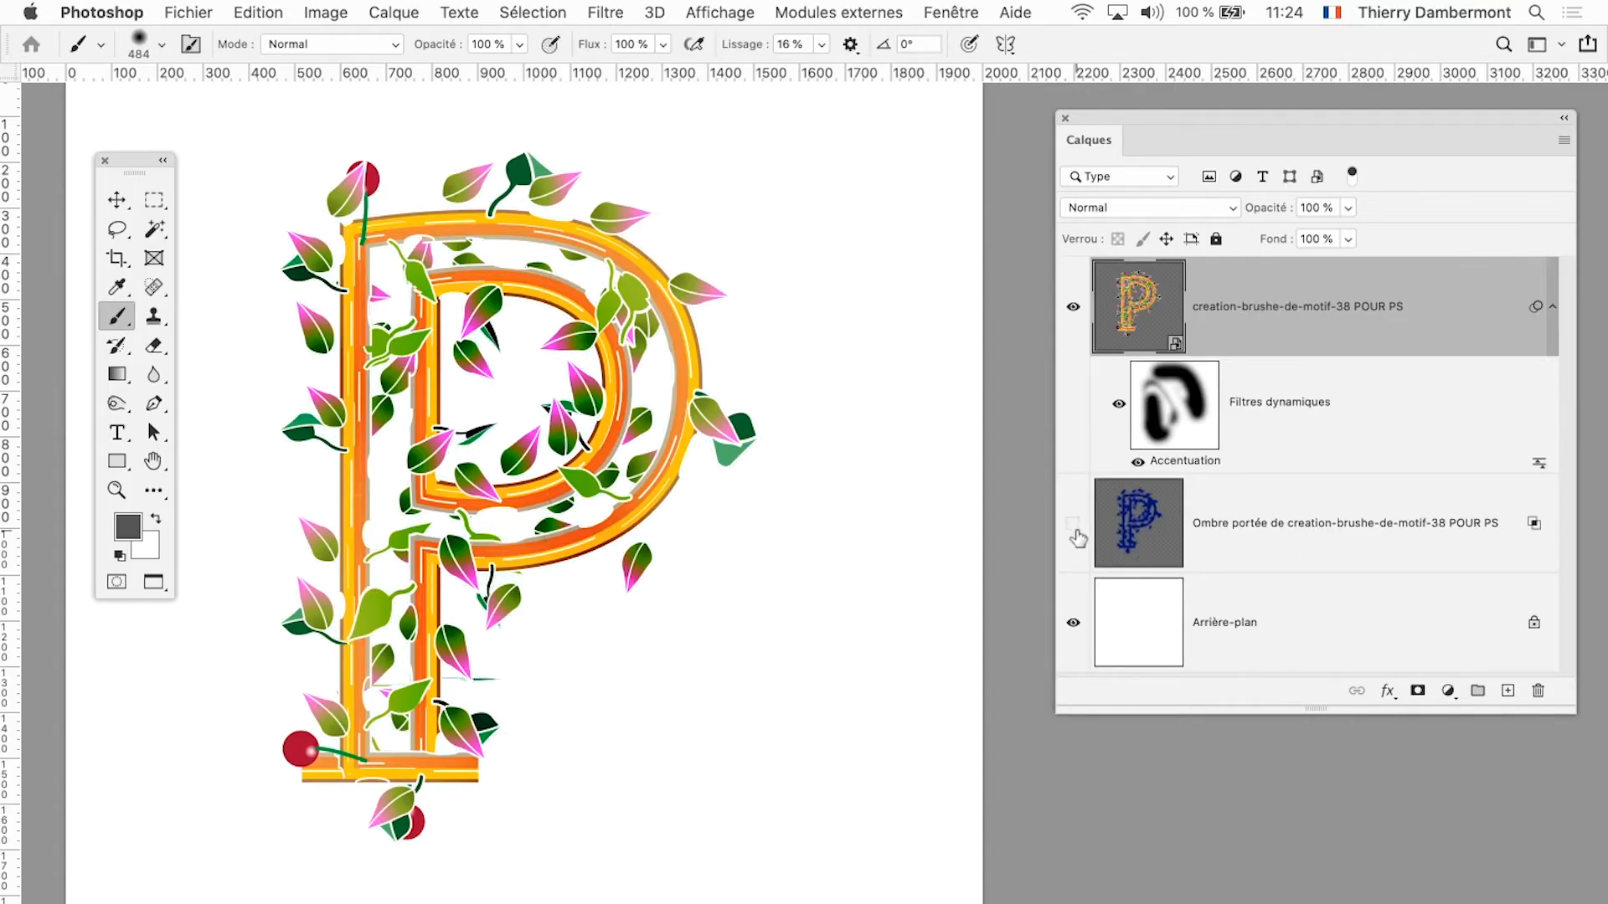
click(1073, 526)
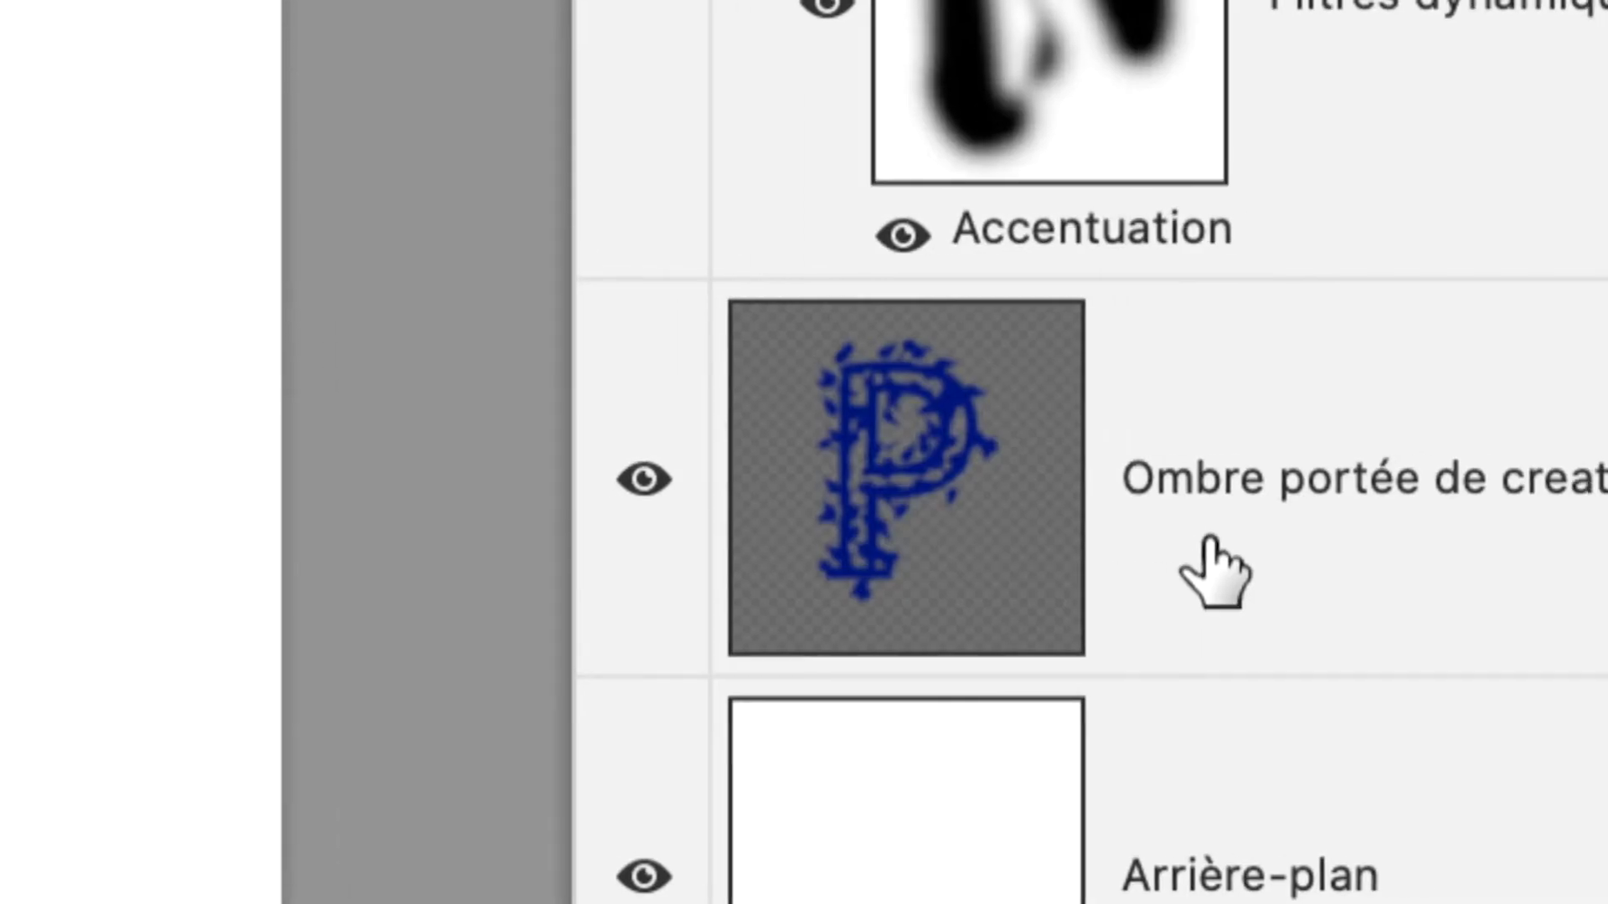
Step: Add a layer mask to the separated shadow layer, try black paint over the P's bowl, and undo the stroke
click(1311, 574)
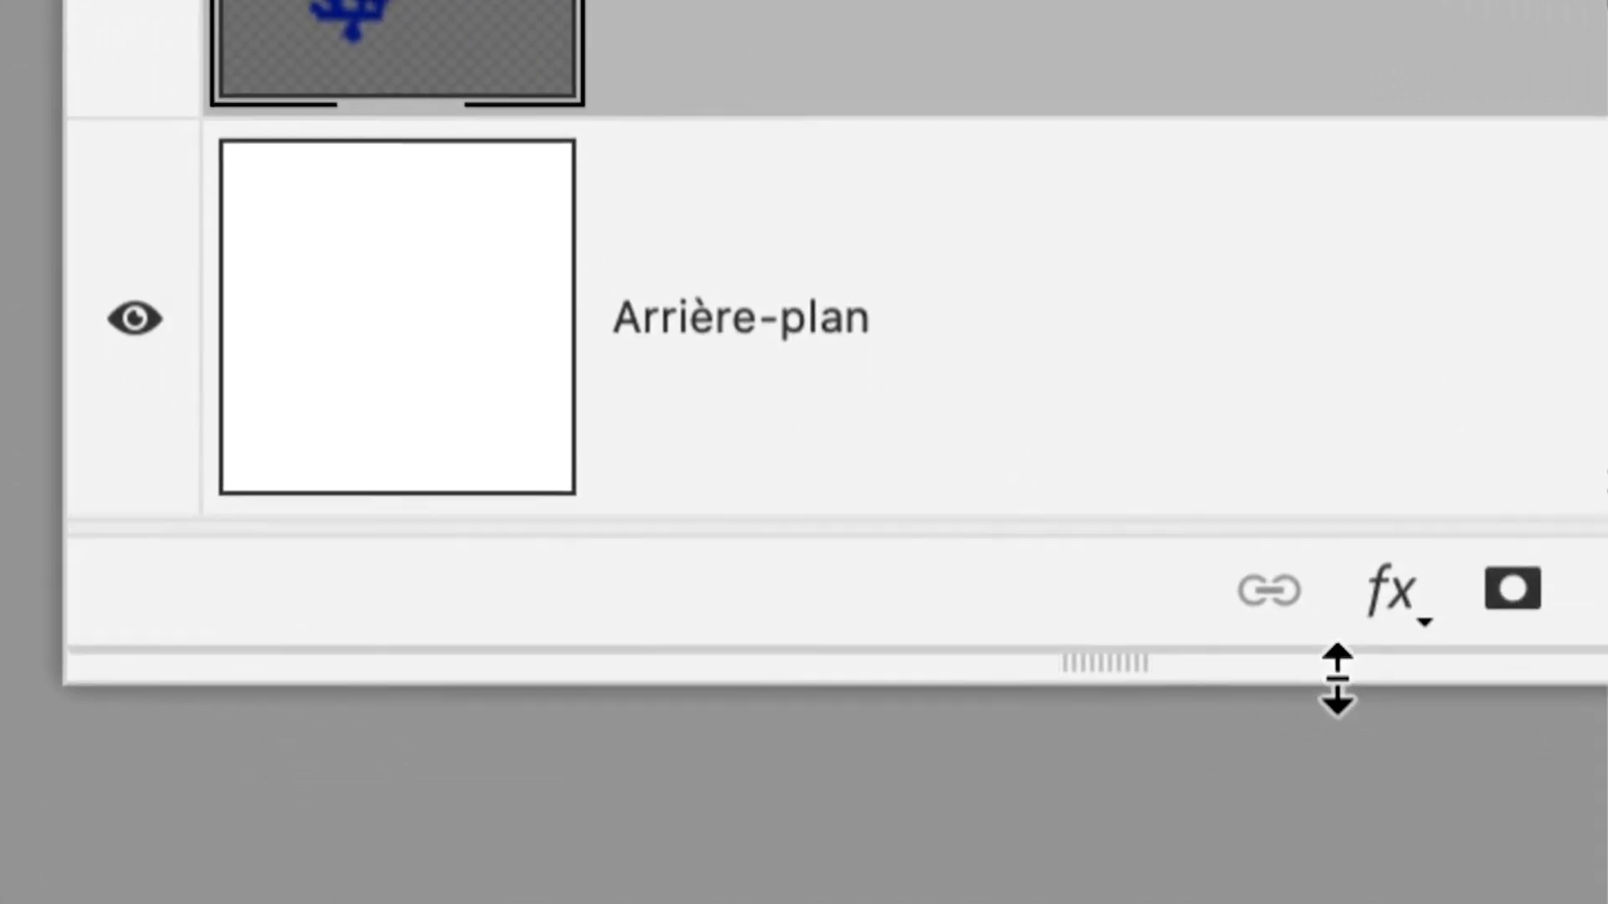
click(1512, 590)
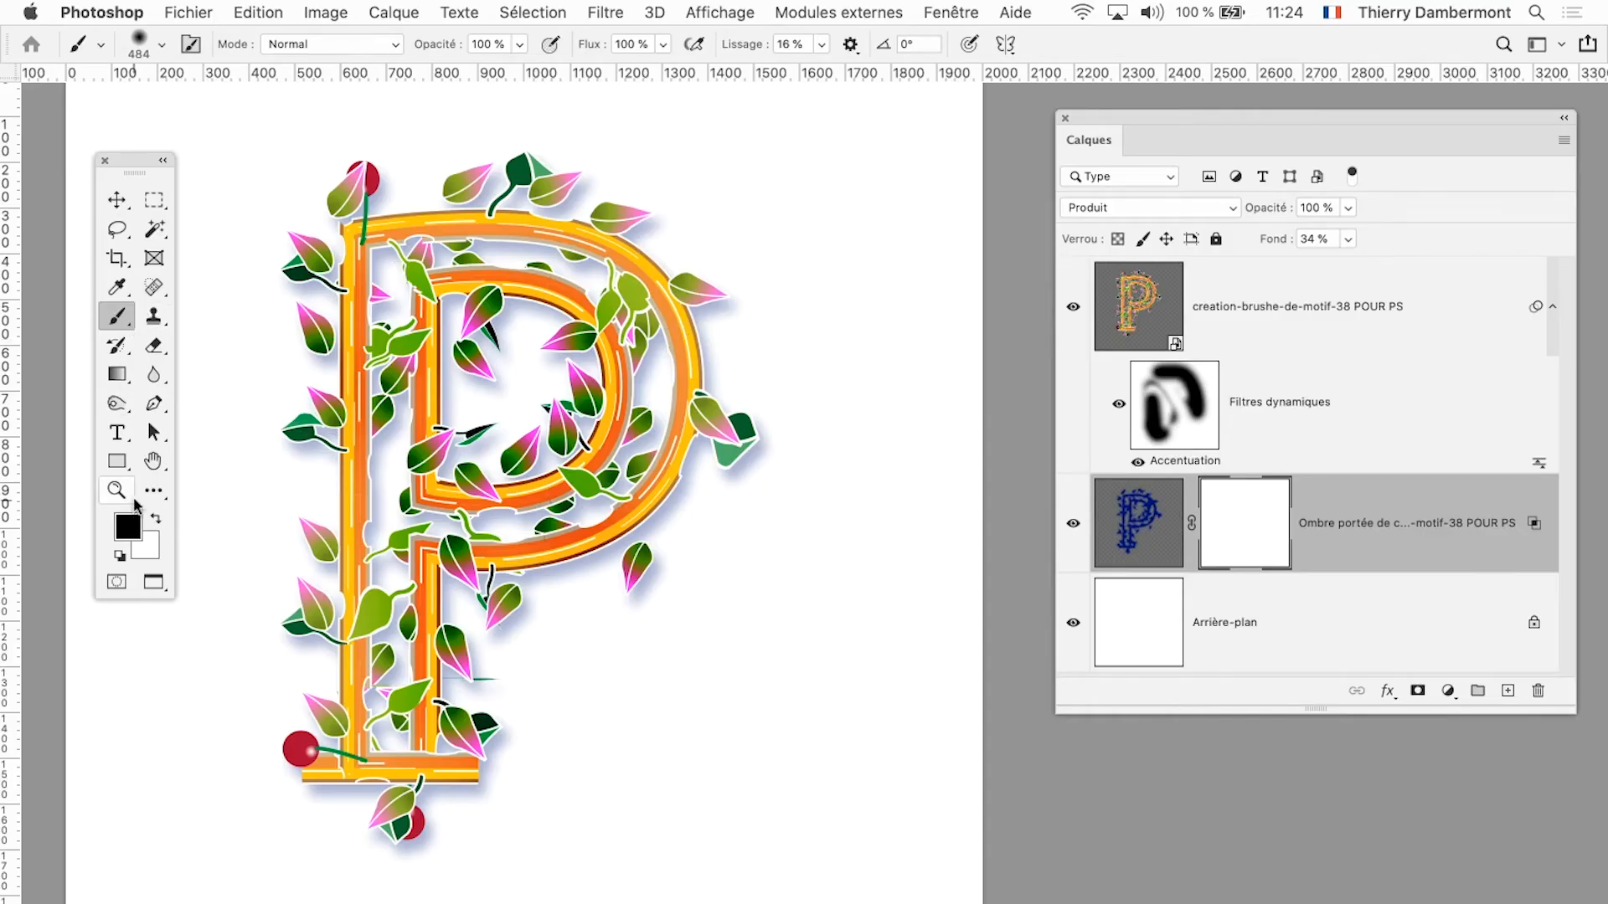
mouse_move(544, 577)
mouse_down()
mouse_move(671, 520)
mouse_move(682, 187)
mouse_move(586, 150)
mouse_up()
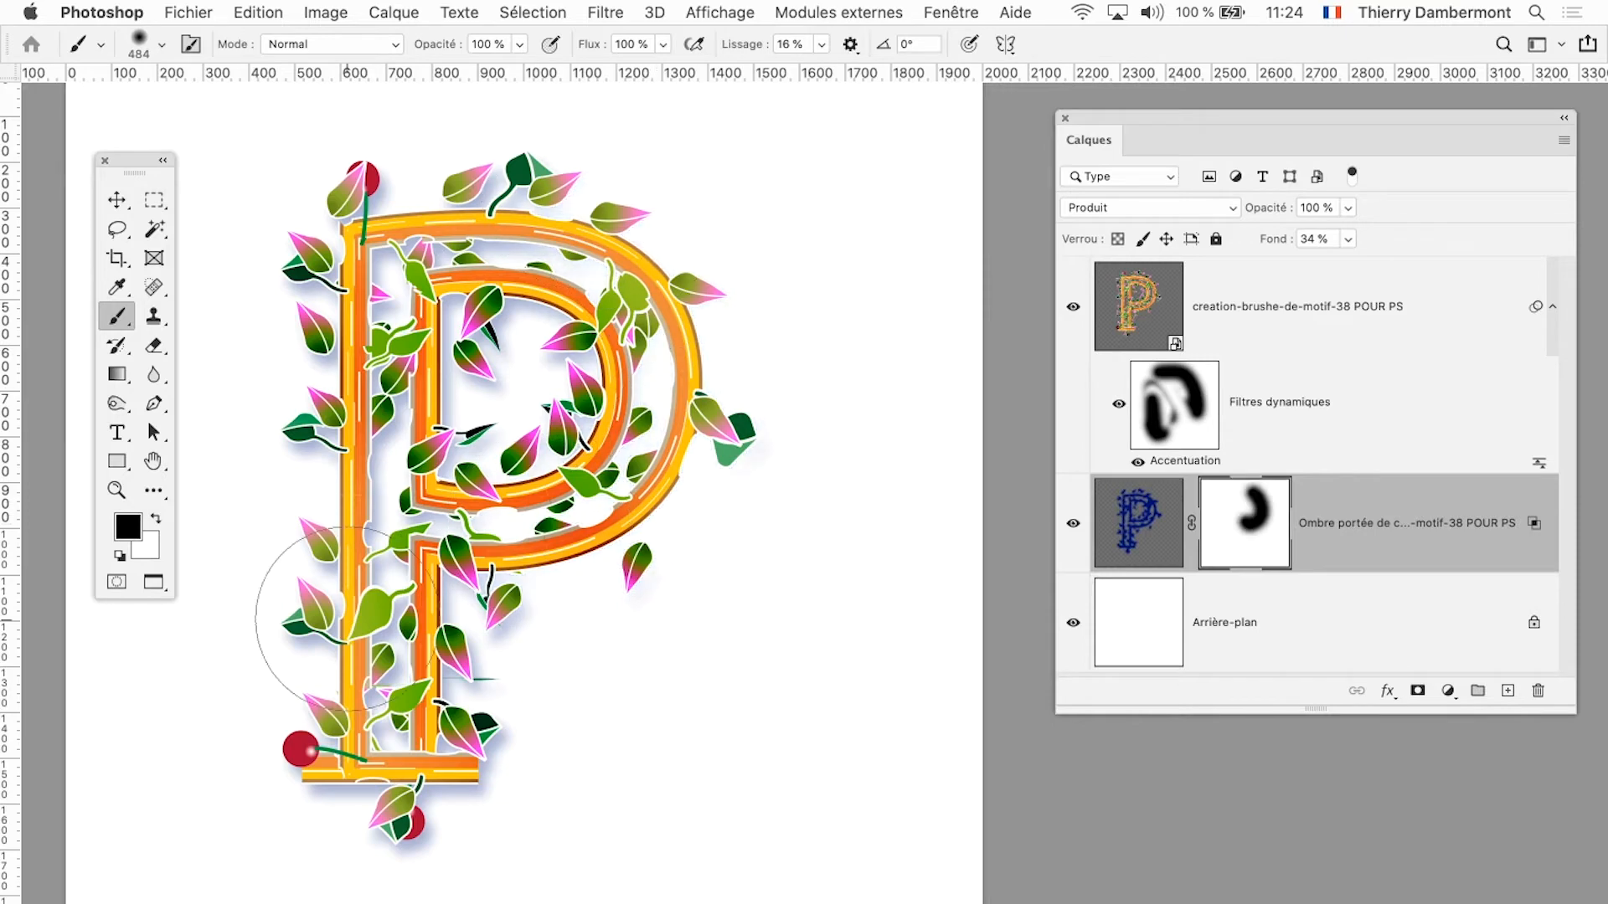
key(super+z)
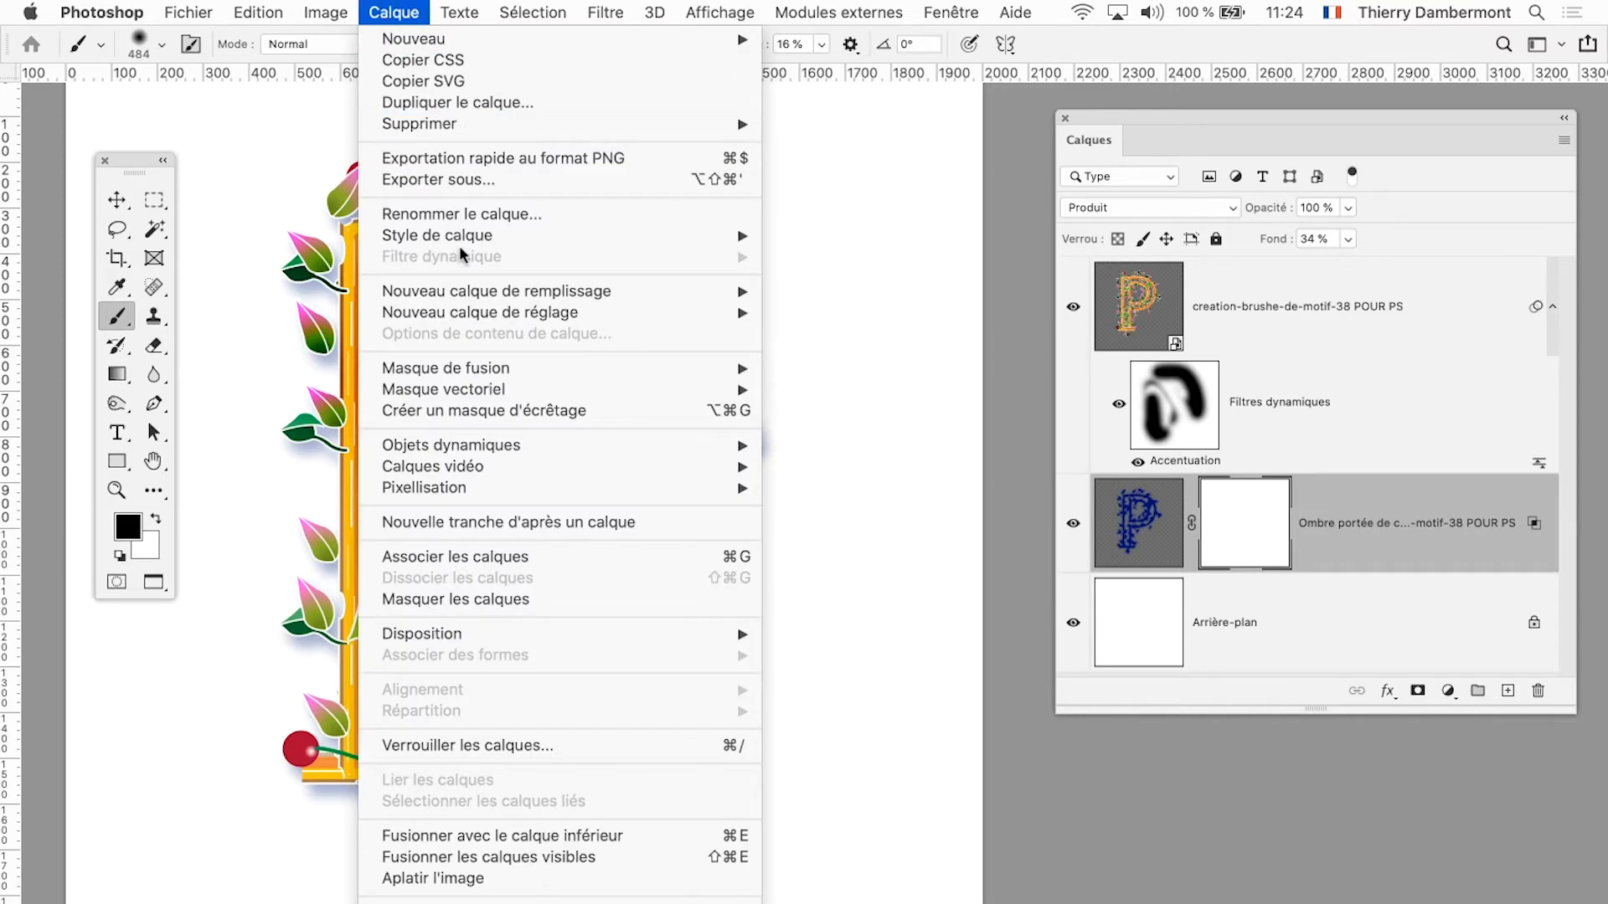
Step: Add a Teinte/Saturation adjustment layer above the shadow layer and clip it to that layer
mouse_move(519, 312)
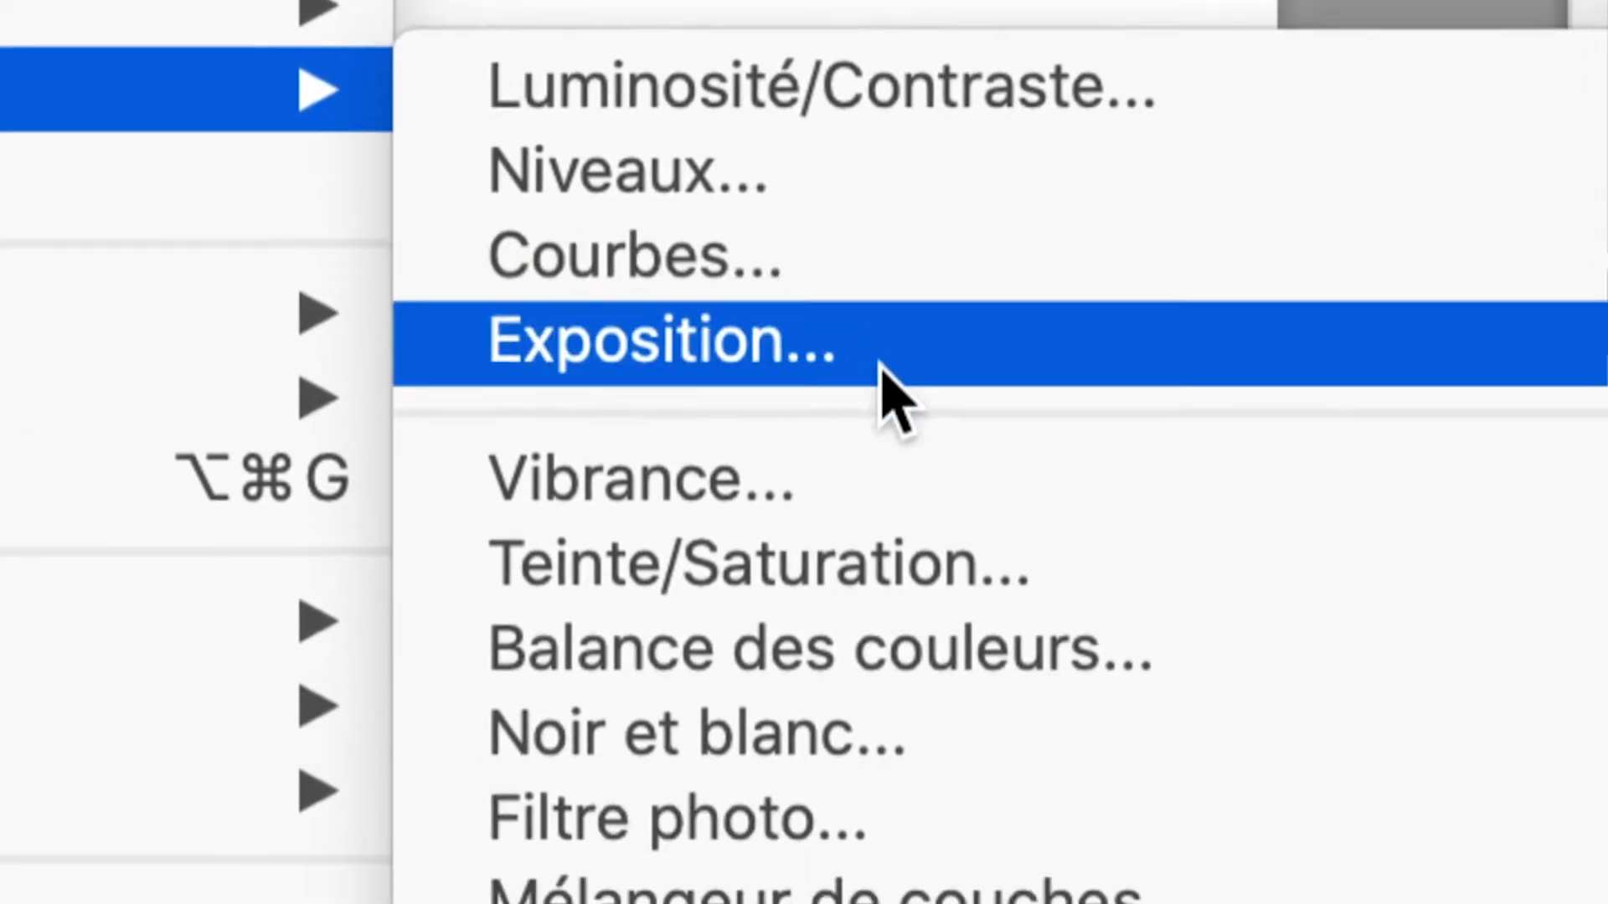
click(896, 419)
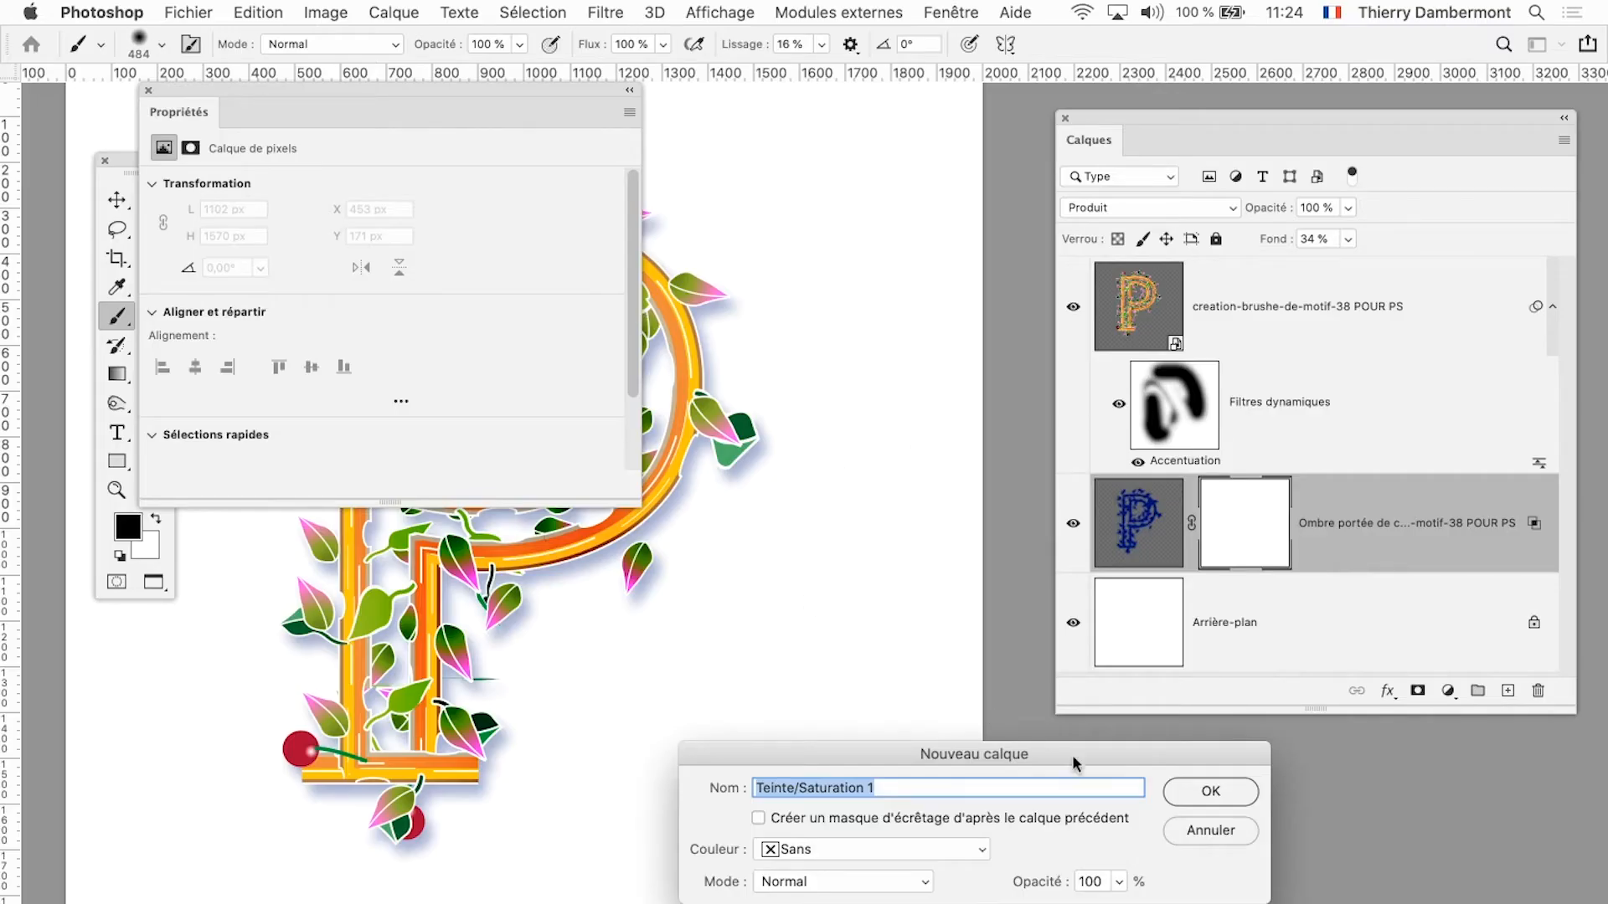
click(1199, 787)
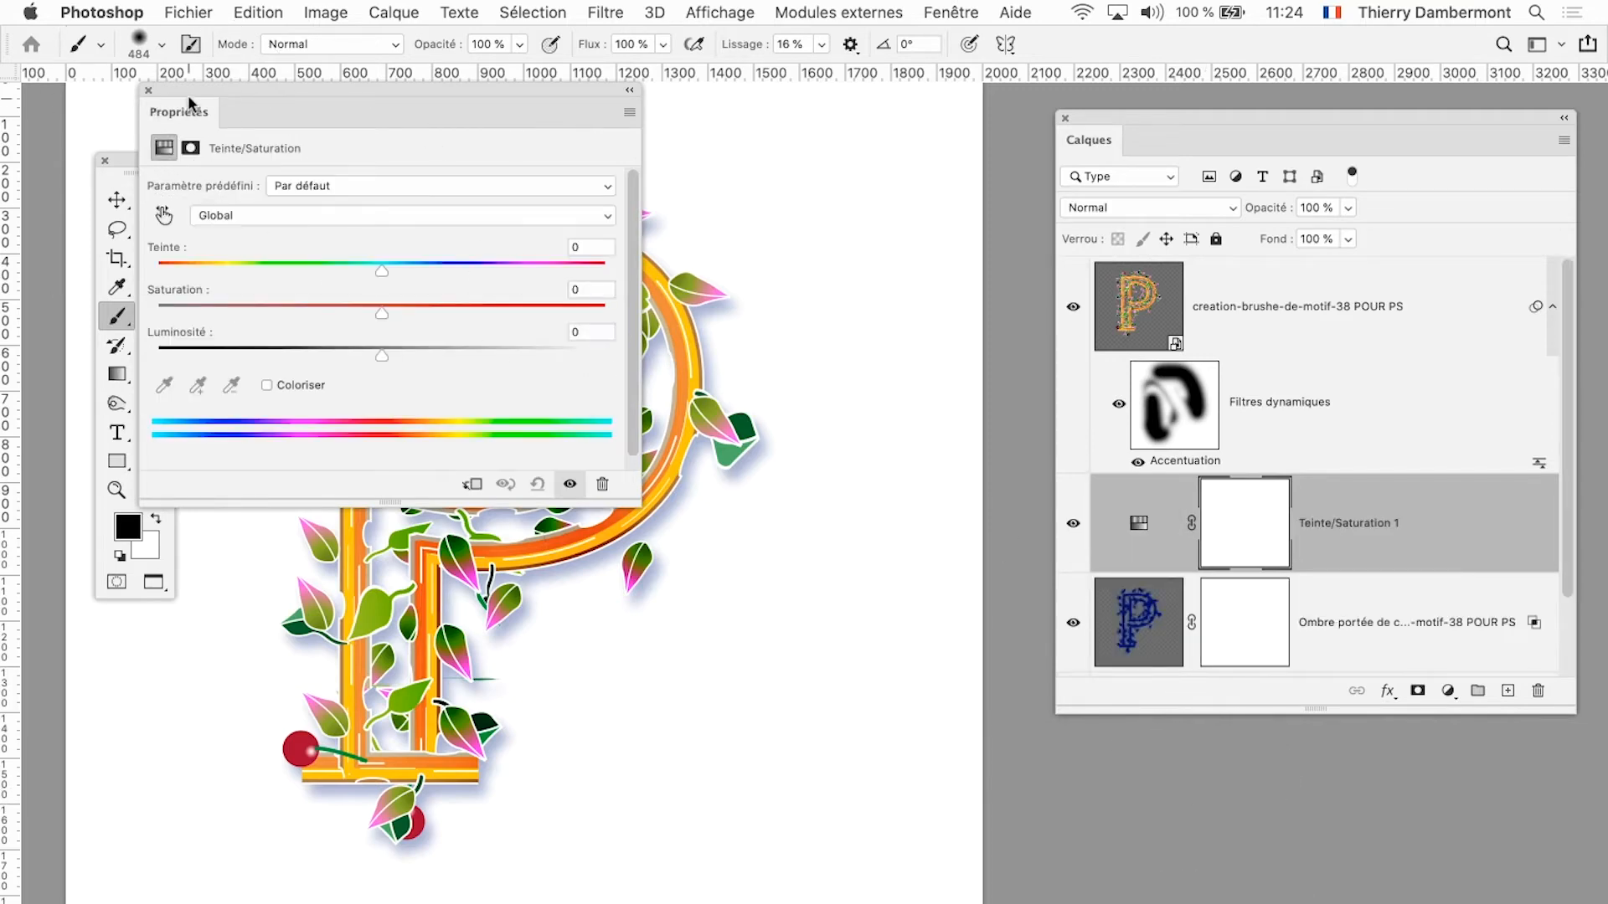
drag(190, 104, 618, 749)
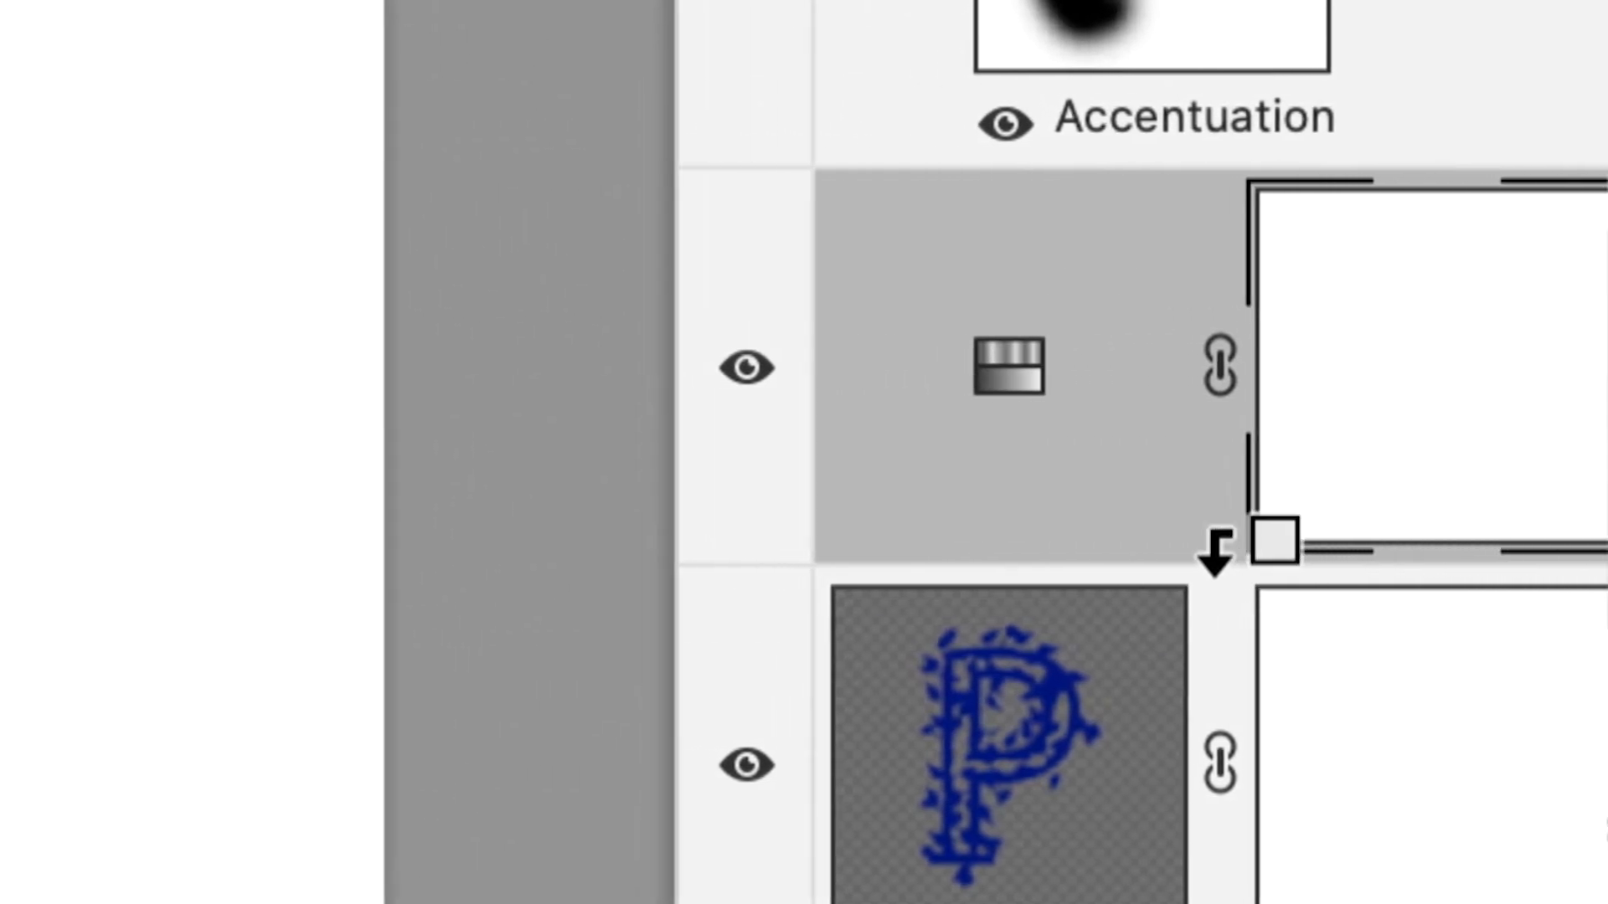
alt+click(1216, 552)
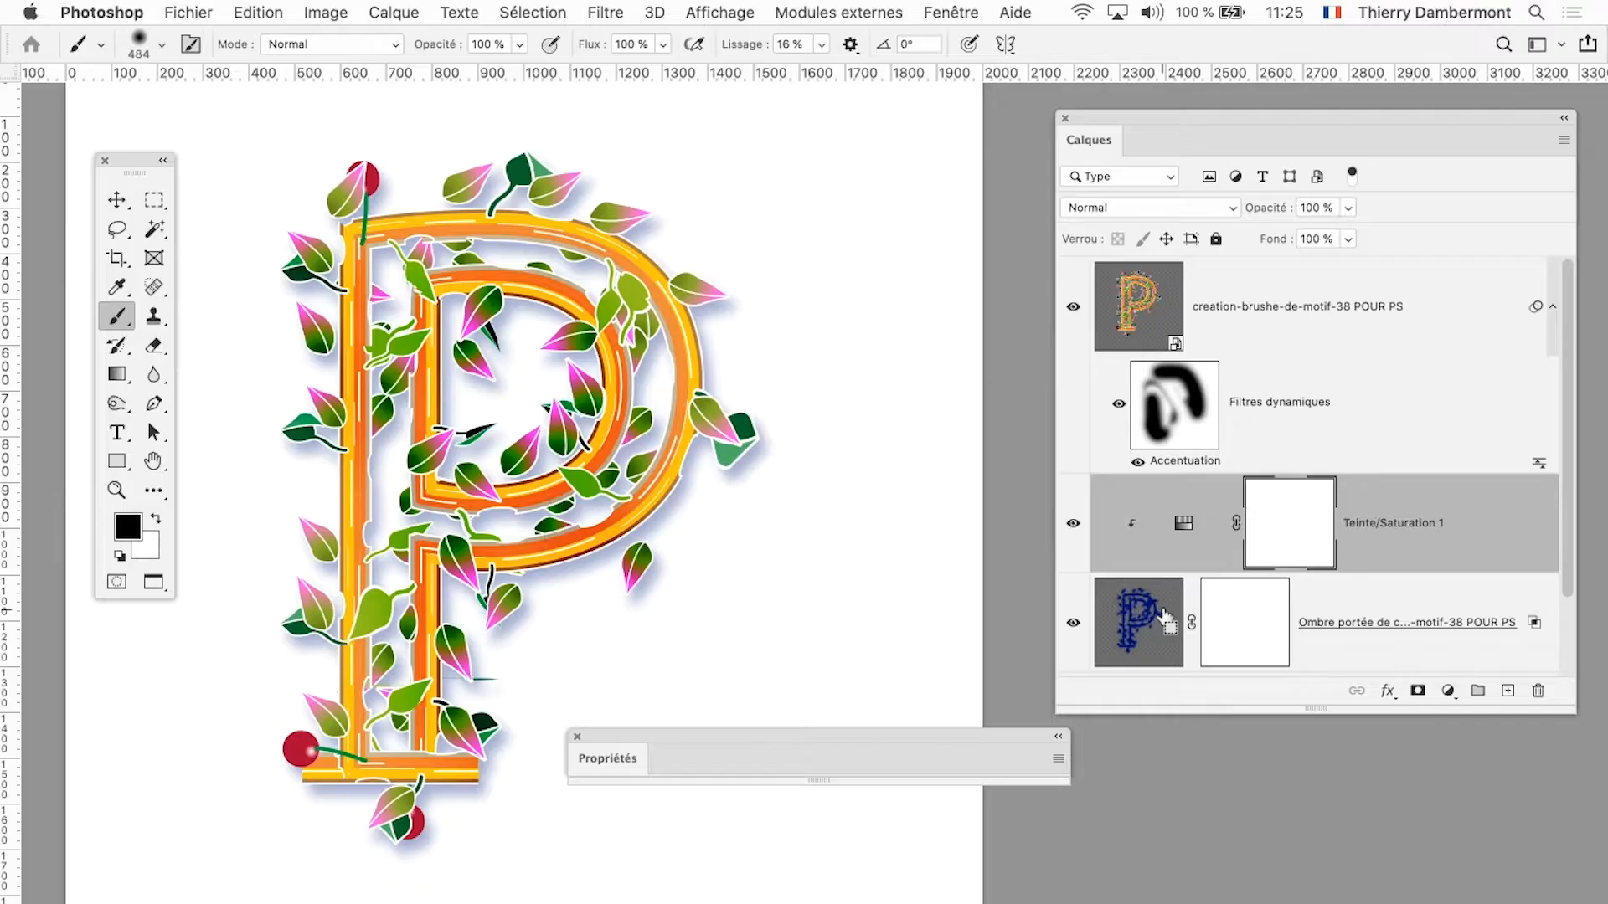
Step: Set the clipped Teinte/Saturation adjustment to Teinte -112 and Saturation -100 to turn the shadow neutral grey
drag(1123, 107, 1285, 709)
drag(659, 901, 875, 128)
double_click(911, 290)
click(1395, 472)
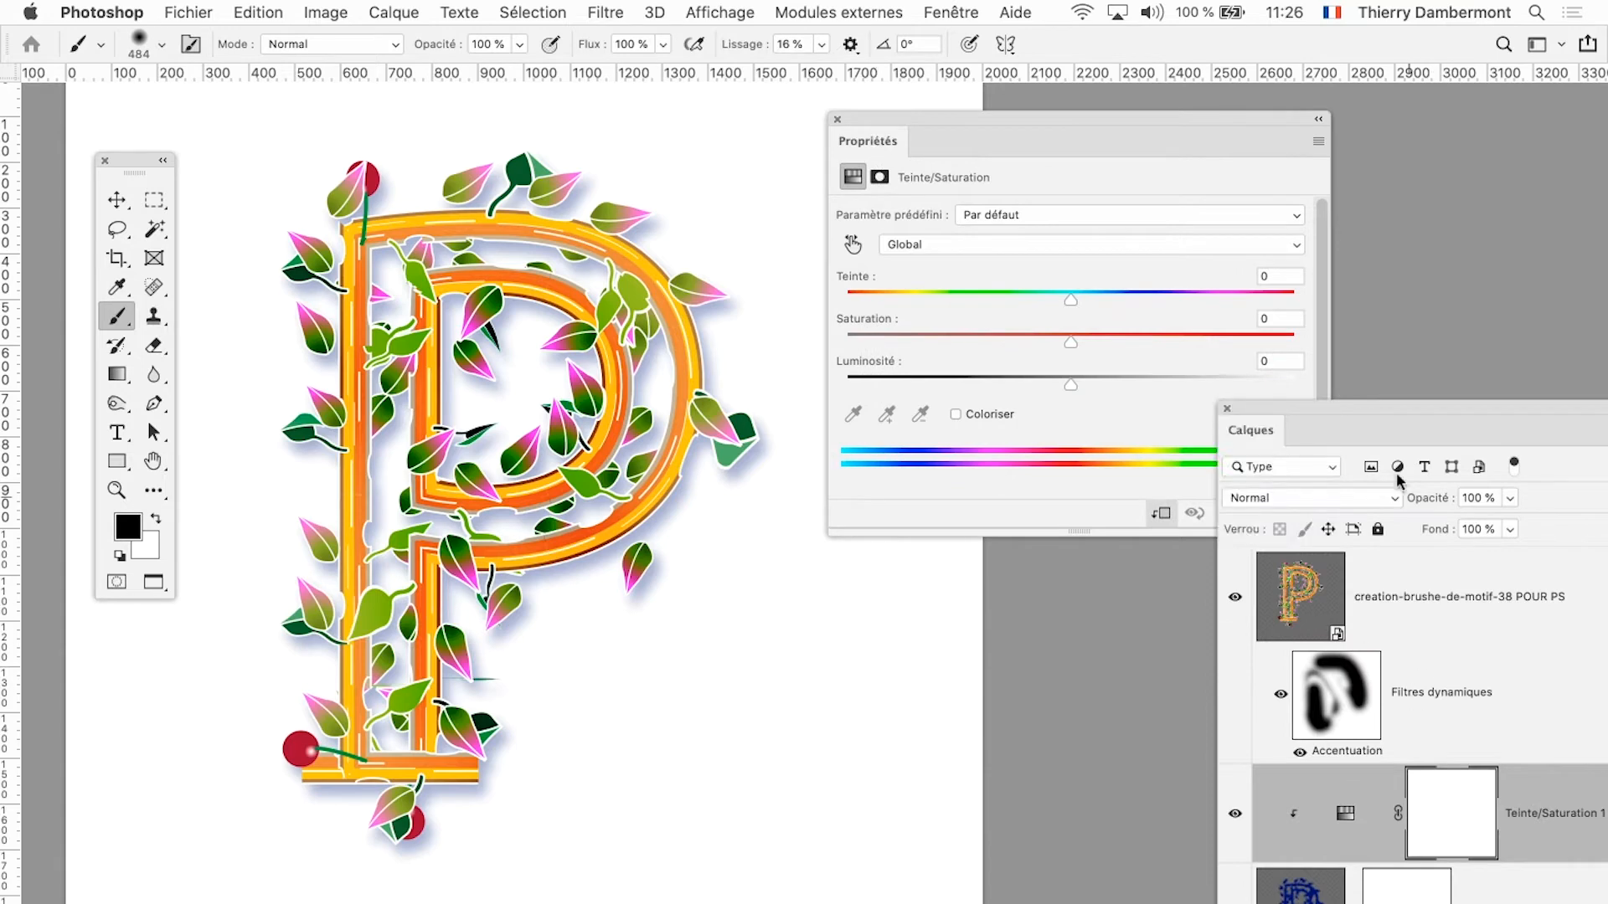
drag(1005, 126, 943, 108)
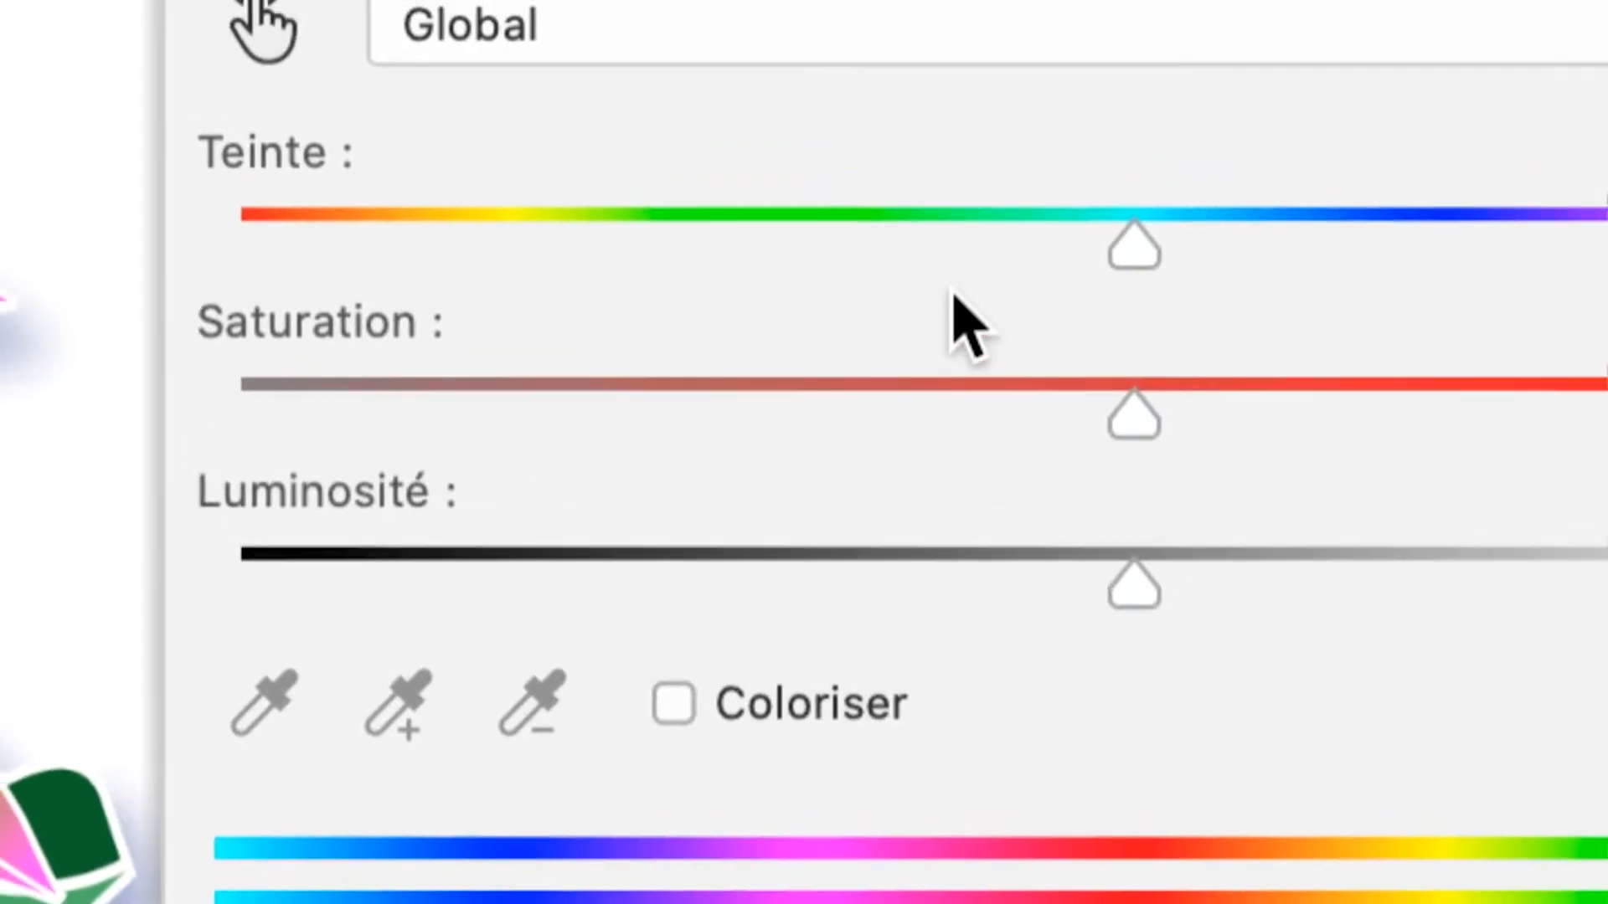
drag(1009, 282, 847, 278)
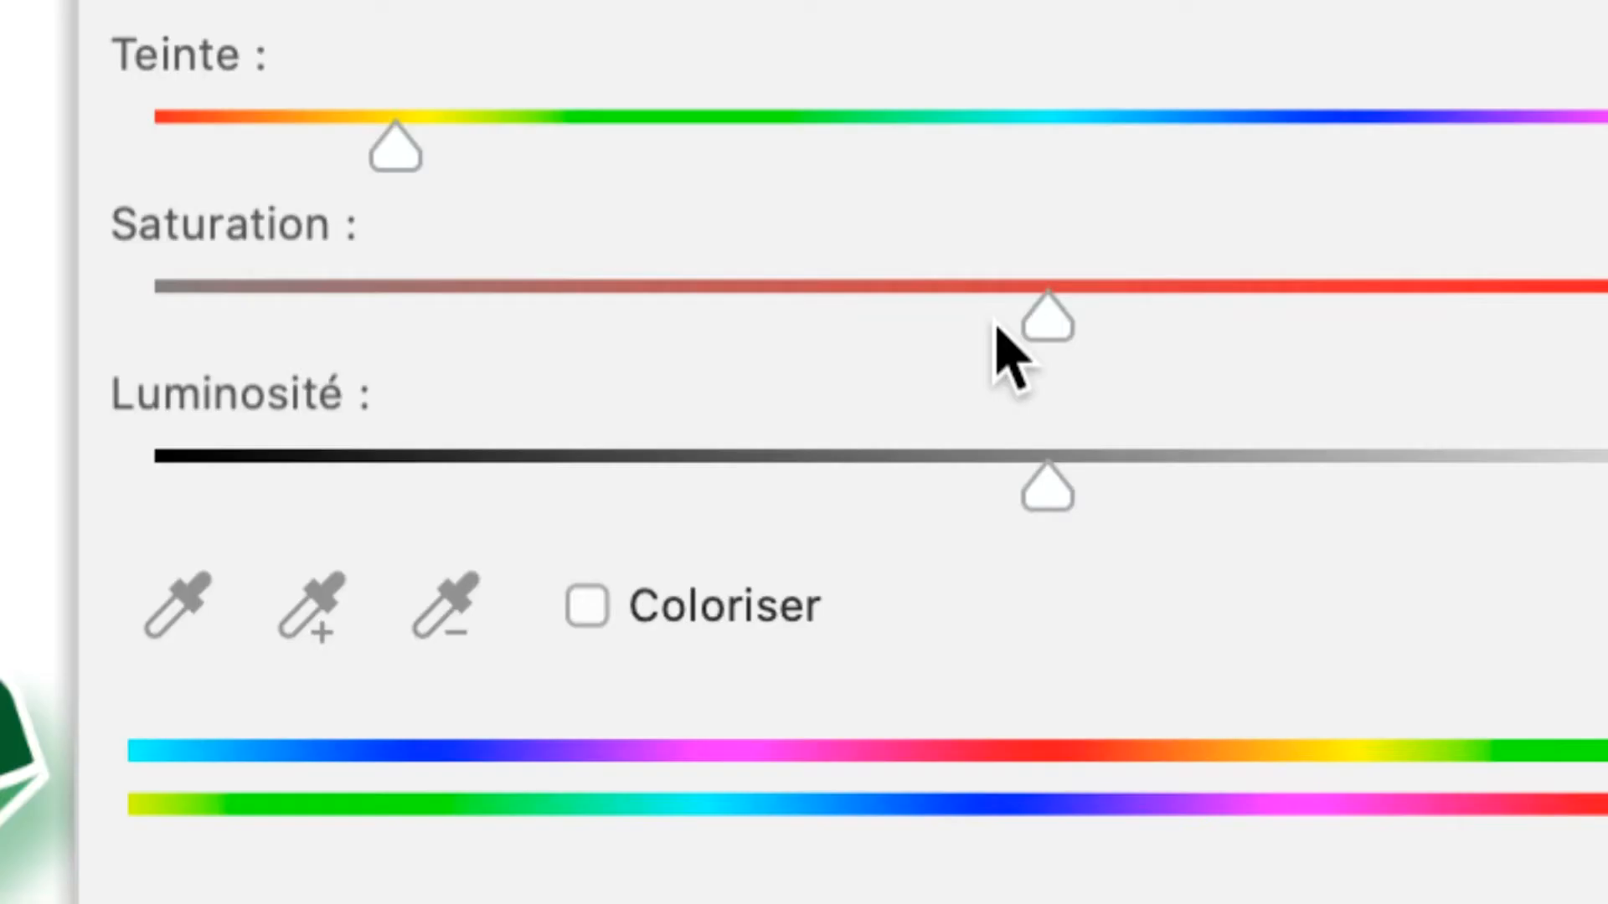
drag(996, 326, 656, 319)
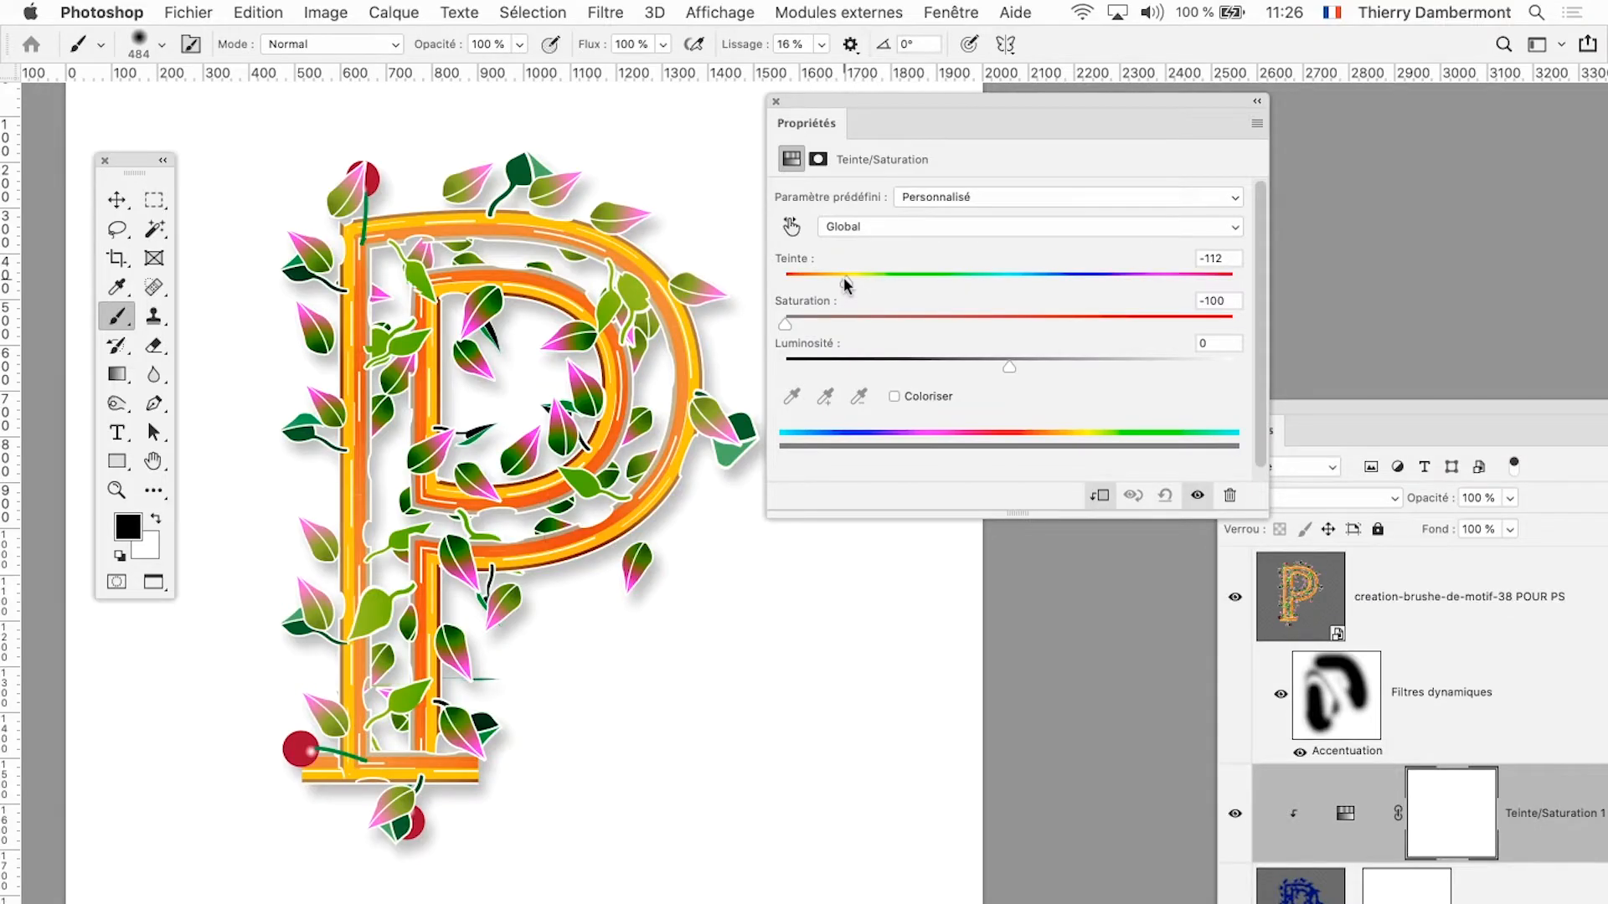
Step: Switch the Teinte/Saturation 1 adjustment off and on to compare the blue and grey versions of the P's shadow
drag(850, 93, 710, 764)
scroll(557, 419, up, 3)
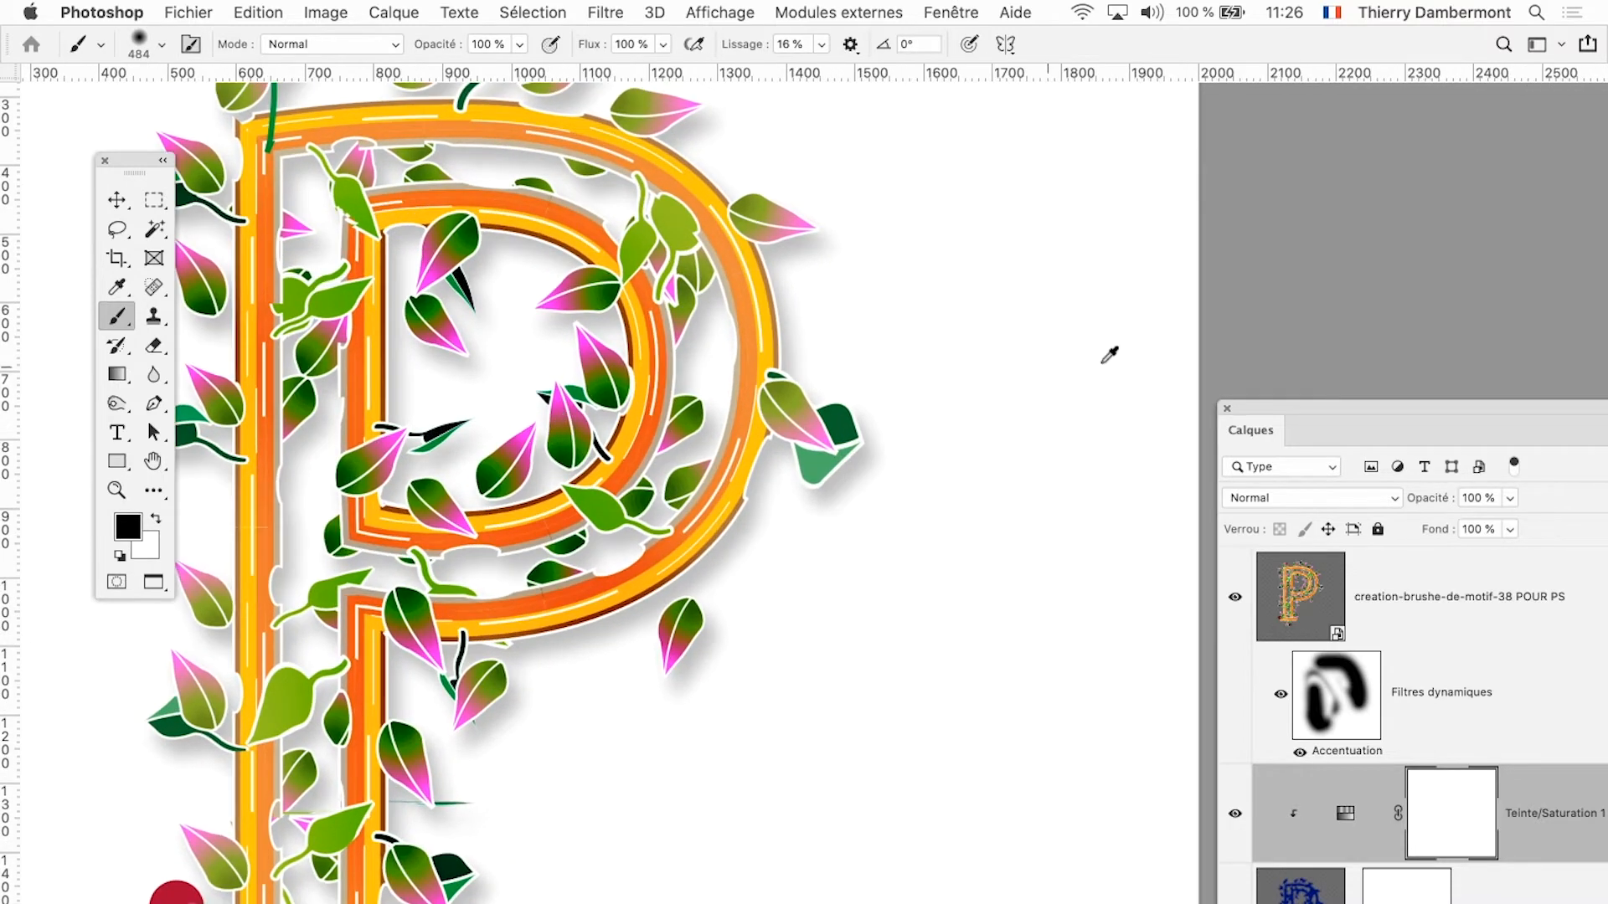
drag(1298, 405, 1006, 88)
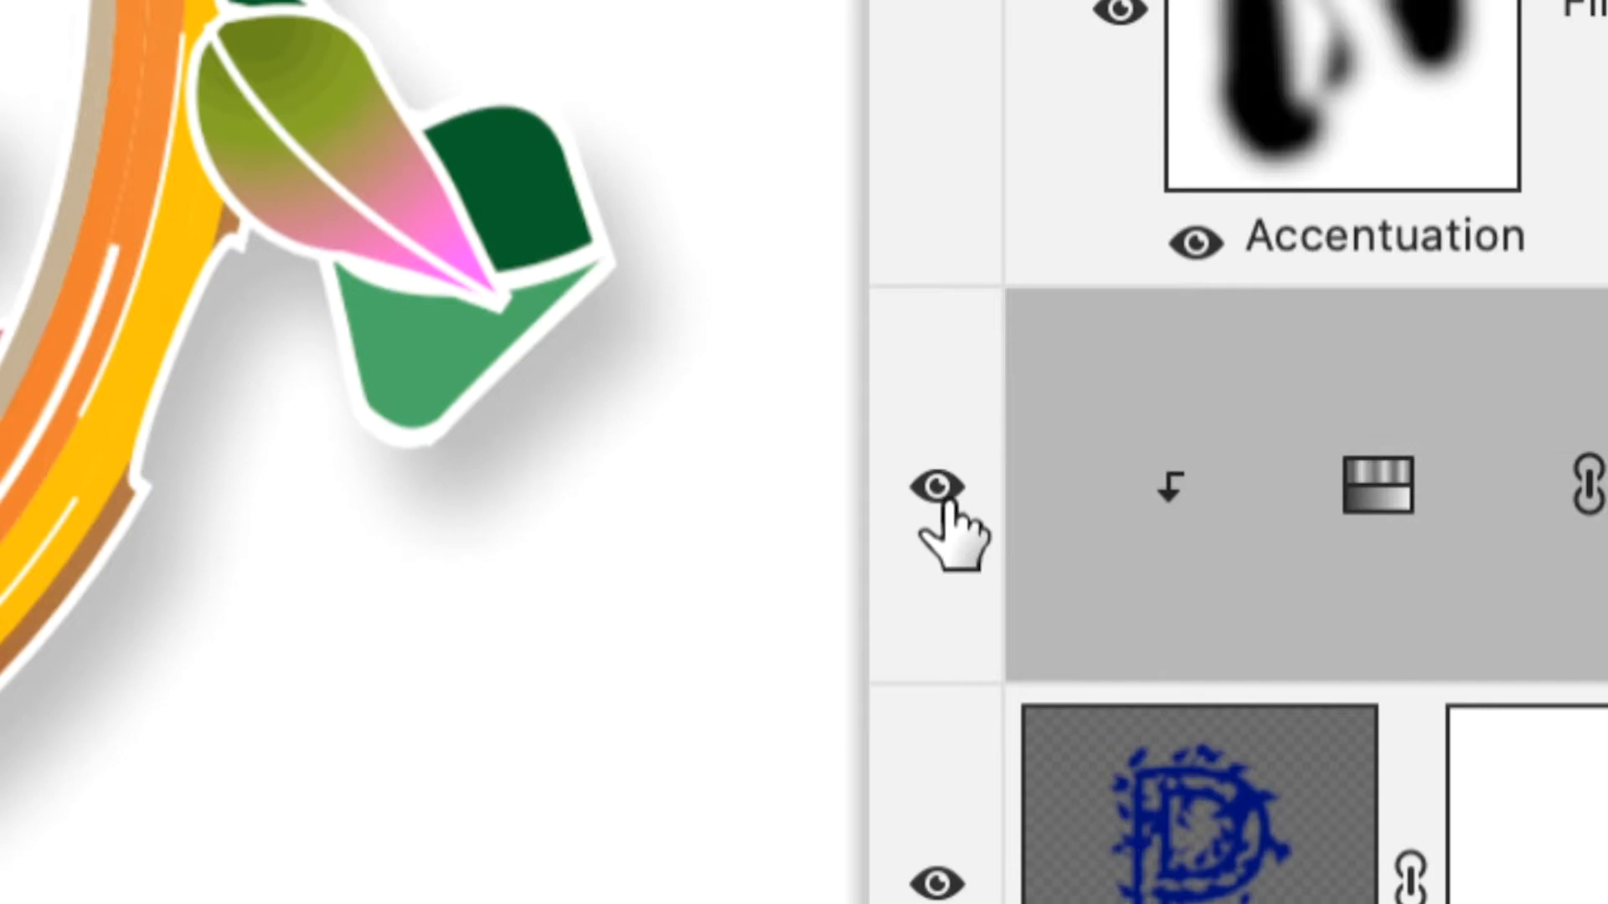
click(937, 490)
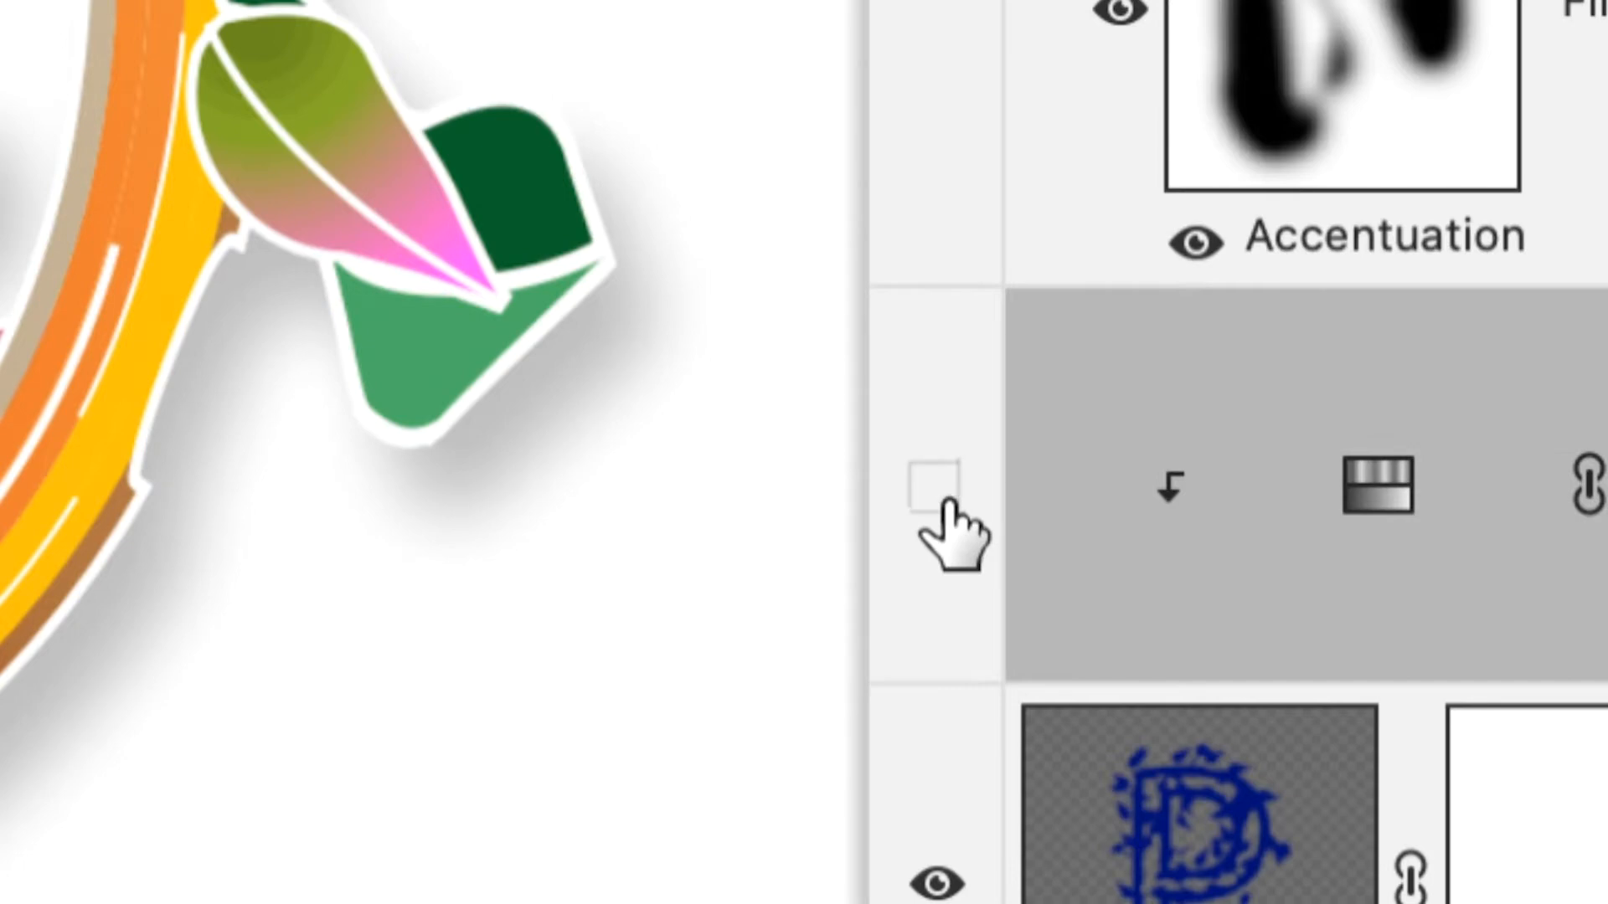
click(938, 490)
click(946, 490)
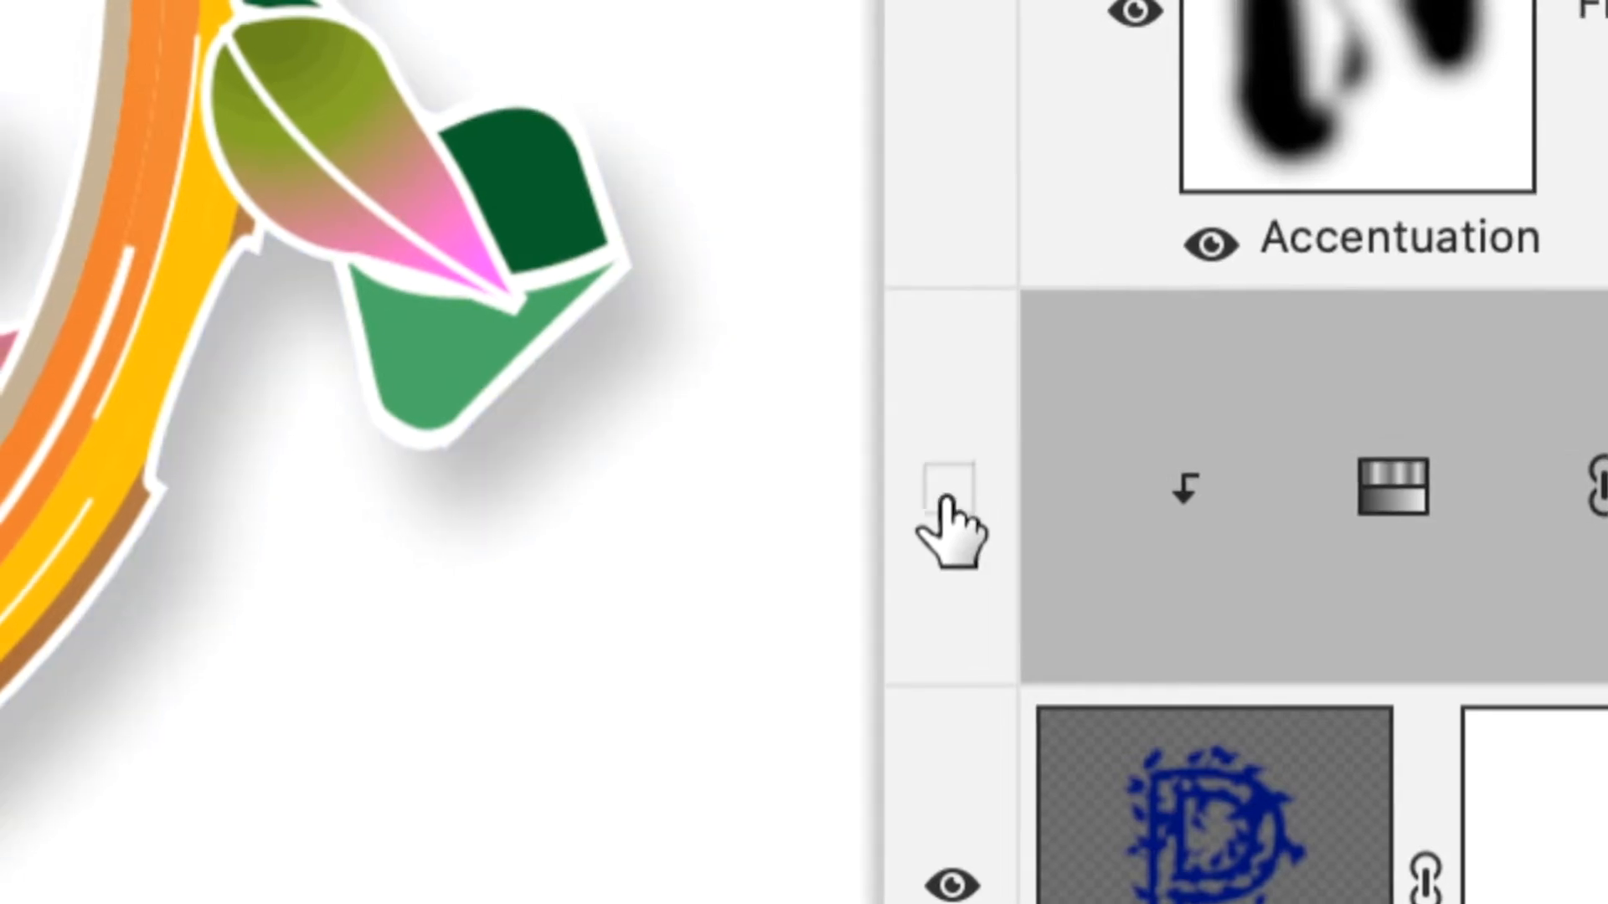
click(946, 489)
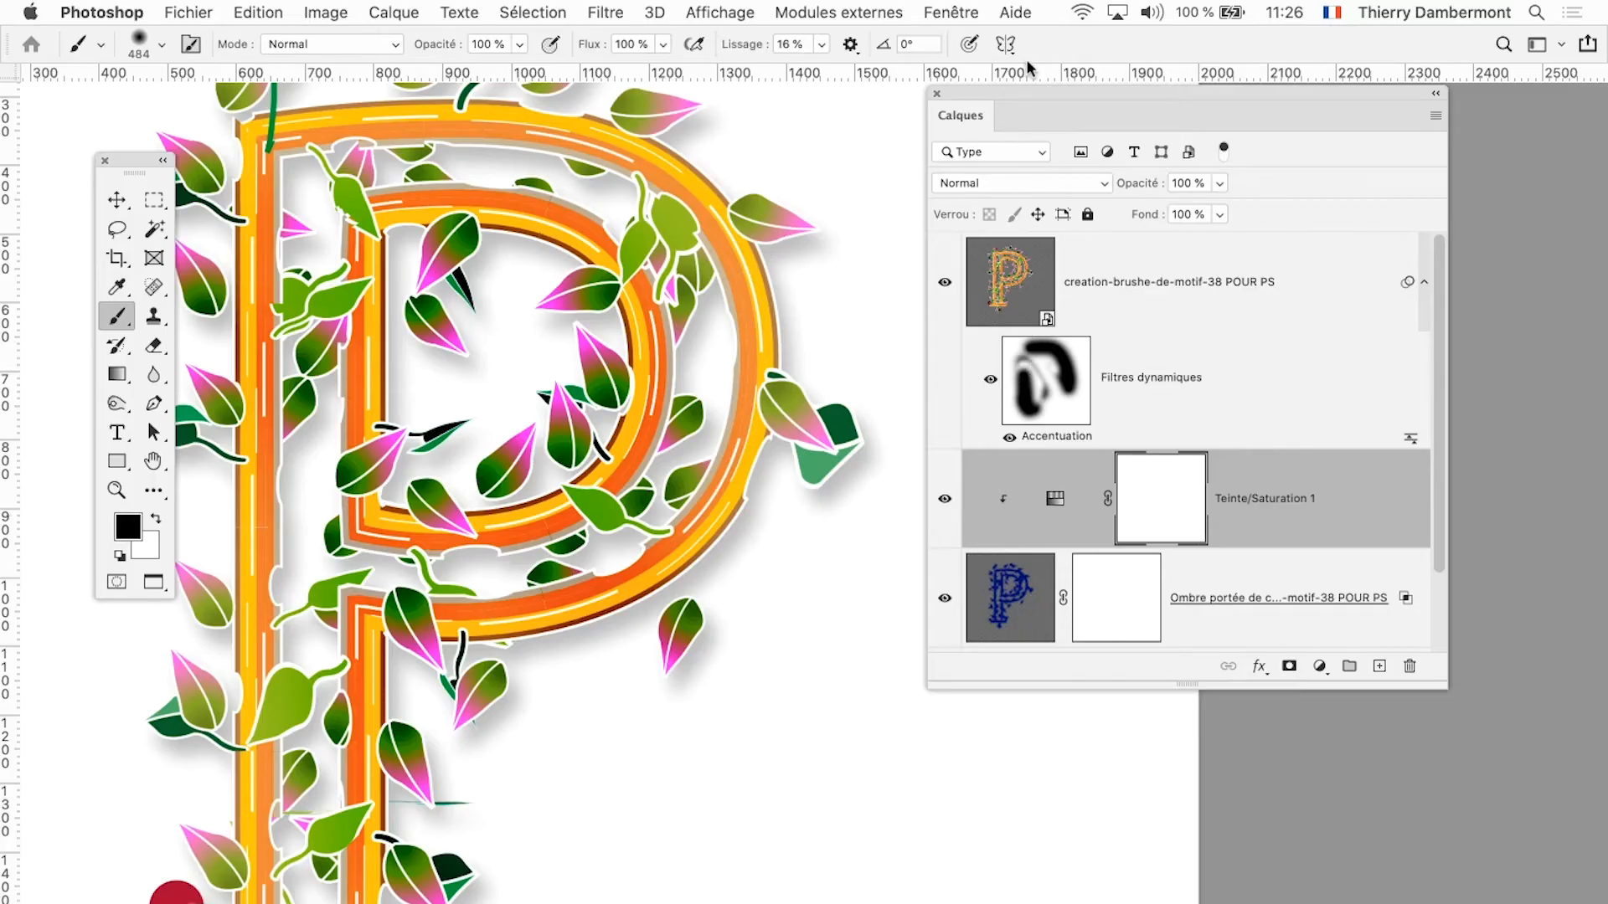
Step: Try painting black on the Teinte/Saturation 1 mask over the shadow along the P's bowl, and undo the strokes
drag(1037, 99, 1266, 170)
scroll(862, 418, down, 1)
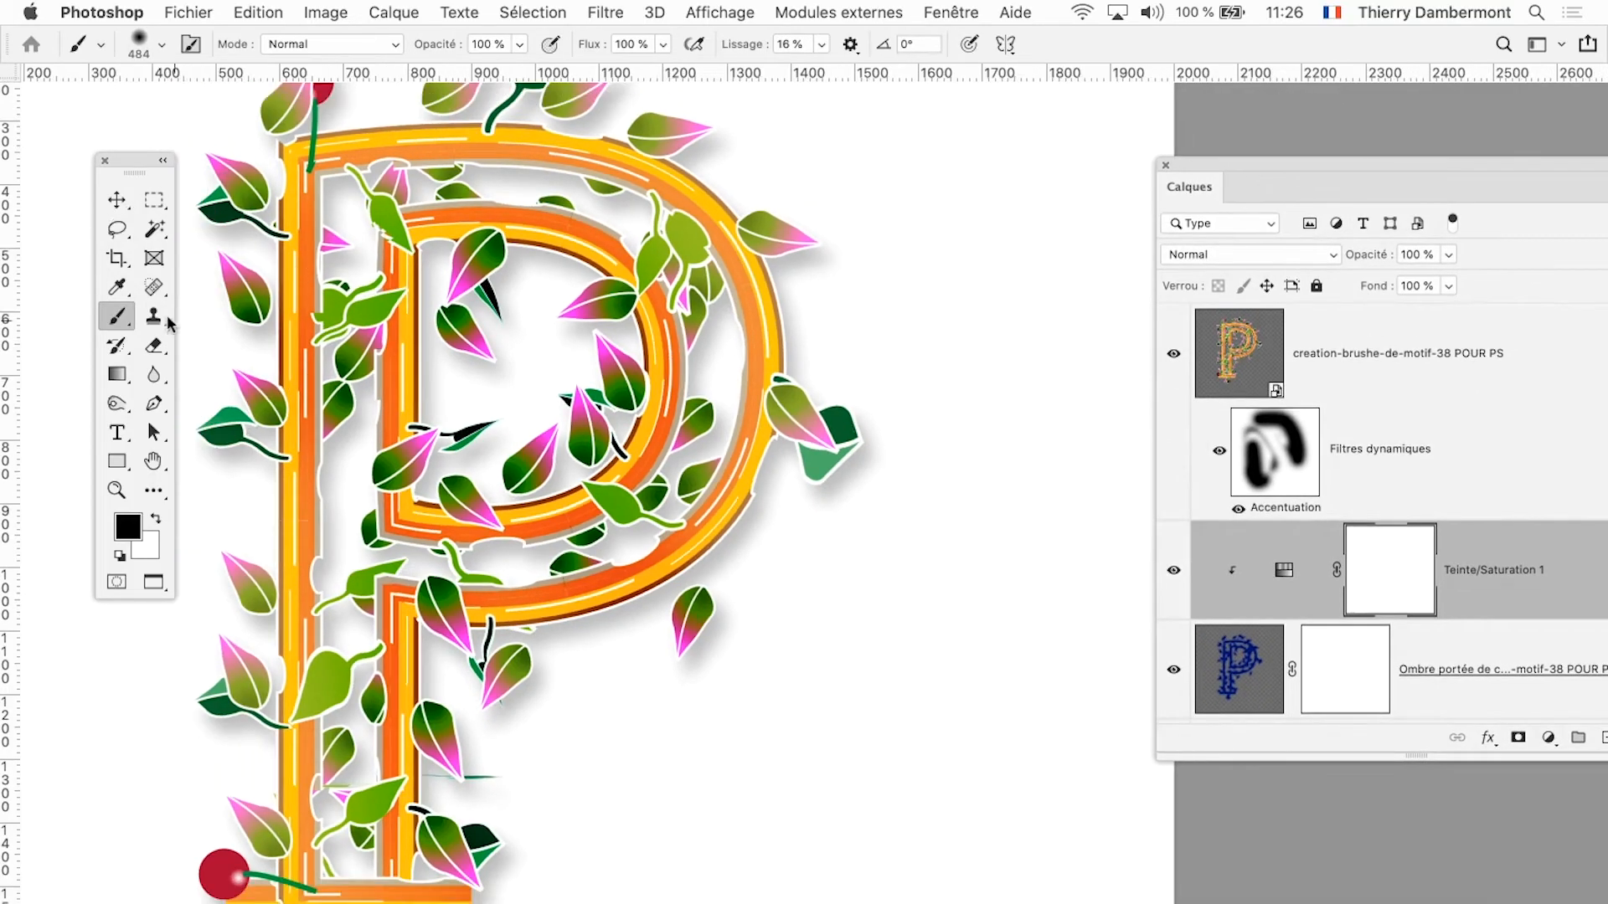
mouse_move(879, 268)
mouse_down()
mouse_move(773, 527)
mouse_move(592, 682)
mouse_up()
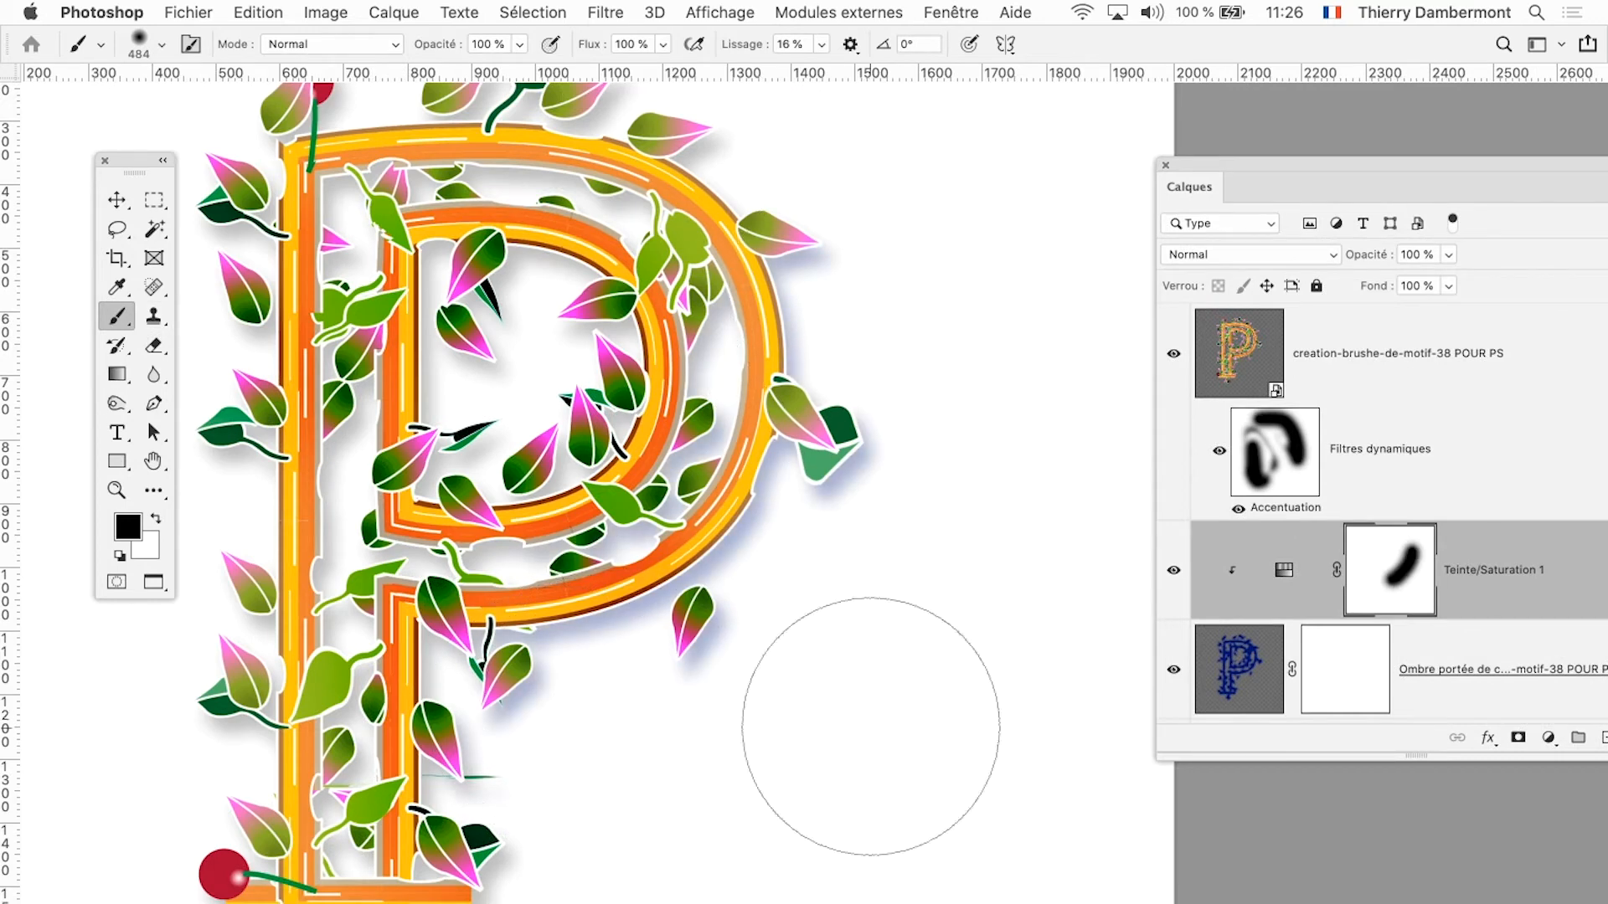
scroll(837, 584, down, 2)
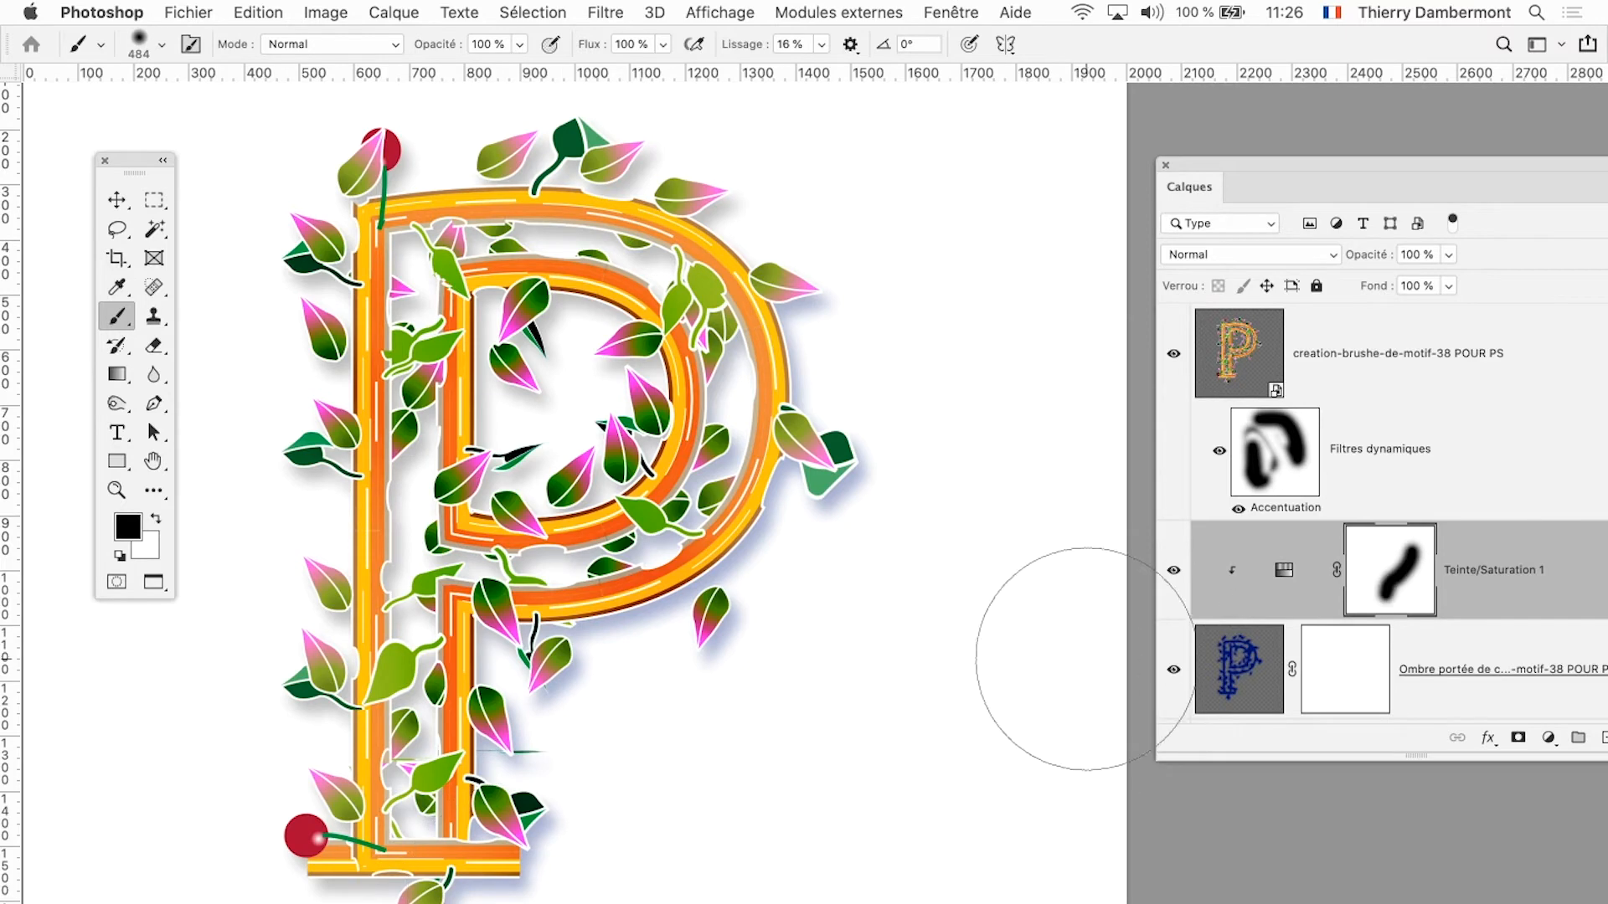
mouse_move(917, 656)
mouse_down()
mouse_move(957, 497)
mouse_move(804, 750)
mouse_up()
drag(706, 319, 757, 345)
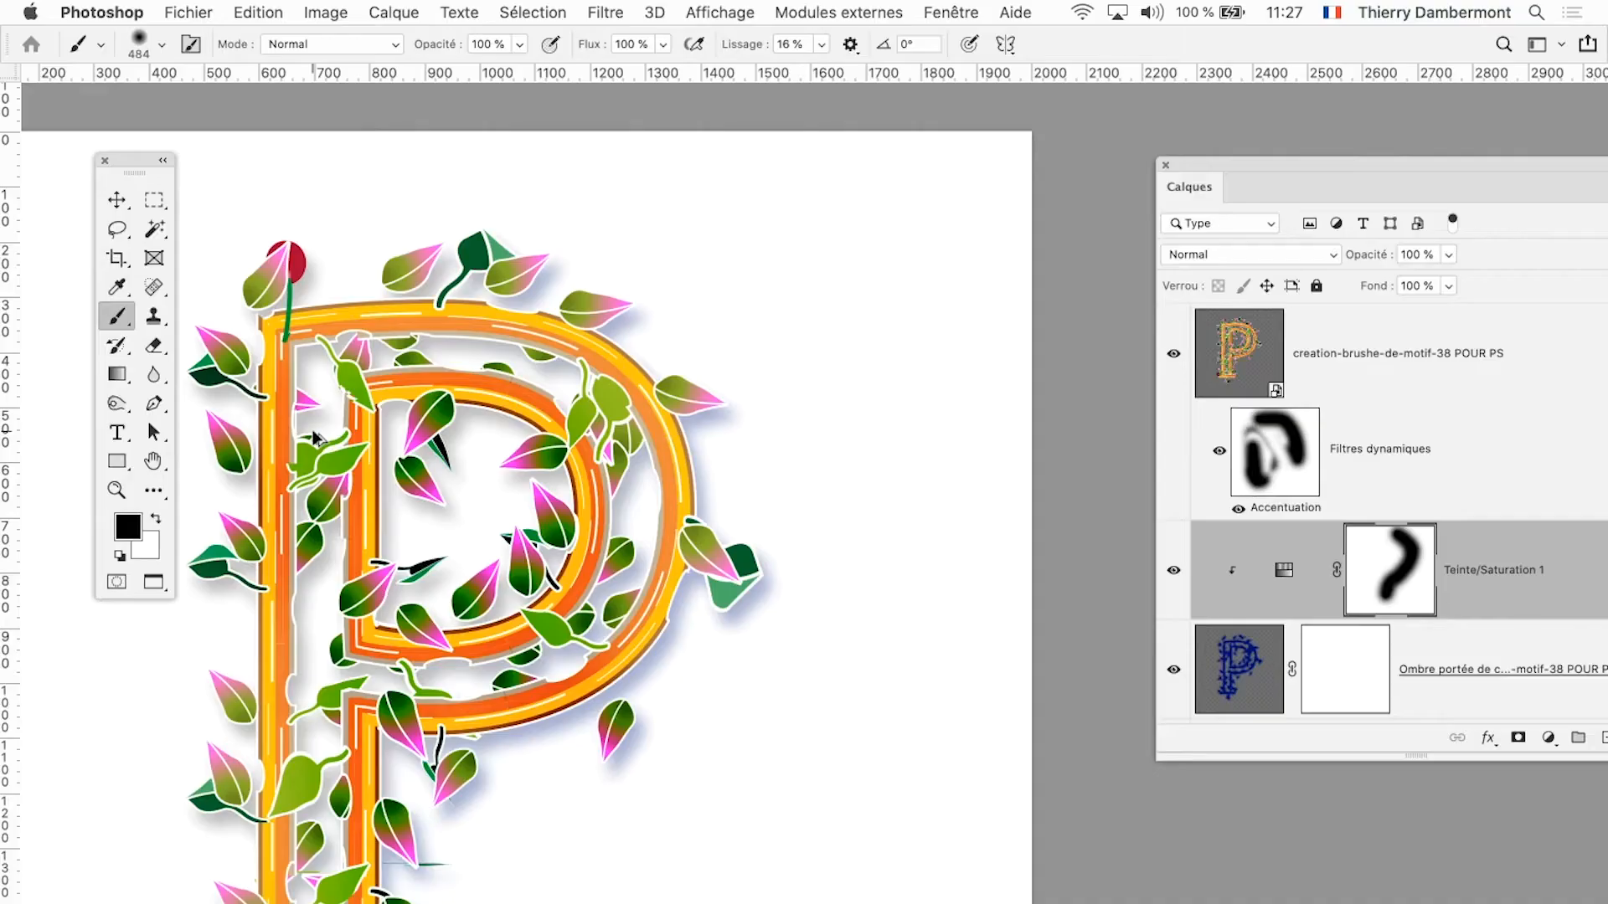
key(super+z)
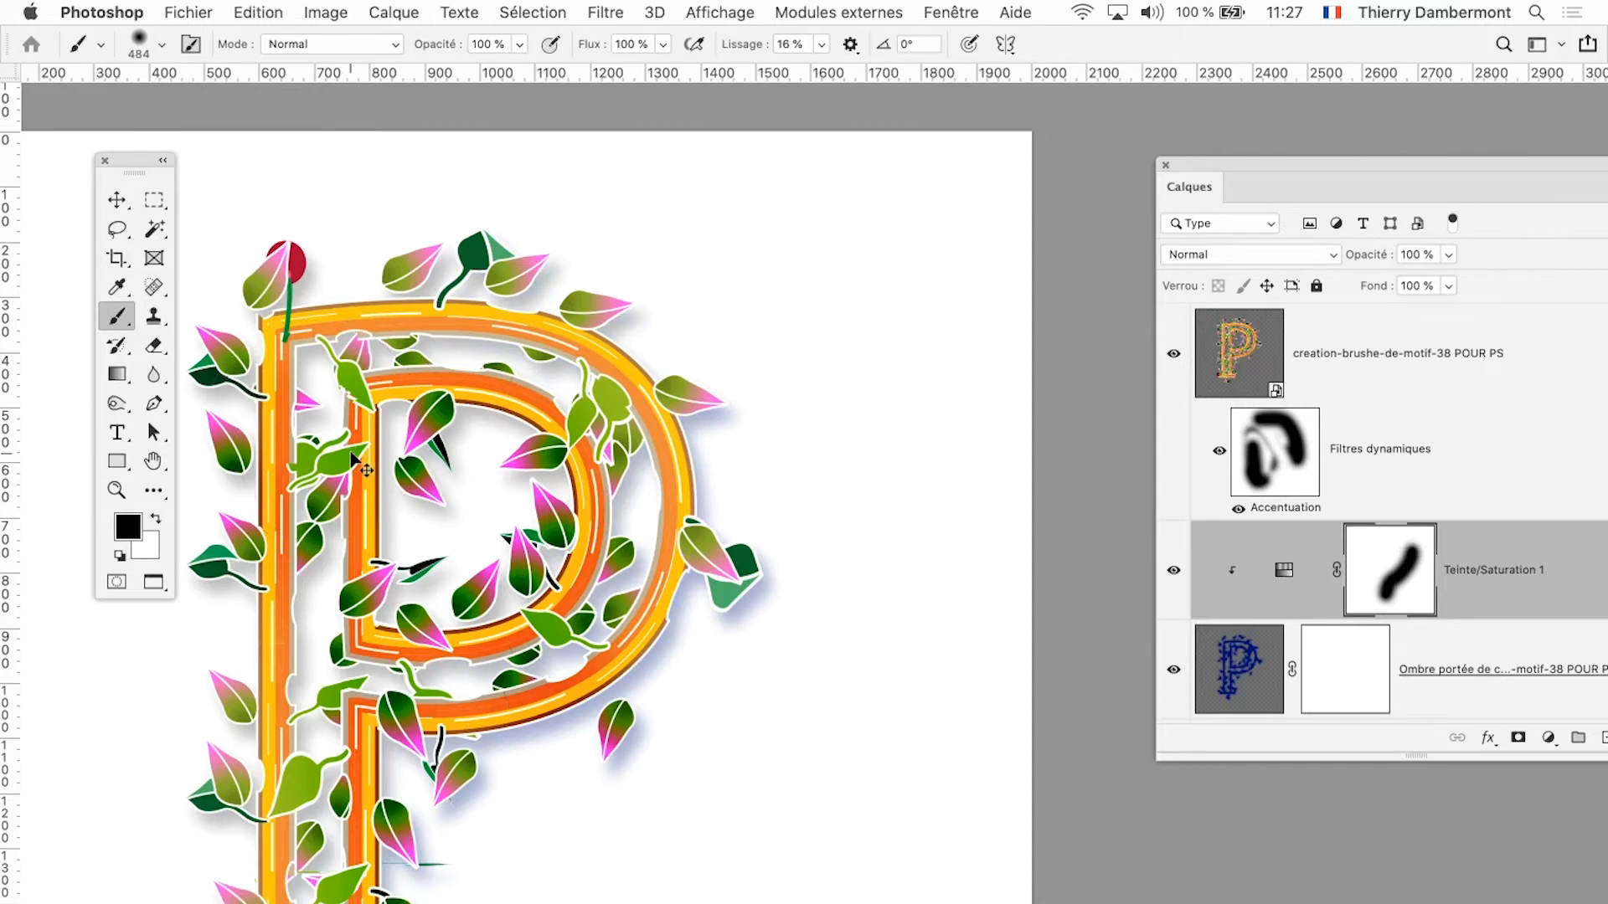
key(super+z)
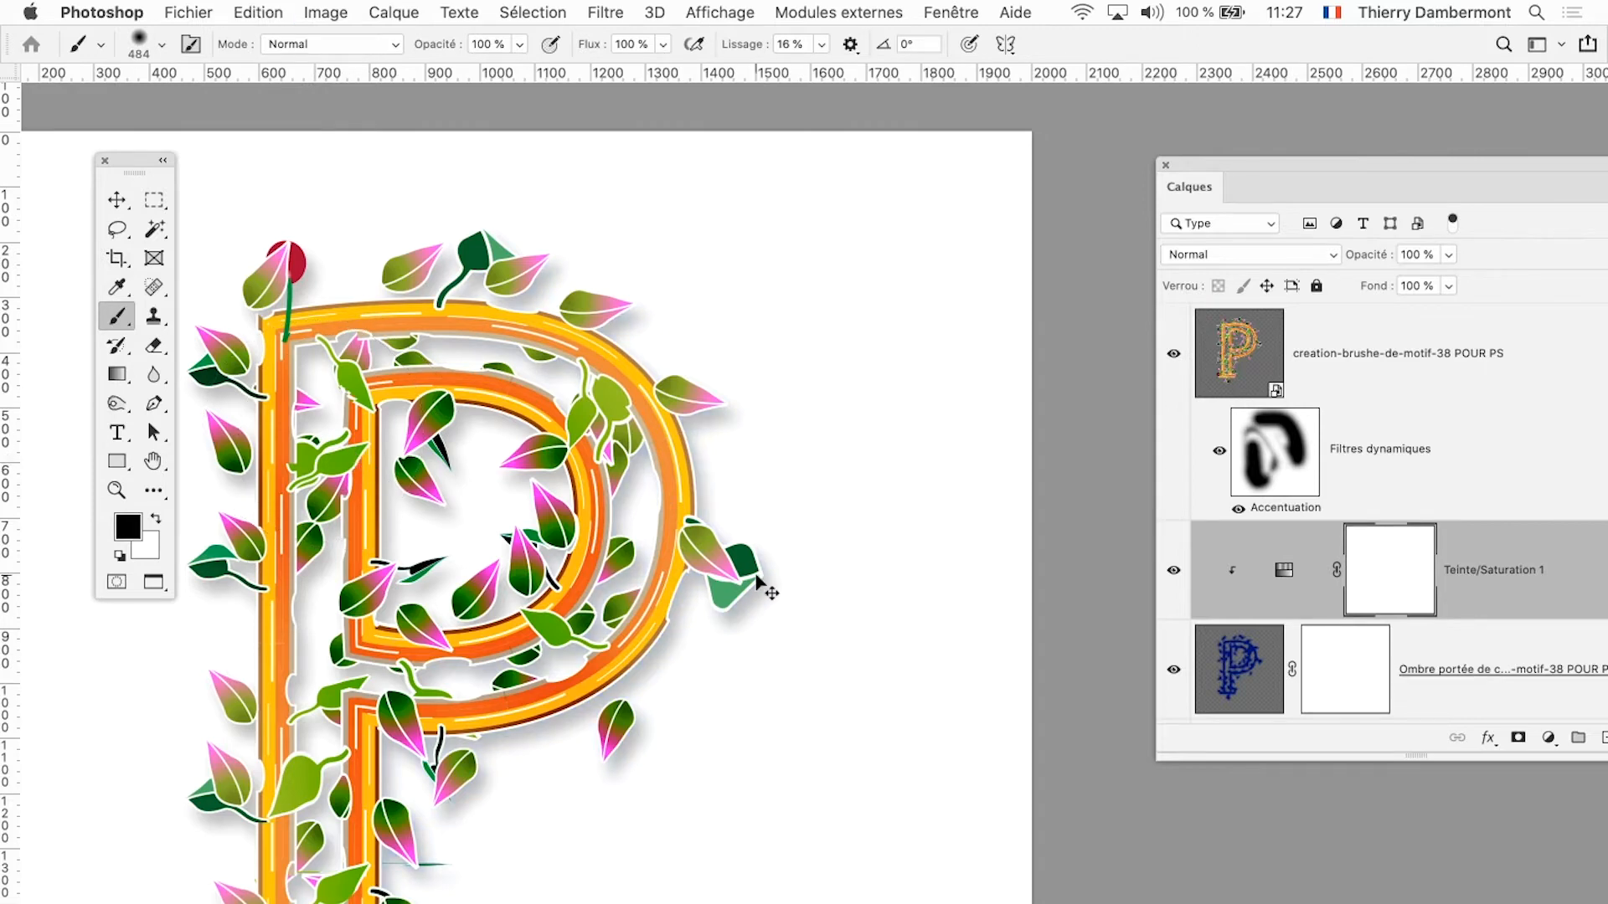
Step: Set the foreground colour to the mid-grey 848484
drag(639, 583, 641, 481)
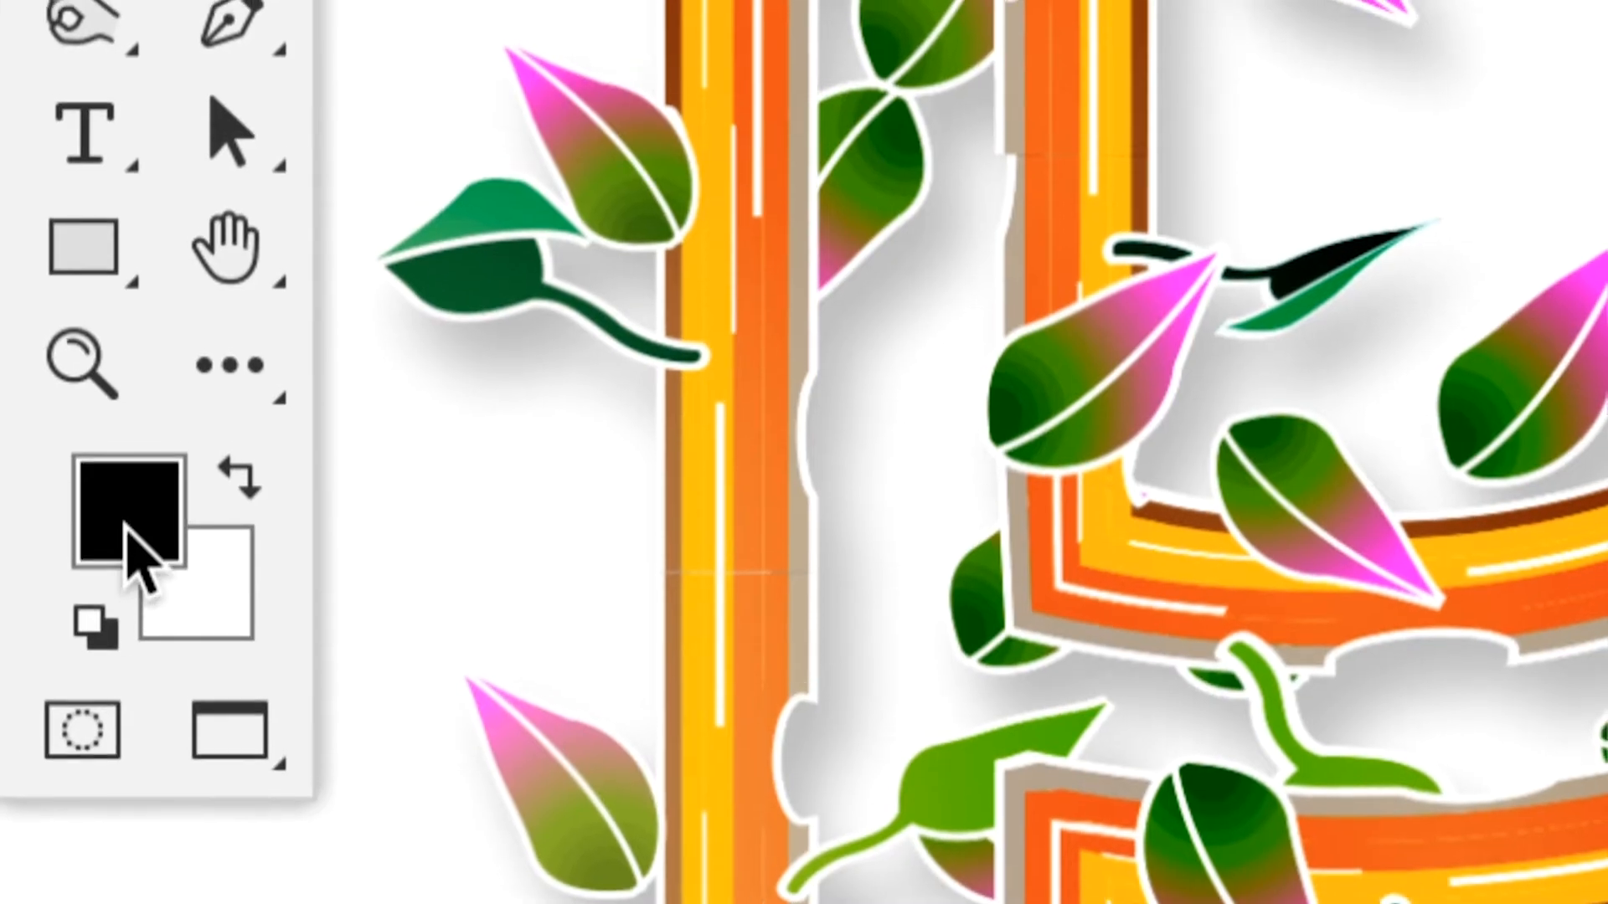
click(126, 524)
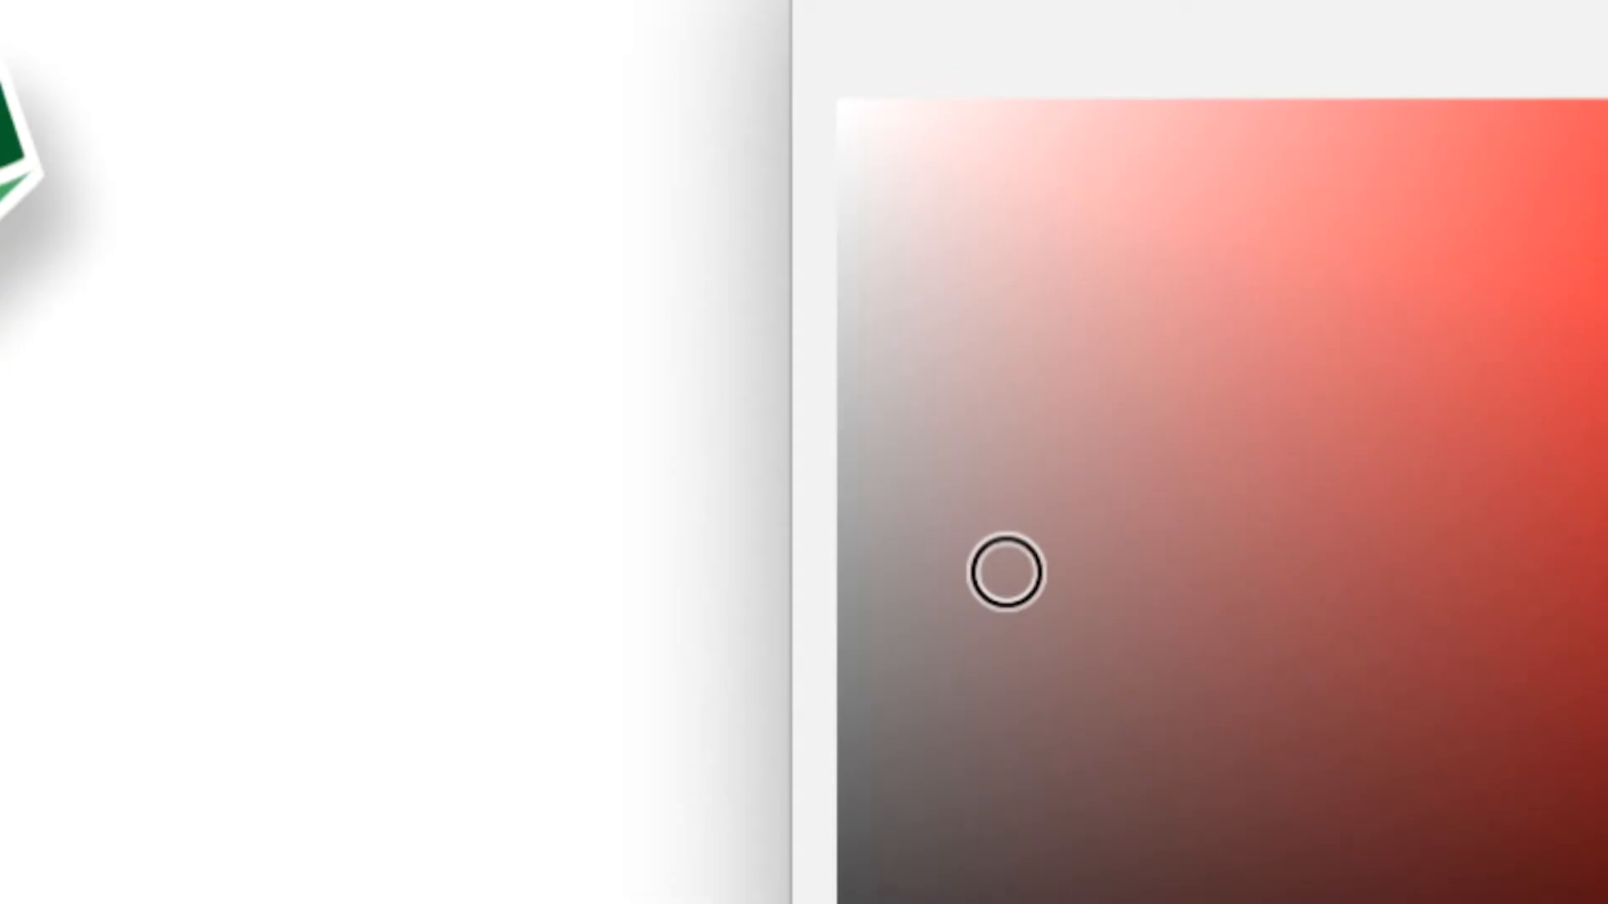
drag(1009, 575, 950, 601)
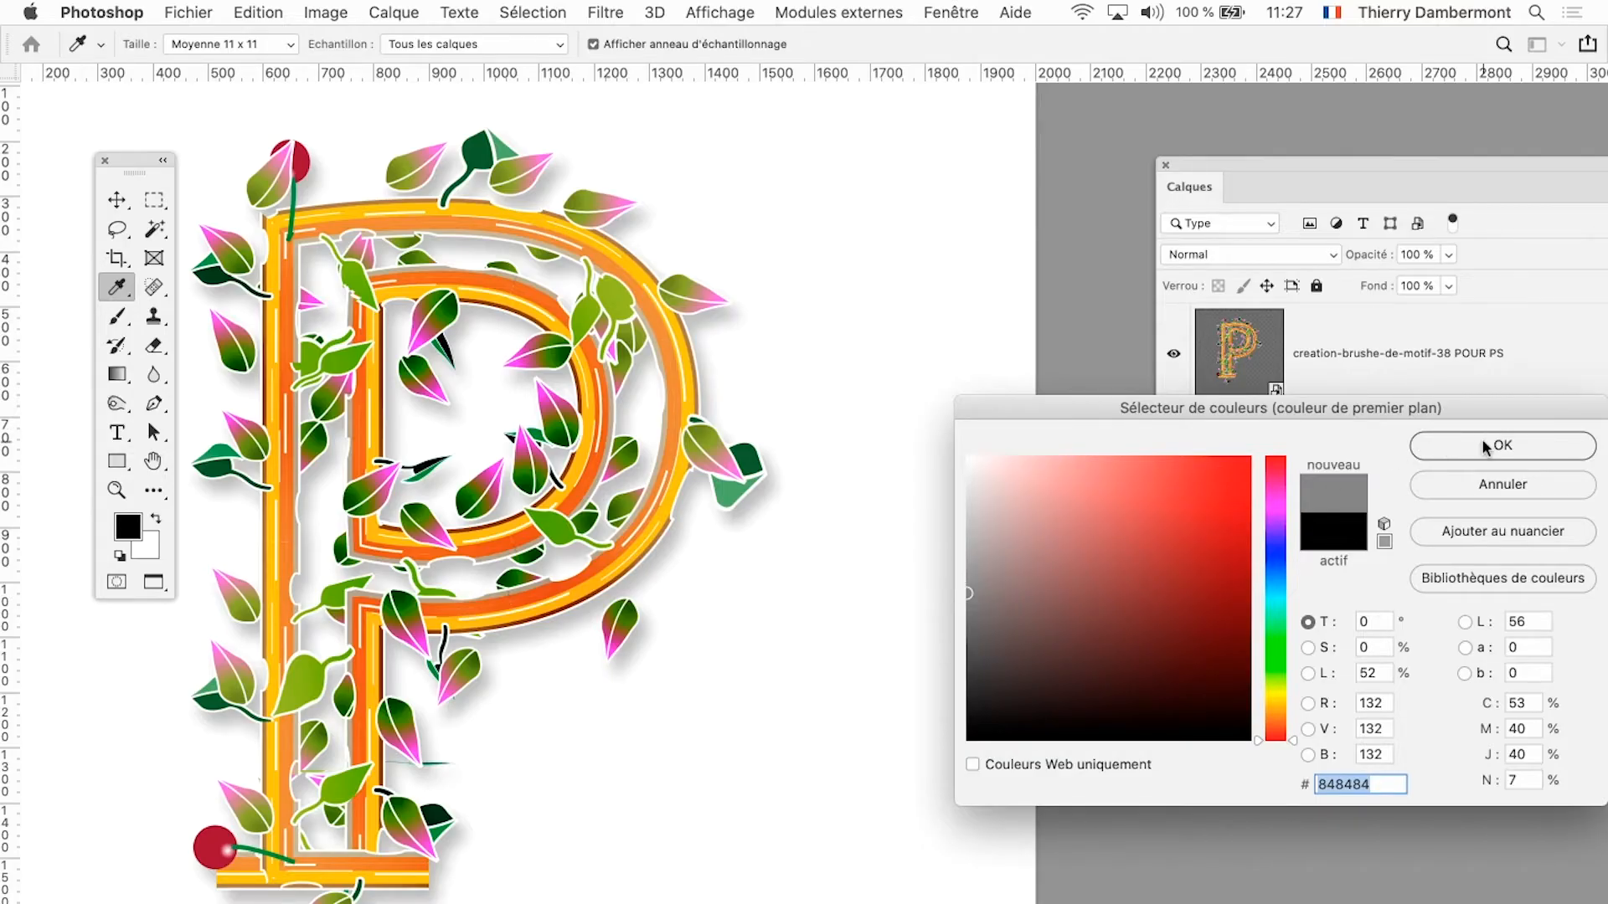
click(1480, 445)
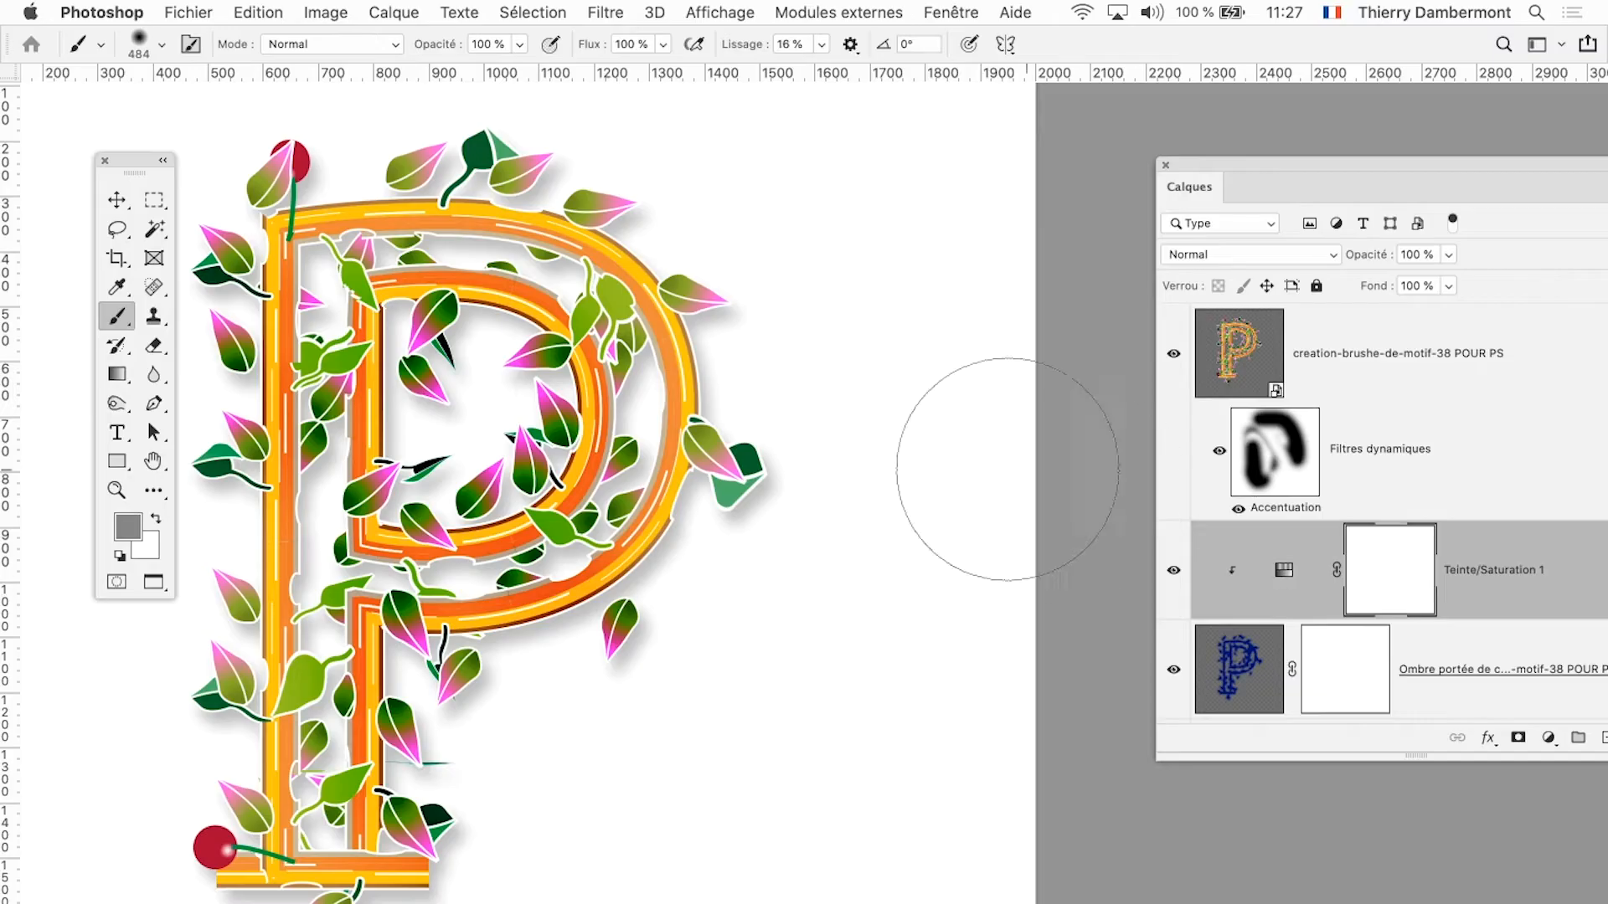
Step: Paint mid-grey on the Teinte/Saturation 1 mask over the shadow beside the P's bowl, lower stem and top curve to partly restore its blue
mouse_move(756, 261)
mouse_down()
mouse_move(679, 618)
mouse_move(578, 748)
mouse_up()
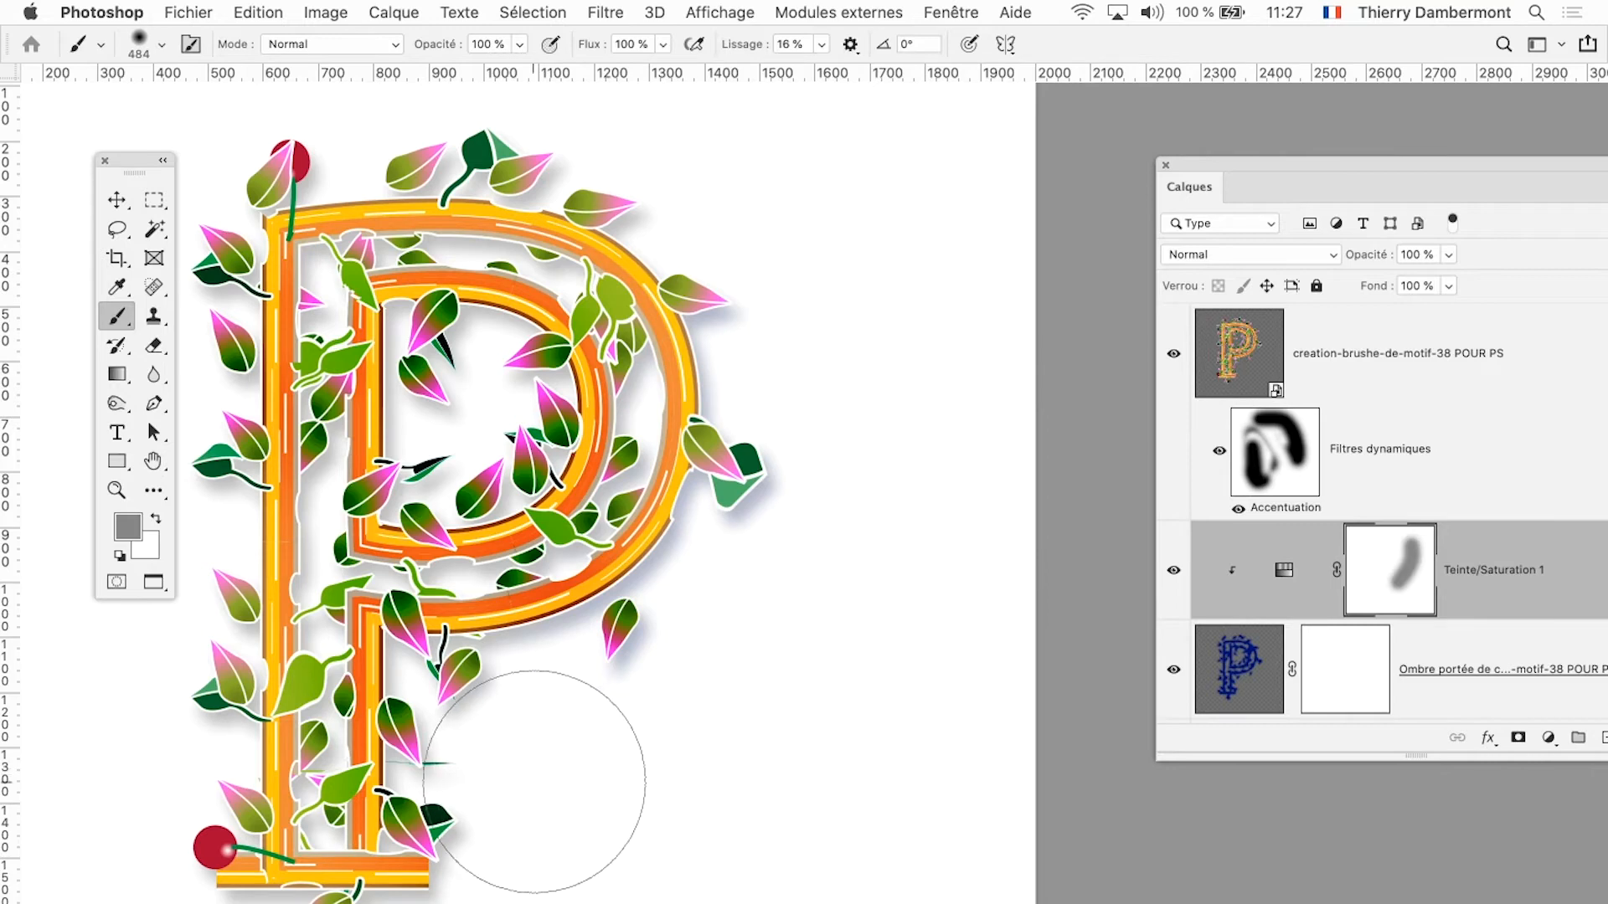
drag(663, 595, 712, 477)
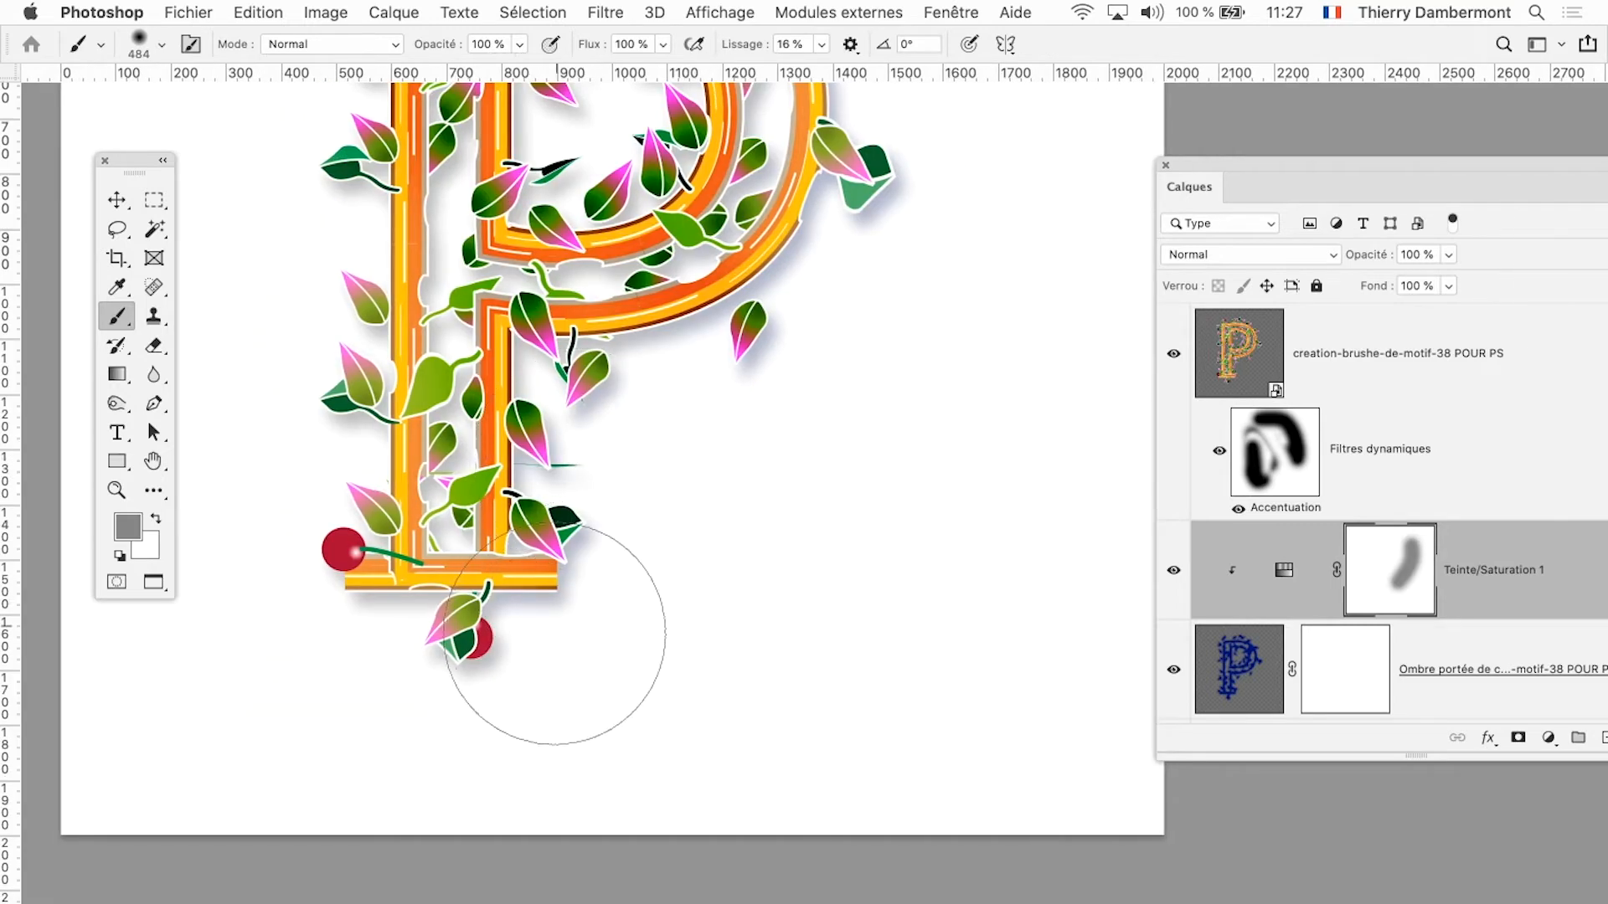
drag(847, 536, 811, 685)
mouse_move(886, 605)
mouse_down()
mouse_move(865, 615)
mouse_move(832, 702)
mouse_up()
drag(618, 701, 829, 704)
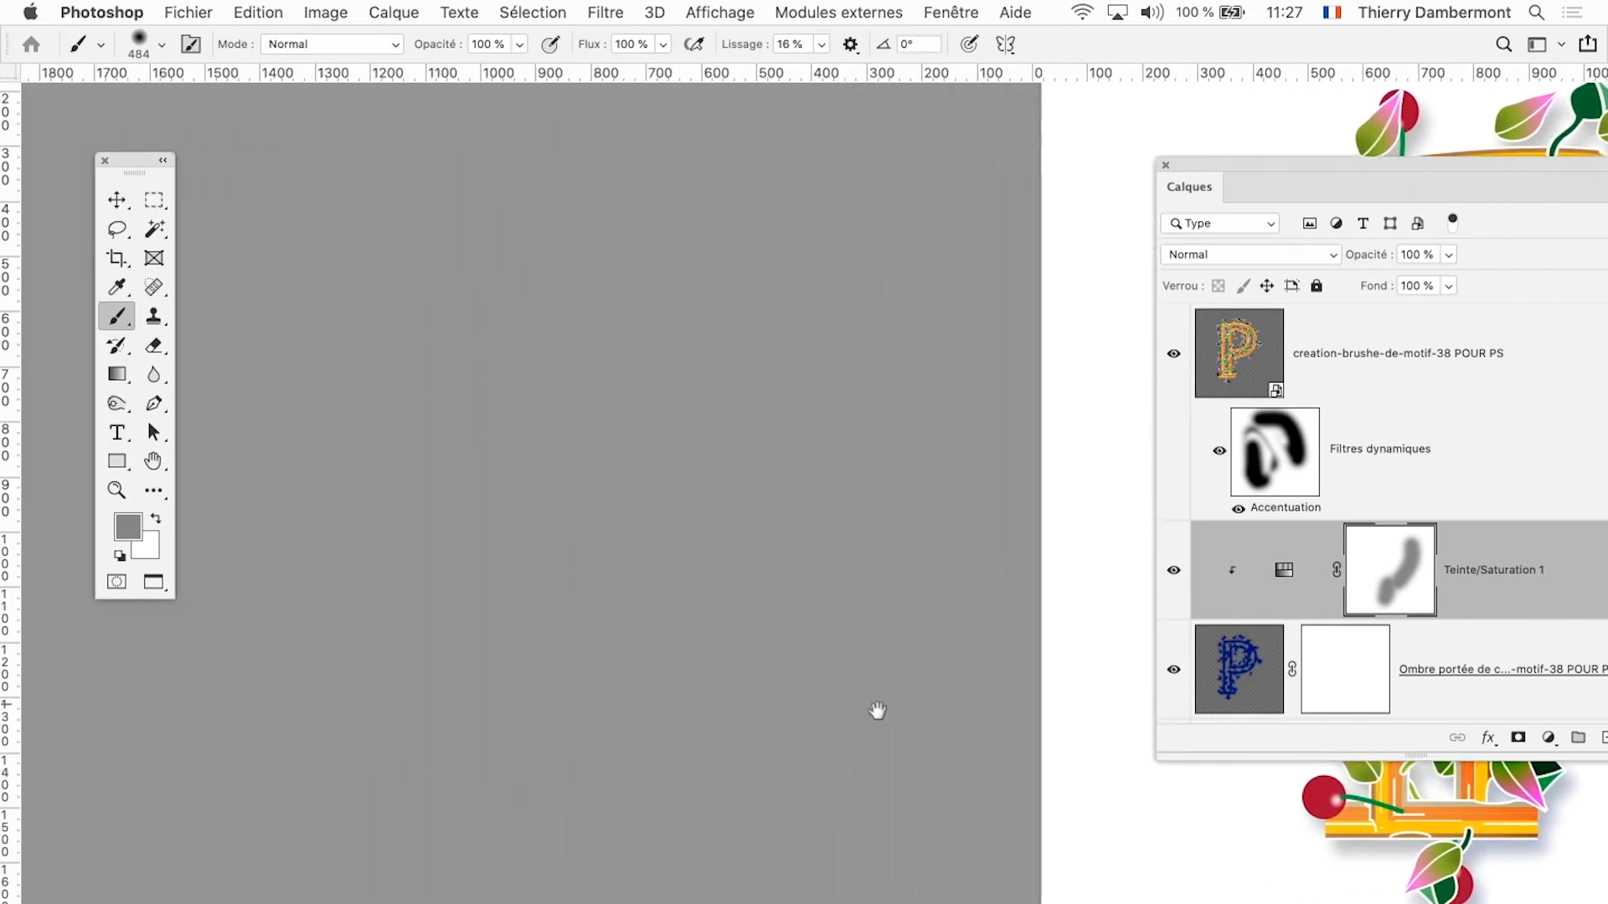
drag(788, 598, 454, 609)
drag(714, 611, 351, 650)
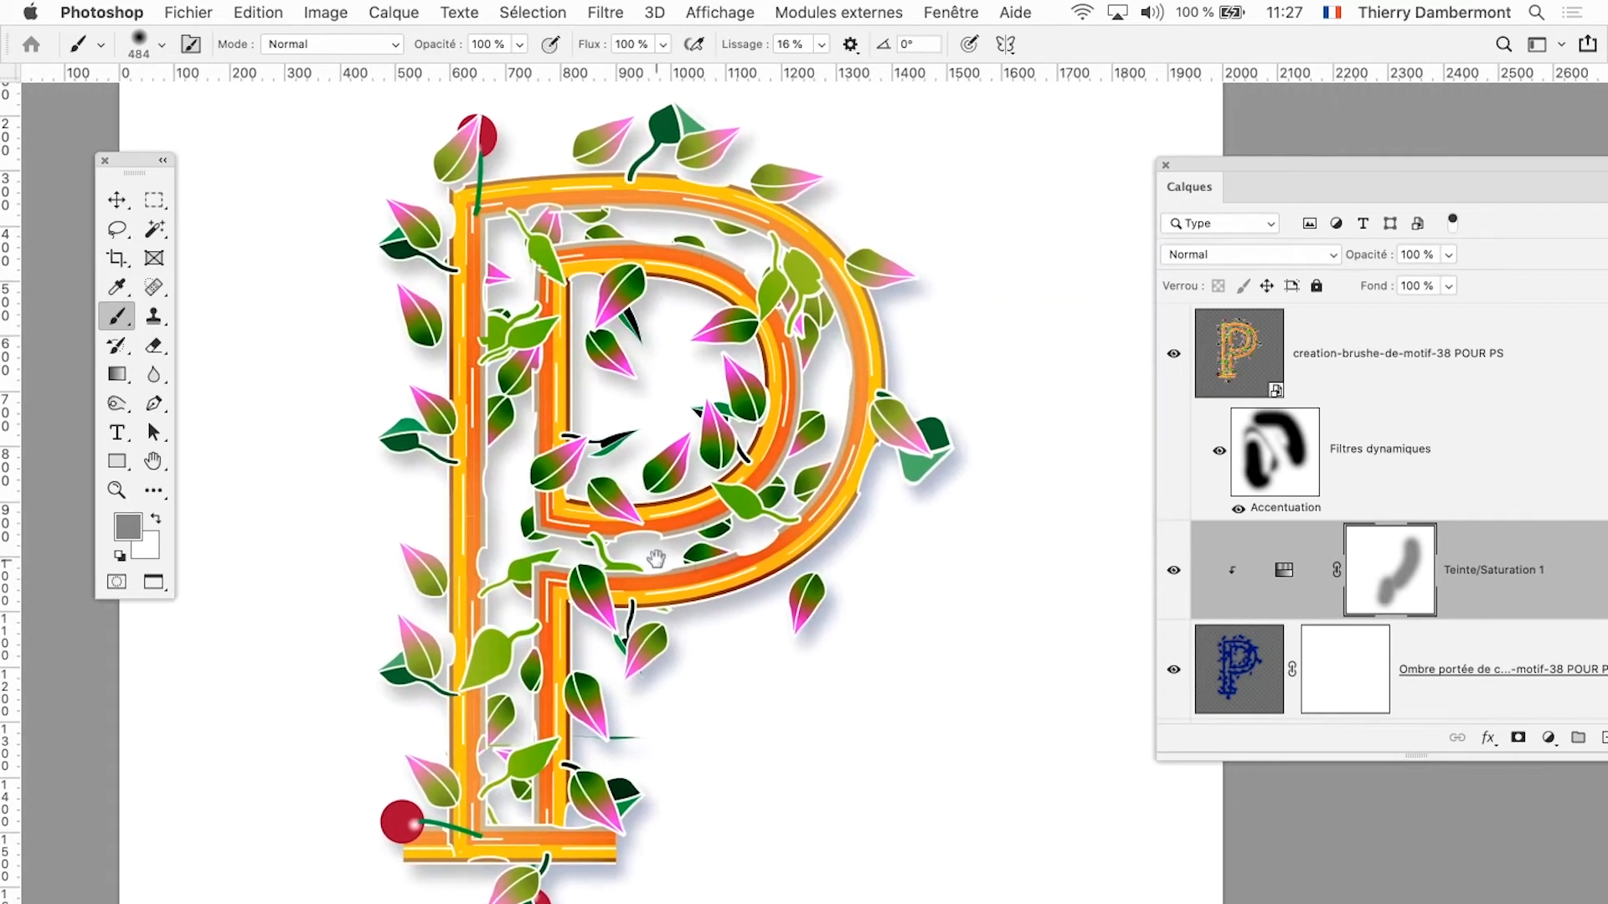
drag(657, 556, 629, 604)
mouse_move(829, 359)
mouse_down()
mouse_move(793, 306)
mouse_move(621, 193)
mouse_up()
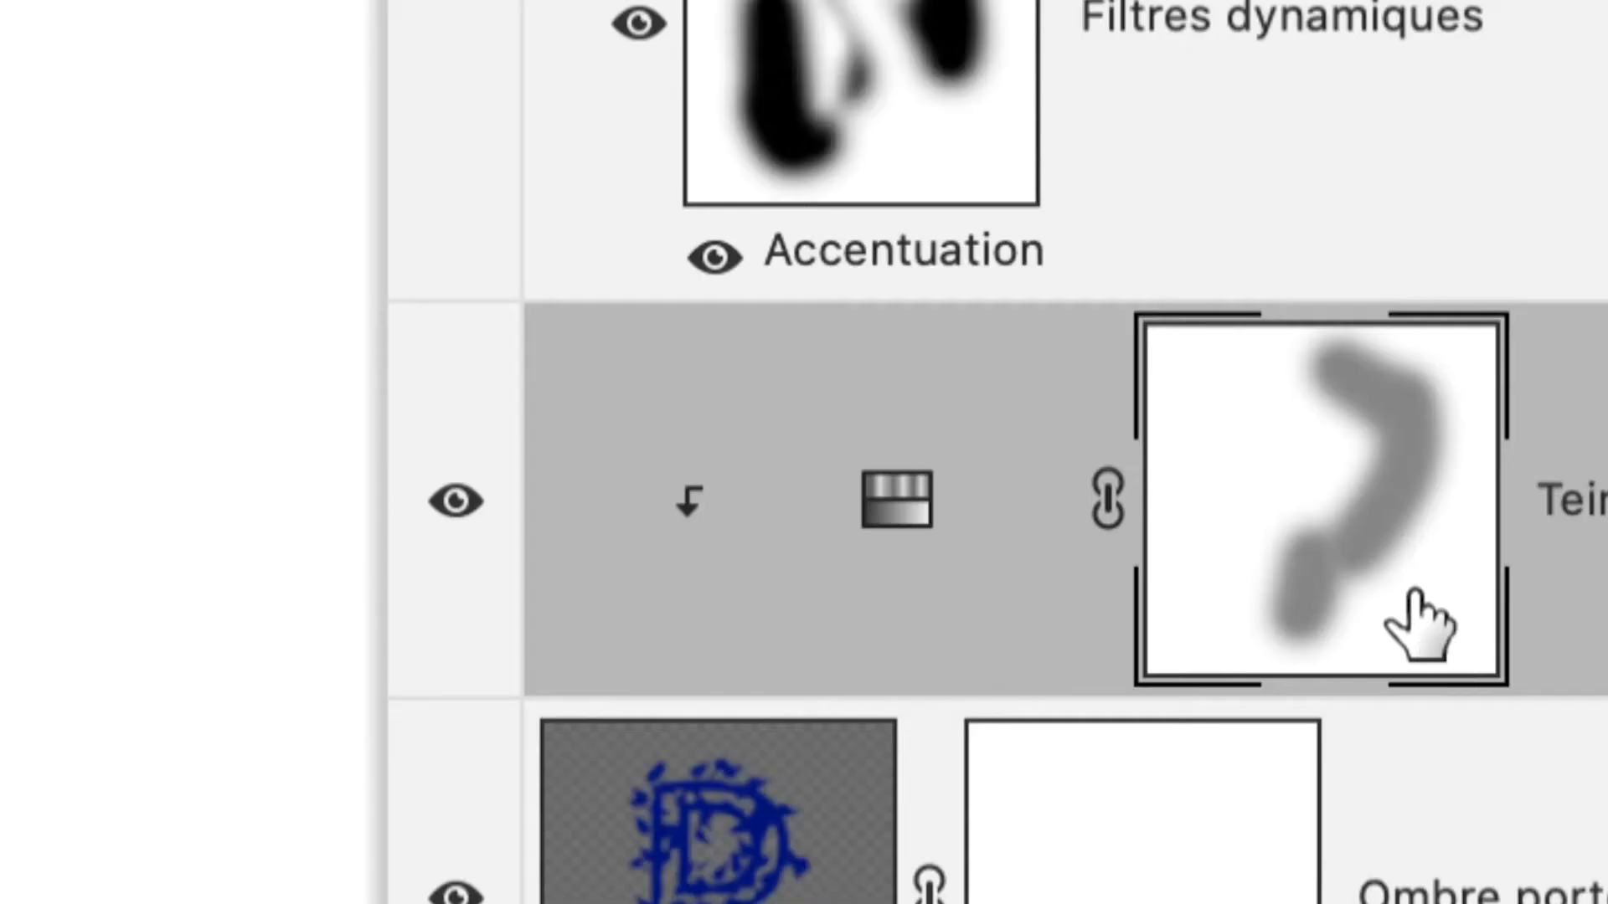
drag(1420, 603, 1357, 630)
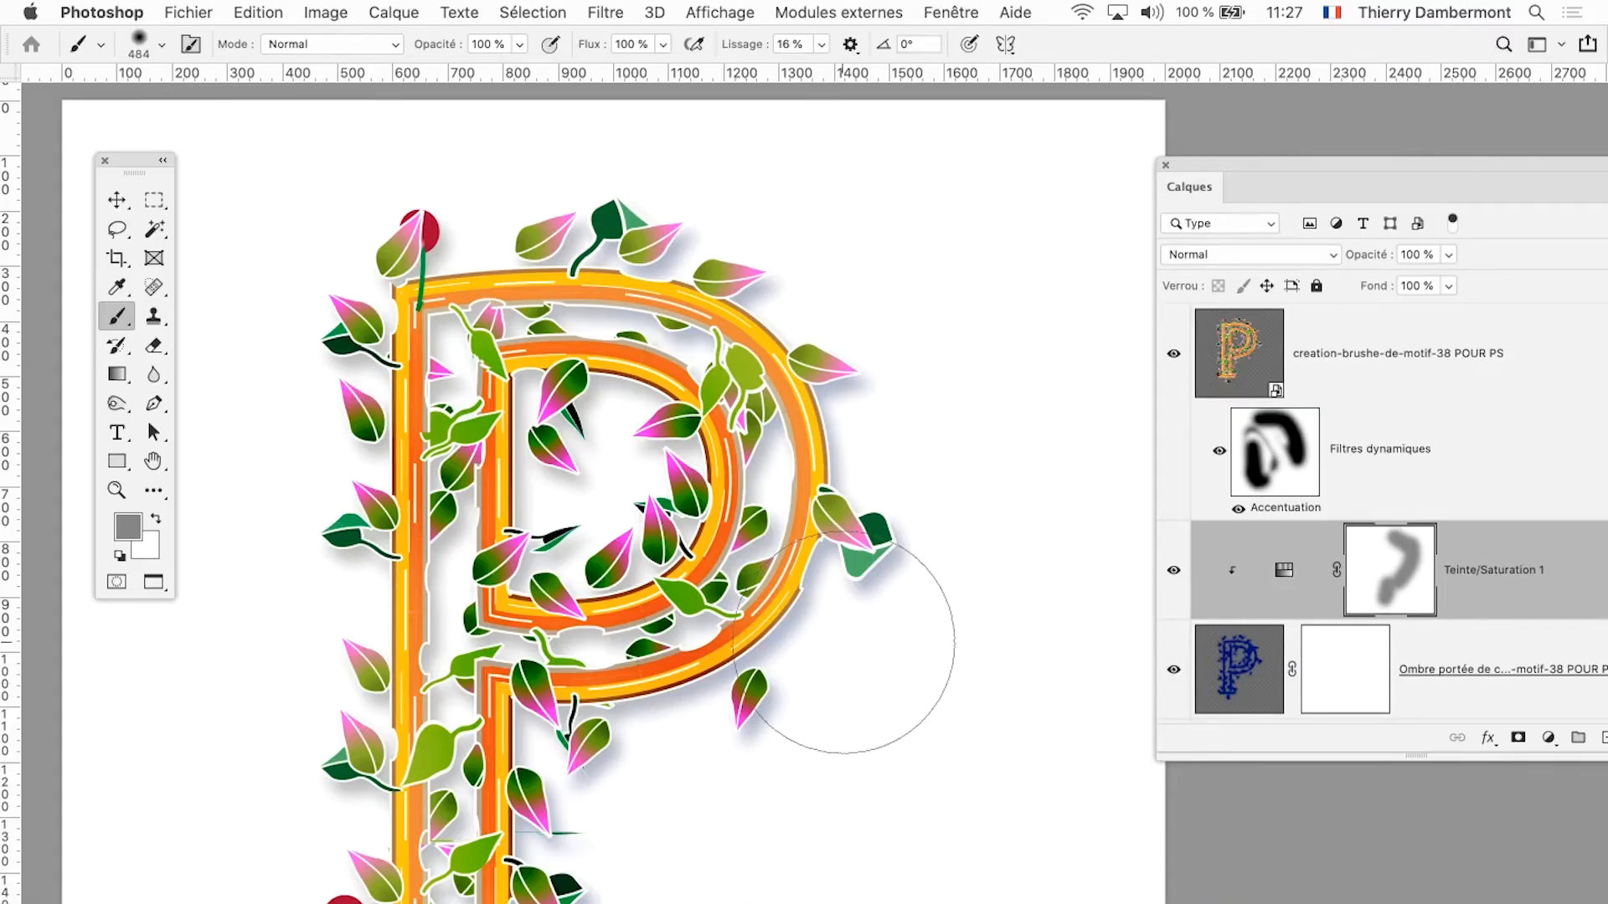
scroll(829, 635, up, 2)
mouse_move(532, 618)
mouse_down()
mouse_move(935, 623)
mouse_move(609, 624)
mouse_up()
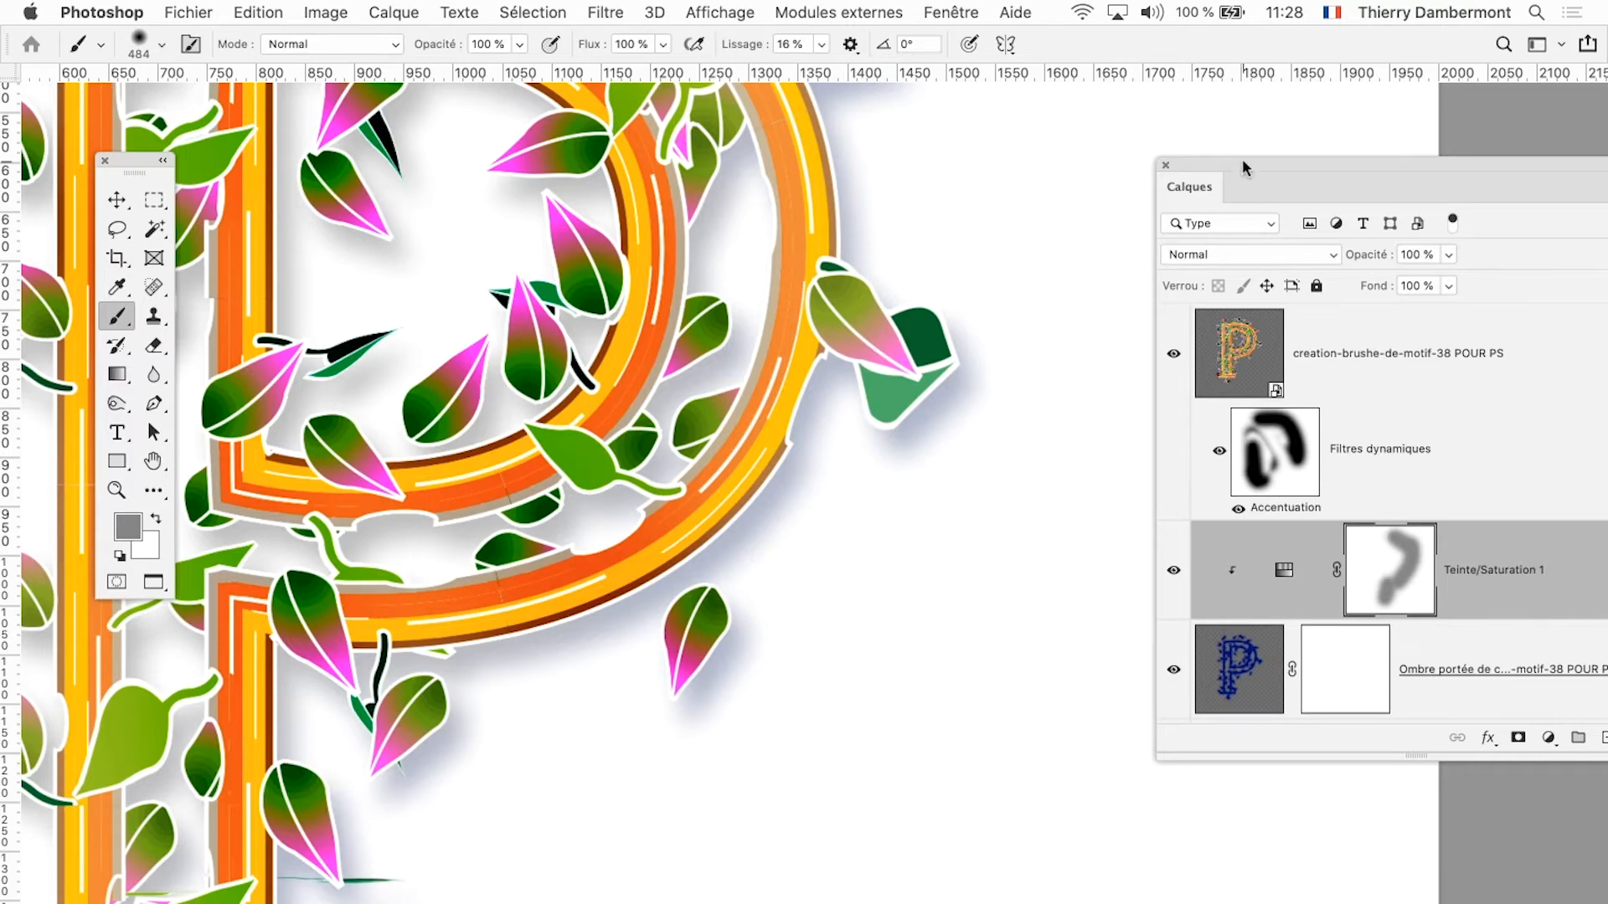
Step: Add a Biseautage & estampage layer style to the creation-brushe-de-motif-38 POUR PS layer
drag(1243, 167, 909, 164)
click(1056, 366)
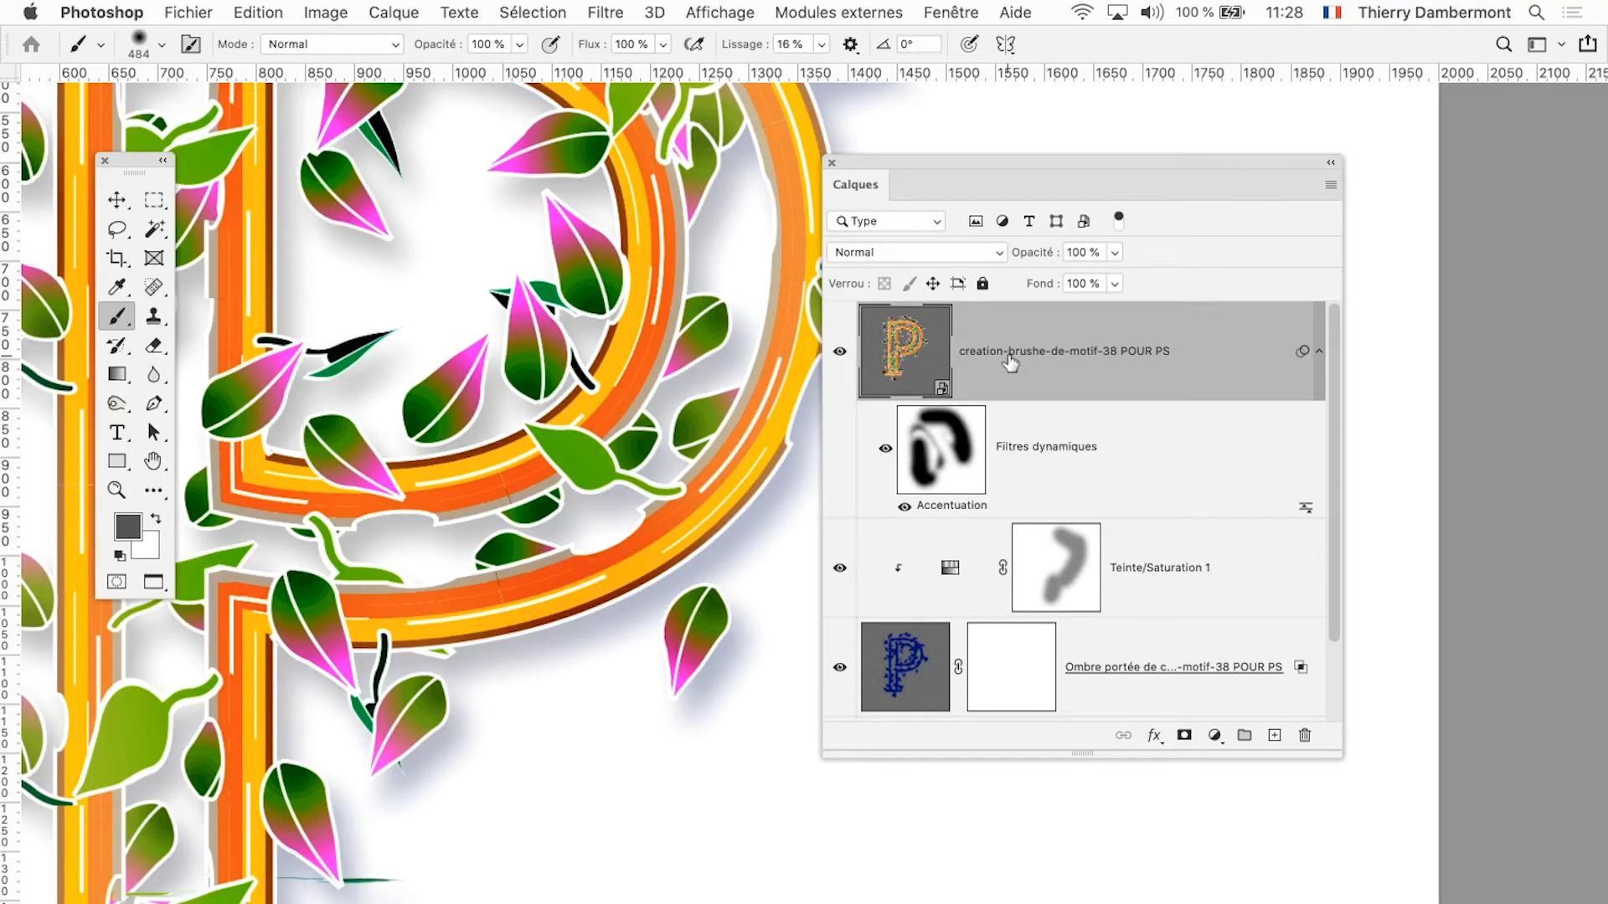
scroll(664, 508, down, 3)
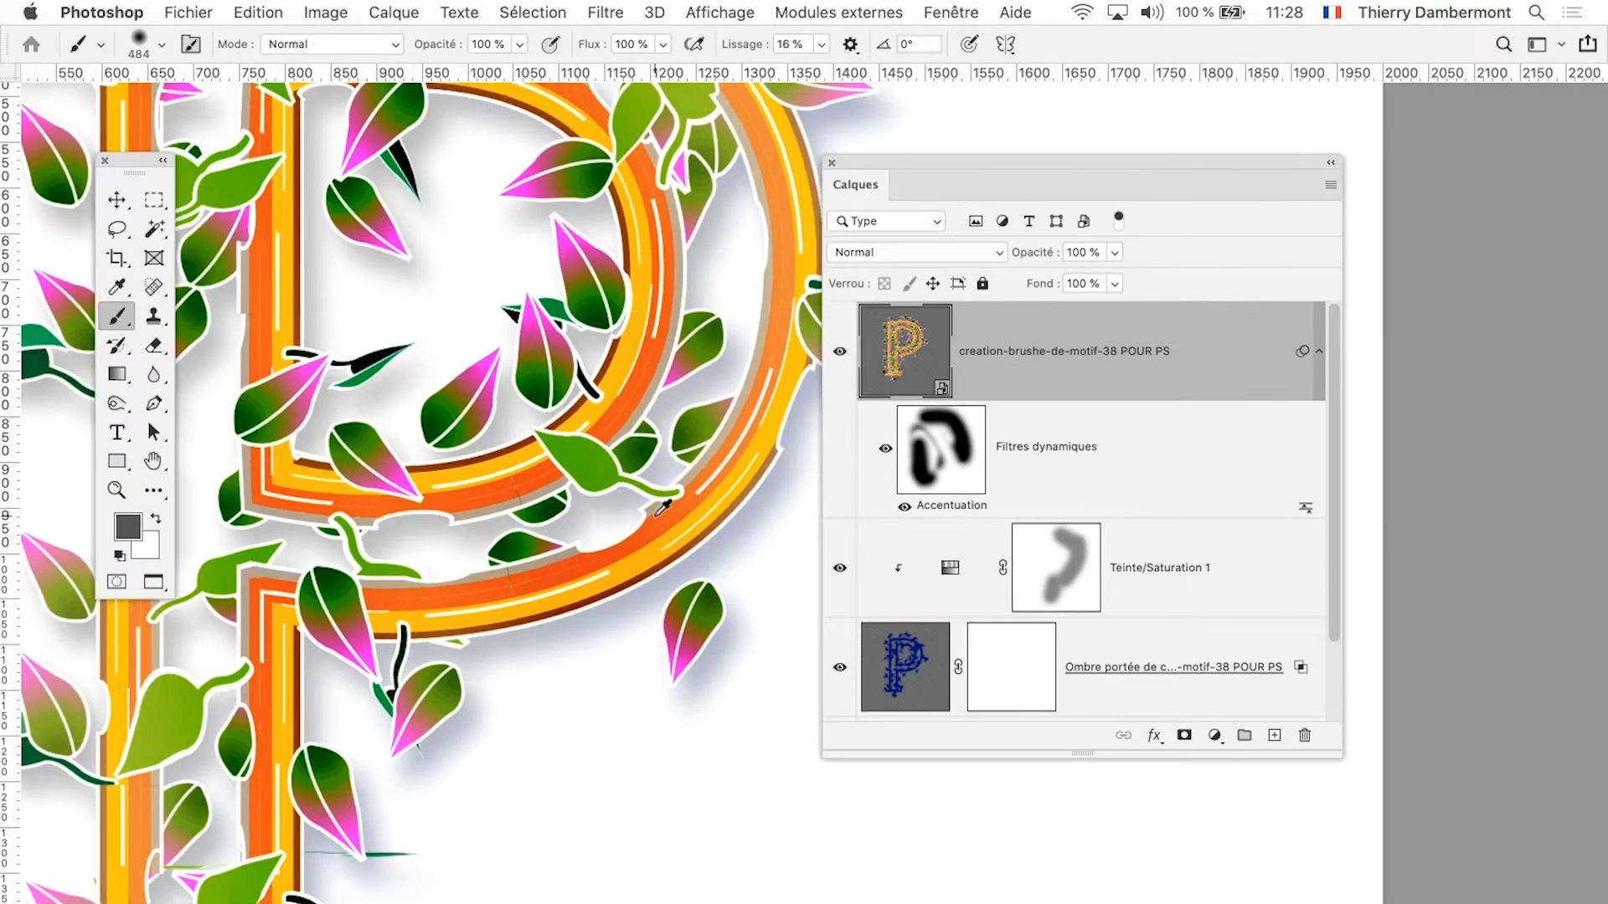
scroll(663, 507, down, 5)
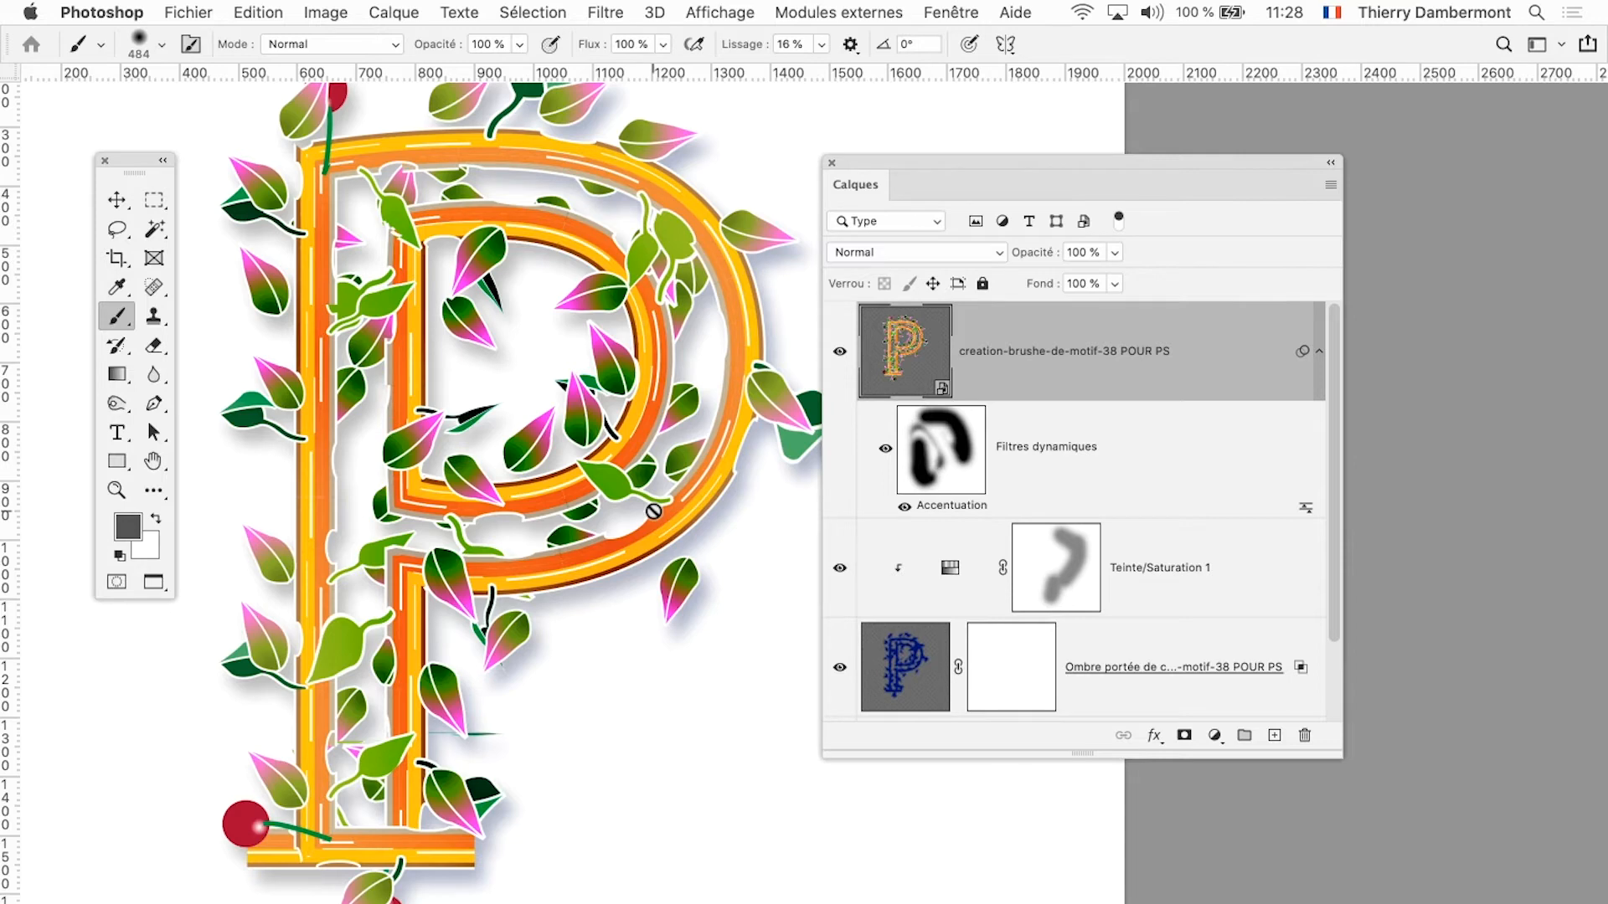
drag(987, 155, 1138, 106)
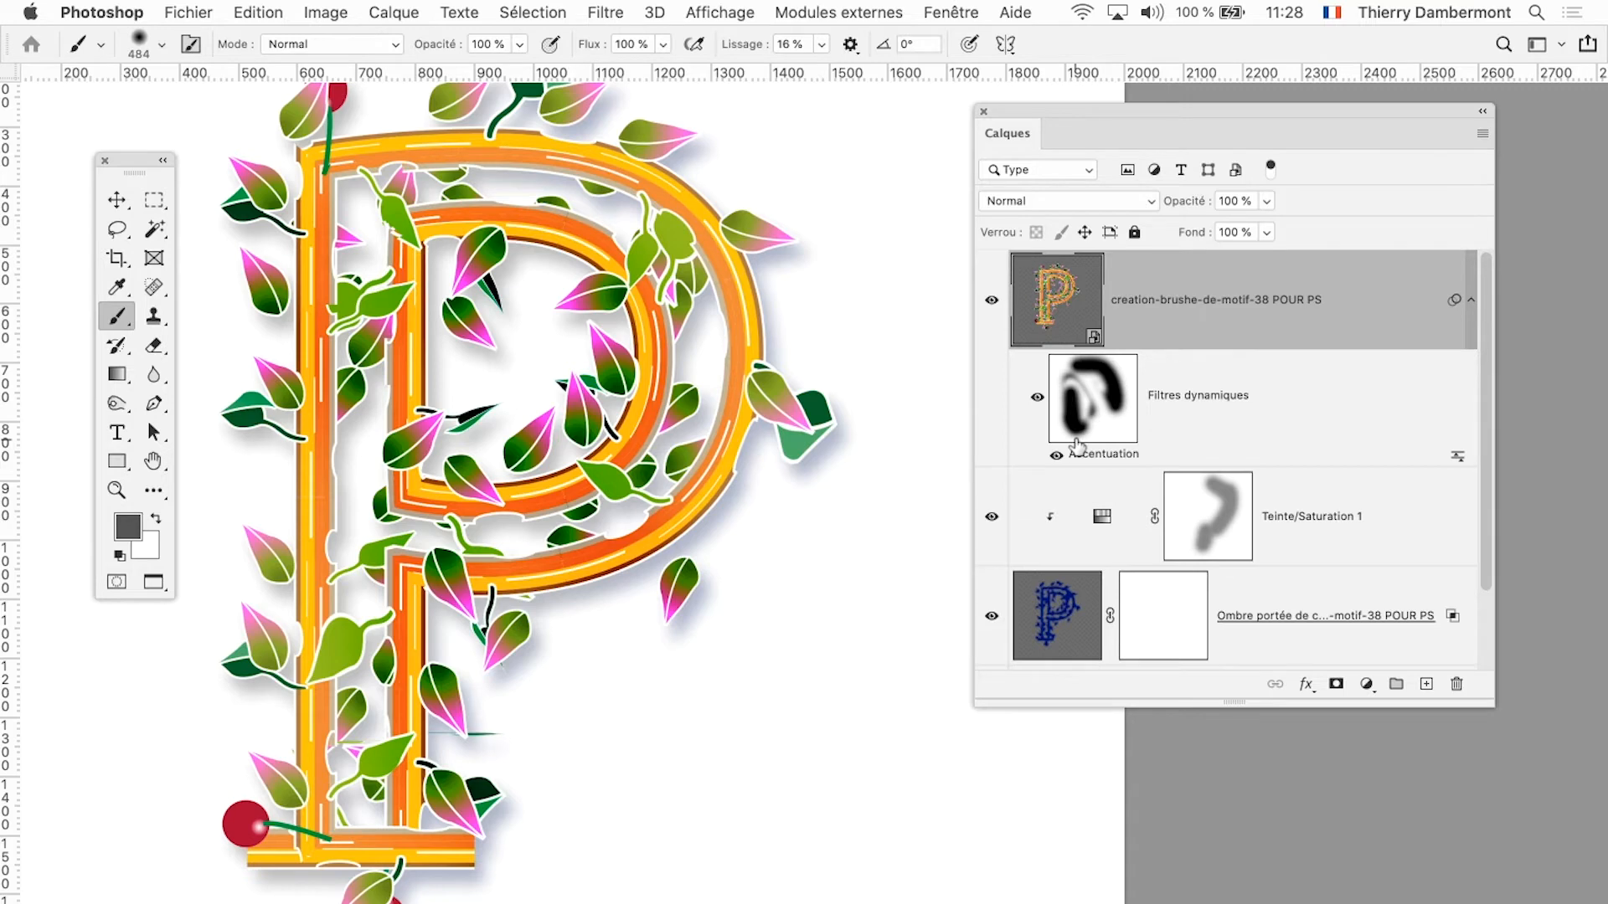
click(394, 11)
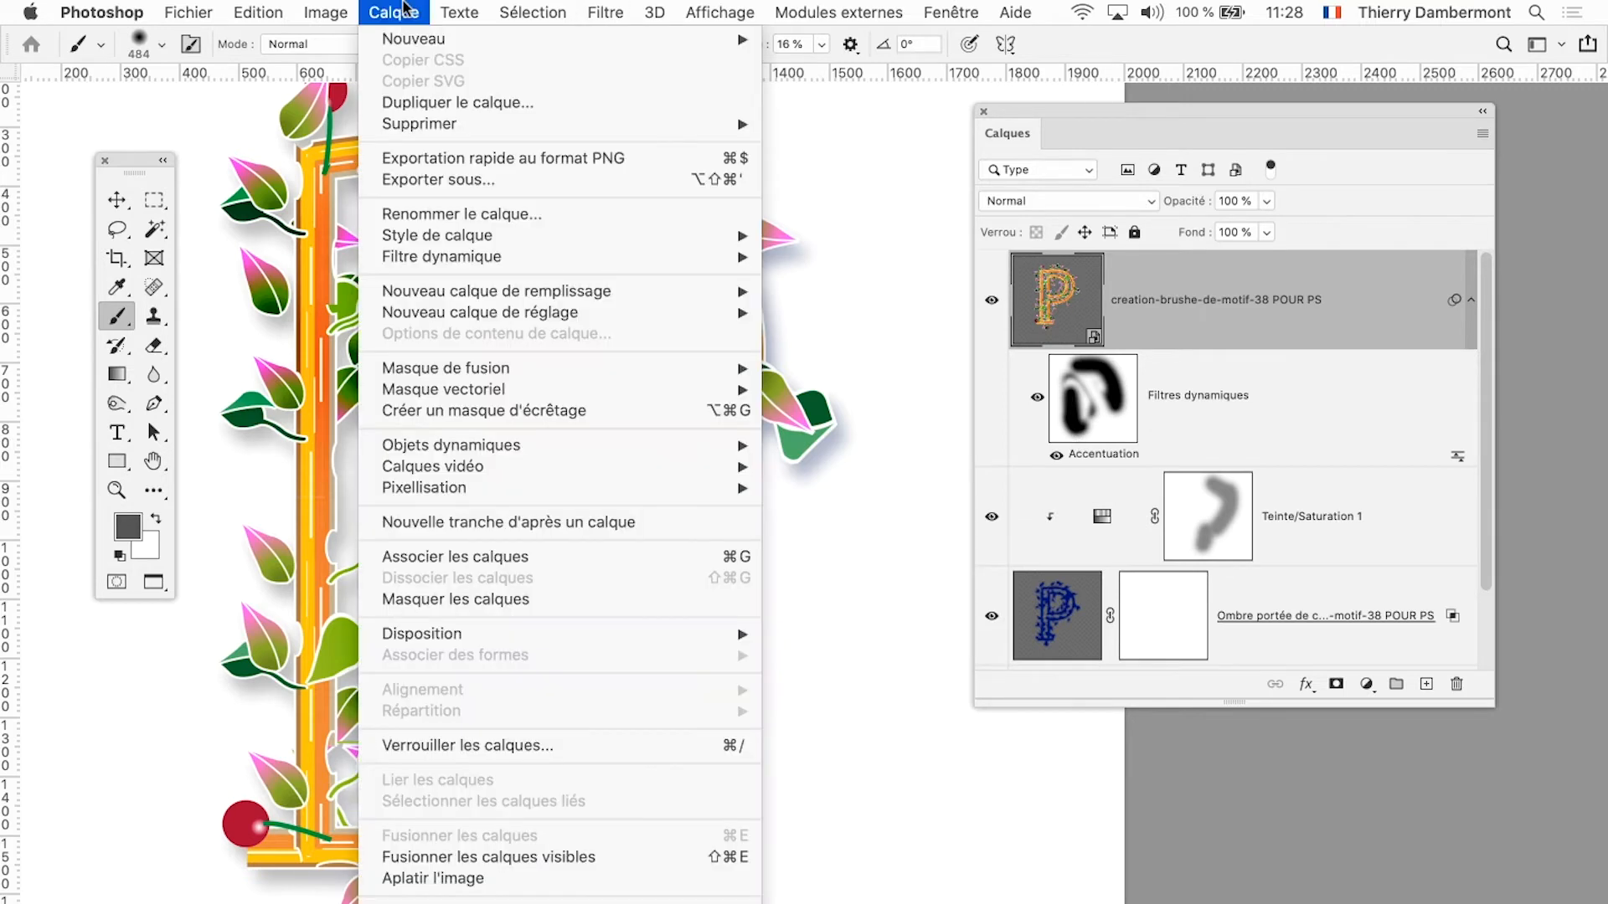
mouse_move(416, 246)
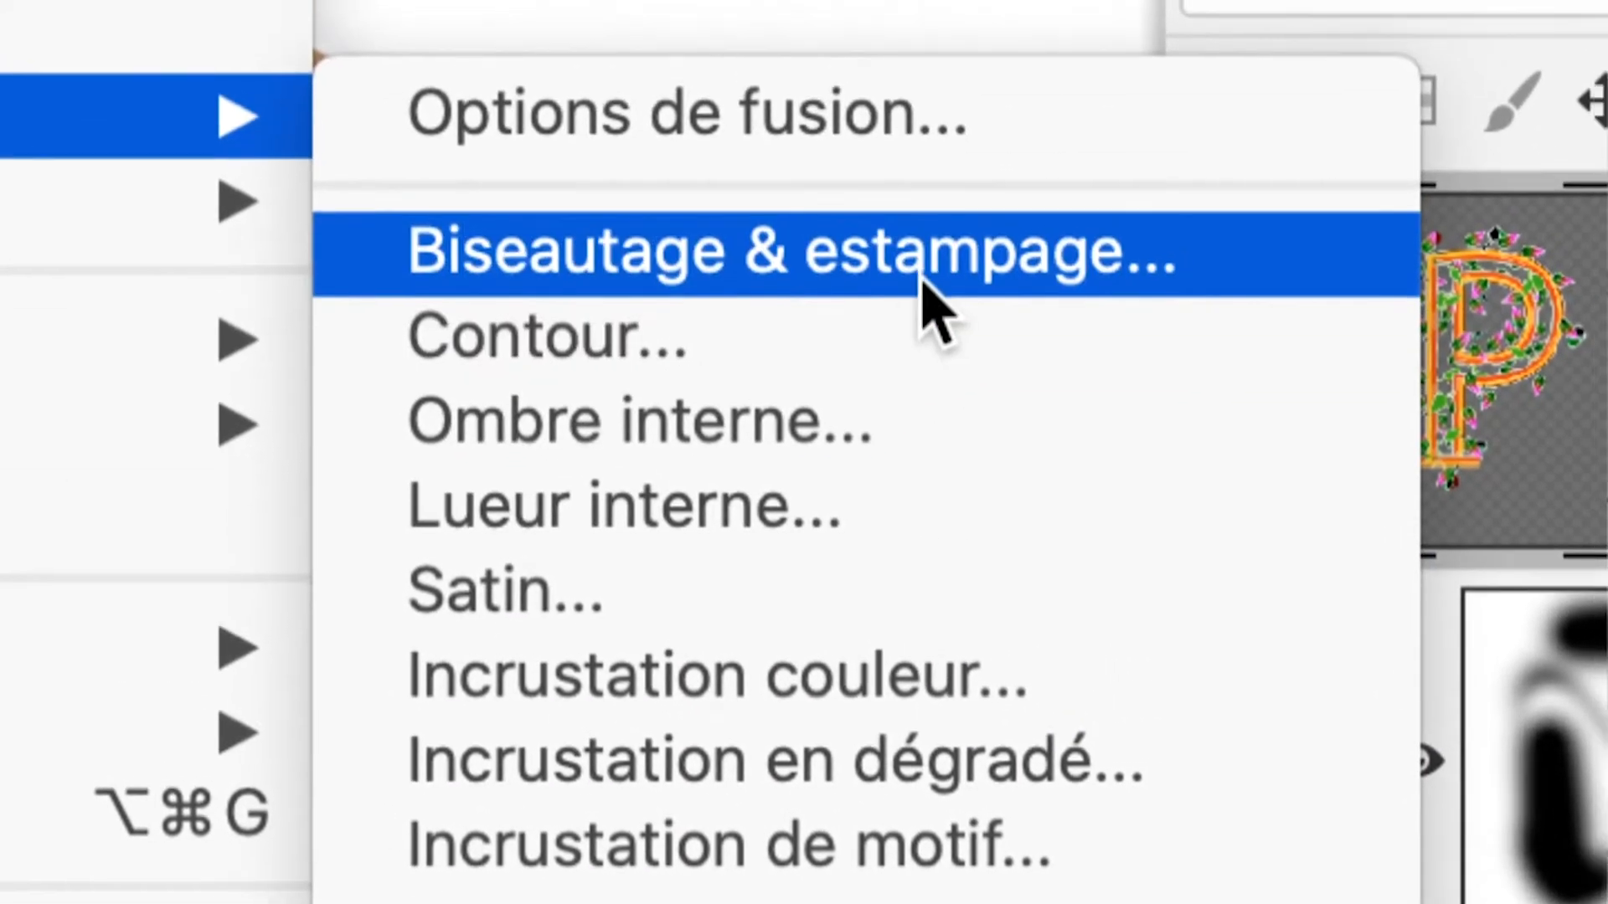
click(923, 280)
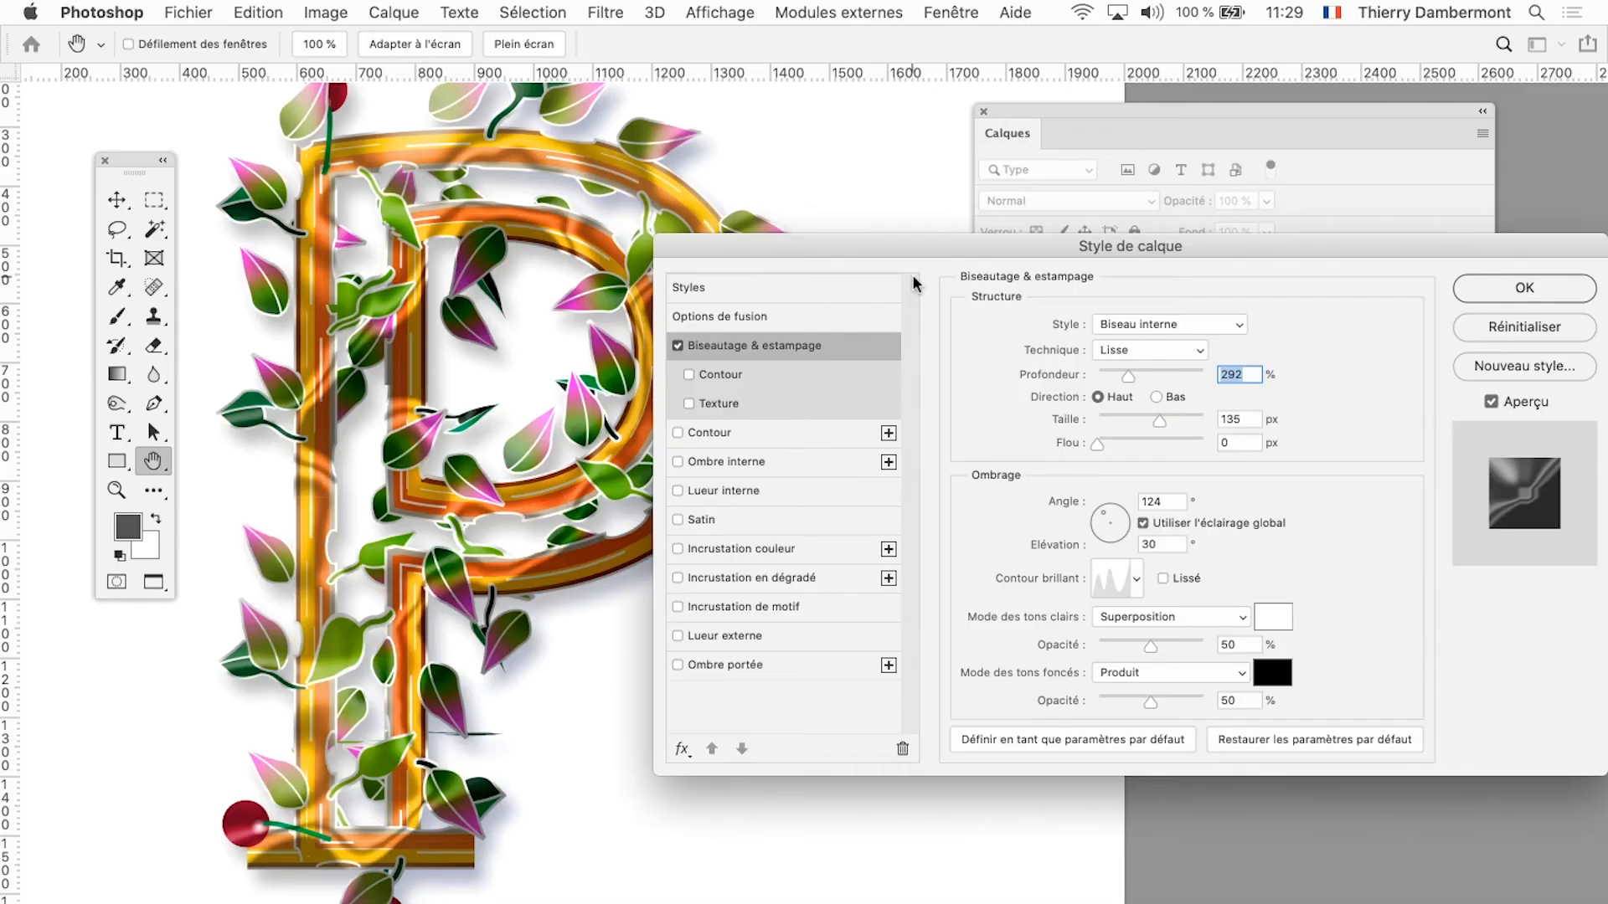
drag(887, 259, 1004, 149)
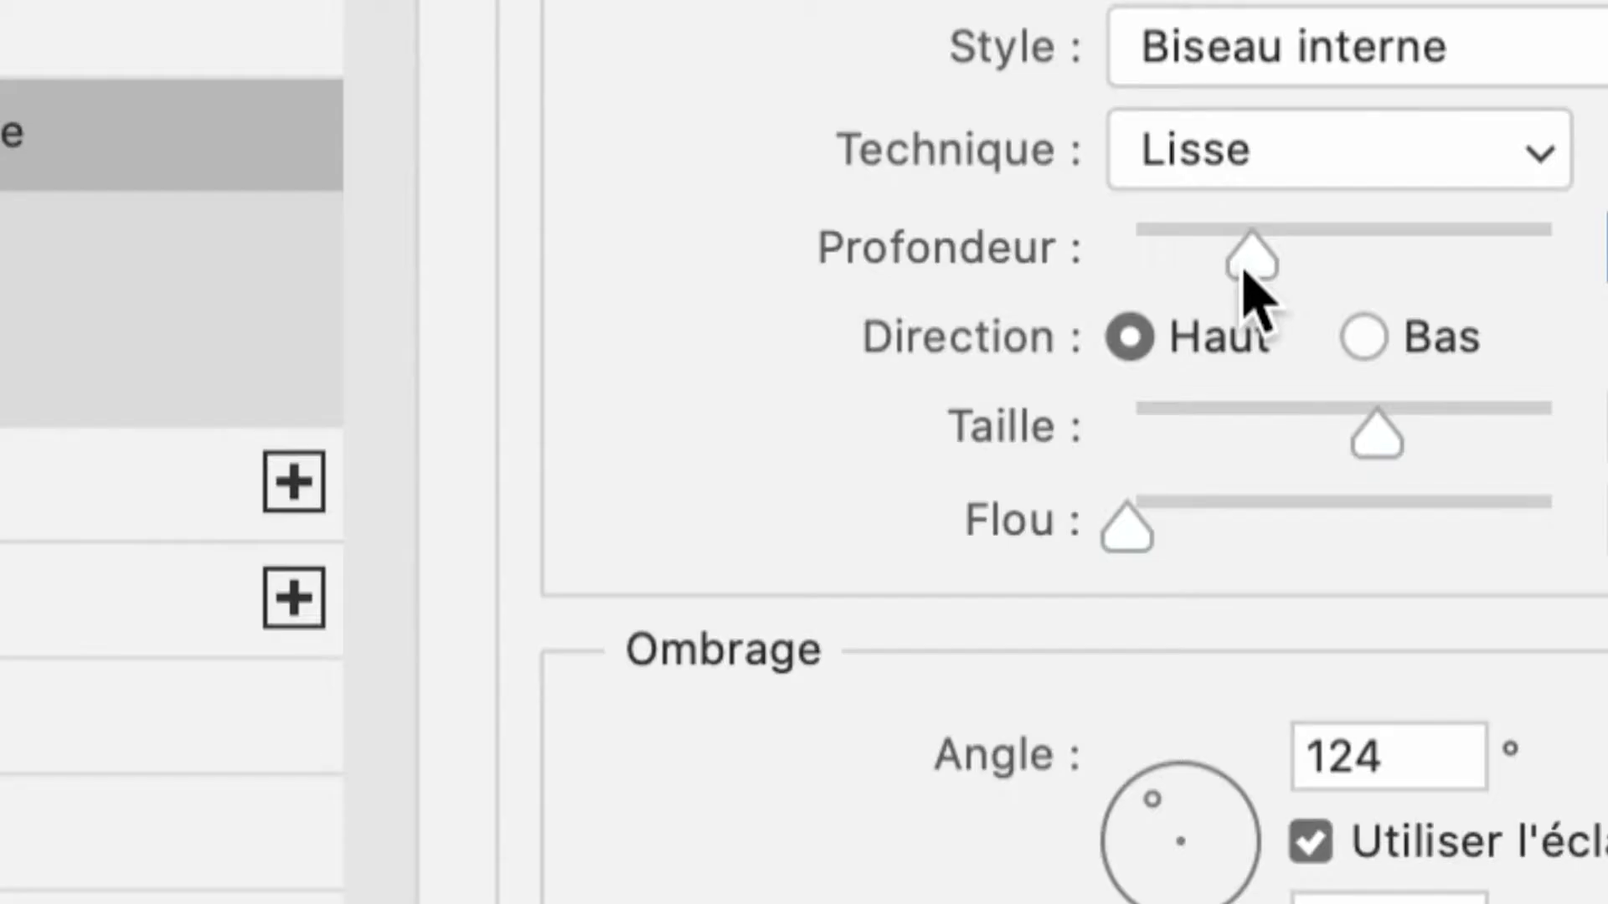
Step: Set the inner bevel's Profondeur to 74 %, Taille to 13 px and Technique to Ciselage marqué
drag(1247, 260, 1158, 245)
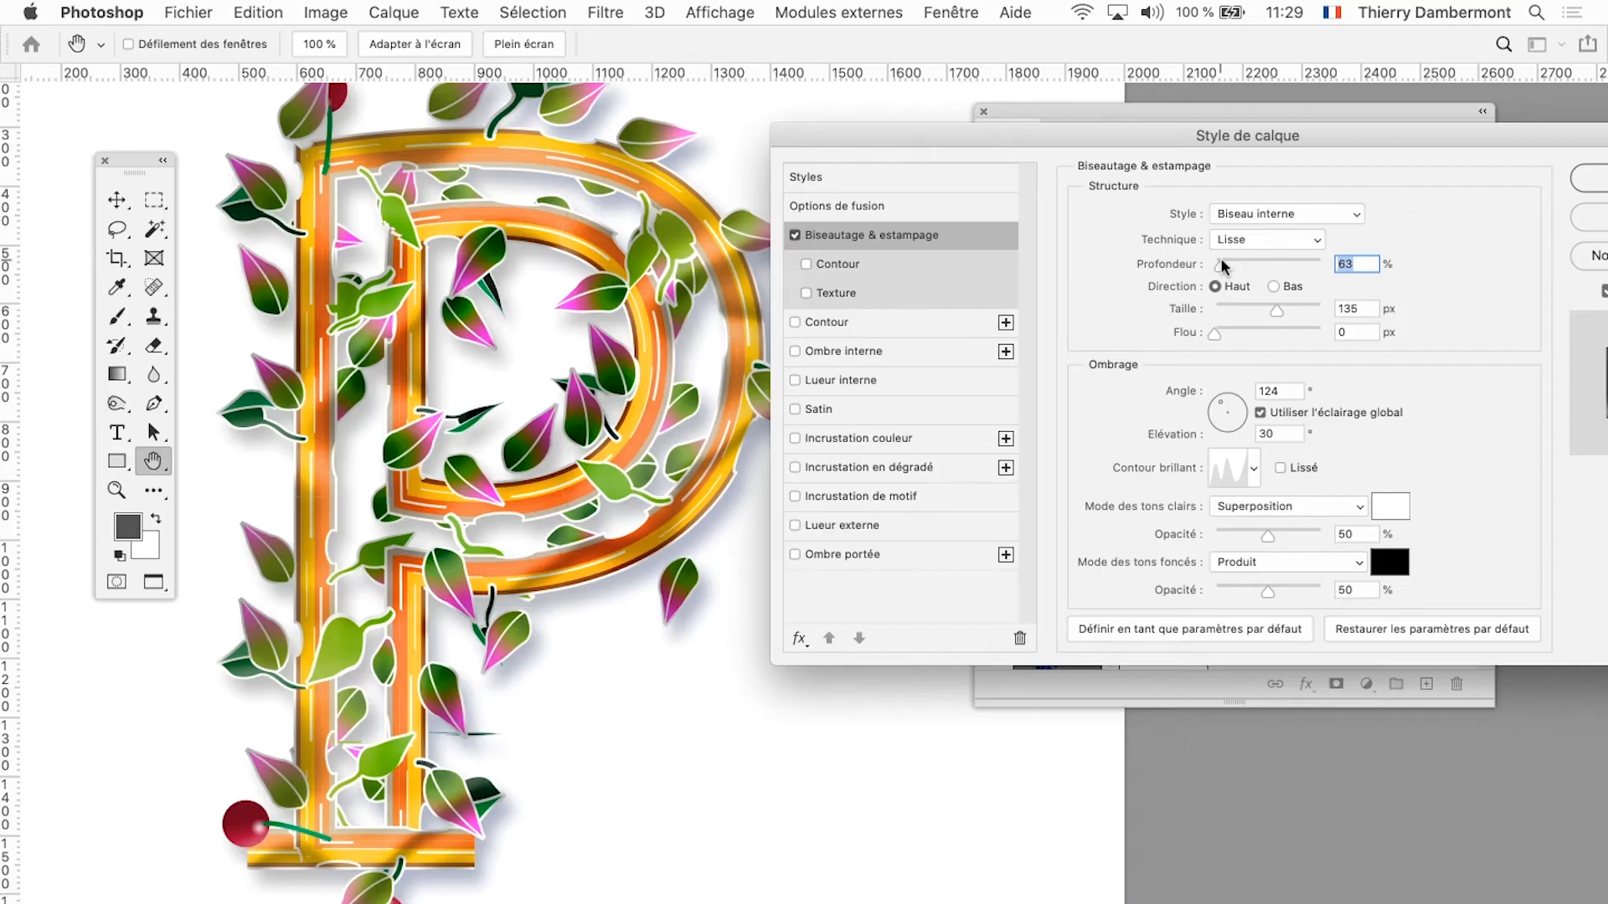
drag(1228, 300, 1221, 268)
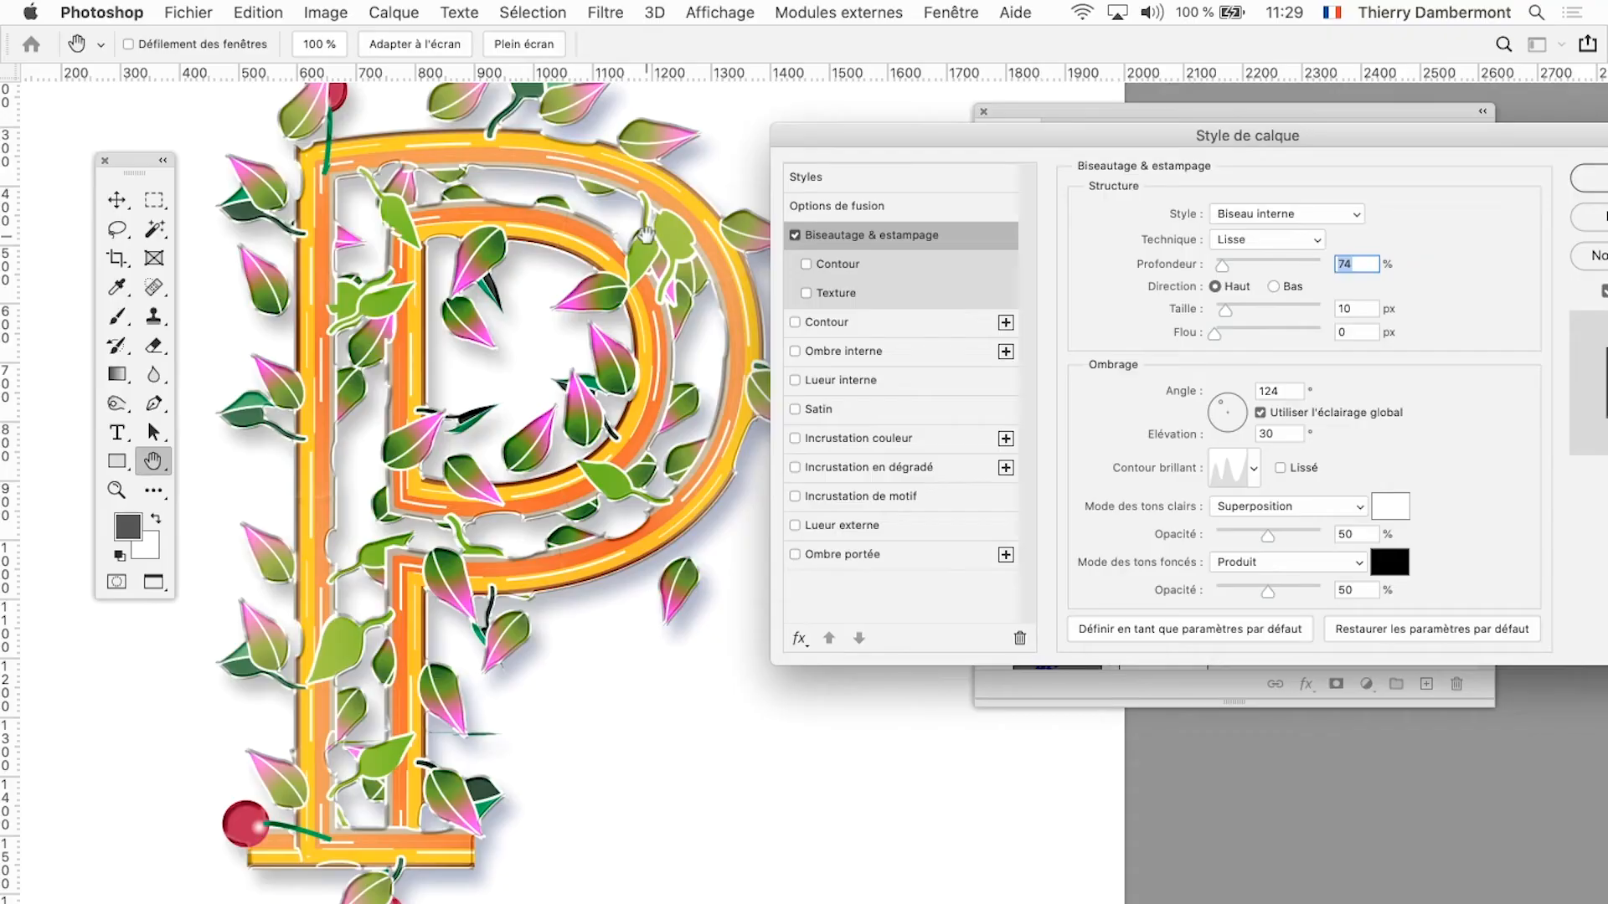
drag(1083, 138, 1073, 246)
click(1215, 416)
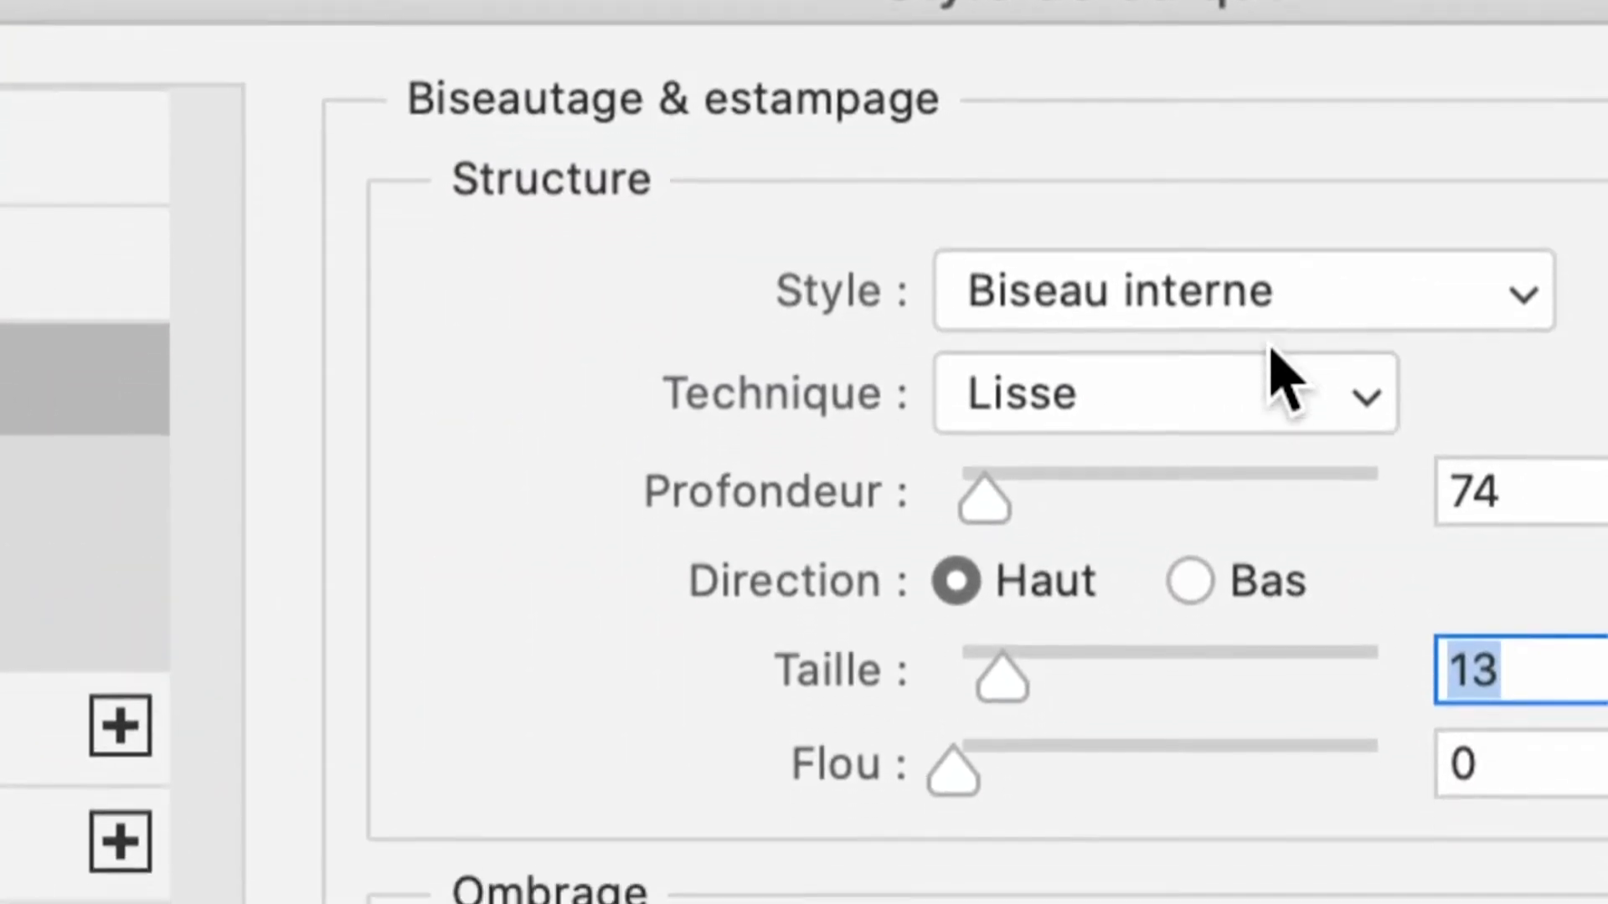
click(1306, 398)
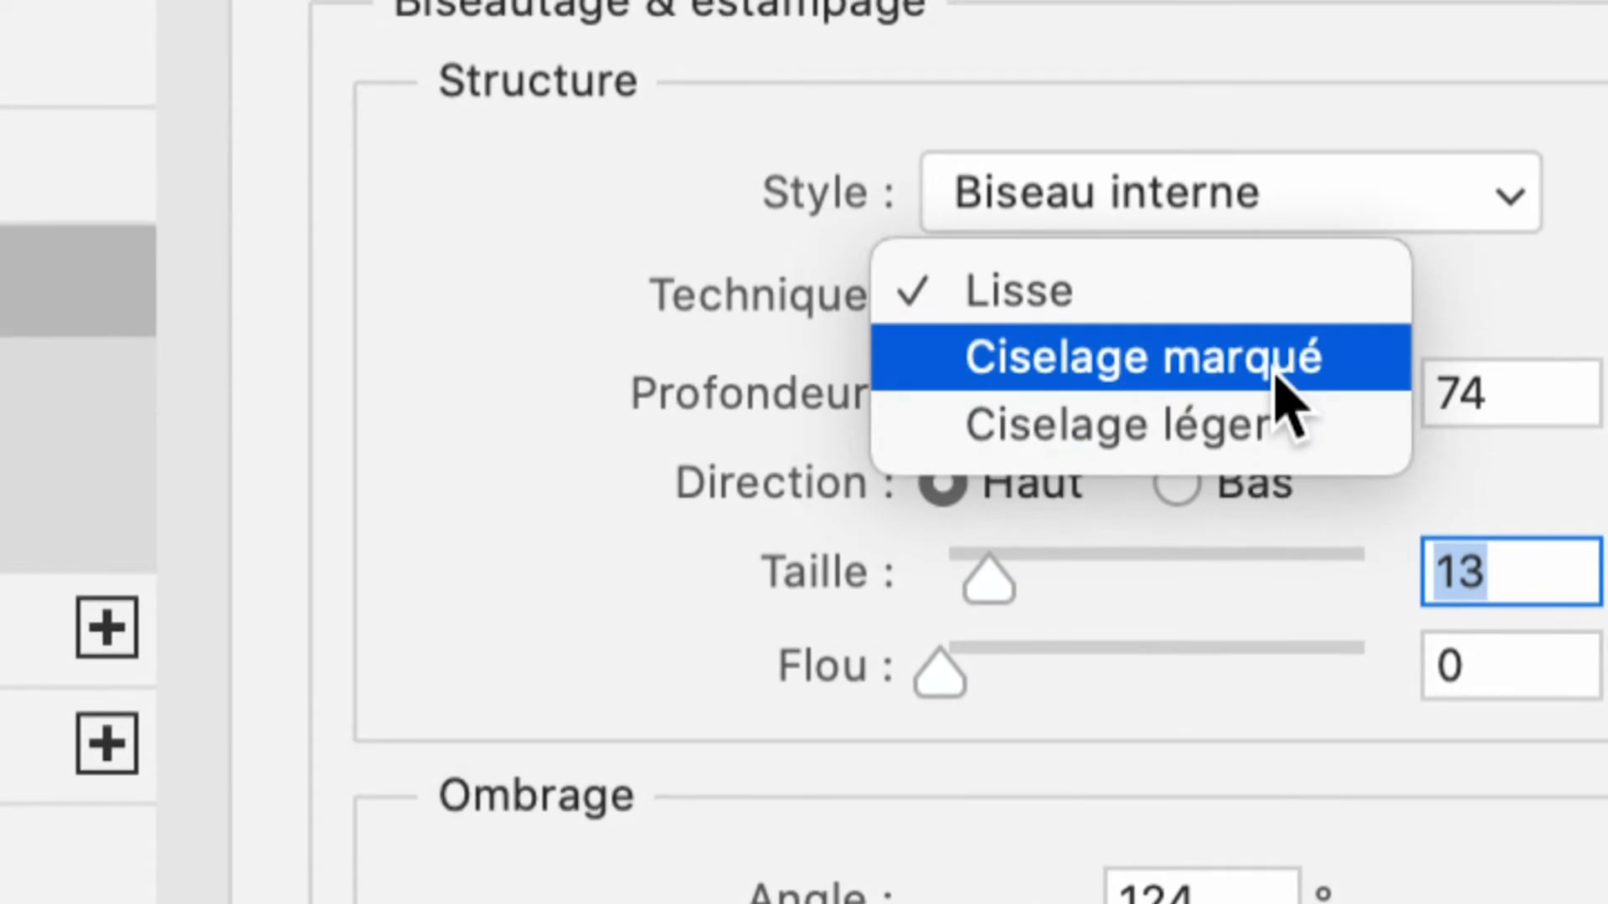
click(1289, 354)
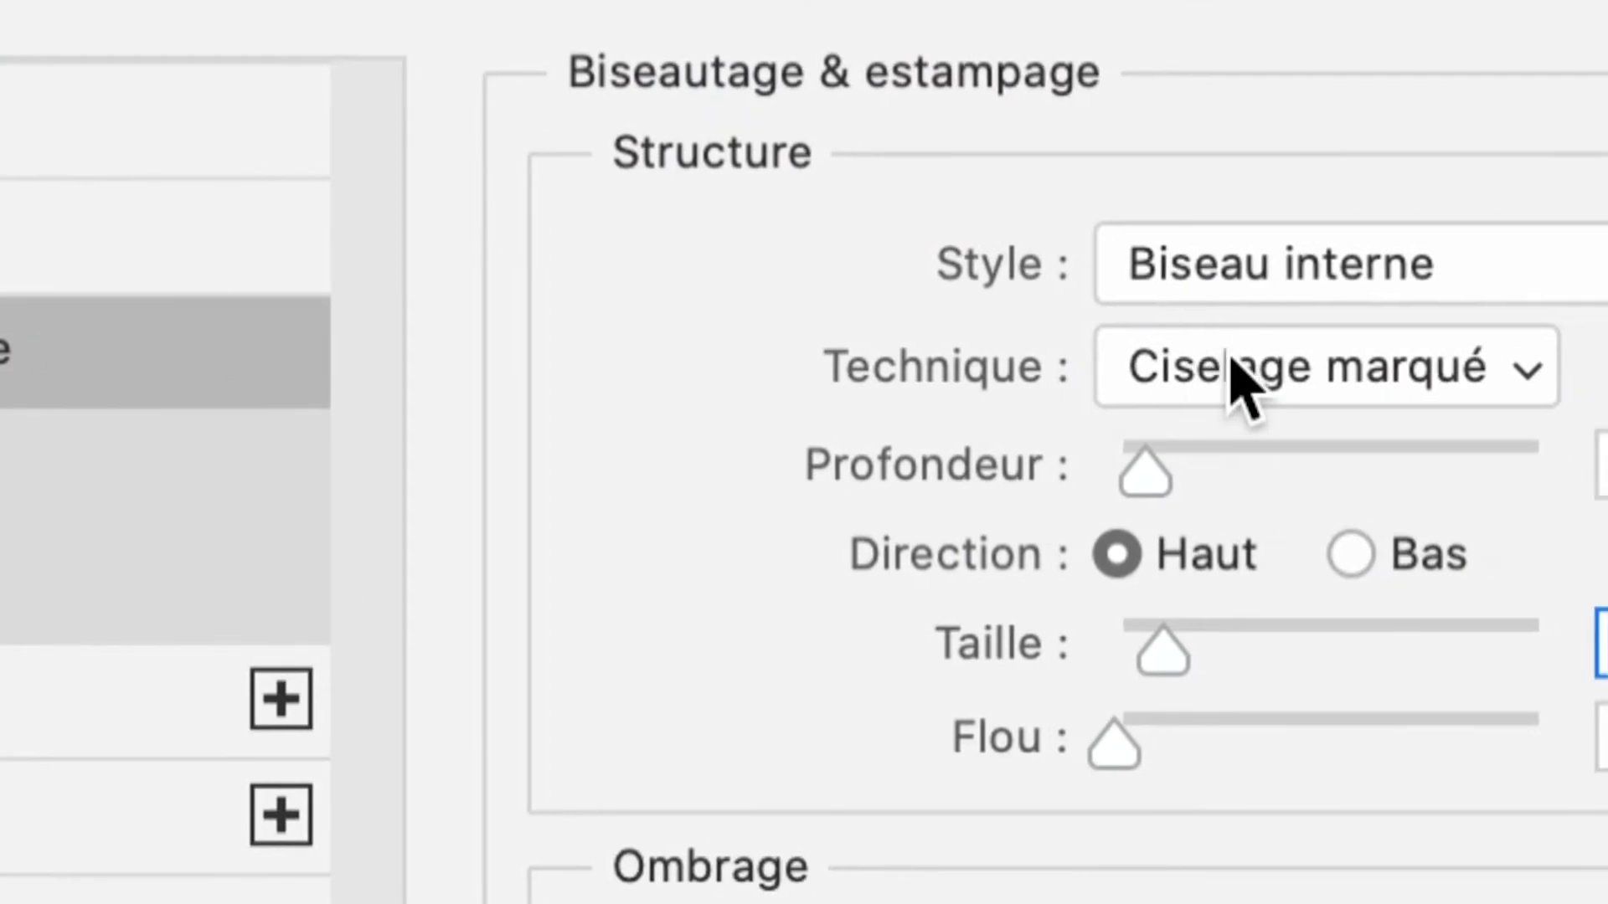
Step: Set the inner bevel's Technique to Lisse
click(1574, 448)
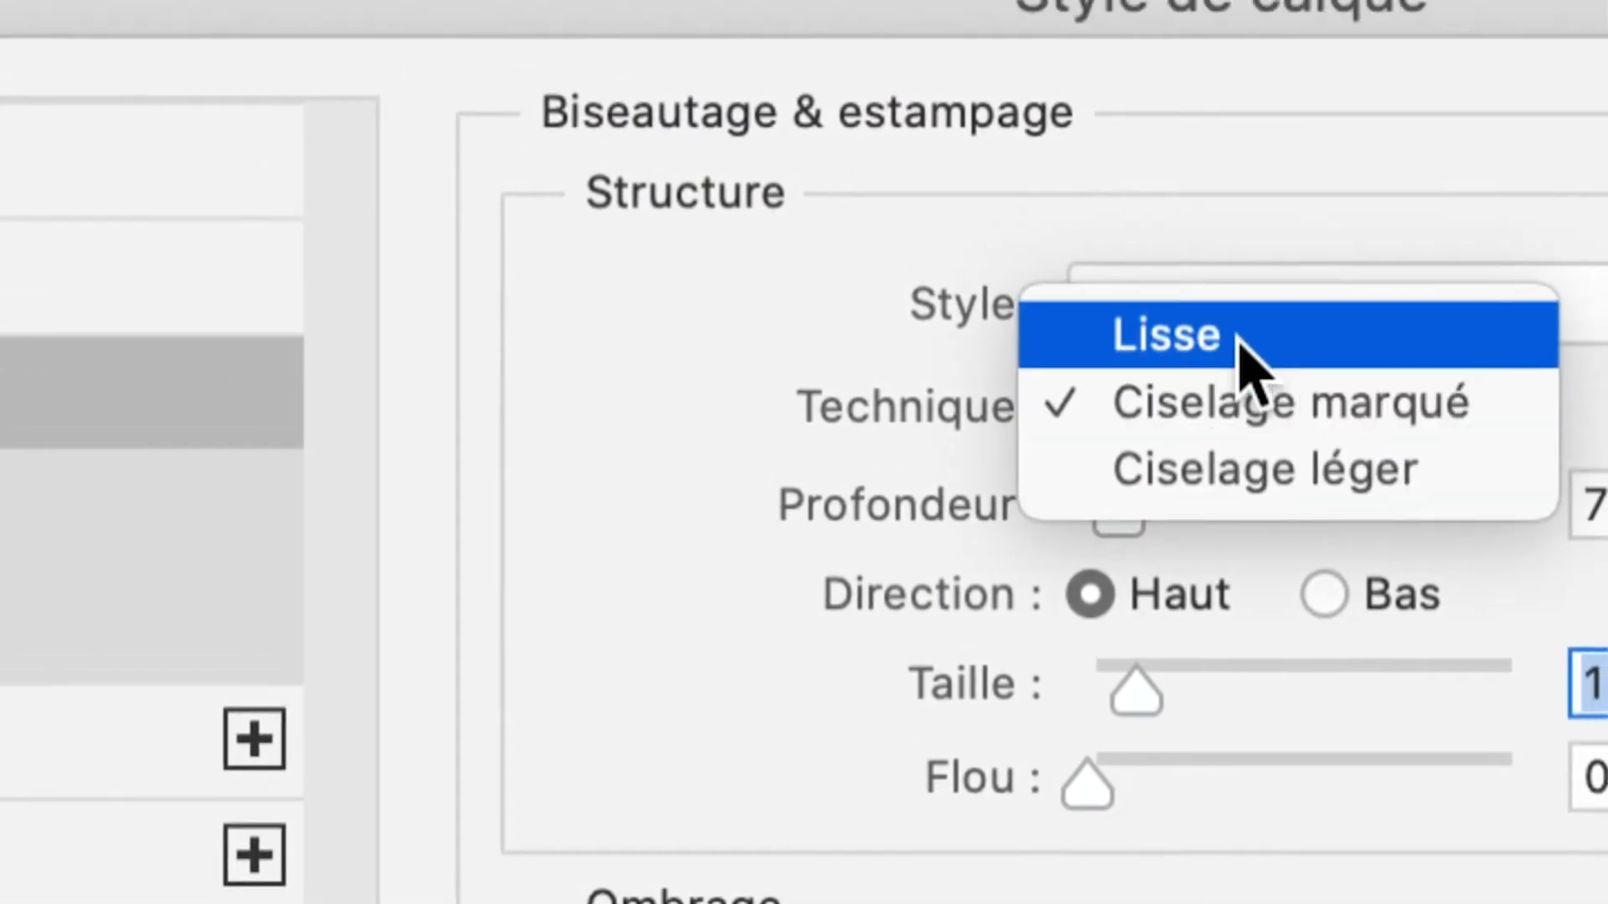
click(1591, 377)
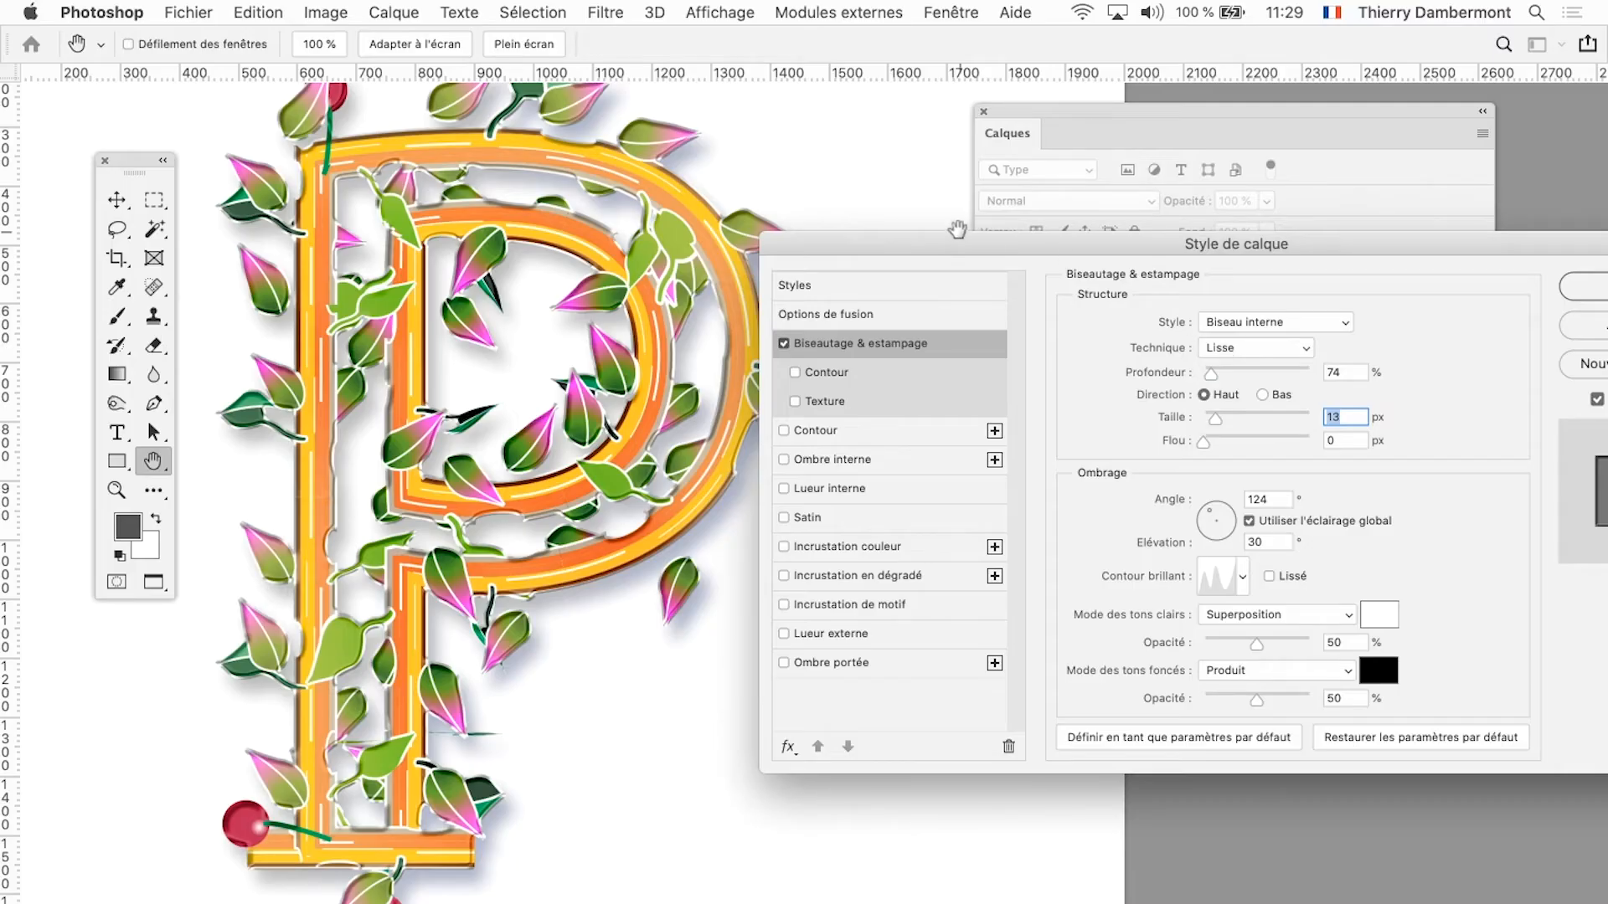
drag(958, 230, 992, 139)
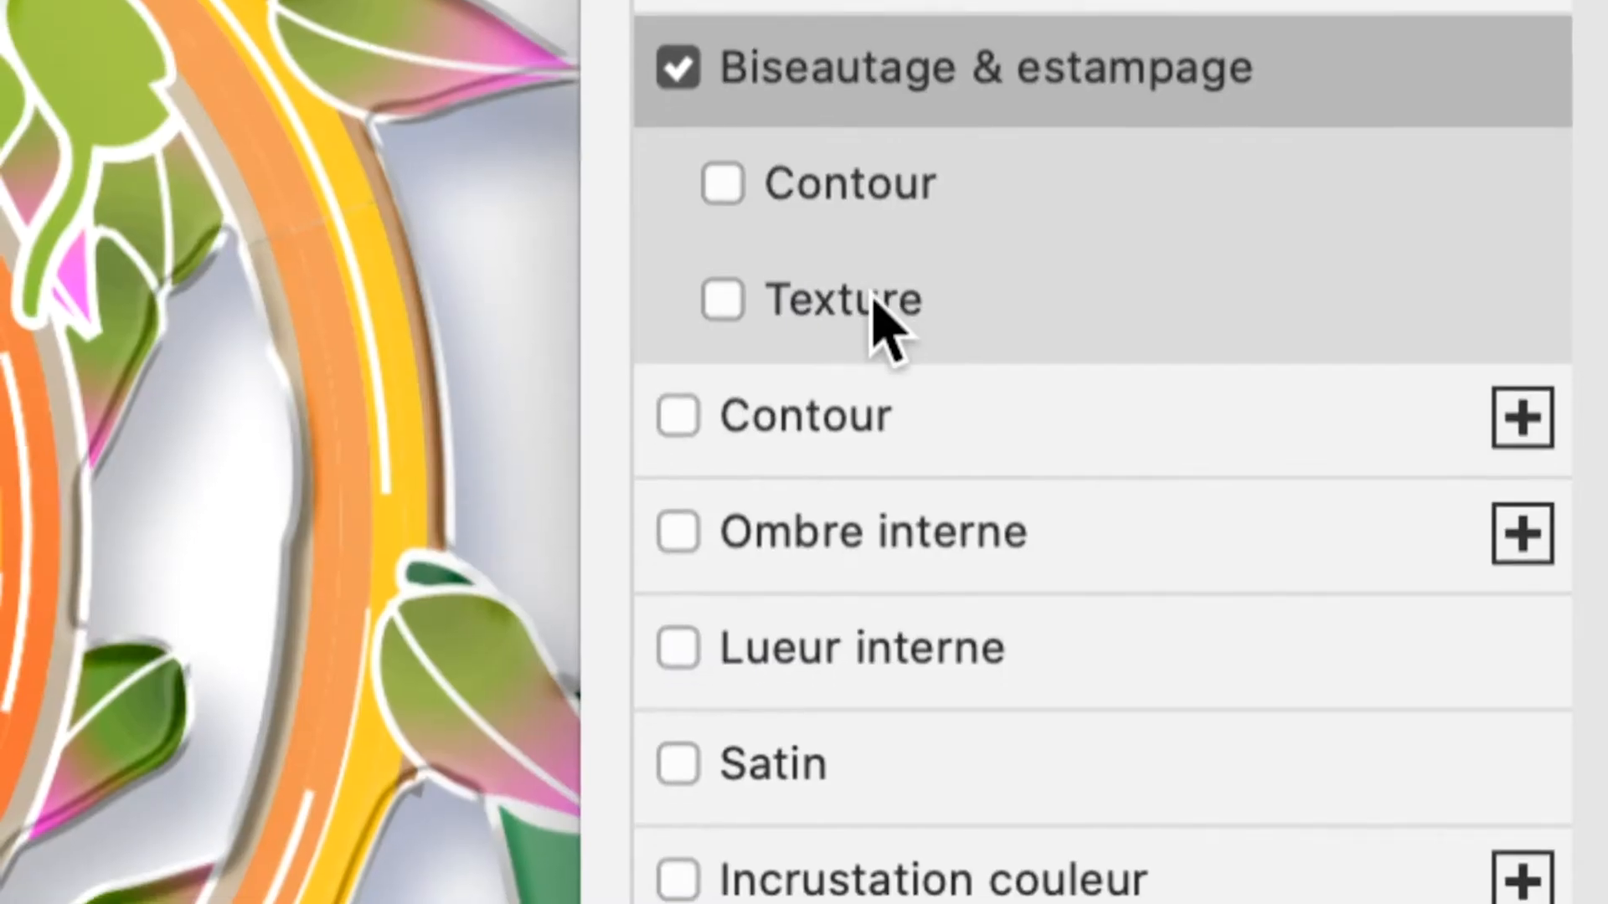
Step: Enable Texture for the bevel and apply the rose flower pattern, after trying the yellow animal pattern
click(871, 304)
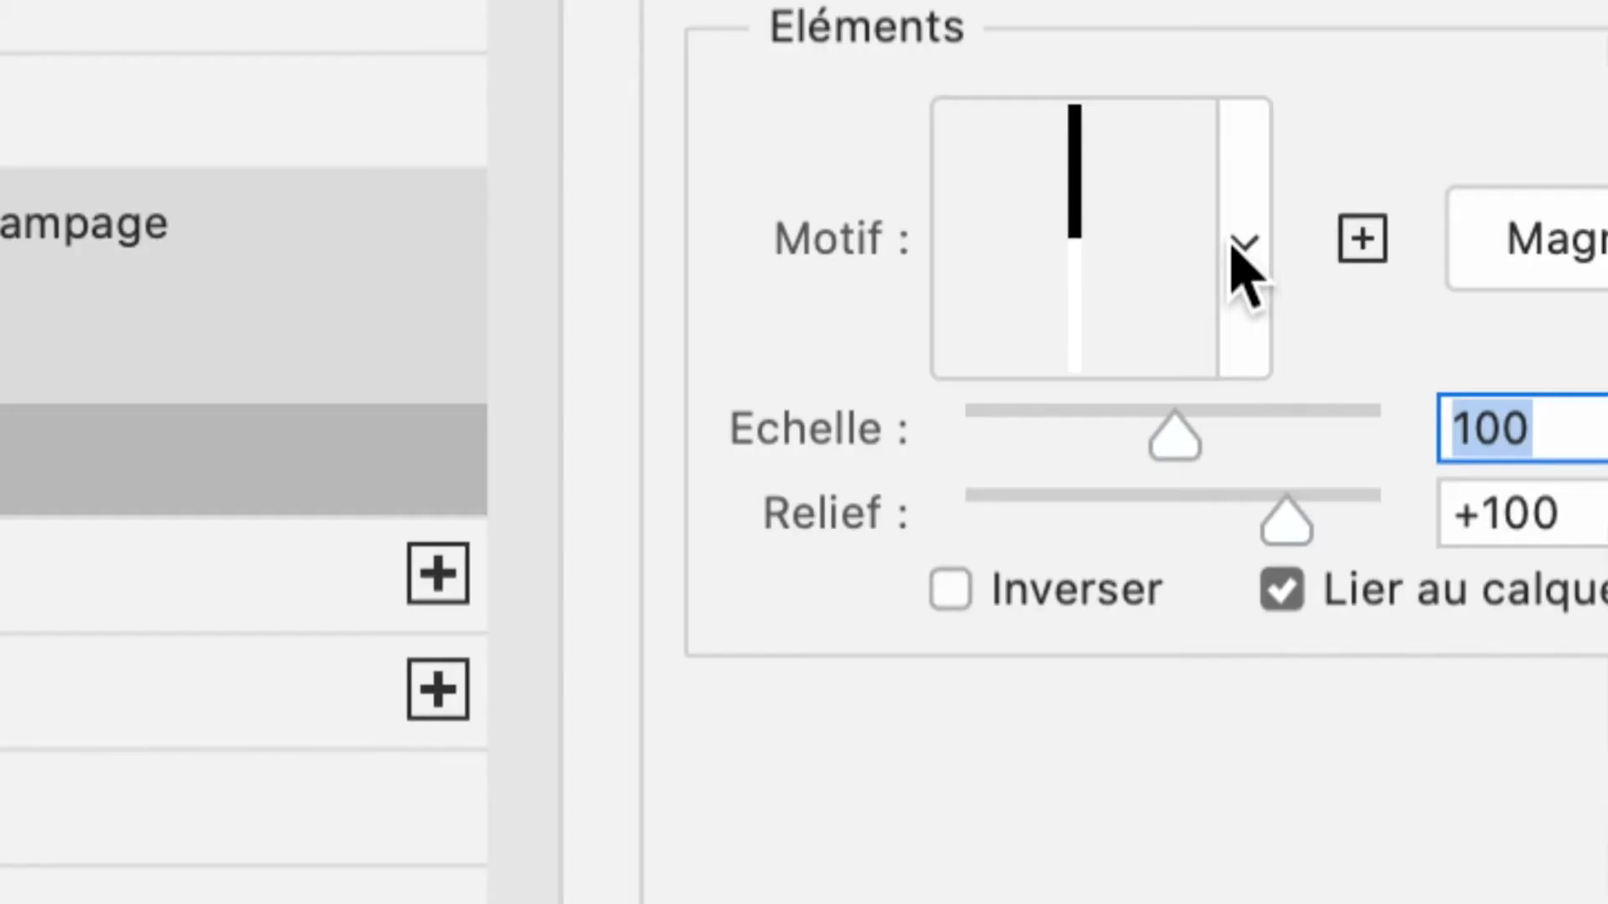
click(1234, 247)
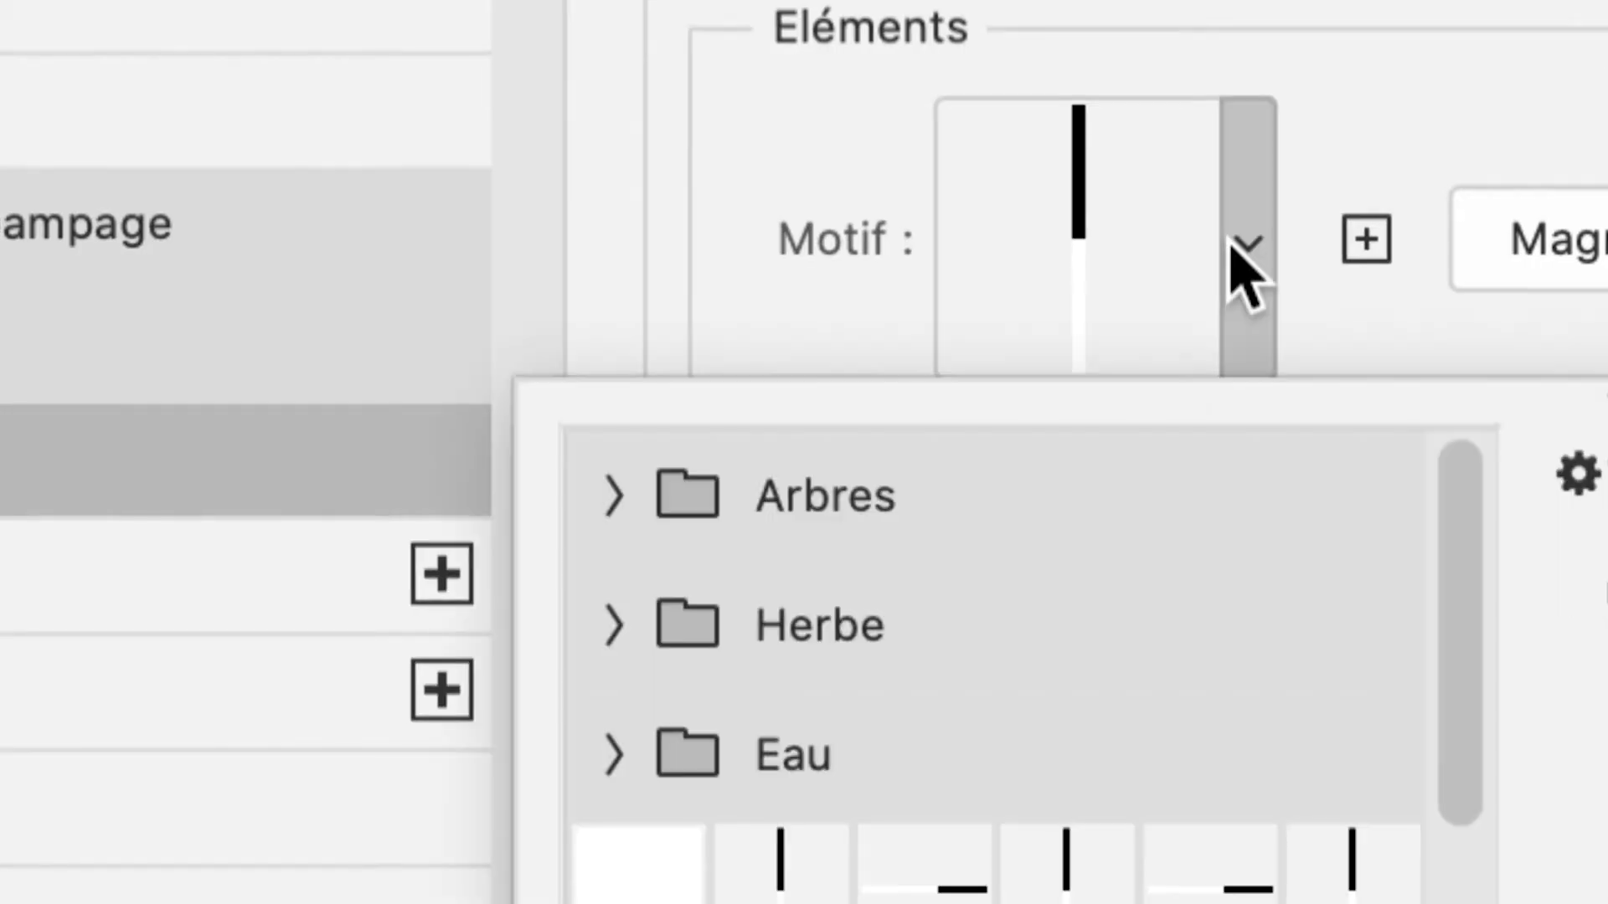
scroll(1278, 328, down, 5)
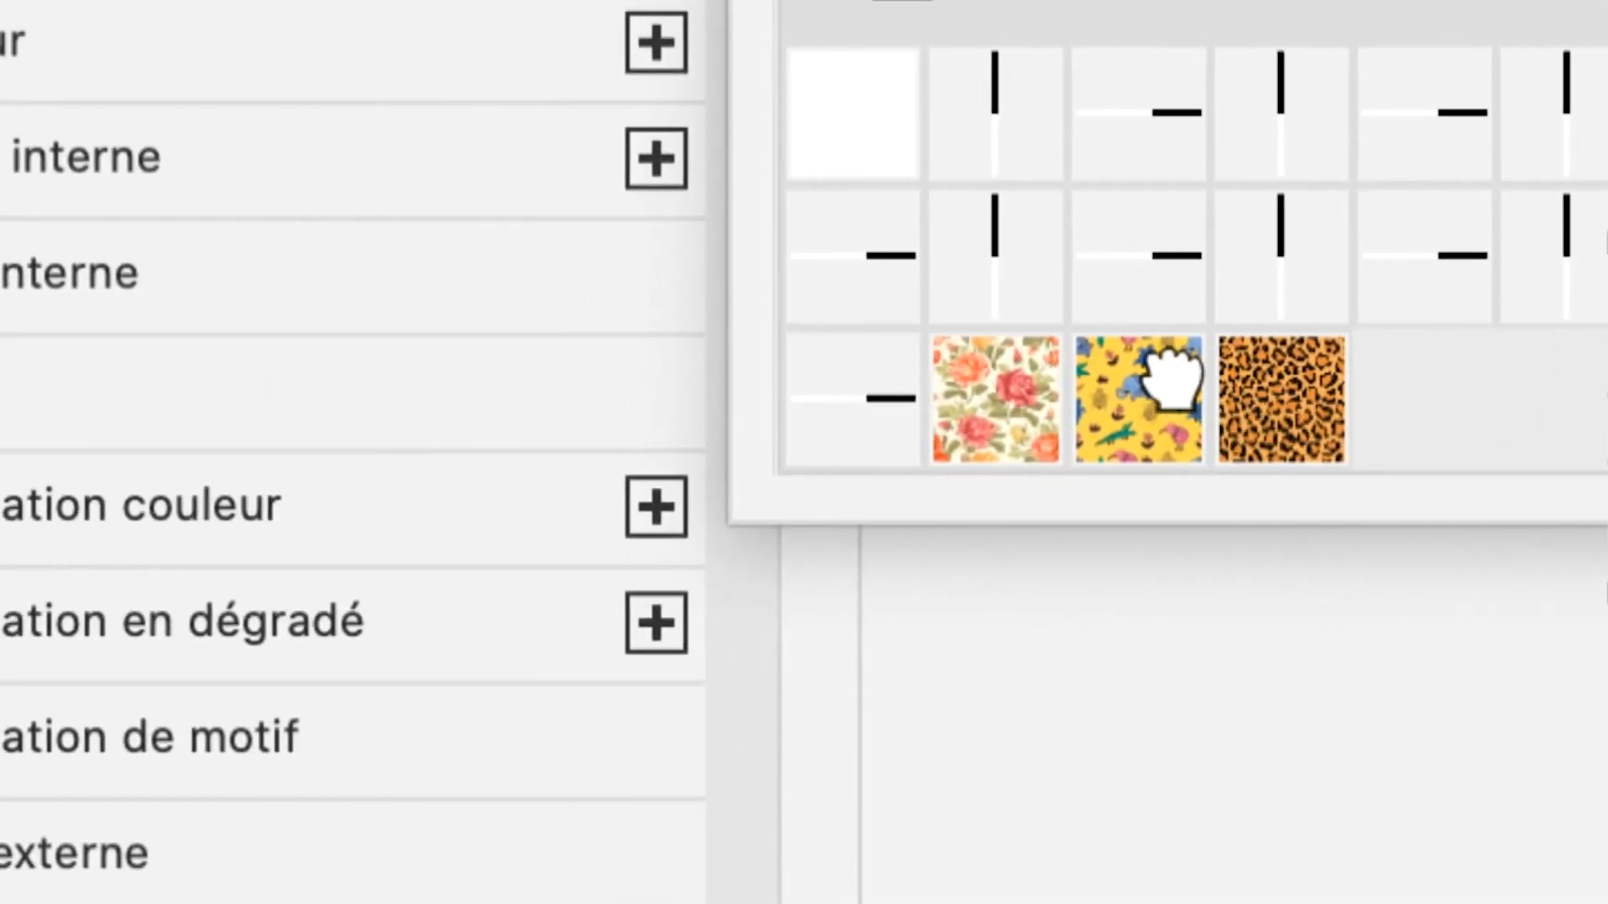
click(1168, 373)
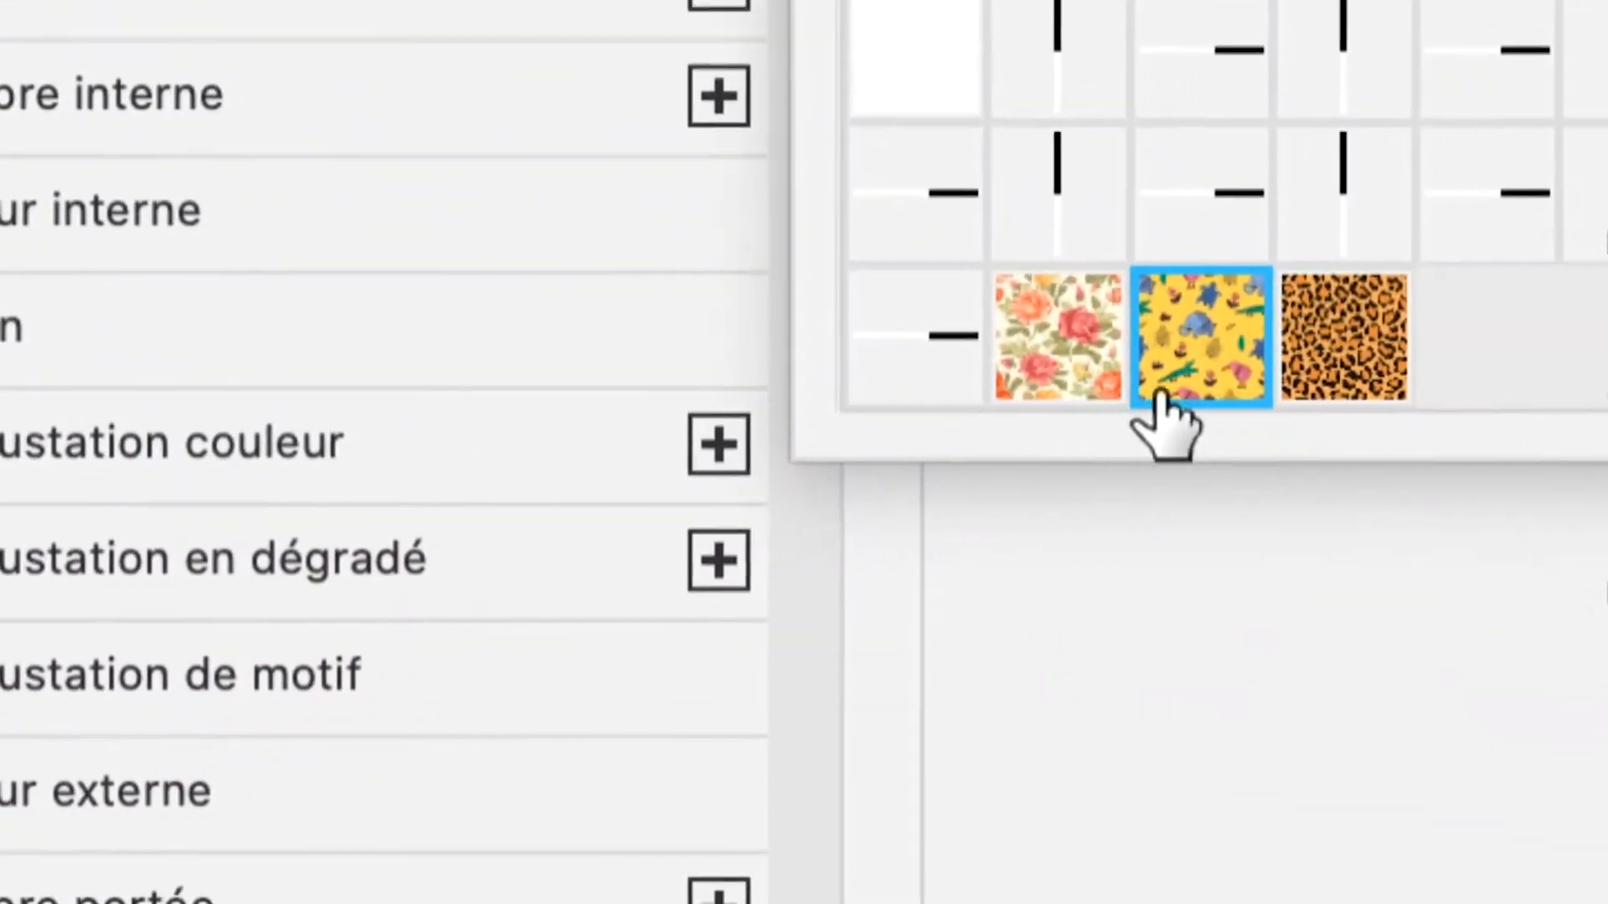
click(1123, 373)
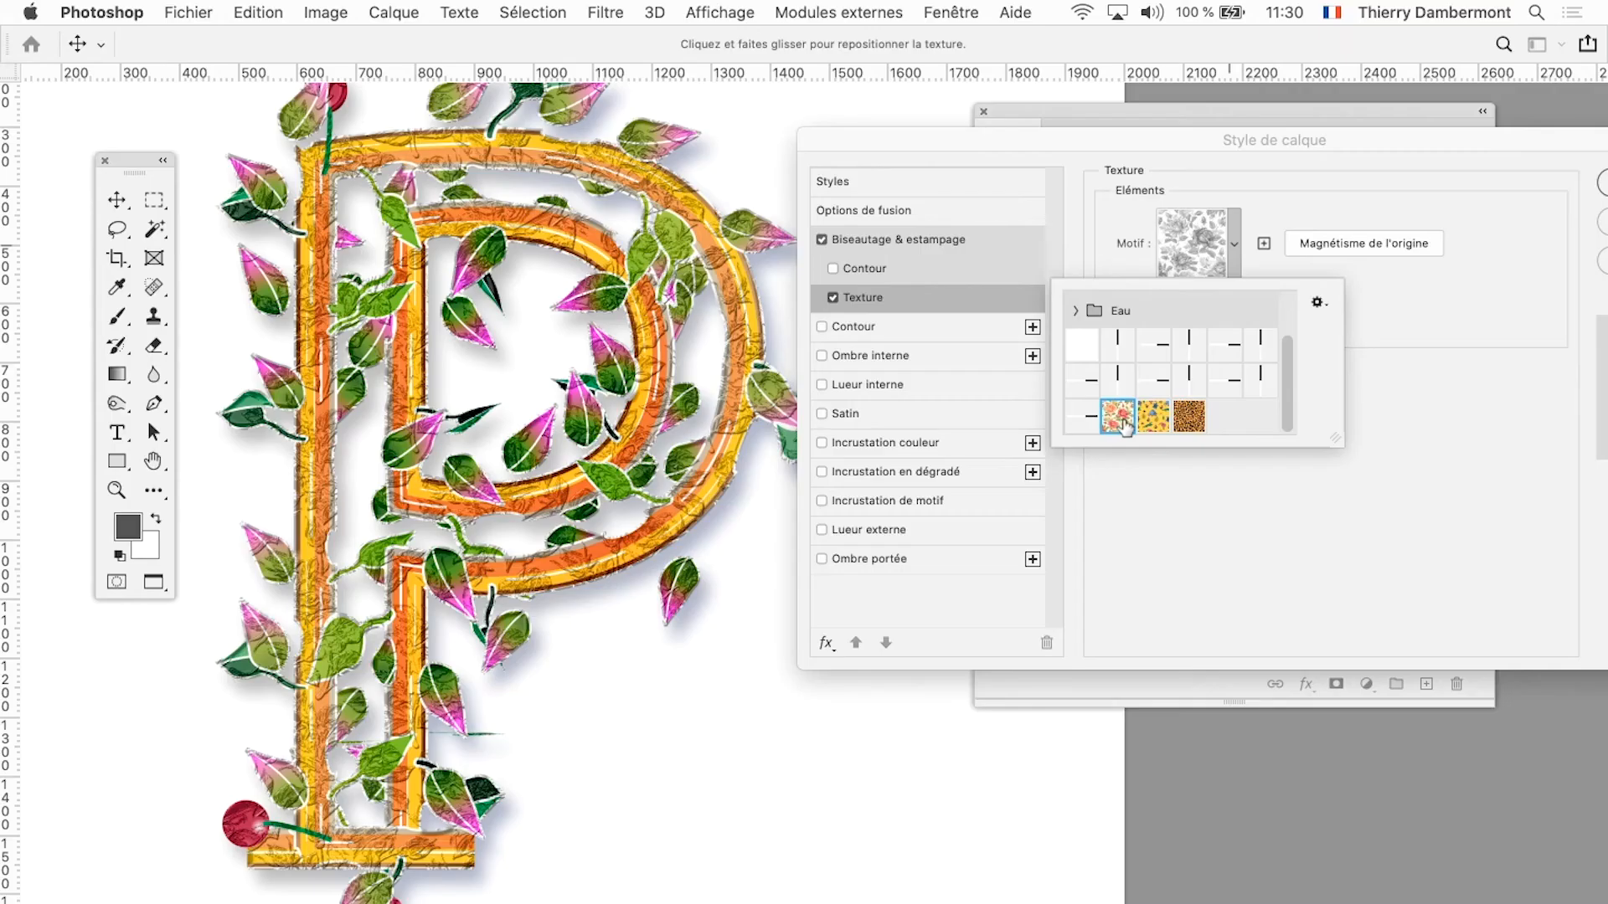
key(Return)
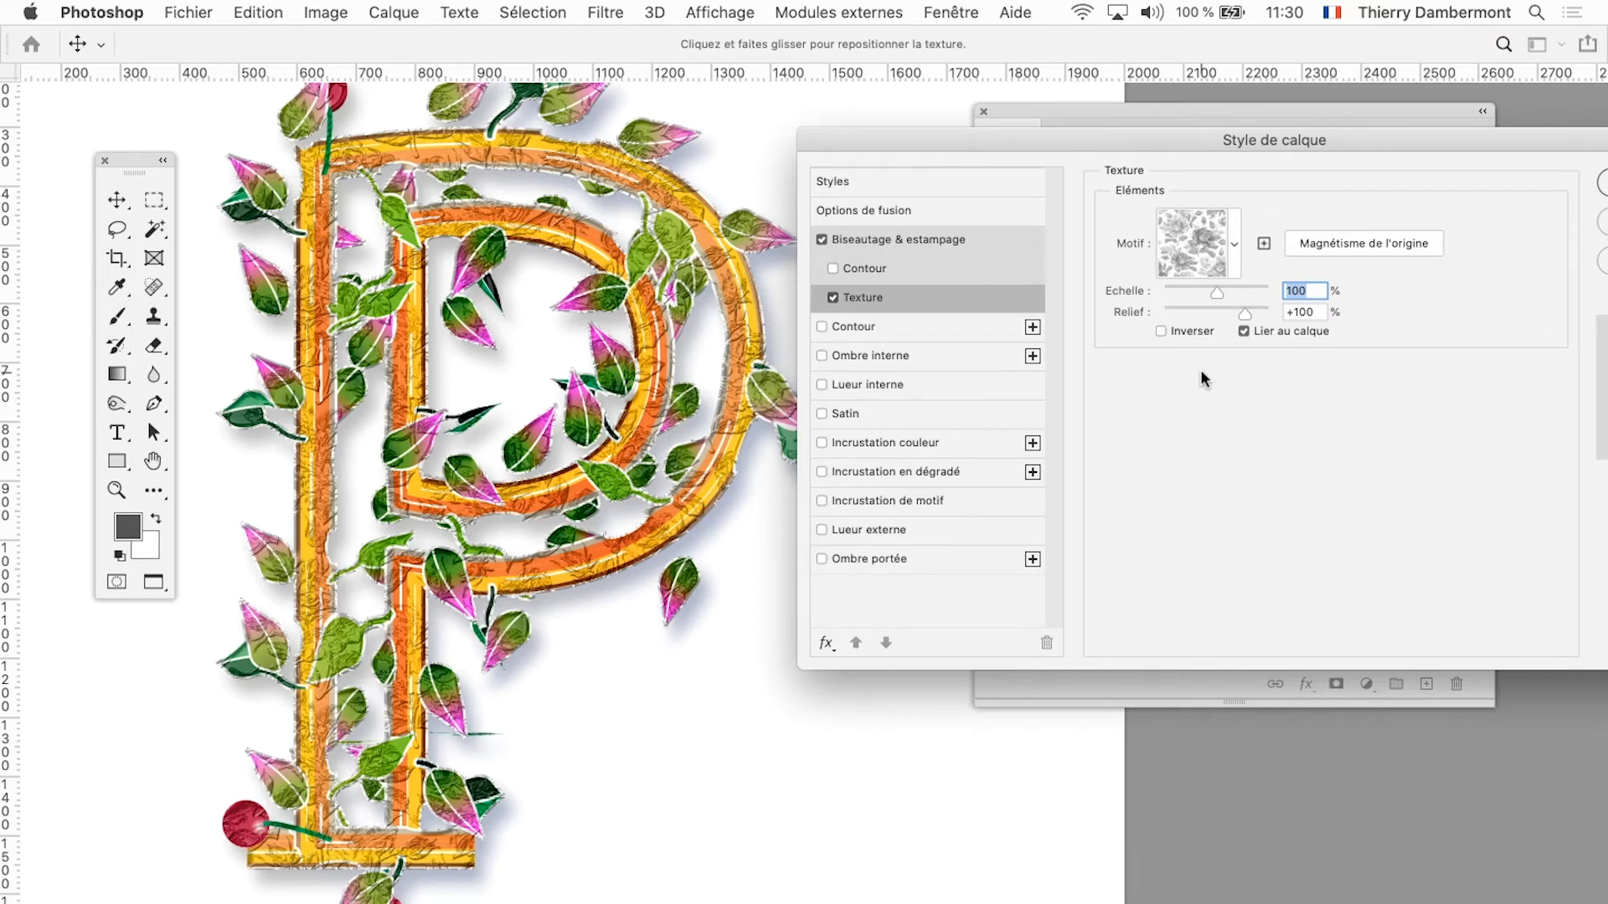
Step: Set the texture's Echelle to 187 % and Relief to +63 %, and enable Inverser
drag(1232, 286, 1233, 306)
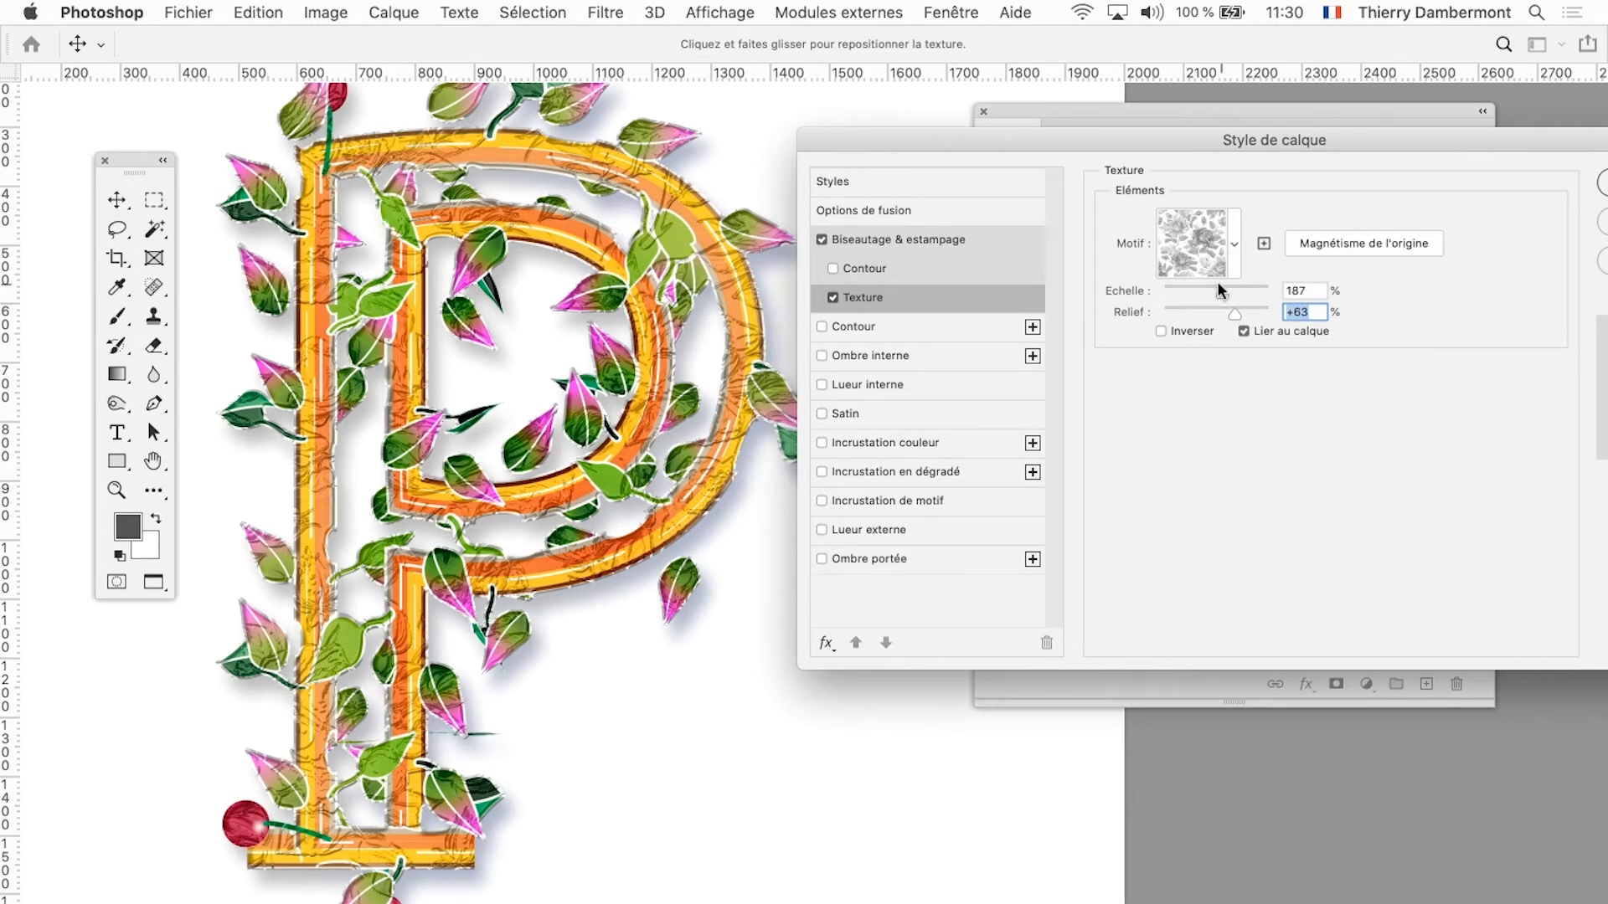
click(1198, 329)
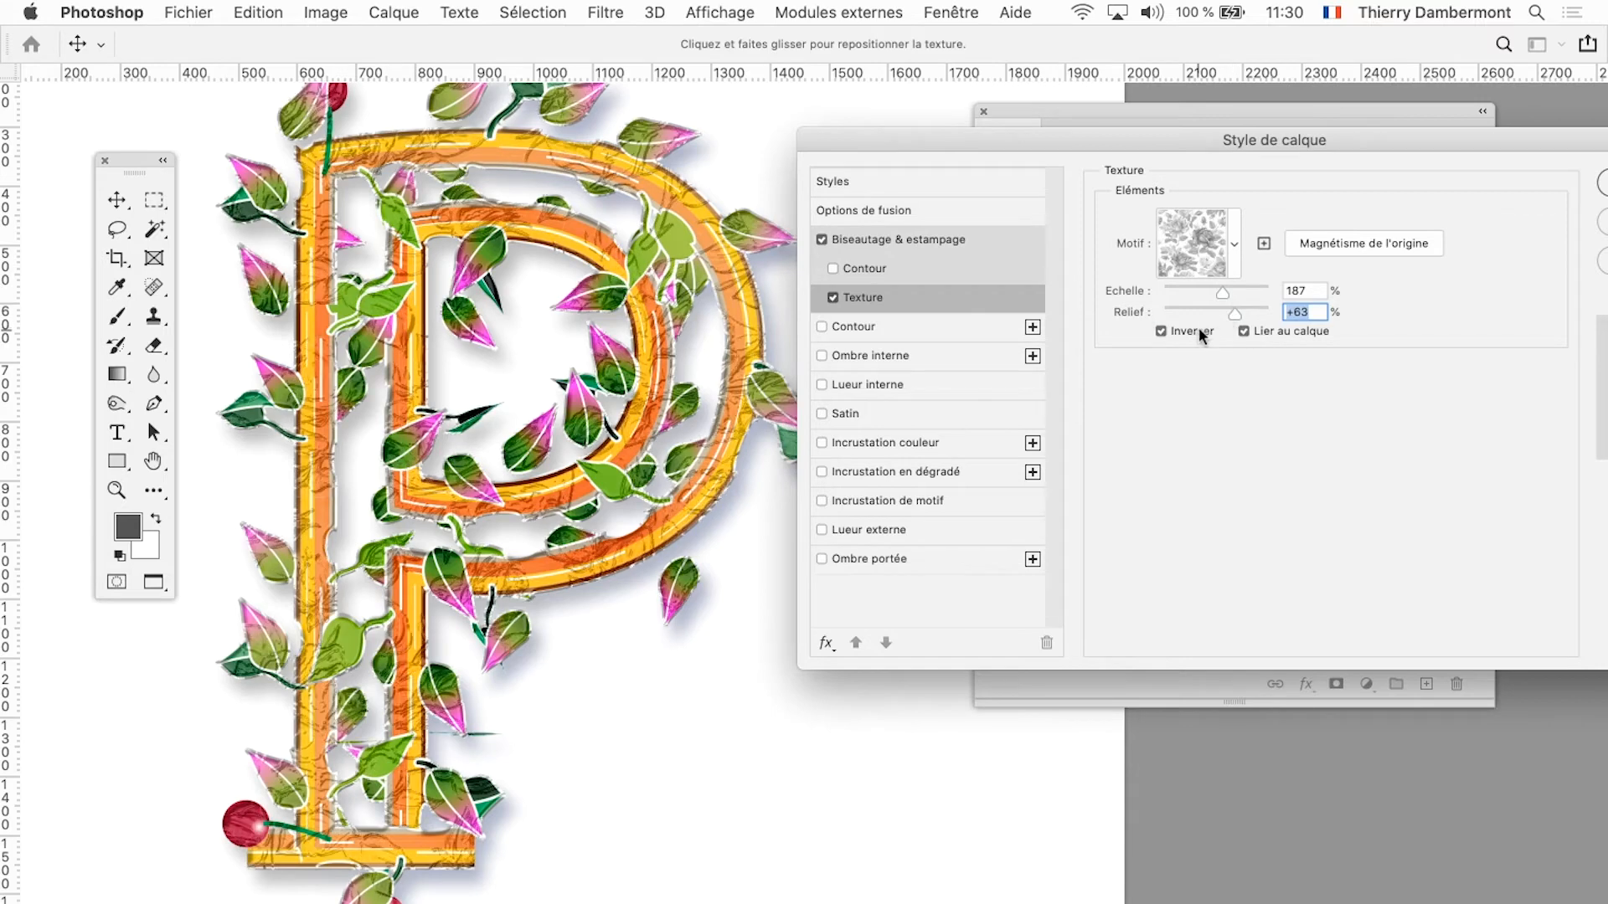
Step: Try the leopard-print pattern and the dark blue Eau pattern as the bevel's texture
click(1234, 242)
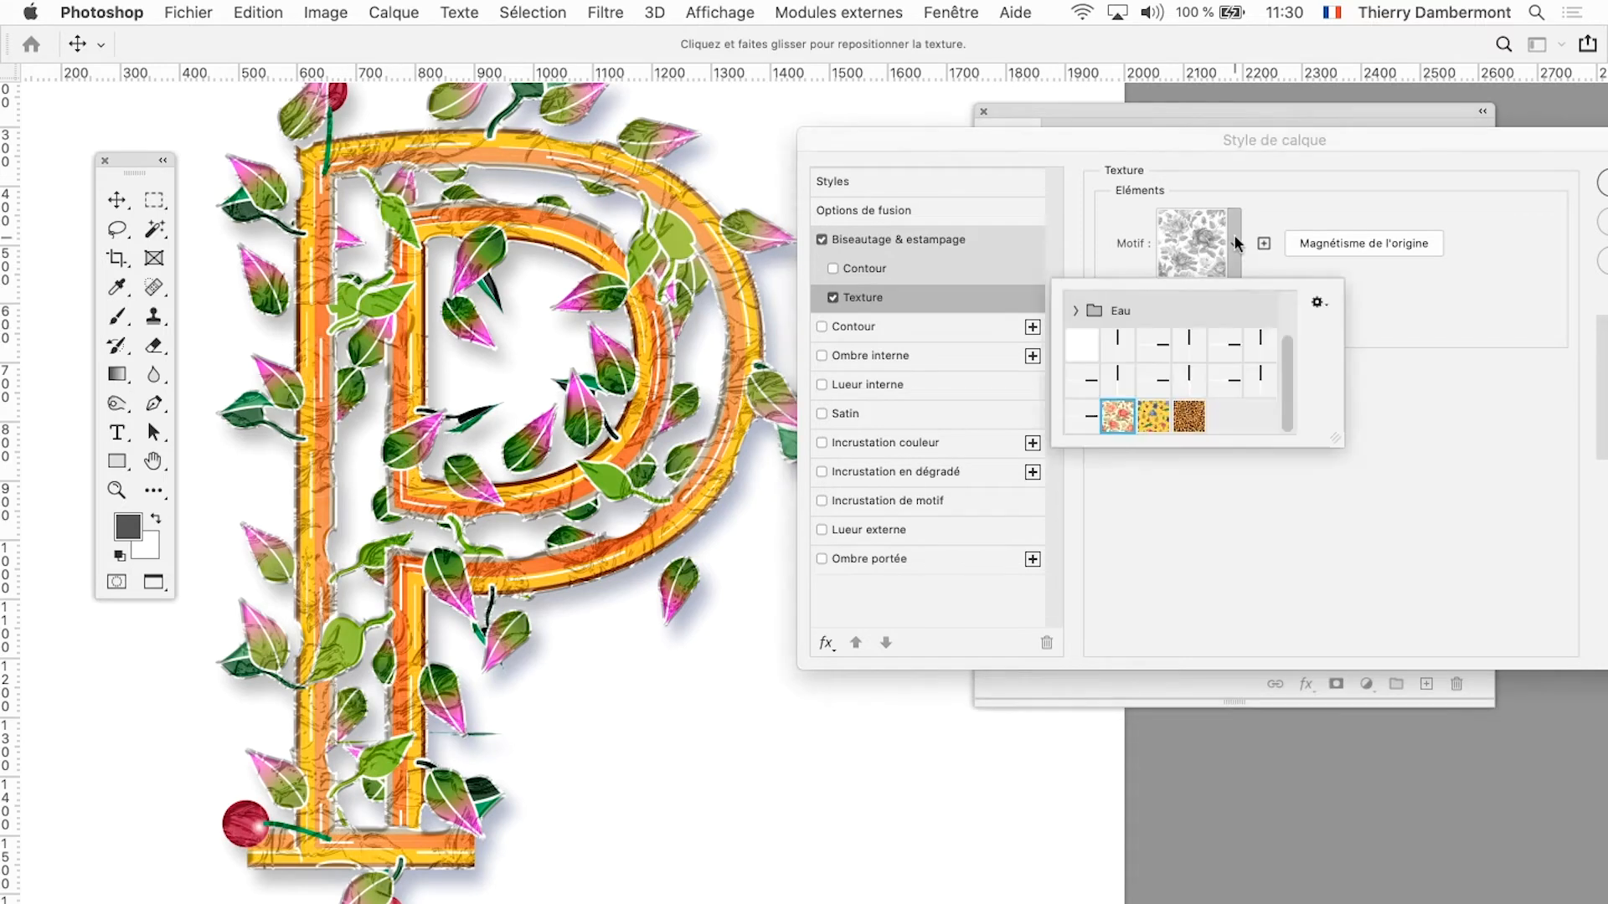
click(1201, 416)
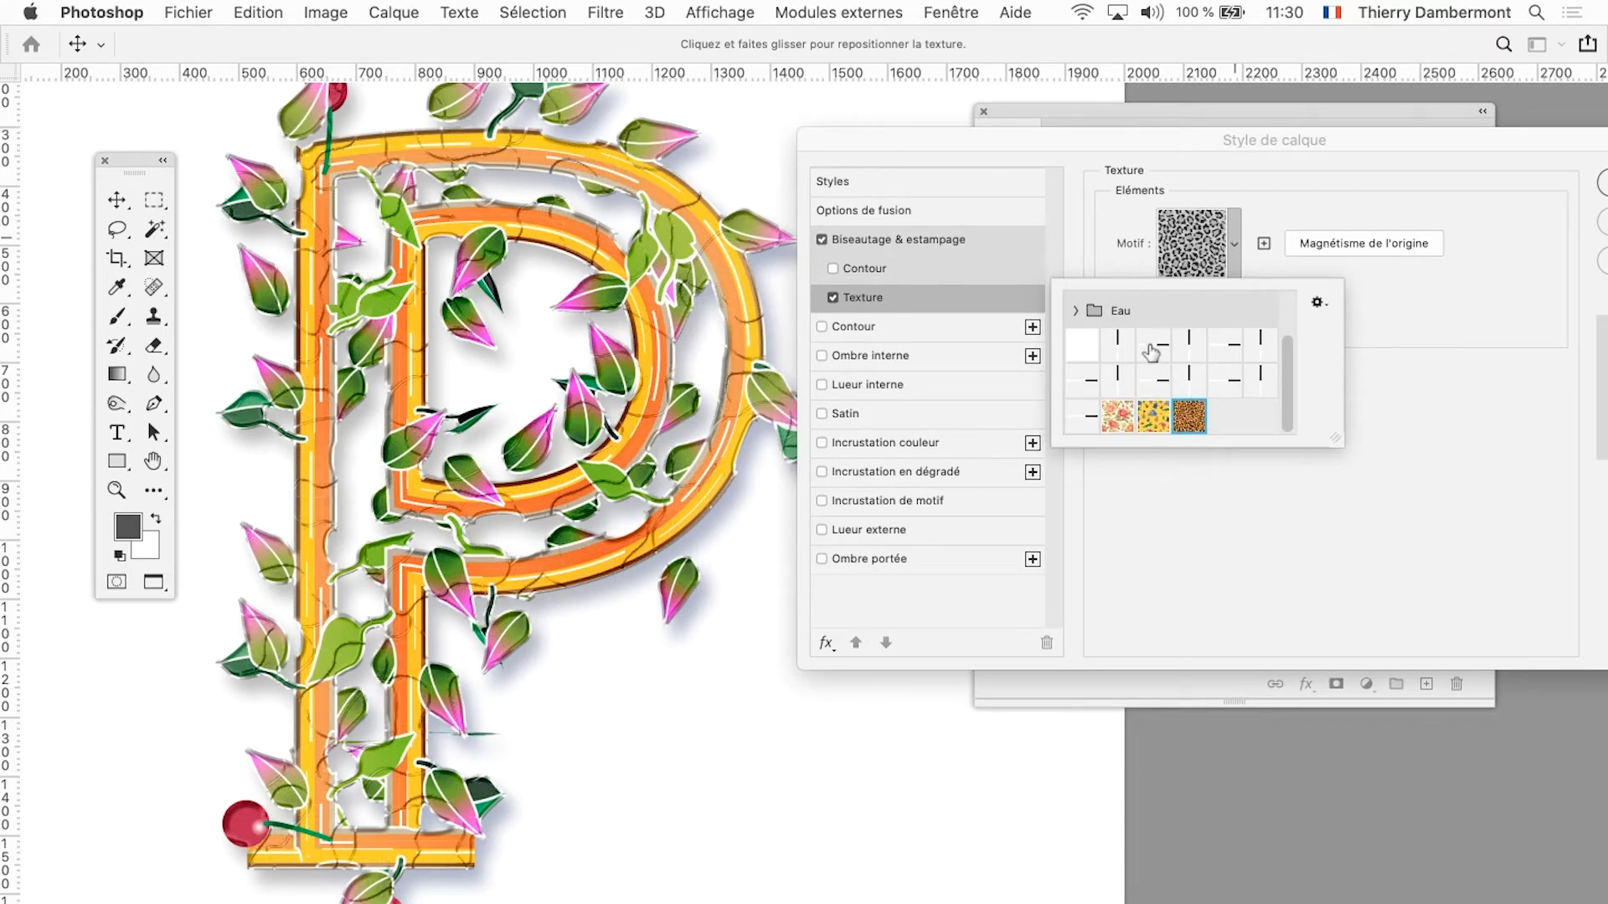
click(1076, 311)
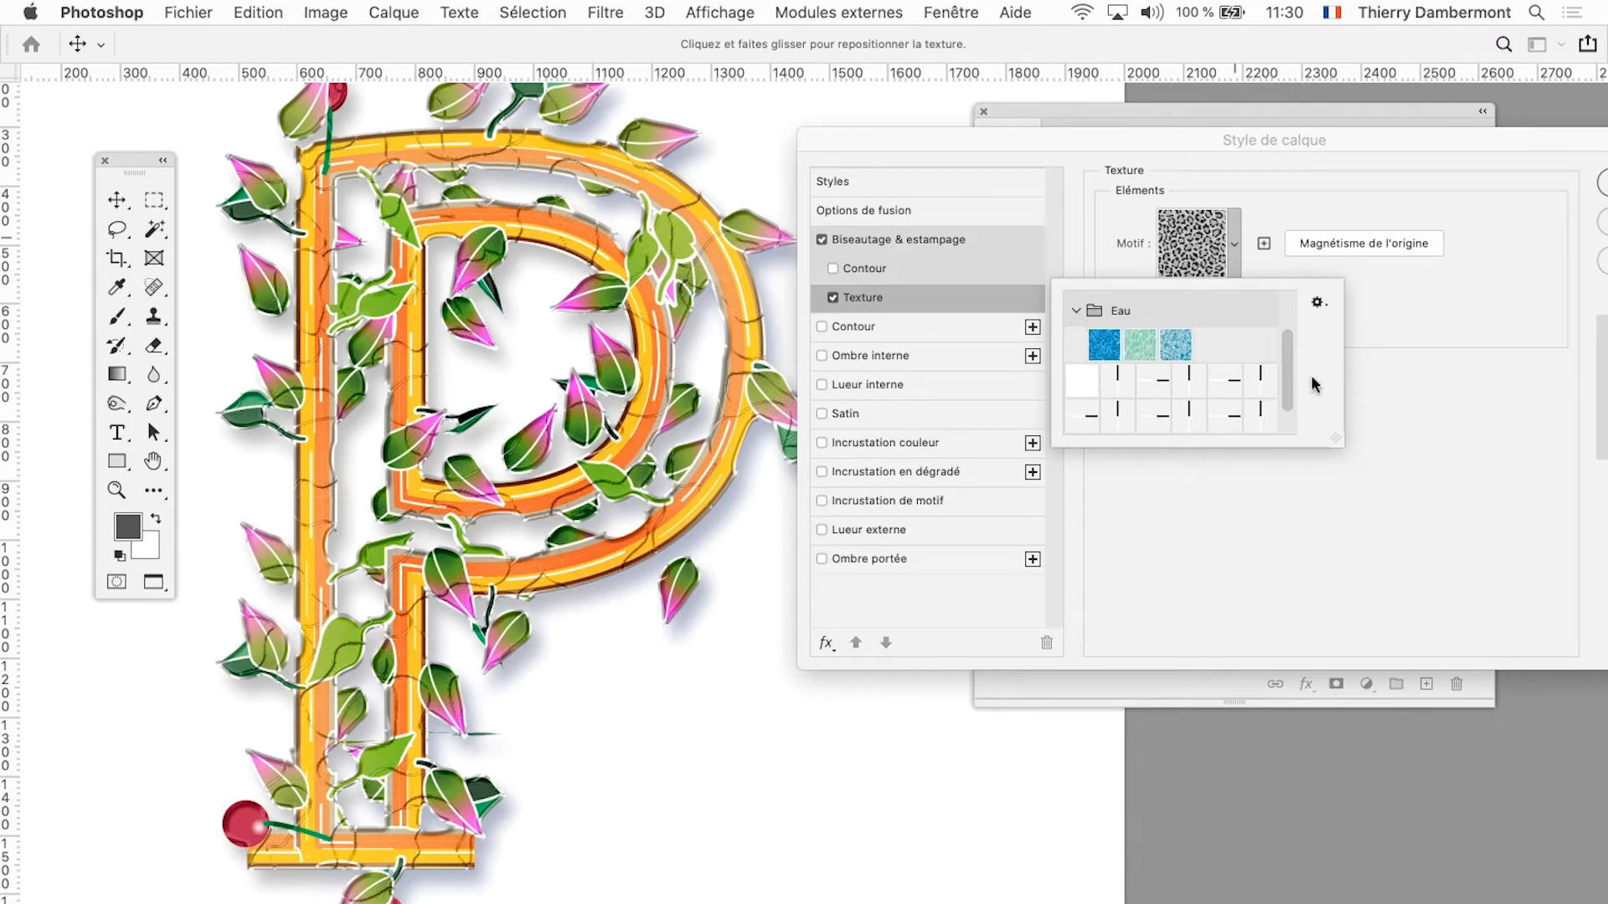
scroll(1287, 359, up, 2)
click(1076, 321)
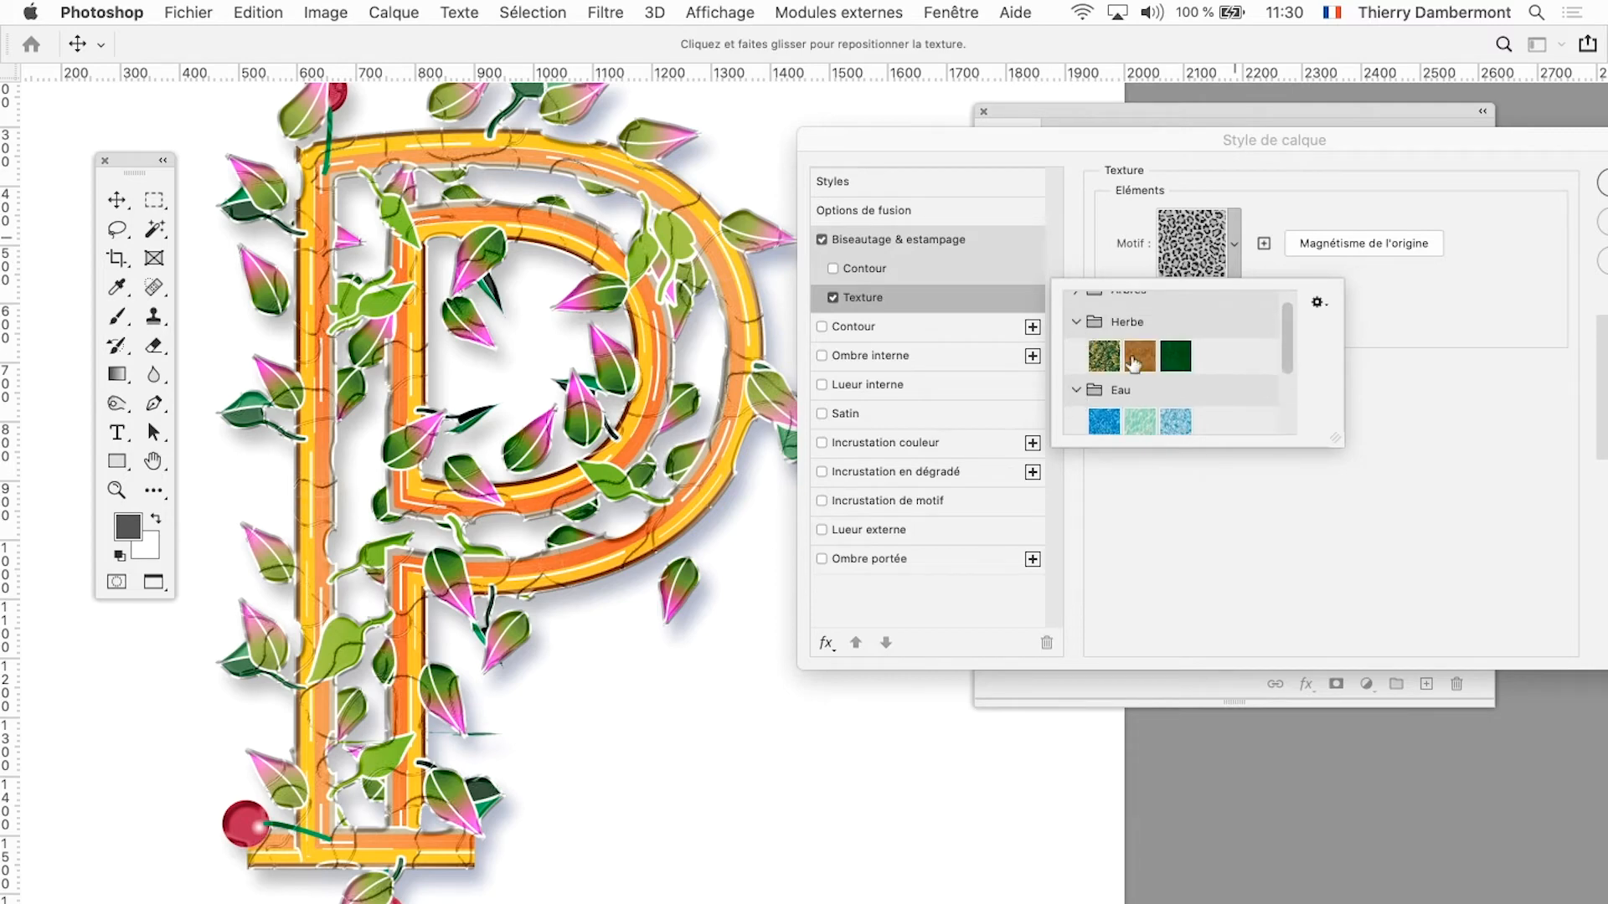
click(1114, 423)
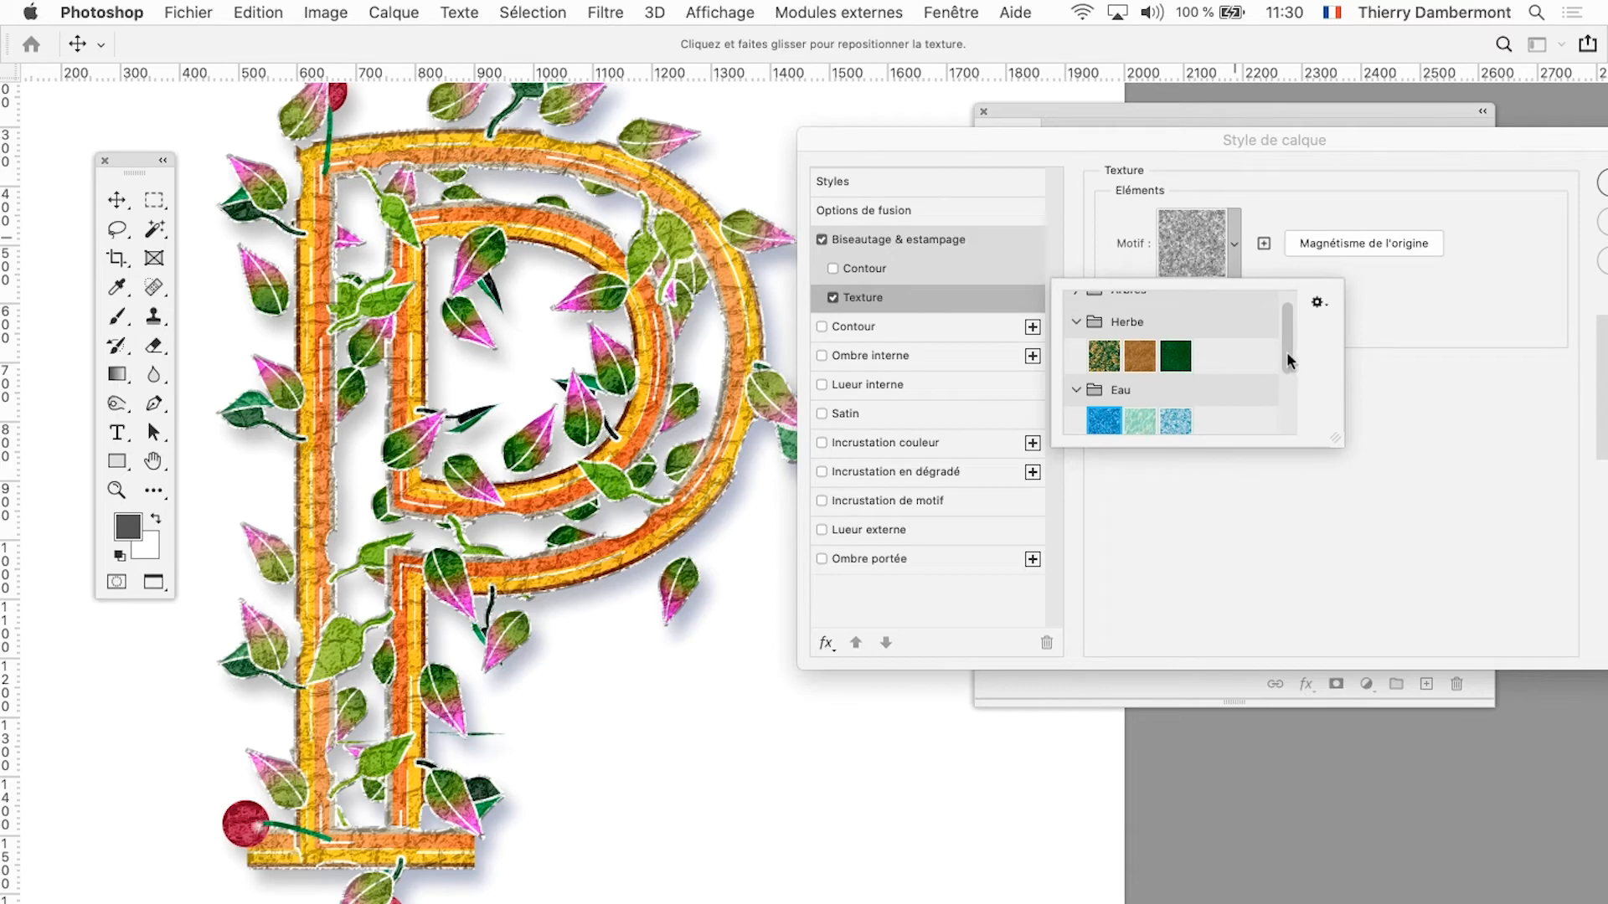
Step: Try the third and fourth Arbres patterns as the bevel's texture
scroll(1286, 351, up, 2)
click(1076, 308)
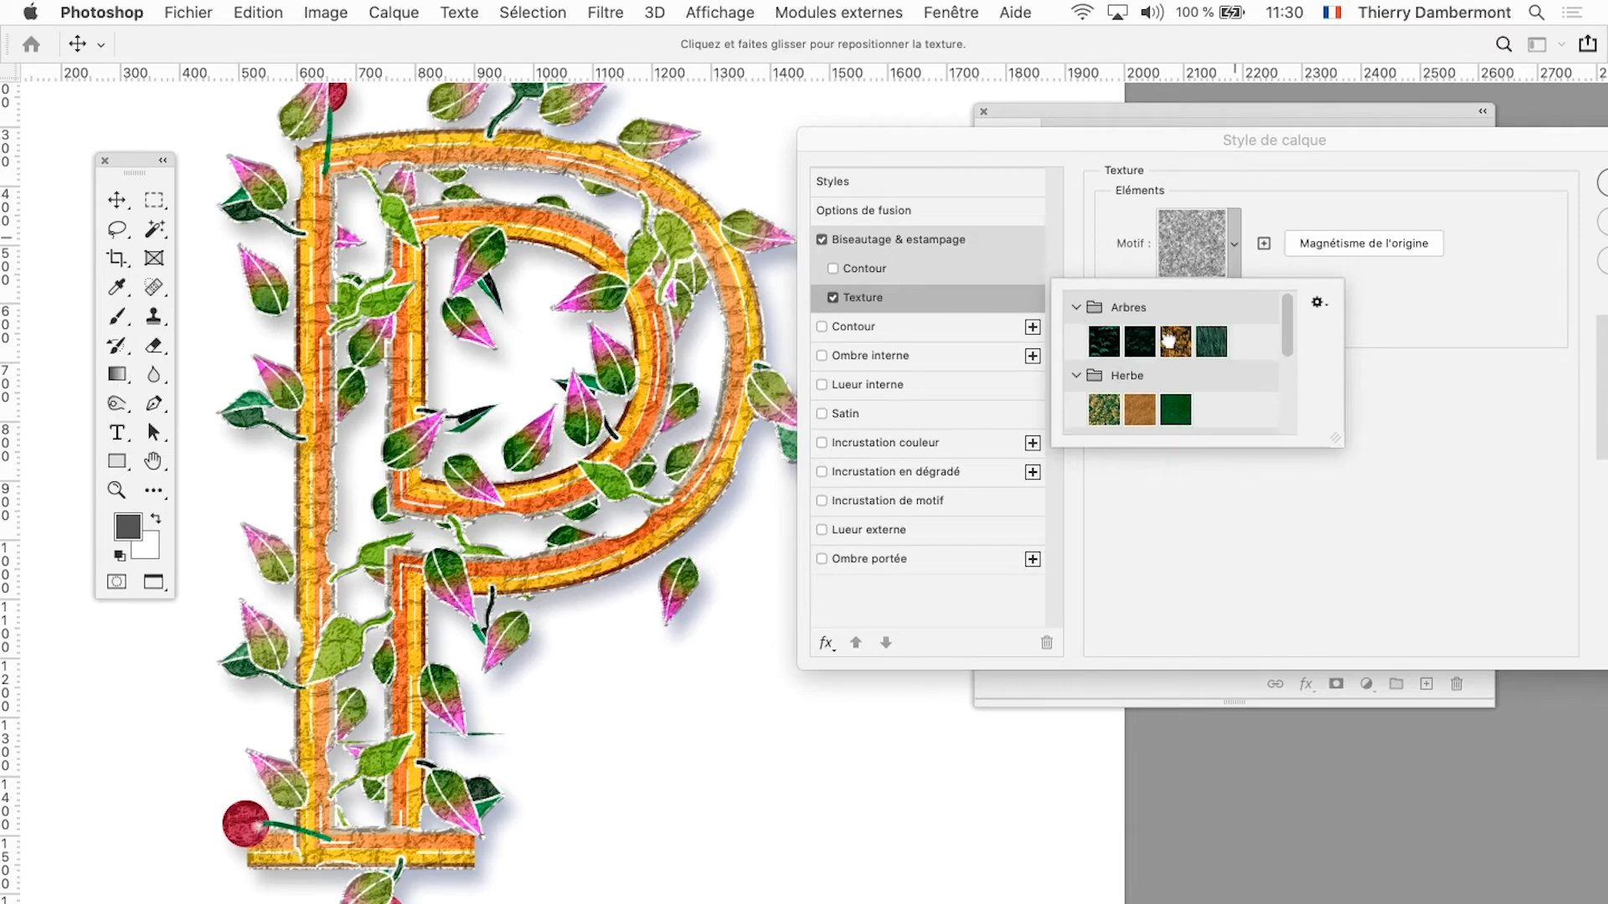
click(1171, 345)
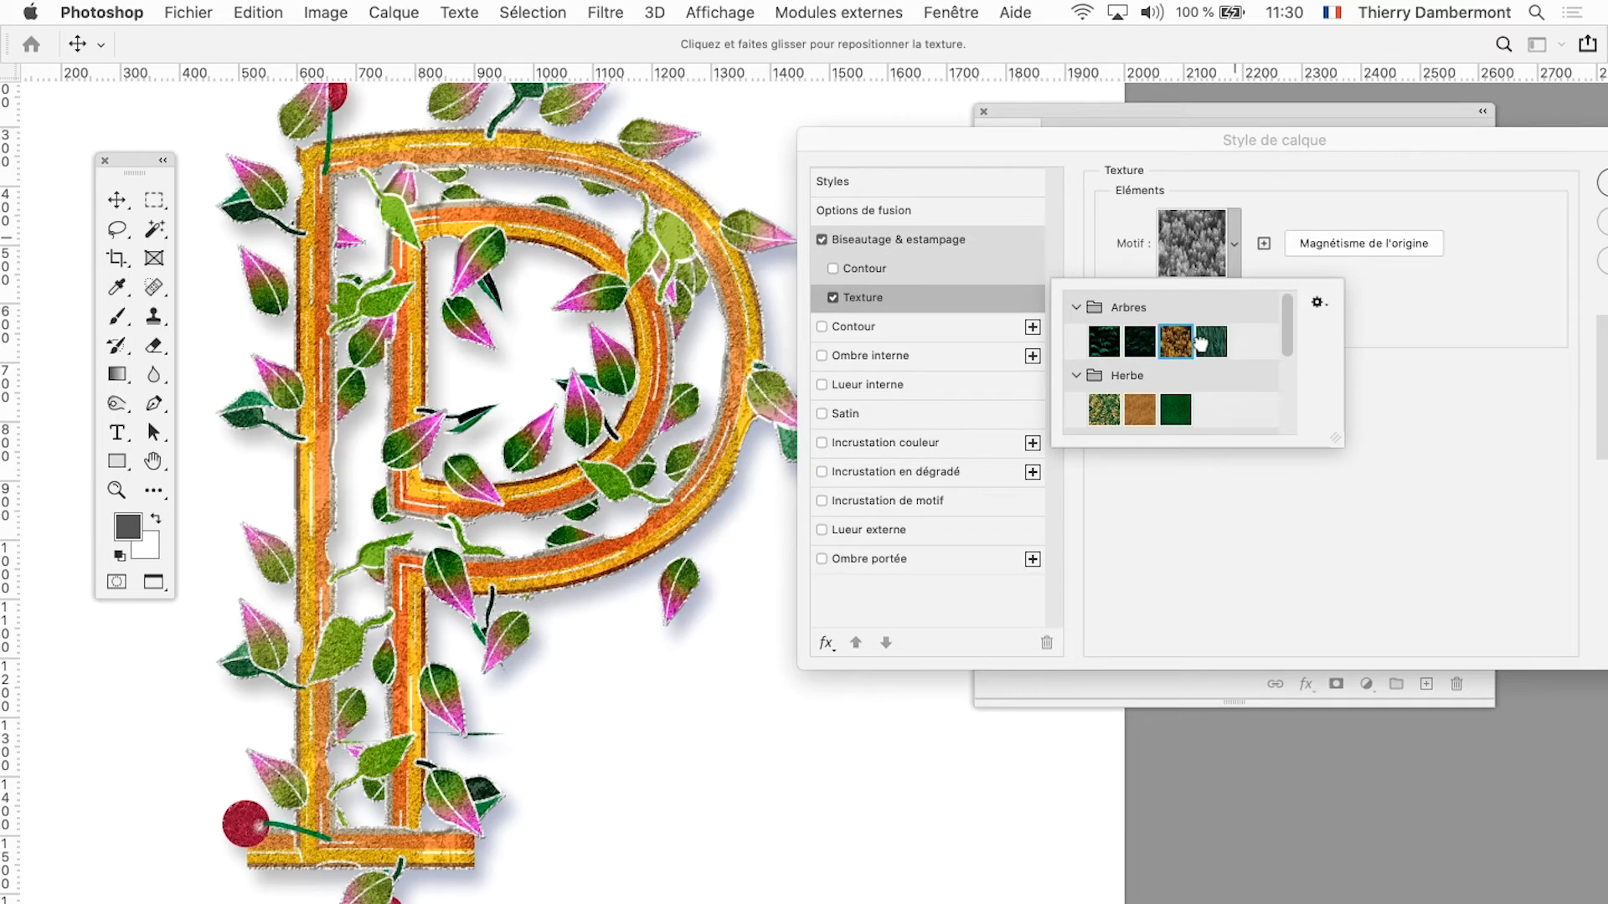
click(1211, 341)
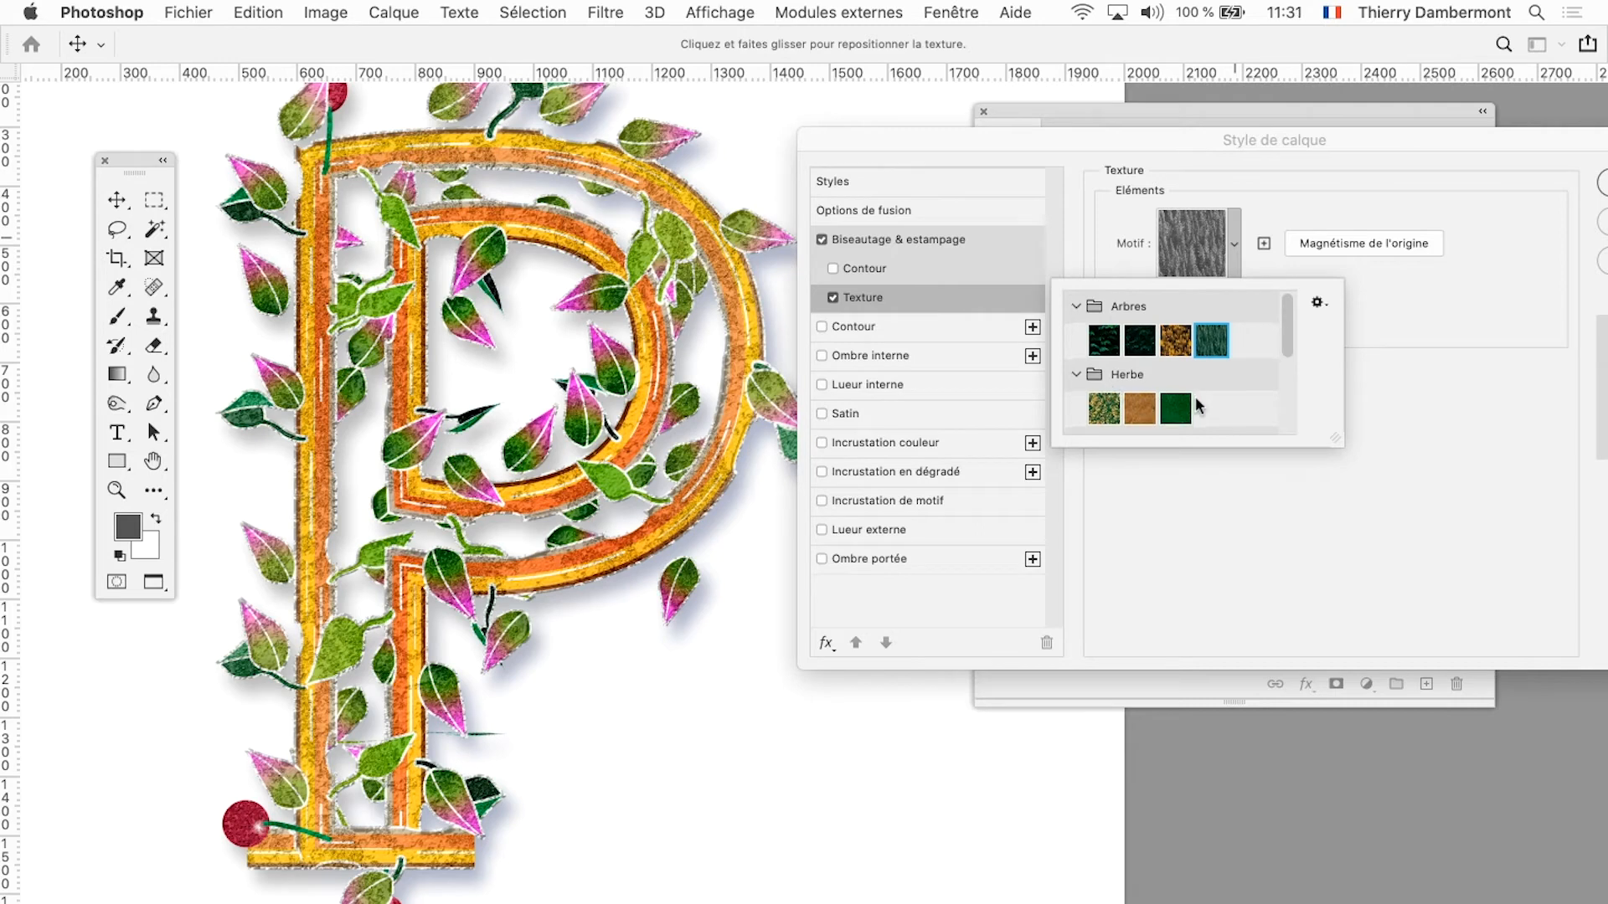
Step: Apply the dark blue Eau pattern as the bevel's texture with Echelle at 420 % and Relief at +38 %
scroll(1111, 392, down, 3)
click(1105, 391)
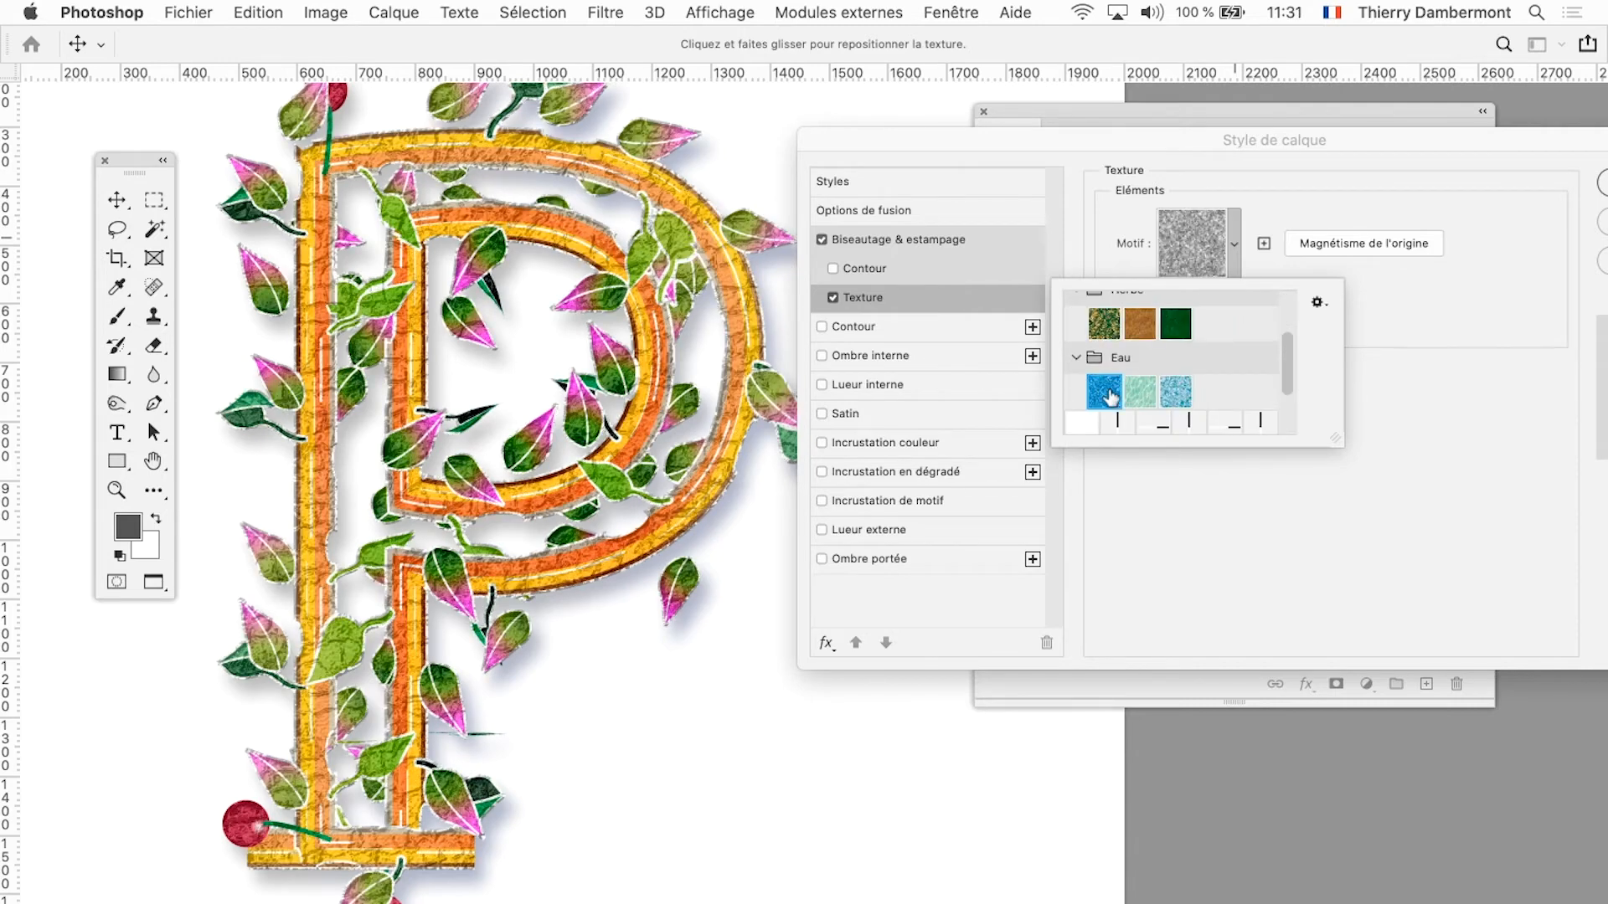
click(1465, 360)
drag(1228, 285, 1227, 308)
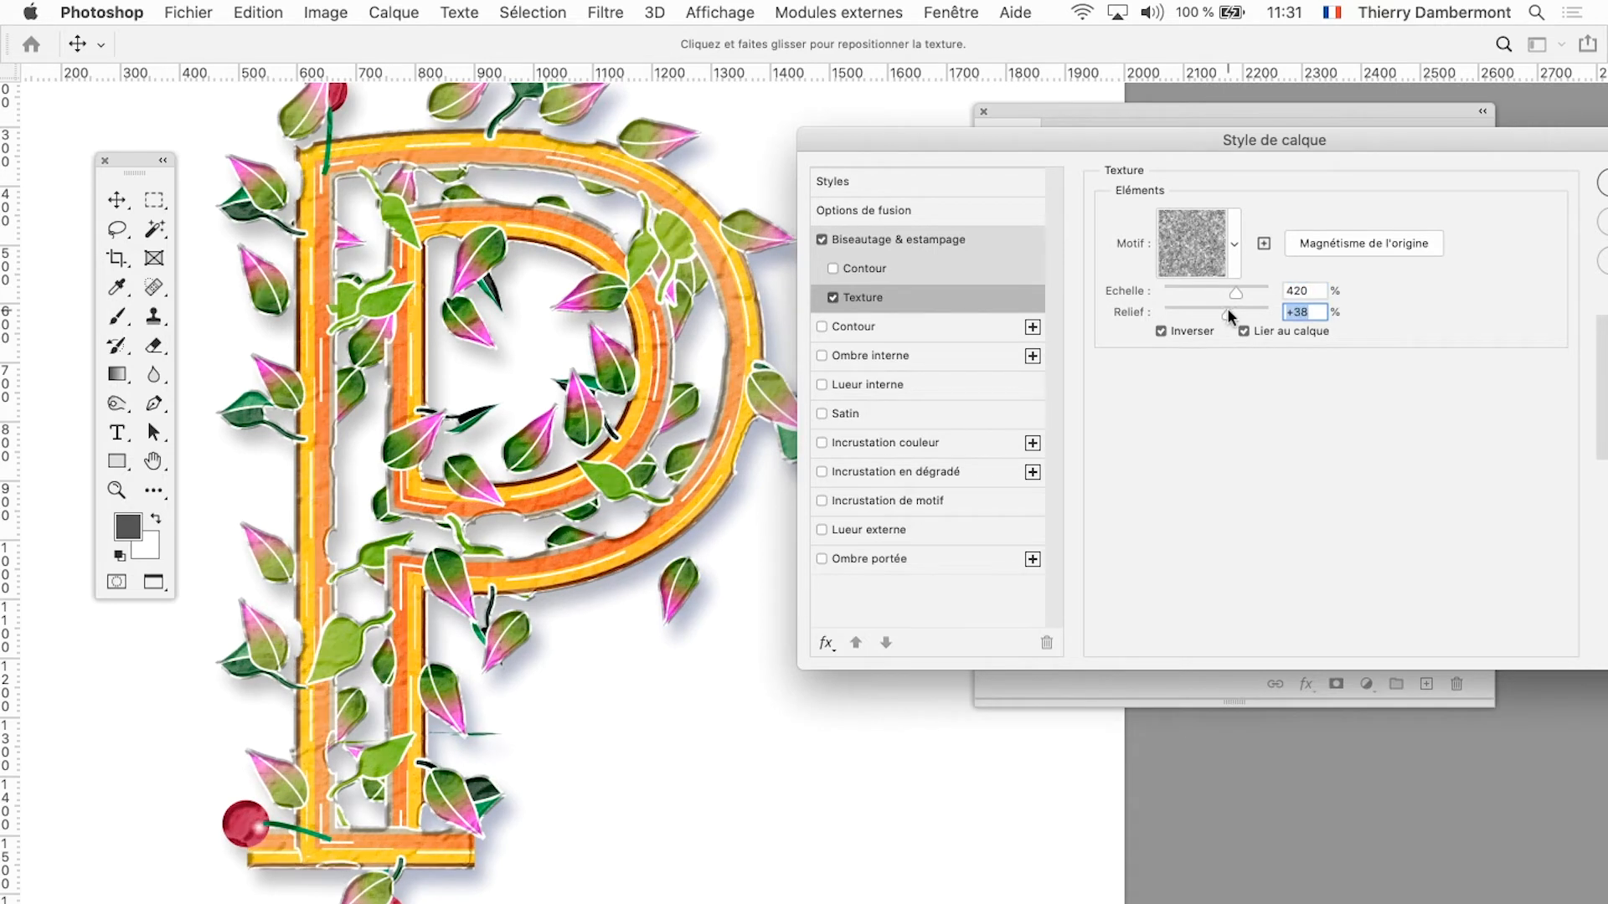
drag(1237, 142, 1089, 117)
Step: Turn off Biseautage & estampage and add an Incrustation de motif effect using the dark blue Eau pattern
key(alt)
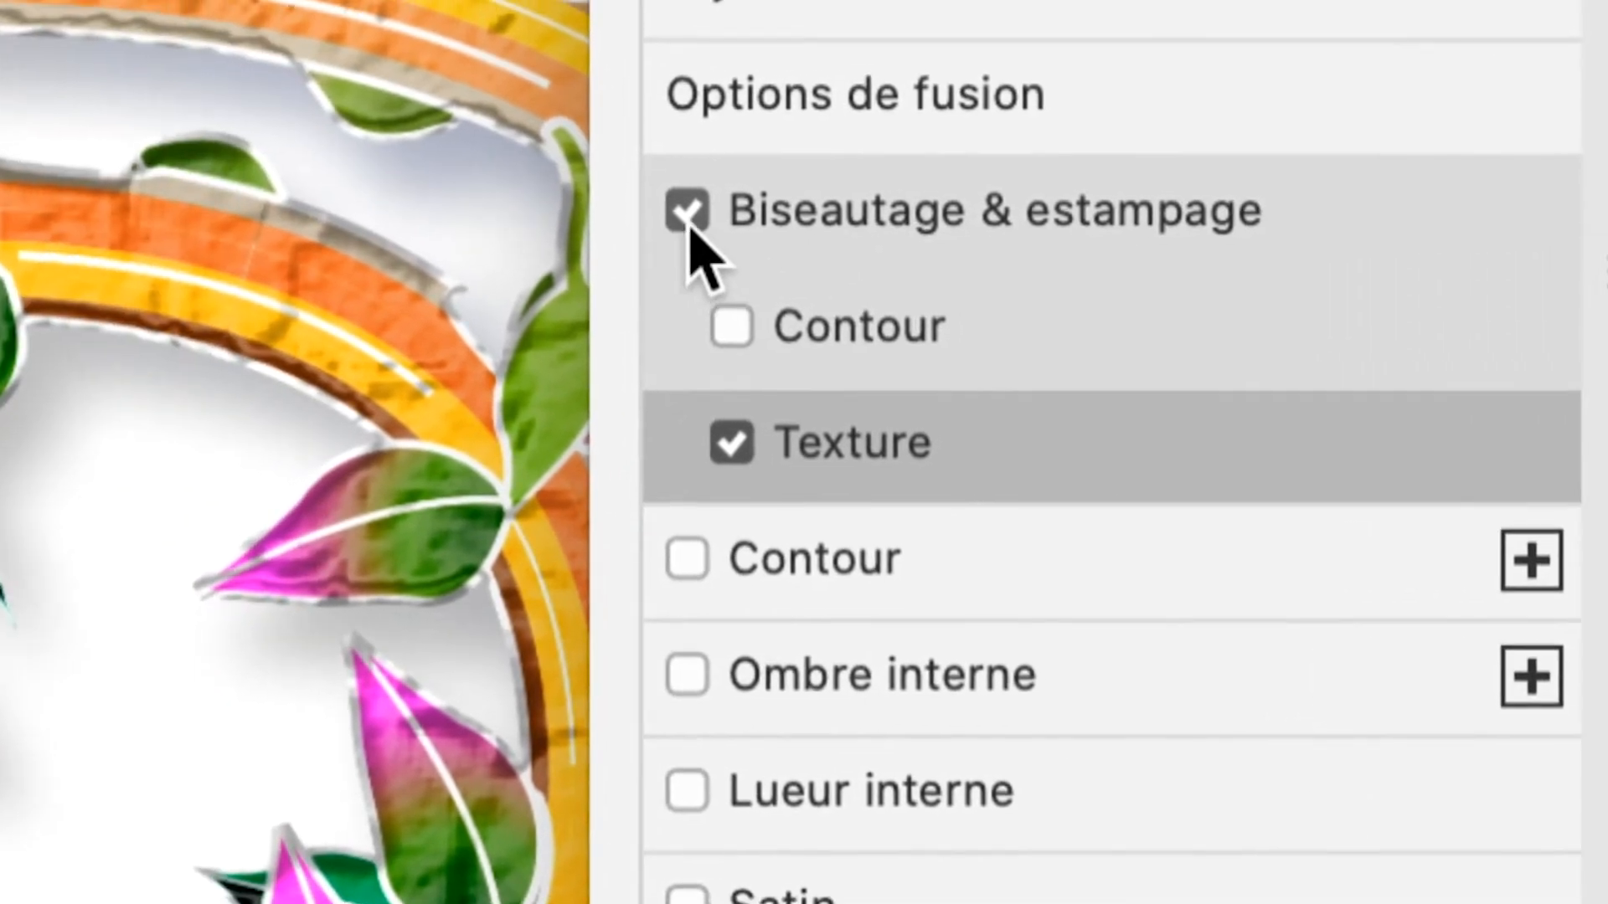
click(361, 220)
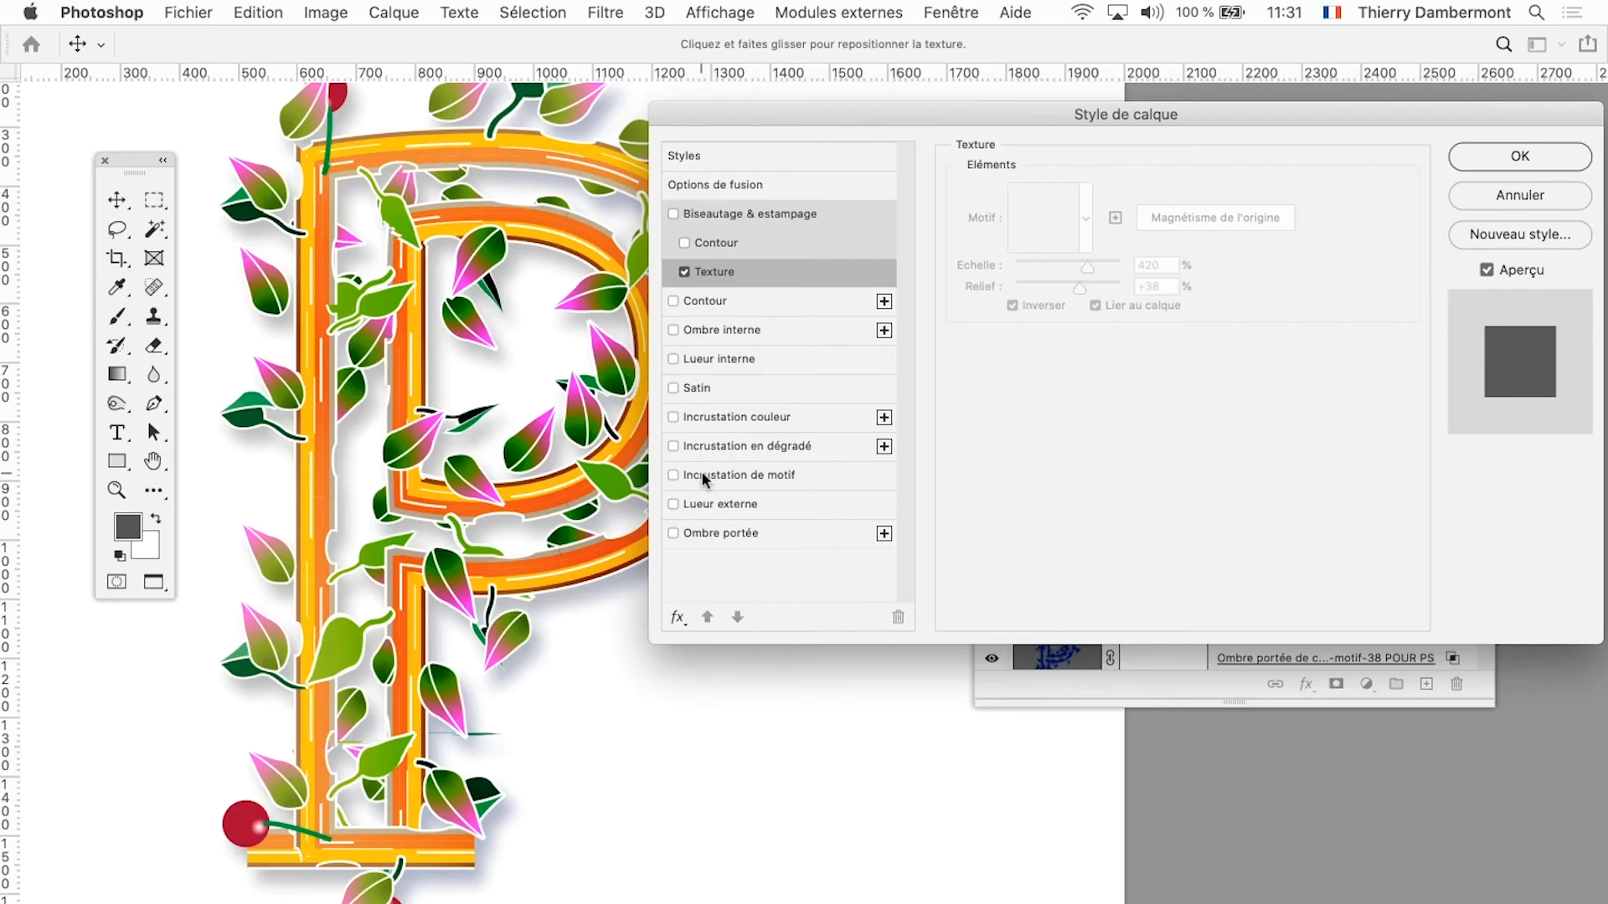
click(714, 434)
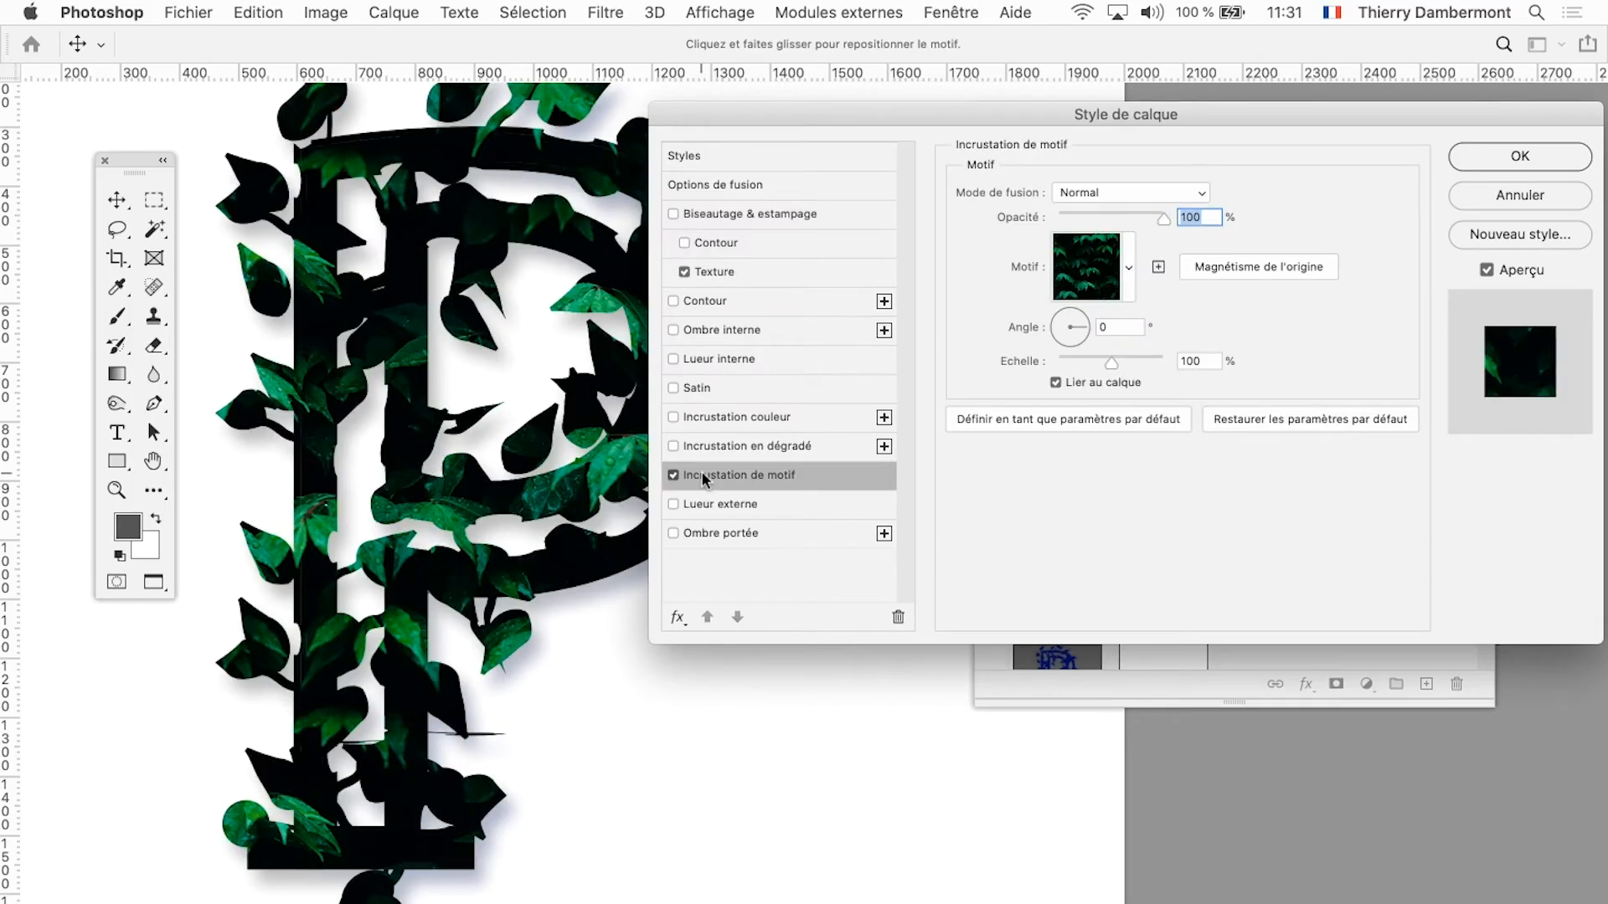
drag(884, 118, 1007, 104)
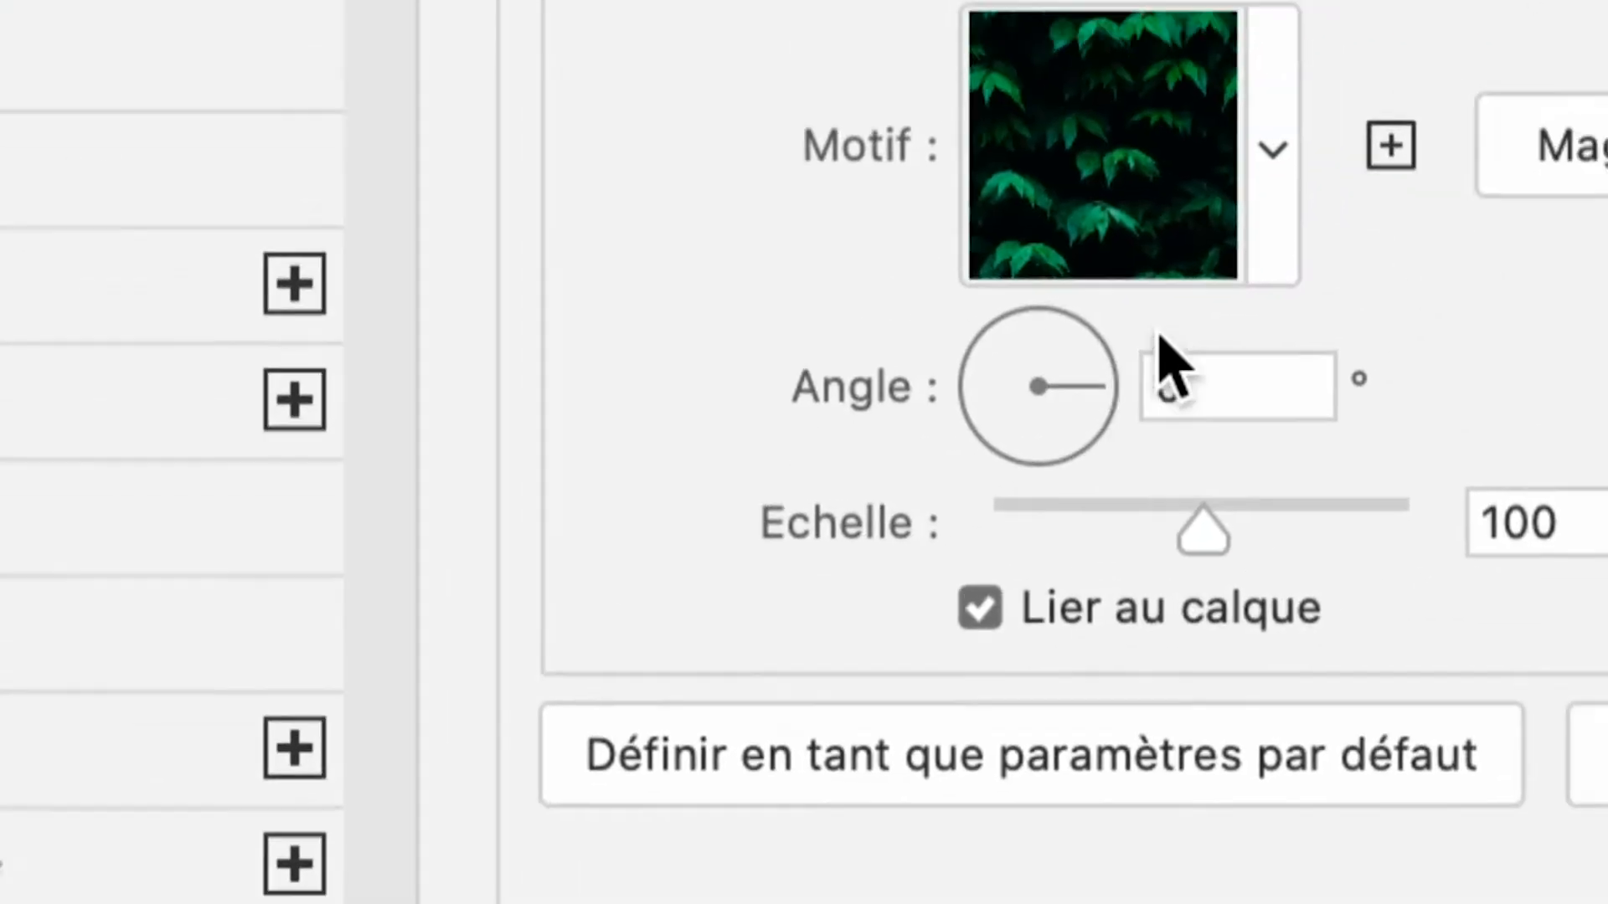
click(1250, 273)
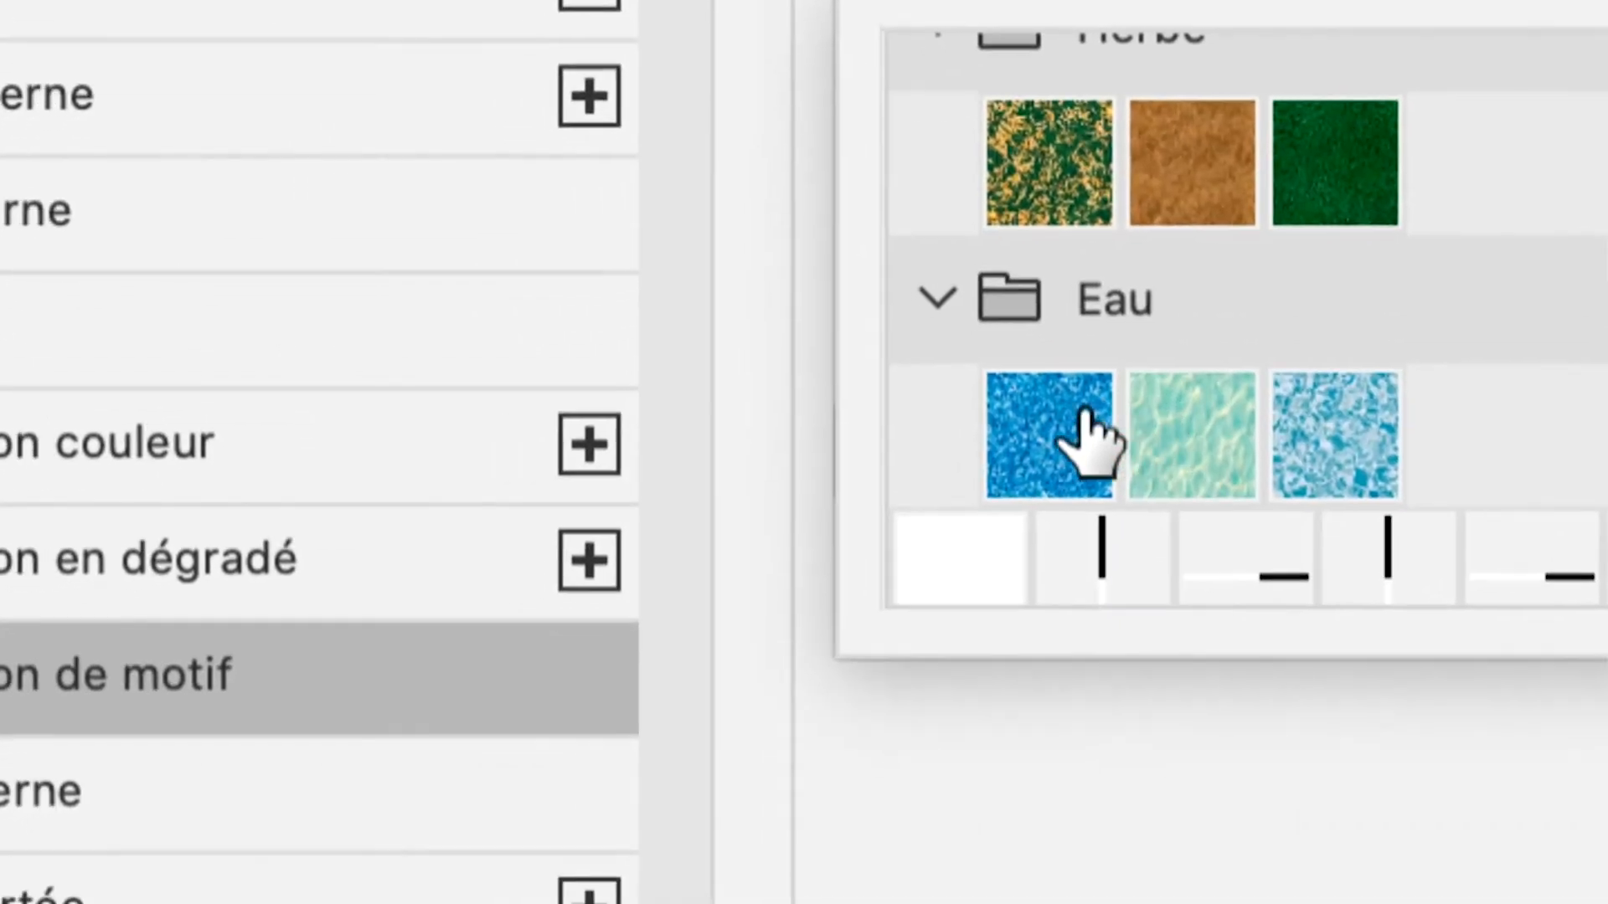
click(701, 798)
drag(711, 359, 669, 350)
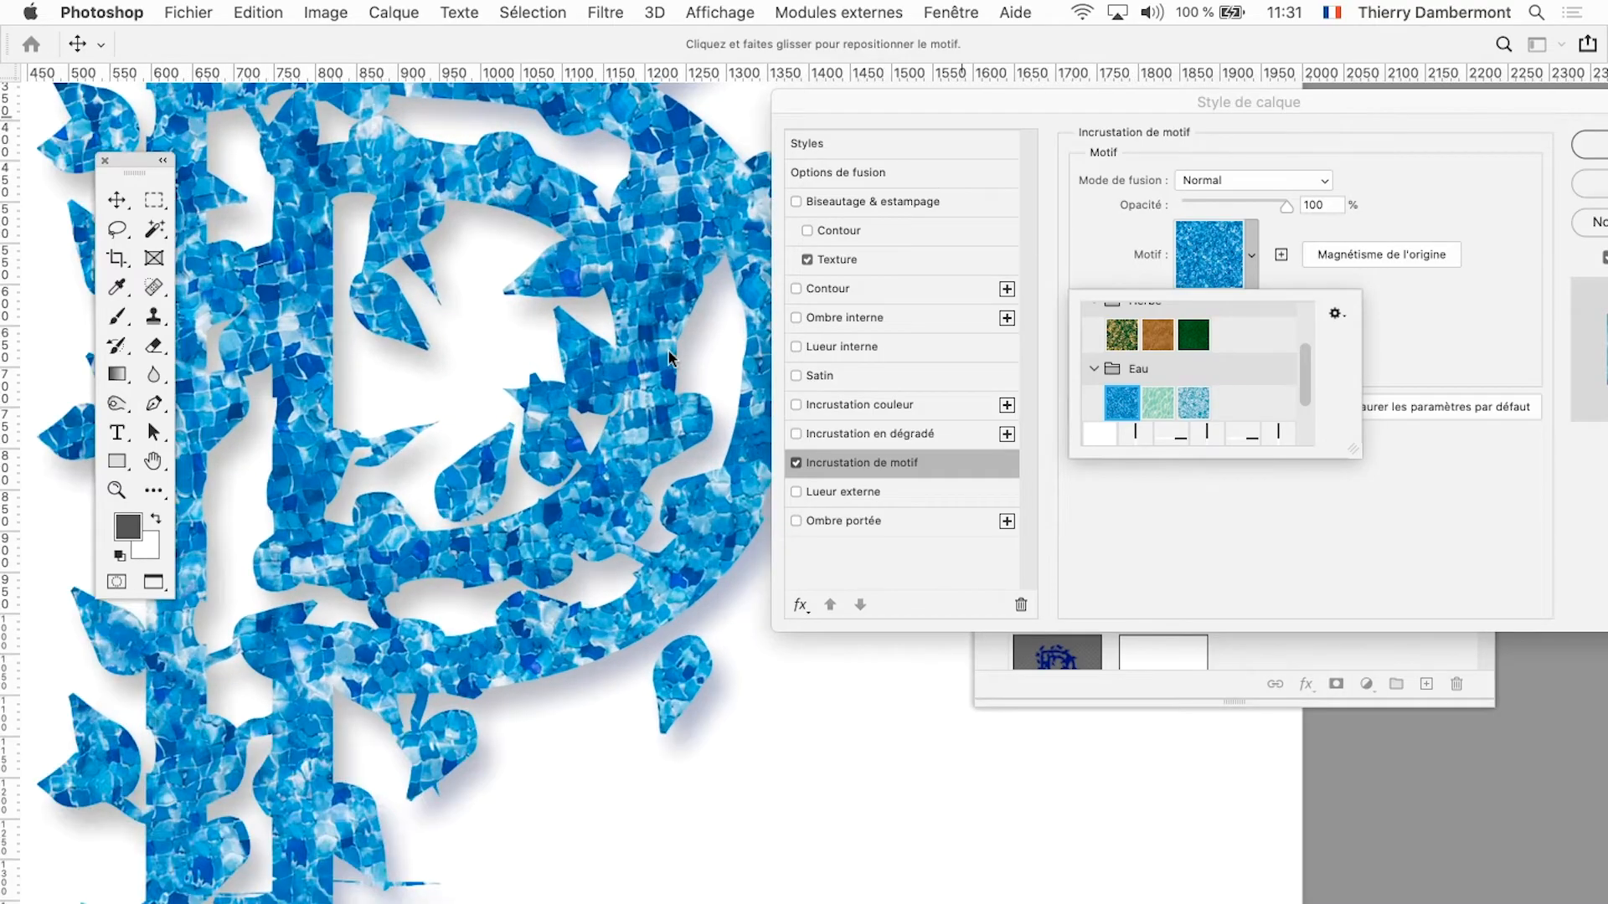
Step: Try the Produit and Eclaircir blend modes on the pattern overlay
click(1223, 176)
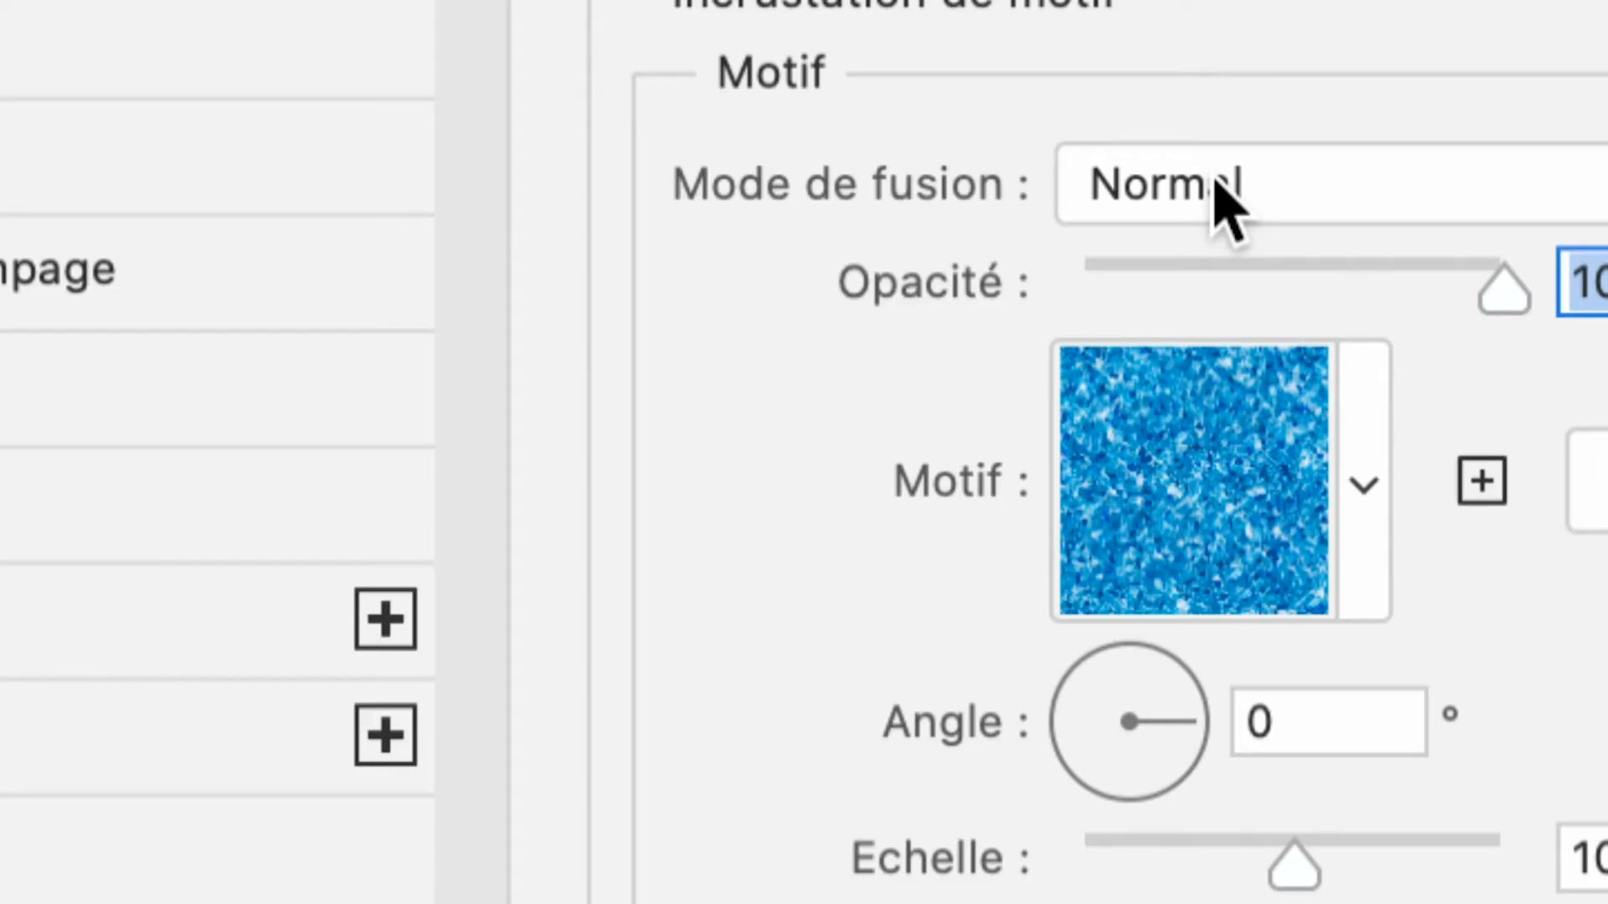
click(1215, 186)
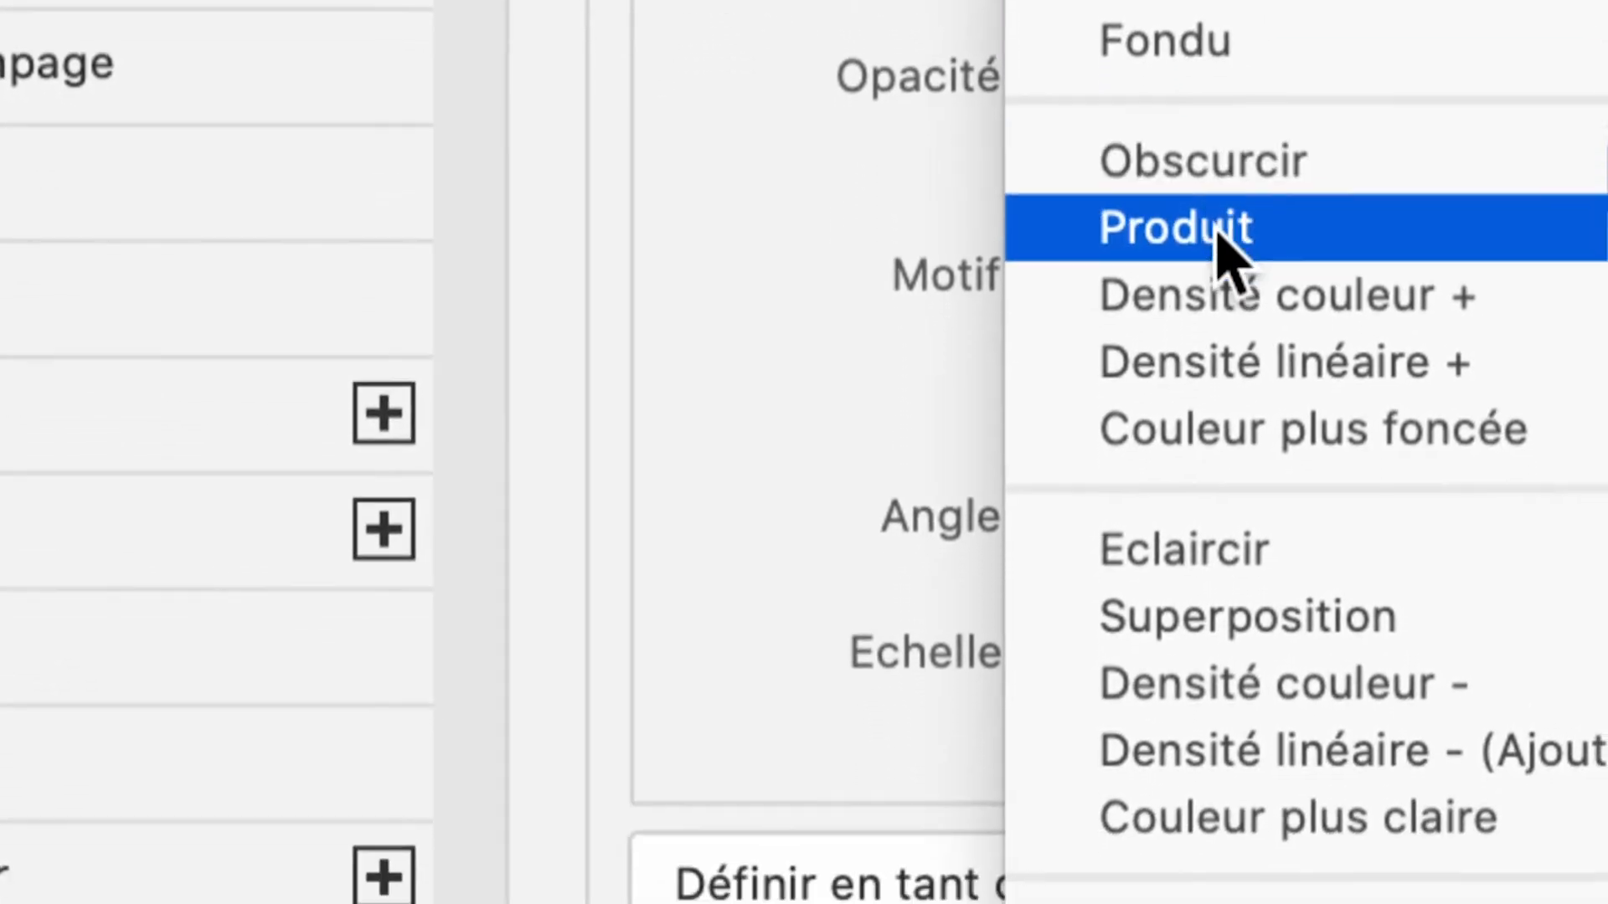
click(1218, 236)
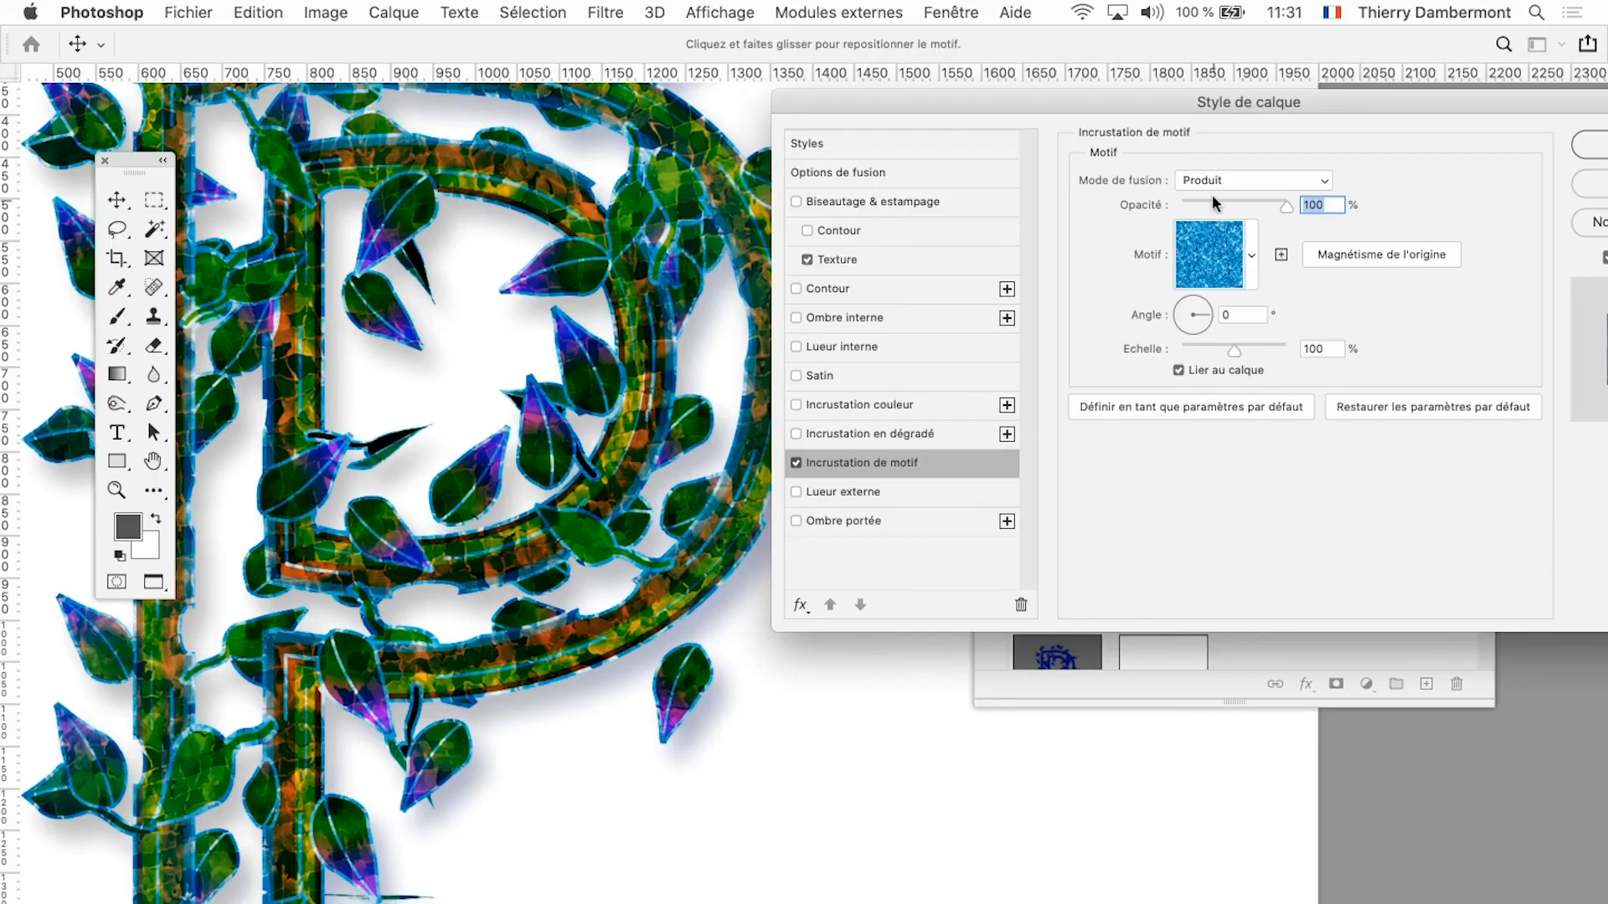
click(1212, 182)
click(1223, 257)
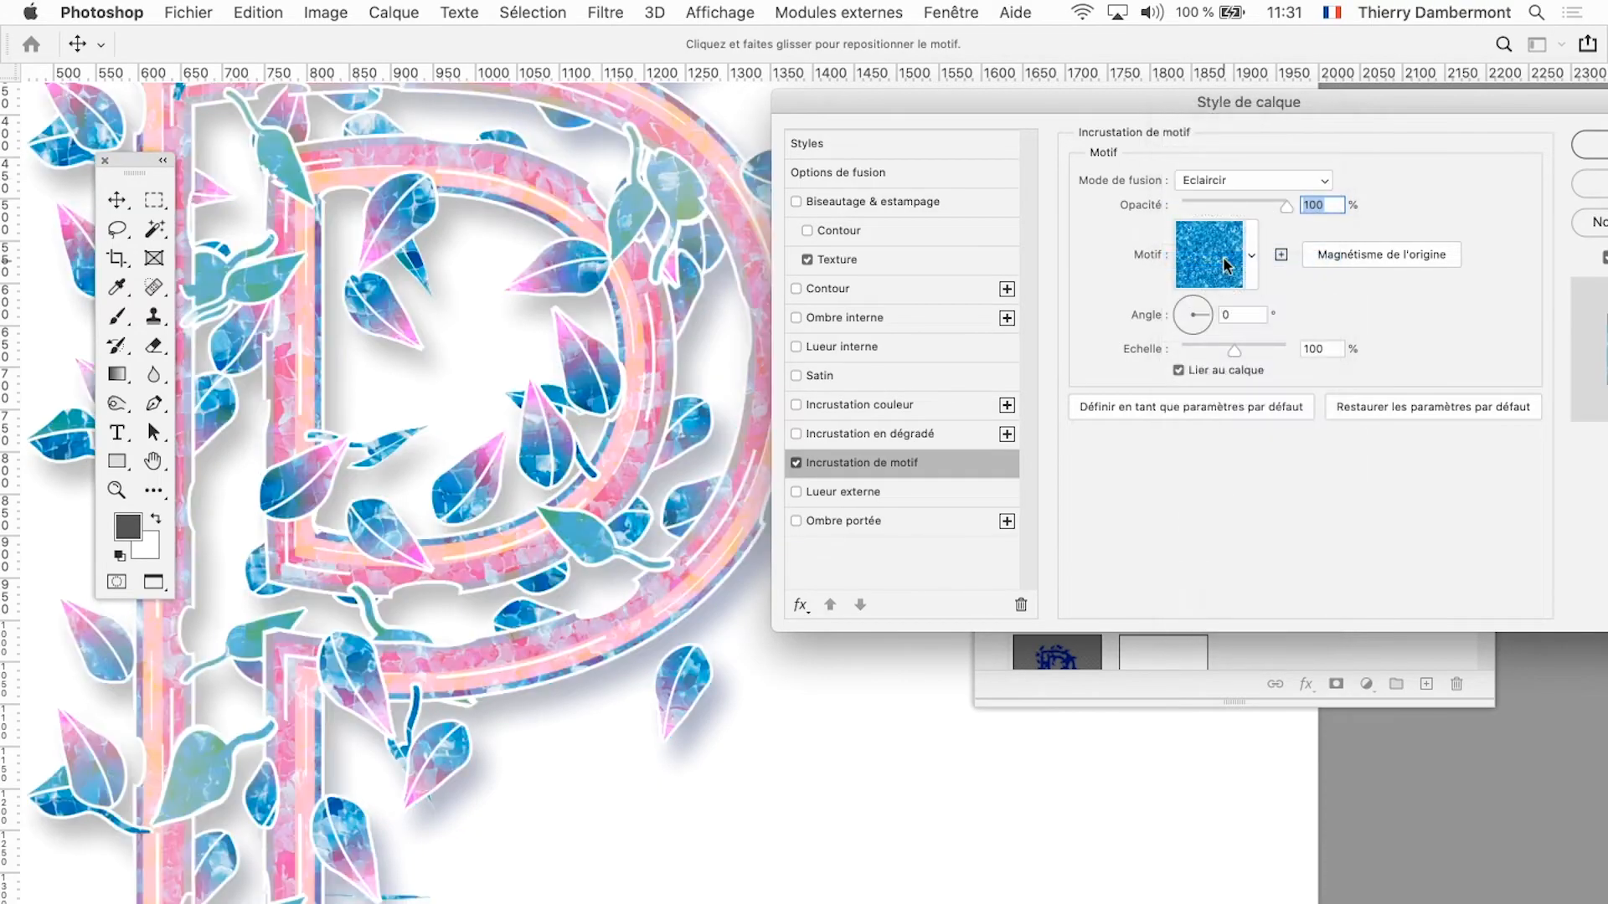
Step: Set the pattern overlay's Mode de fusion to Incrustation and its Echelle to 342 %
click(1229, 178)
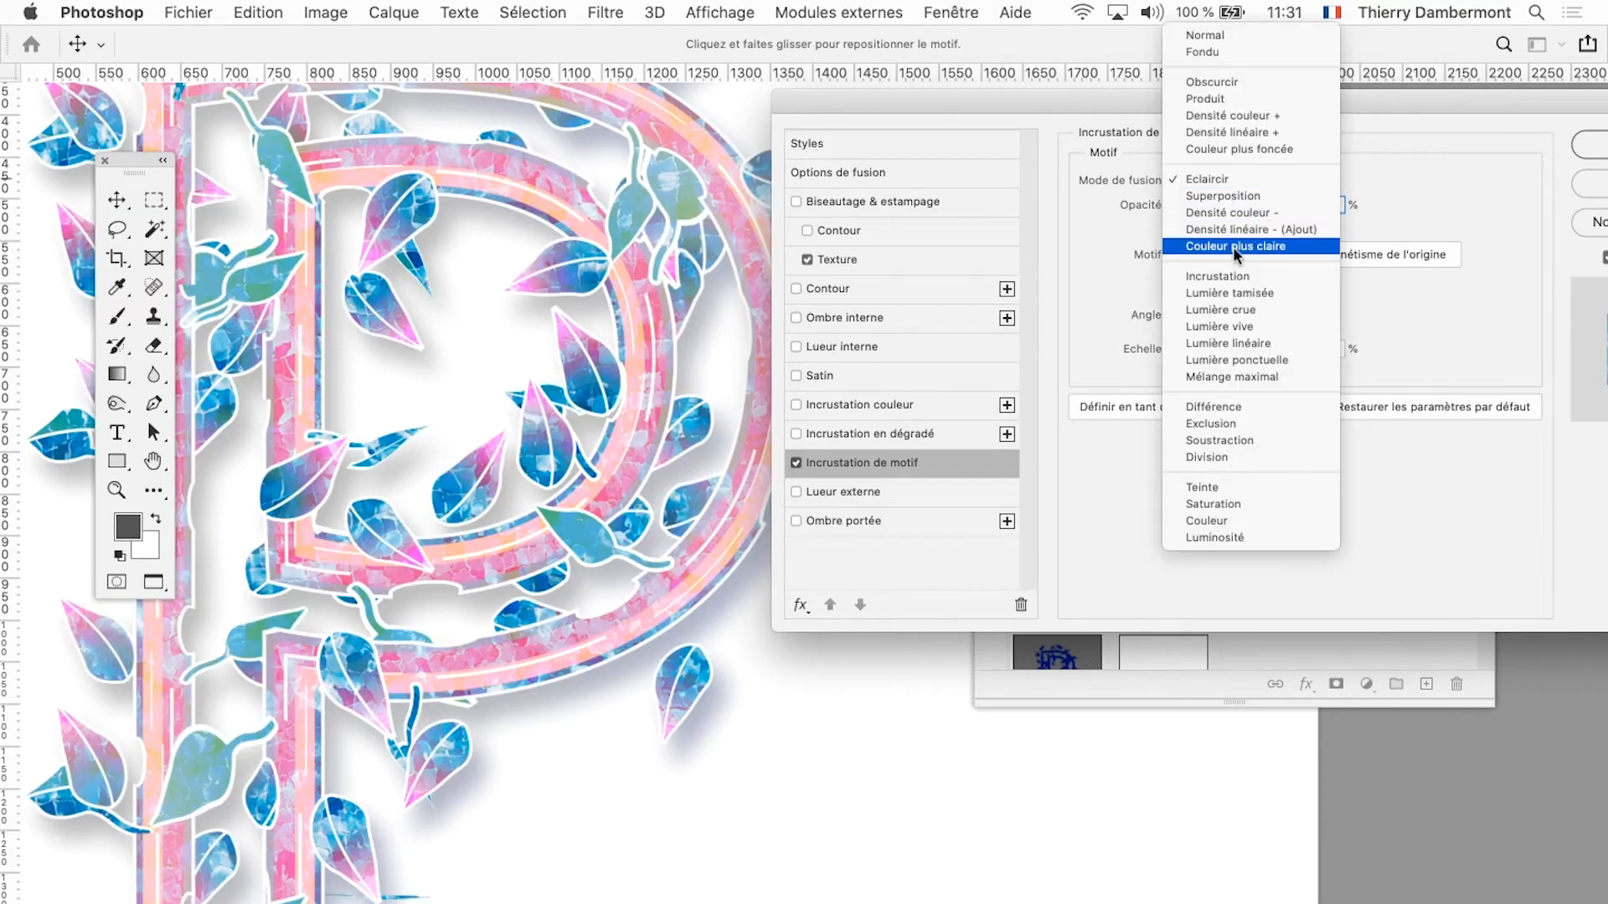
click(1240, 276)
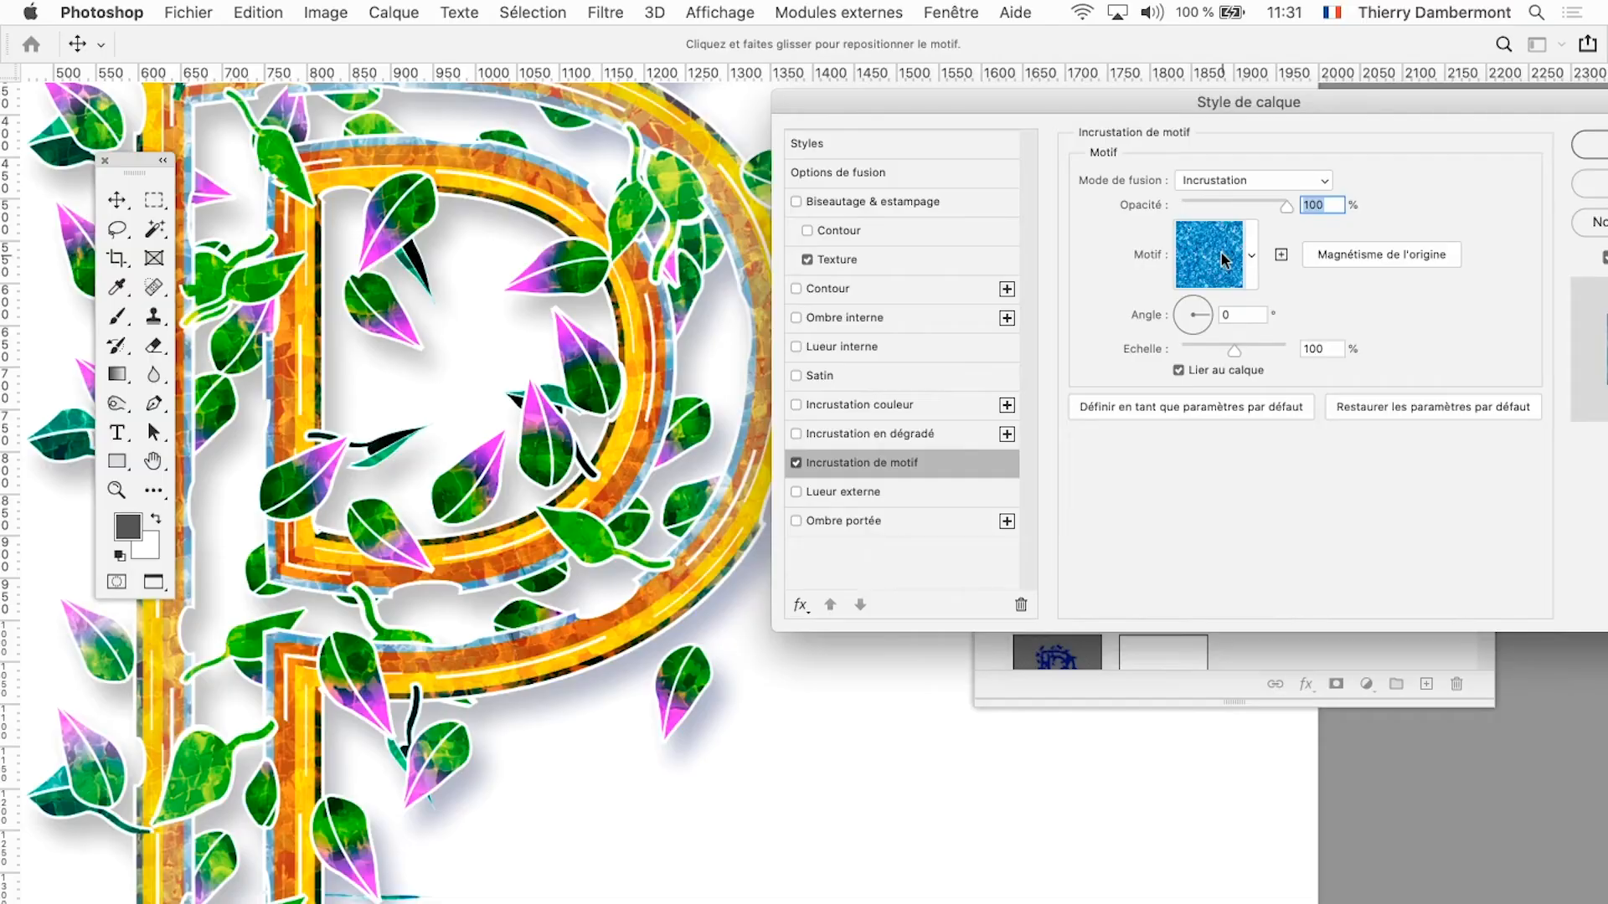
drag(1236, 349, 1247, 346)
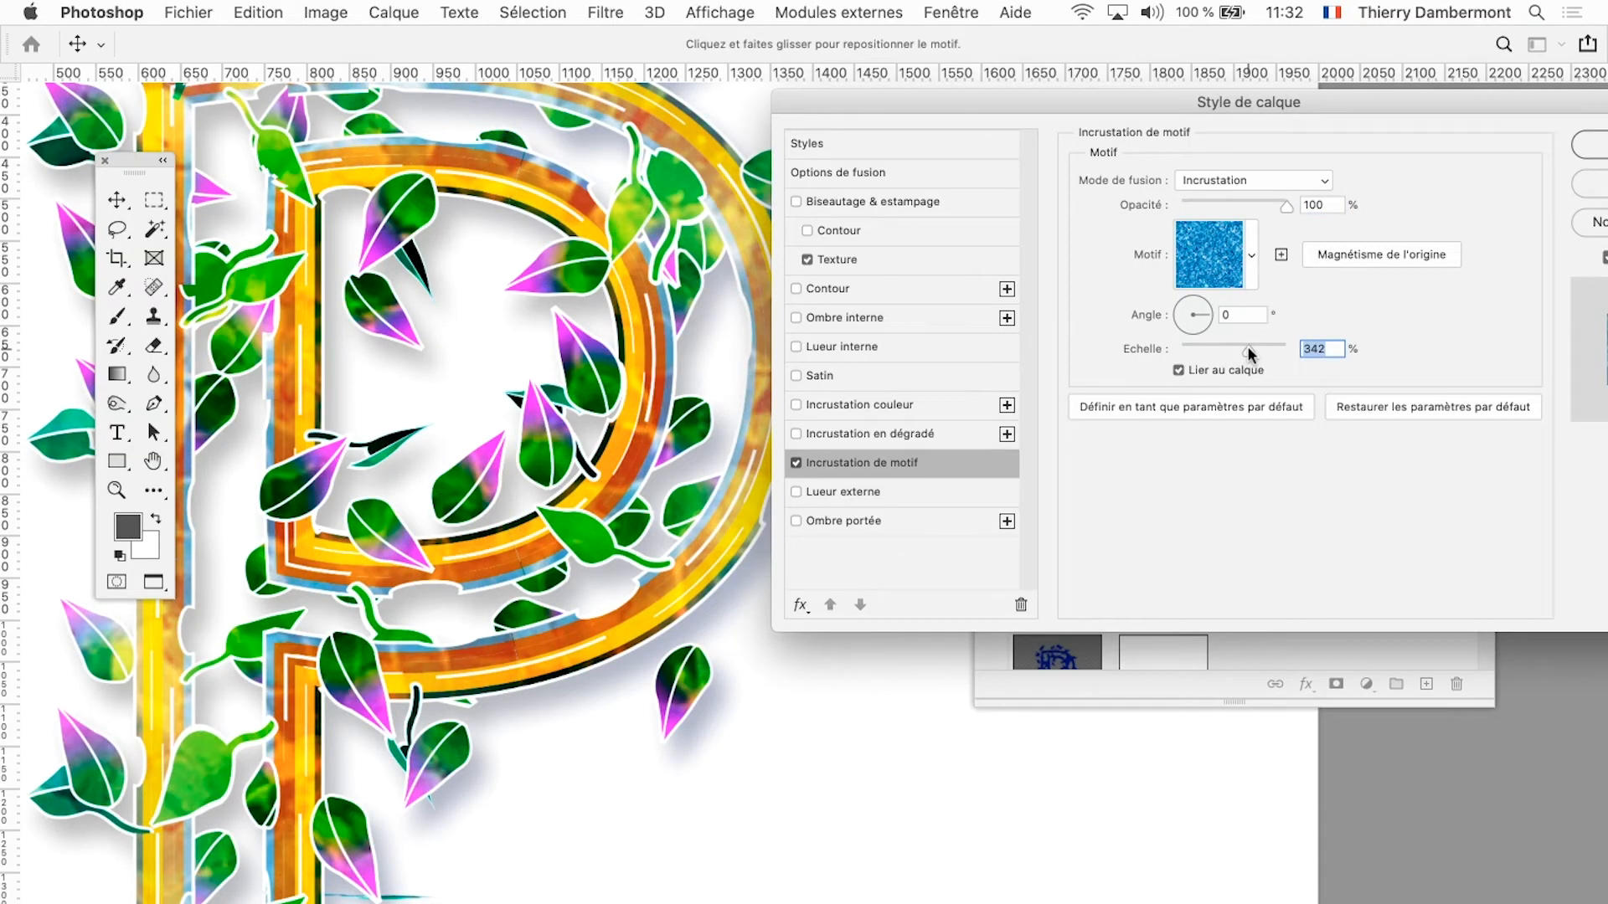
Step: Try the Lumière tamisée and Lumière vive blend modes on the pattern overlay
click(1268, 183)
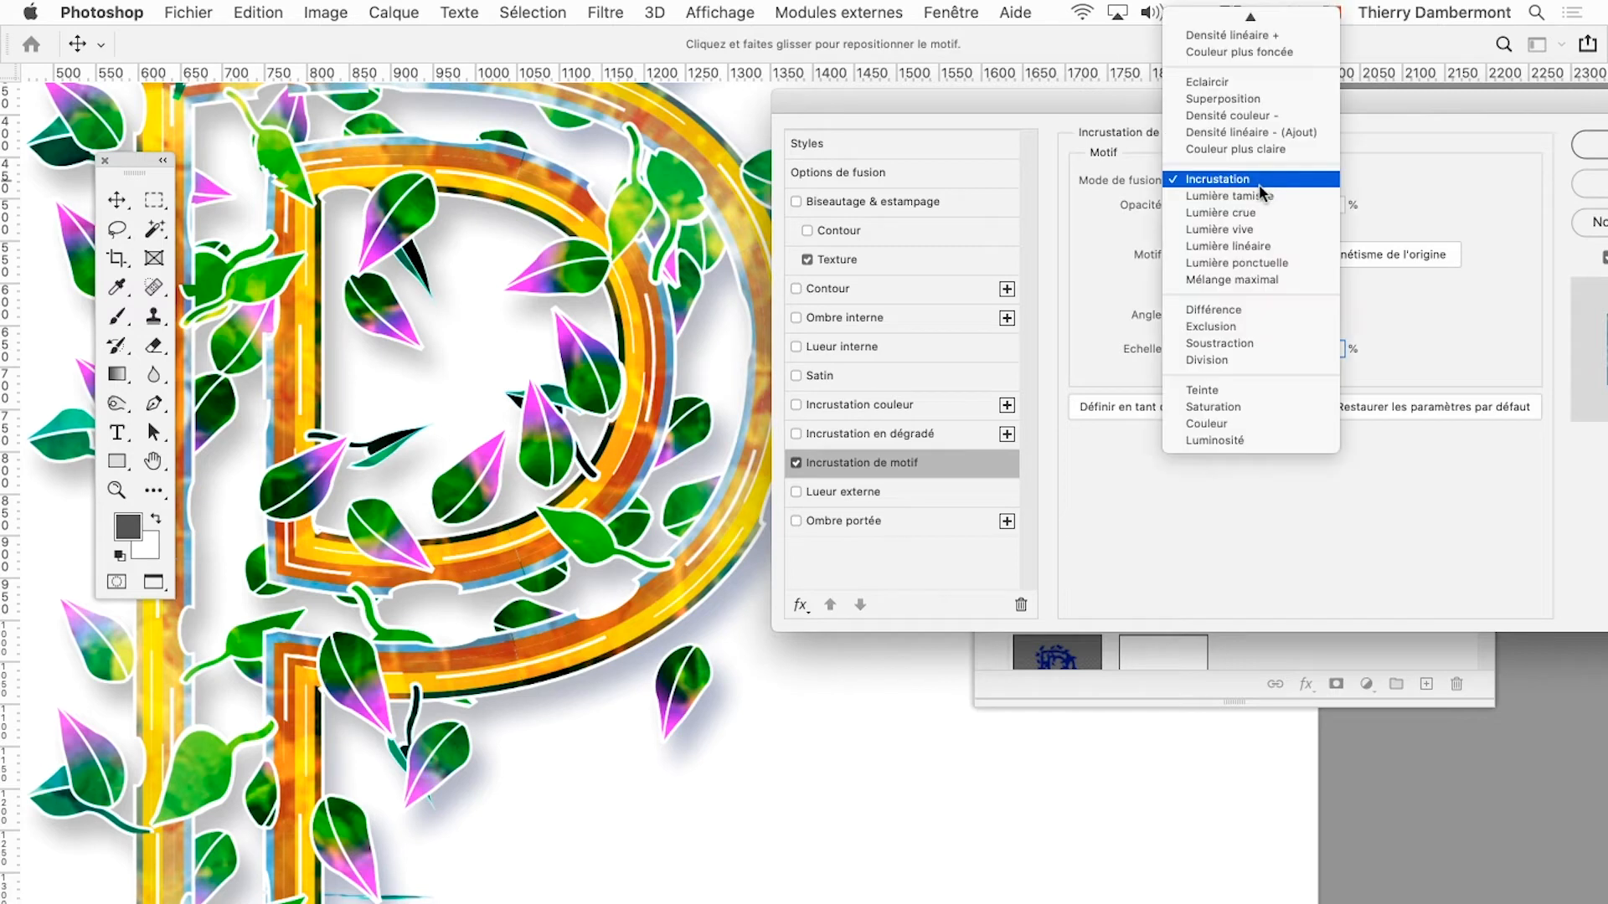
click(1256, 195)
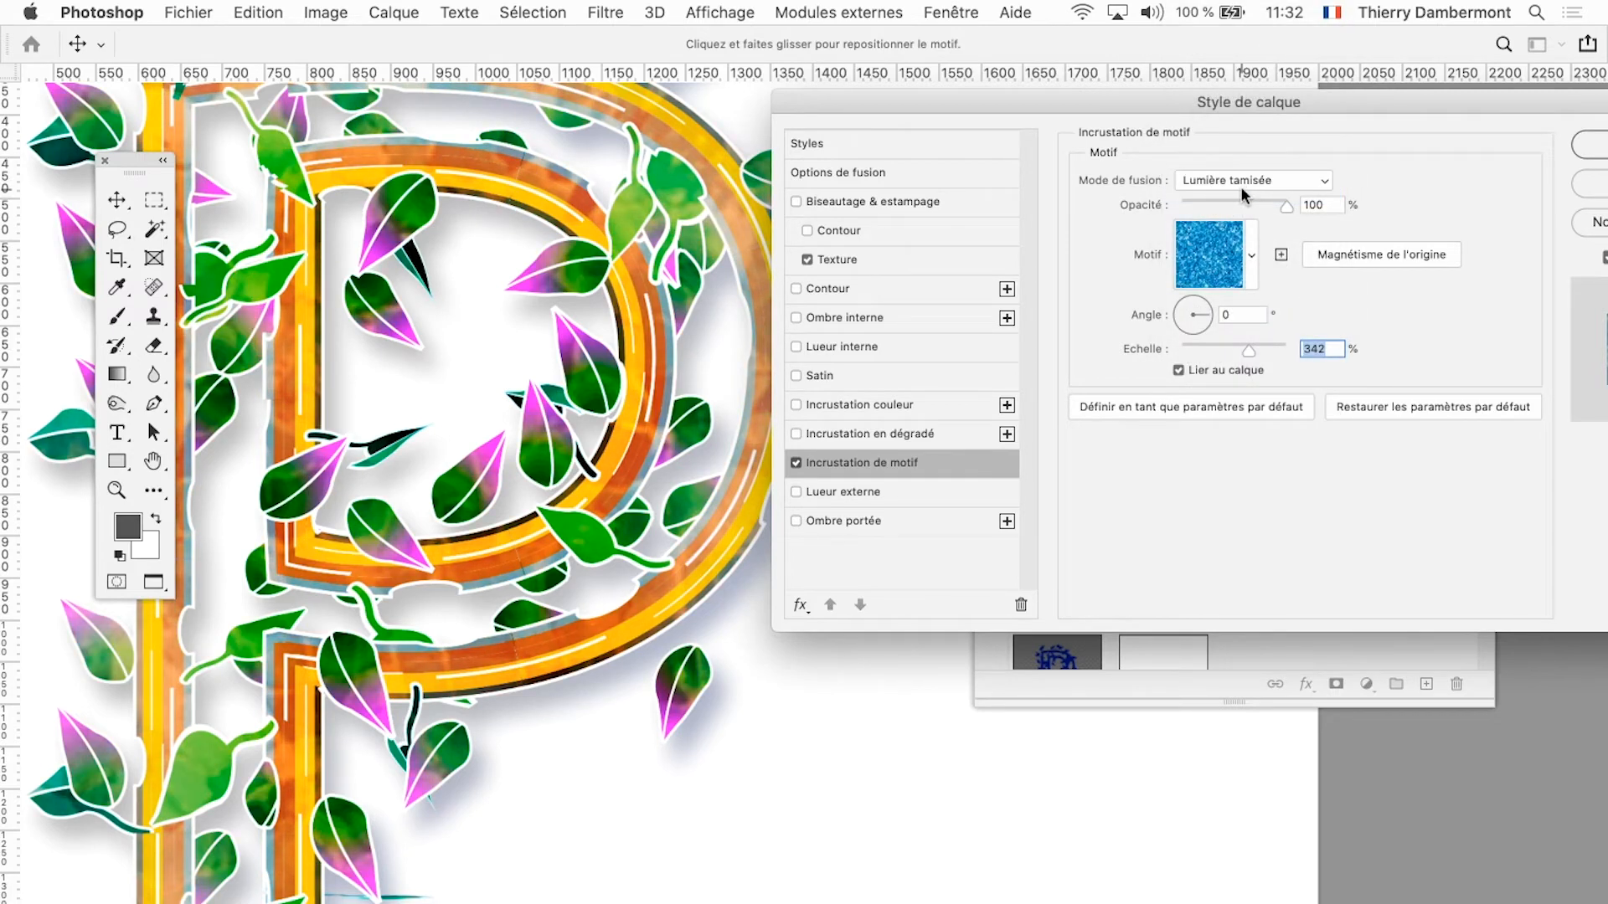
click(1242, 186)
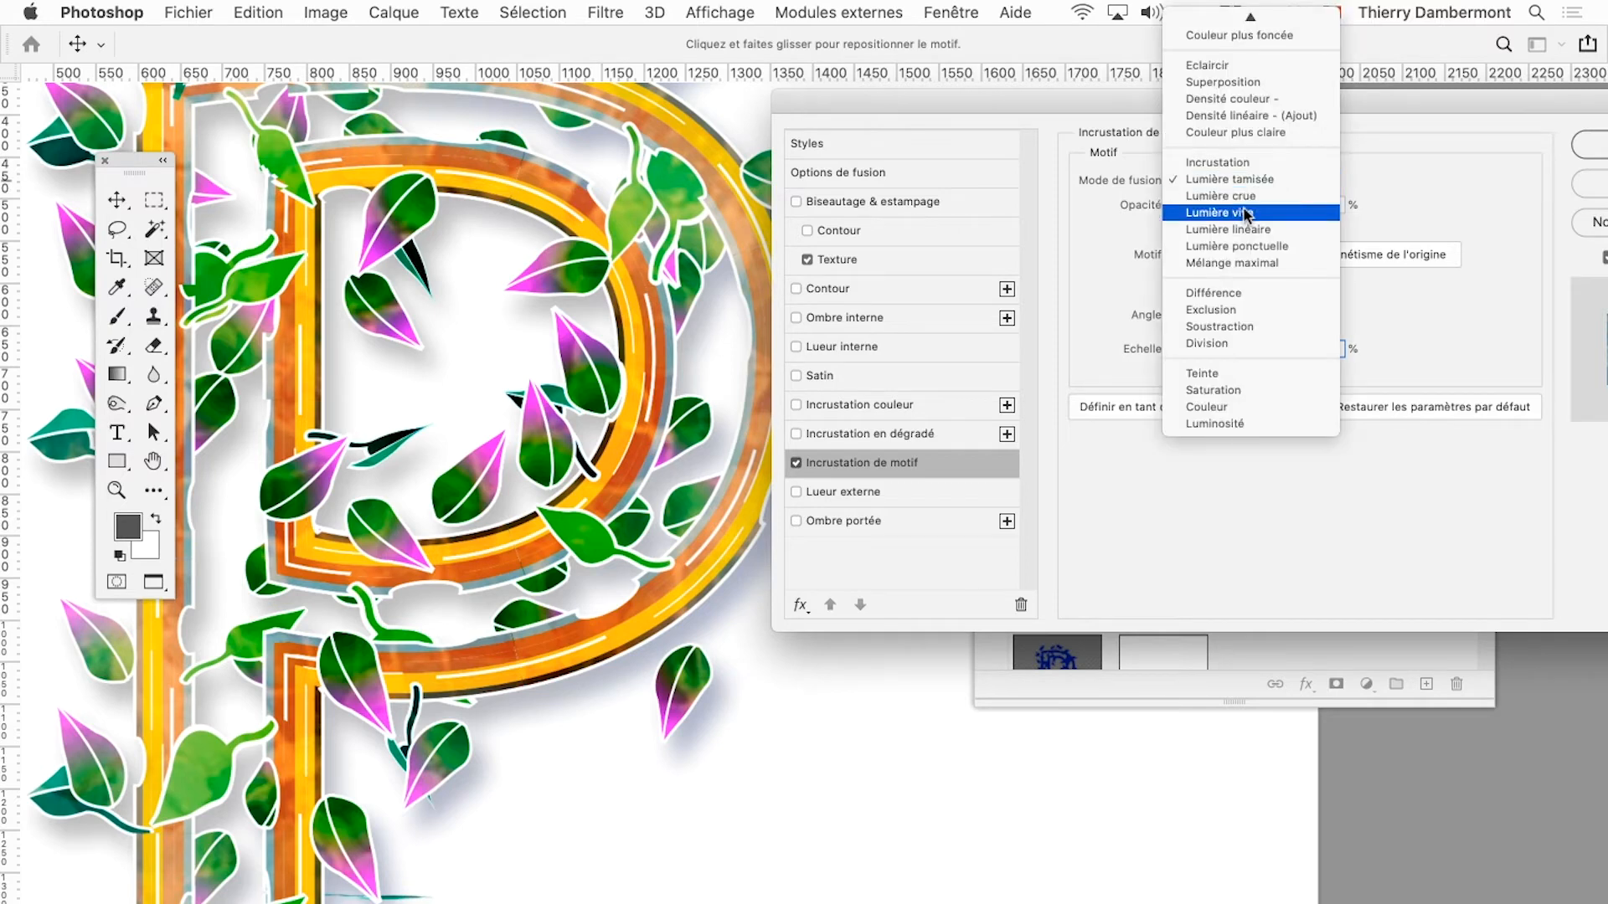
click(1245, 213)
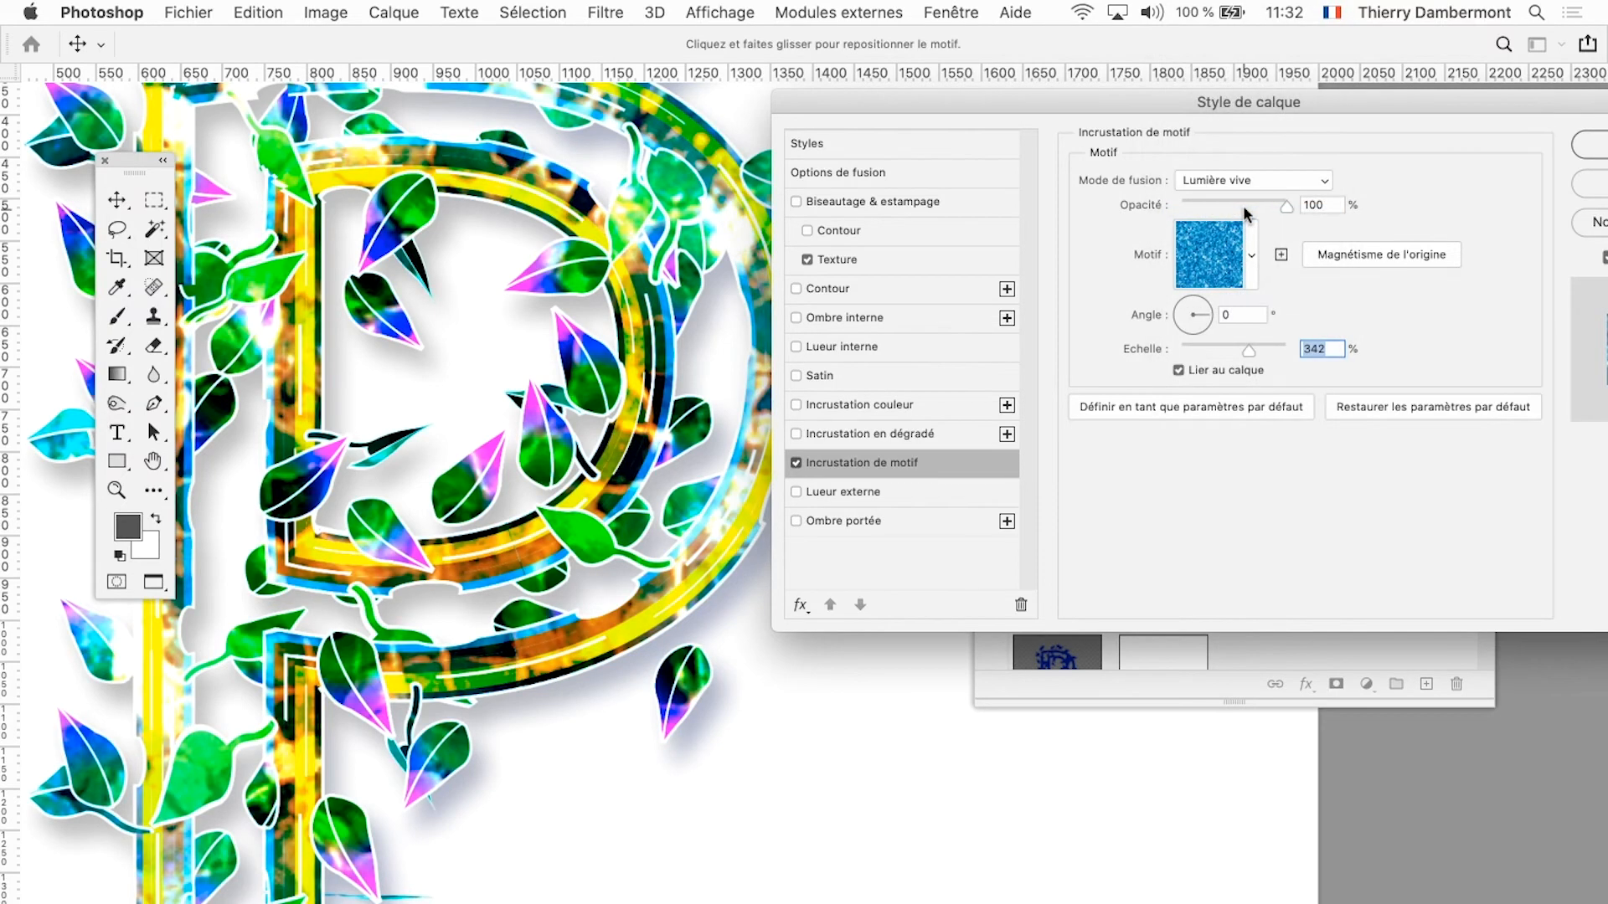
Step: Try the pattern overlay at 81 % Echelle and 53 % Opacité, and discard all the layer style changes
click(1223, 345)
drag(1222, 345, 1224, 346)
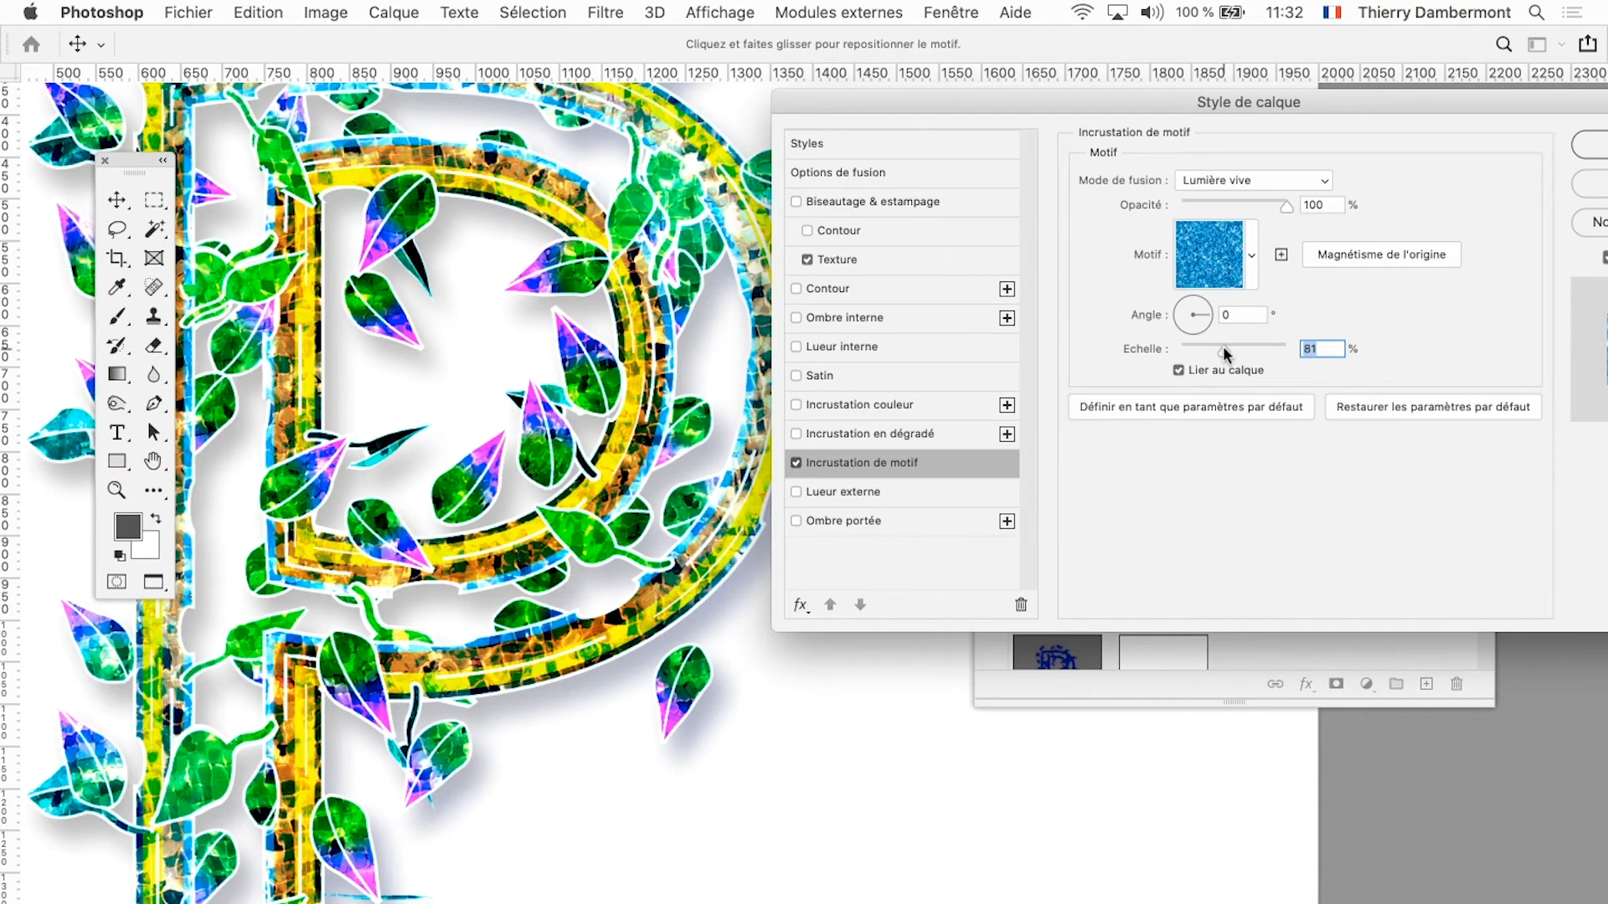
click(1236, 203)
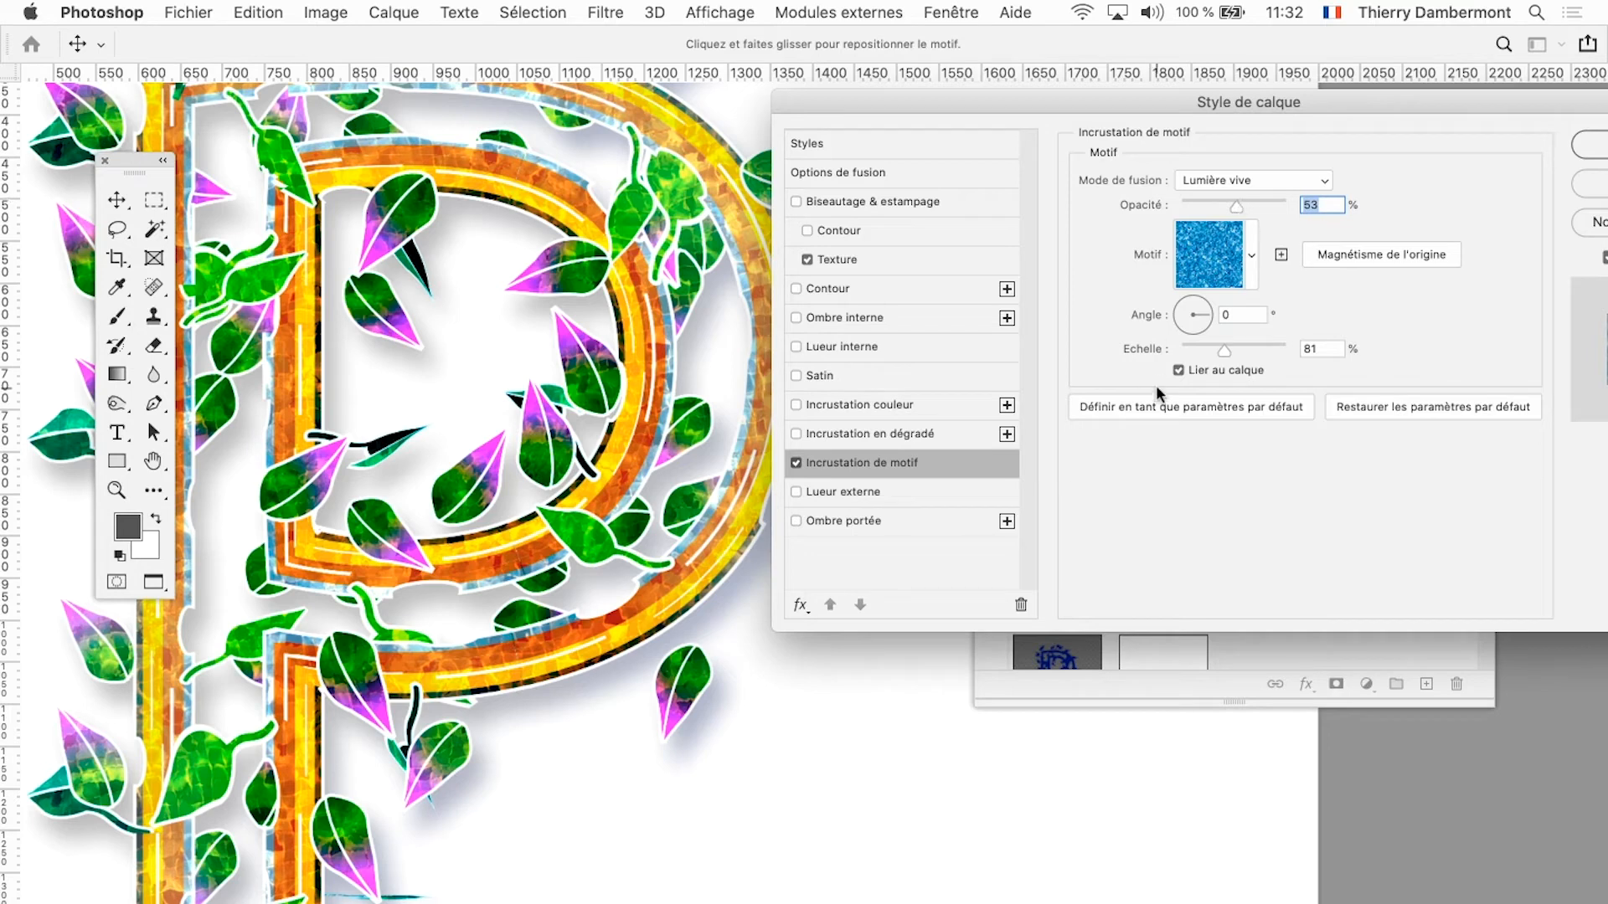
drag(924, 98, 857, 87)
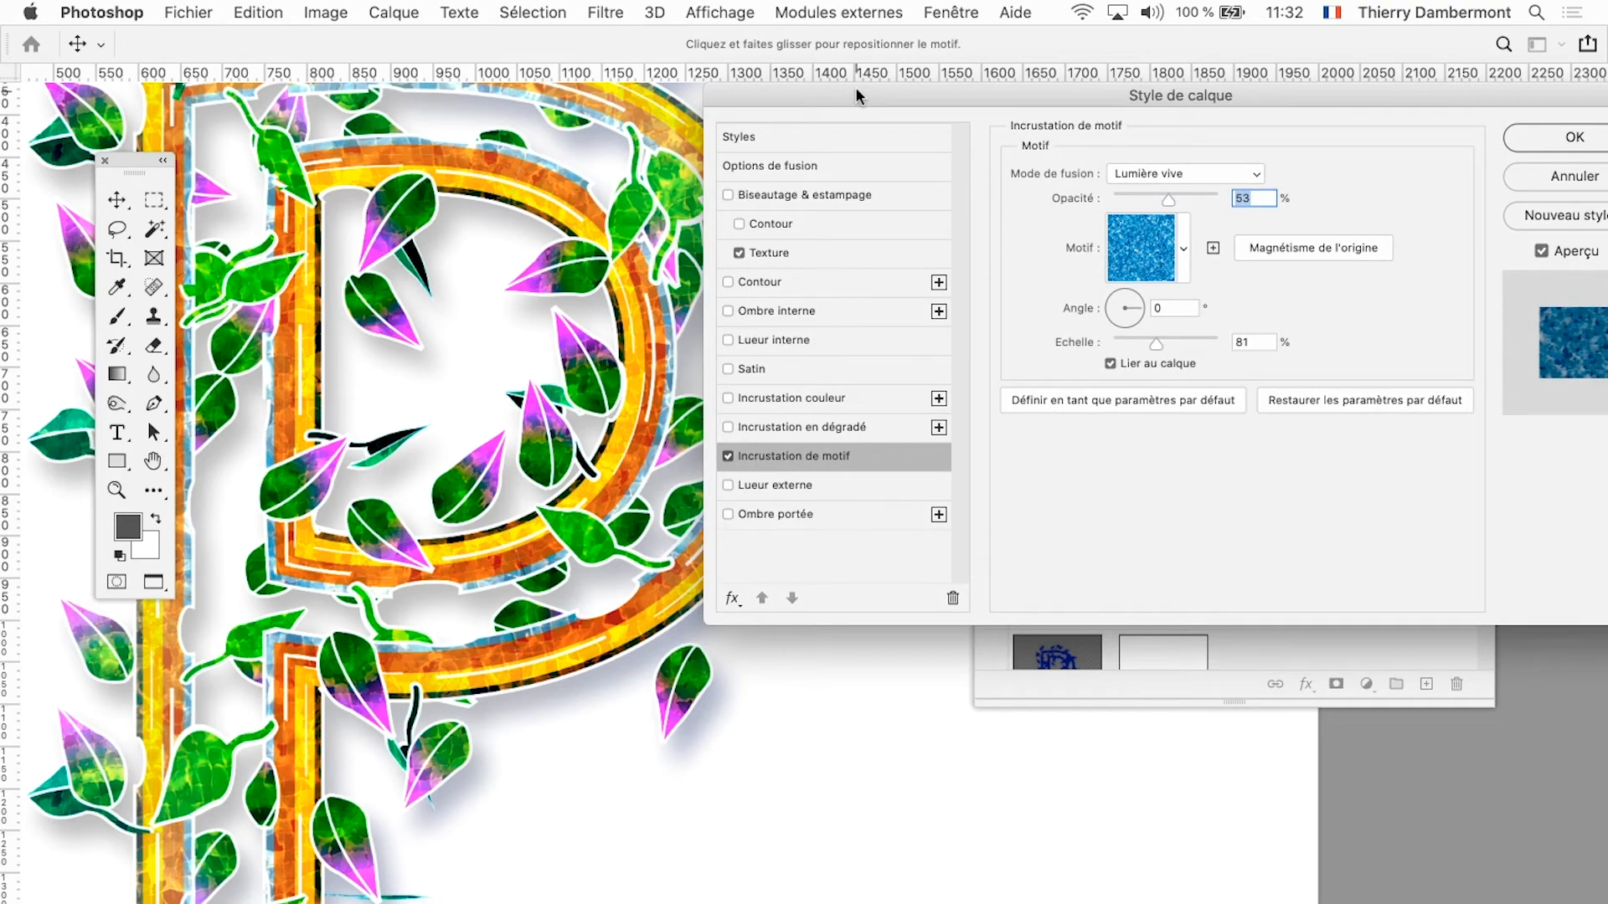
click(1577, 176)
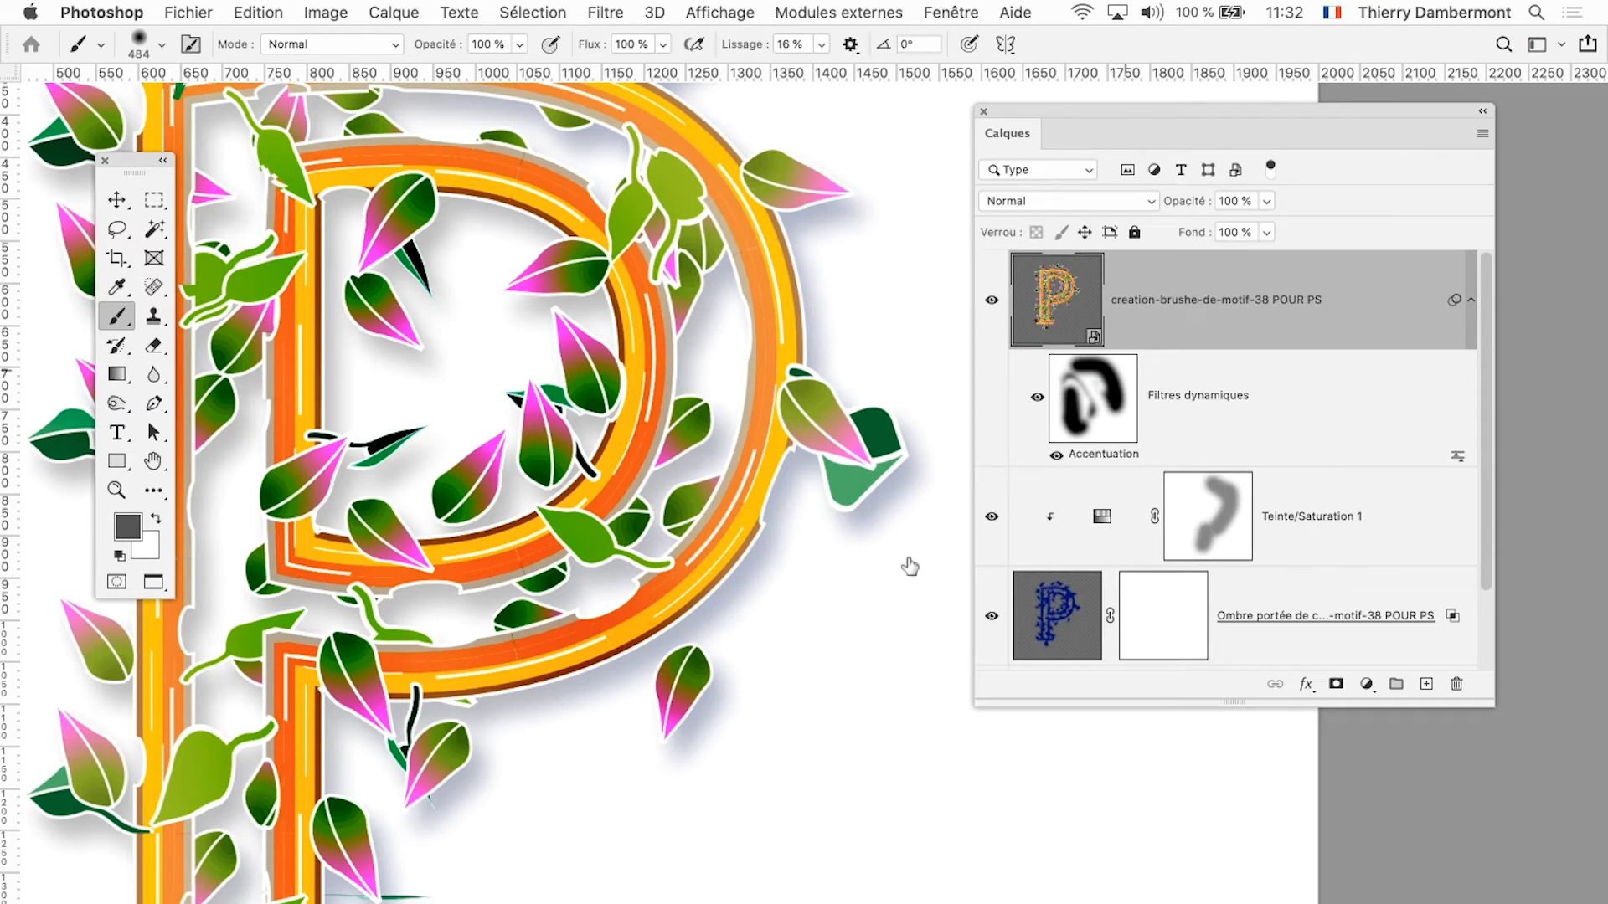
Step: Save the document in Photoshop format as Sans titre-2.psd with layers and maximised compatibility
scroll(694, 469, down, 1)
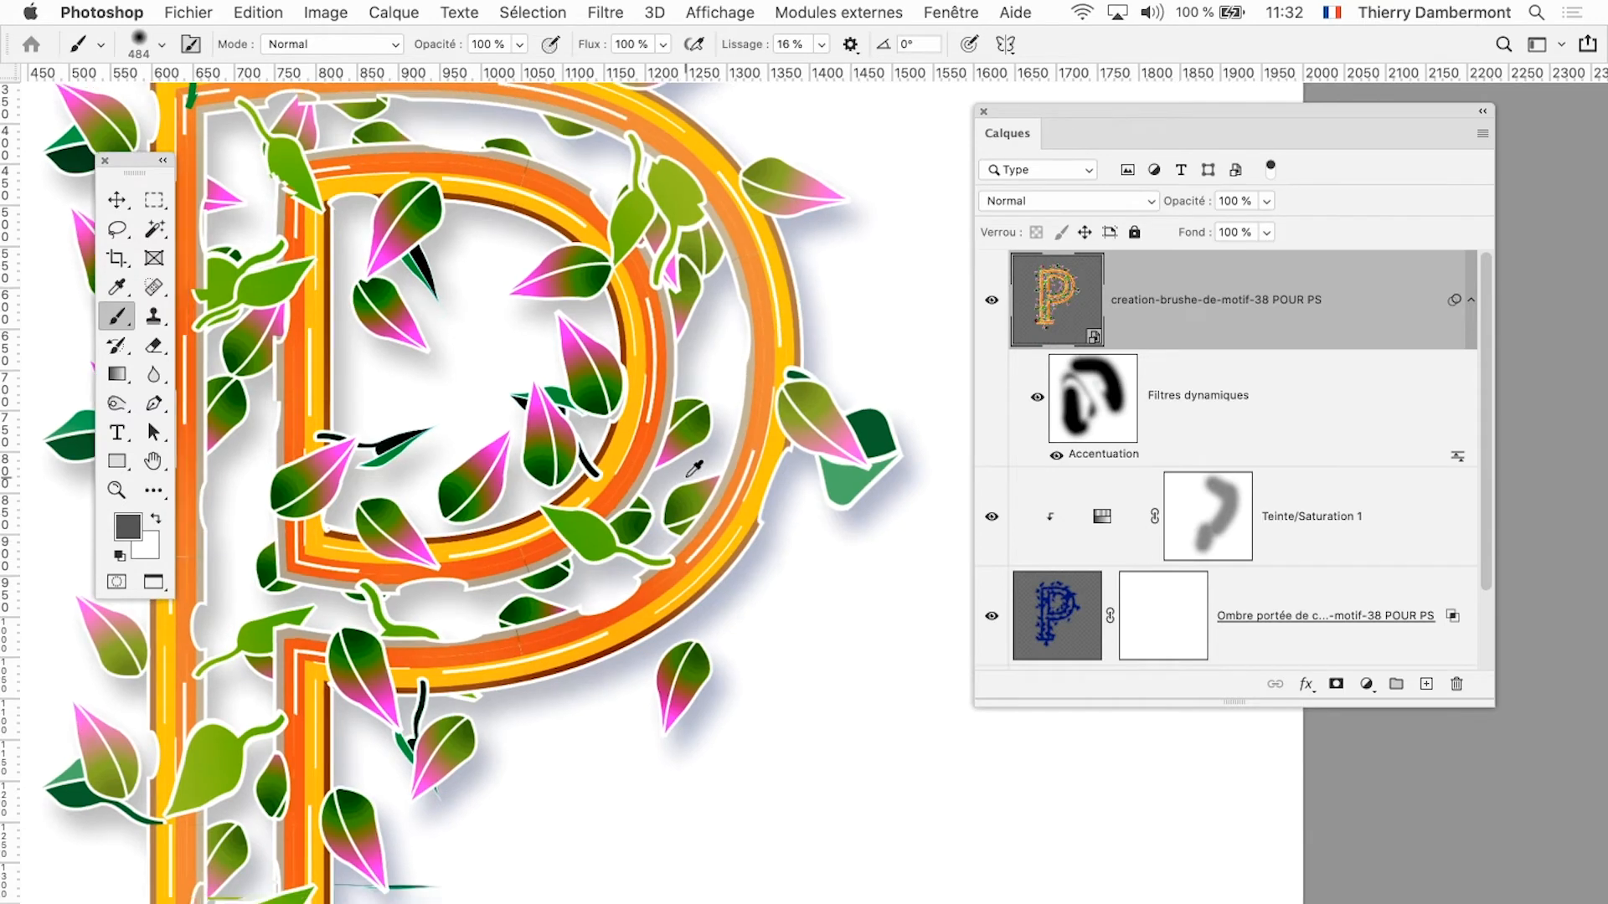
scroll(694, 469, down, 3)
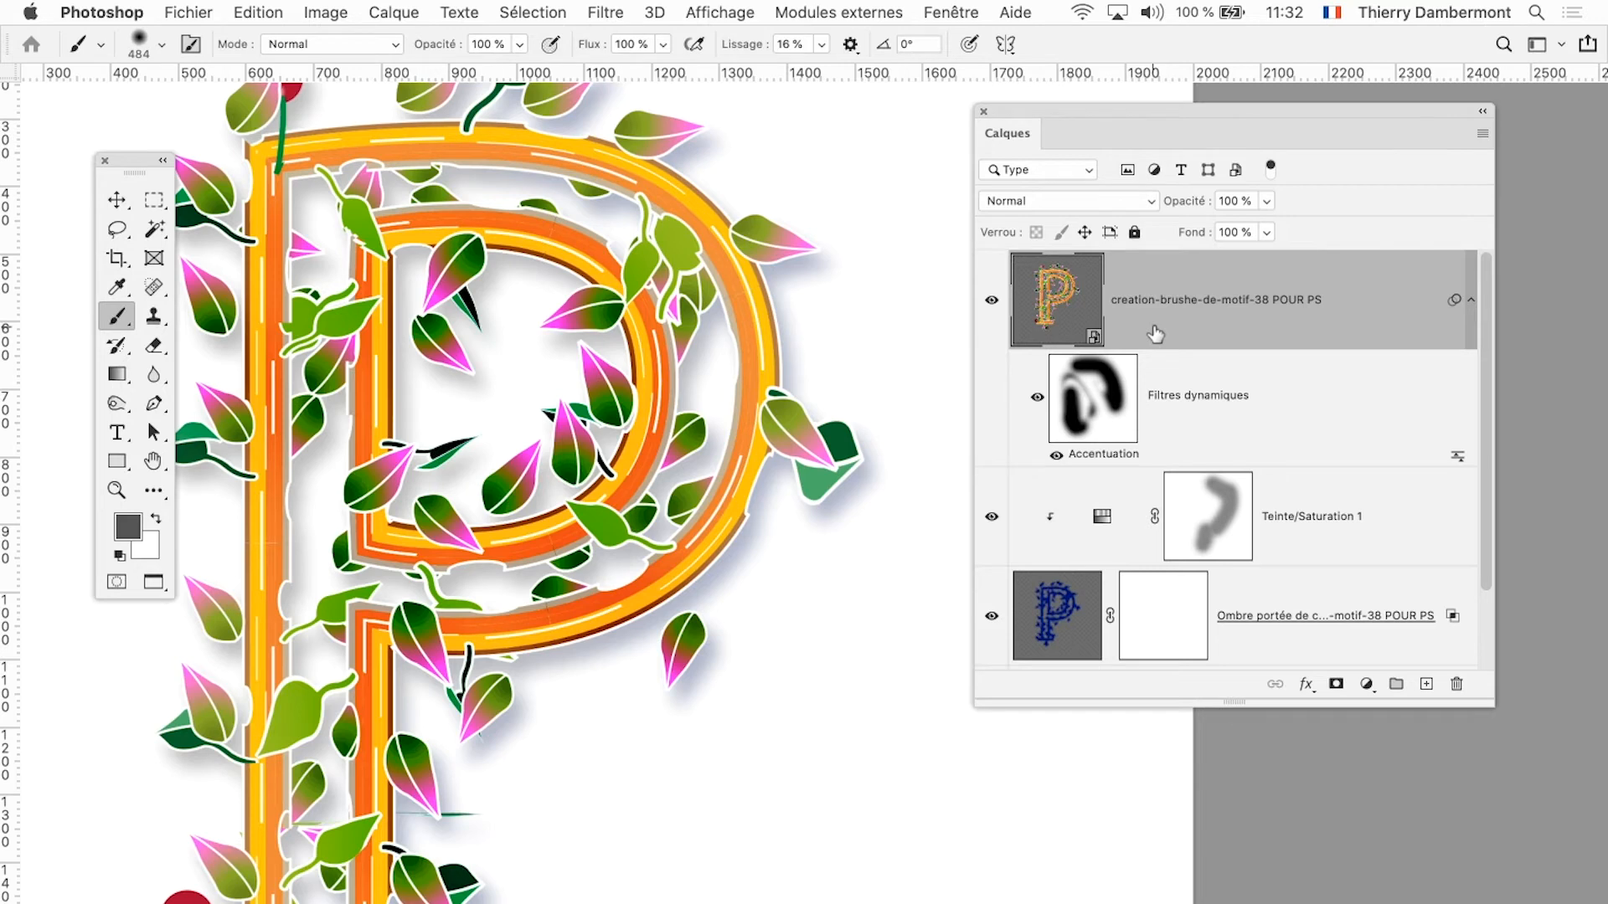
click(202, 11)
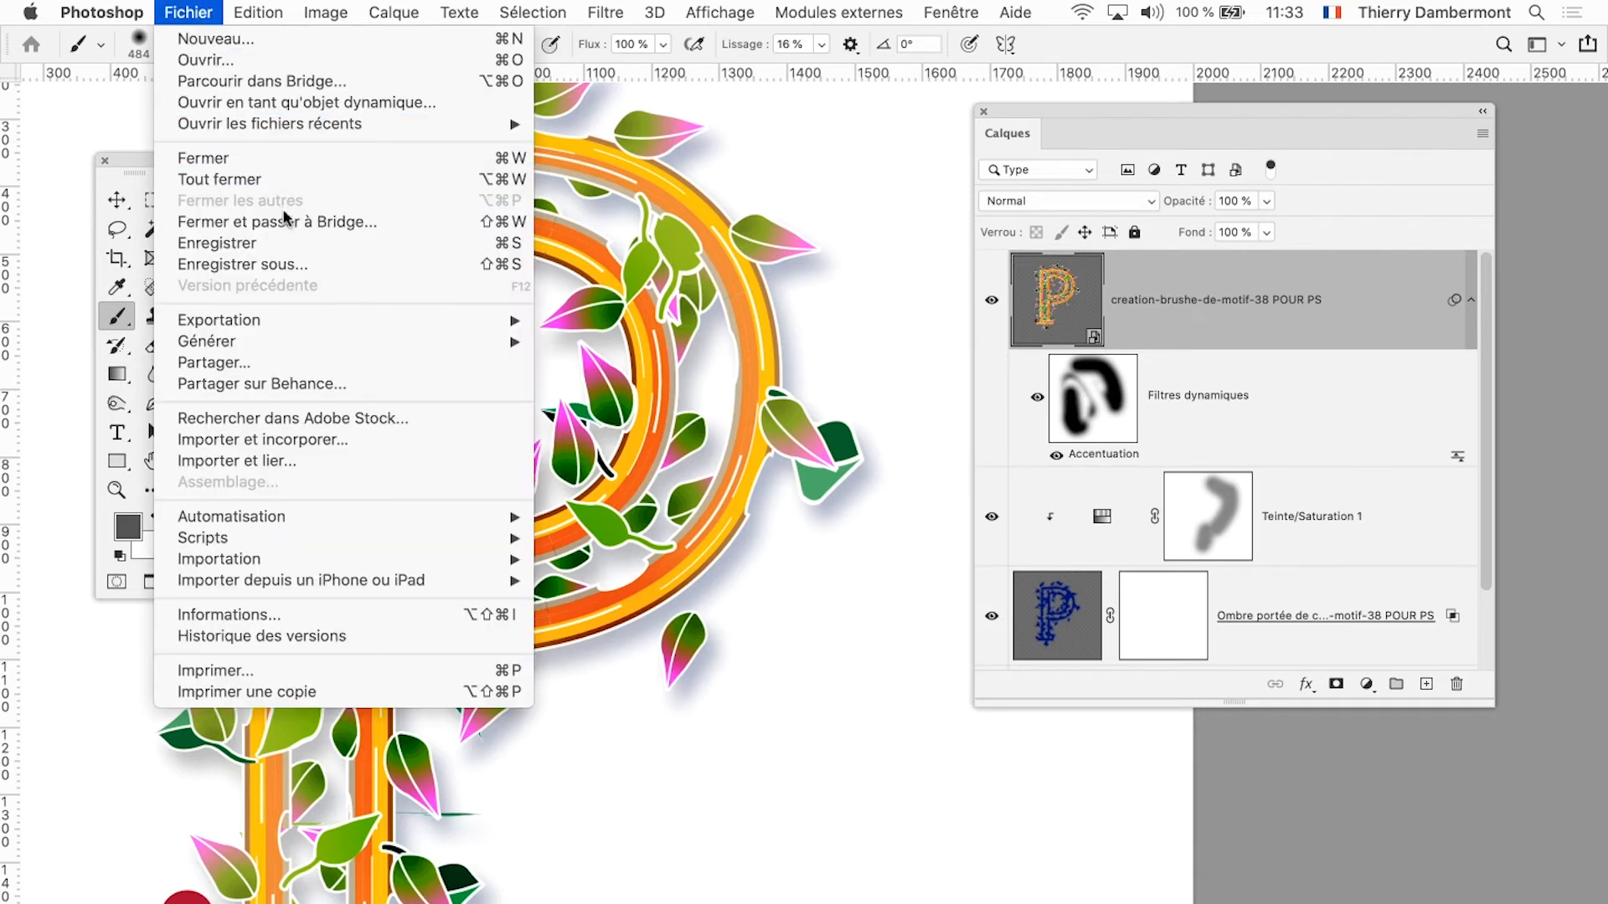
click(300, 264)
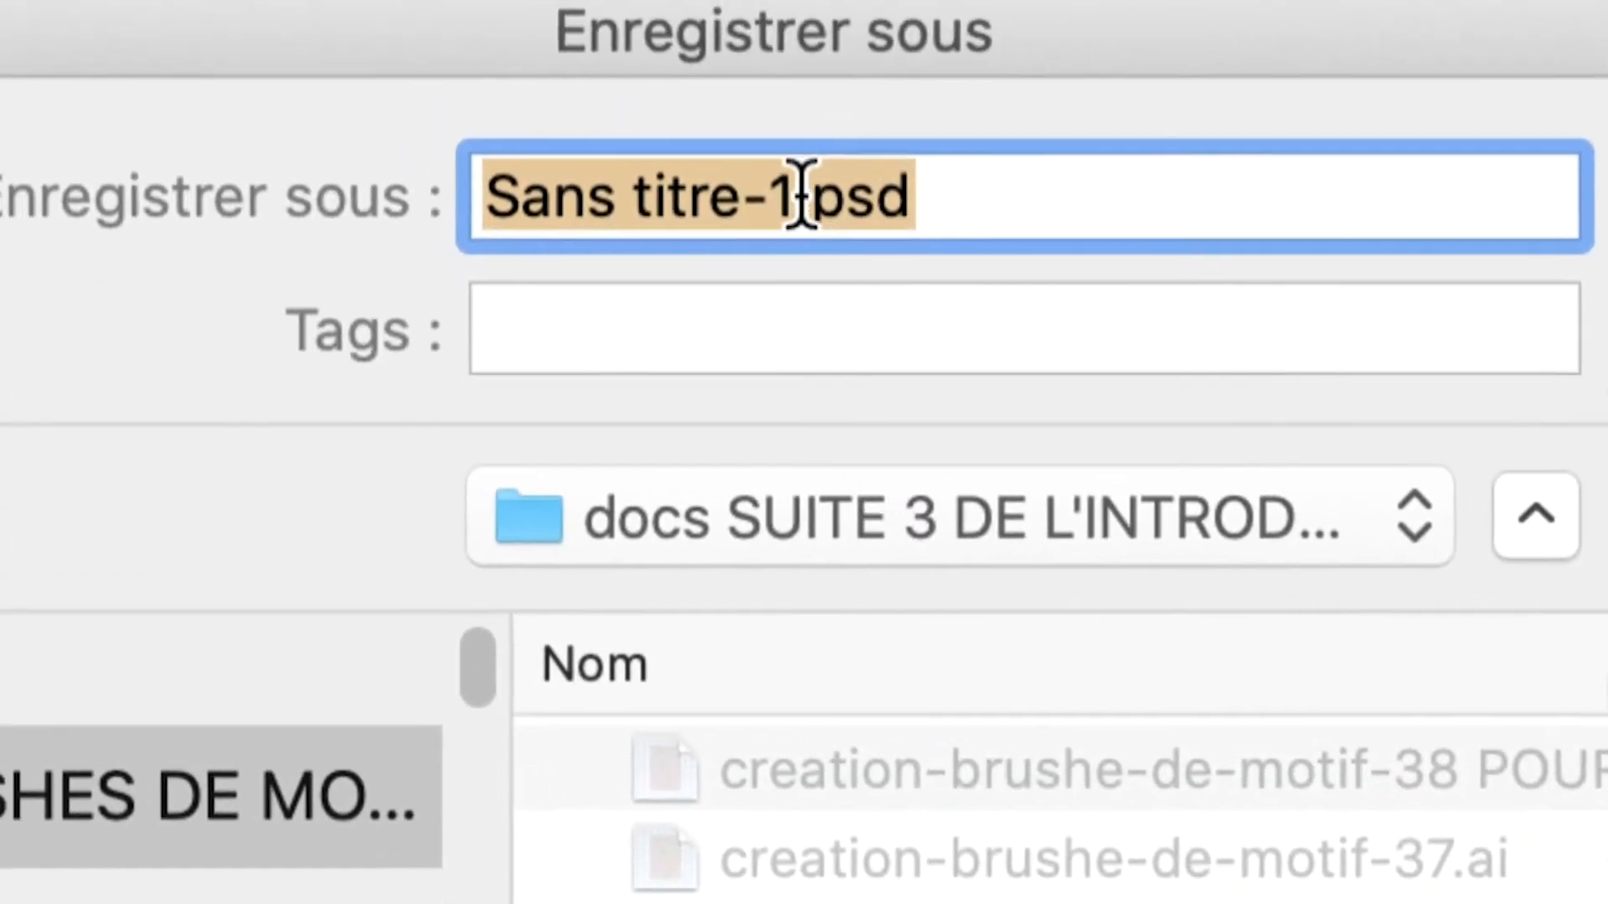
click(796, 198)
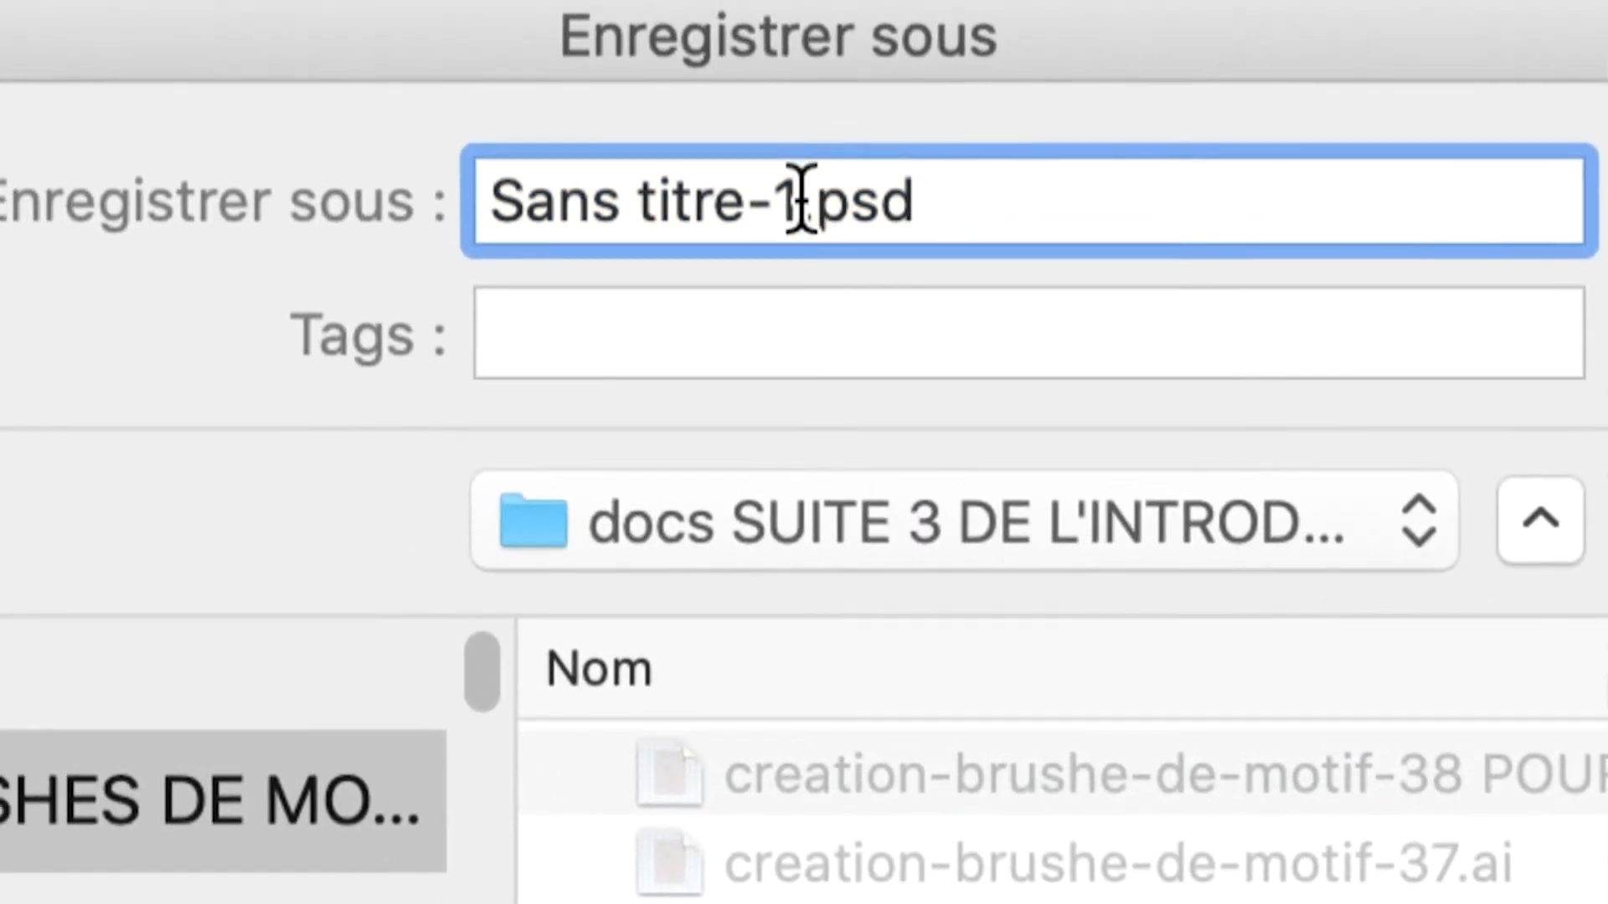
double_click(798, 196)
text(2)
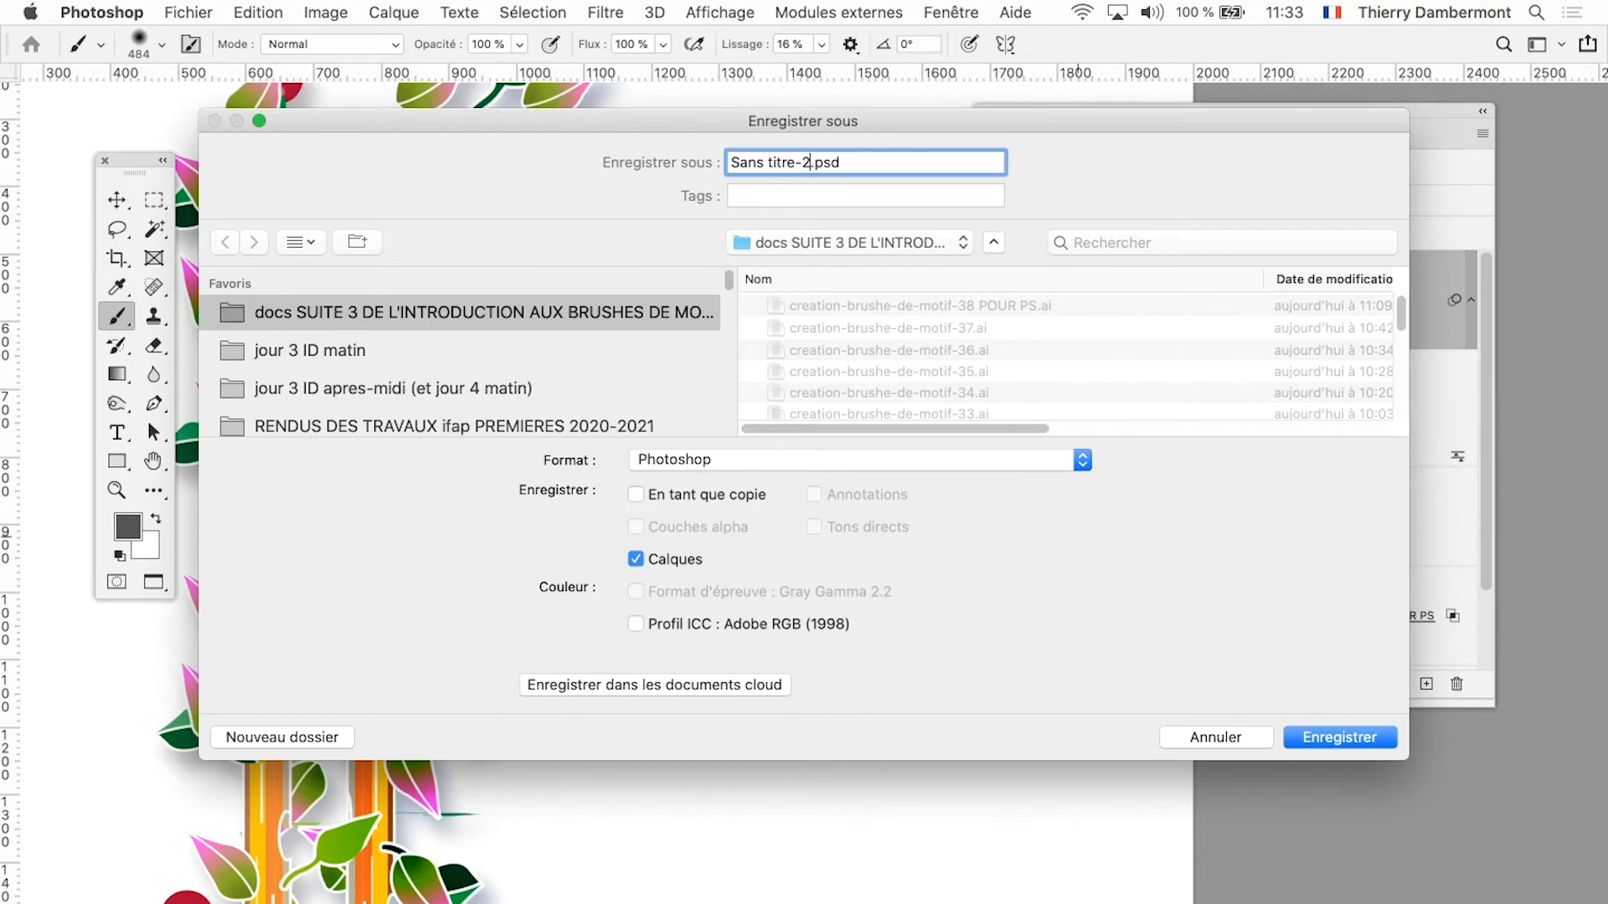
key(Return)
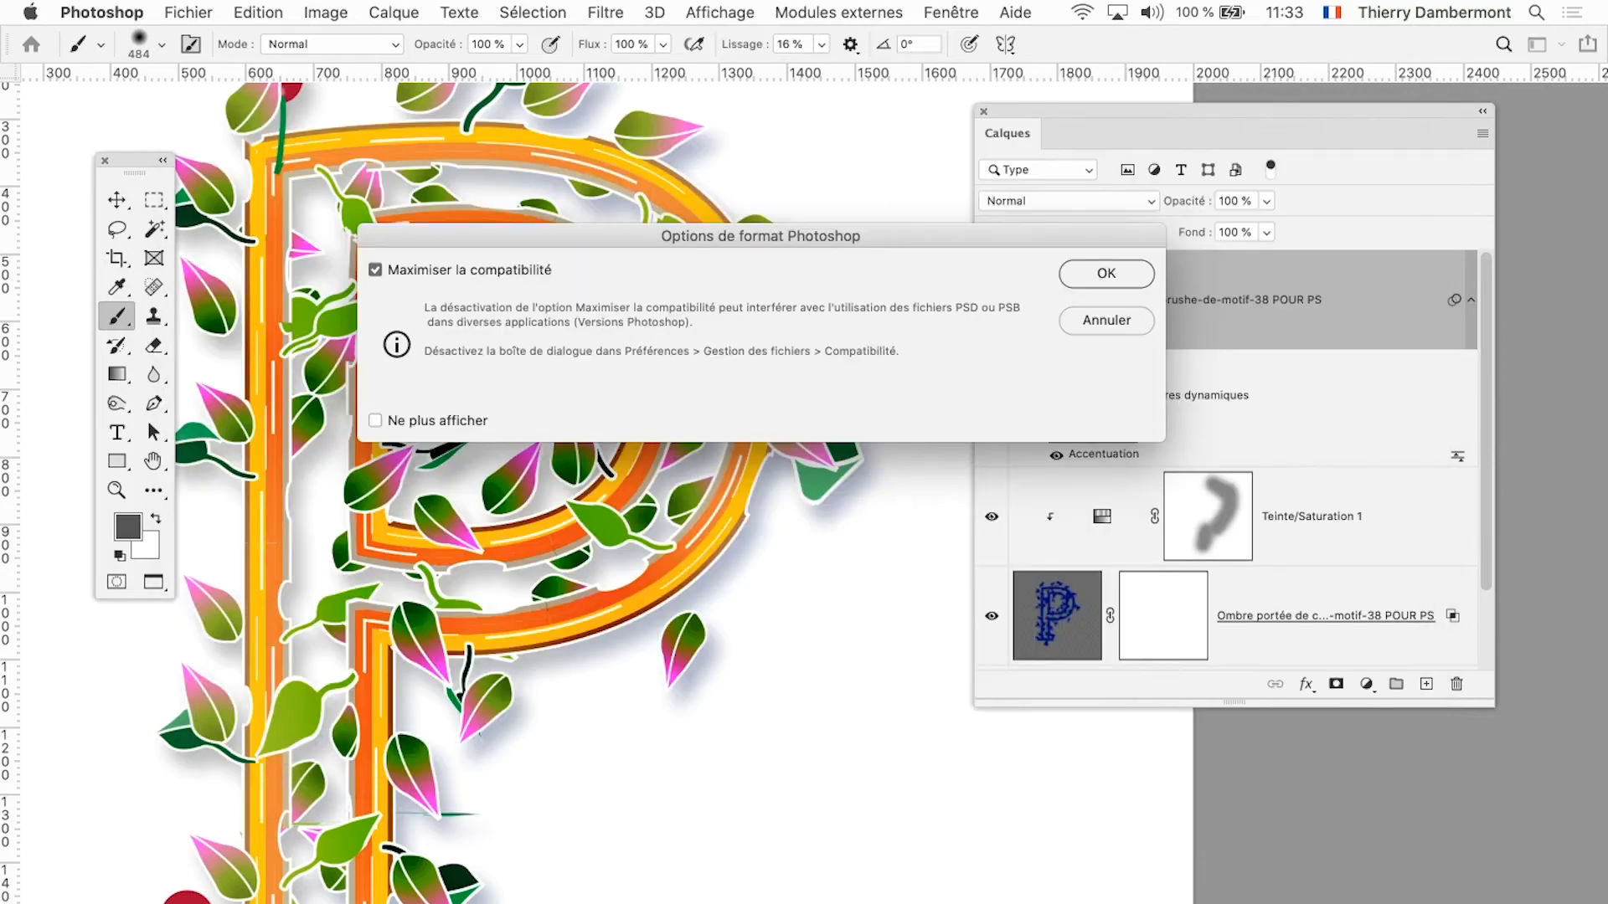
key(Return)
Step: Switch to Firefox and open bing.com
key(super+Tab)
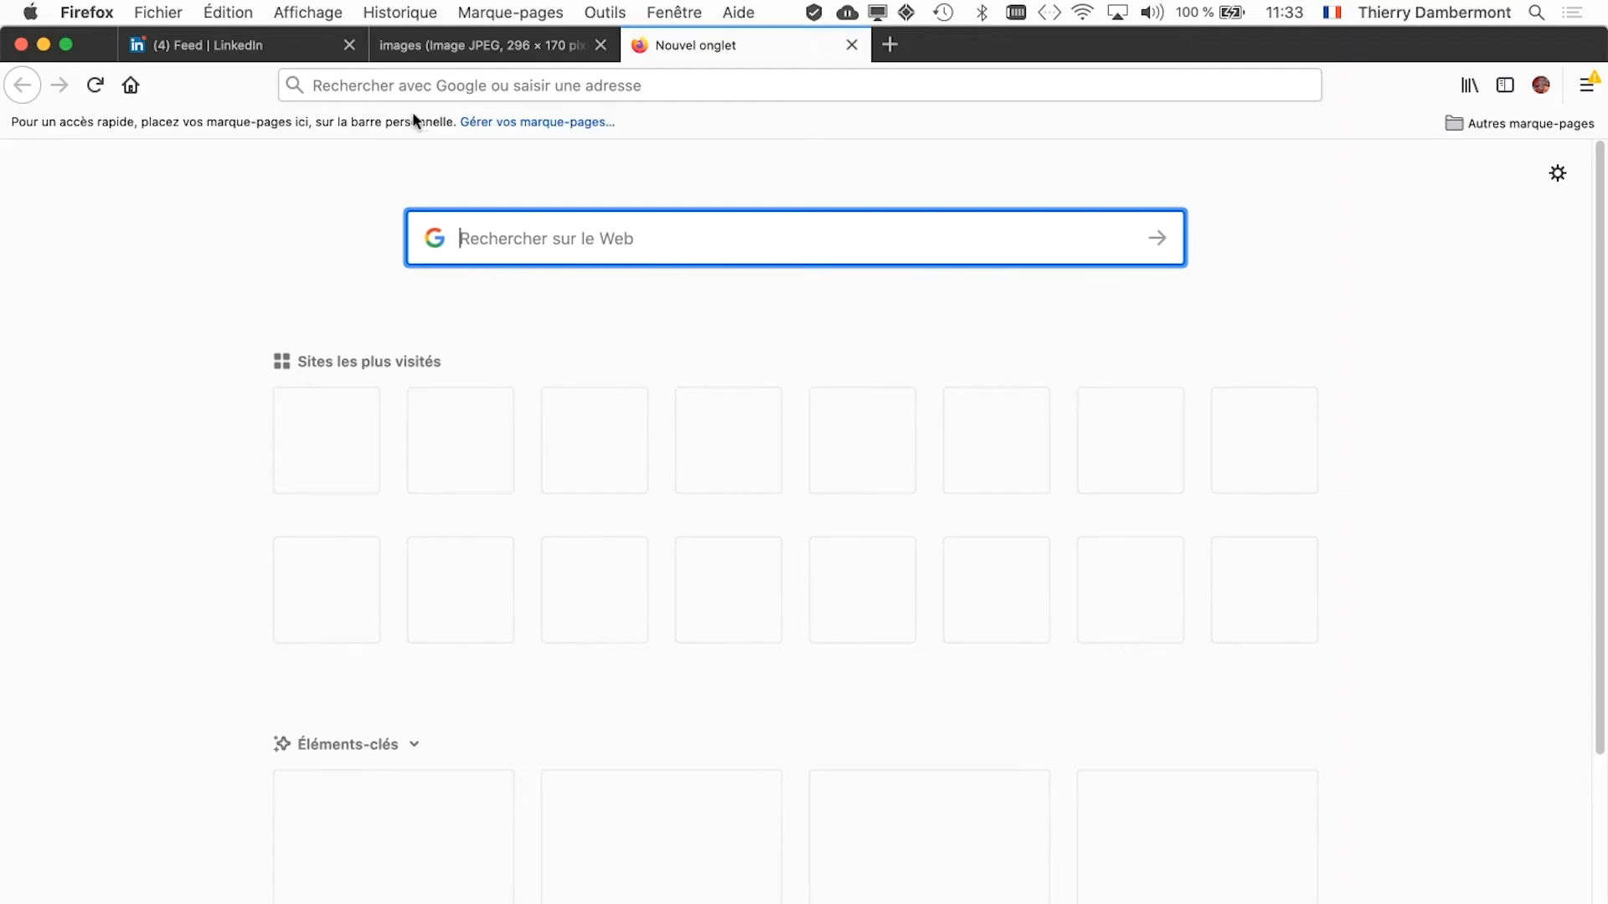
click(400, 90)
text(bing.com)
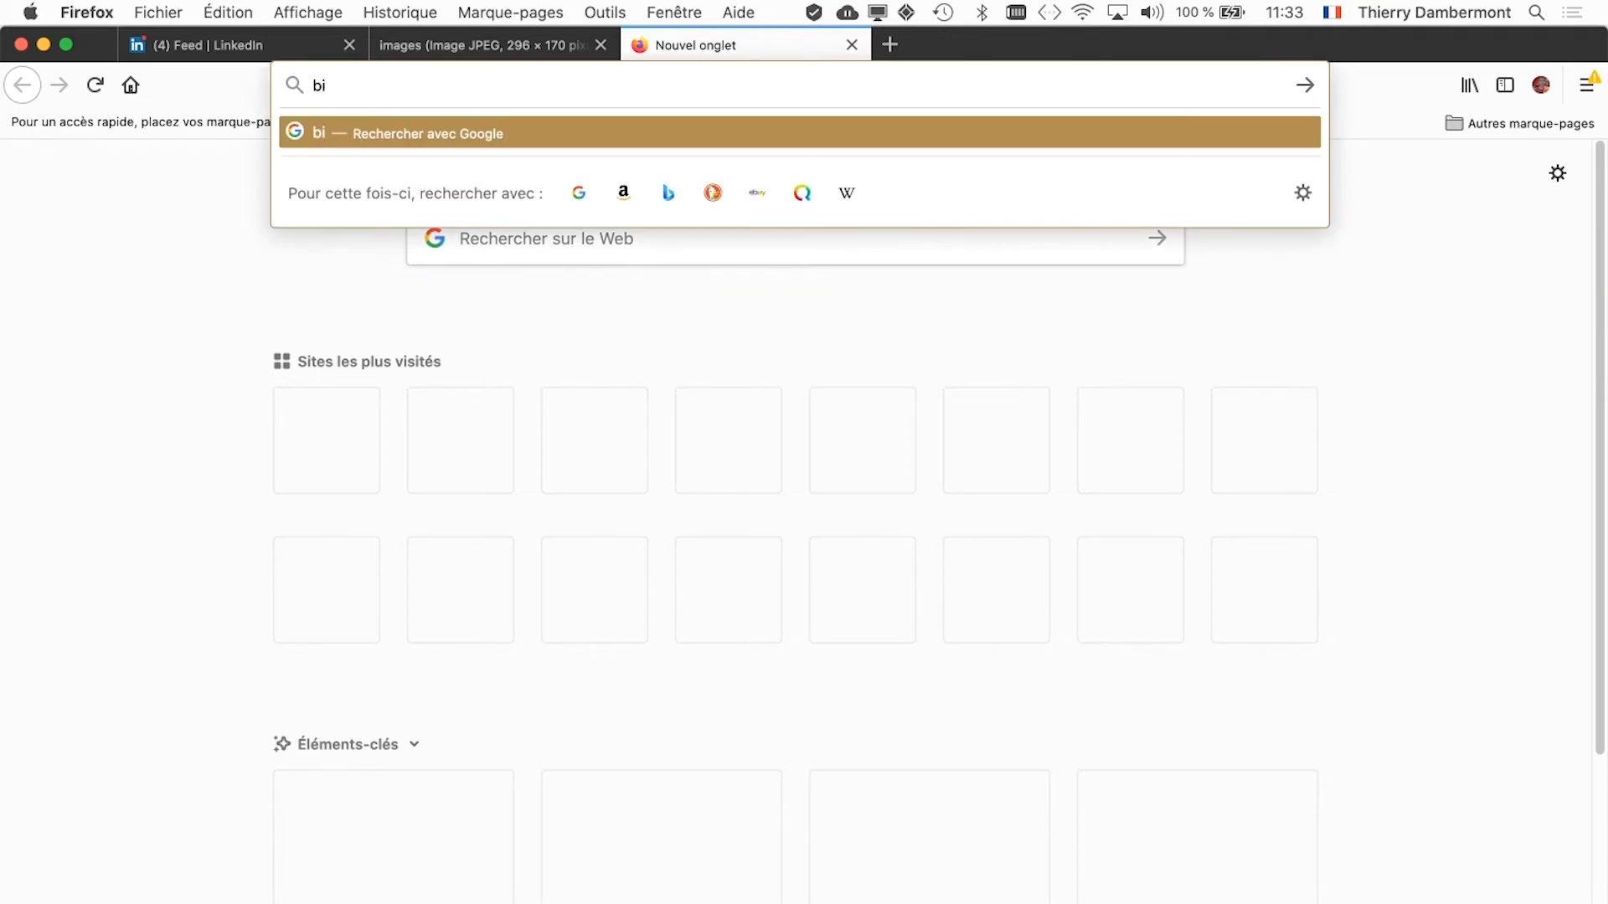
key(Return)
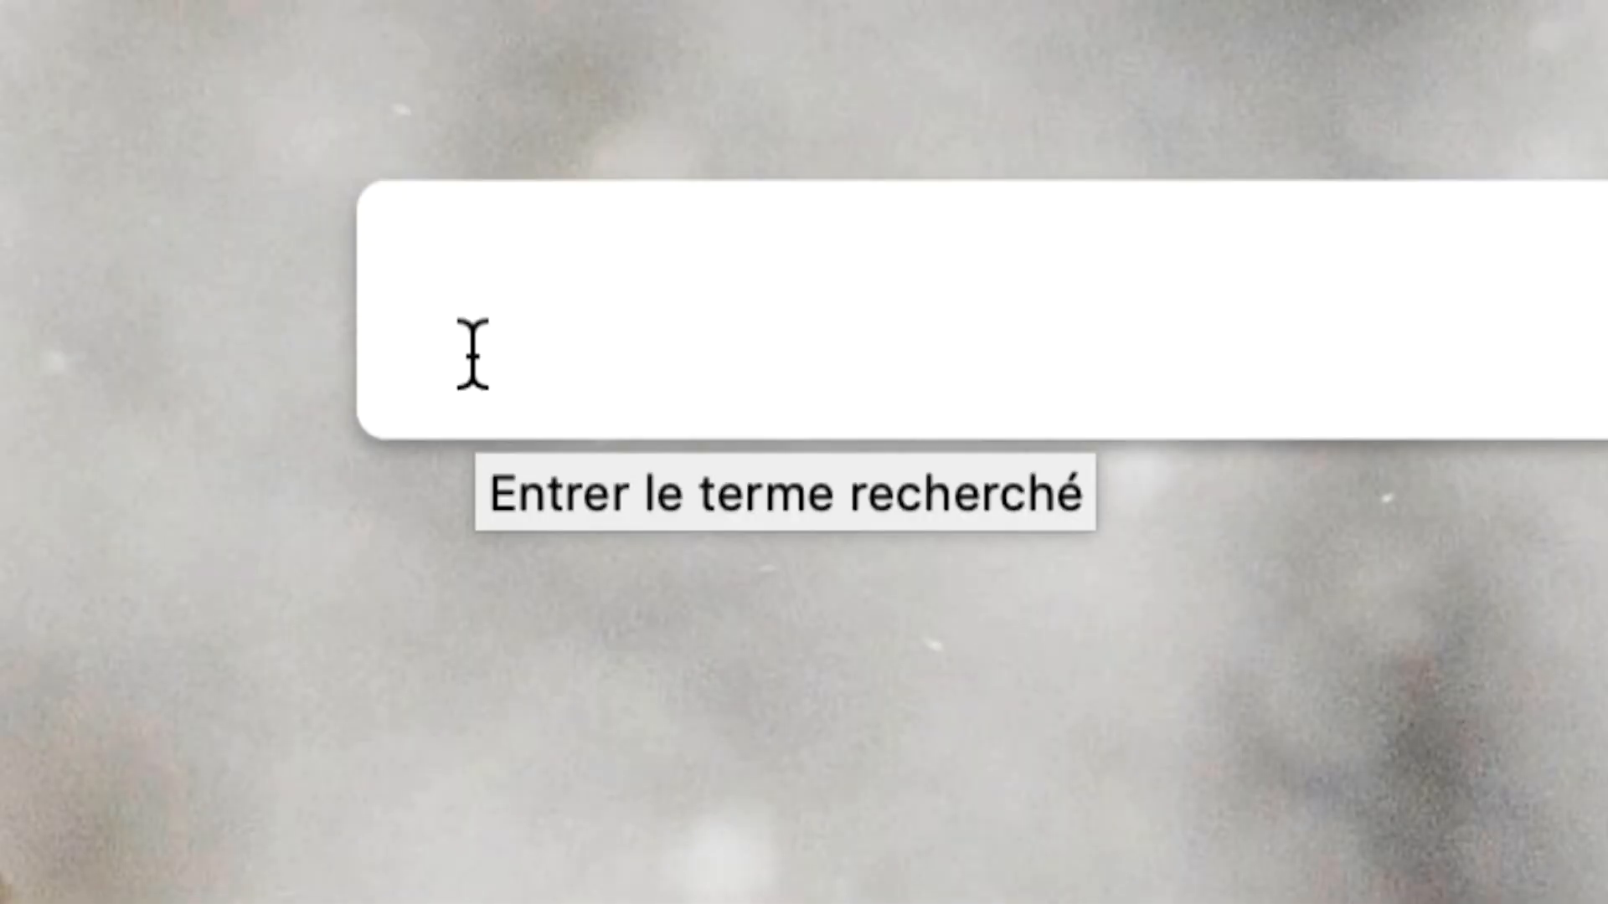
Step: Search Bing images for clouds and restrict the licence to Domaine public
text(clouds)
key(Return)
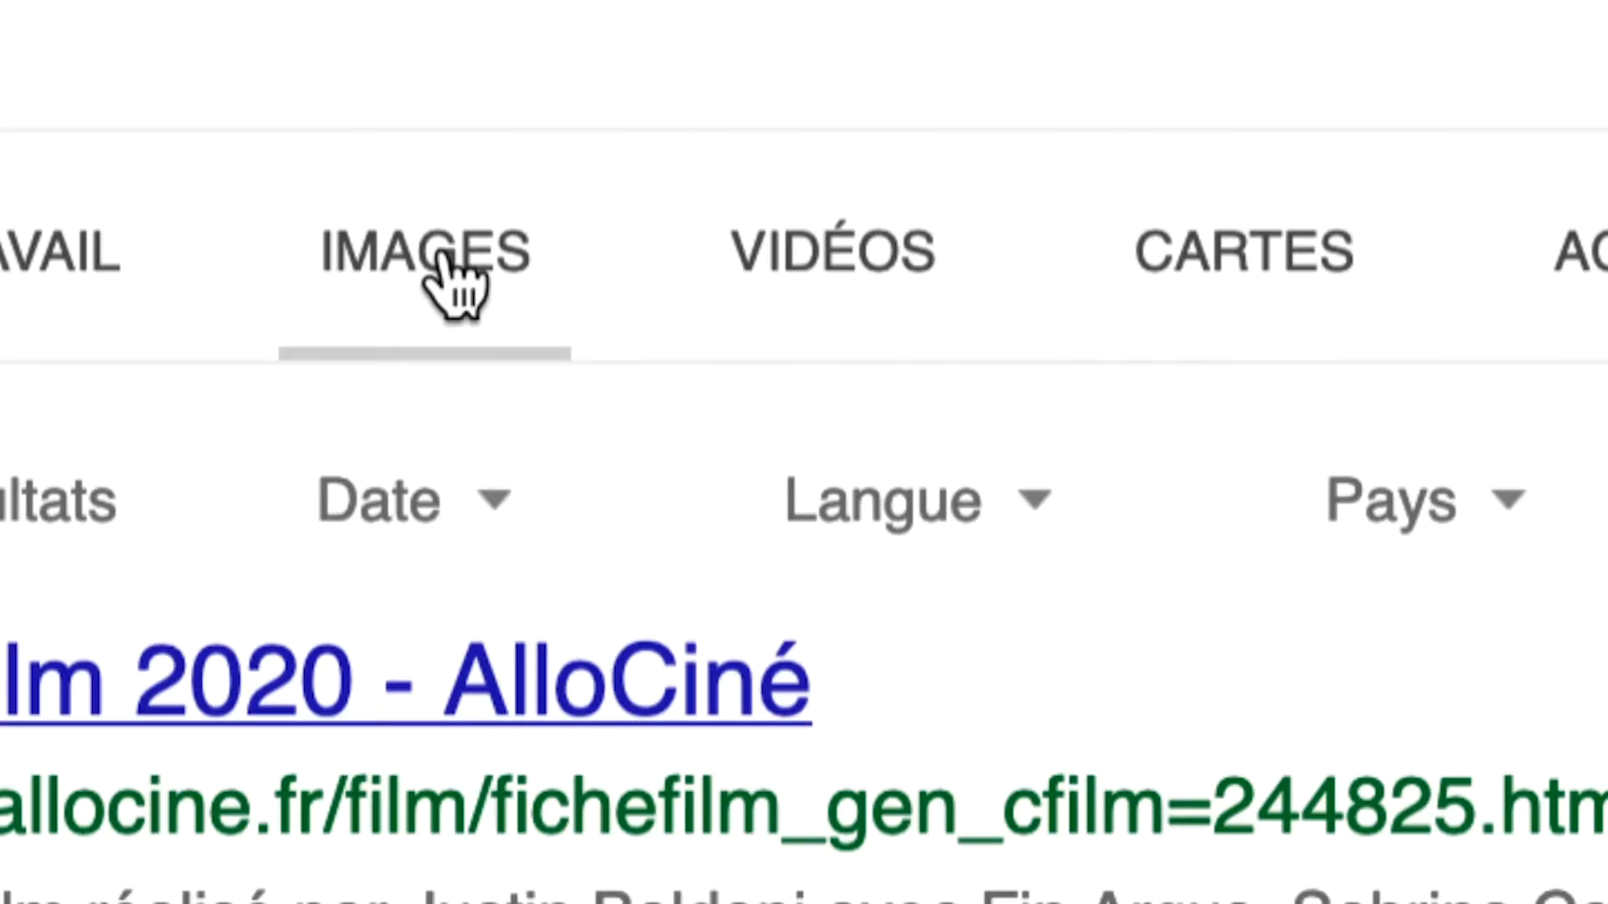
click(439, 256)
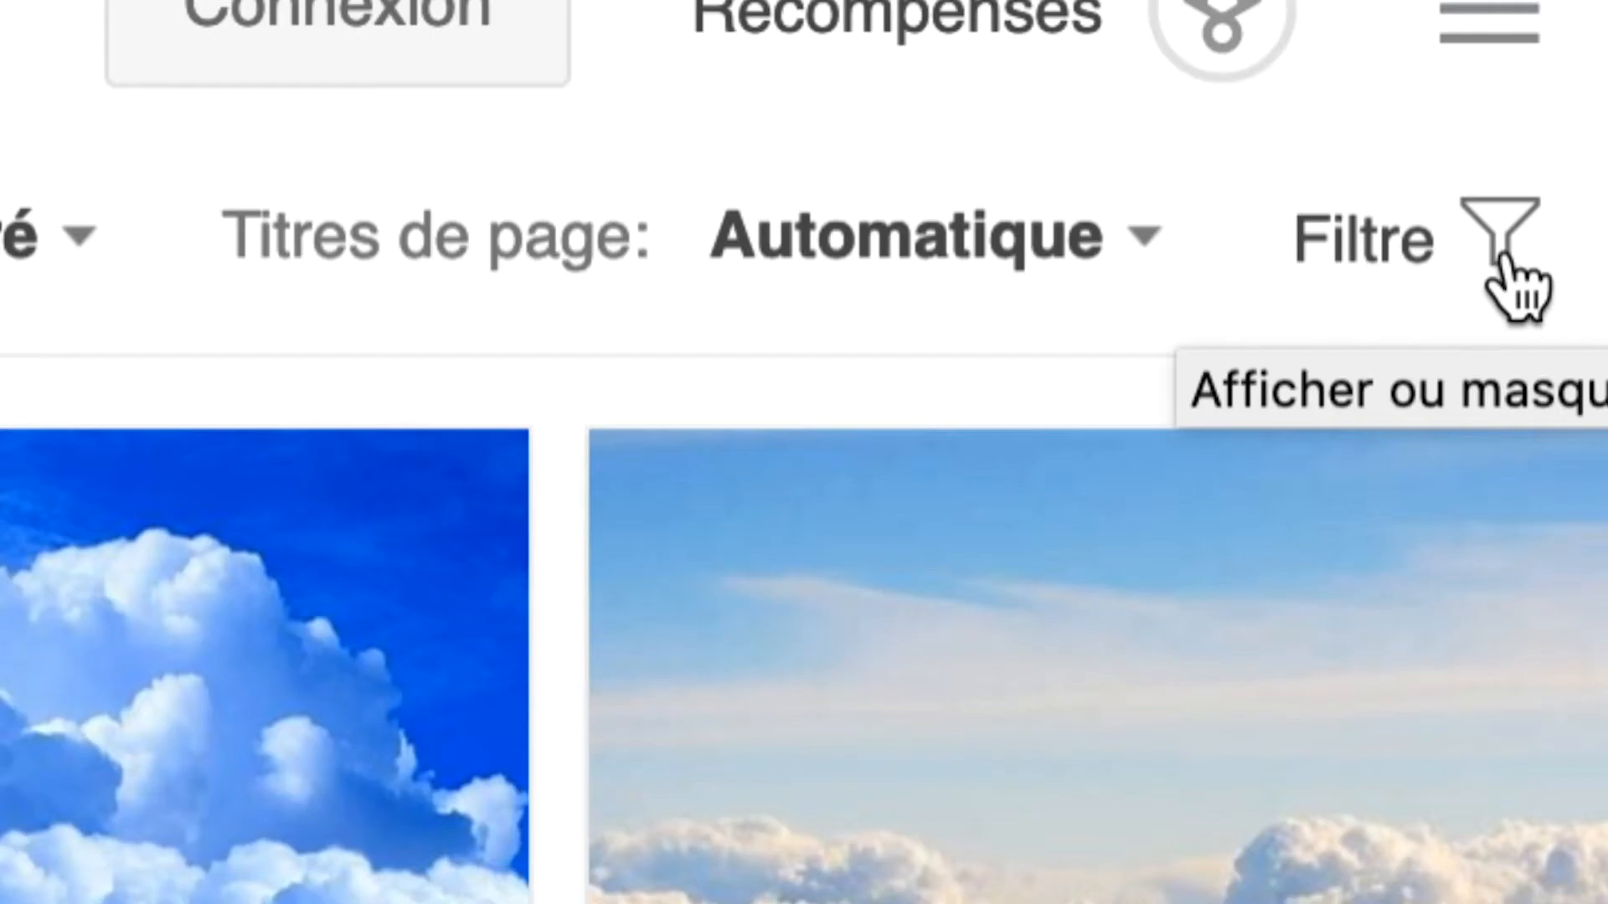
click(1501, 253)
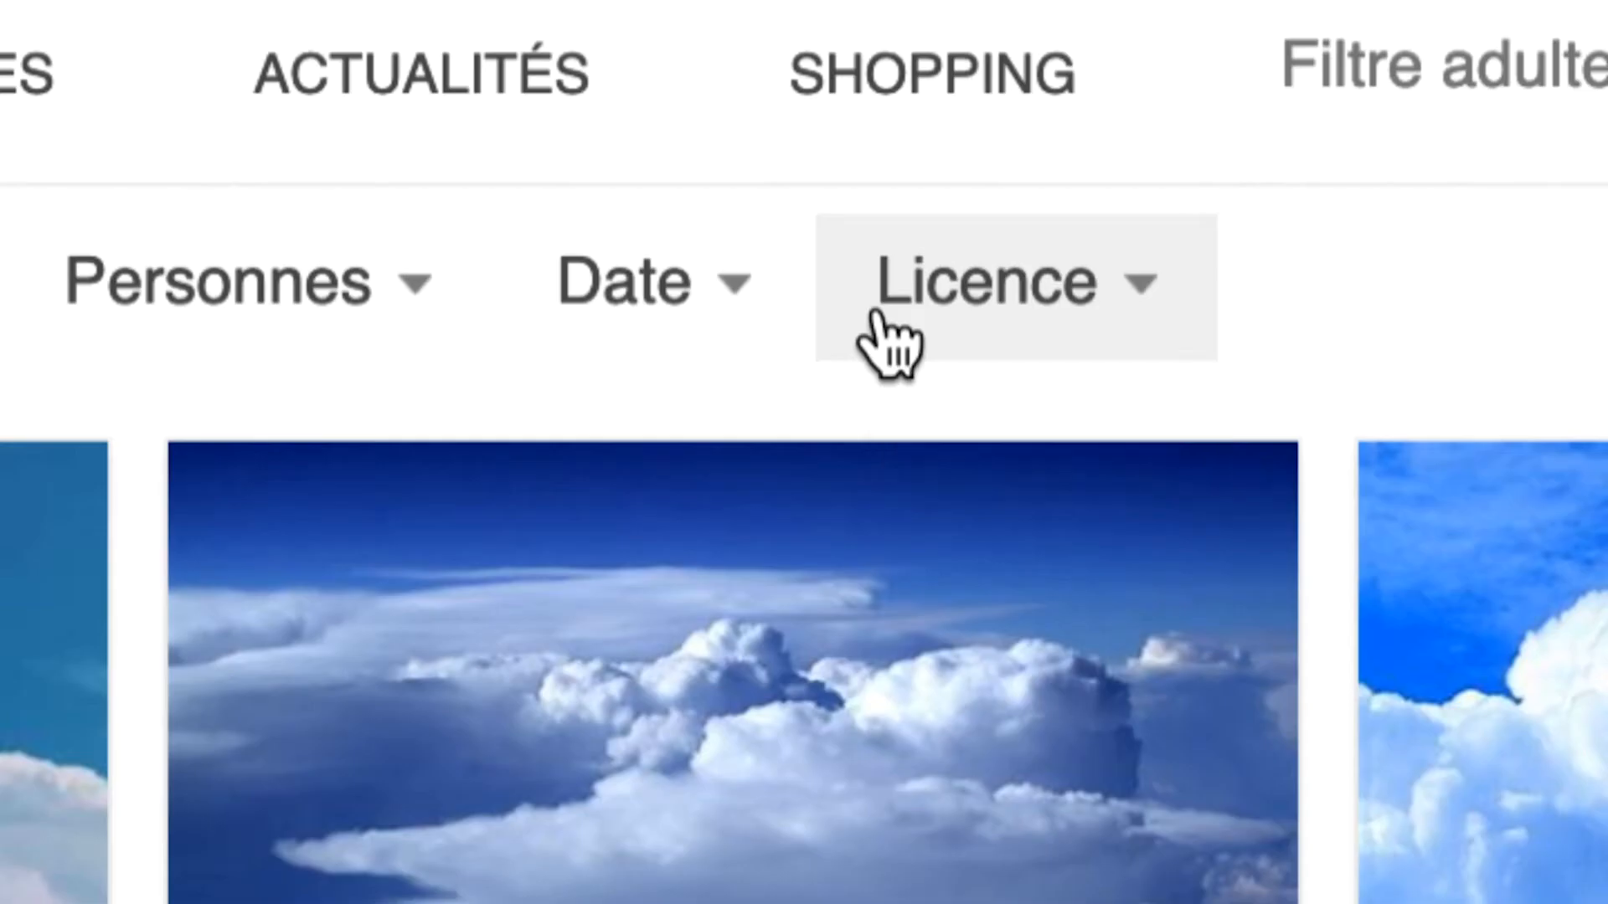
click(872, 318)
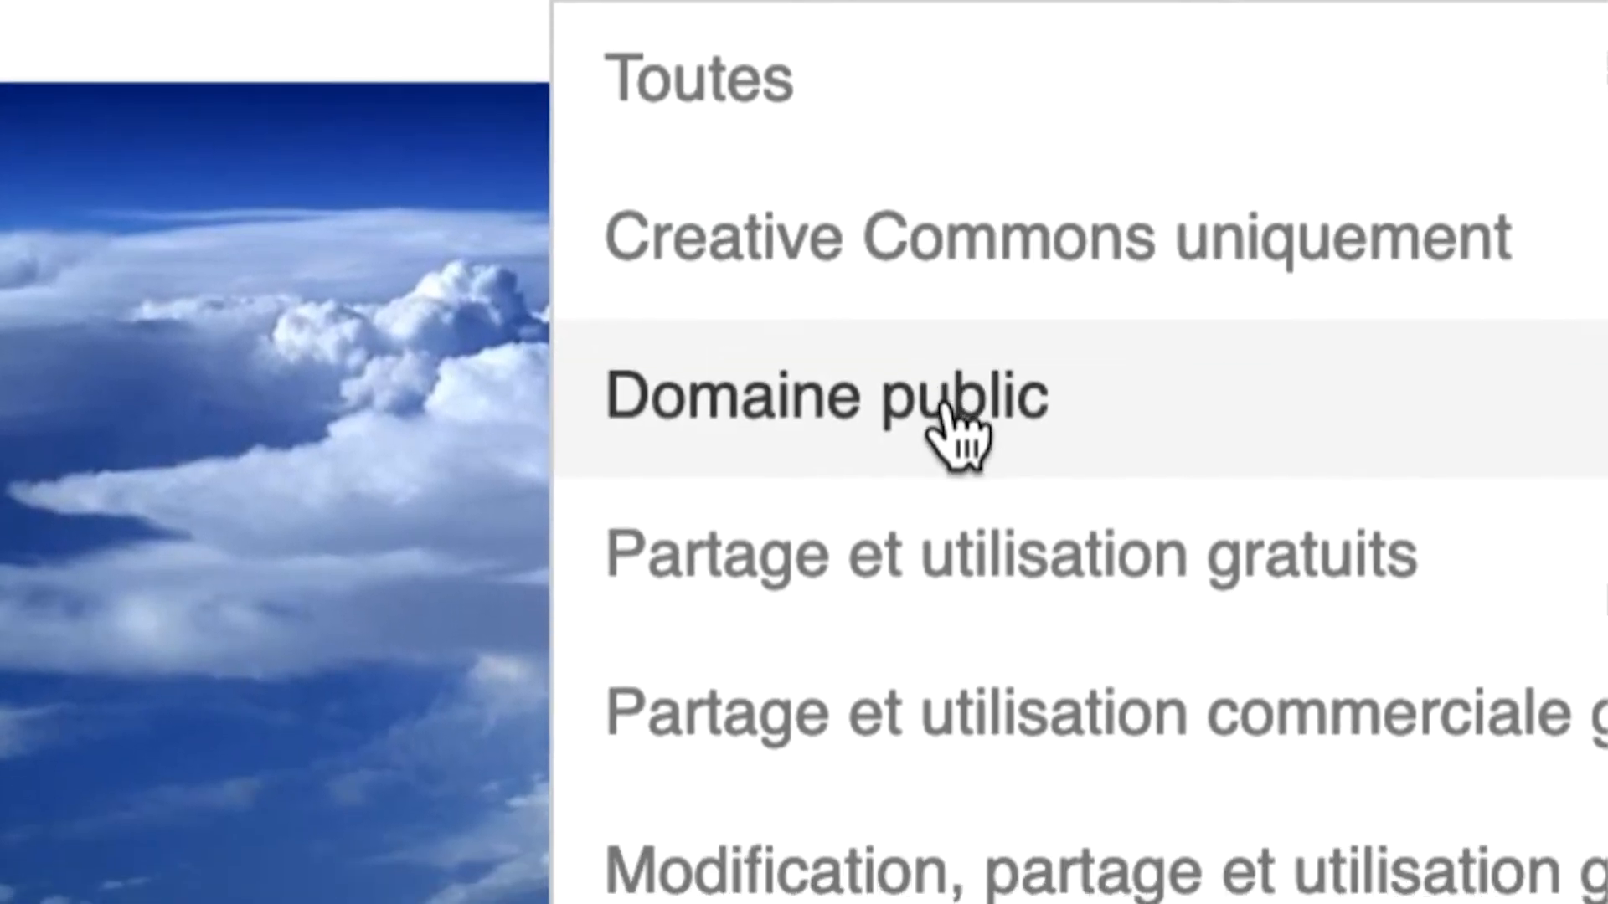
click(956, 519)
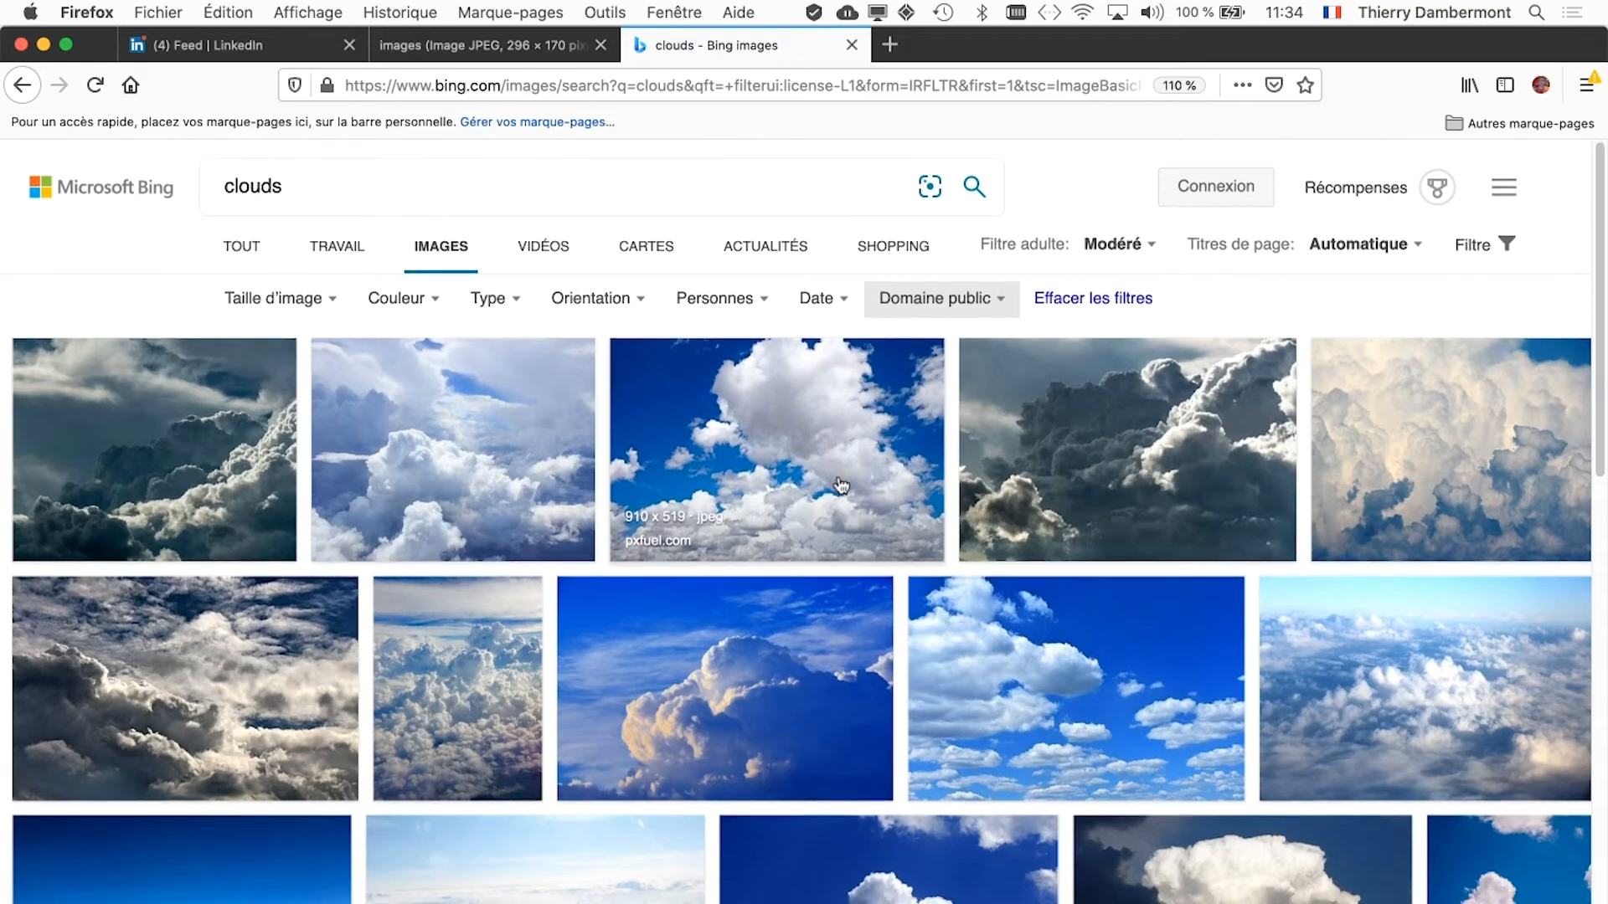
Step: Open the light blue photo of clouds over water from the results and display its original image
scroll(842, 487, down, 3)
scroll(842, 486, down, 8)
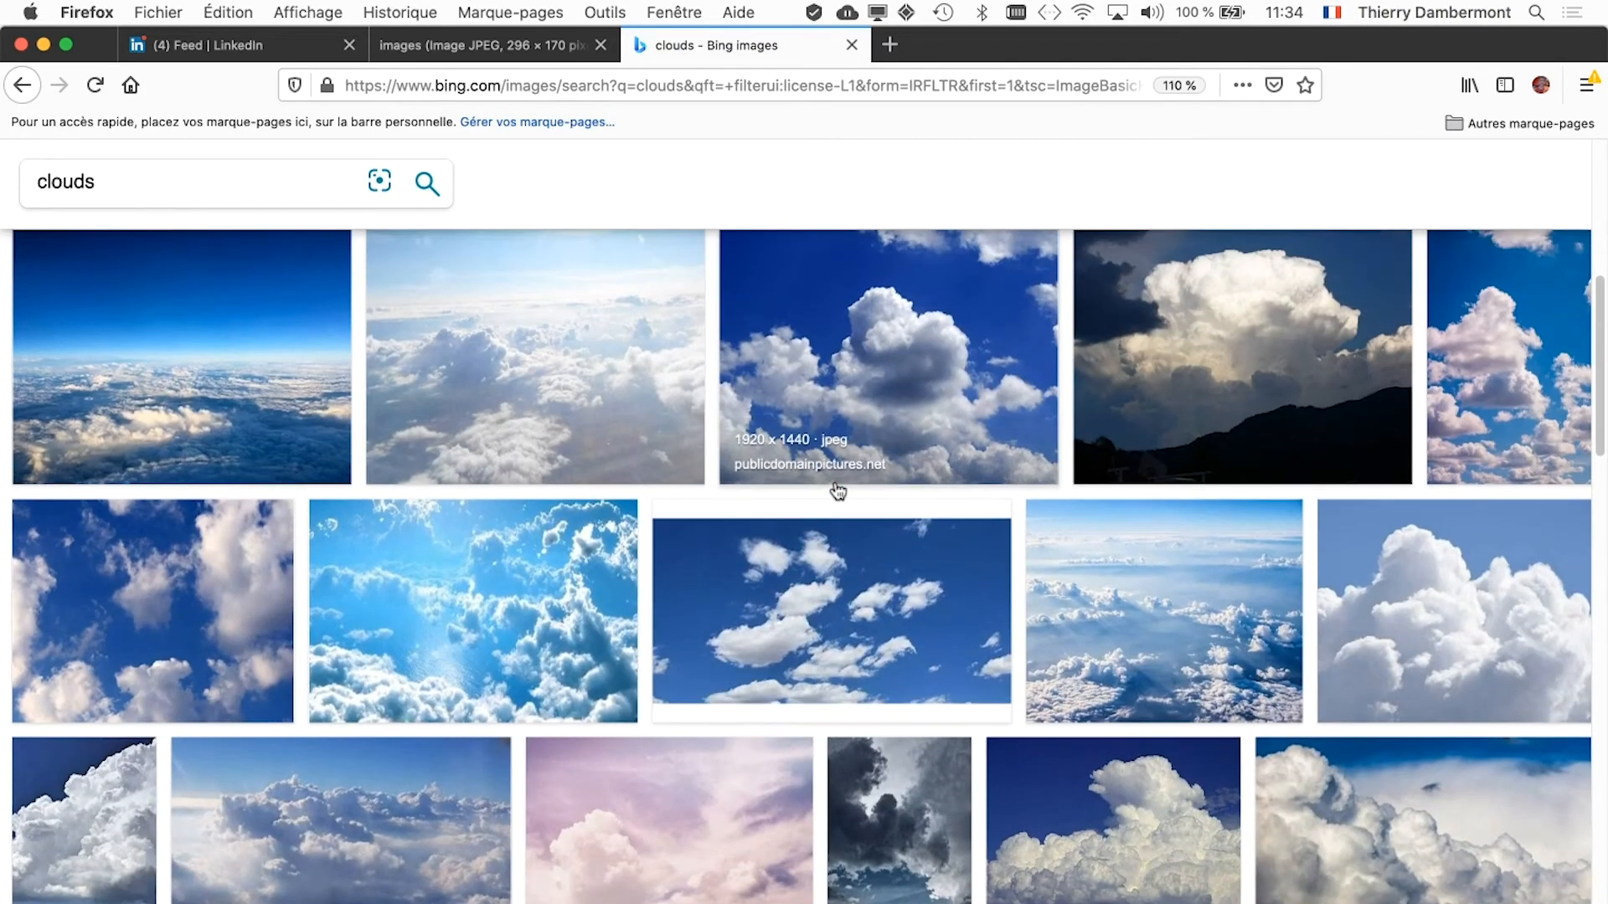
right_click(452, 603)
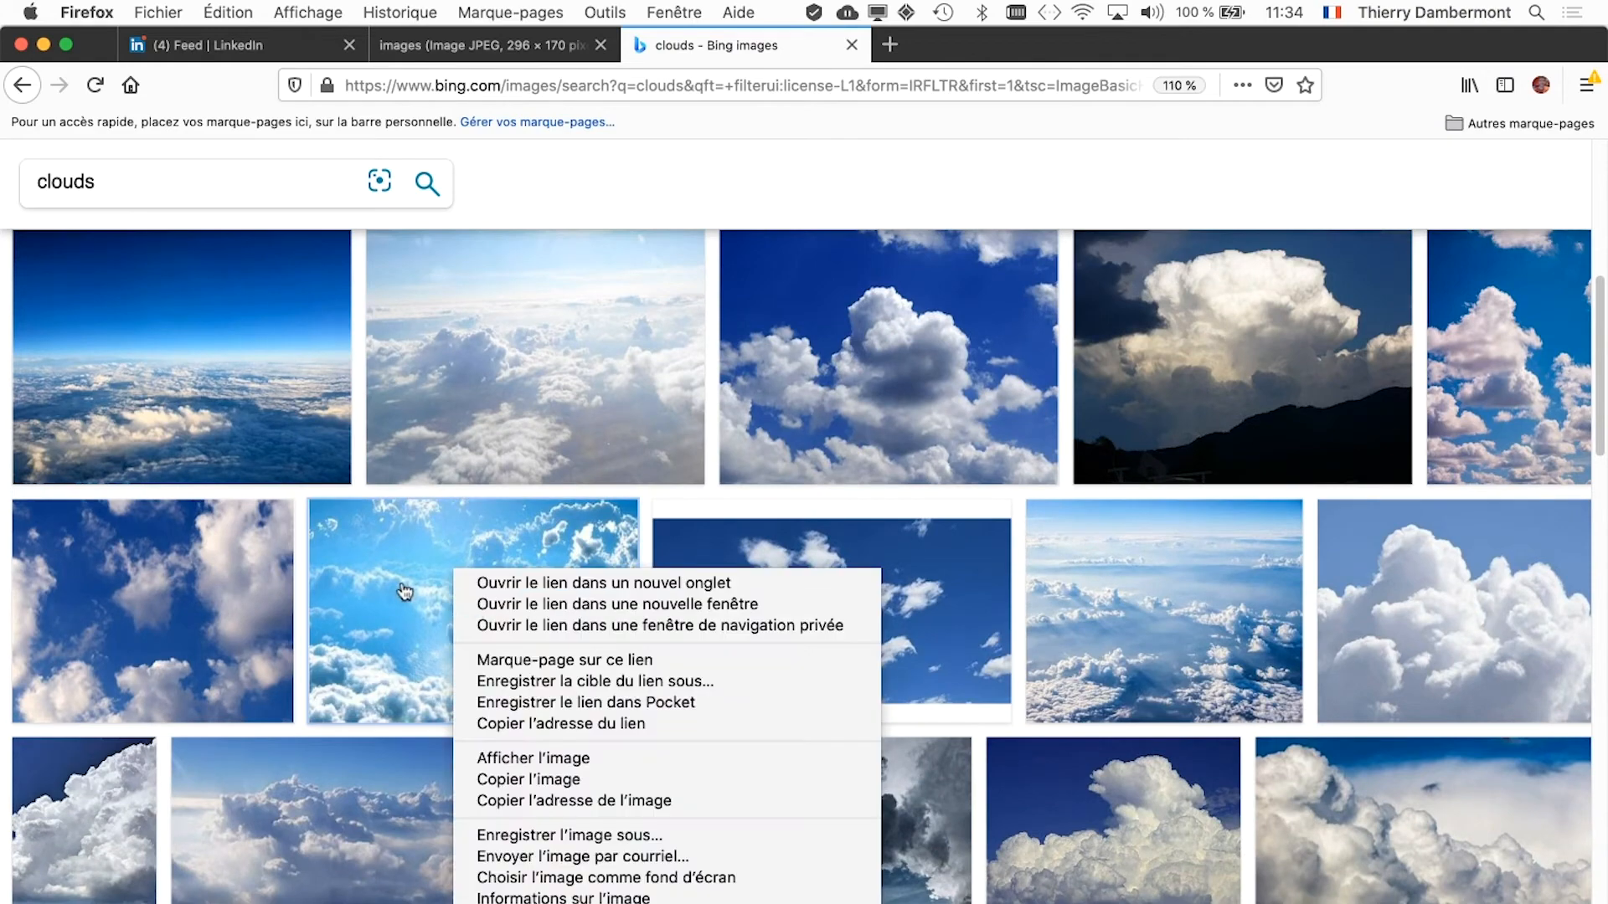
click(427, 594)
click(431, 592)
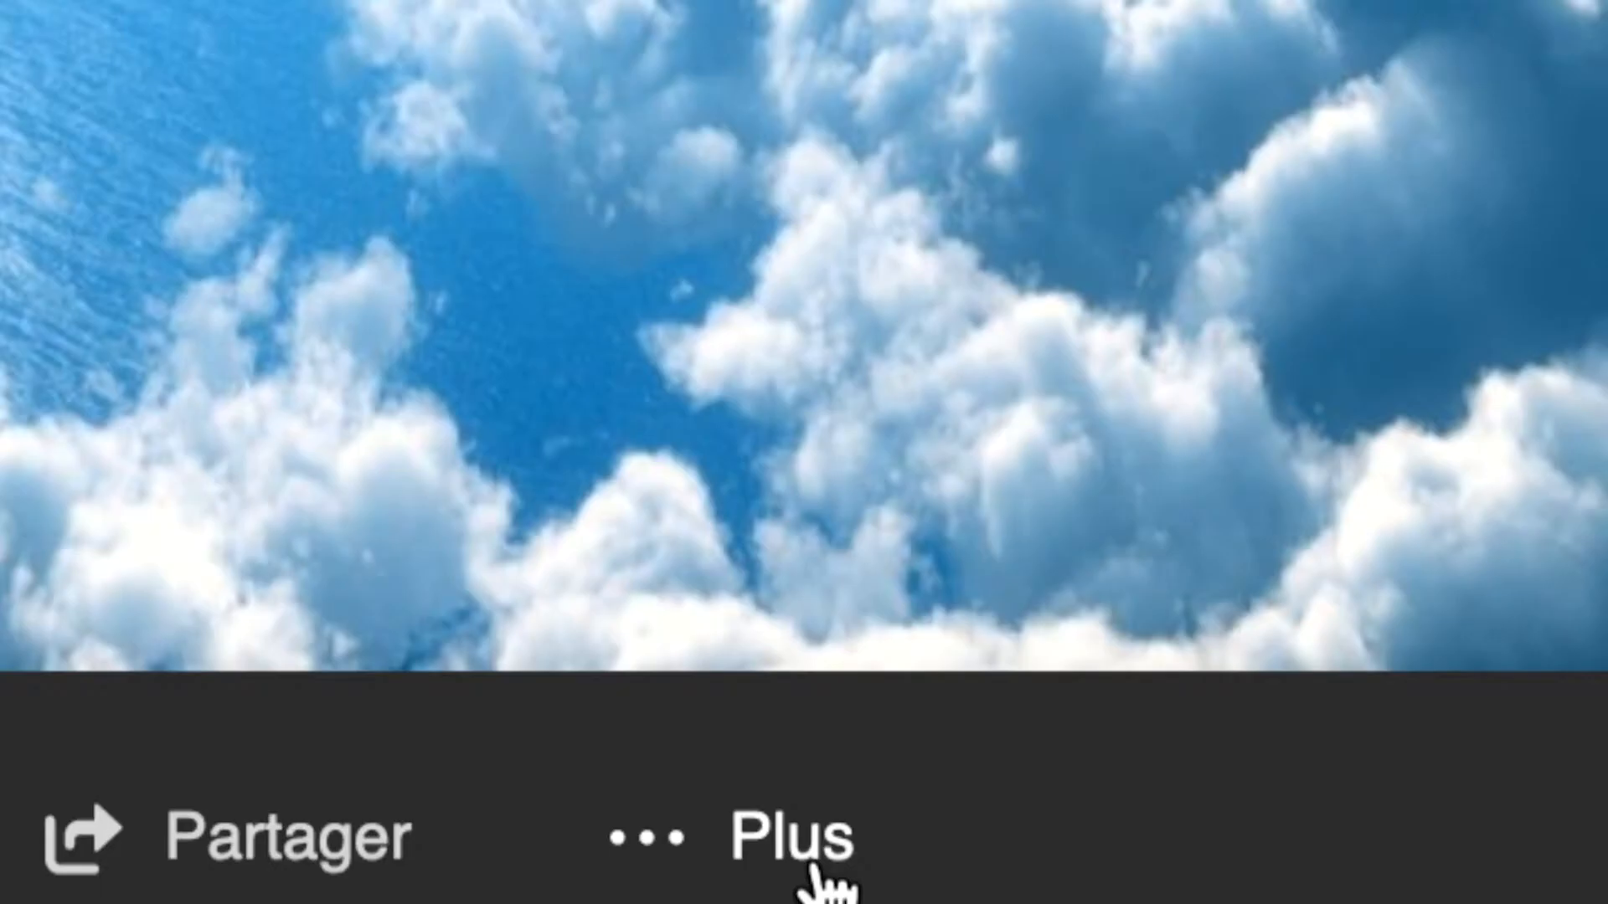
click(814, 871)
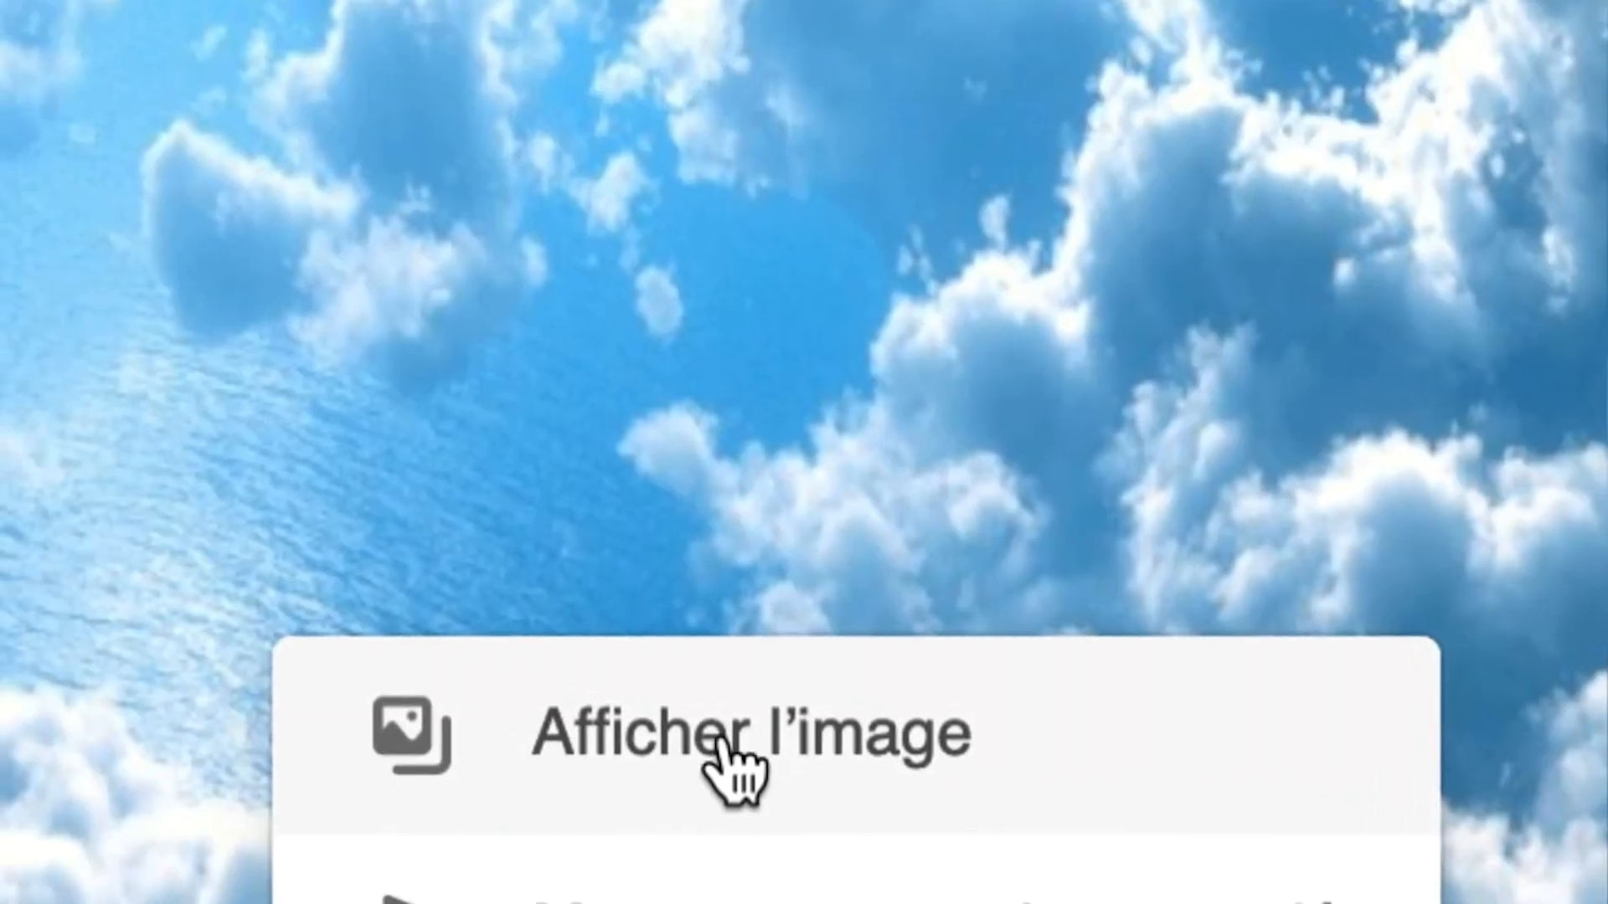
click(720, 741)
Step: Try to save the displayed clouds photo, checking the available file formats
right_click(694, 568)
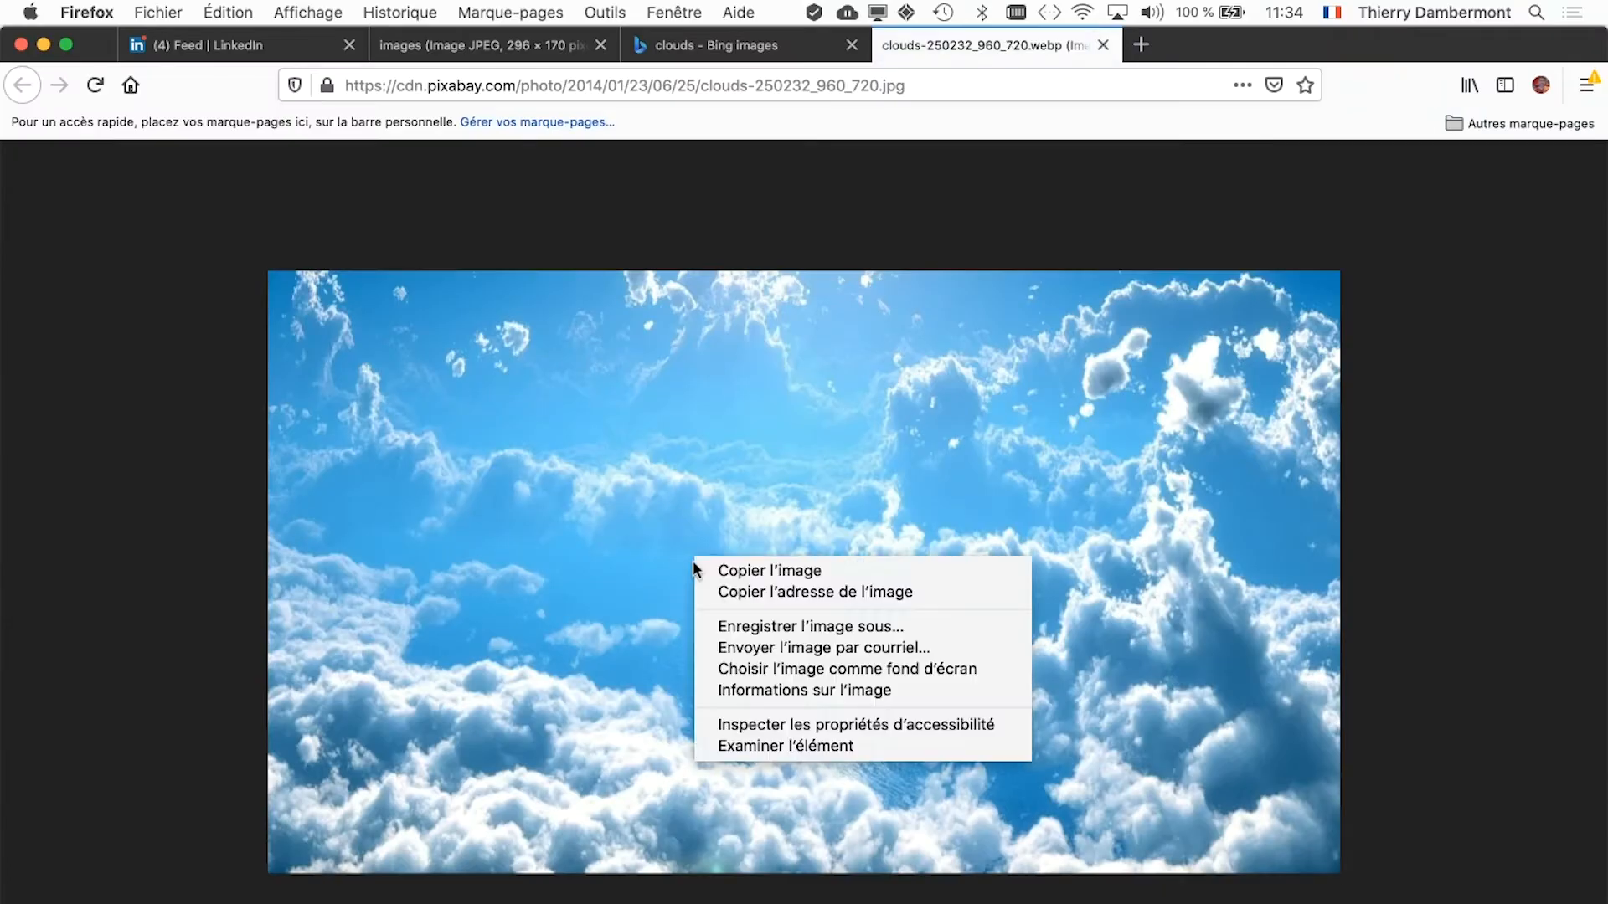
click(791, 627)
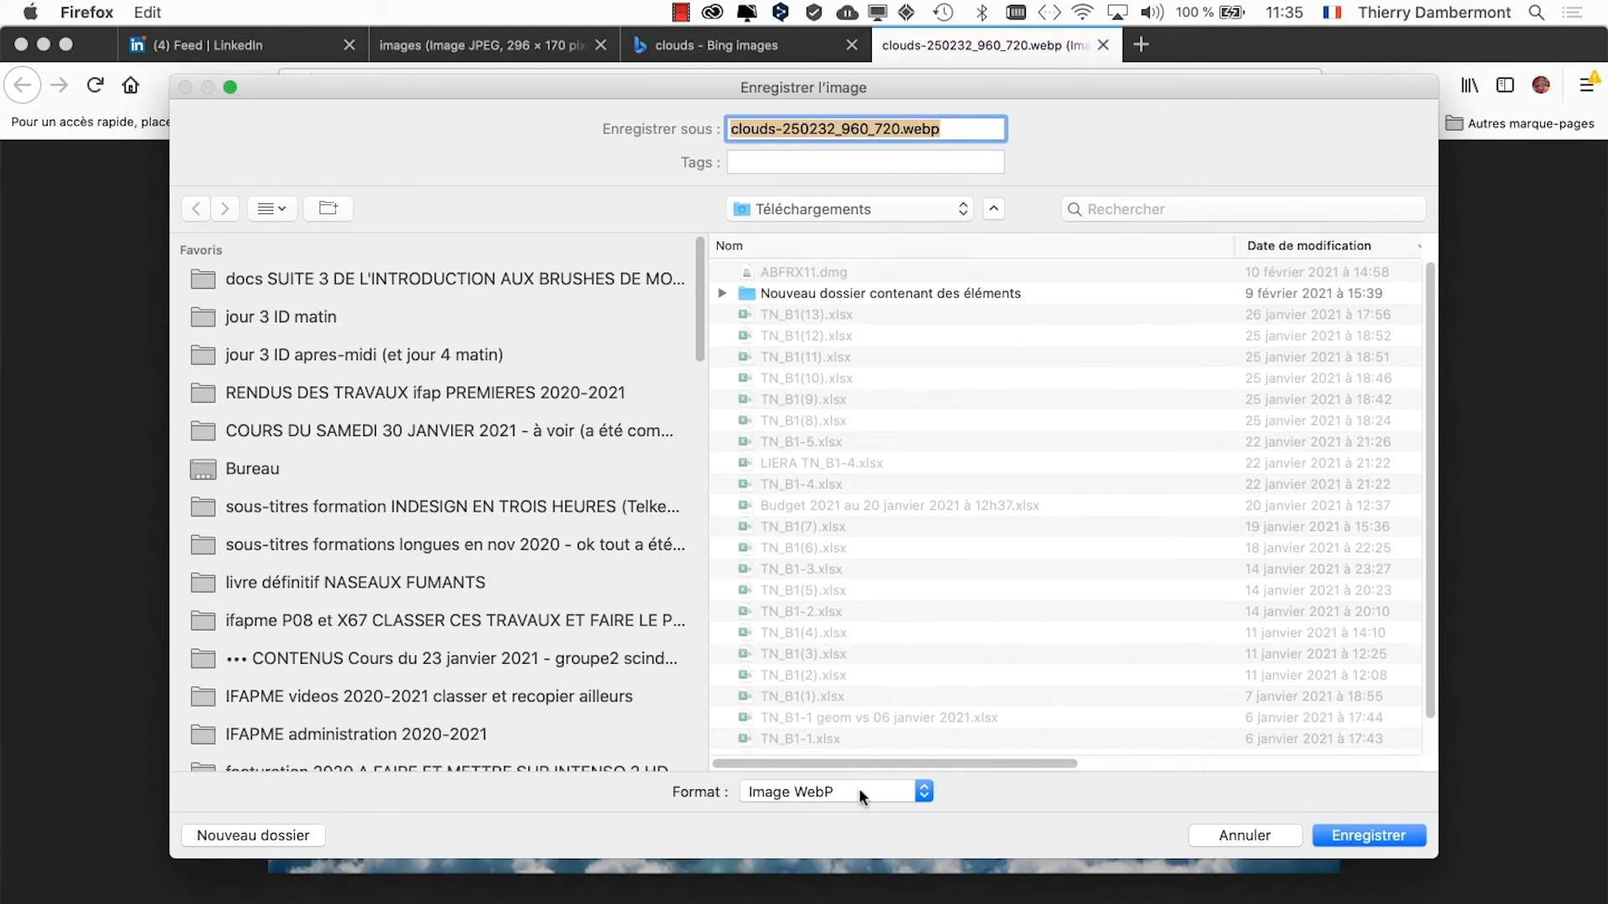
click(922, 792)
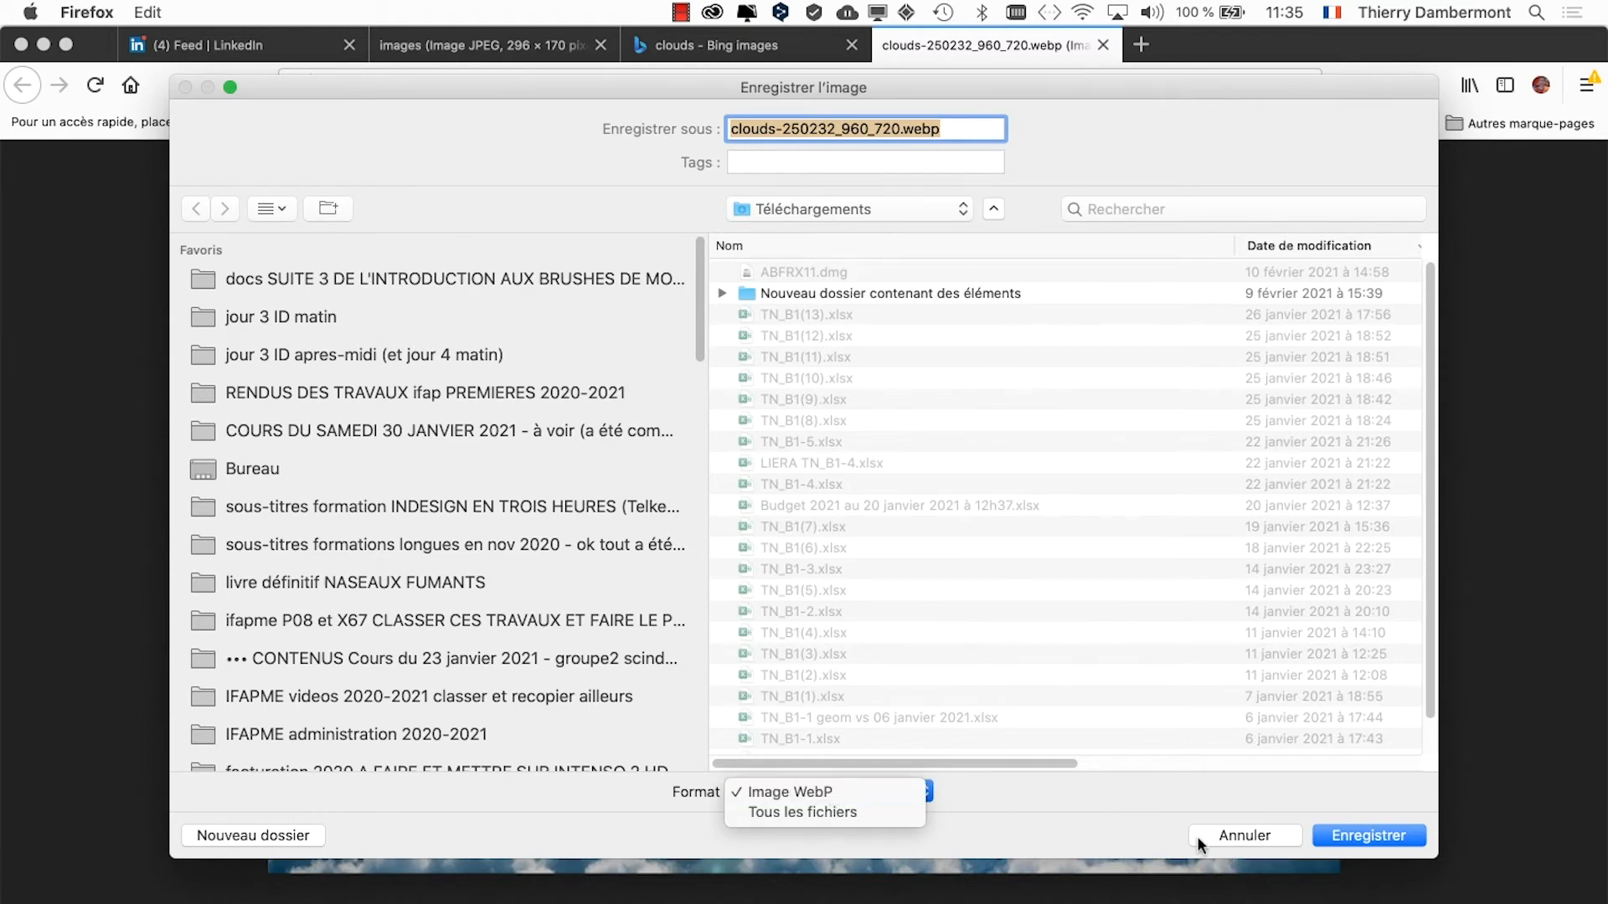
click(1219, 834)
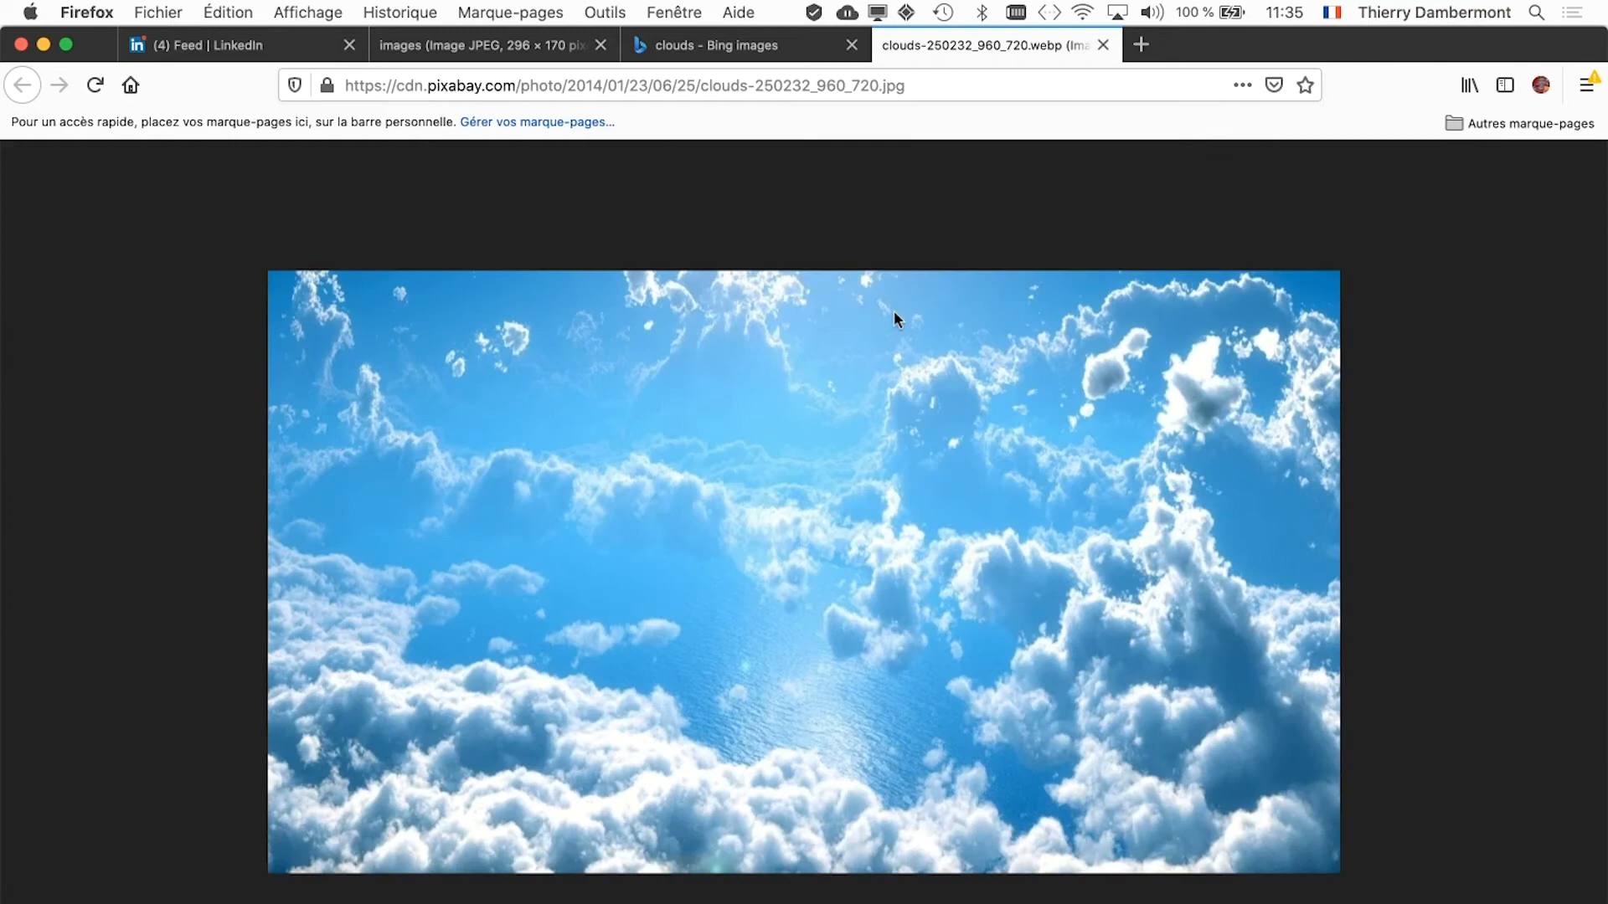
Step: Return to the clouds results and open the photo of deep blue sky above a cloud layer
click(695, 42)
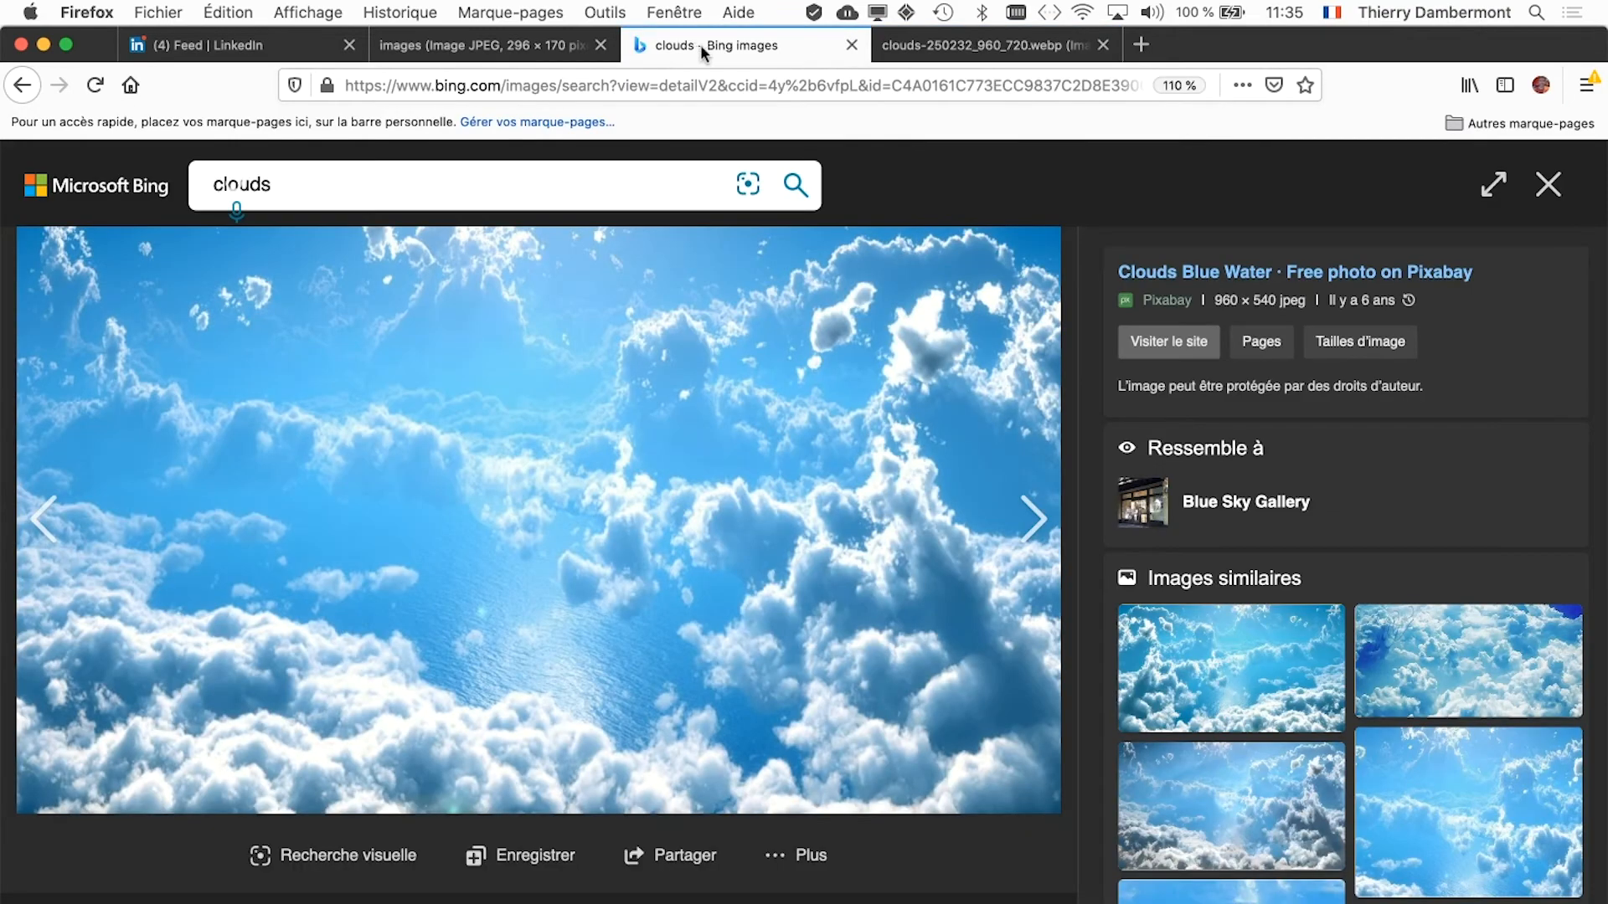
click(1548, 183)
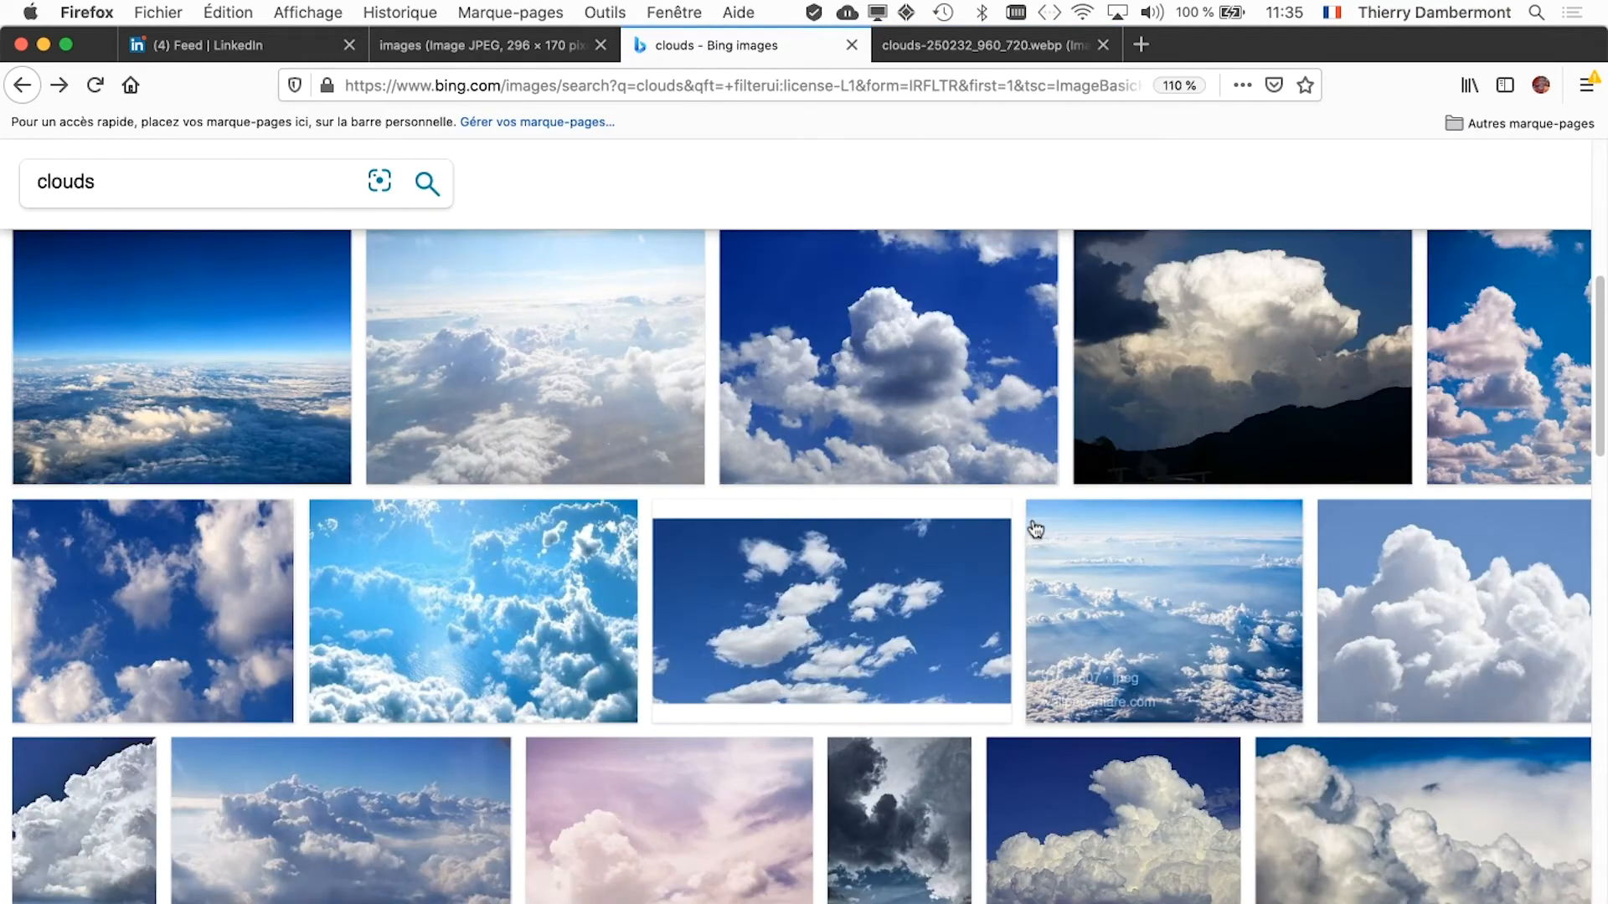
scroll(674, 557, down, 5)
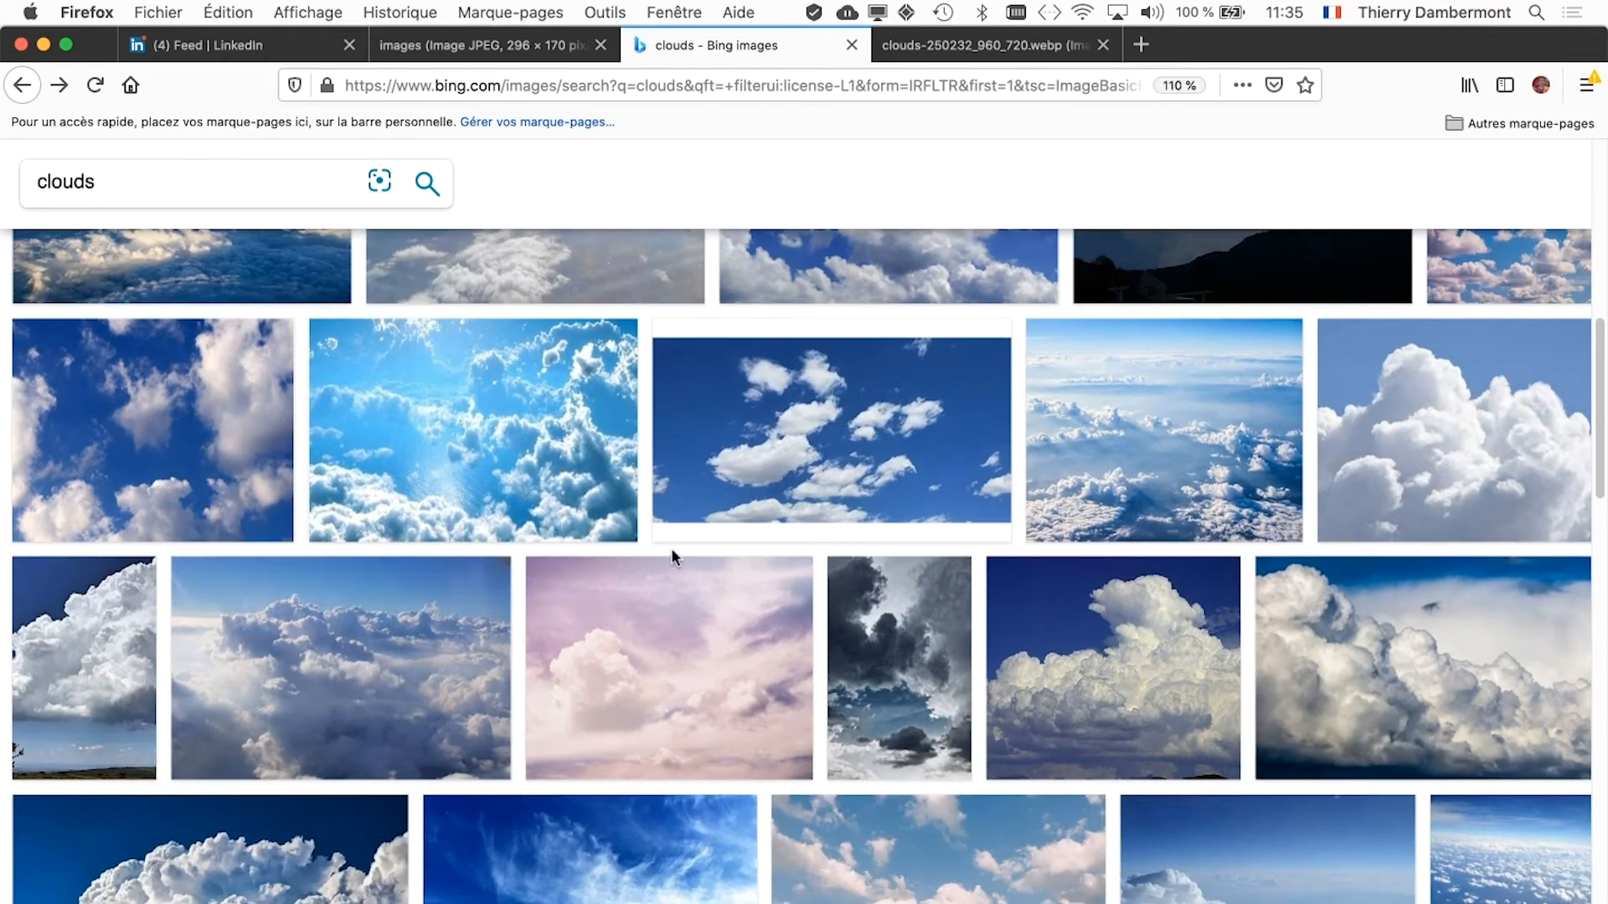
scroll(238, 299, up, 3)
click(251, 352)
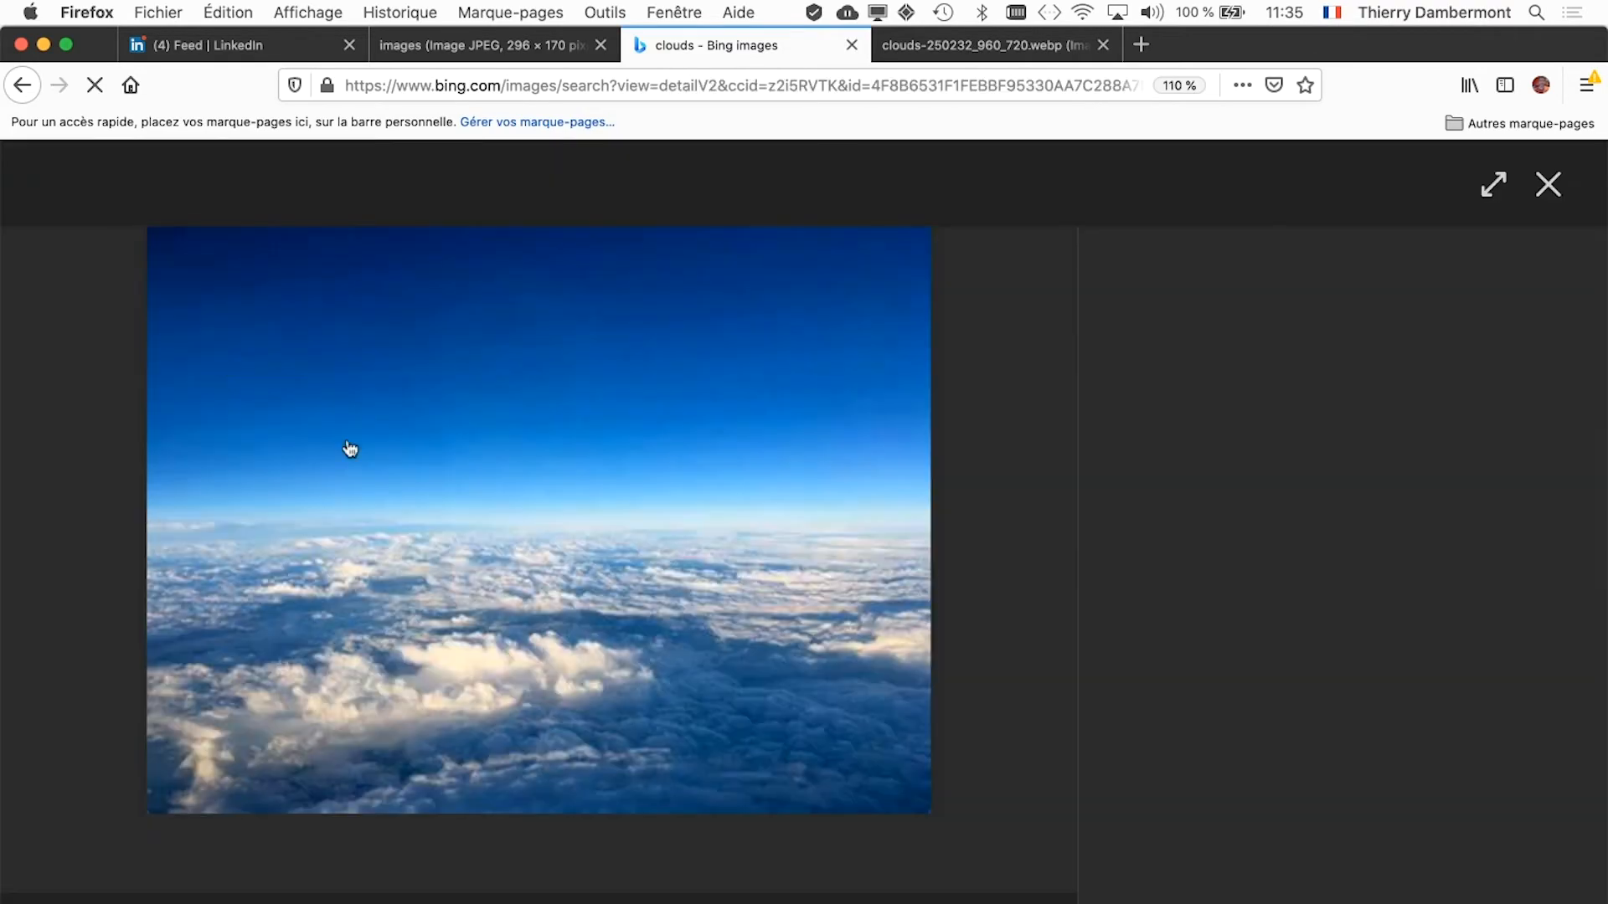
click(810, 855)
click(764, 706)
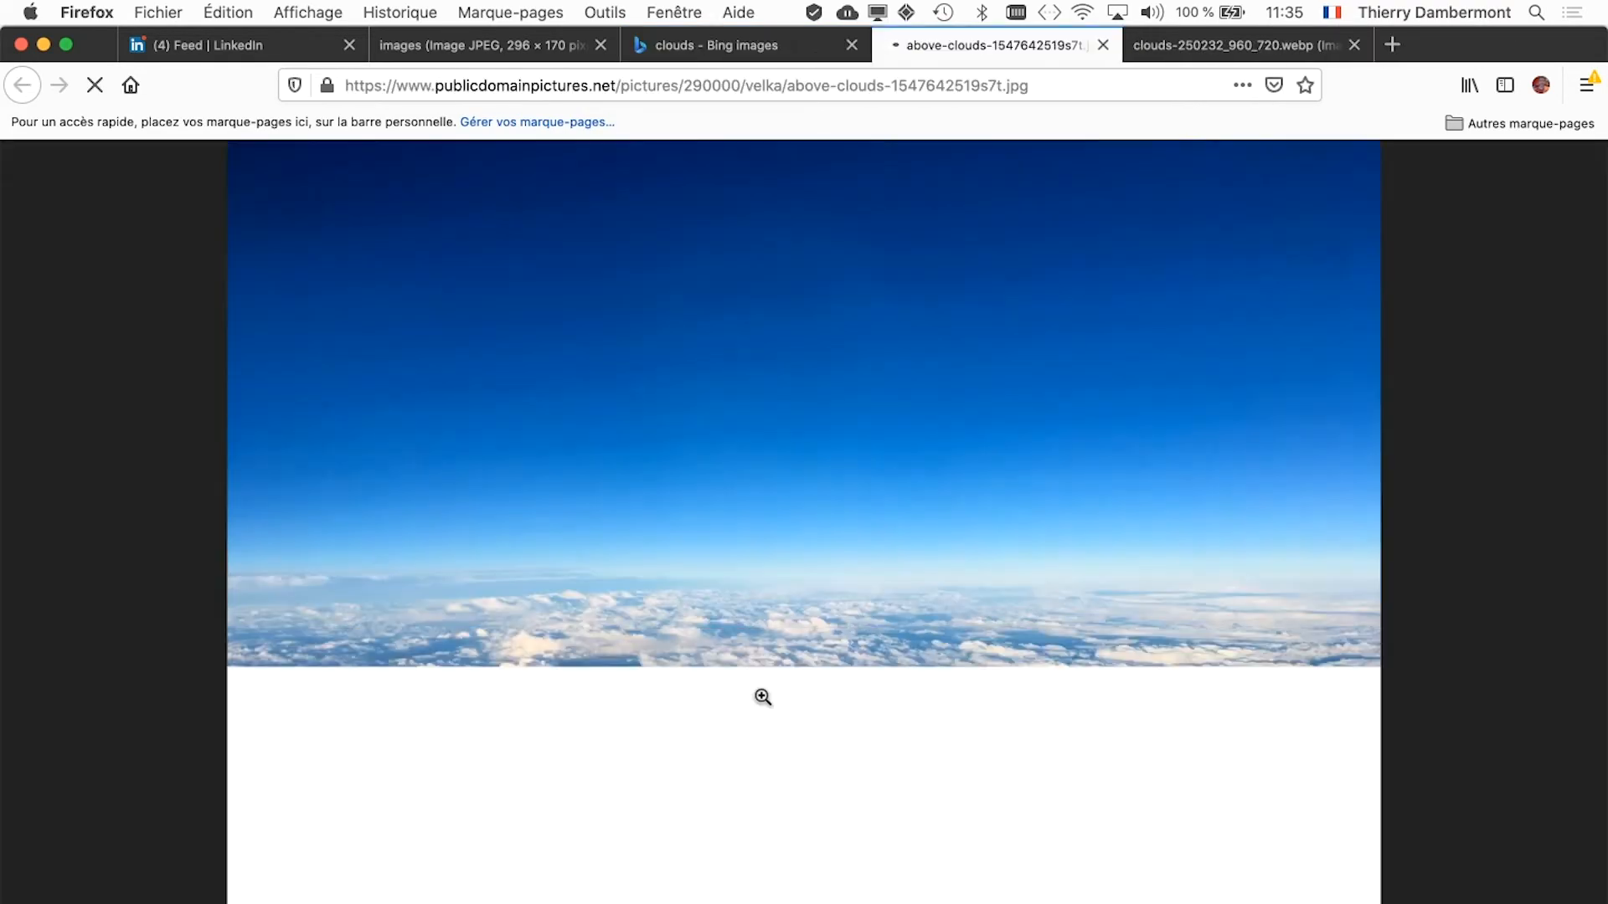
right_click(849, 560)
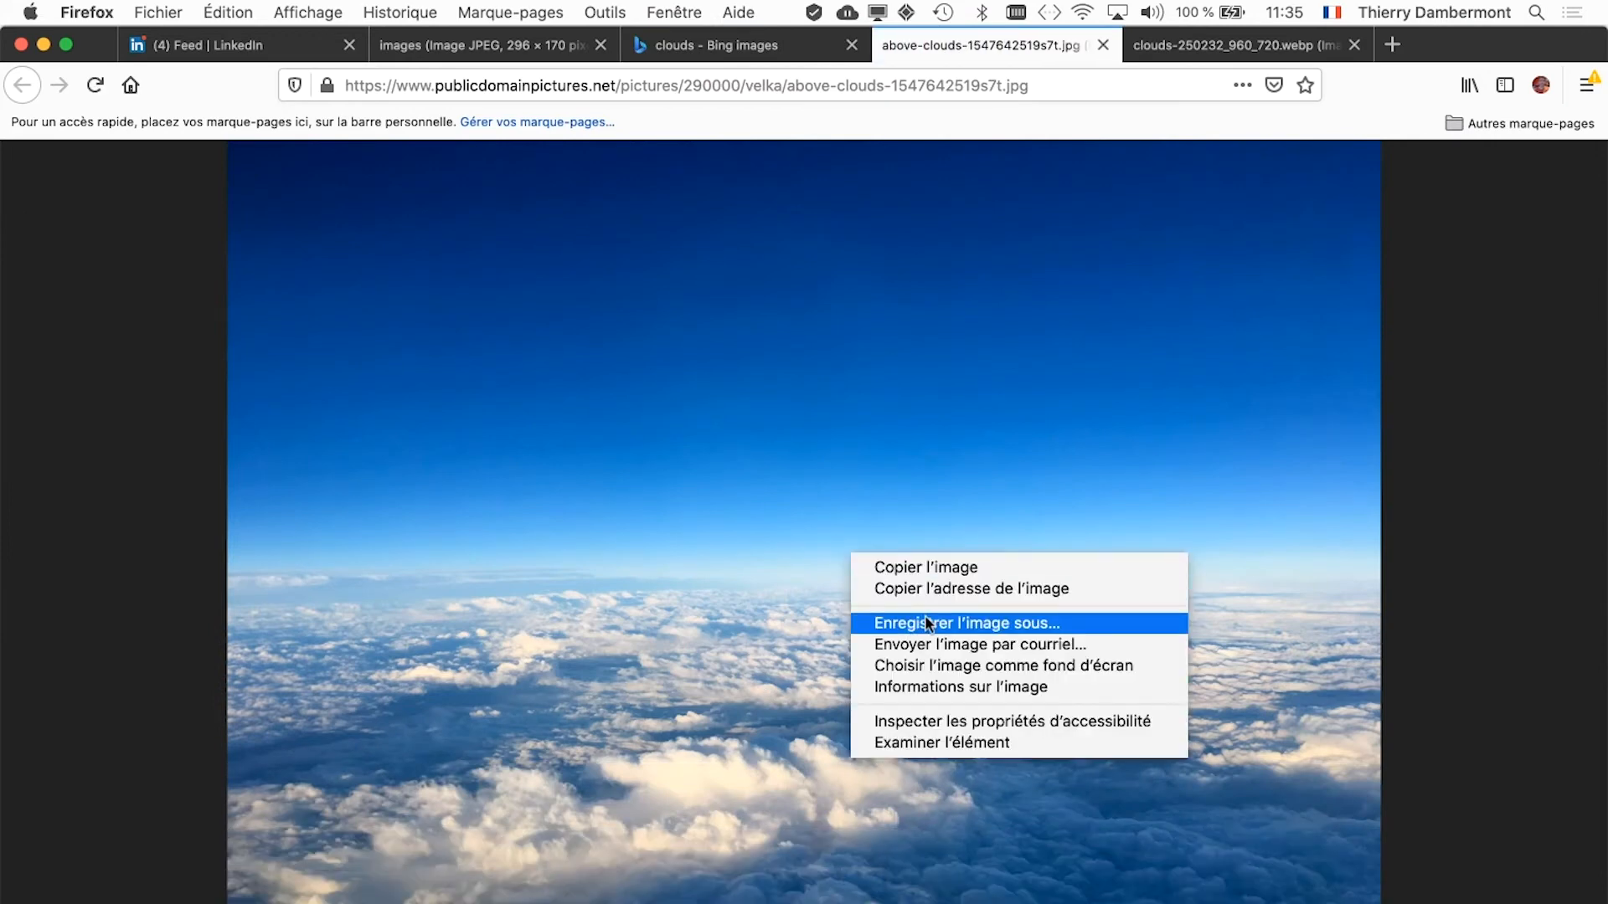
click(924, 615)
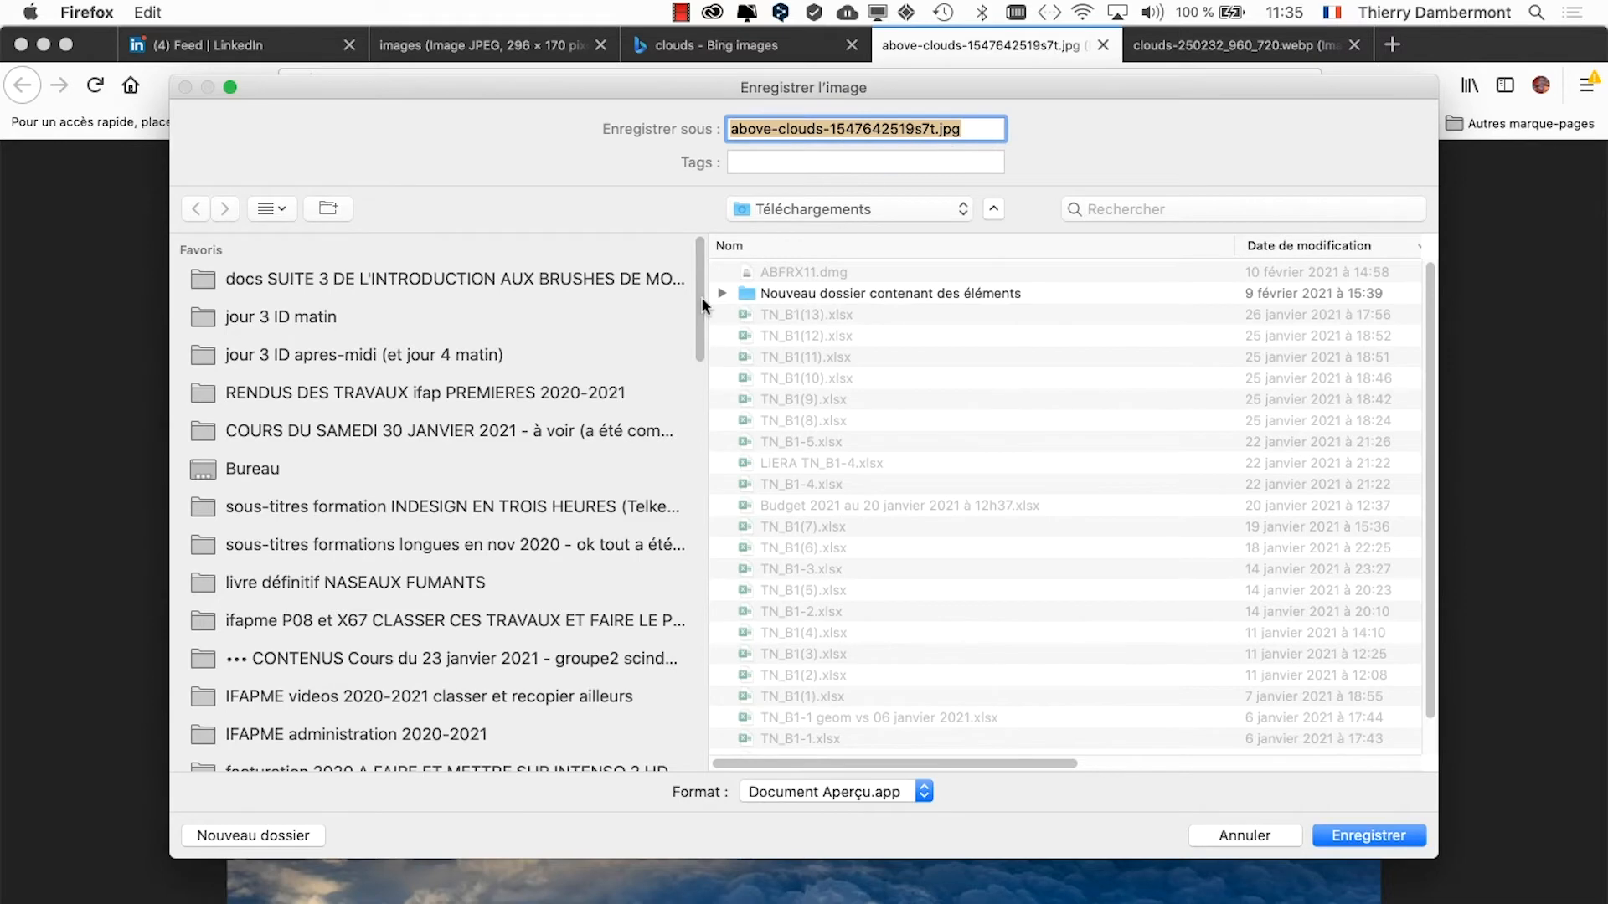
click(384, 285)
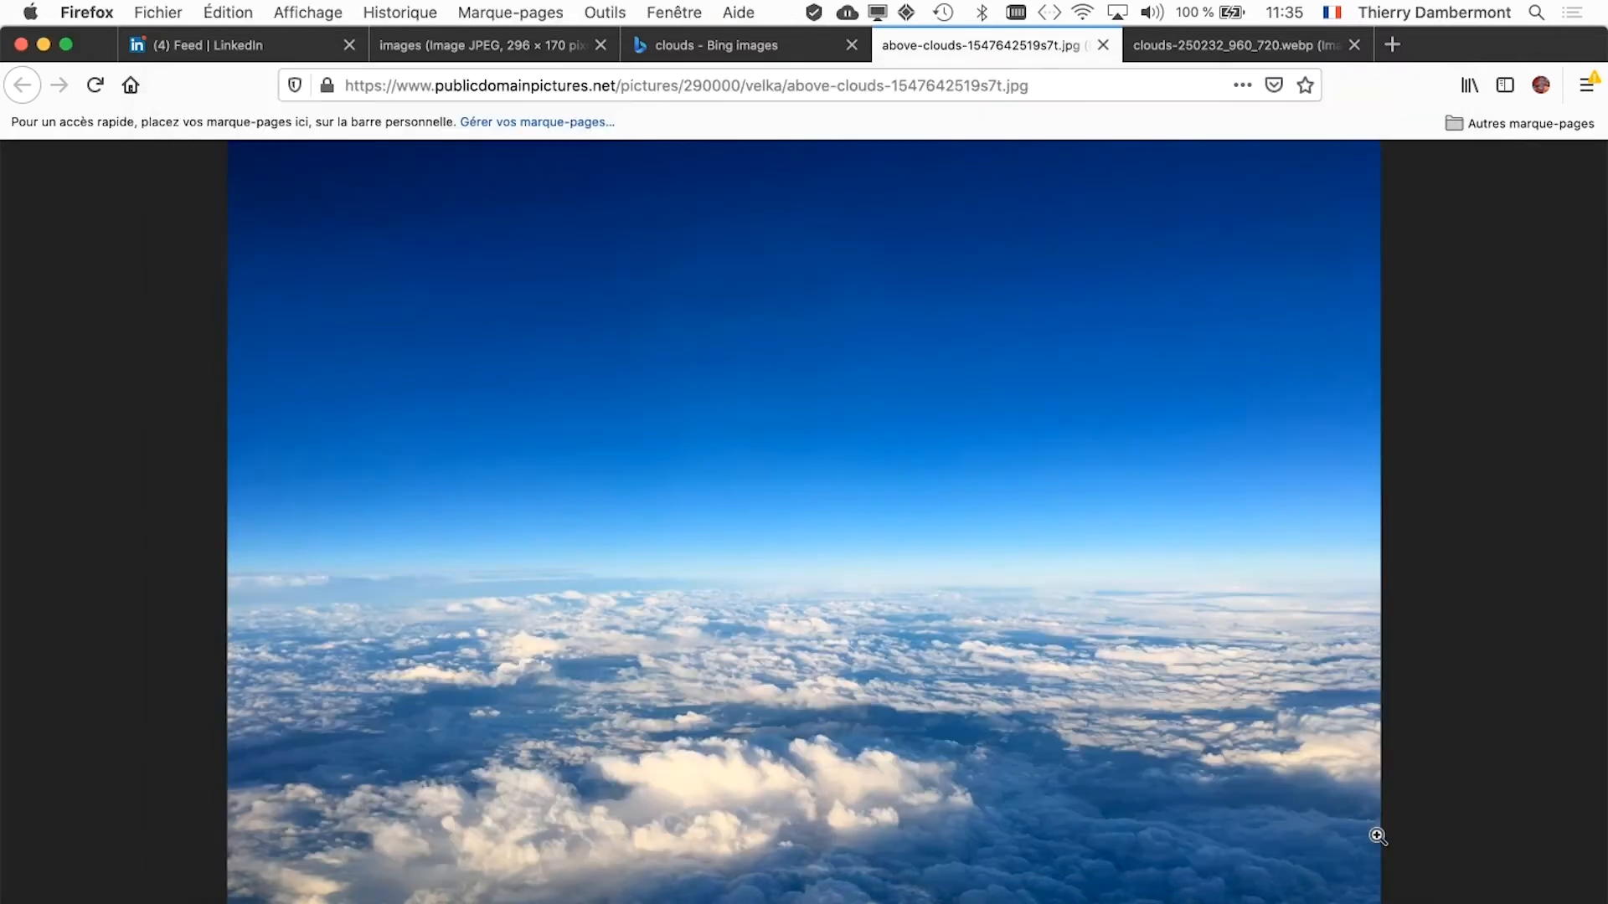
click(1368, 836)
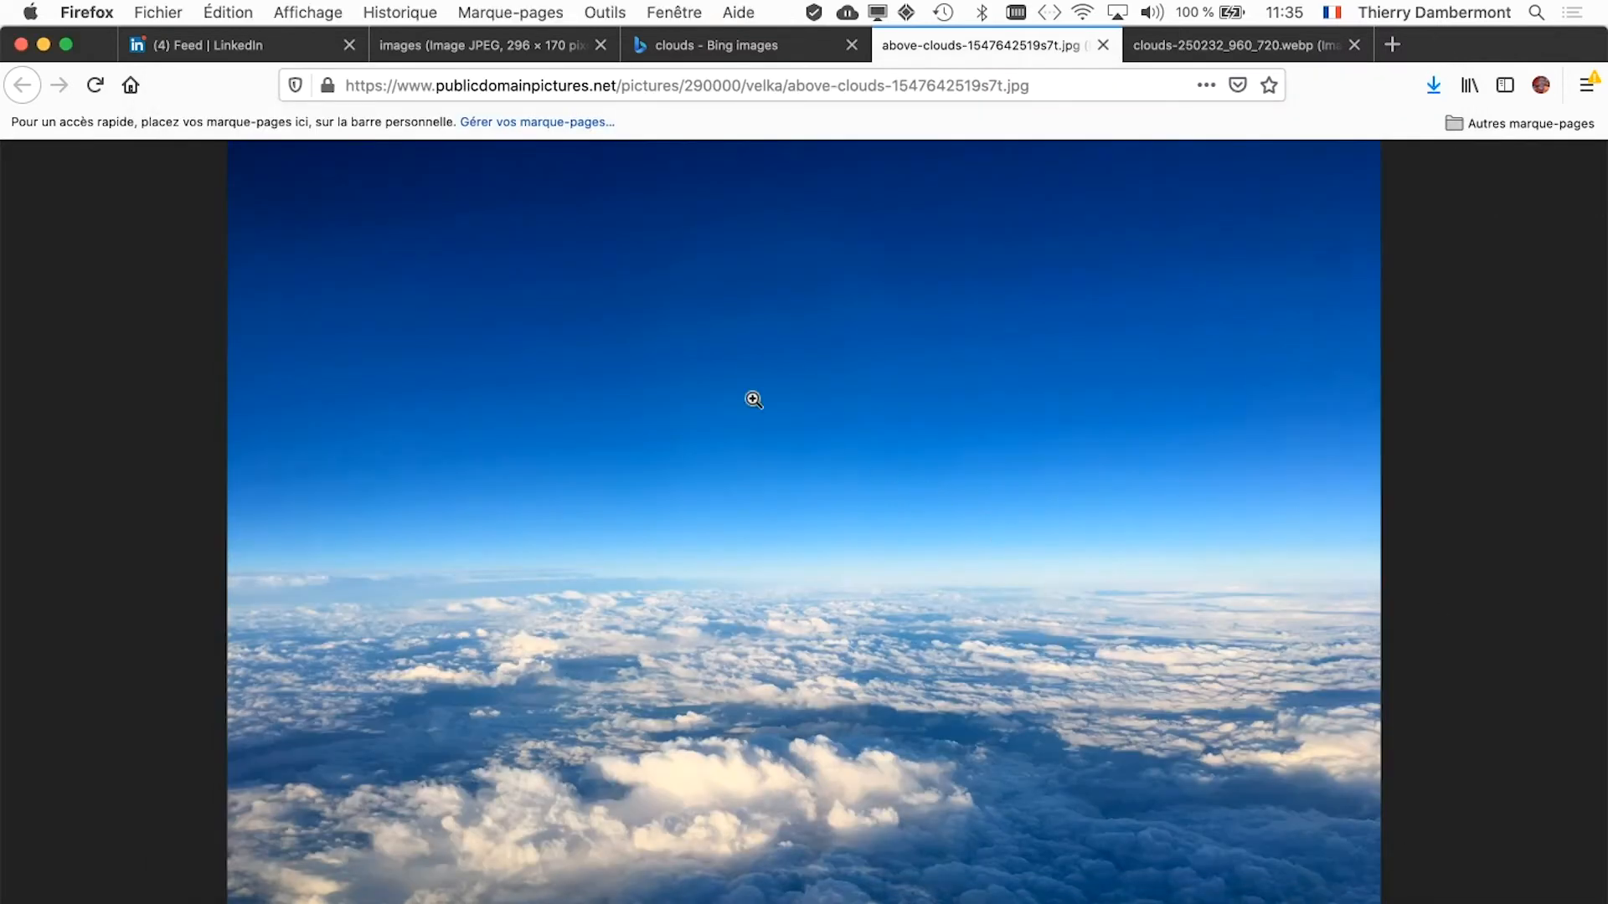
click(690, 52)
click(530, 48)
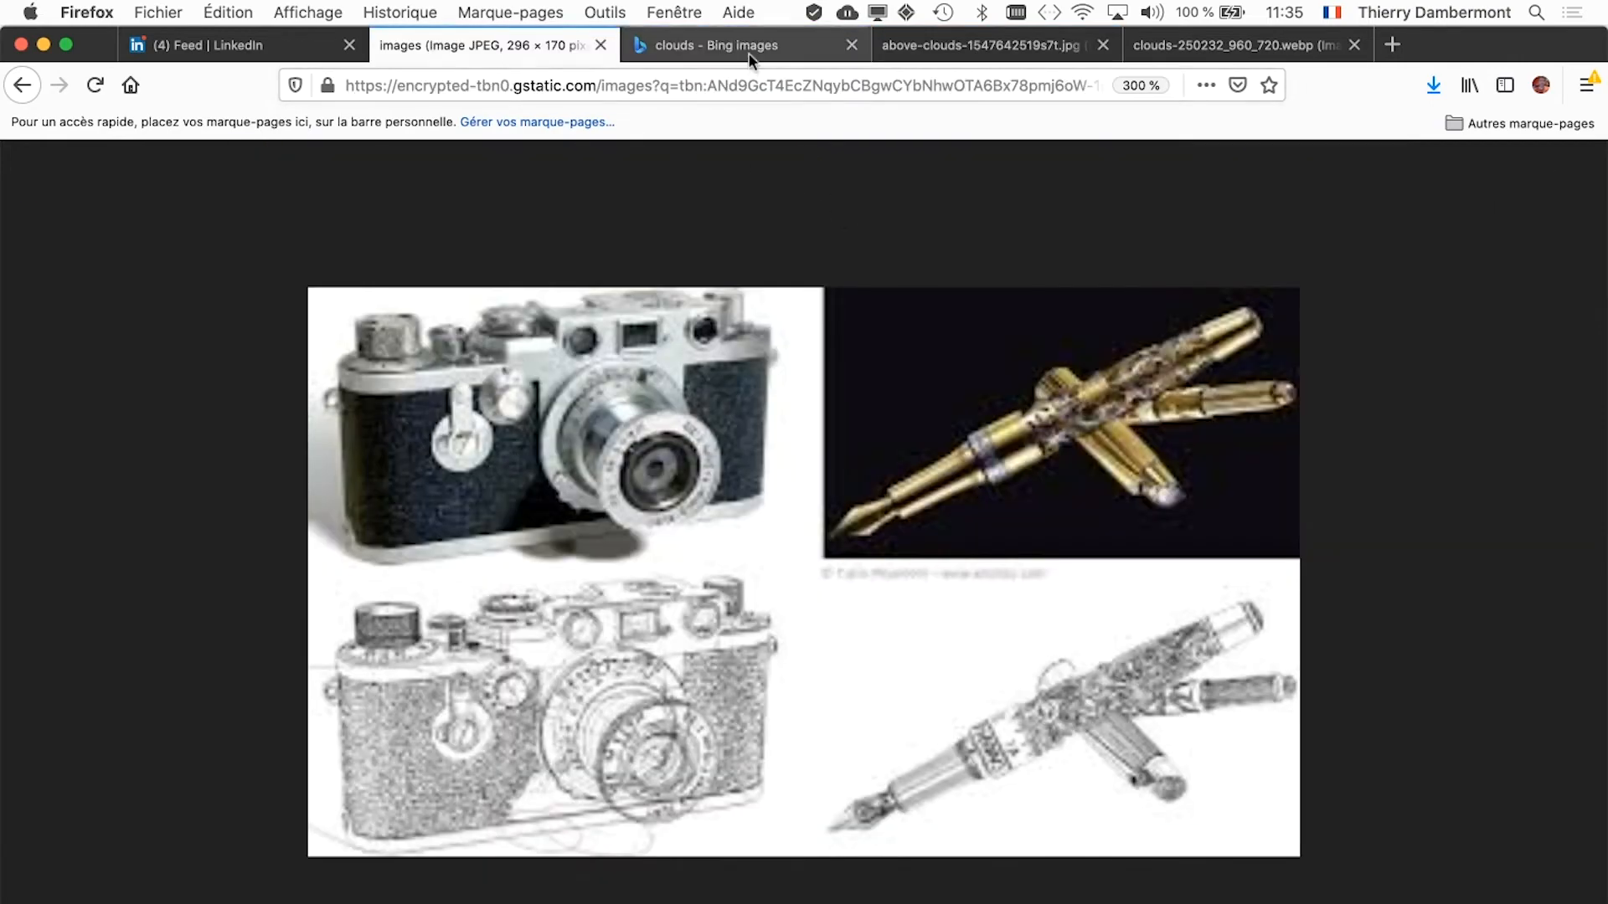
click(690, 45)
key(super+Tab)
key(super+Tab)
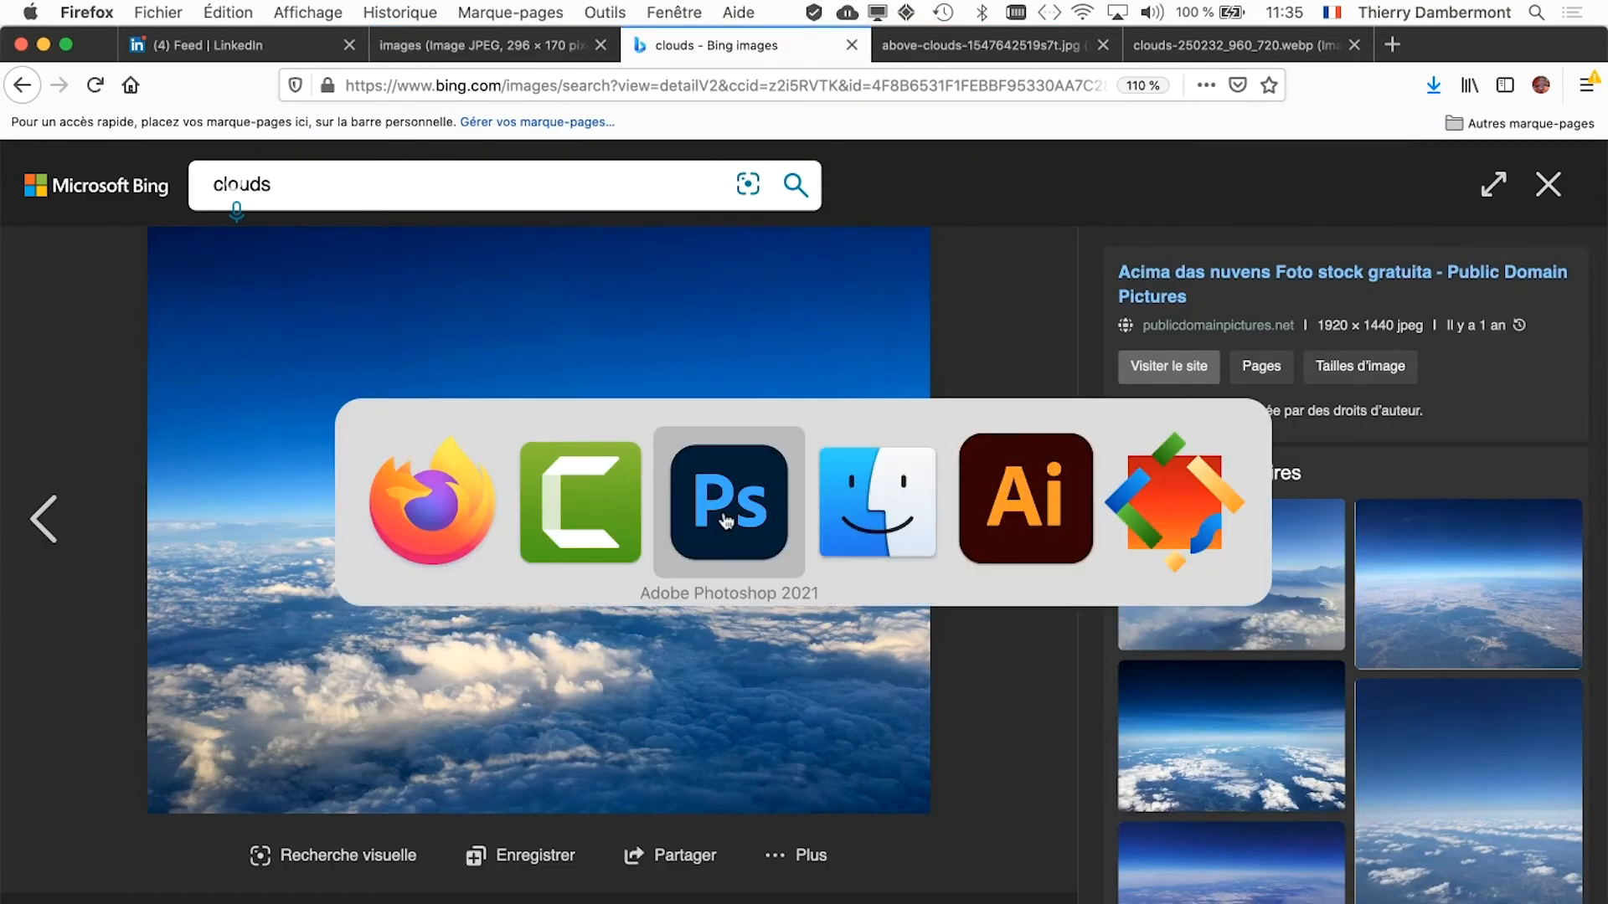
scroll(733, 508, down, 5)
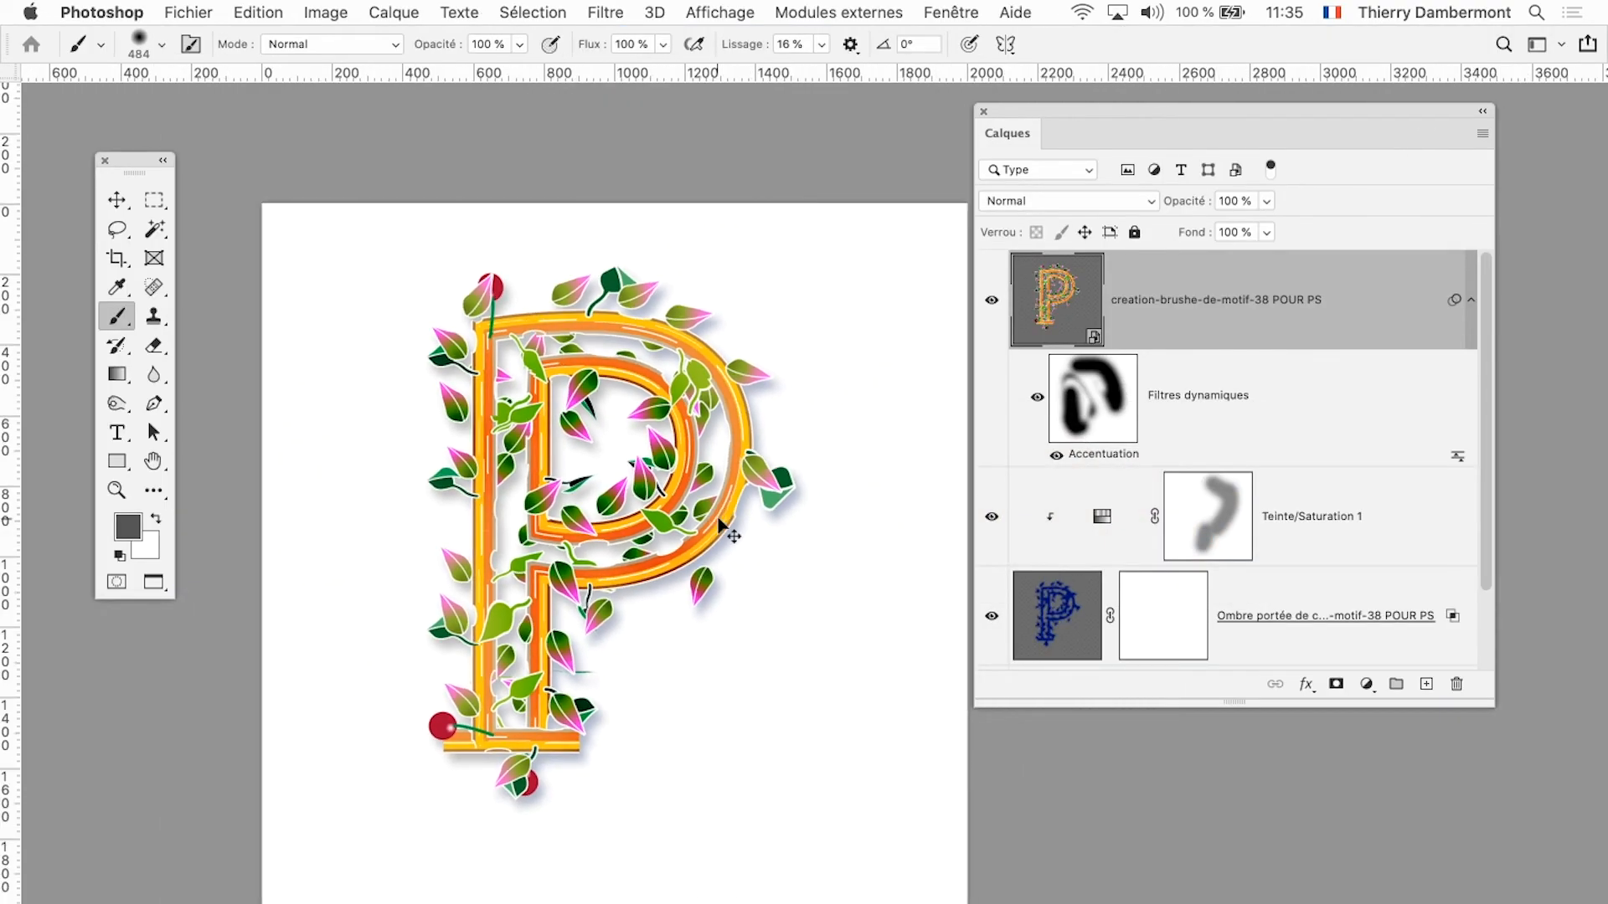
click(255, 11)
mouse_move(189, 11)
click(772, 208)
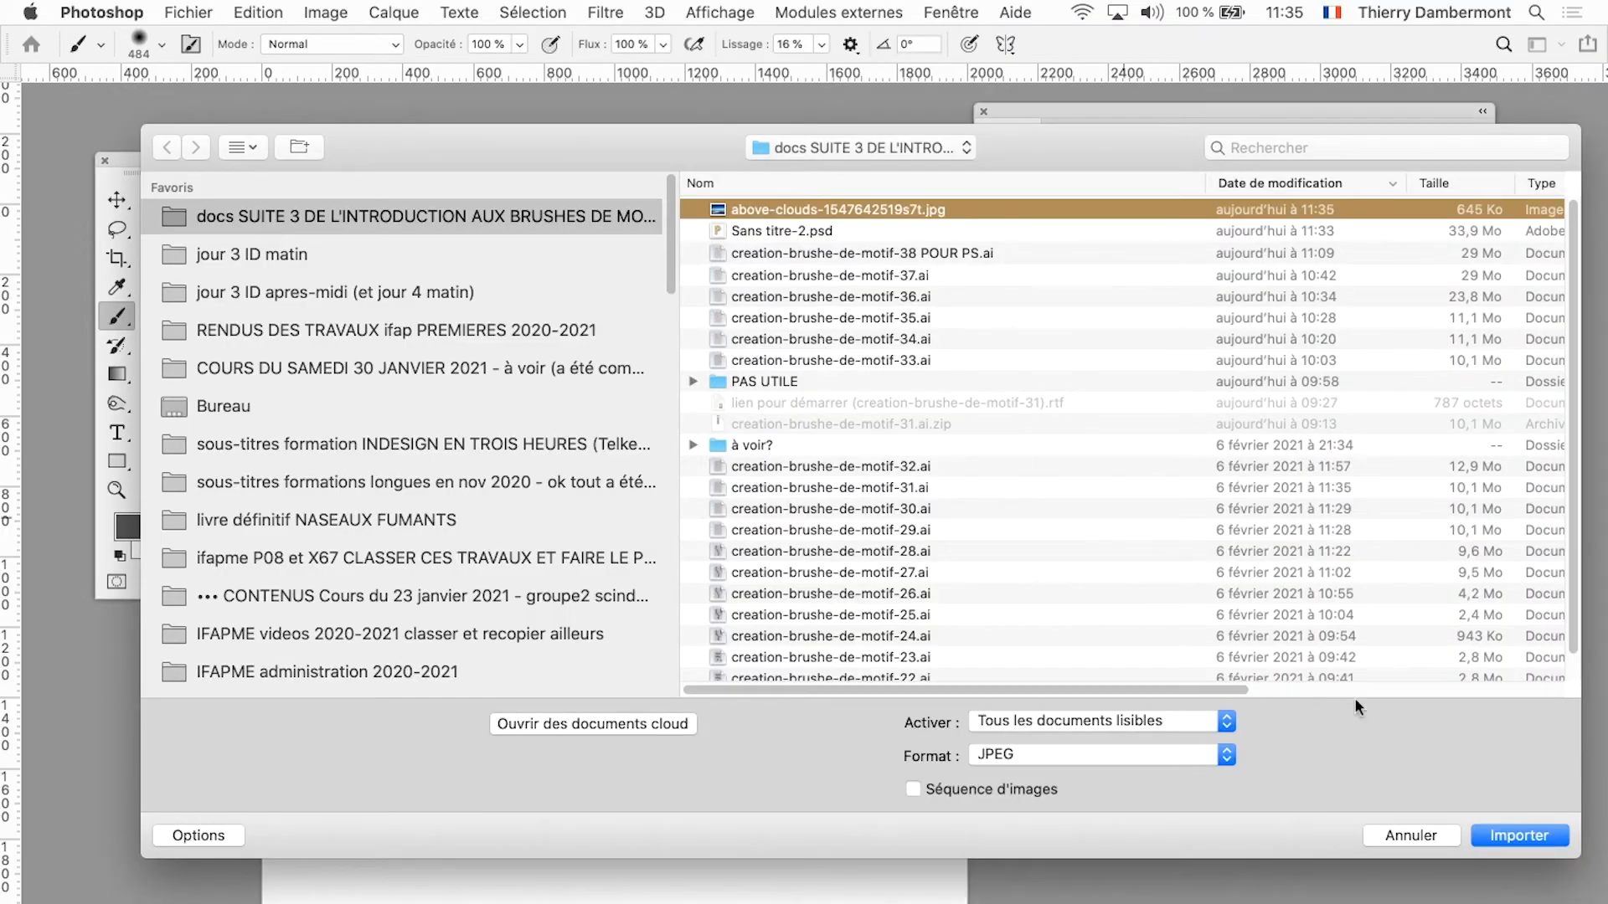
click(1511, 829)
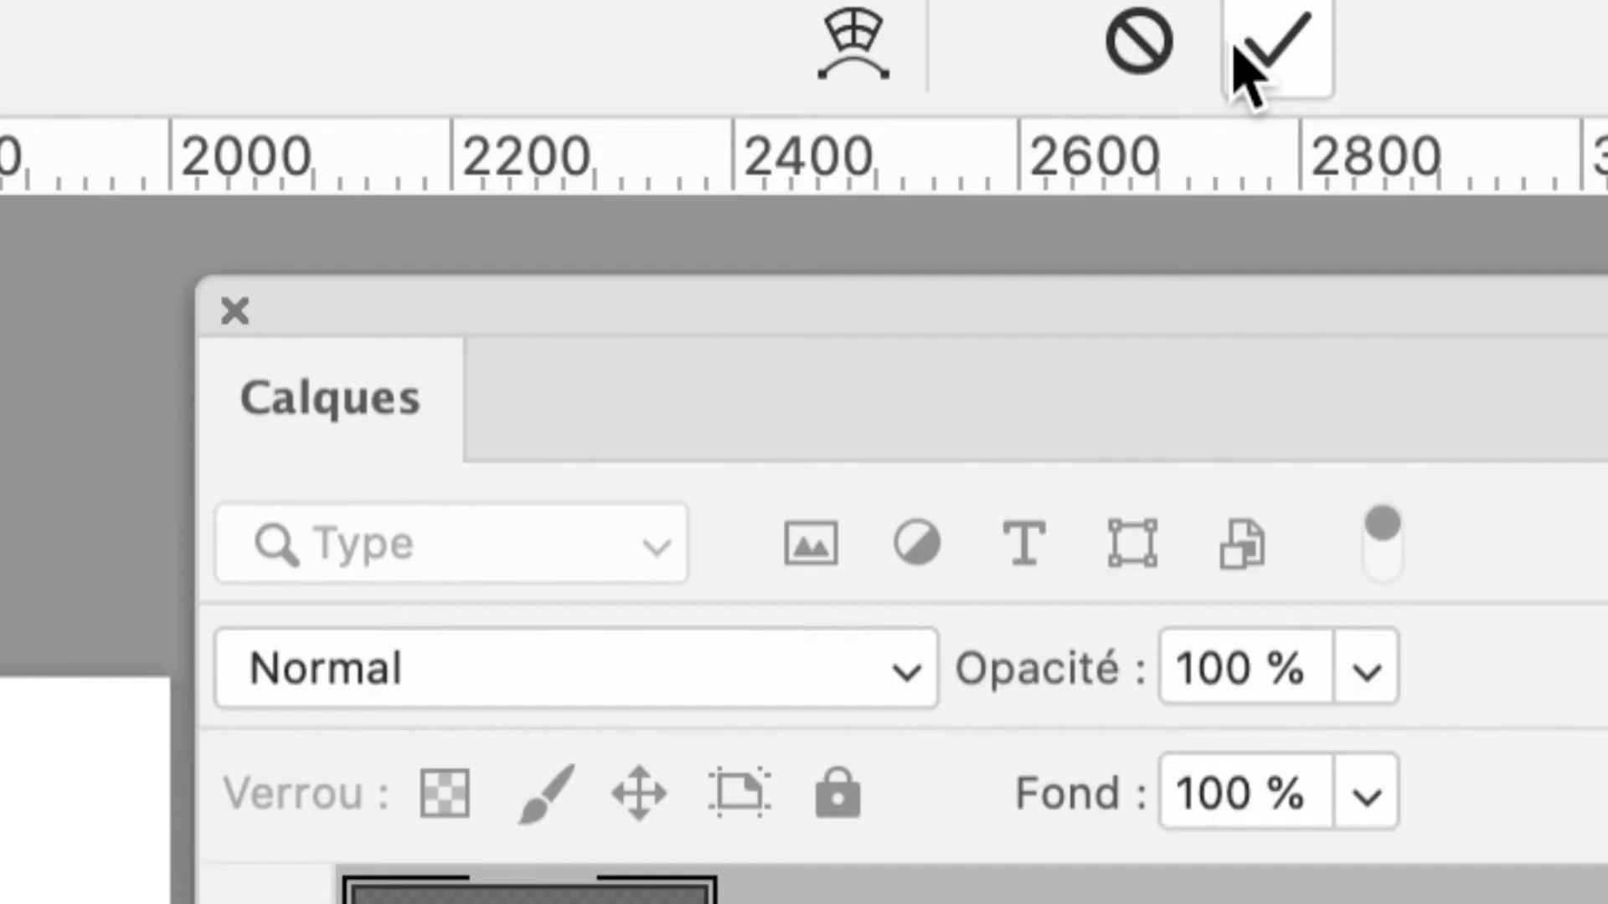
click(1235, 43)
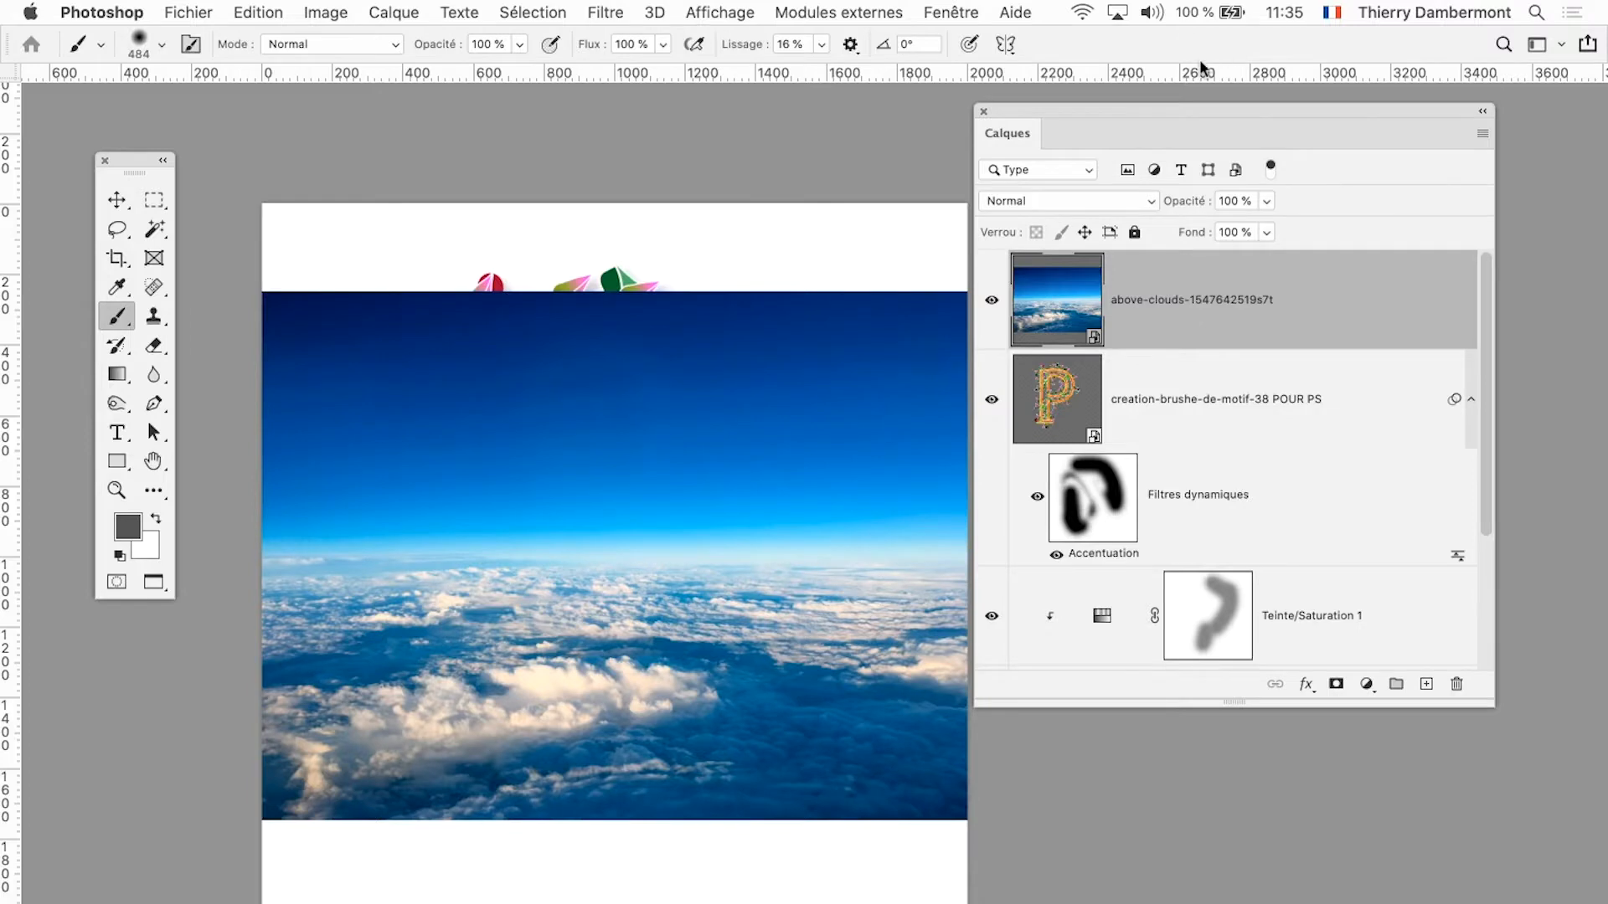
Step: Clip the above-clouds layer to the creation-brushe-de-motif-38 POUR PS layer so the clouds fill only the letter
drag(1021, 106, 1003, 79)
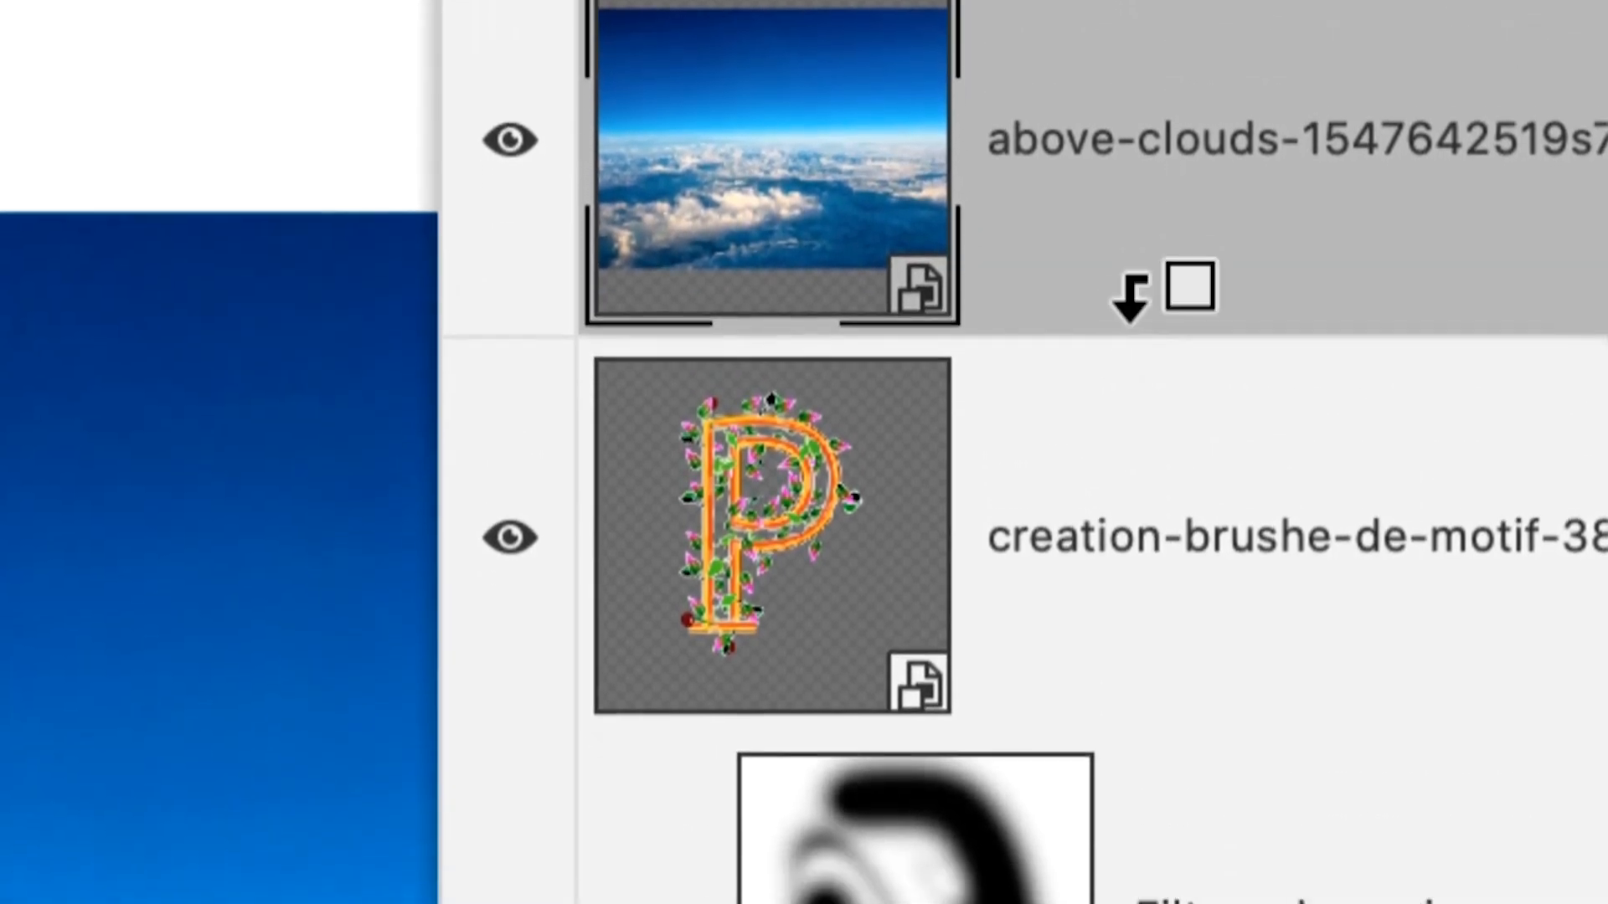
alt+click(1130, 301)
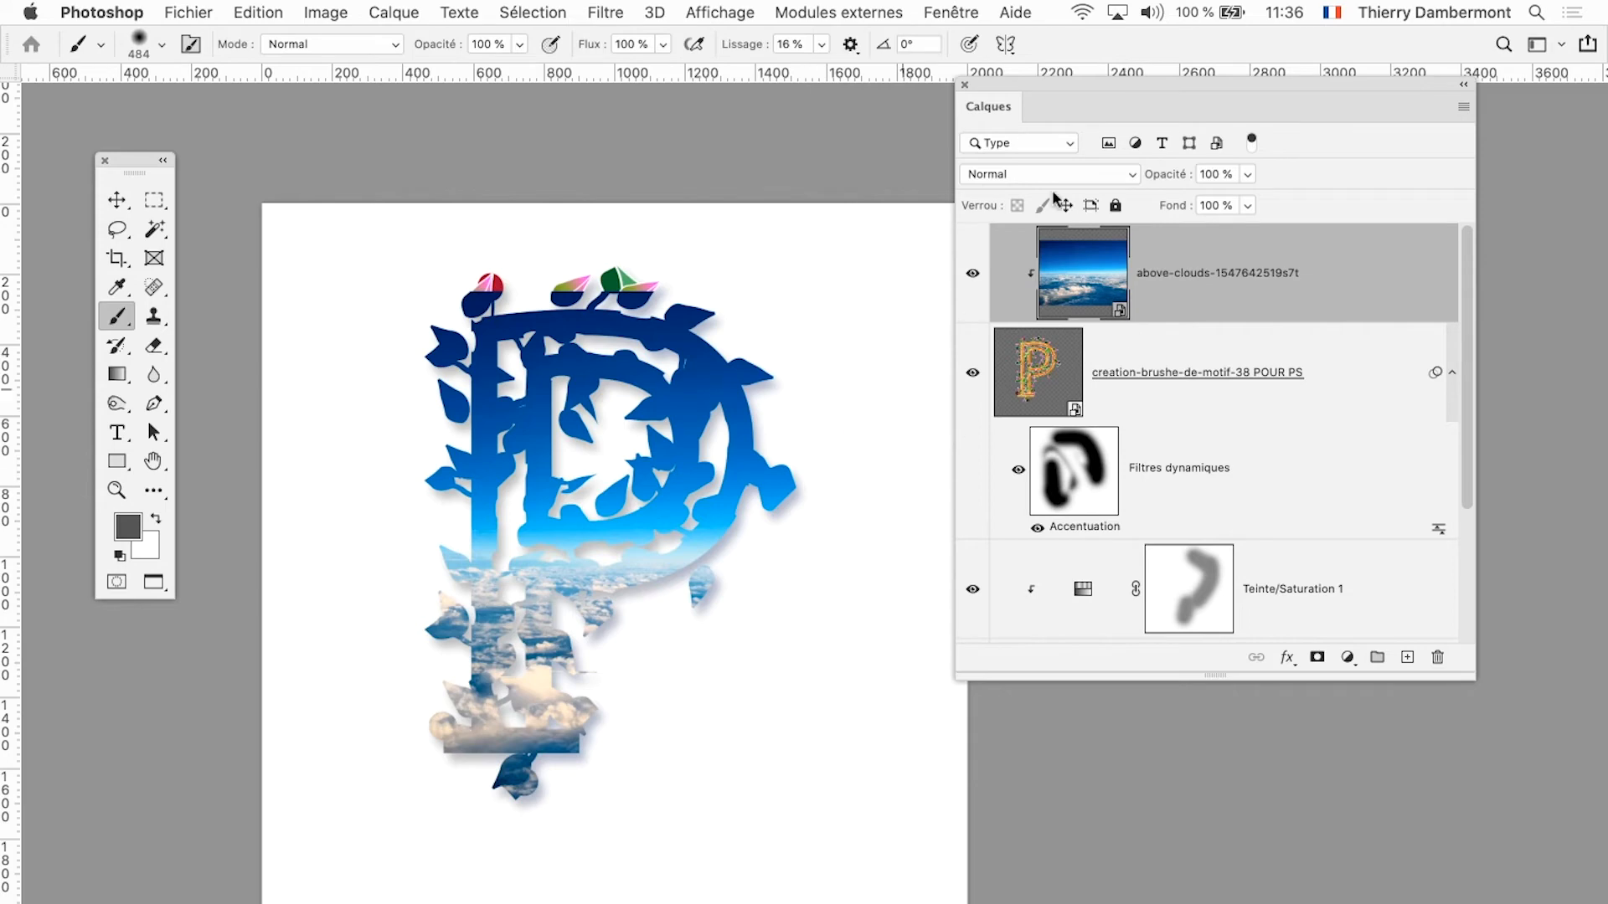
drag(1055, 79, 1216, 87)
Step: Enlarge the clouds image proportionally to about 38 % so that it covers the entire letter P, including the top leaves
scroll(796, 416, down, 1)
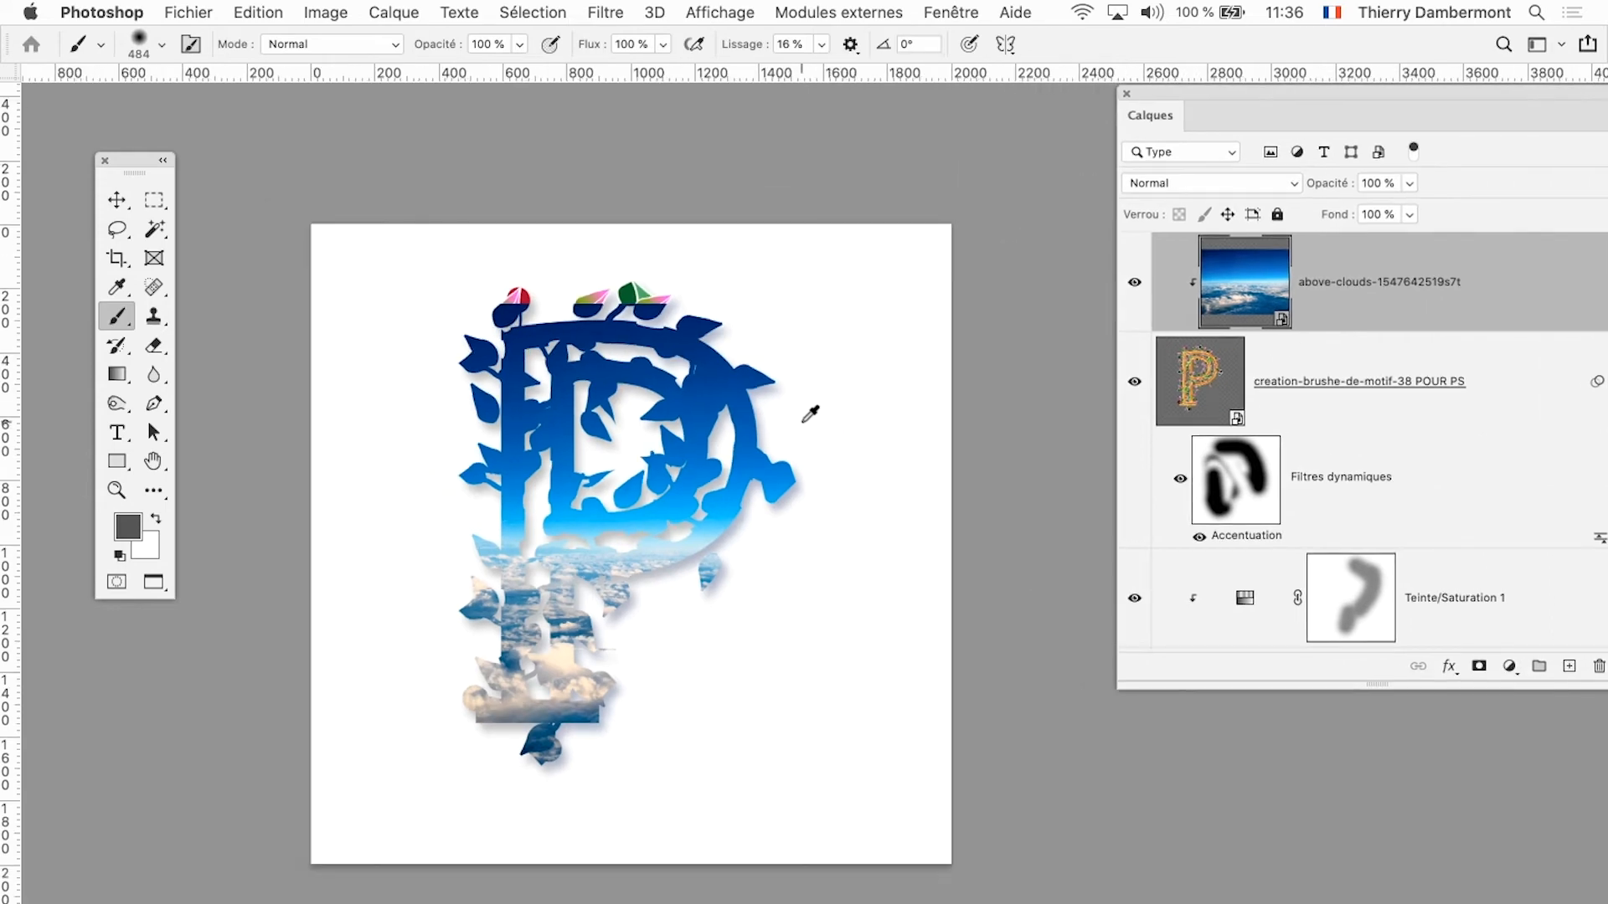
scroll(802, 416, down, 3)
scroll(806, 418, down, 3)
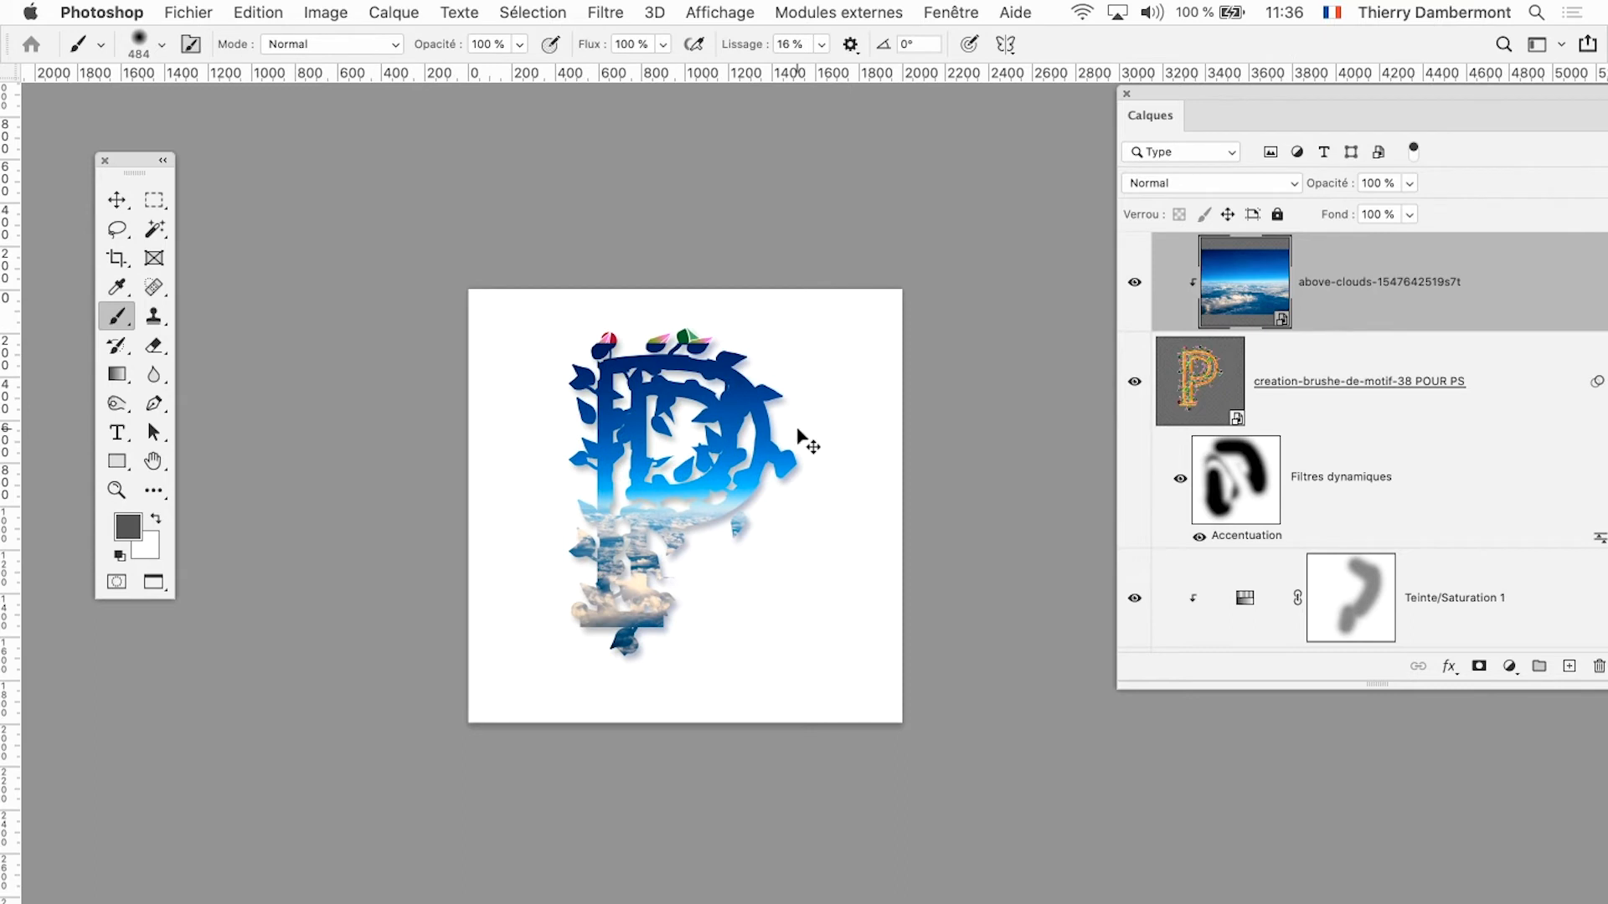
key(super+t)
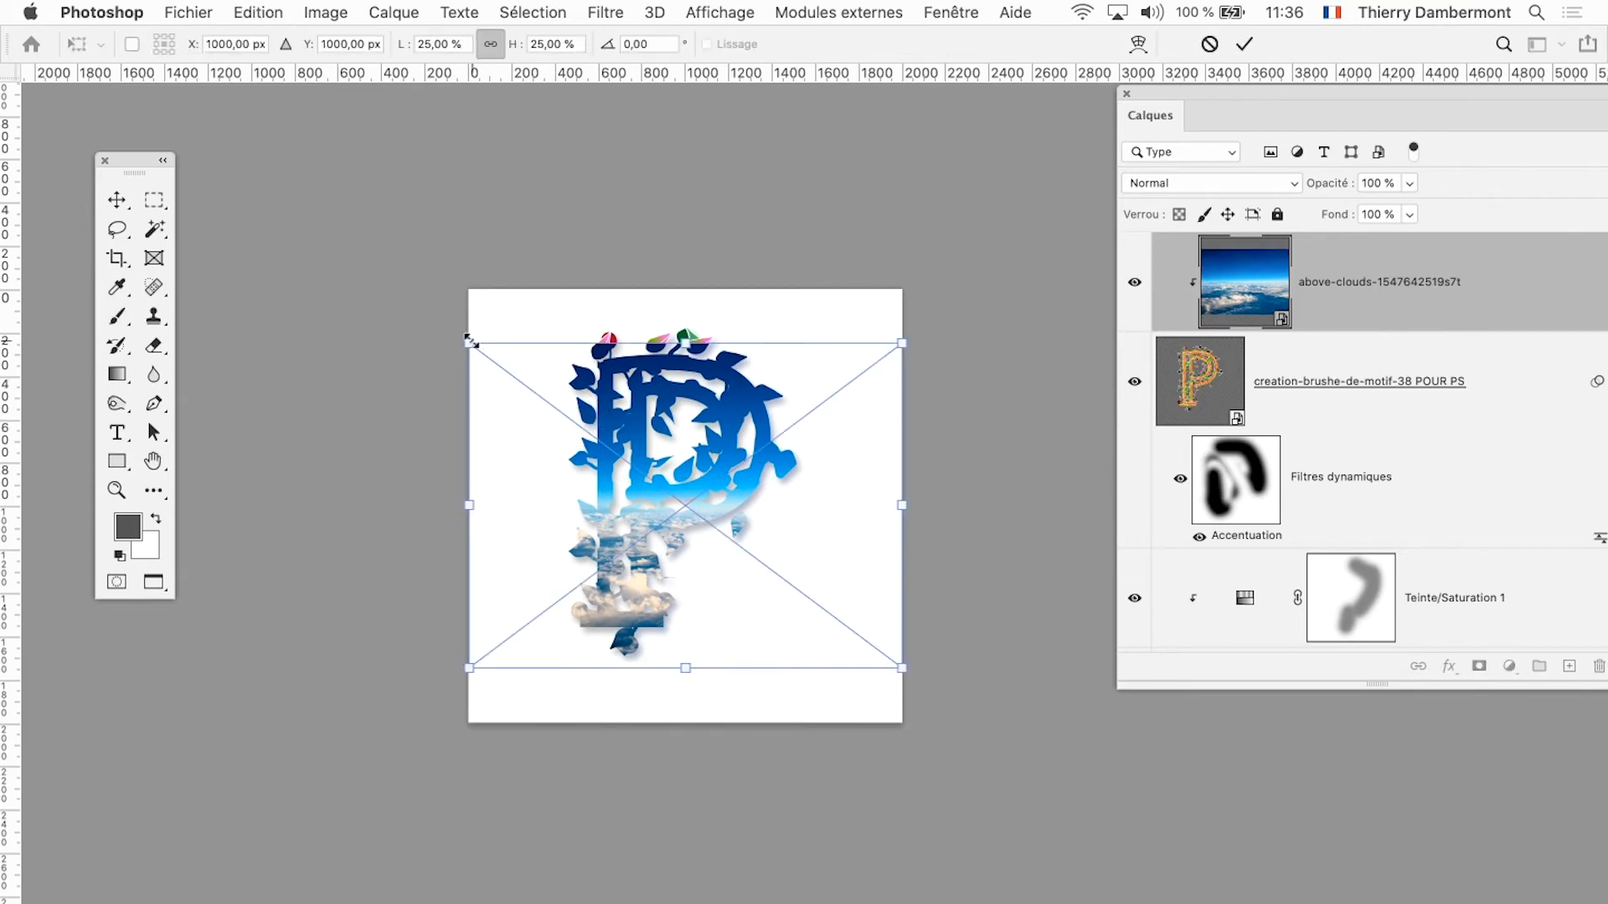
drag(471, 342, 243, 188)
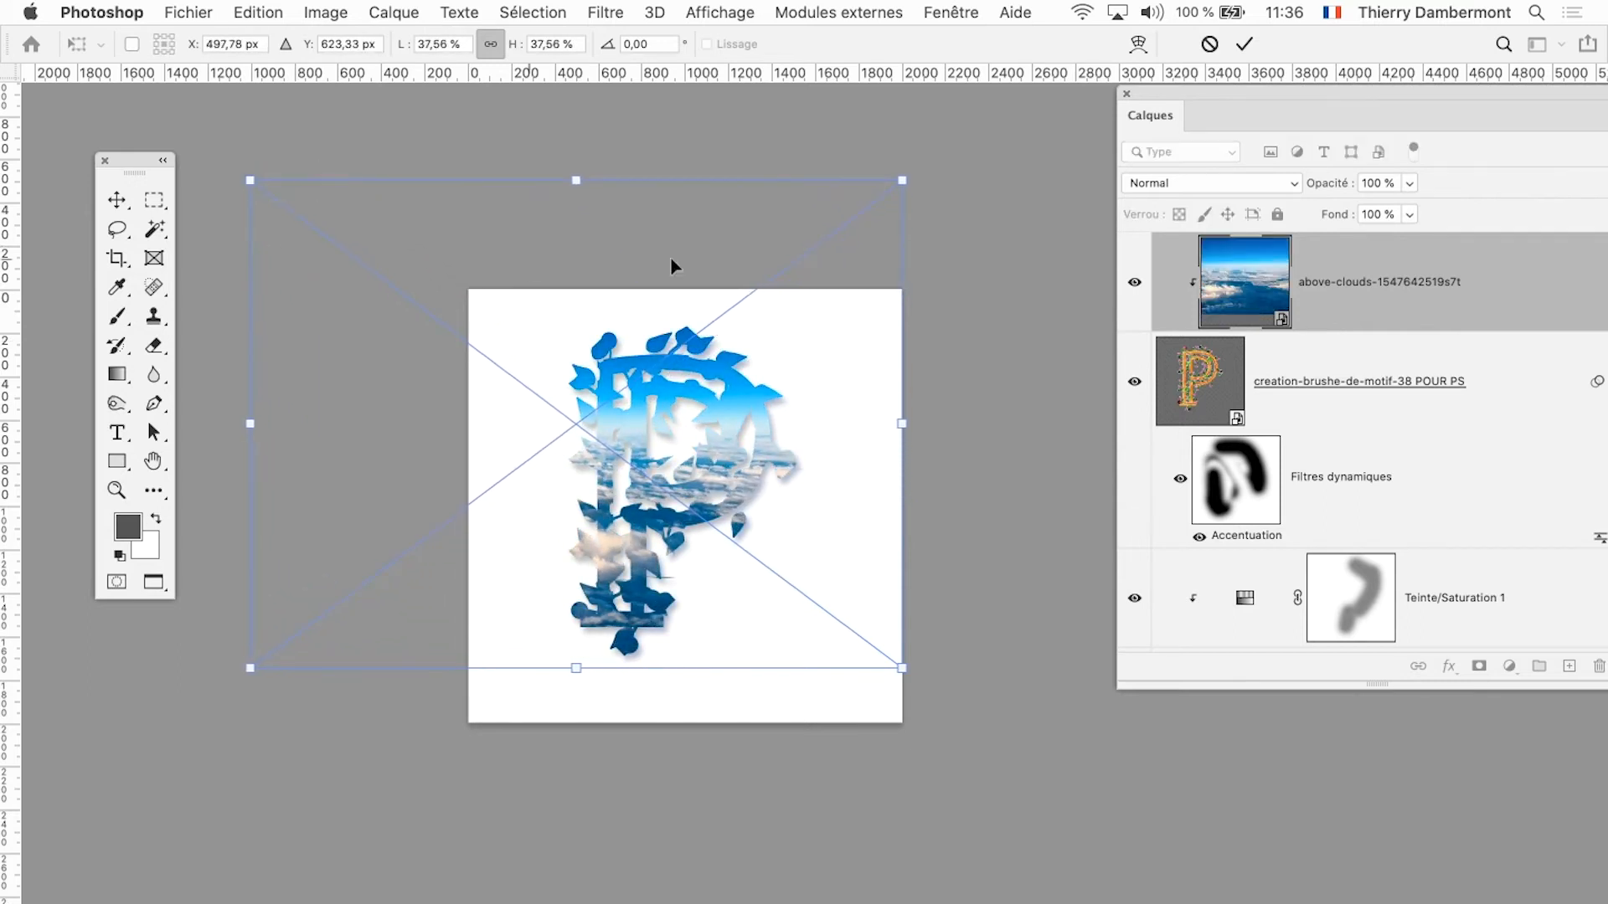
drag(903, 180, 921, 166)
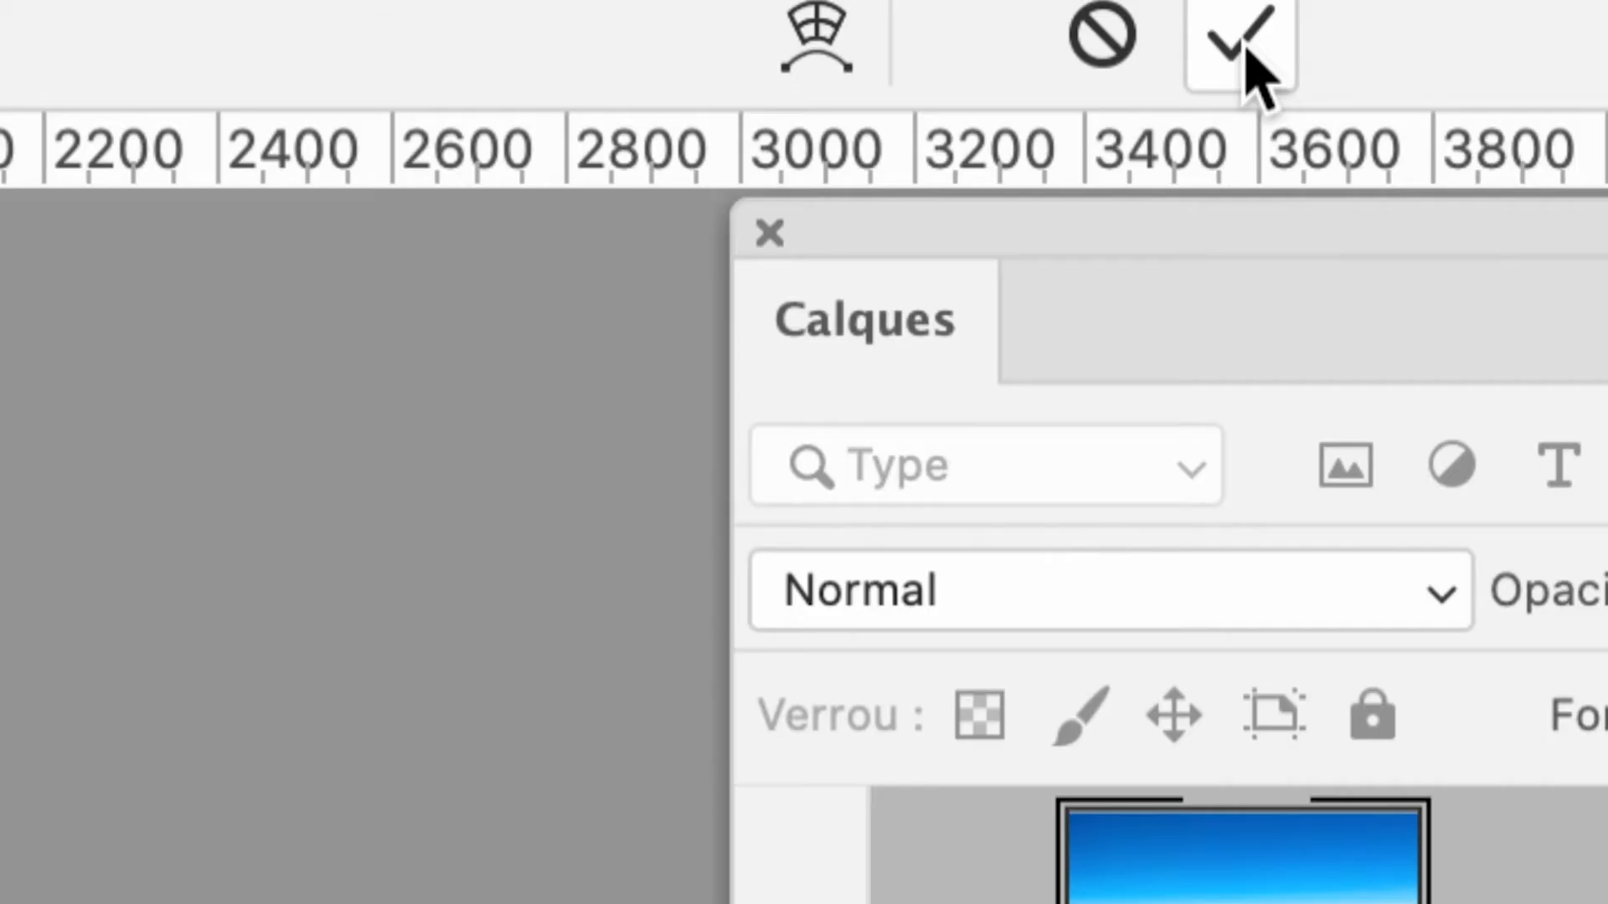
click(1243, 46)
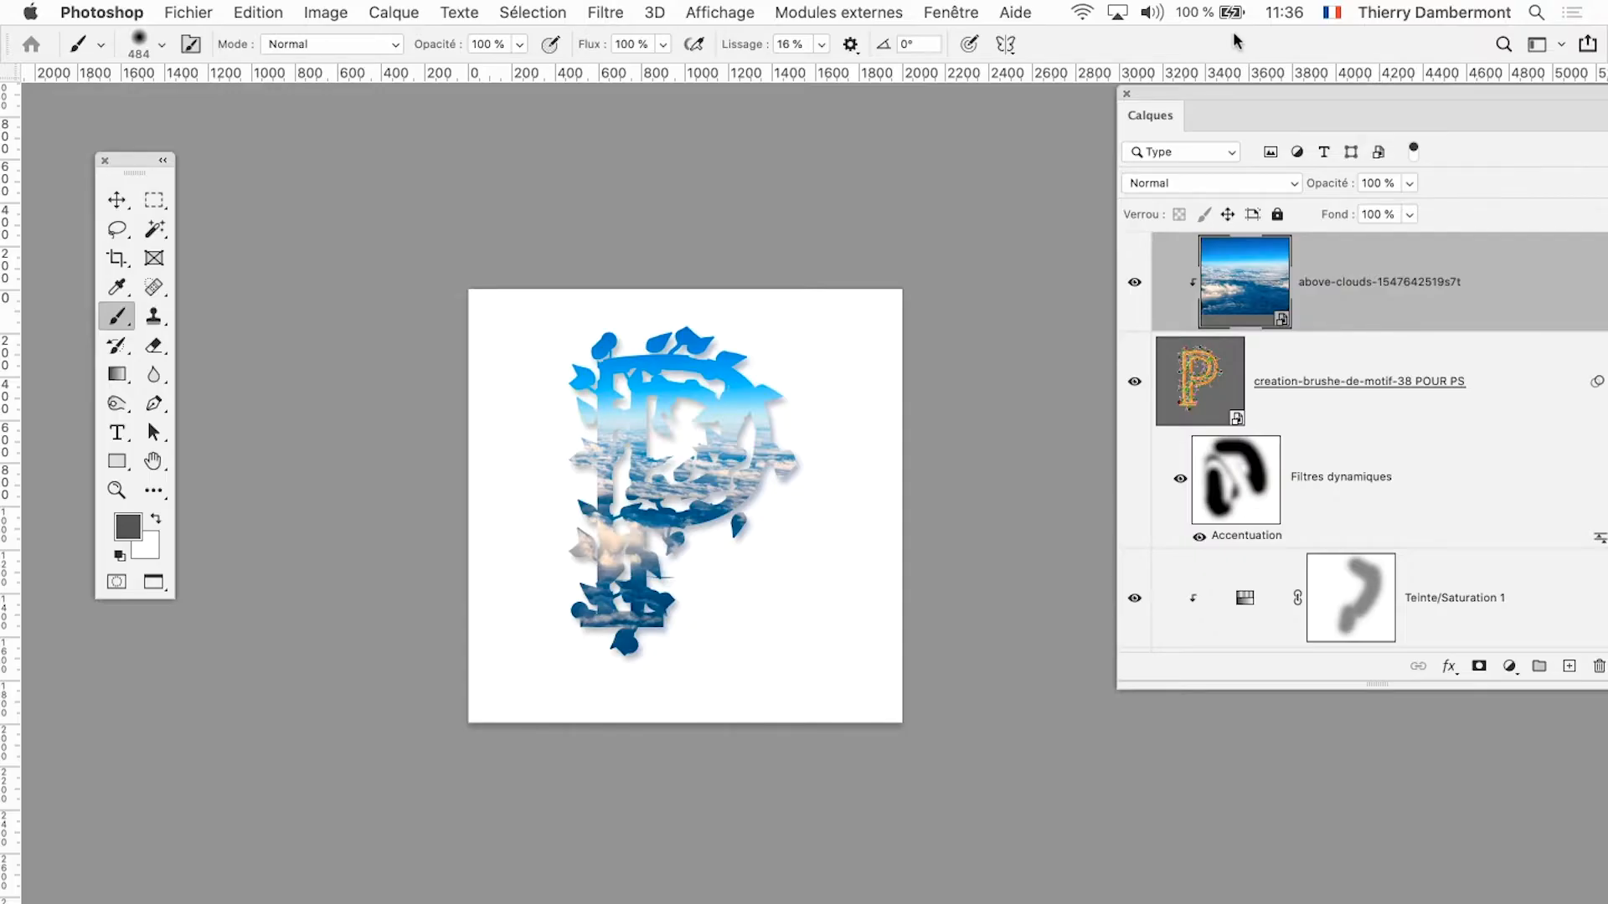
Step: Add a white layer mask to the above-clouds layer and make the mask the active target
drag(1223, 93, 984, 94)
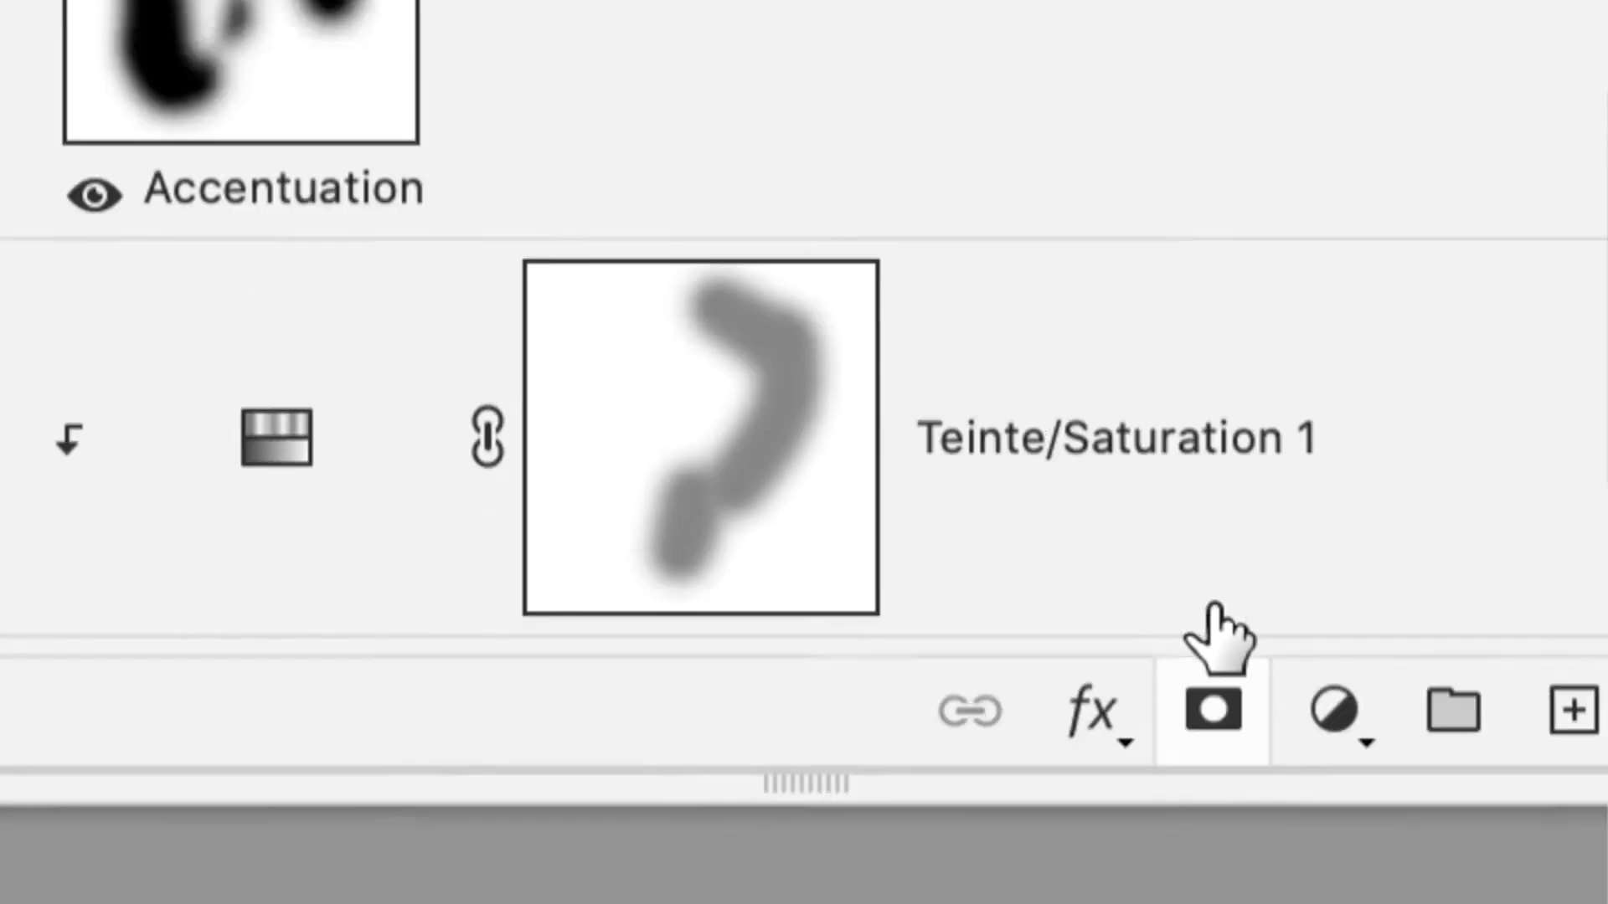
click(1221, 635)
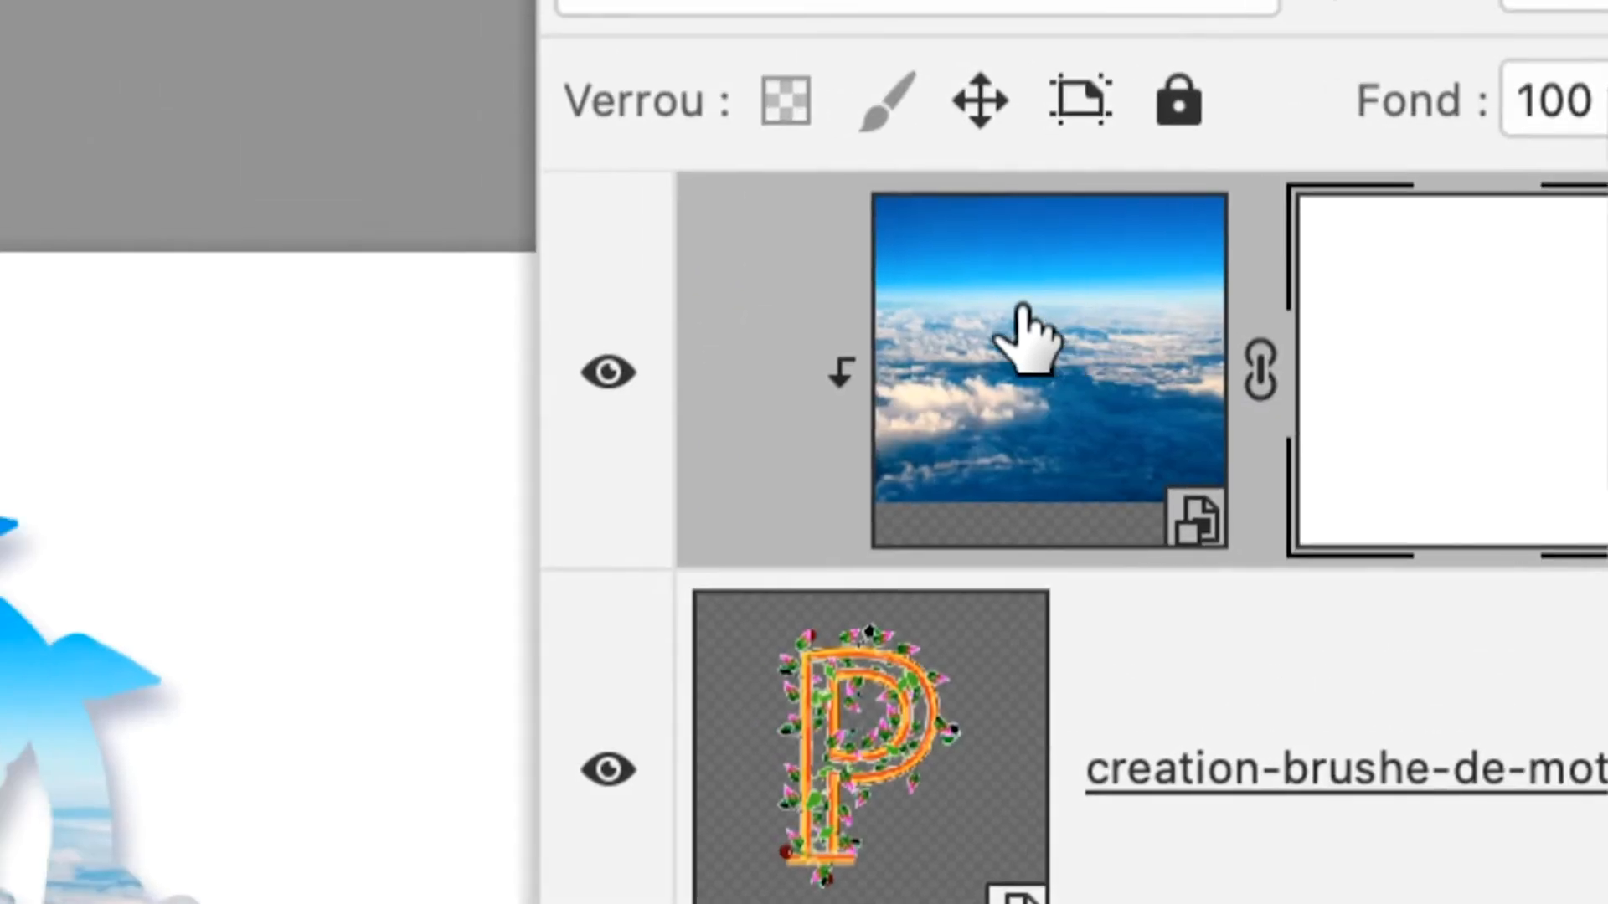
click(1021, 308)
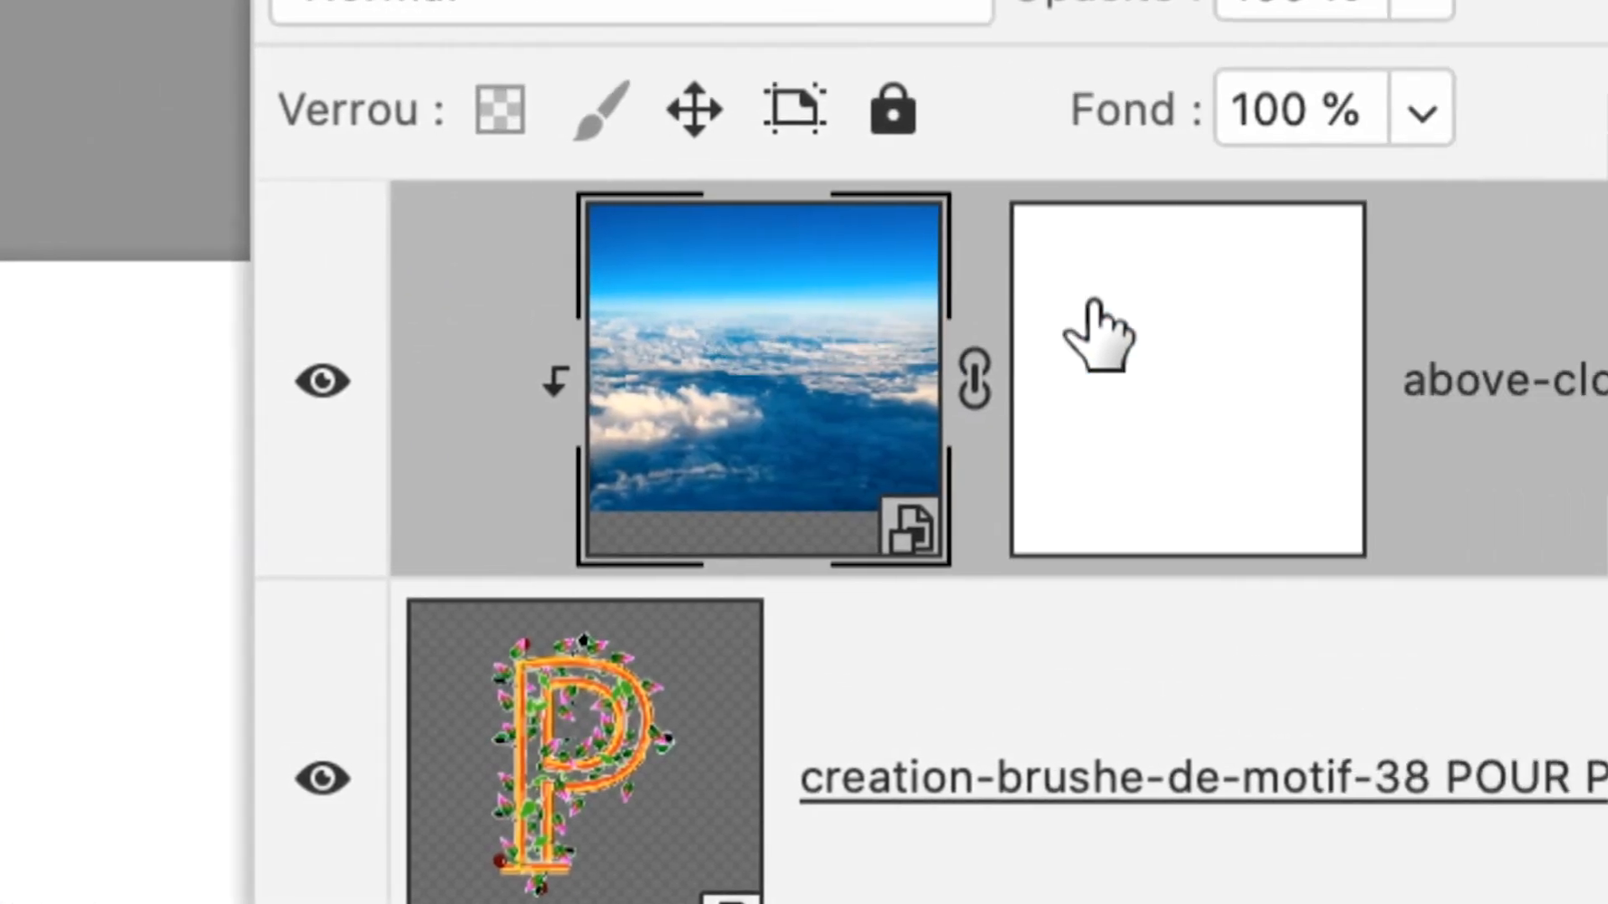
click(1390, 335)
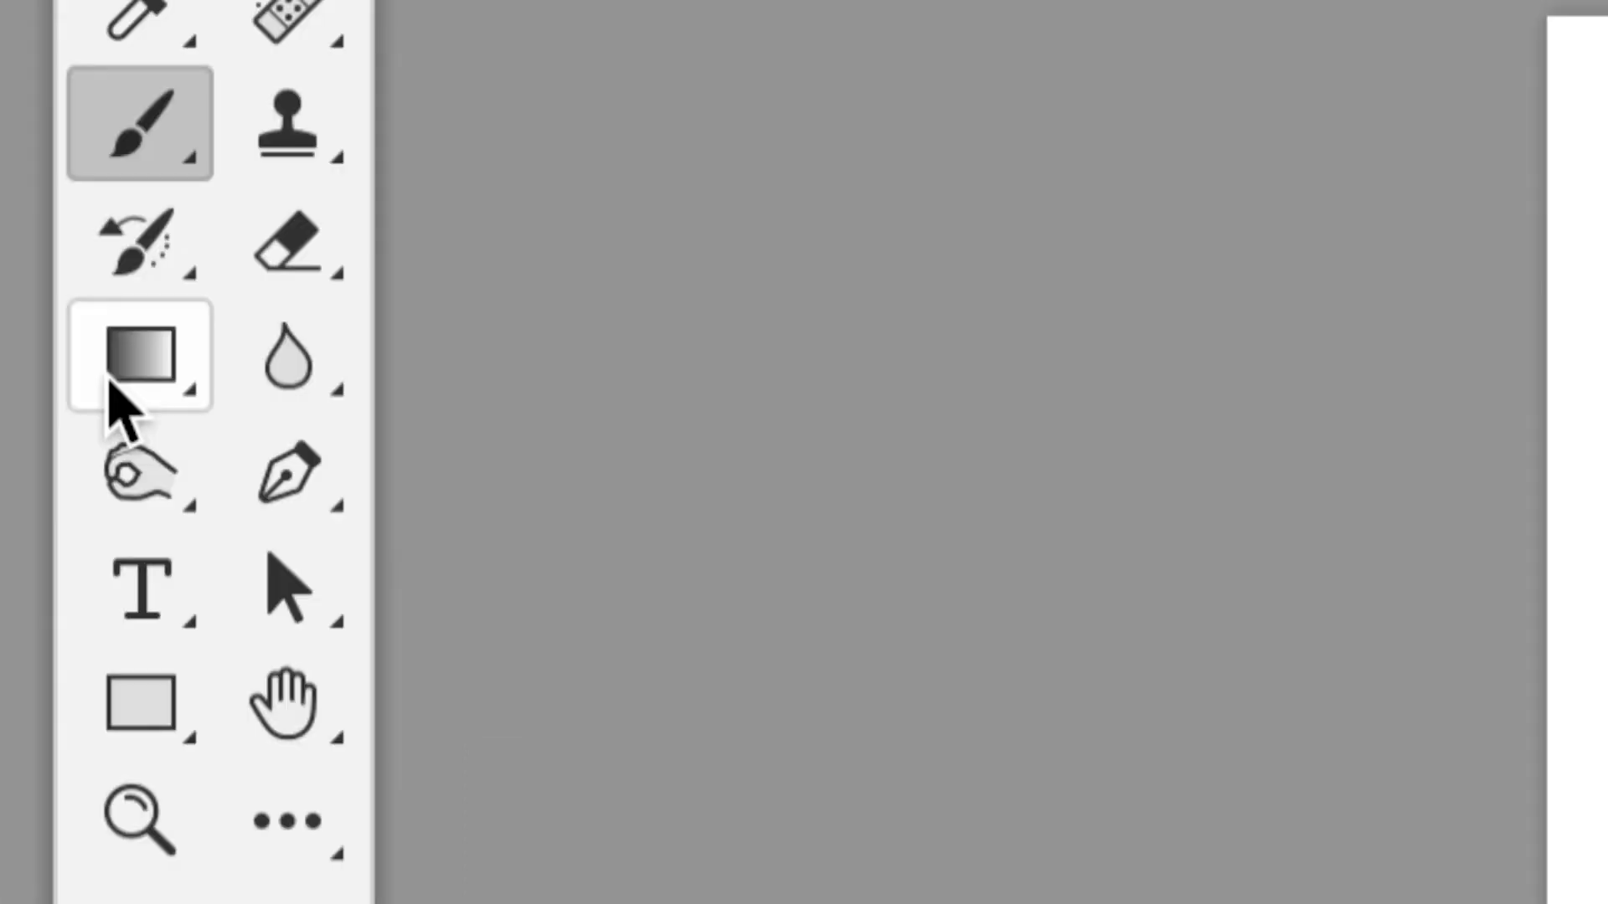
Step: Set up a linear Gradient tool with the black-to-white preset from Basiques and restore the default foreground and background colours
click(111, 381)
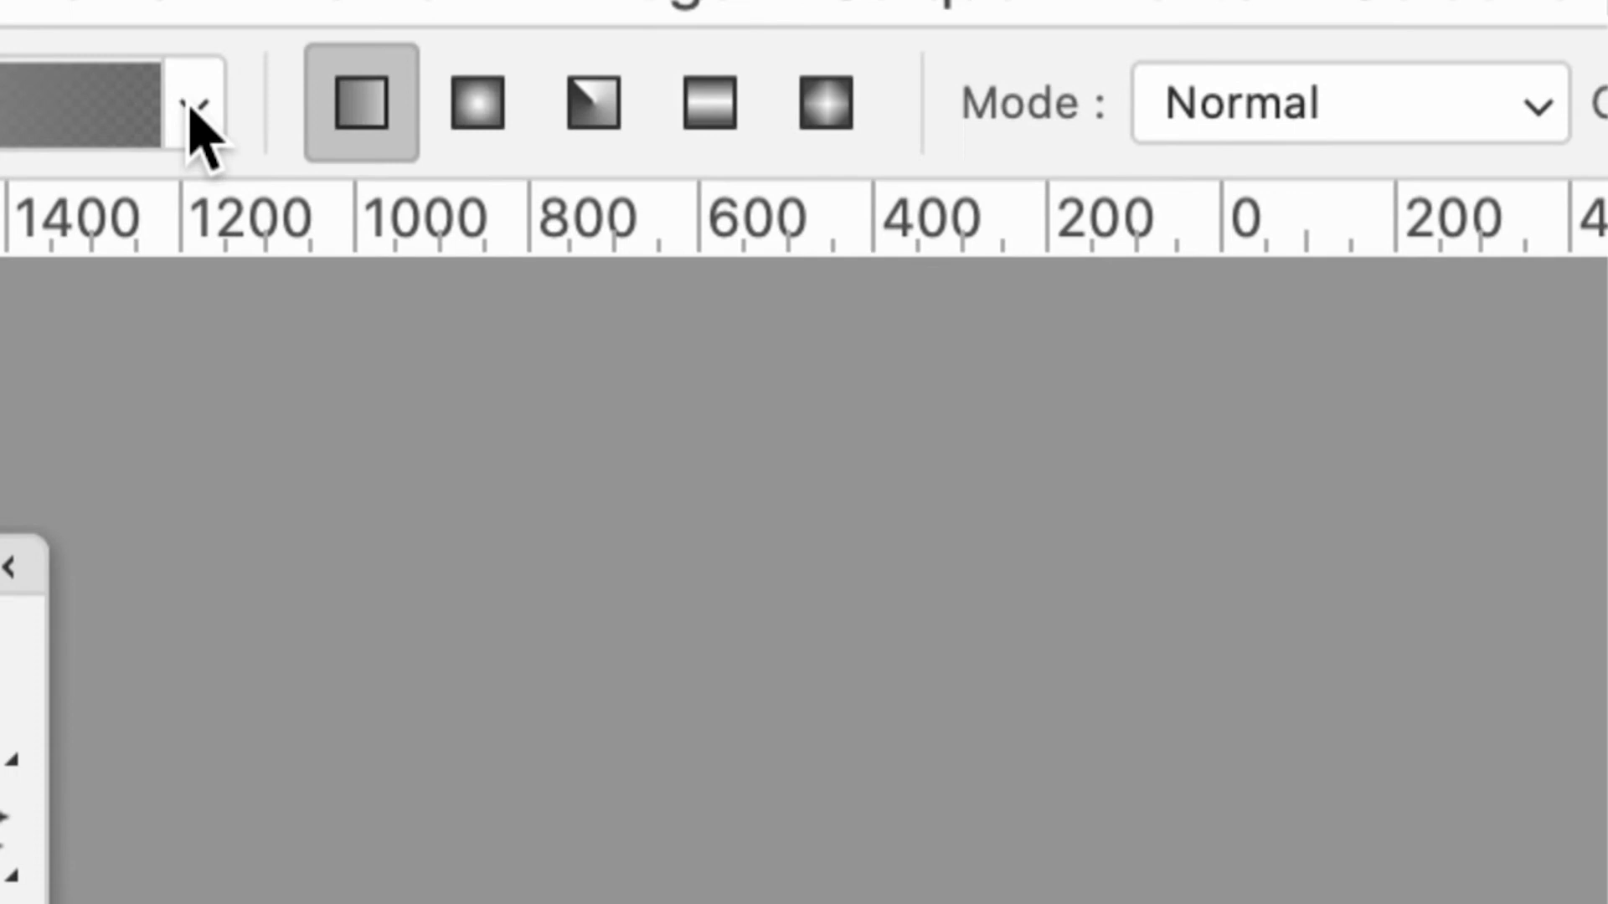
click(198, 126)
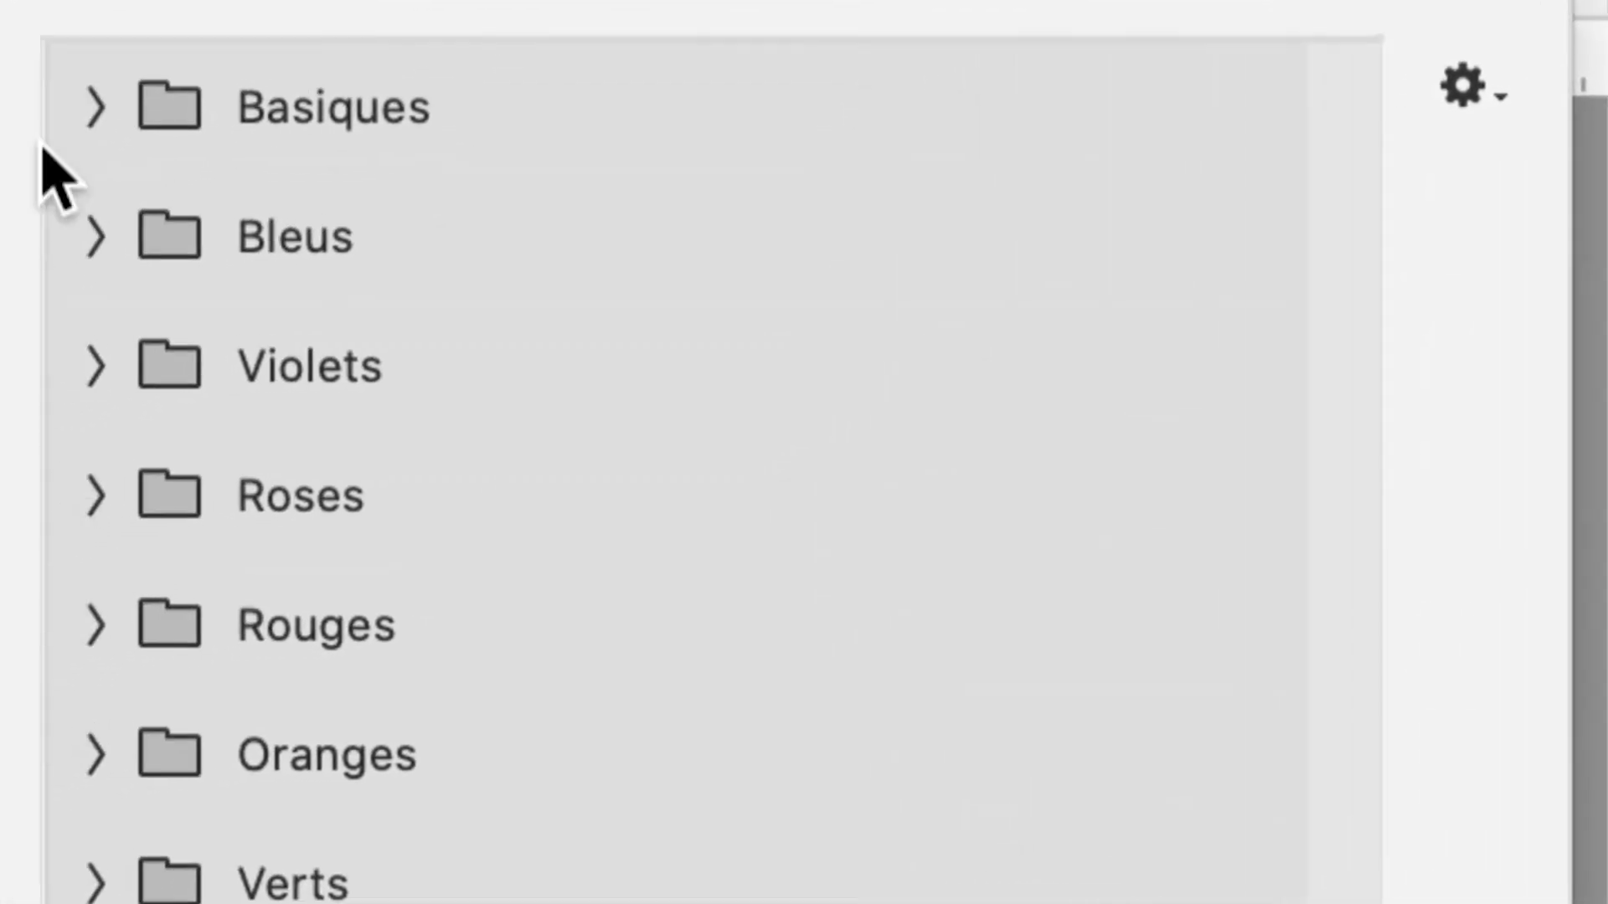
click(54, 125)
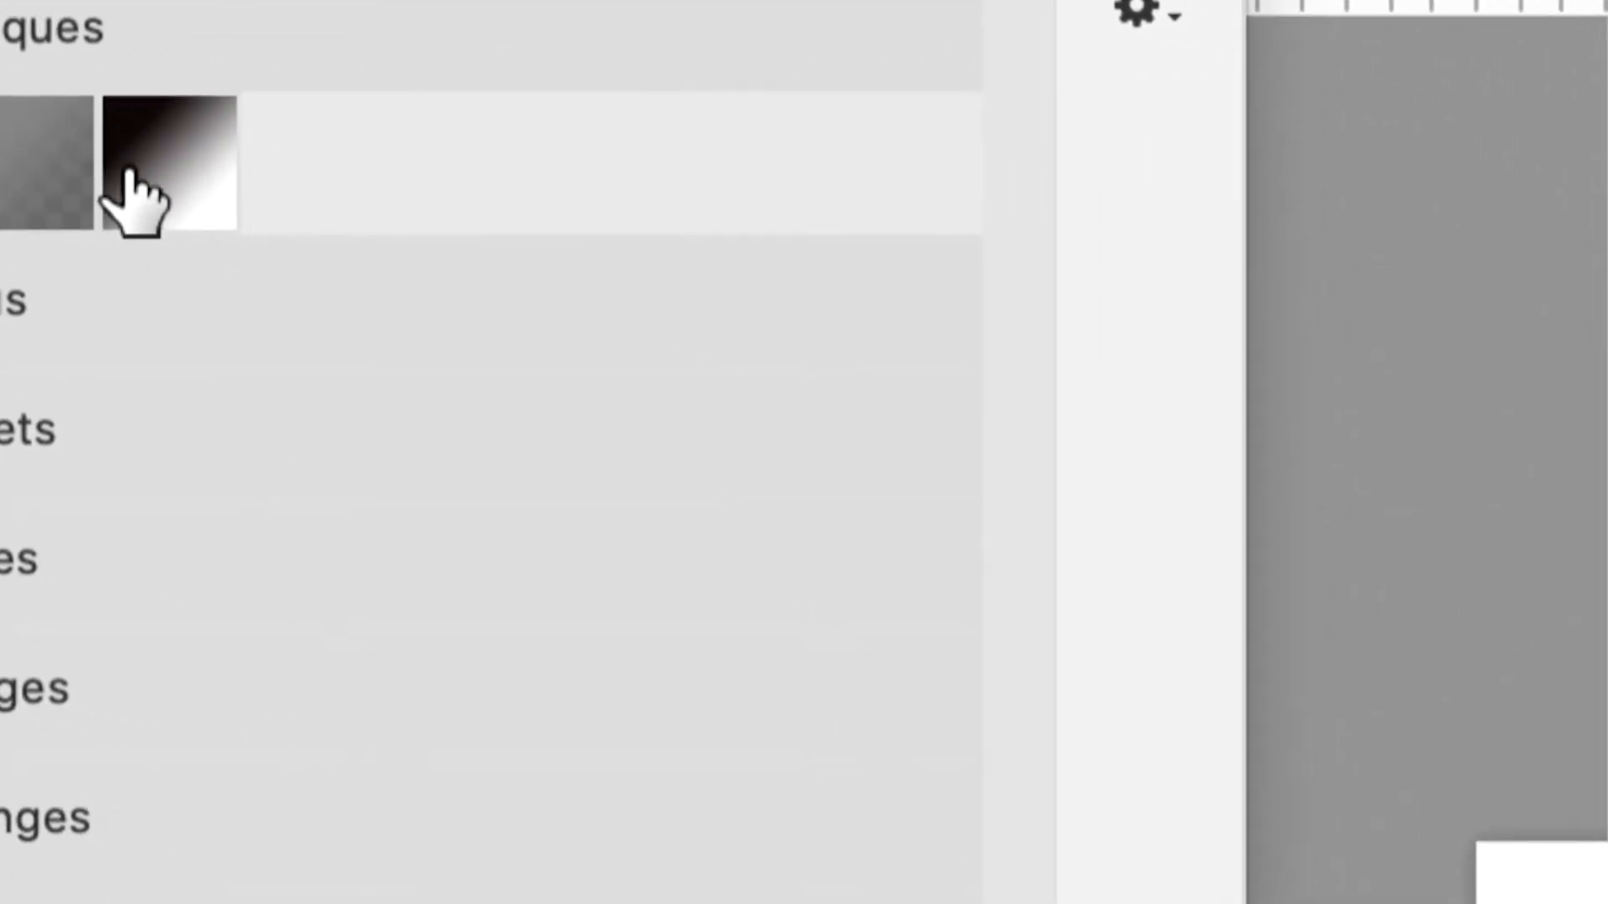
click(276, 209)
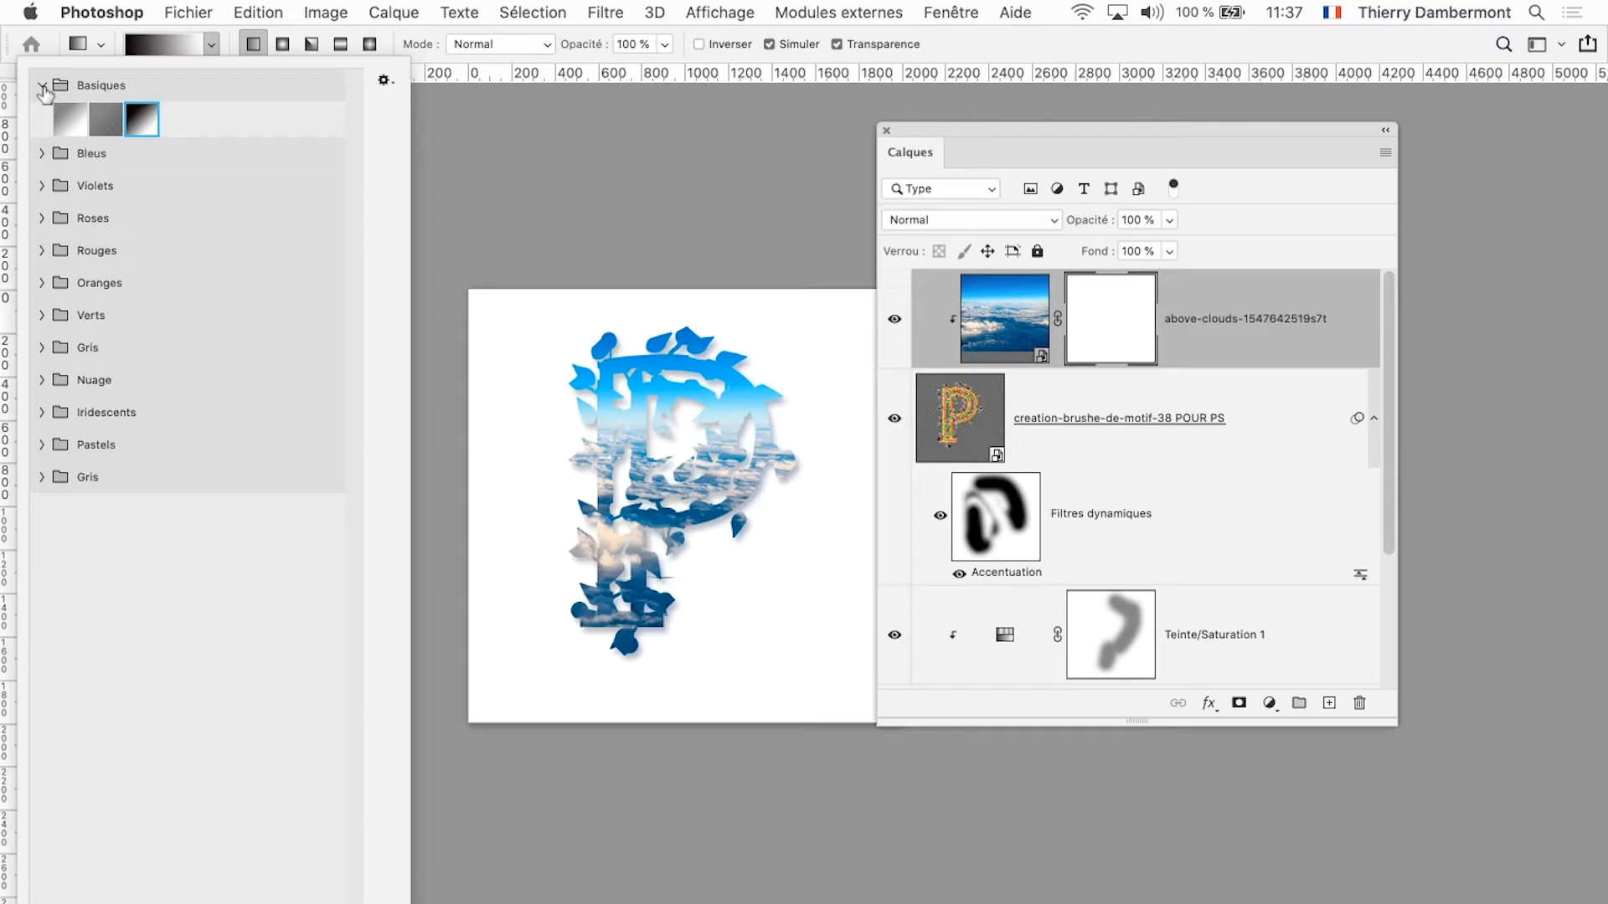
click(662, 406)
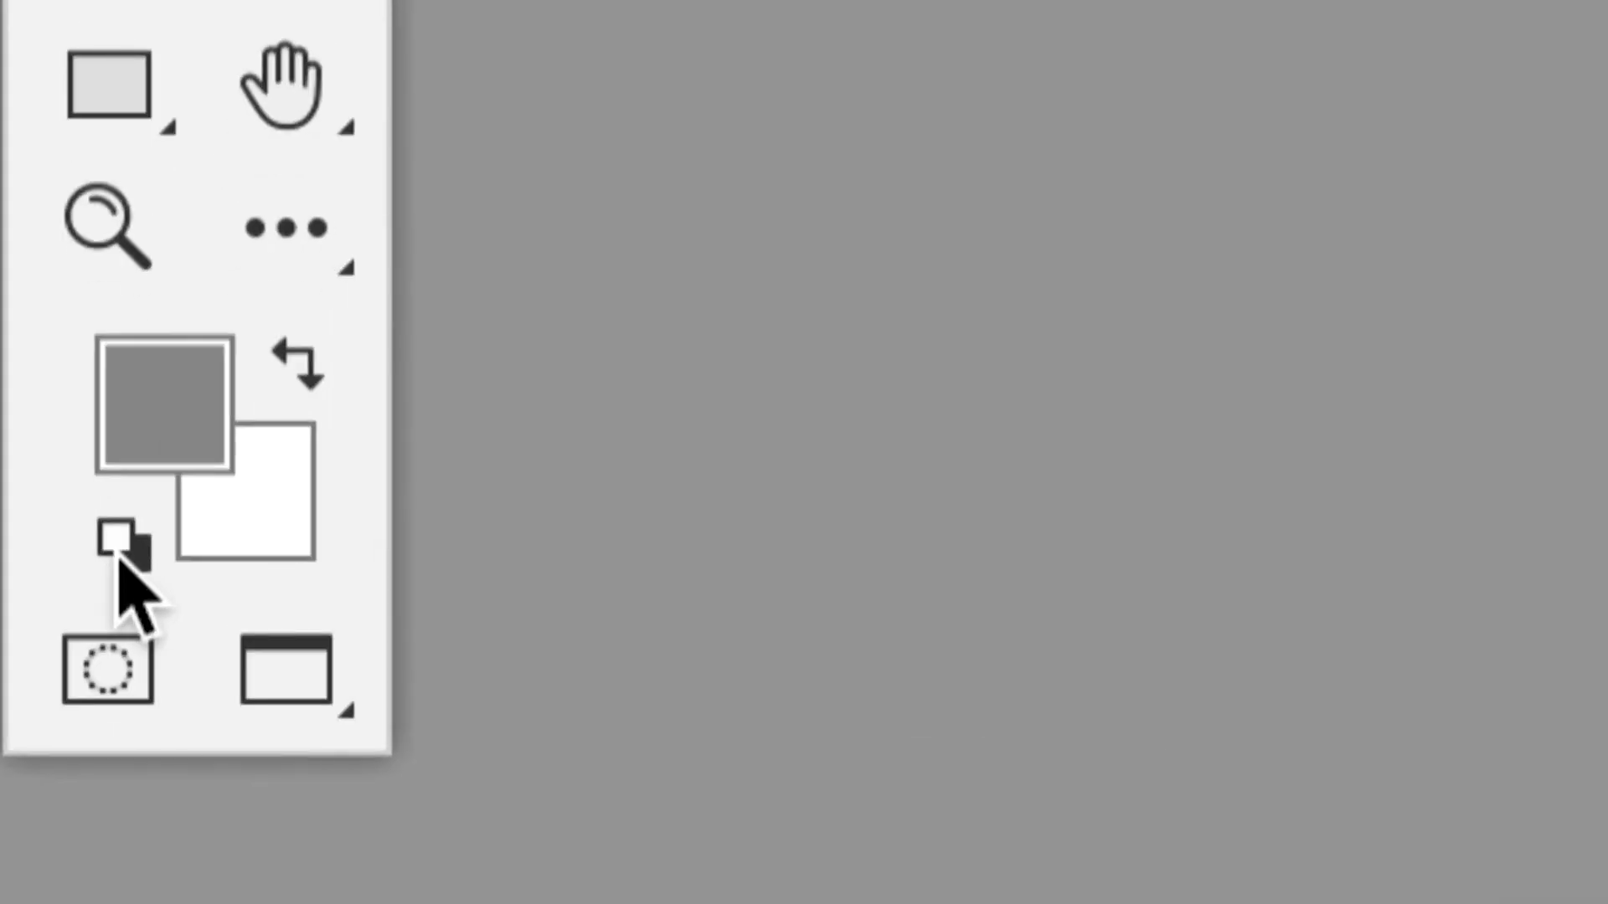
click(120, 561)
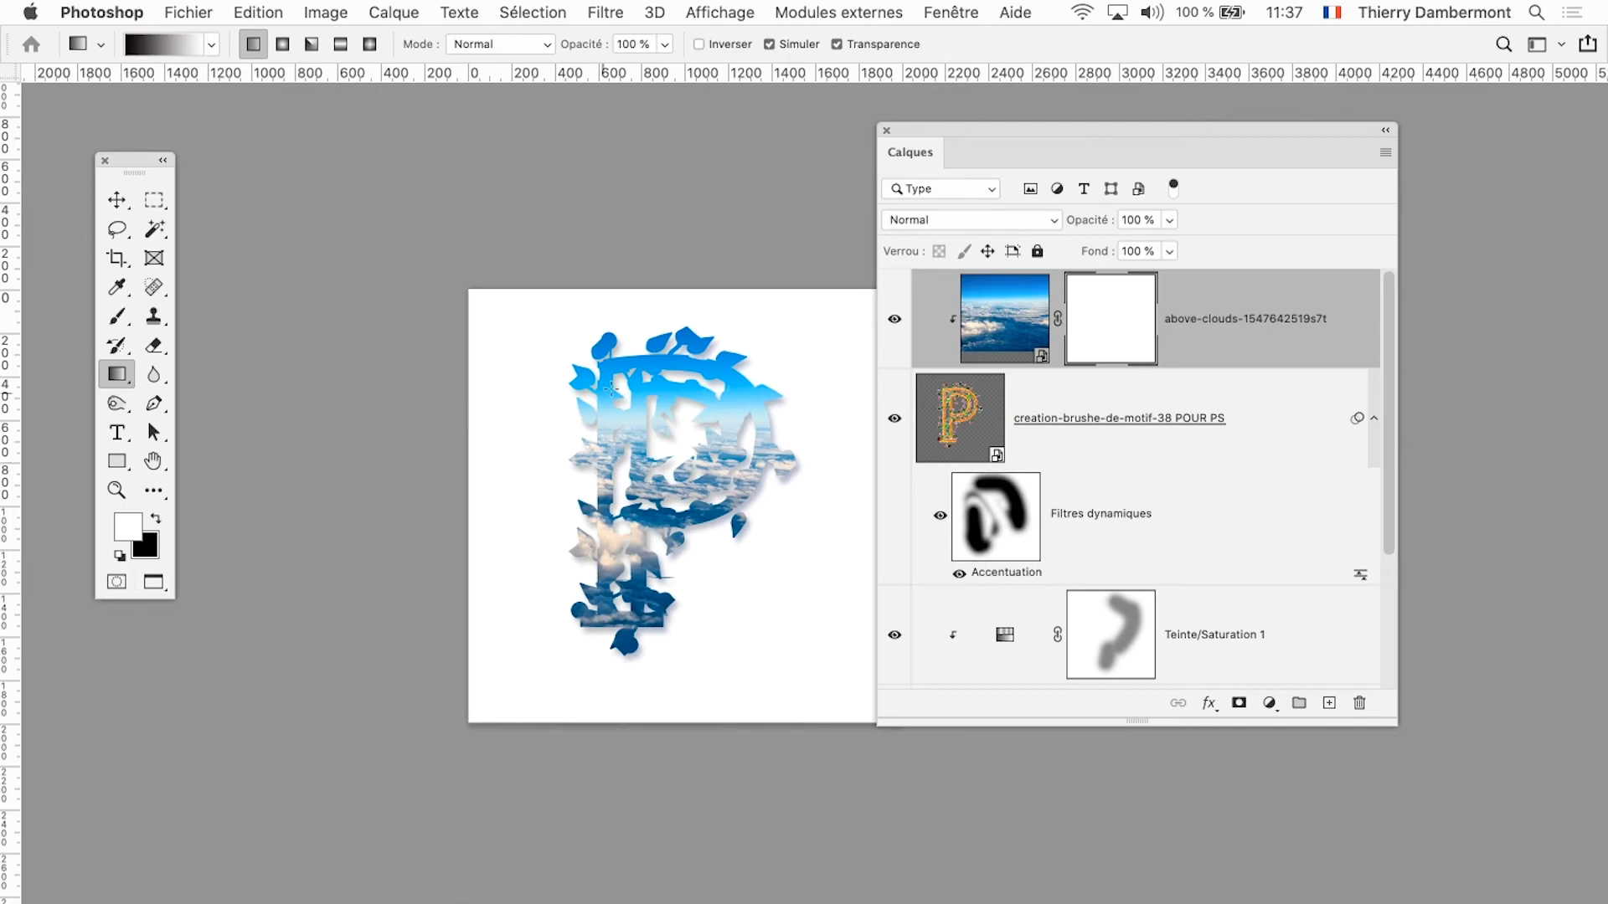
Step: Try linear black-to-white gradients with different directions and lengths across the letter on the clouds layer's mask
drag(612, 387, 660, 658)
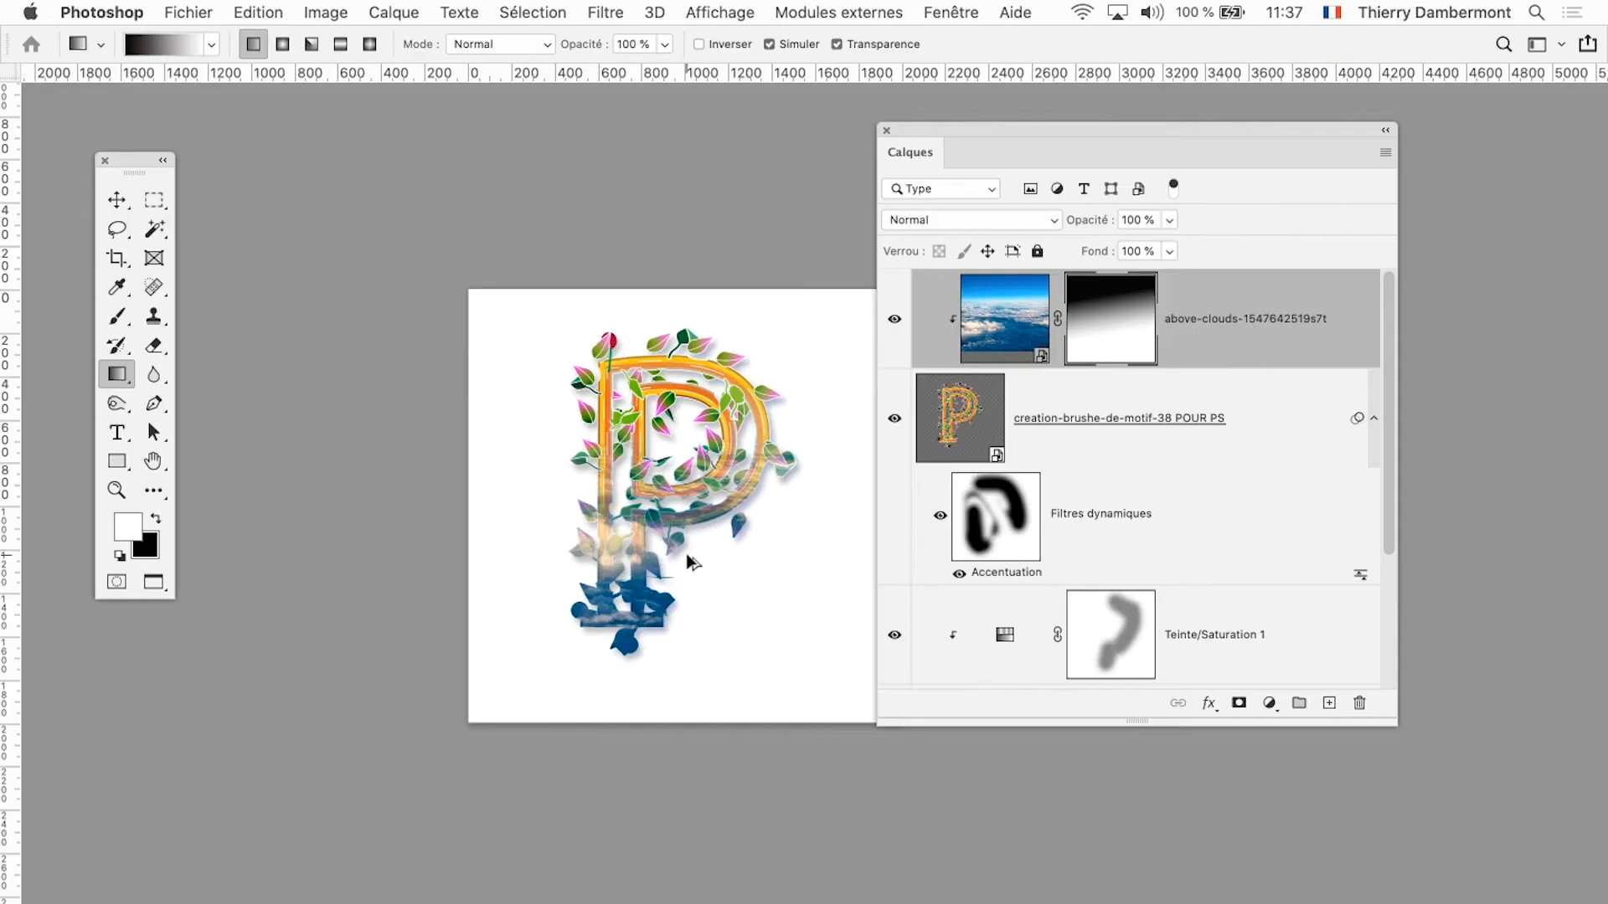
drag(607, 516, 783, 452)
drag(638, 701, 596, 679)
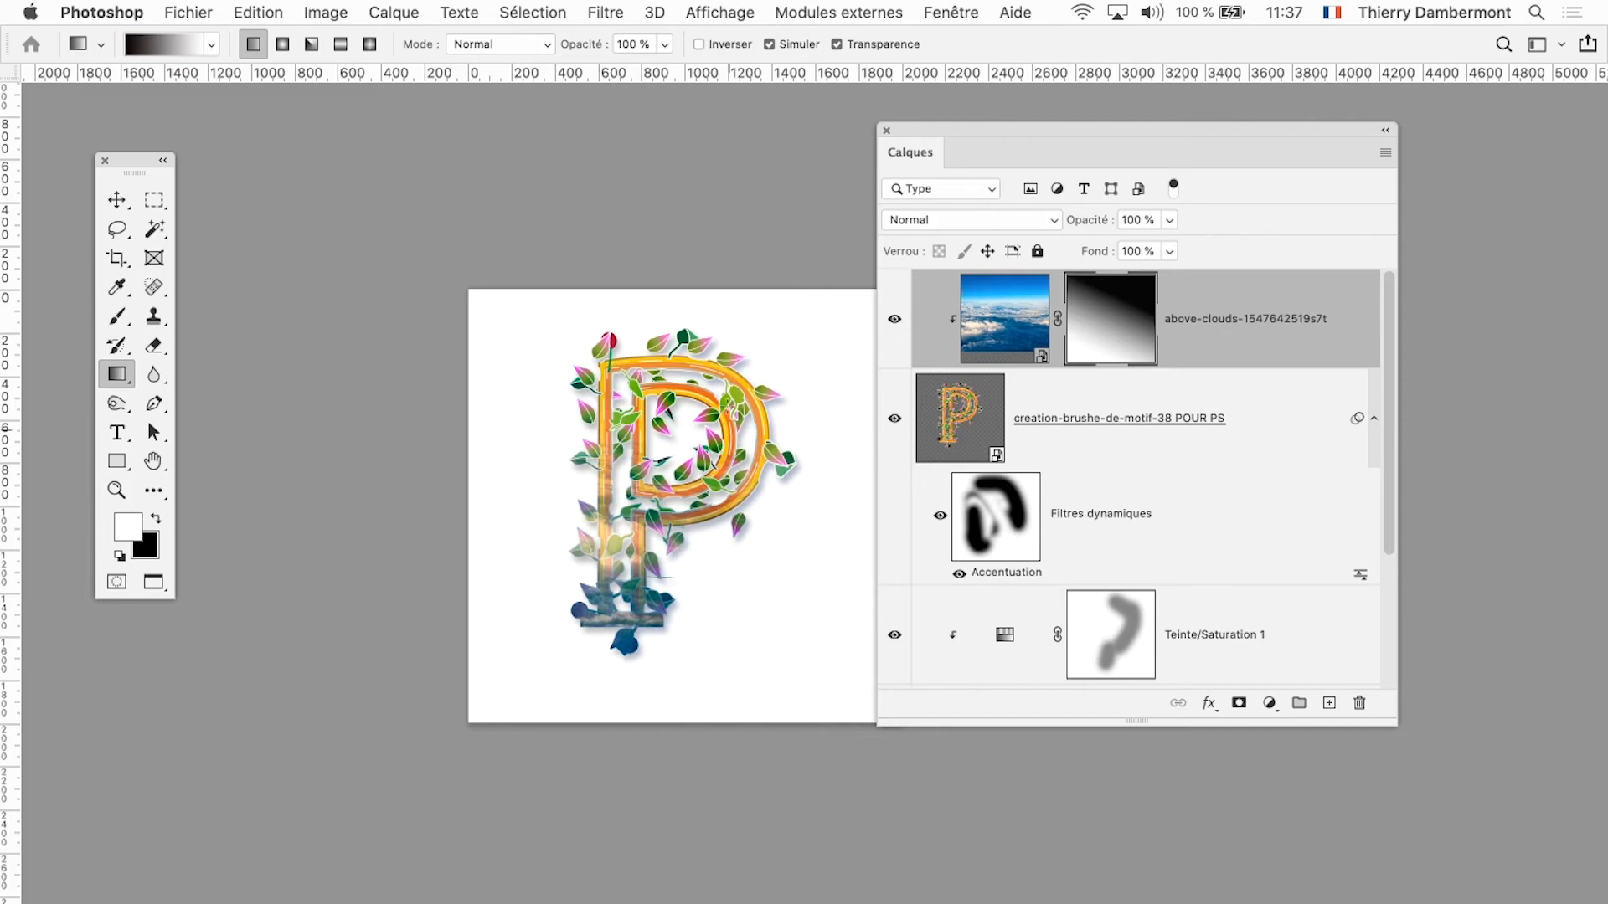
drag(622, 350, 750, 675)
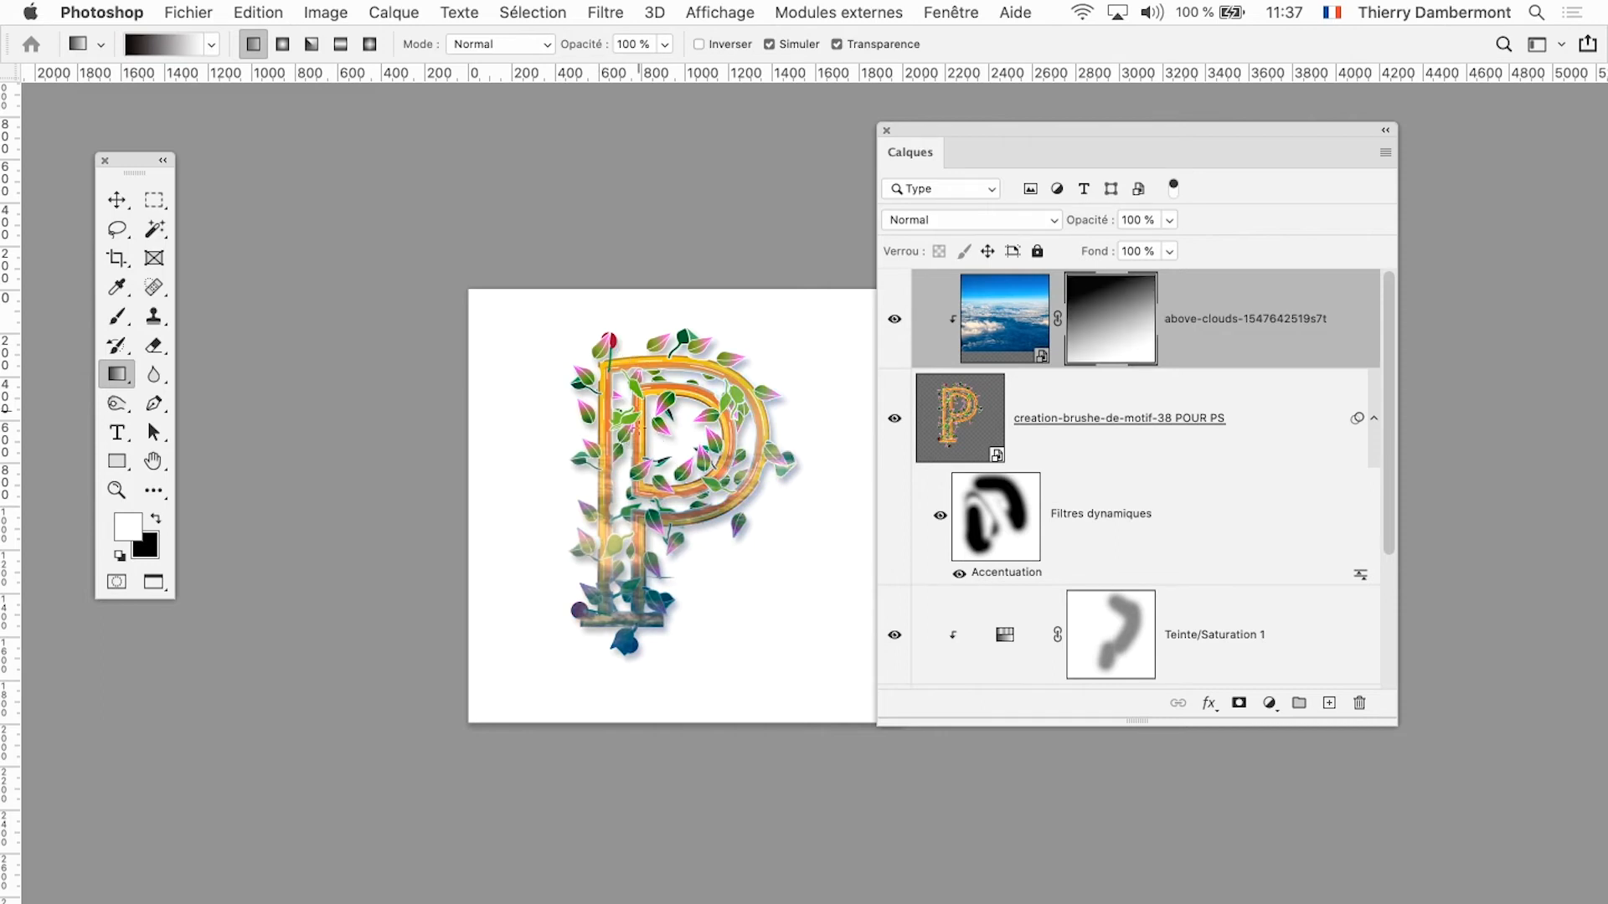
drag(639, 423, 641, 609)
Step: Draw a short, nearly vertical black-to-white gradient on the clouds mask, from inside the P's upper bowl to just below the bowl
scroll(721, 469, up, 3)
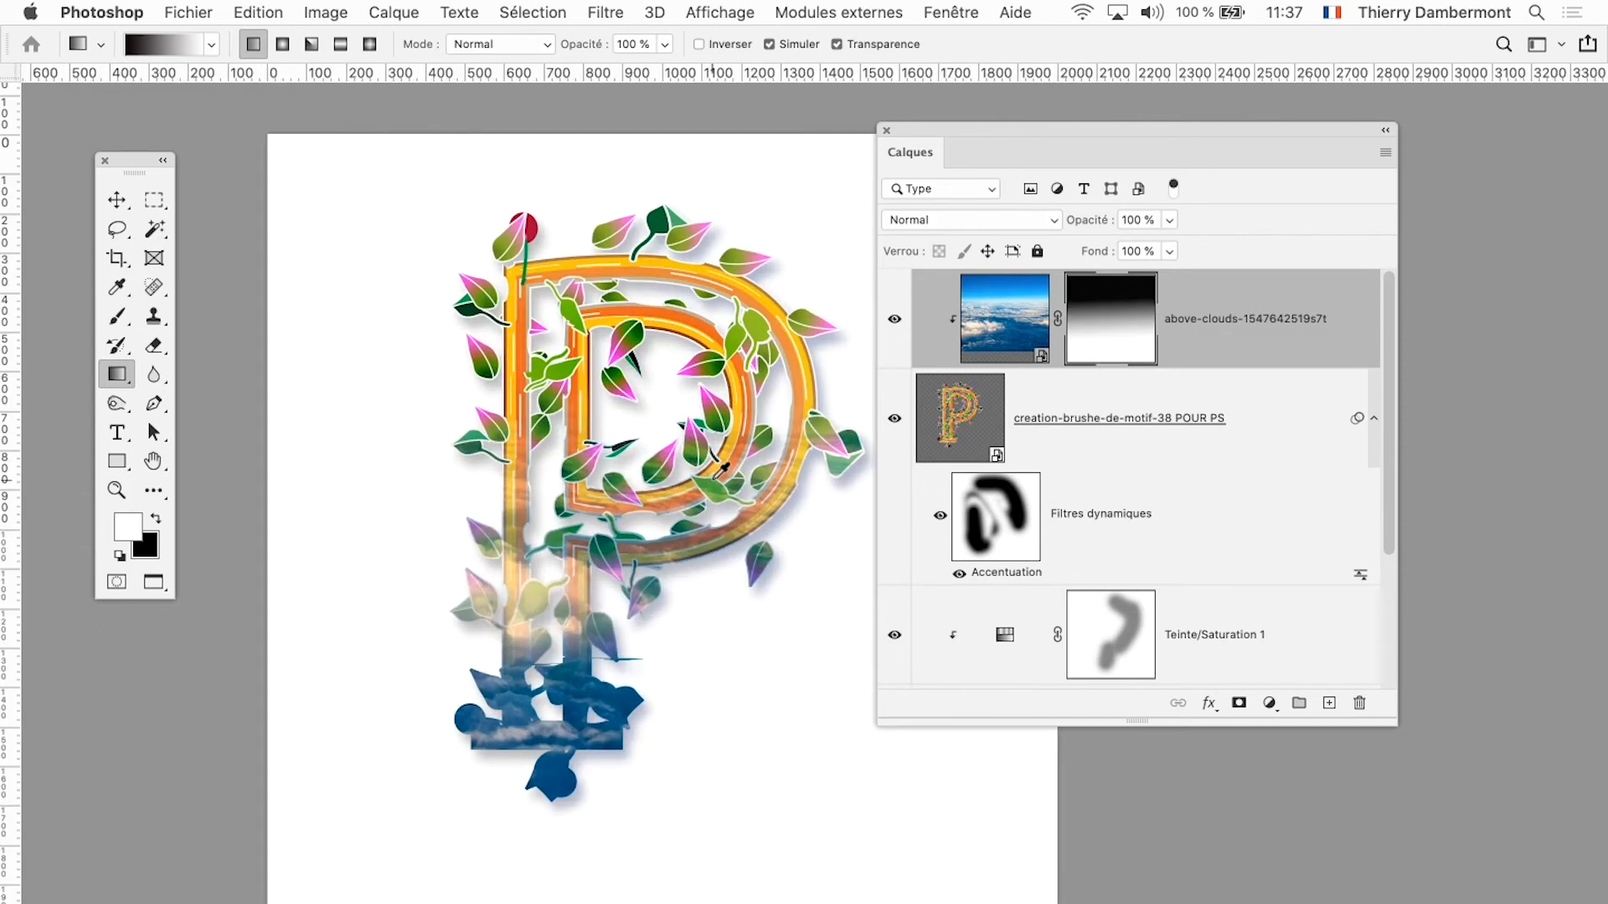
drag(732, 356, 711, 579)
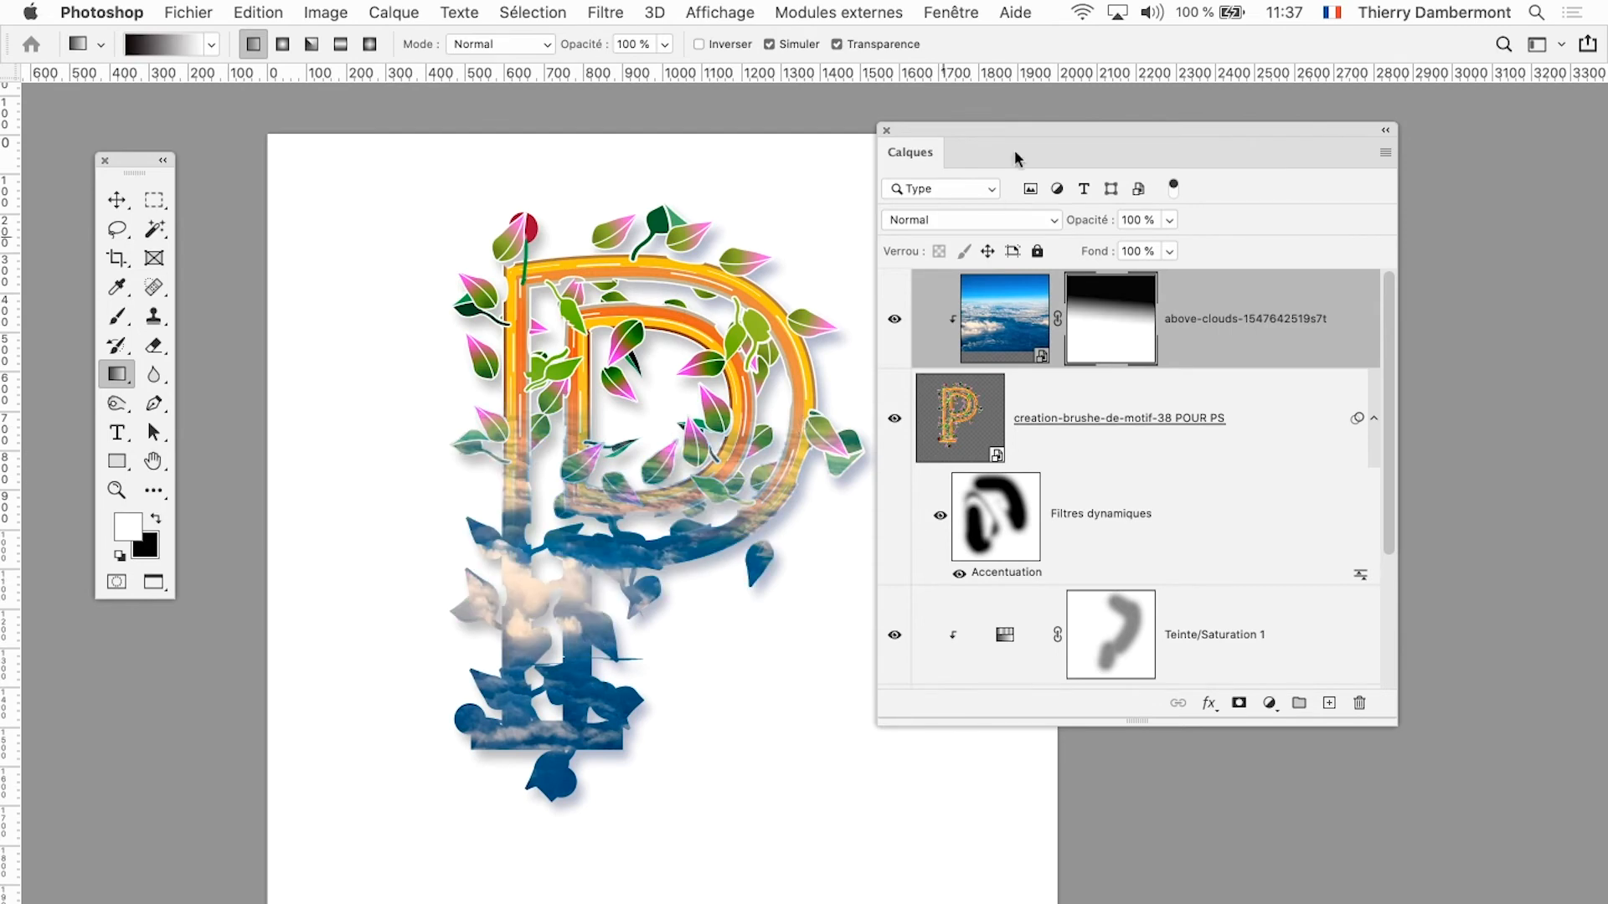
drag(1007, 132, 1077, 131)
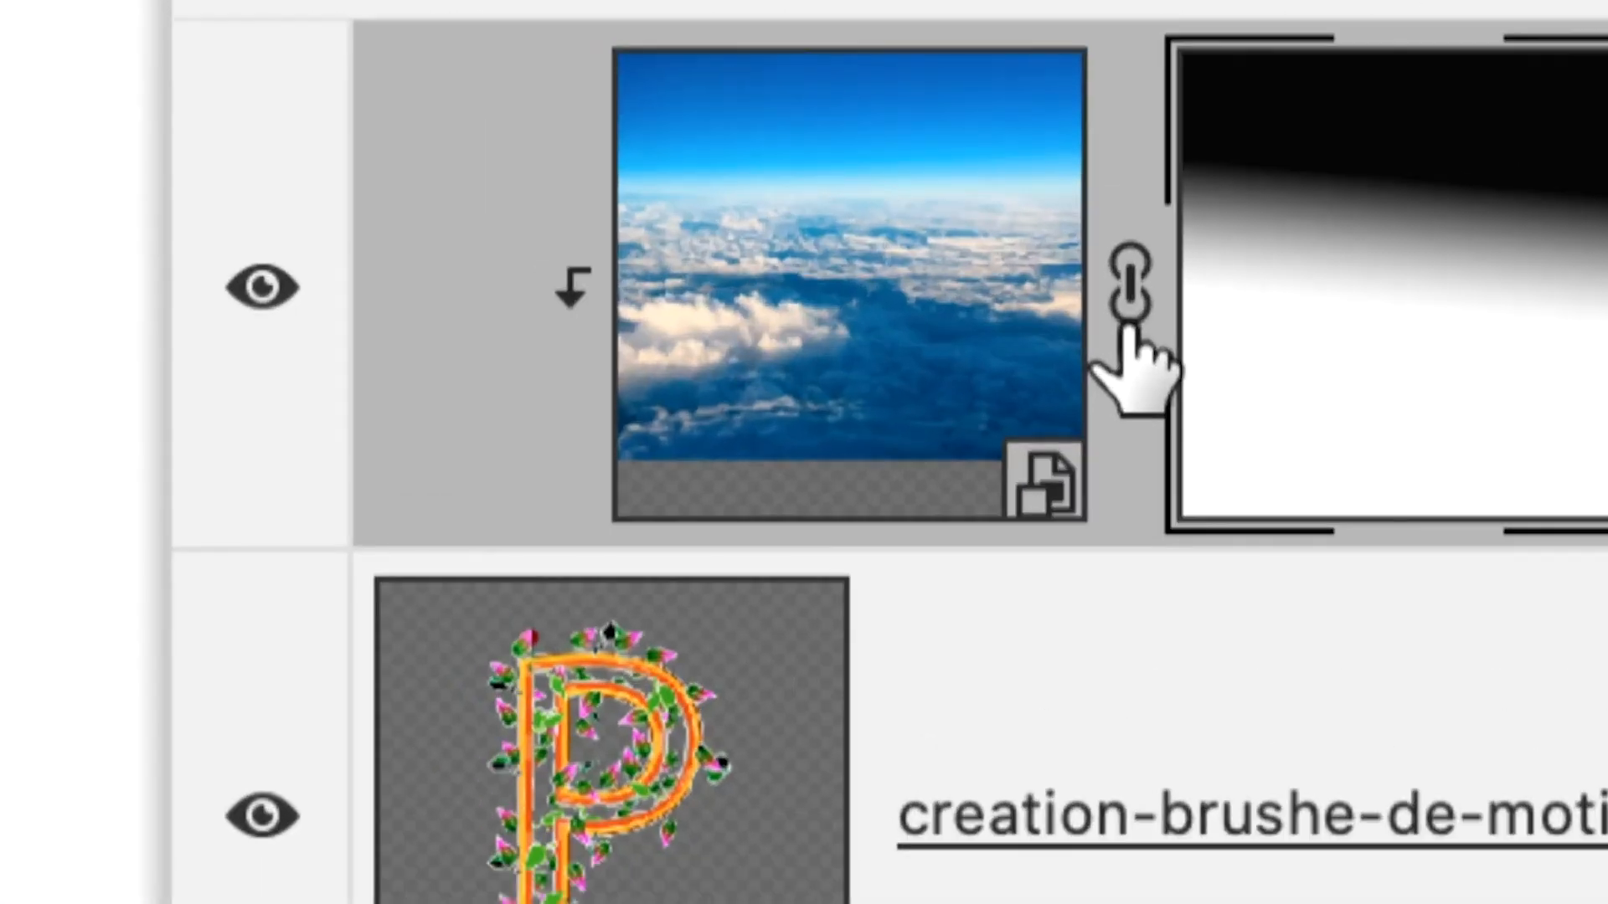
Step: Unlink the clouds image from its mask, and rotate and reposition only the image so its horizon slopes diagonally behind the letter
click(1130, 289)
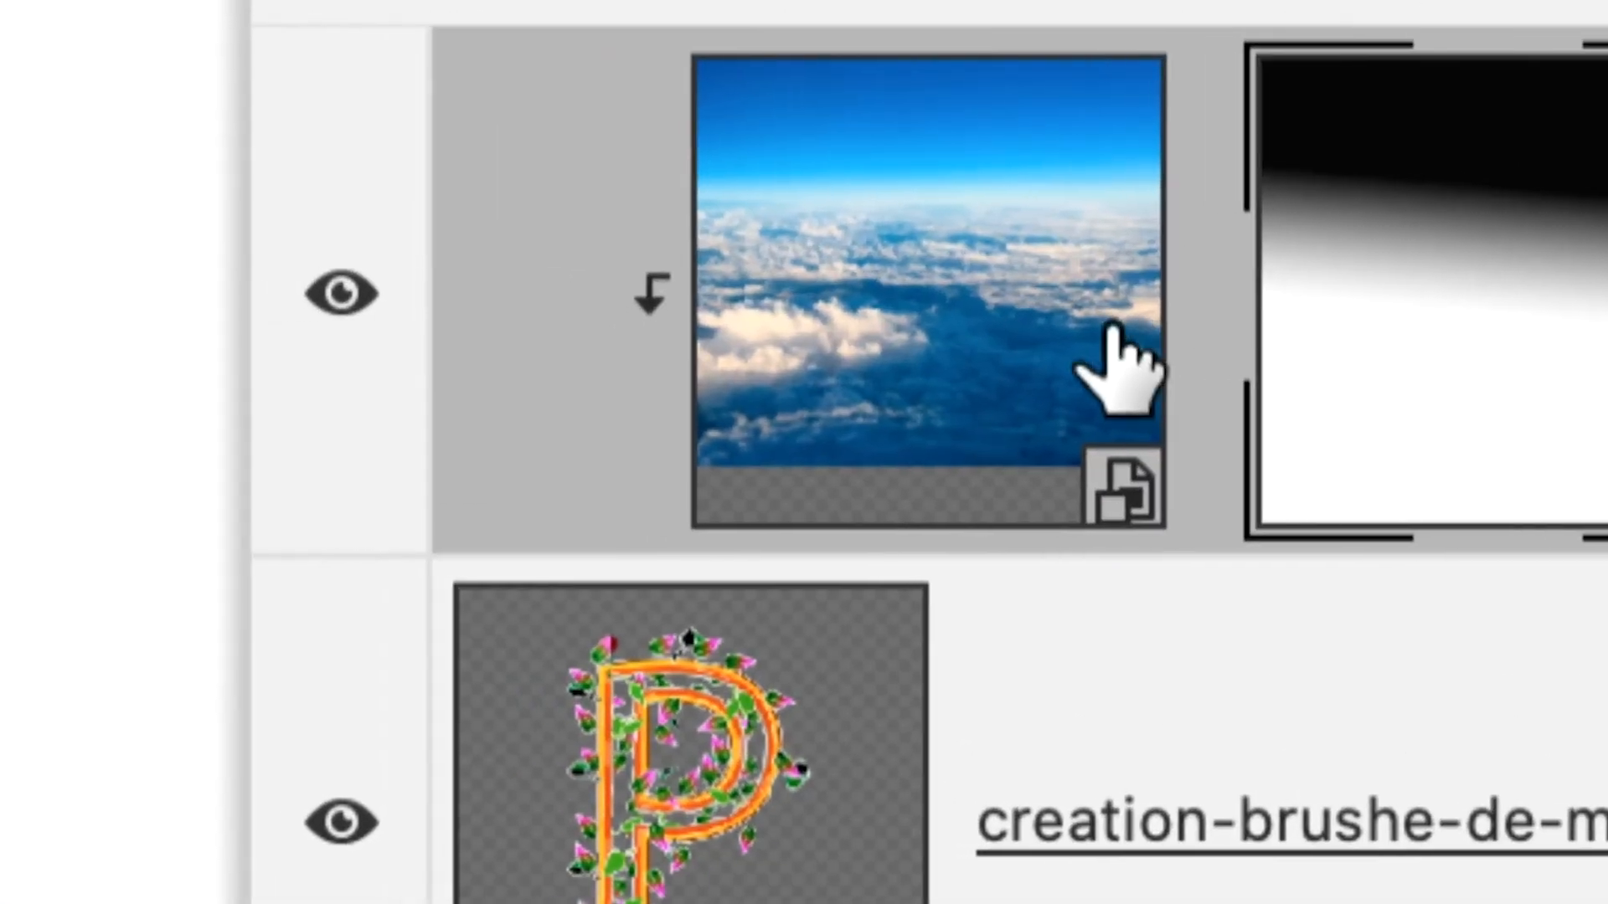
click(1035, 323)
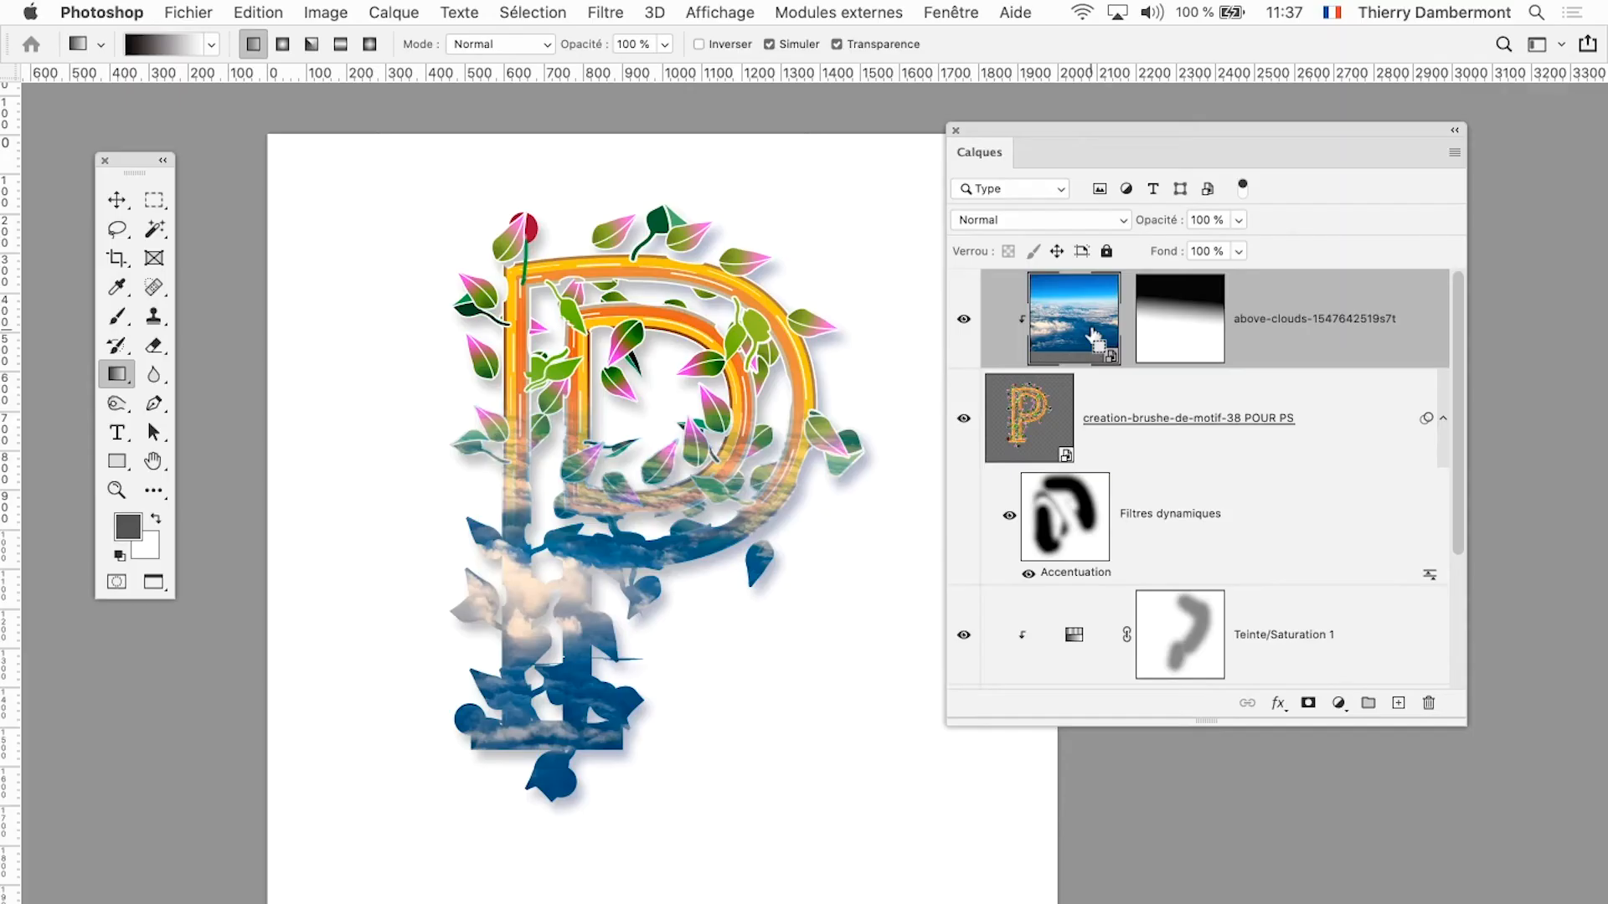
key(super+t)
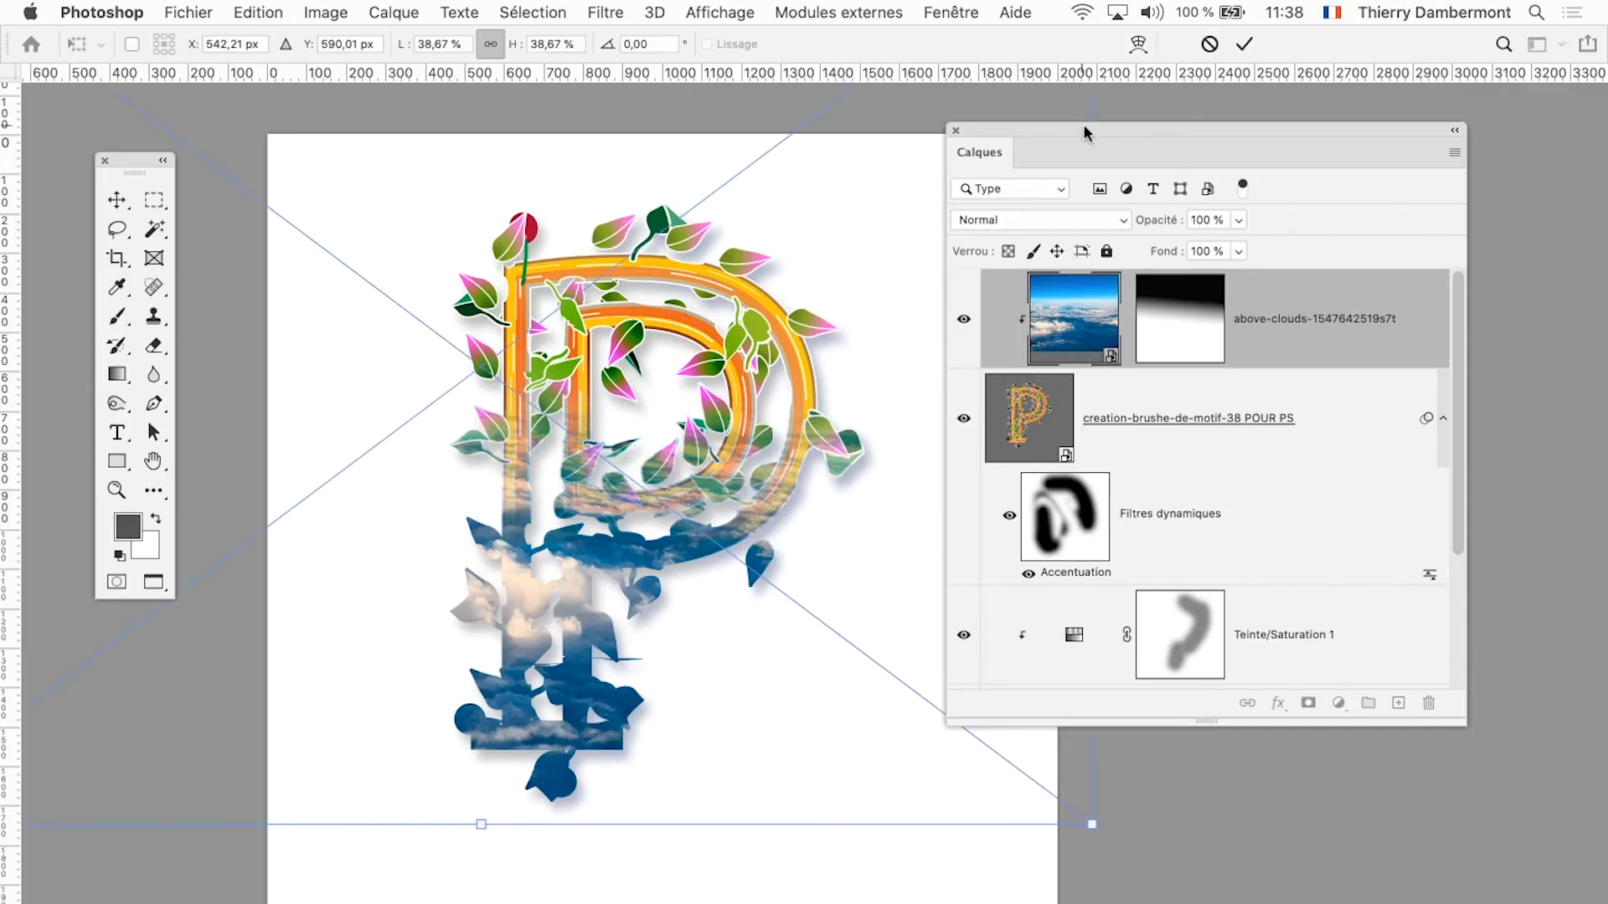
drag(1083, 123, 1307, 158)
scroll(875, 374, down, 5)
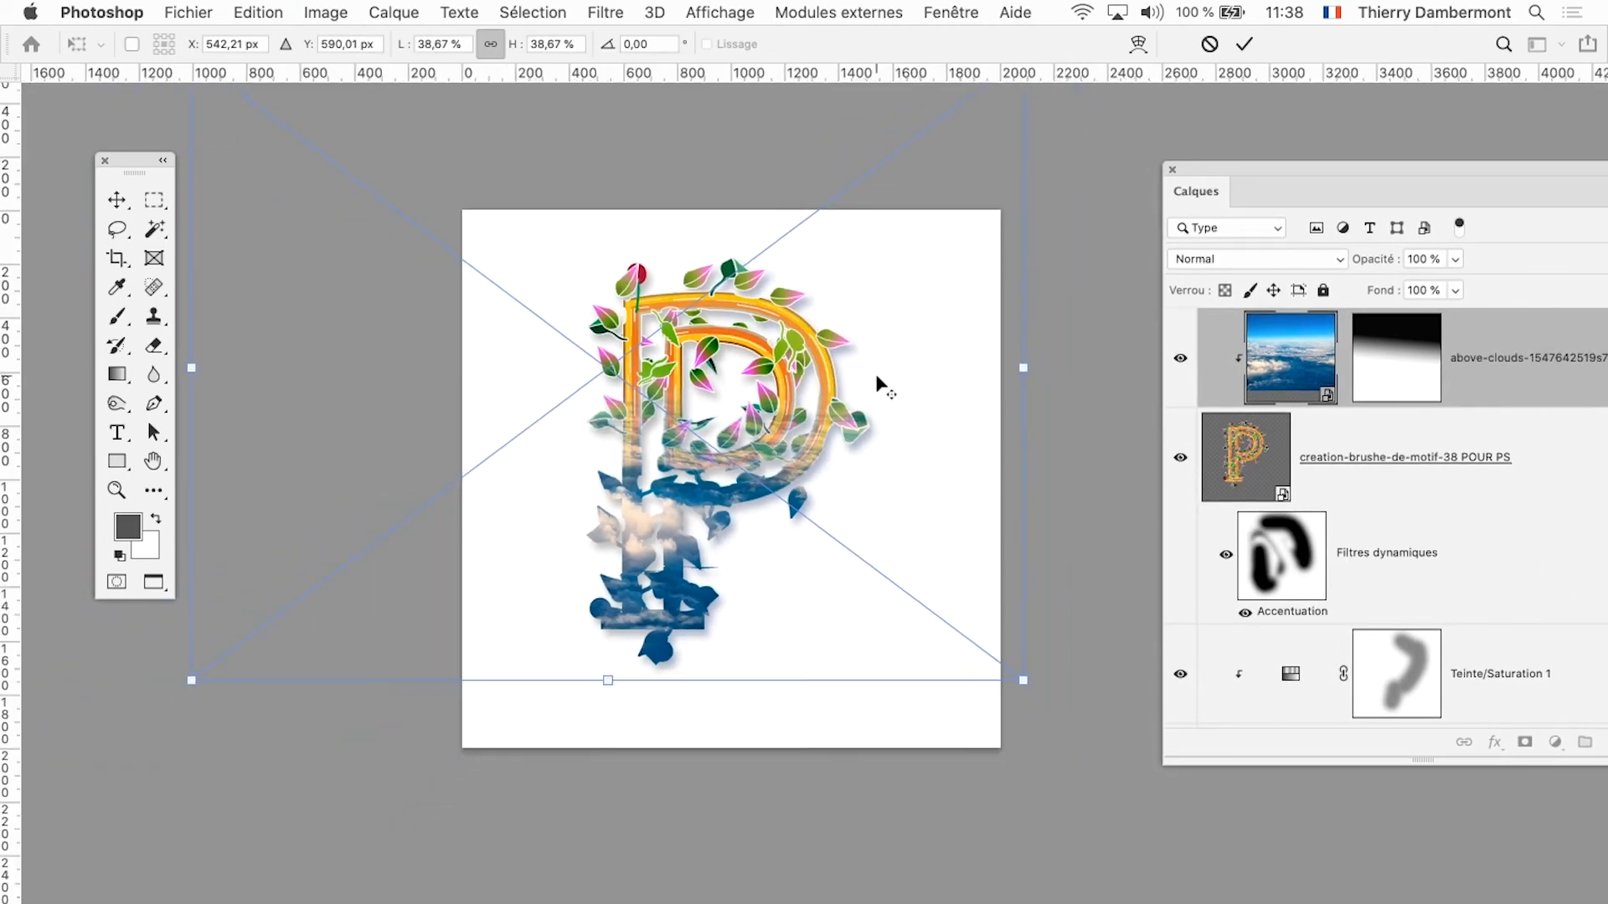
drag(867, 385, 881, 511)
drag(1082, 797, 751, 737)
click(1245, 44)
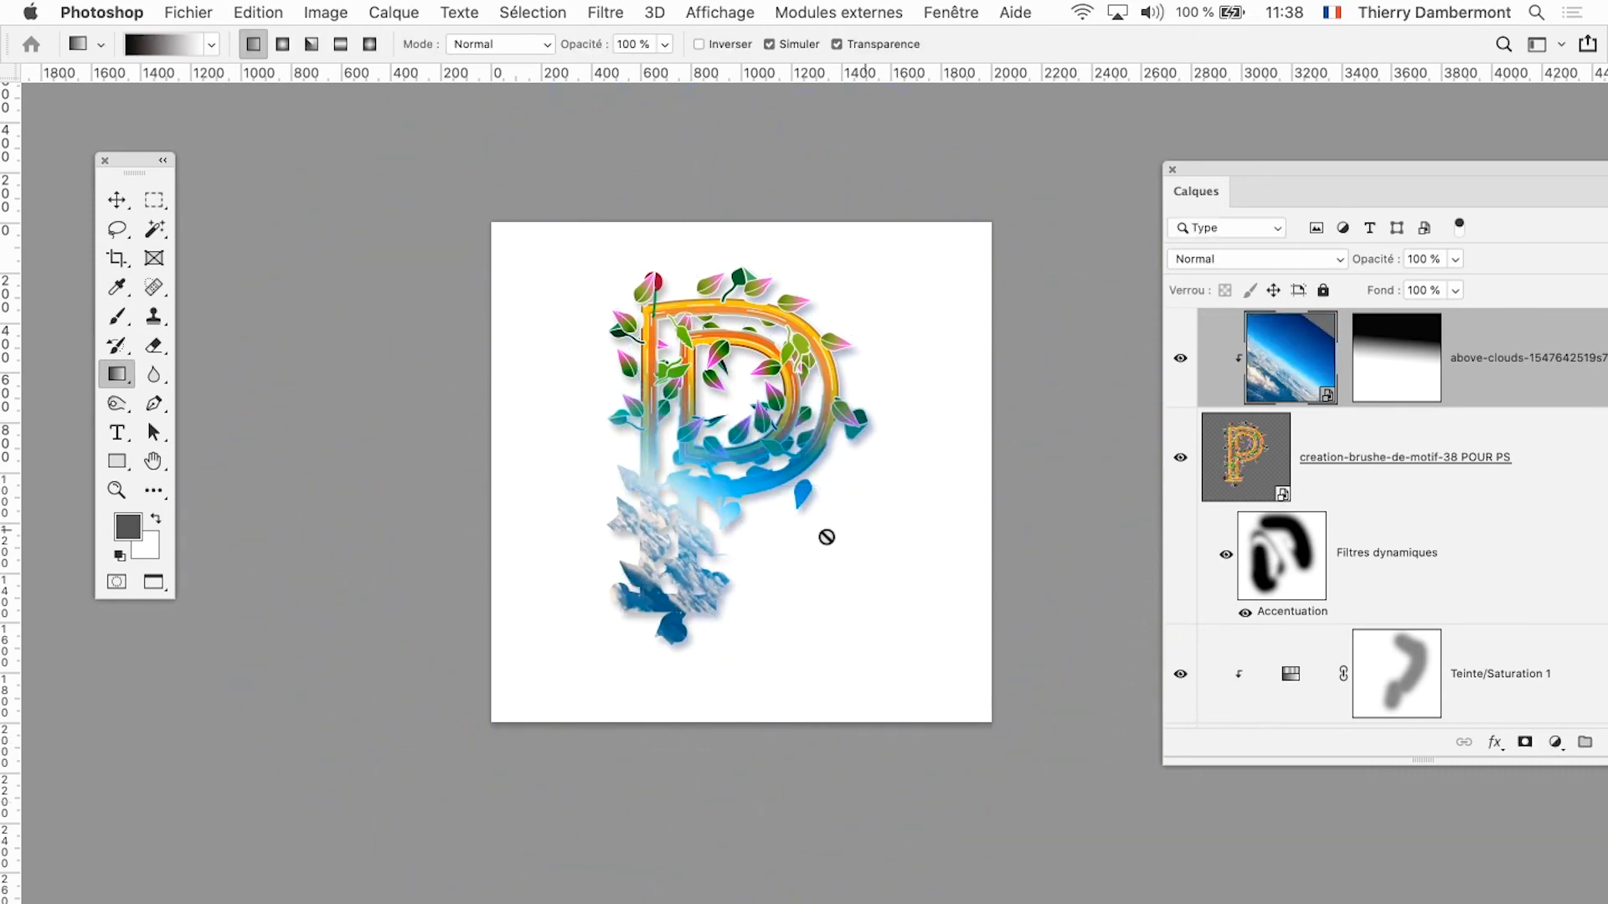
Step: Try the clouds layer at 63% opacity and restore it to 100%
scroll(718, 519, up, 3)
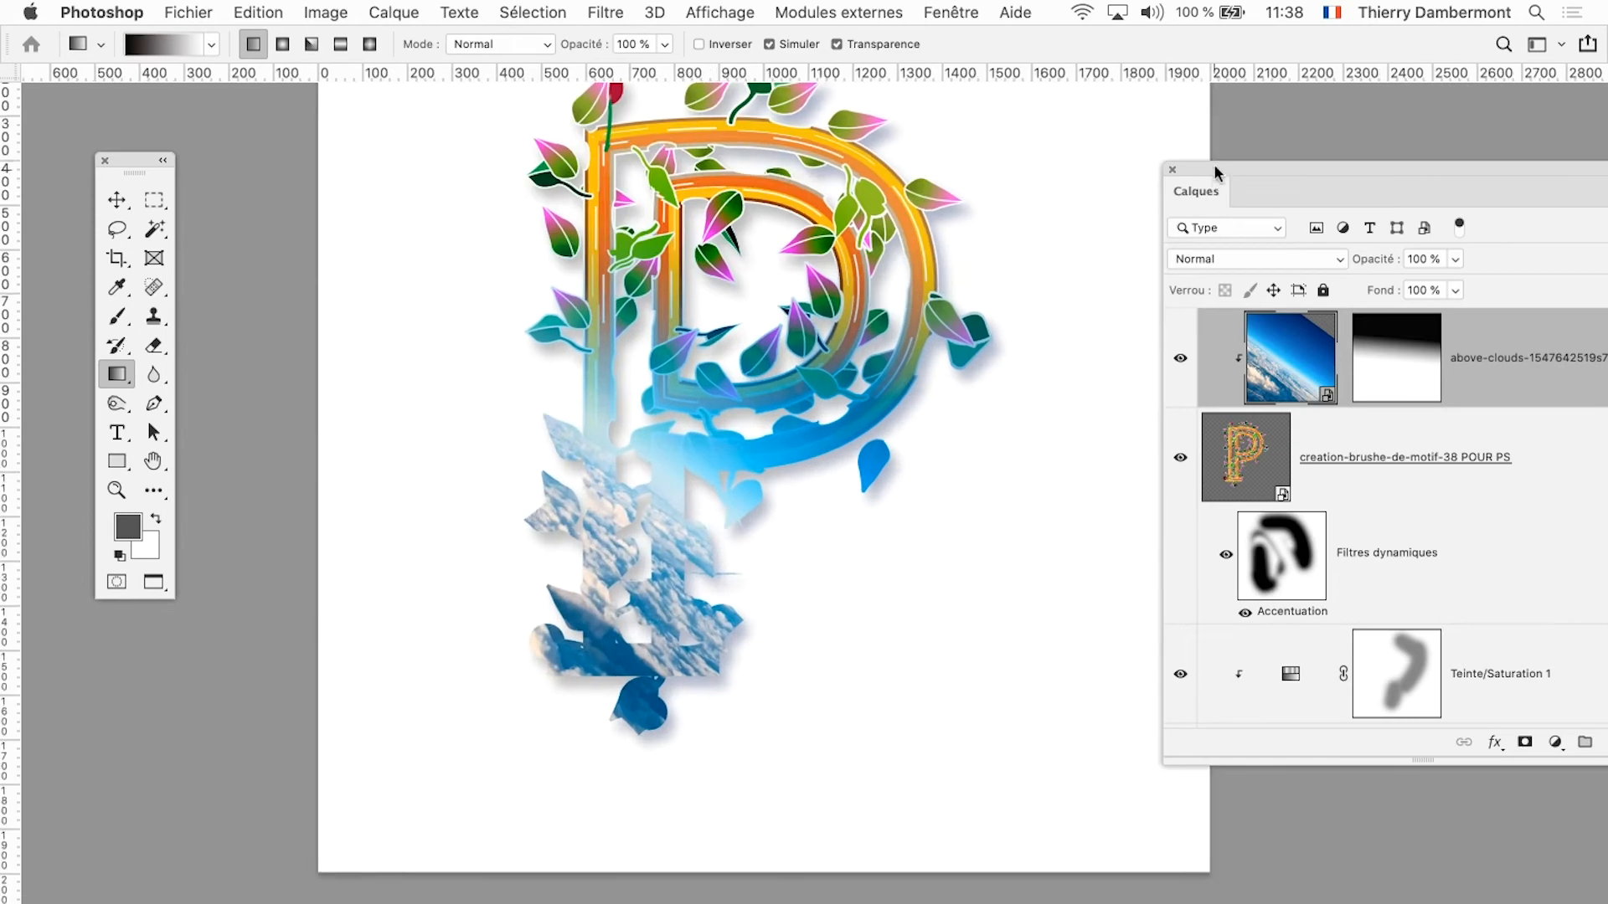
drag(1215, 172, 1078, 154)
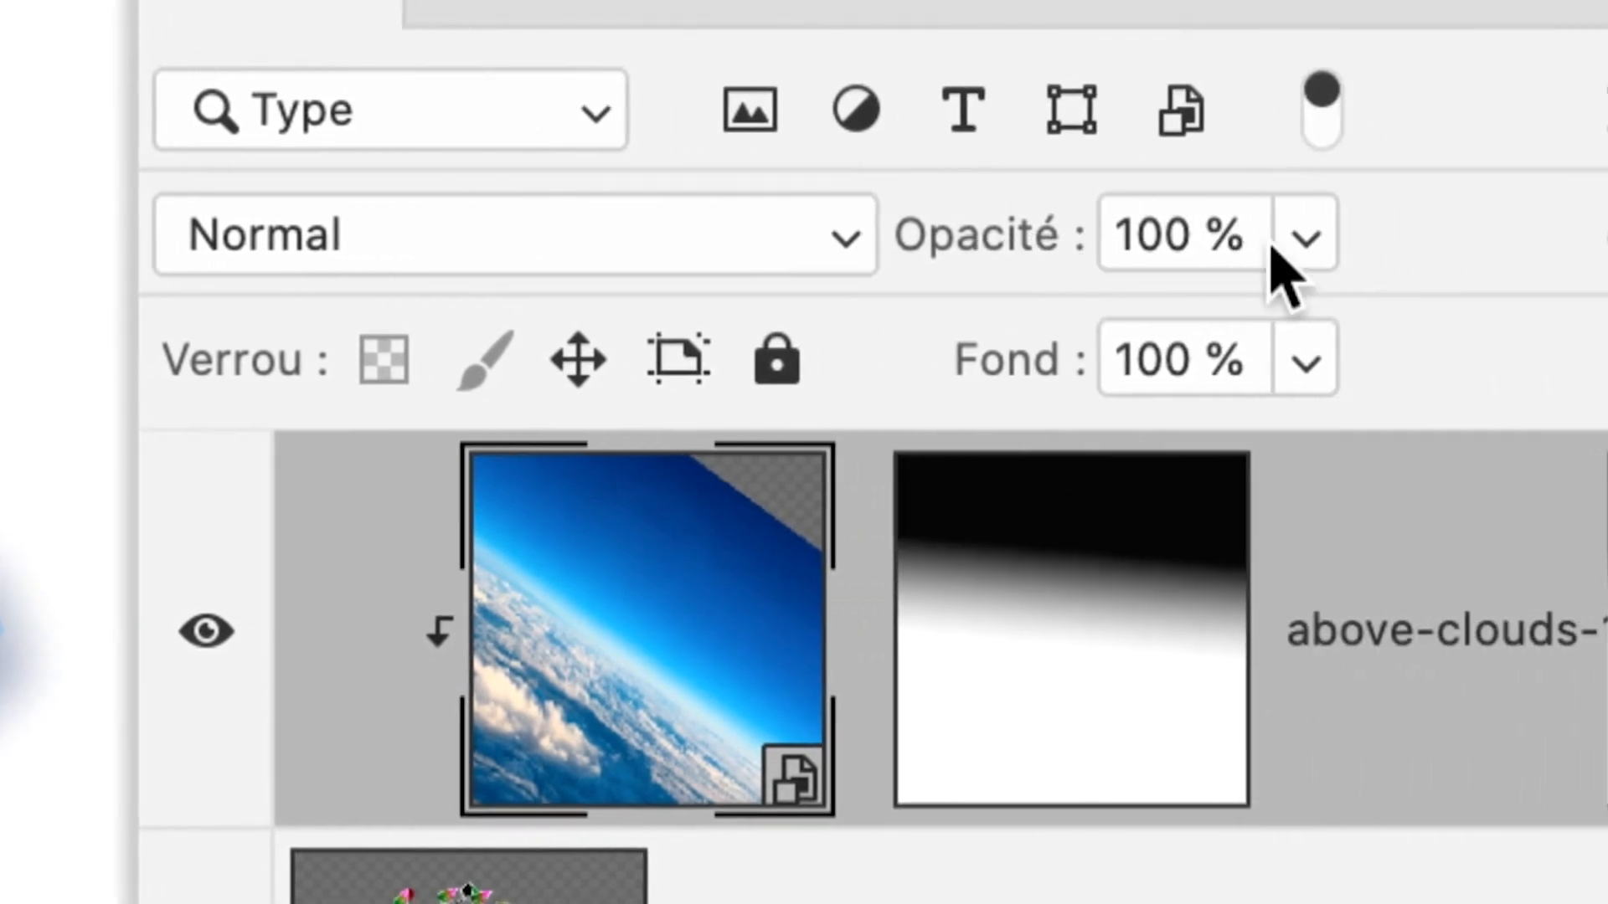
click(1607, 239)
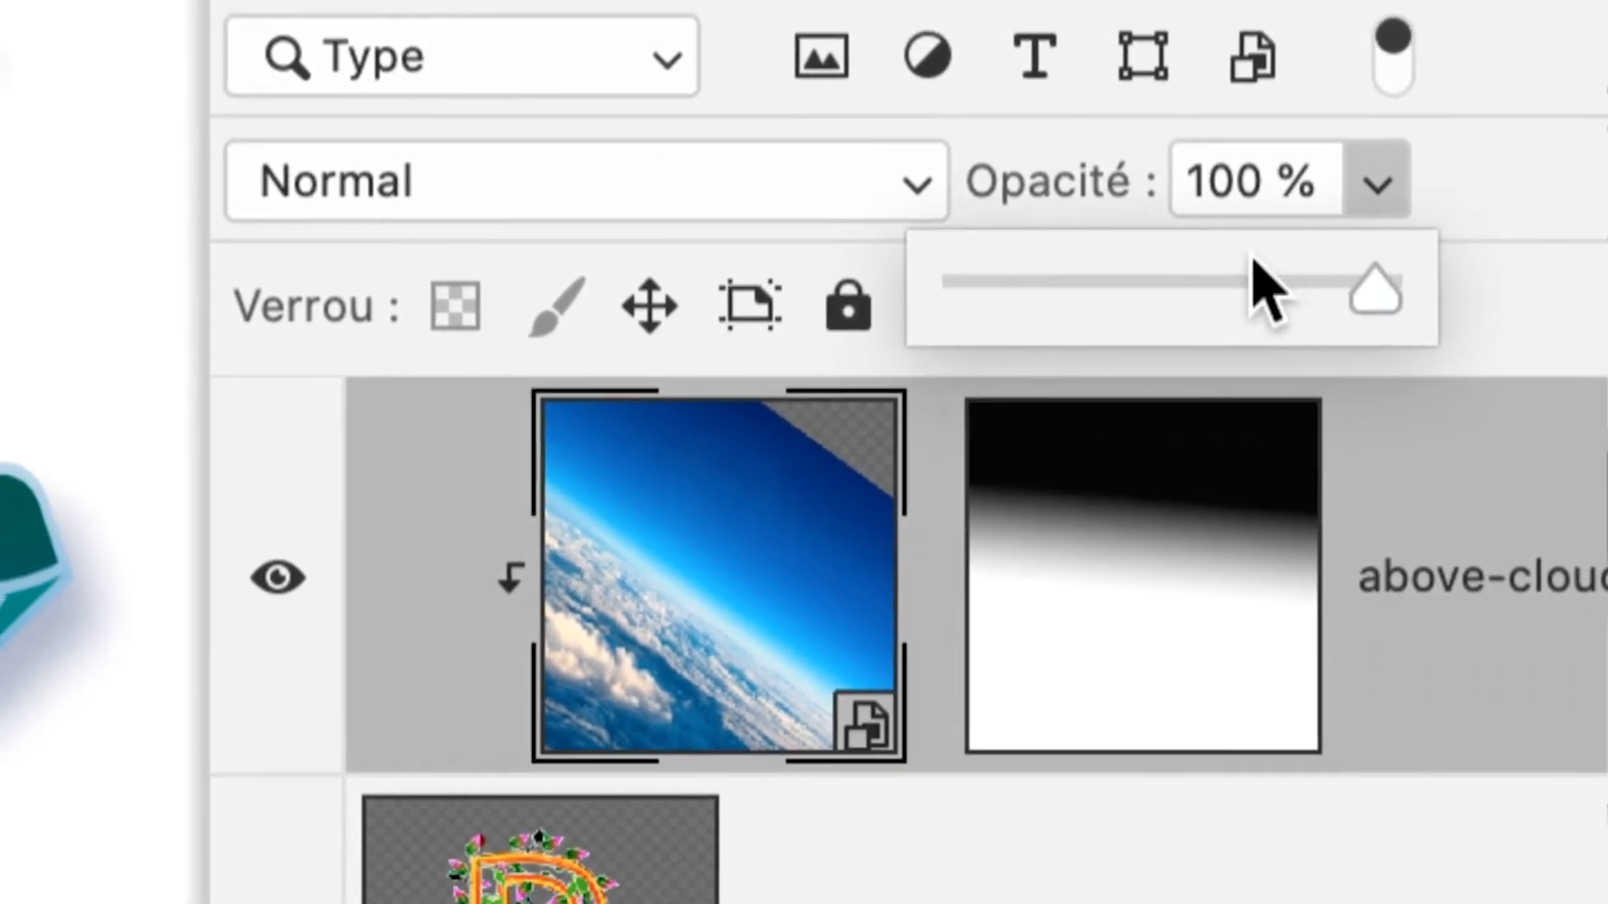
click(1131, 326)
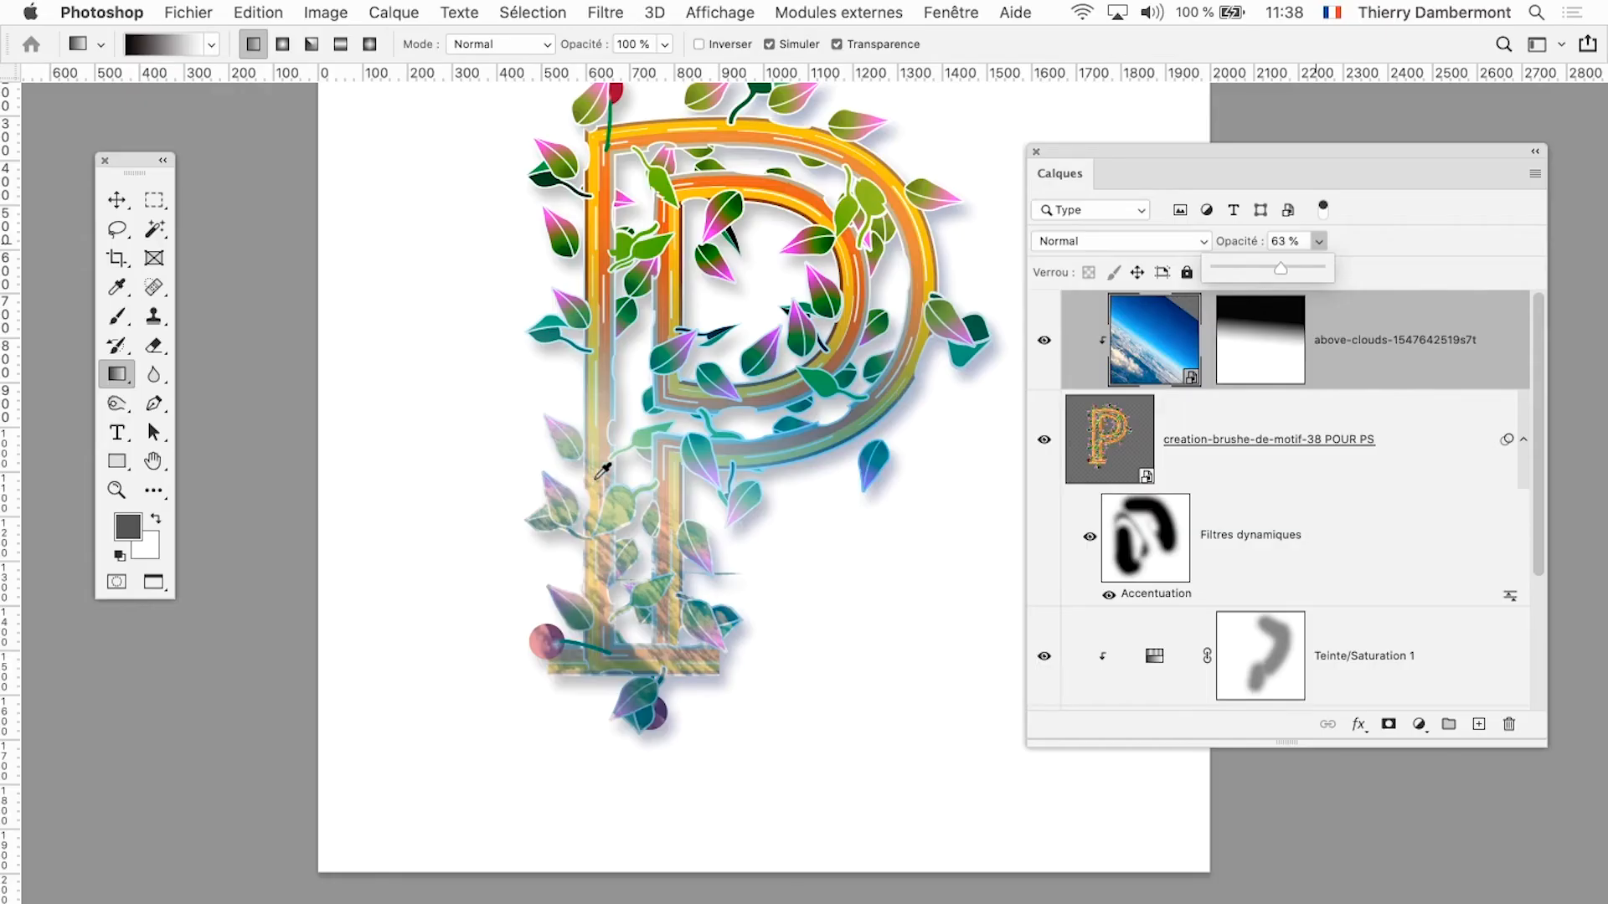
scroll(602, 472, up, 3)
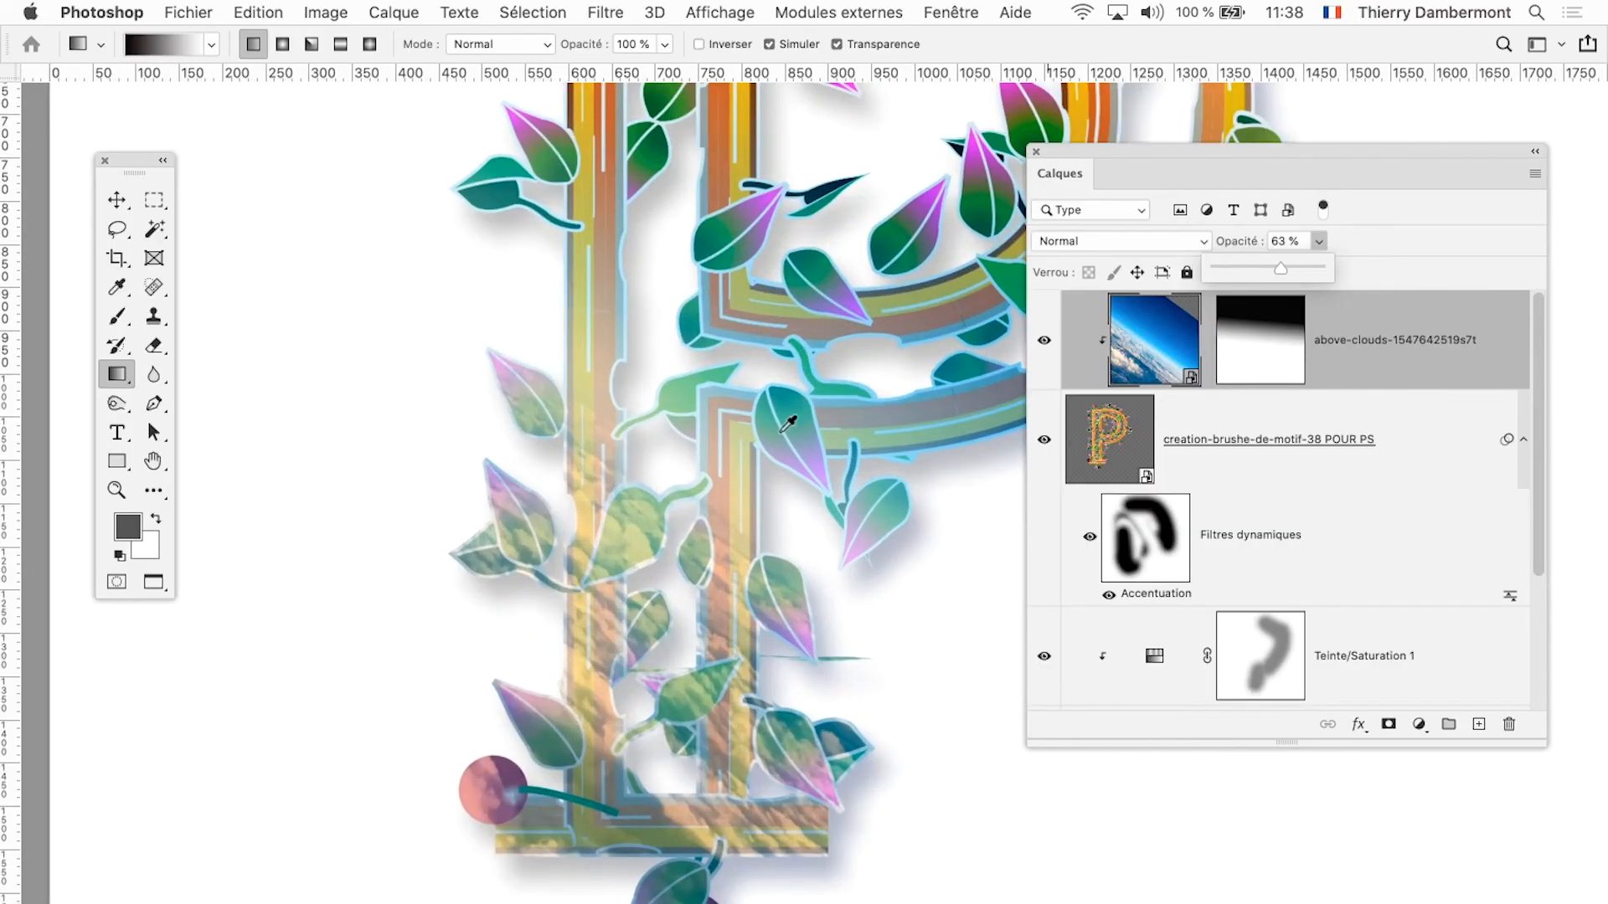
drag(1313, 272, 1337, 272)
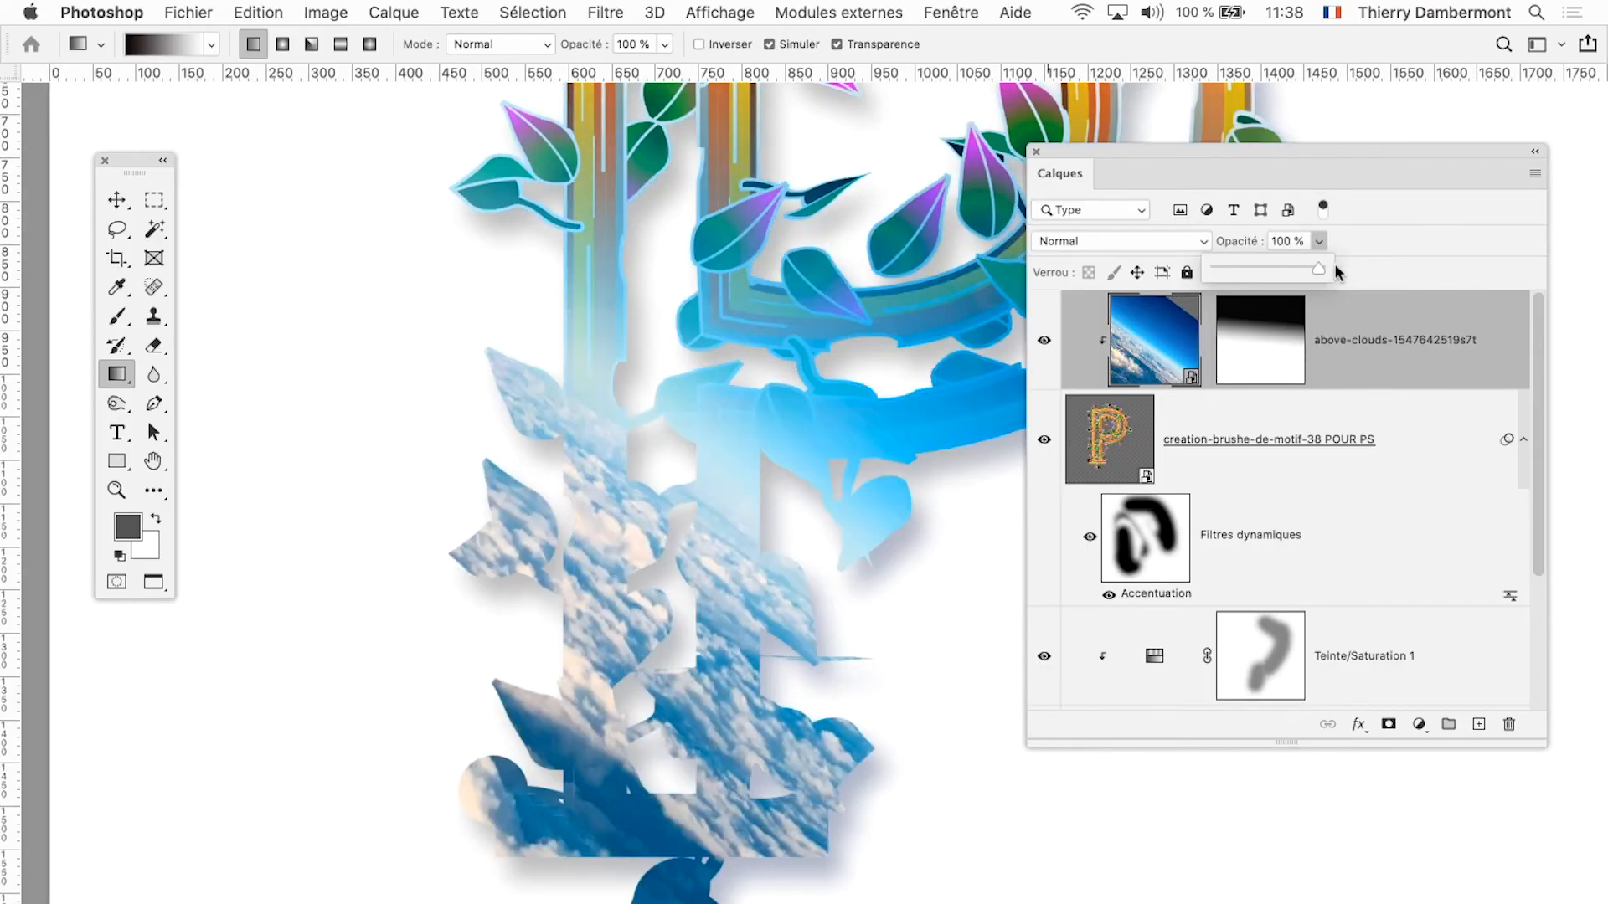
Step: Preview blend modes on the clouds layer and apply Couleur plus claire
click(1142, 242)
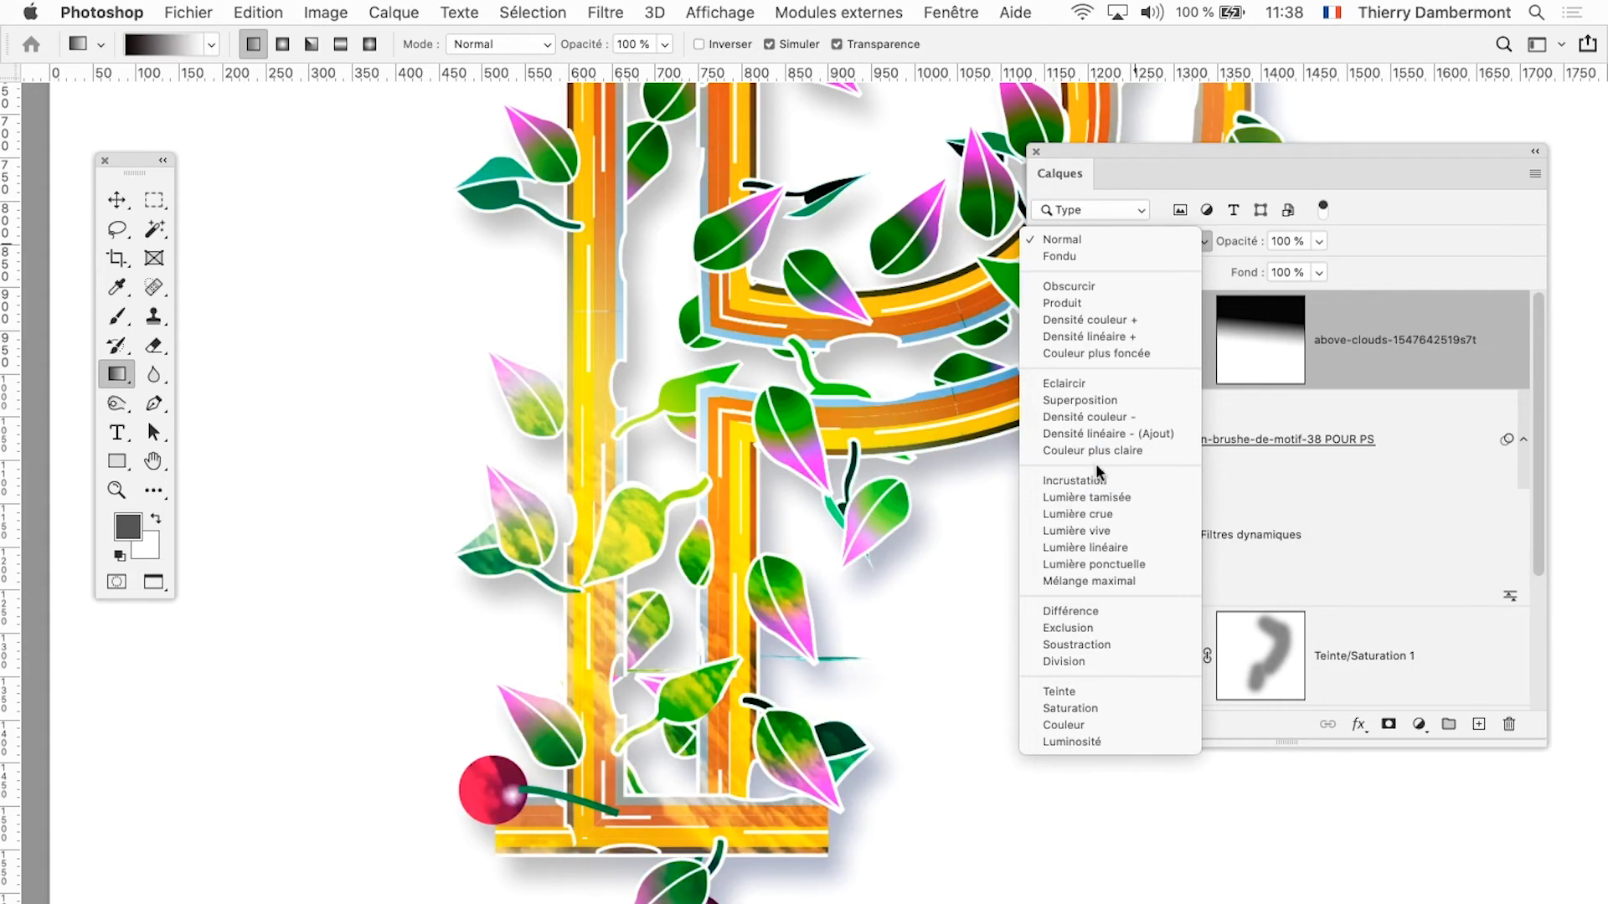
click(1096, 451)
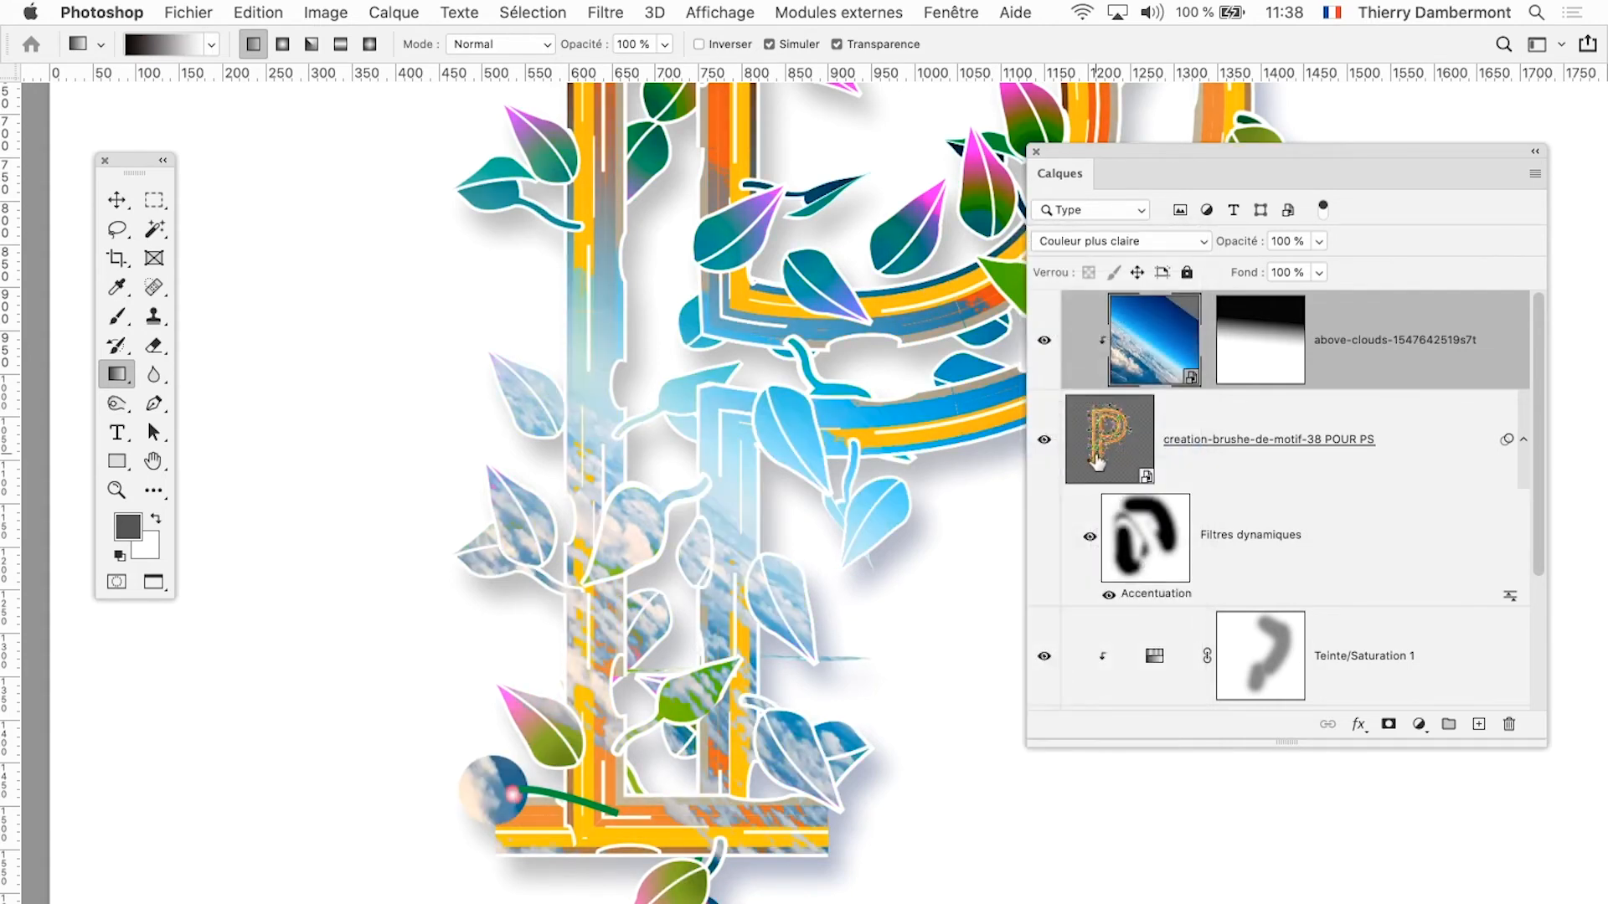
scroll(796, 476, down, 5)
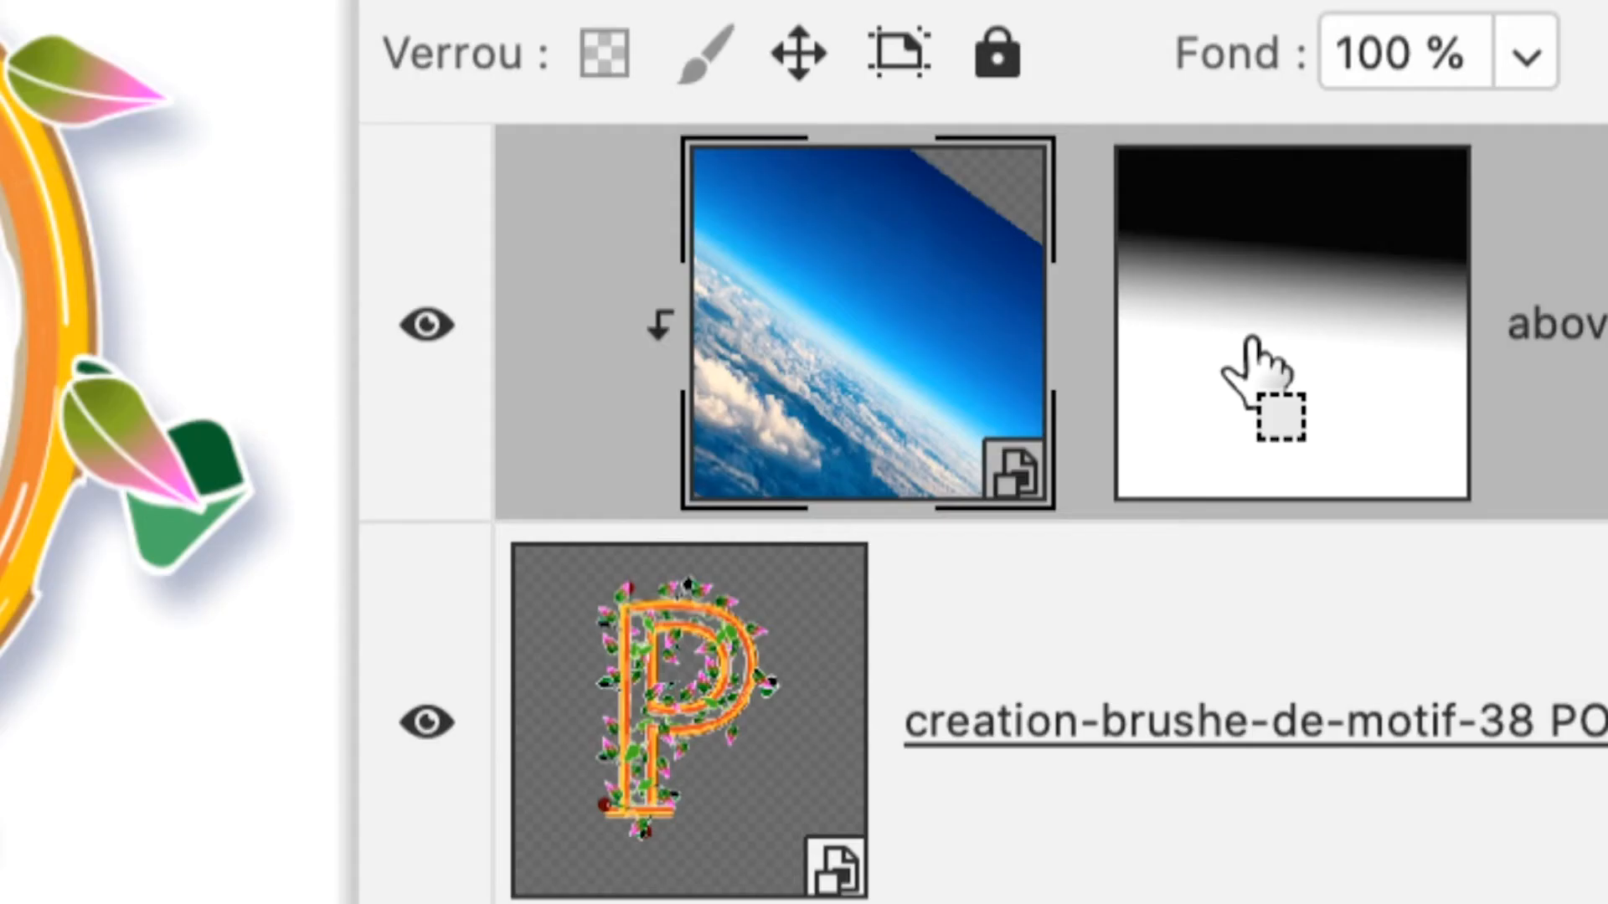
Step: Make the clouds layer's mask the active editing target
drag(1251, 341, 1255, 344)
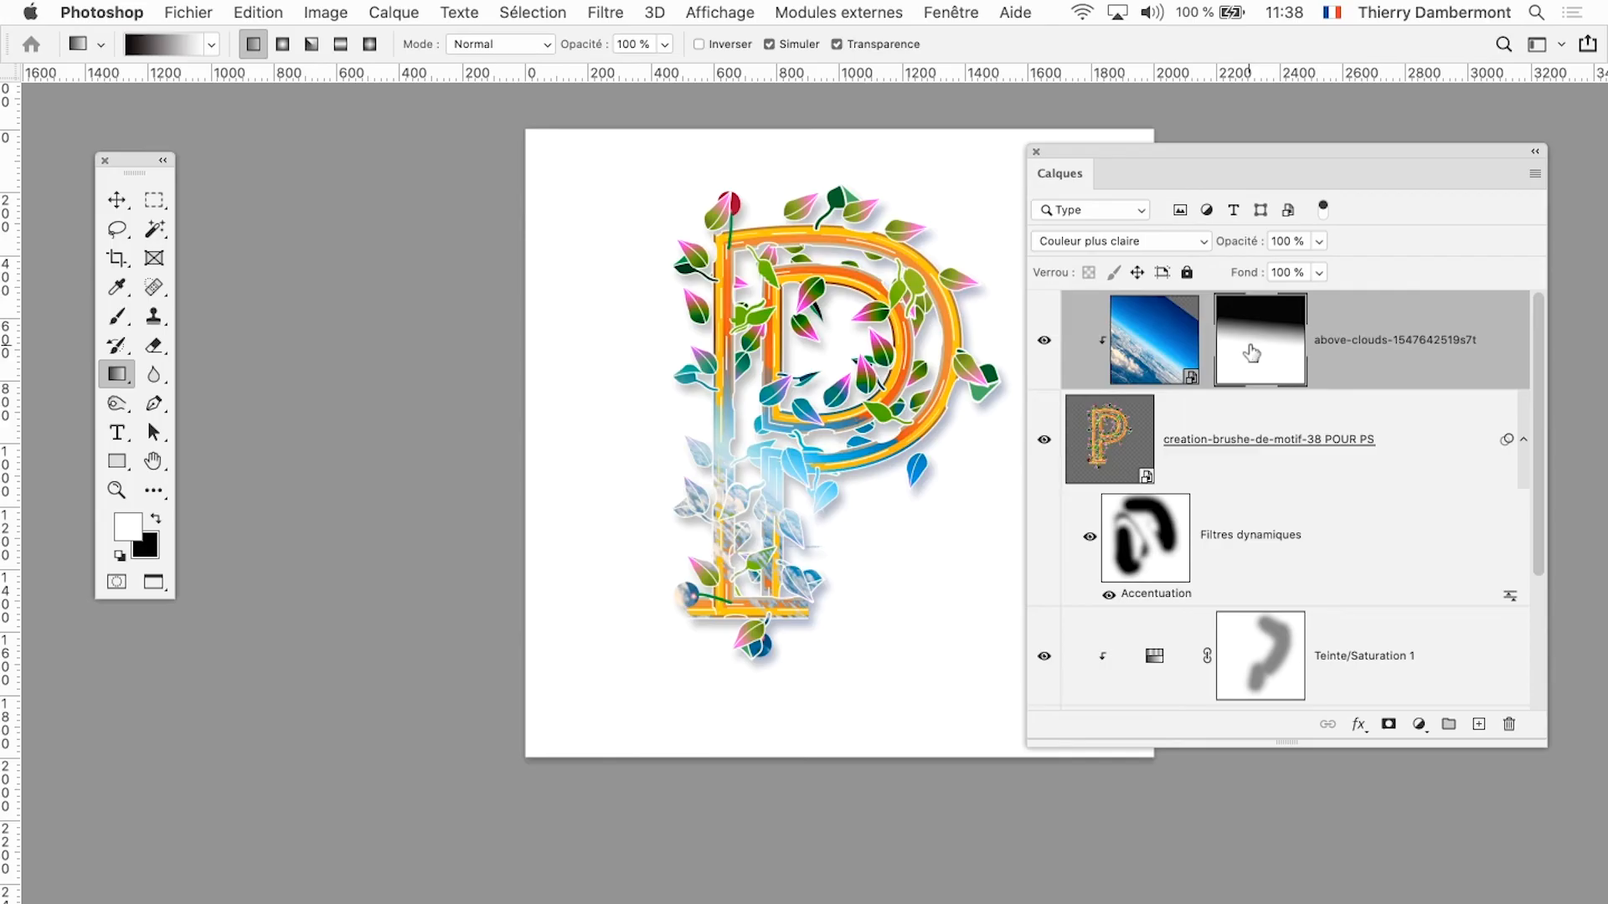
drag(1124, 152, 1306, 151)
scroll(850, 358, up, 3)
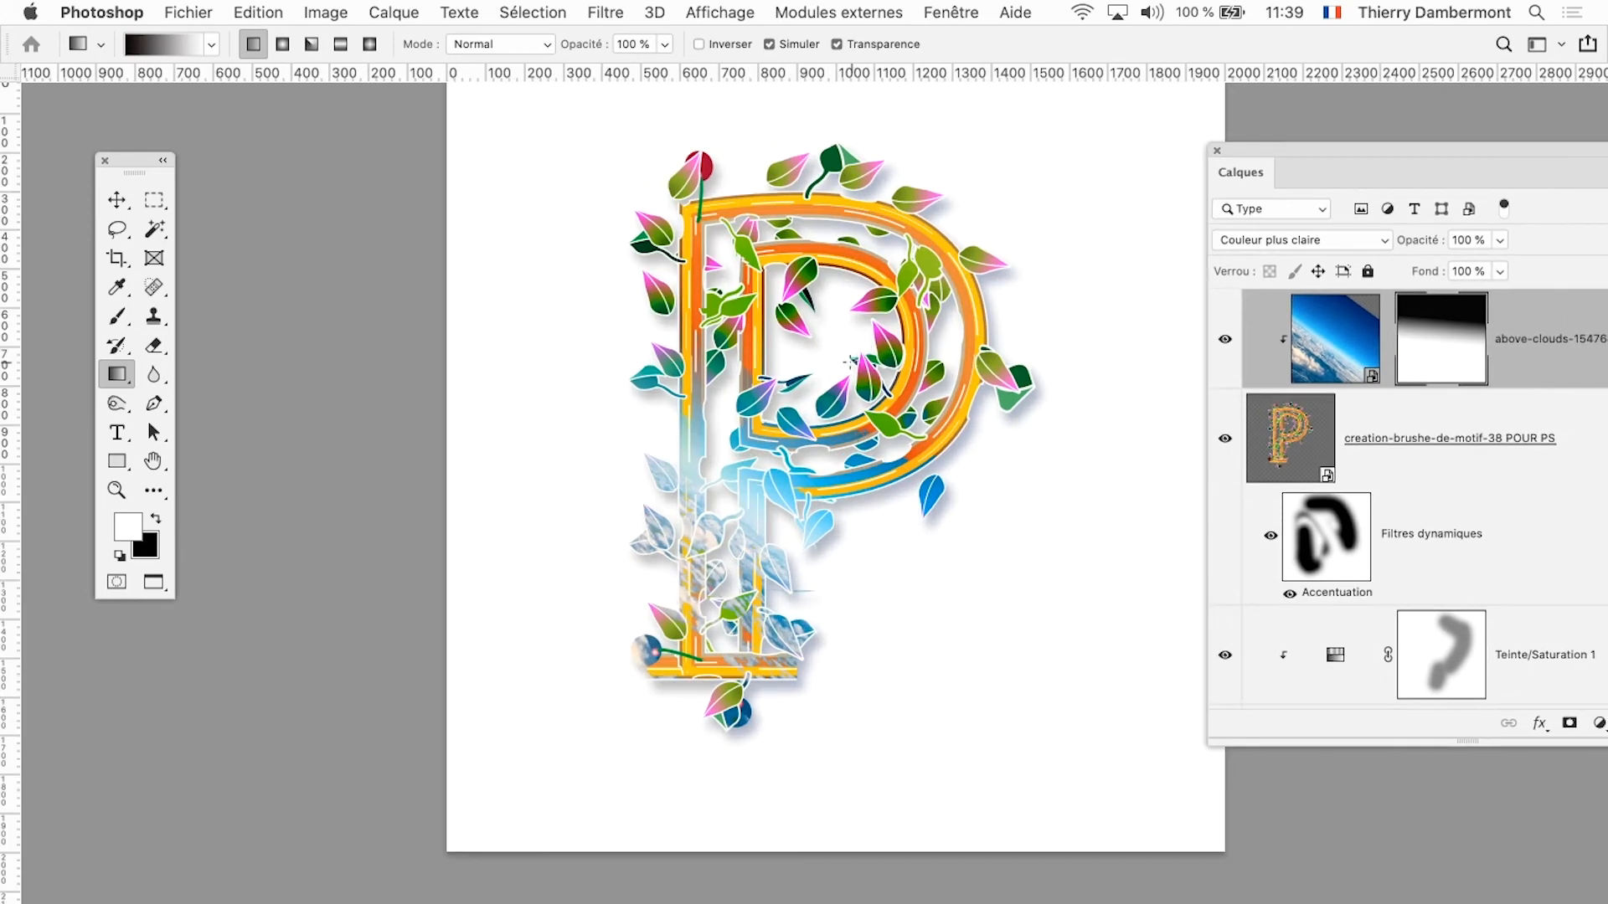
Step: Try diagonal and nearly vertical gradients of different lengths across the letter on the clouds mask
drag(812, 391, 596, 670)
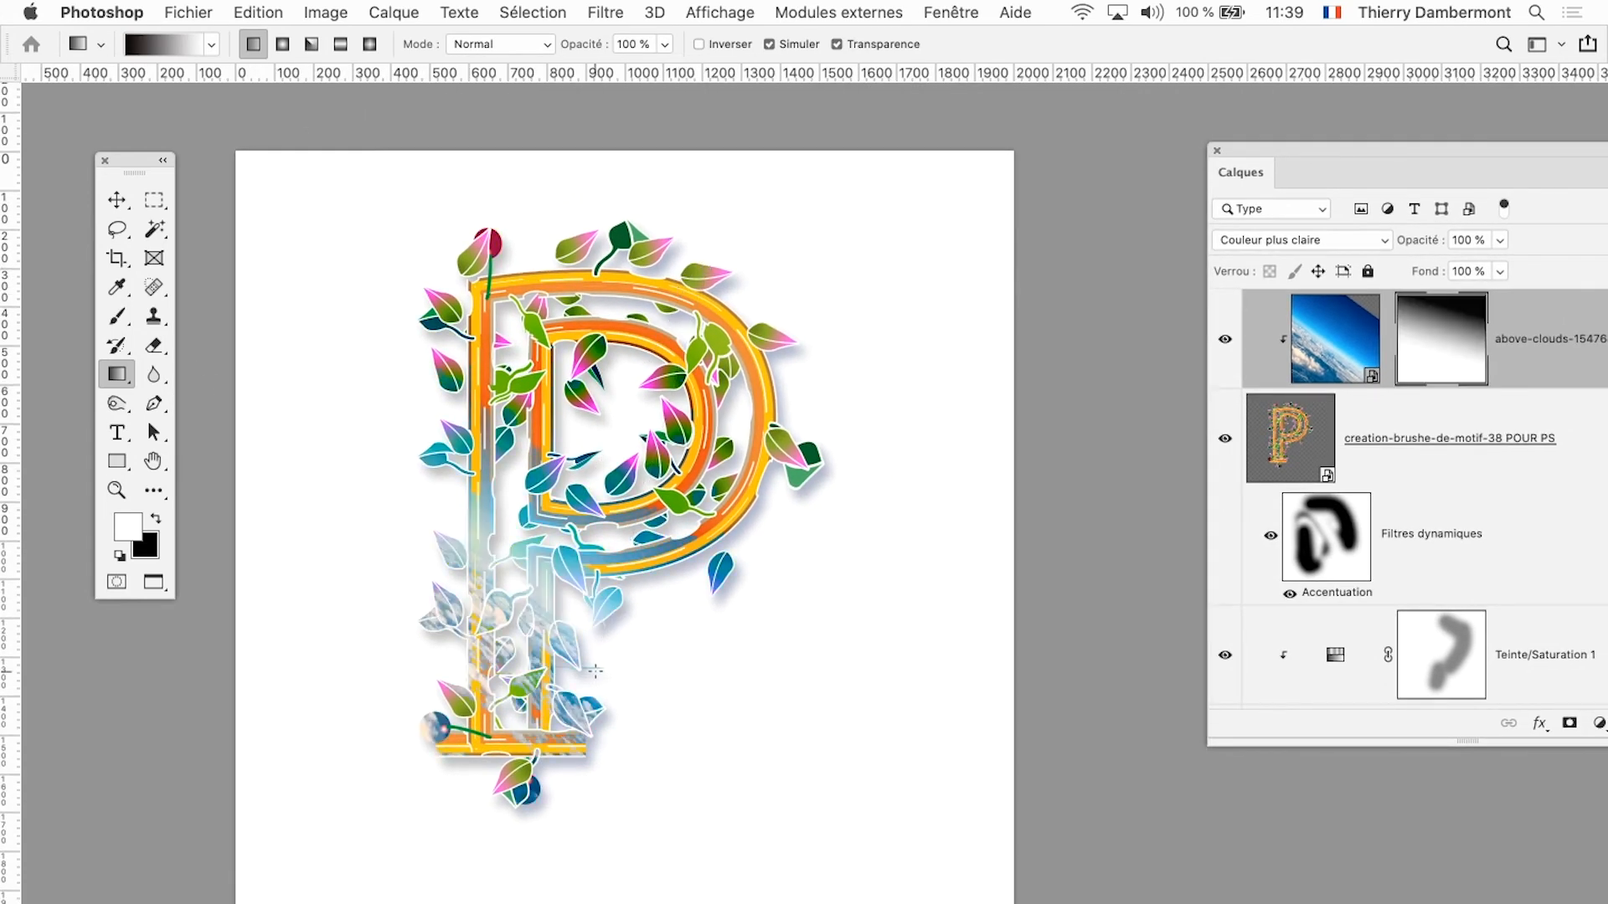
drag(862, 216, 671, 623)
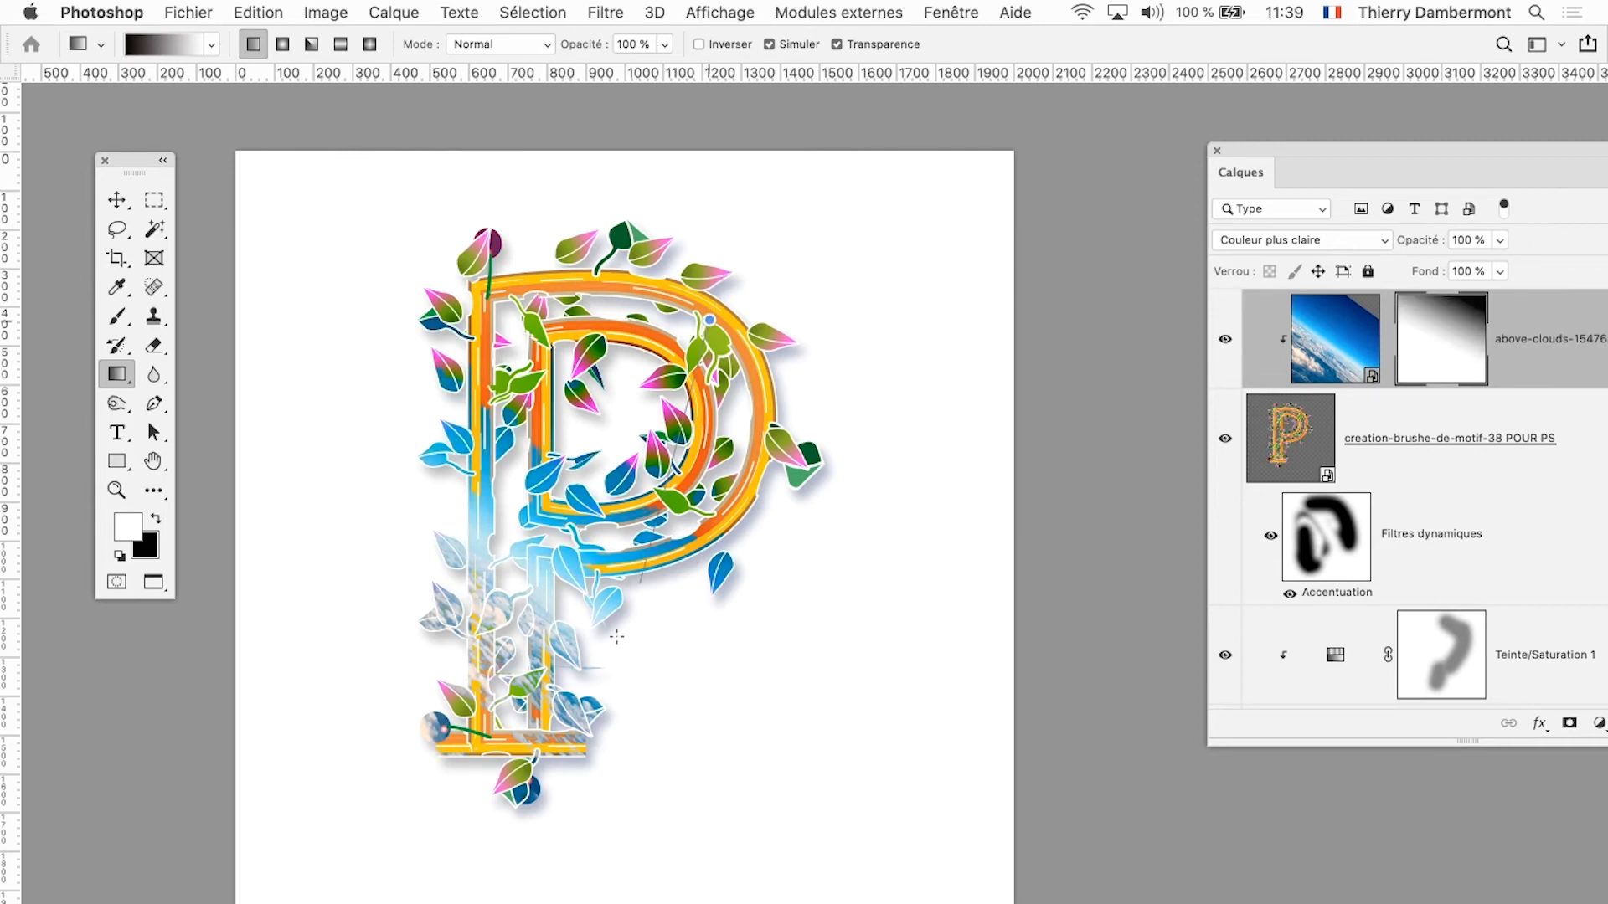
drag(617, 636, 620, 627)
scroll(653, 590, down, 1)
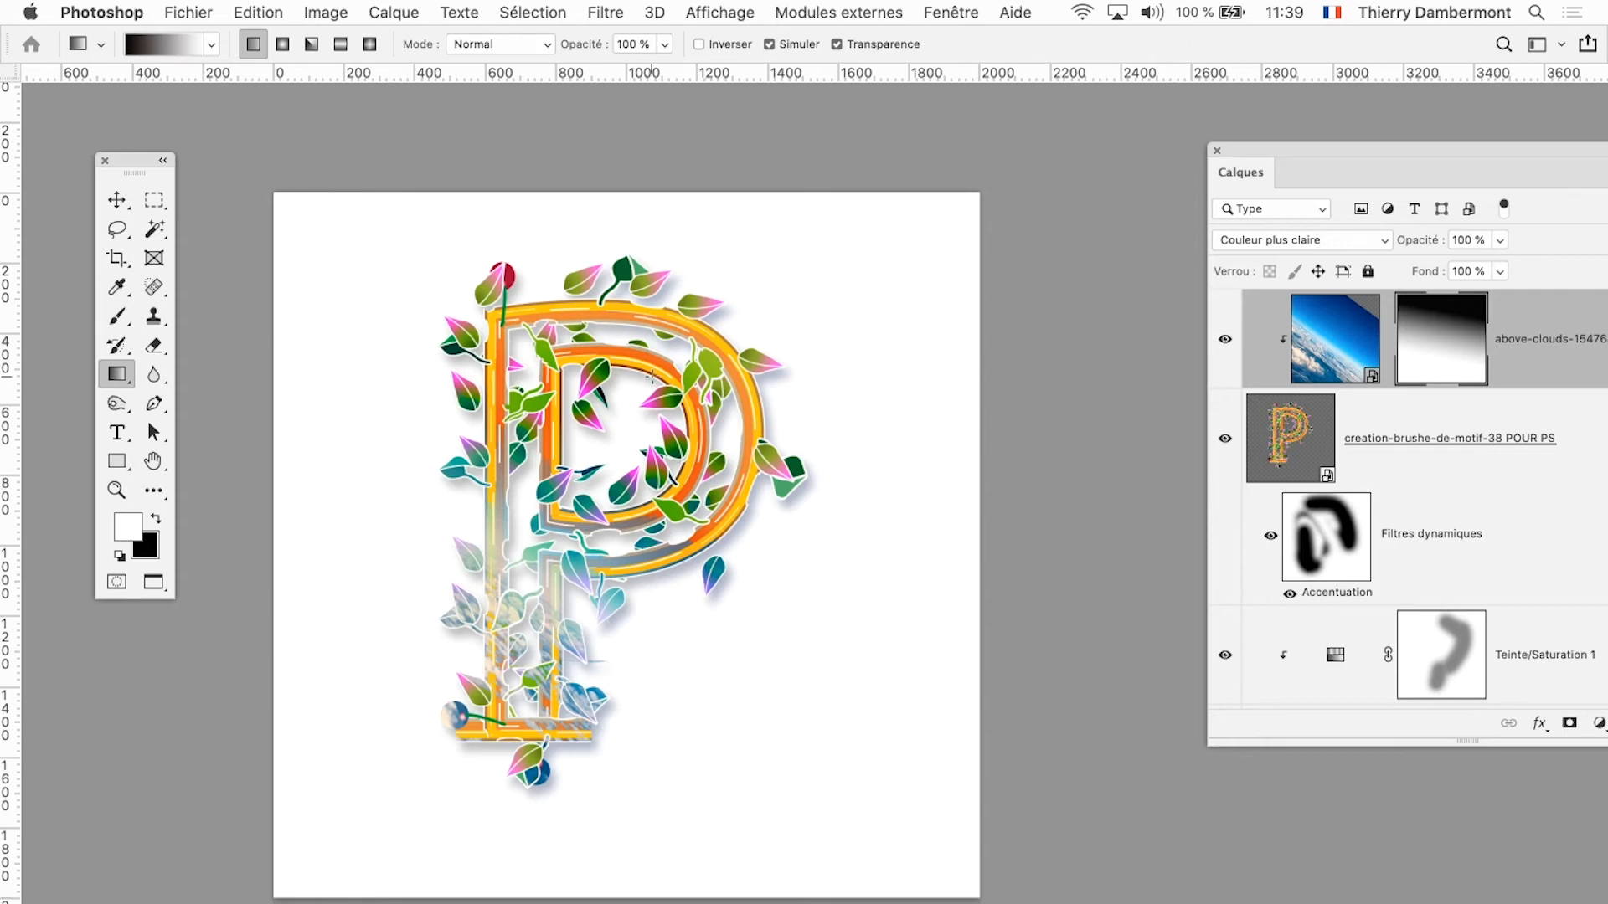
drag(651, 376, 672, 674)
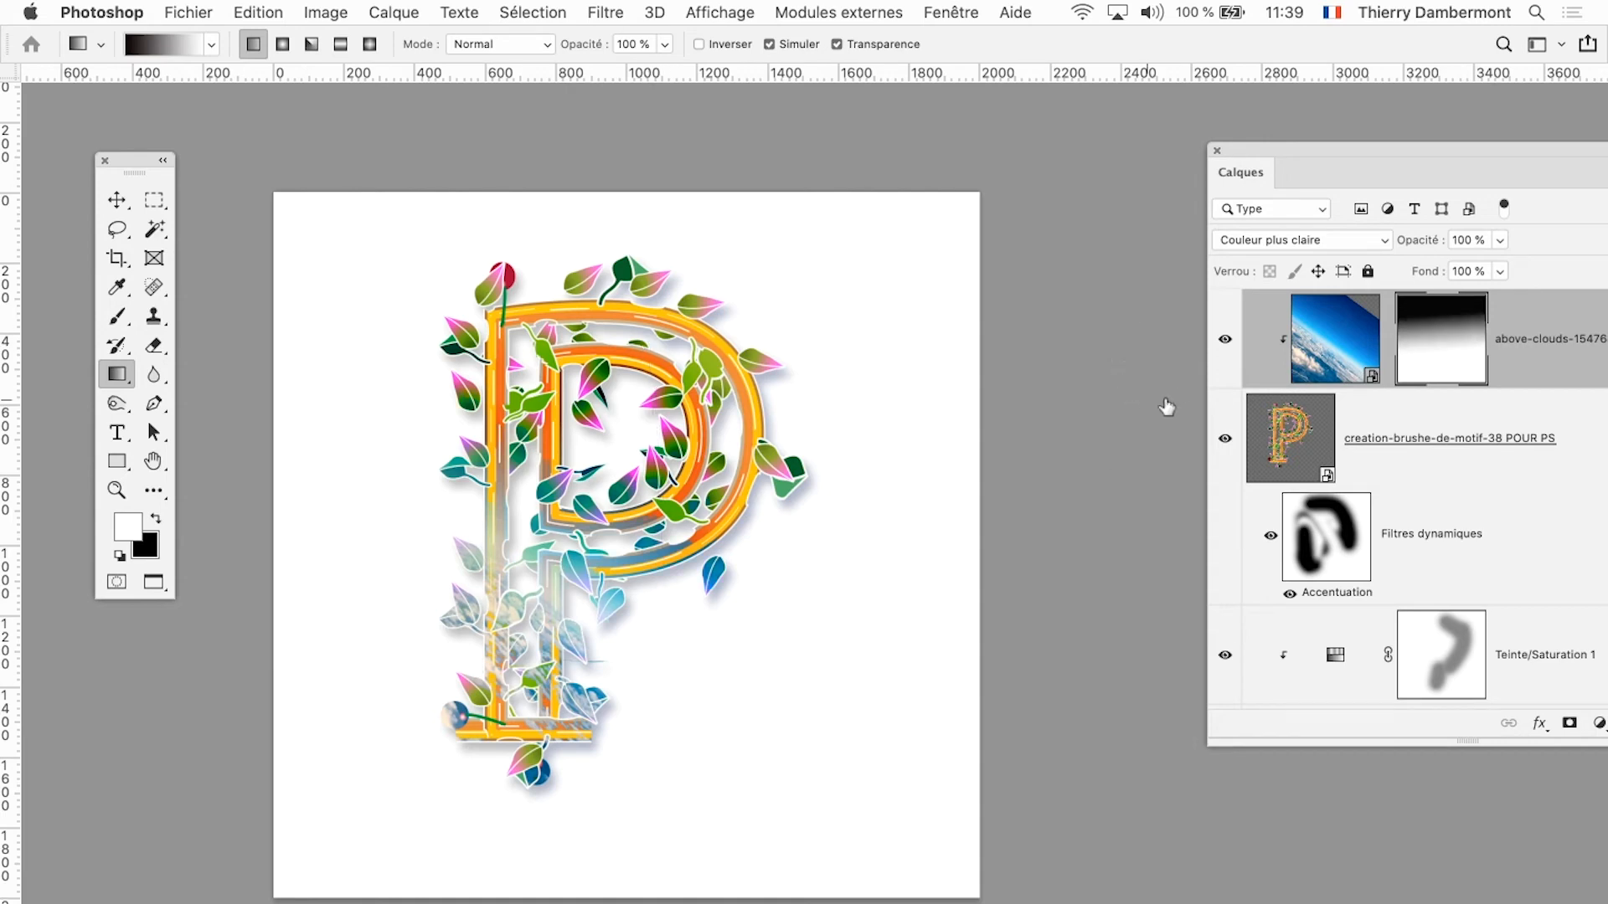
Step: Return the clouds layer to Normal blending and redraw its mask gradient diagonally from beyond the P's bowl down past the lower stem
click(1293, 247)
click(1268, 32)
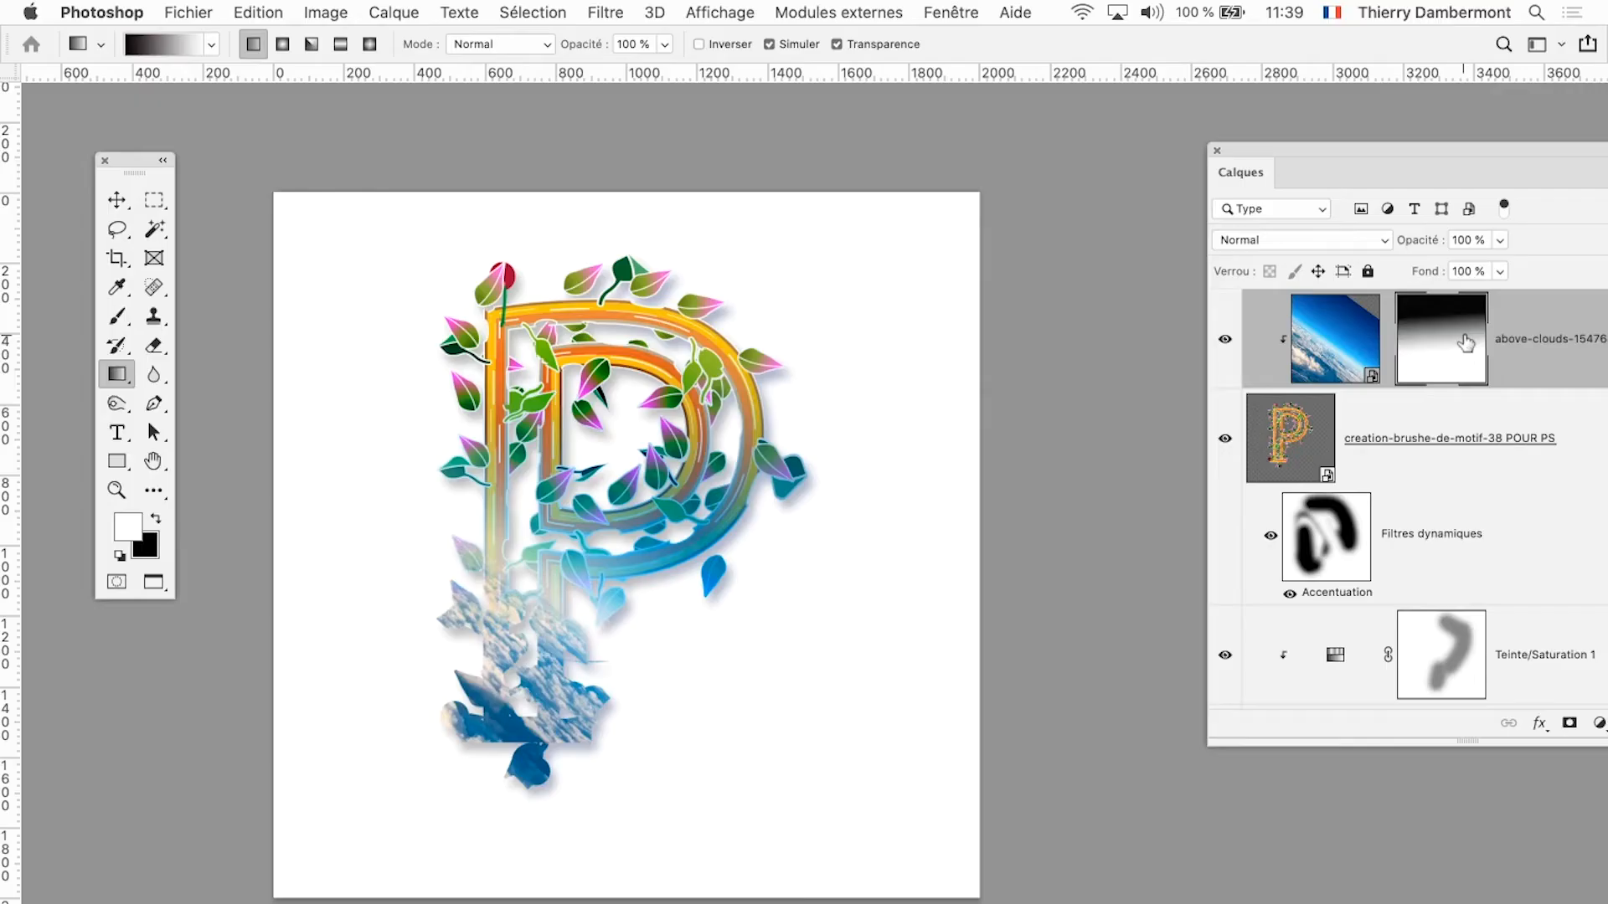
drag(517, 494, 668, 432)
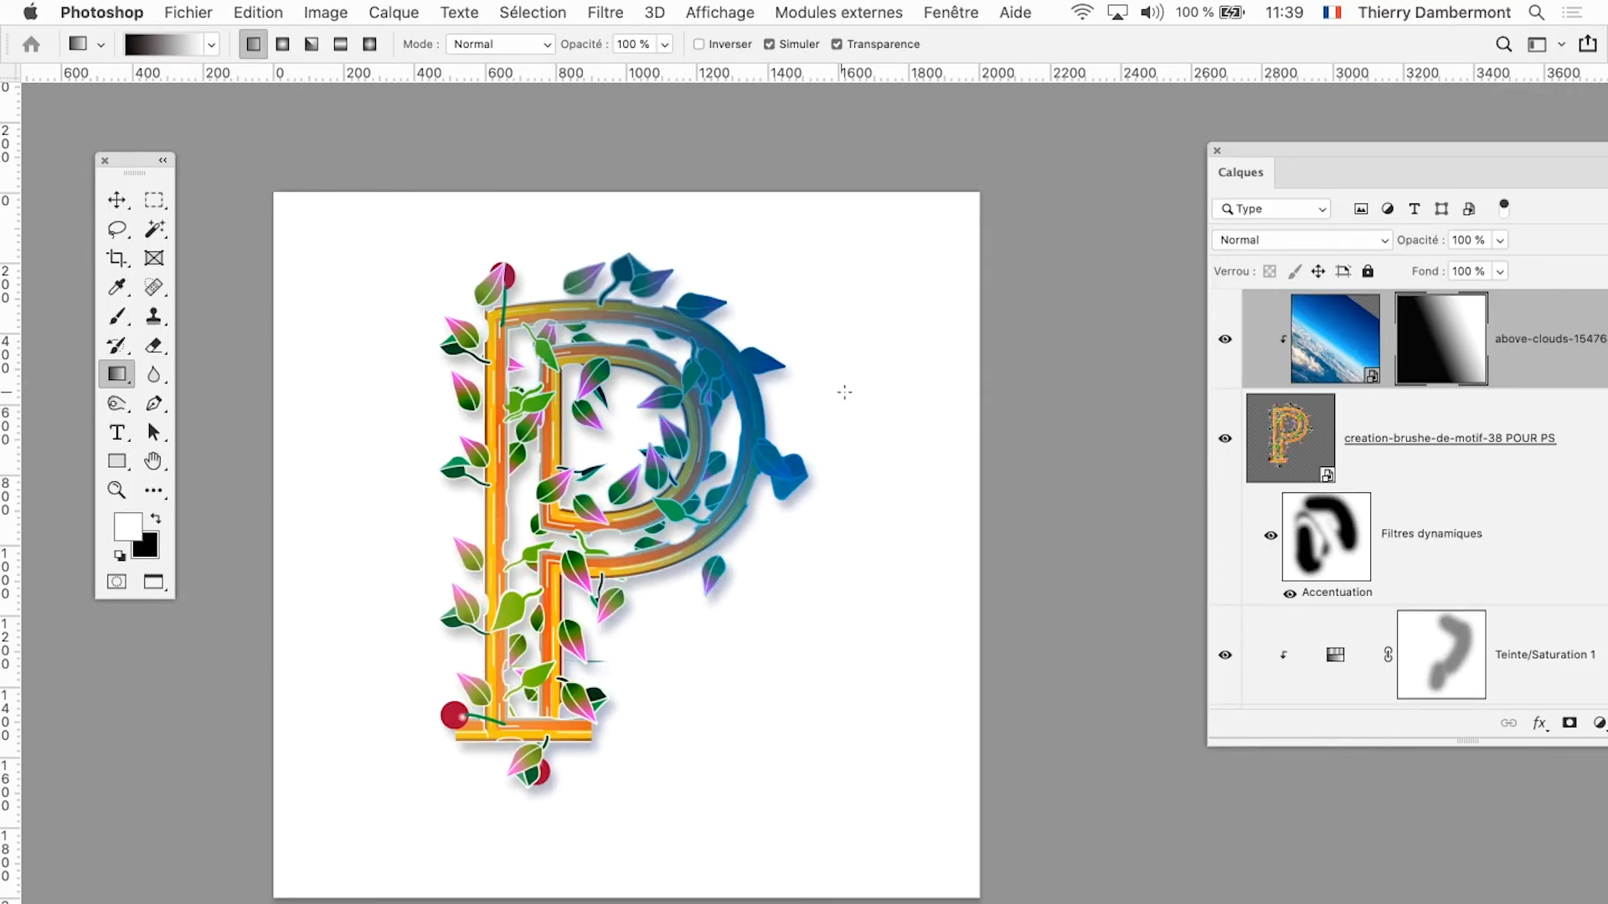
drag(883, 459, 383, 645)
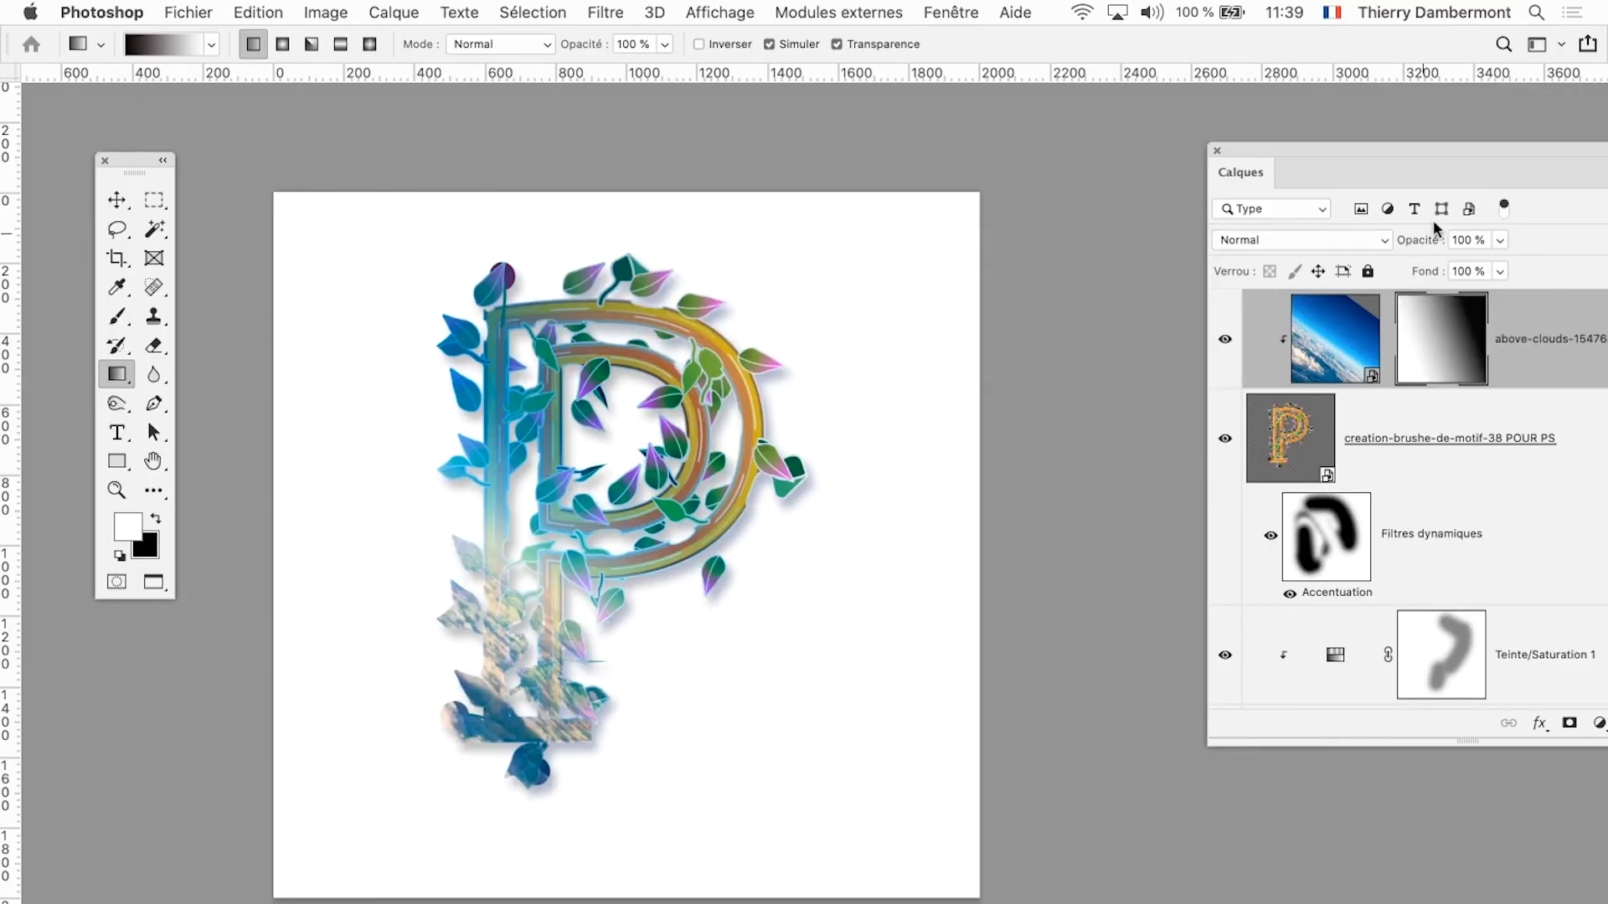
Step: Preview blend modes on the clouds layer and apply Densité couleur +
drag(1337, 161, 1112, 168)
click(1080, 242)
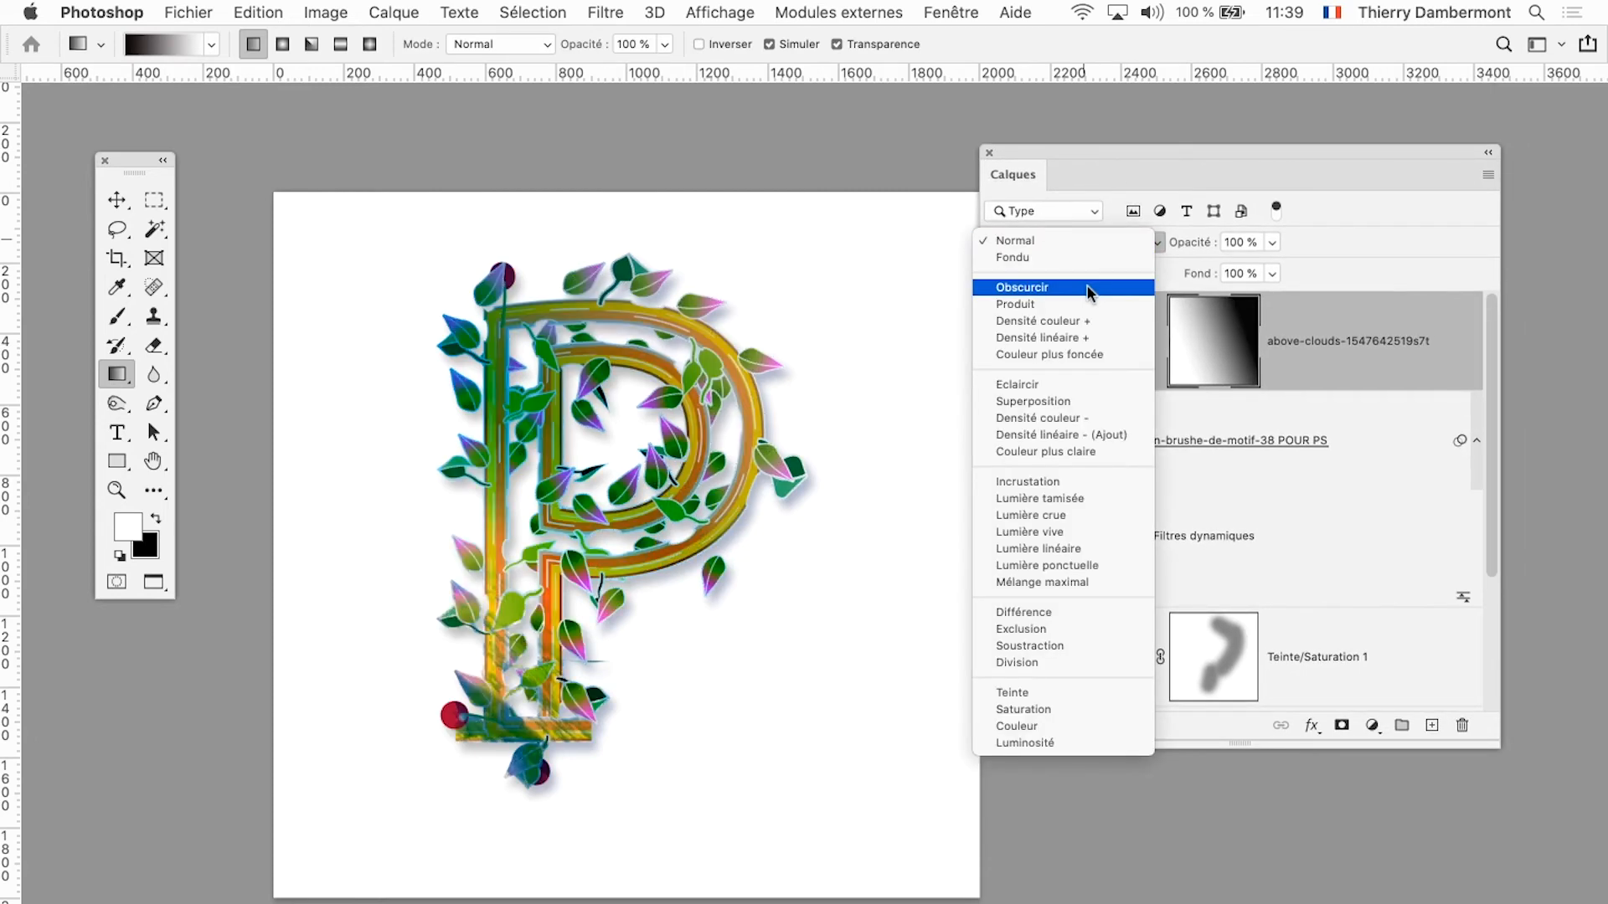
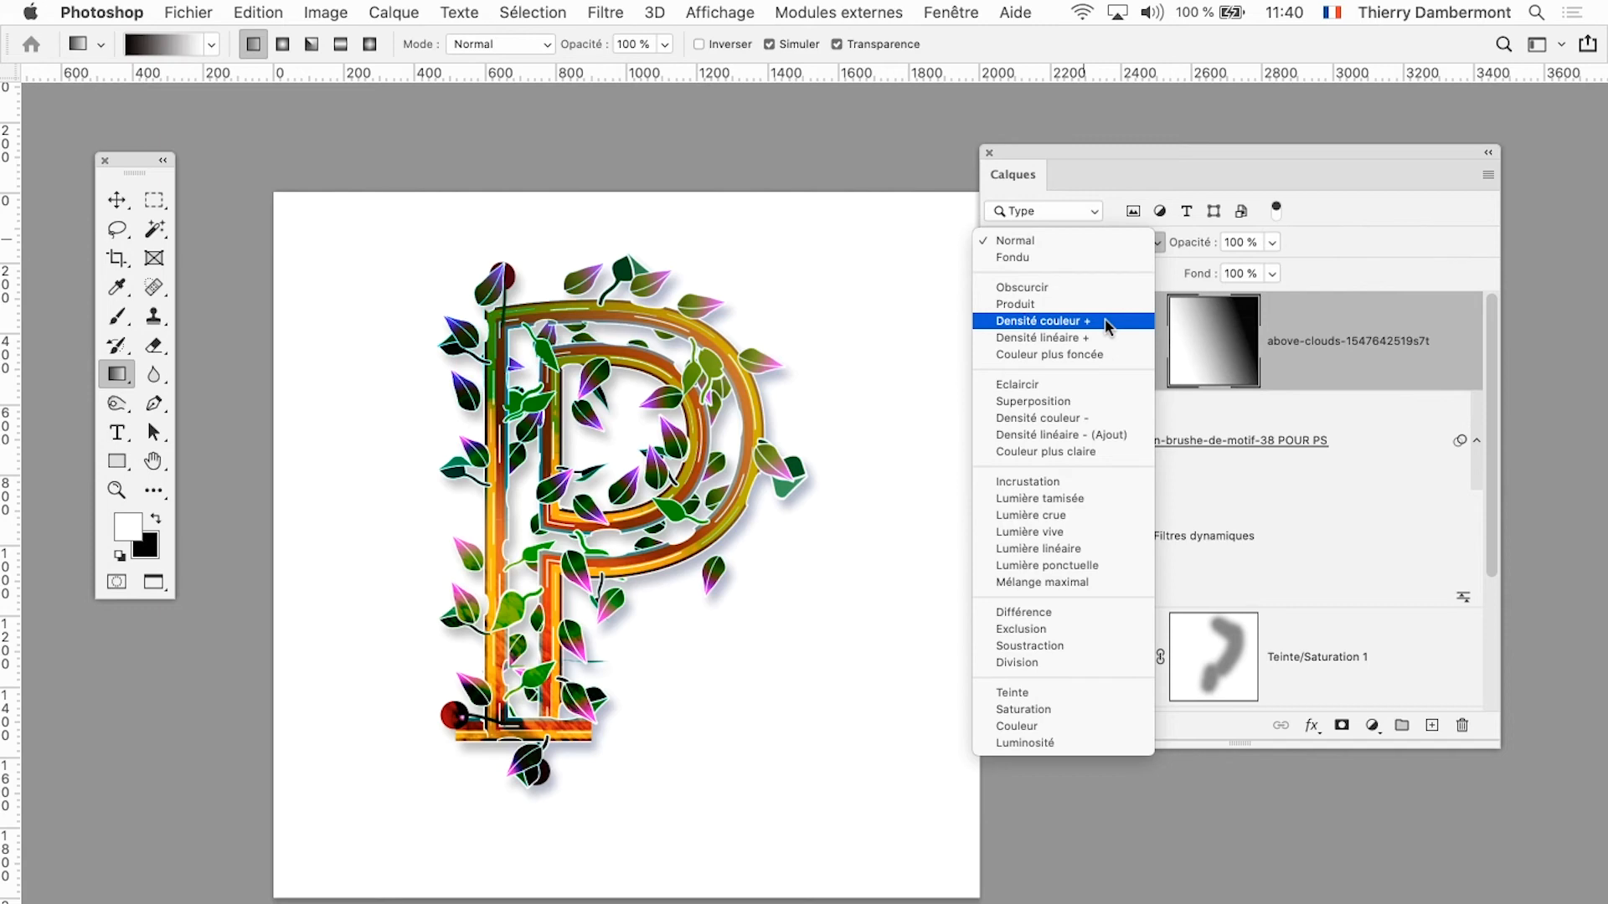
click(1104, 321)
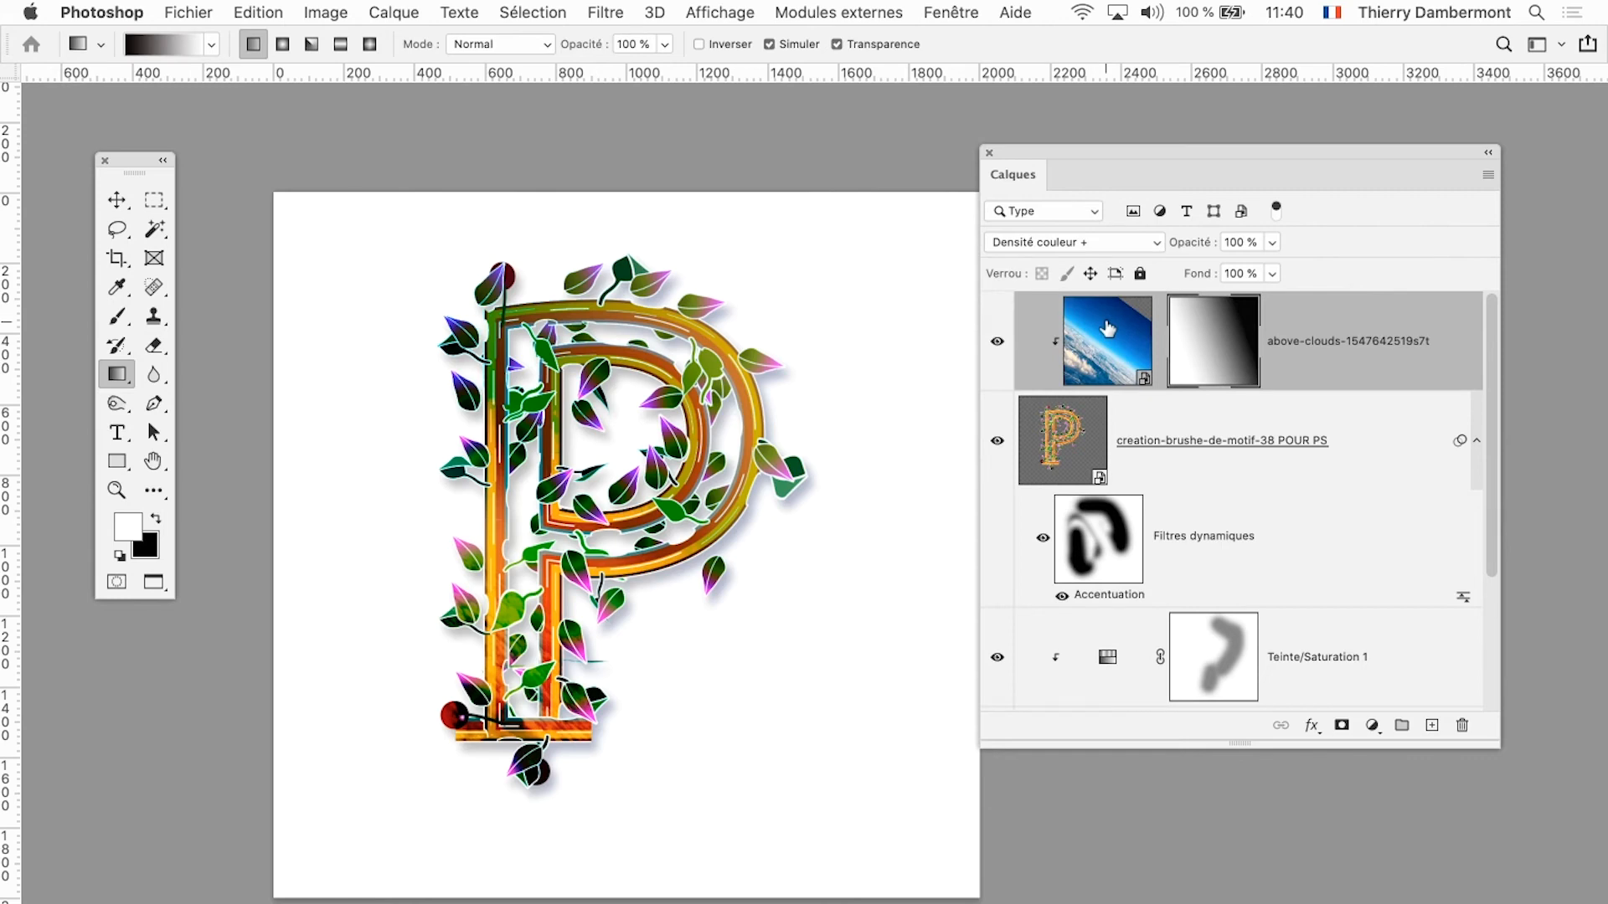
Step: Save the document under the new name Sans titre-3.psd and accept the Photoshop format options
click(189, 12)
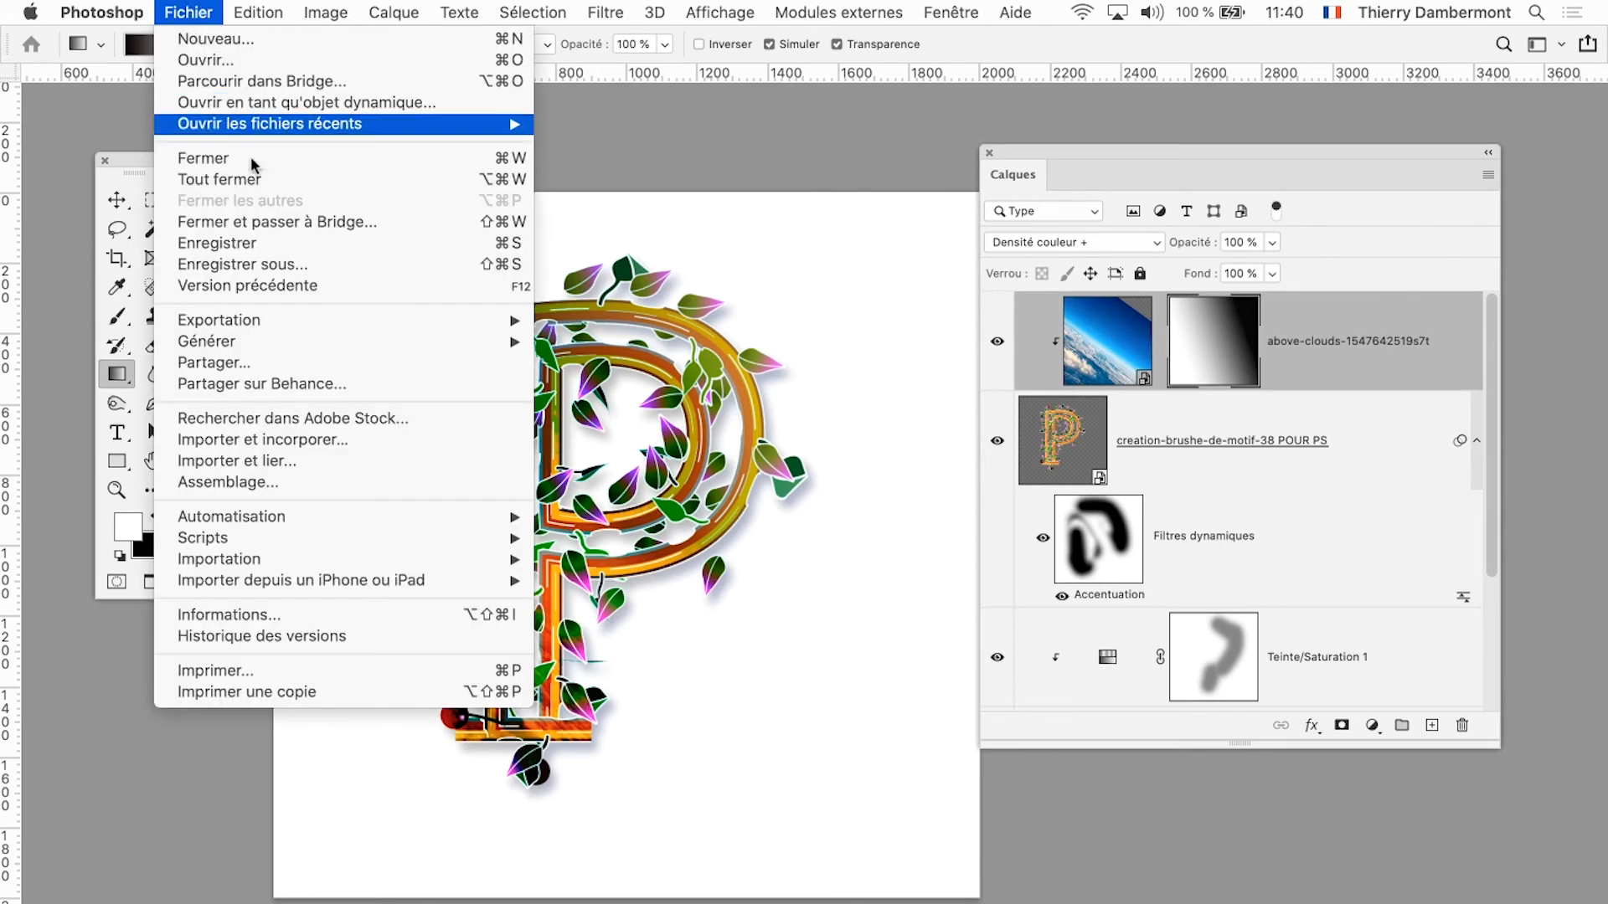
click(293, 265)
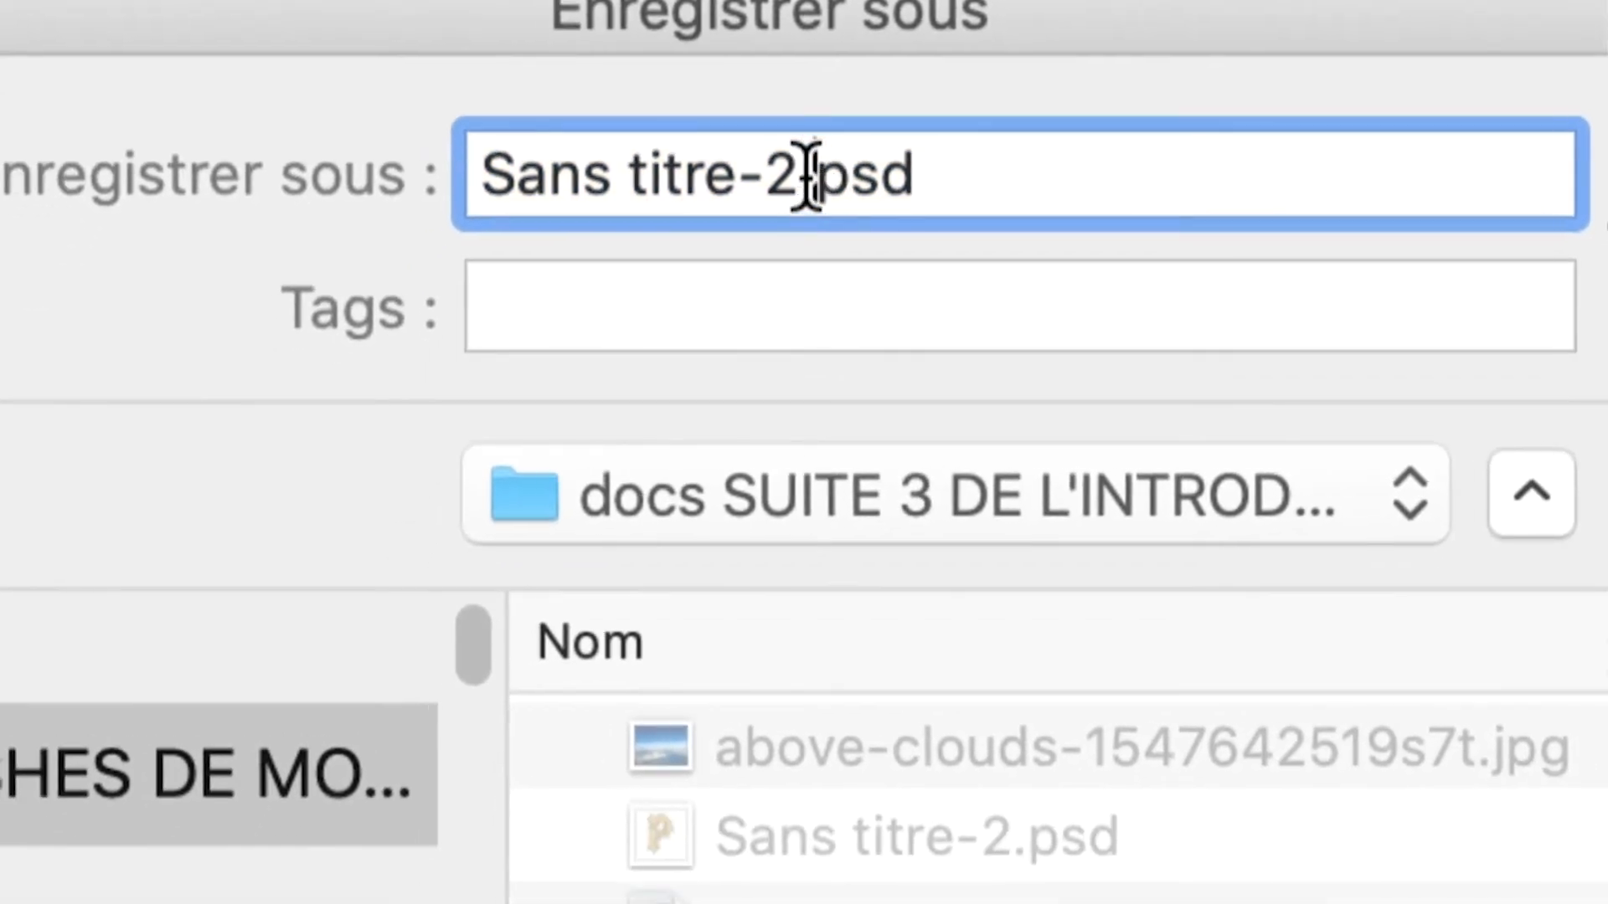
double_click(806, 174)
text(3)
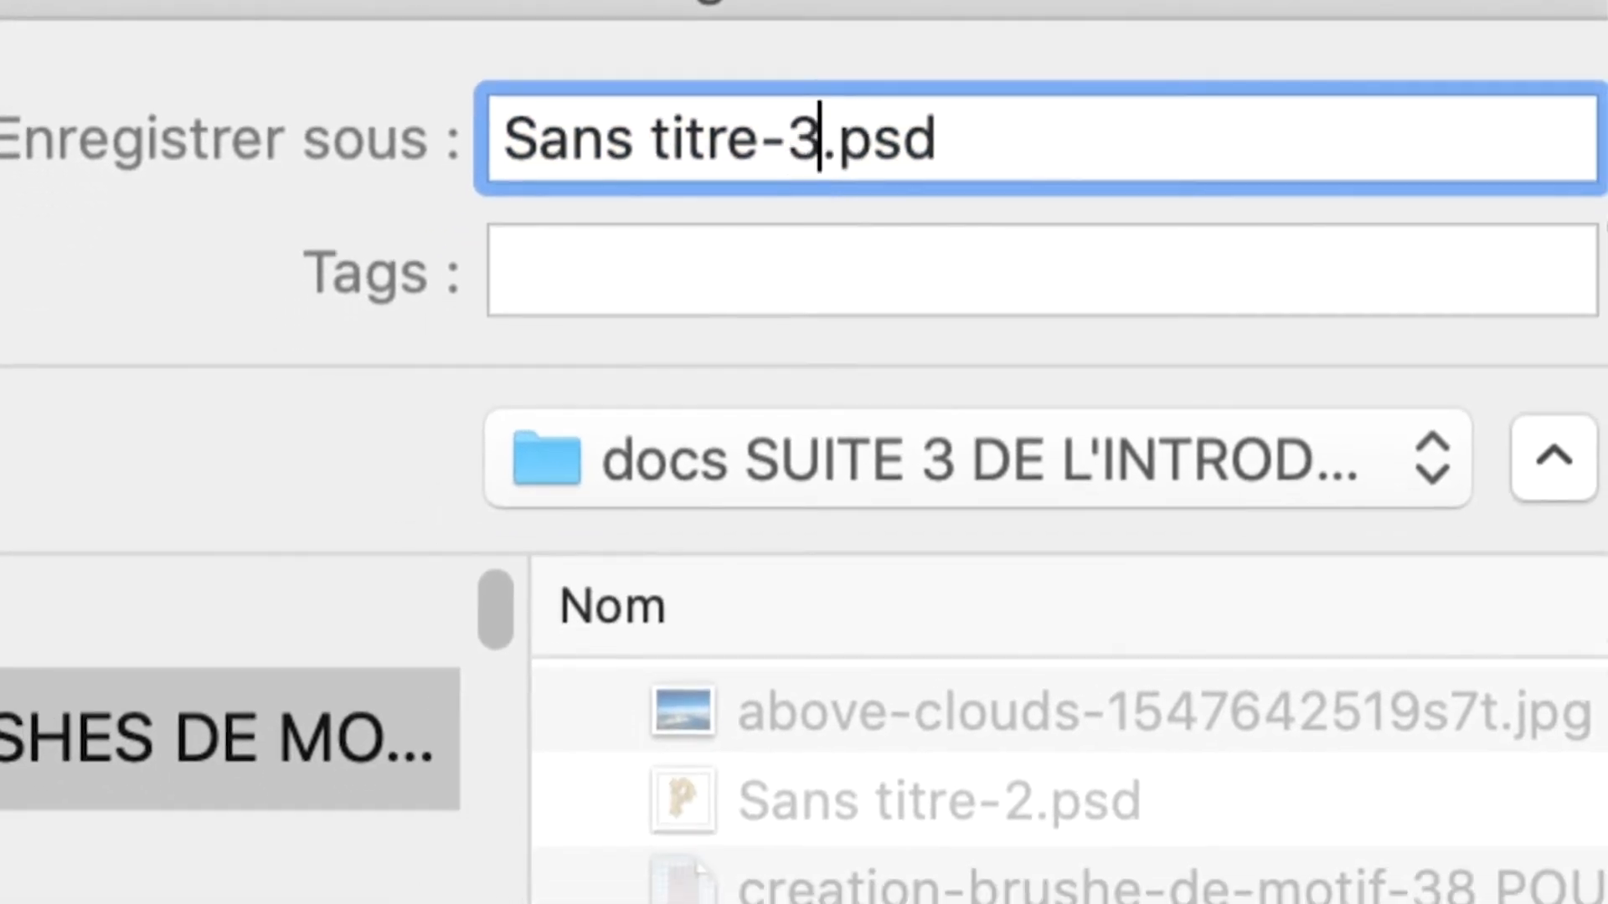
key(Return)
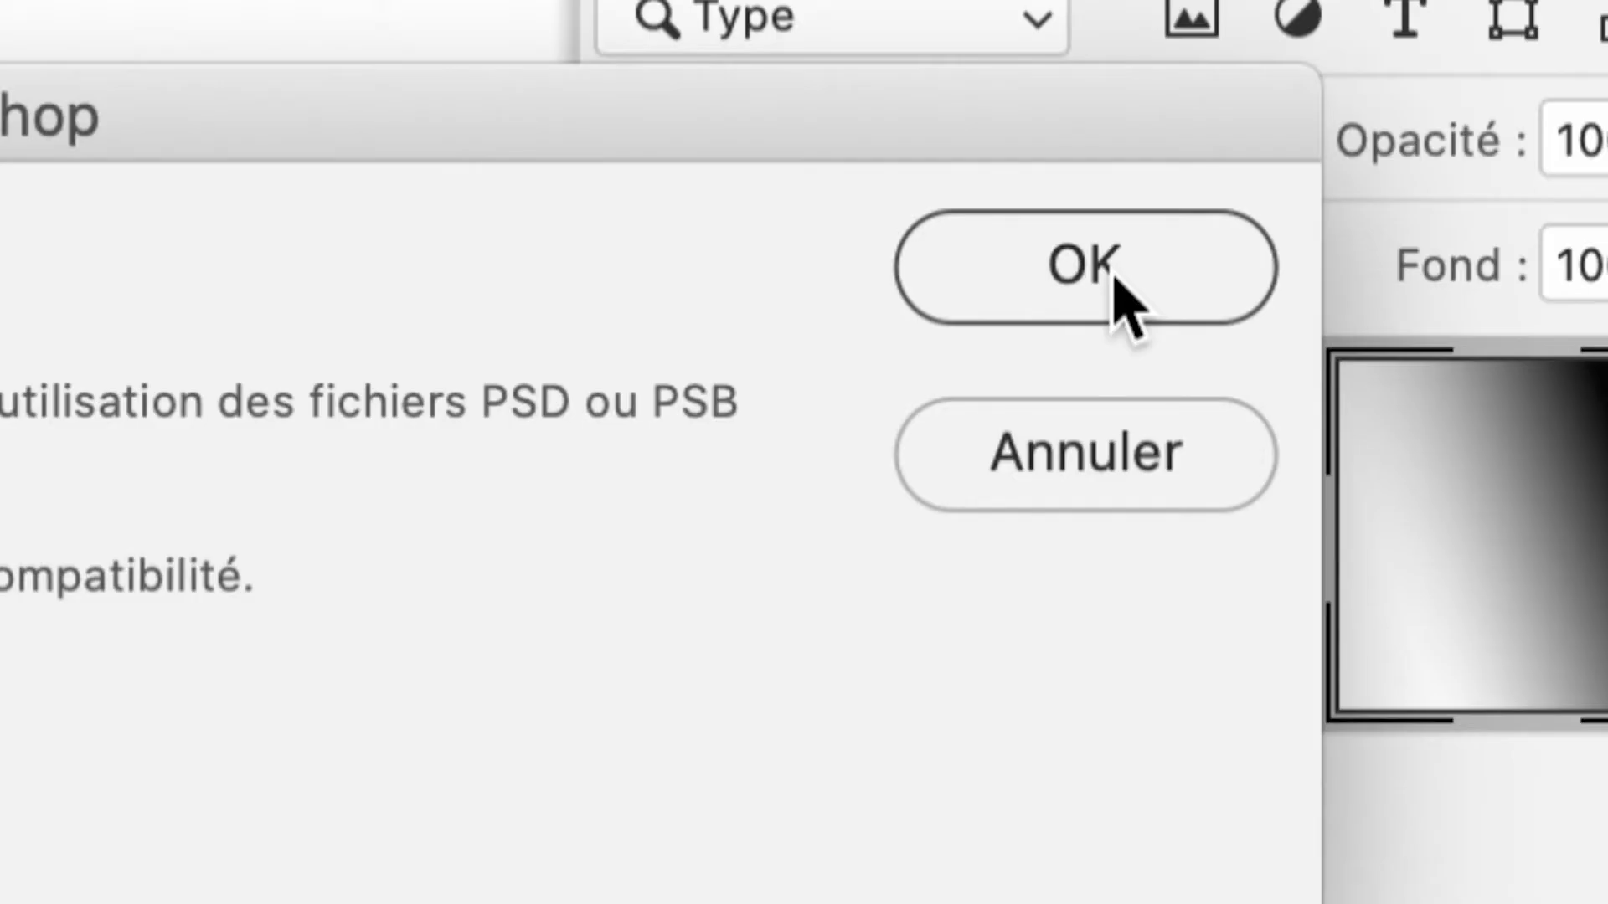
click(1115, 279)
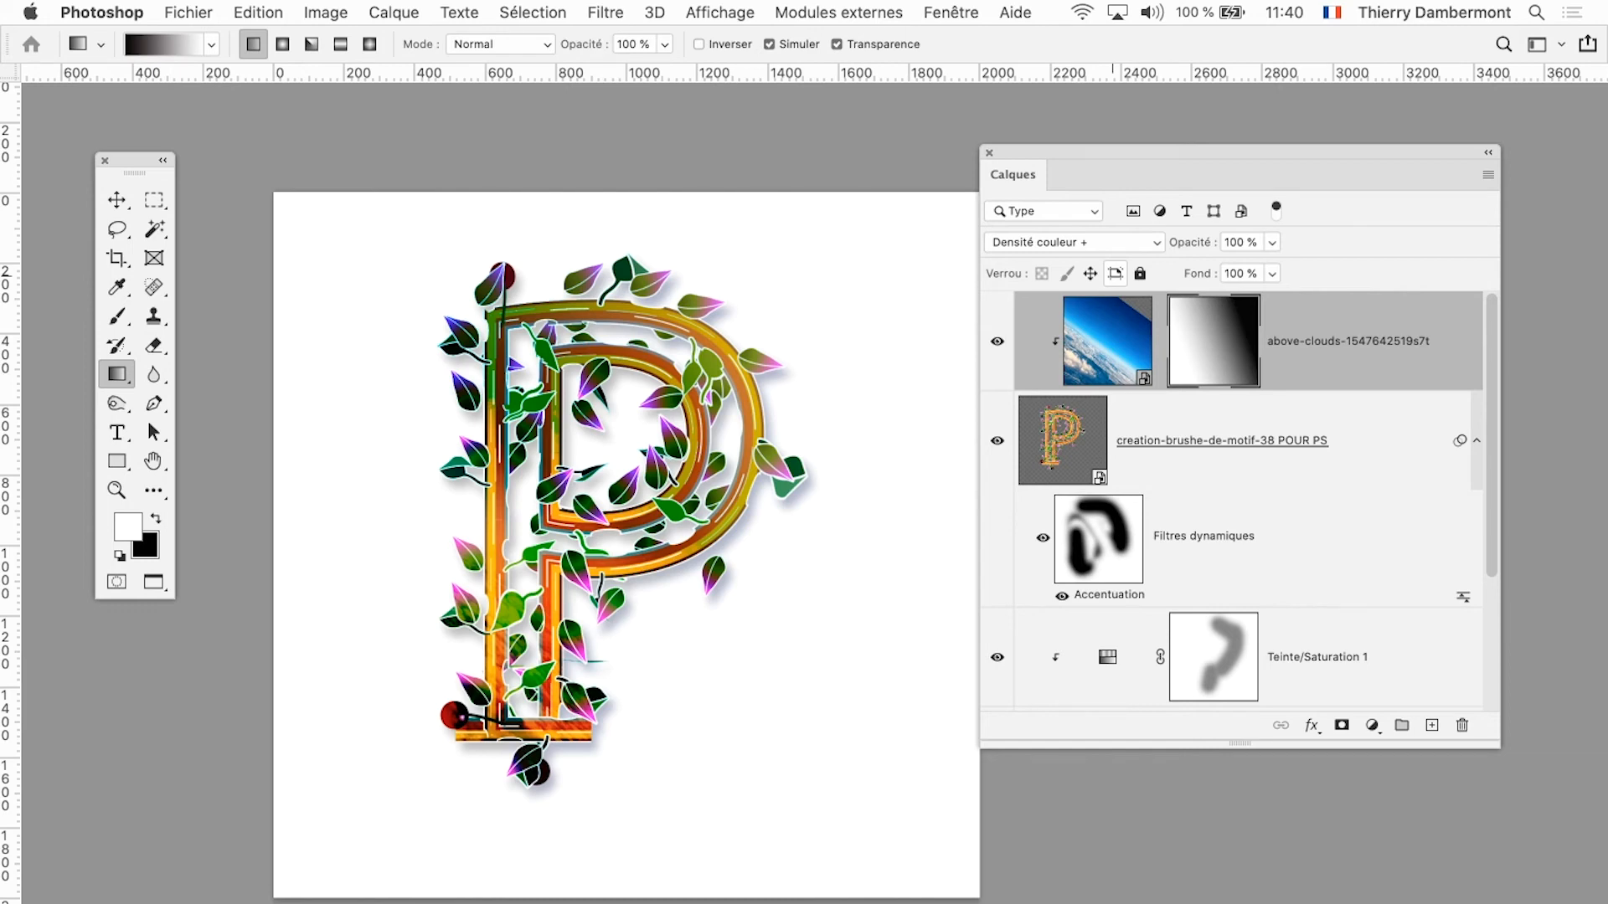
Step: Show the complete layer stack and select the decorated letter P's smart object layer
key(super+plus)
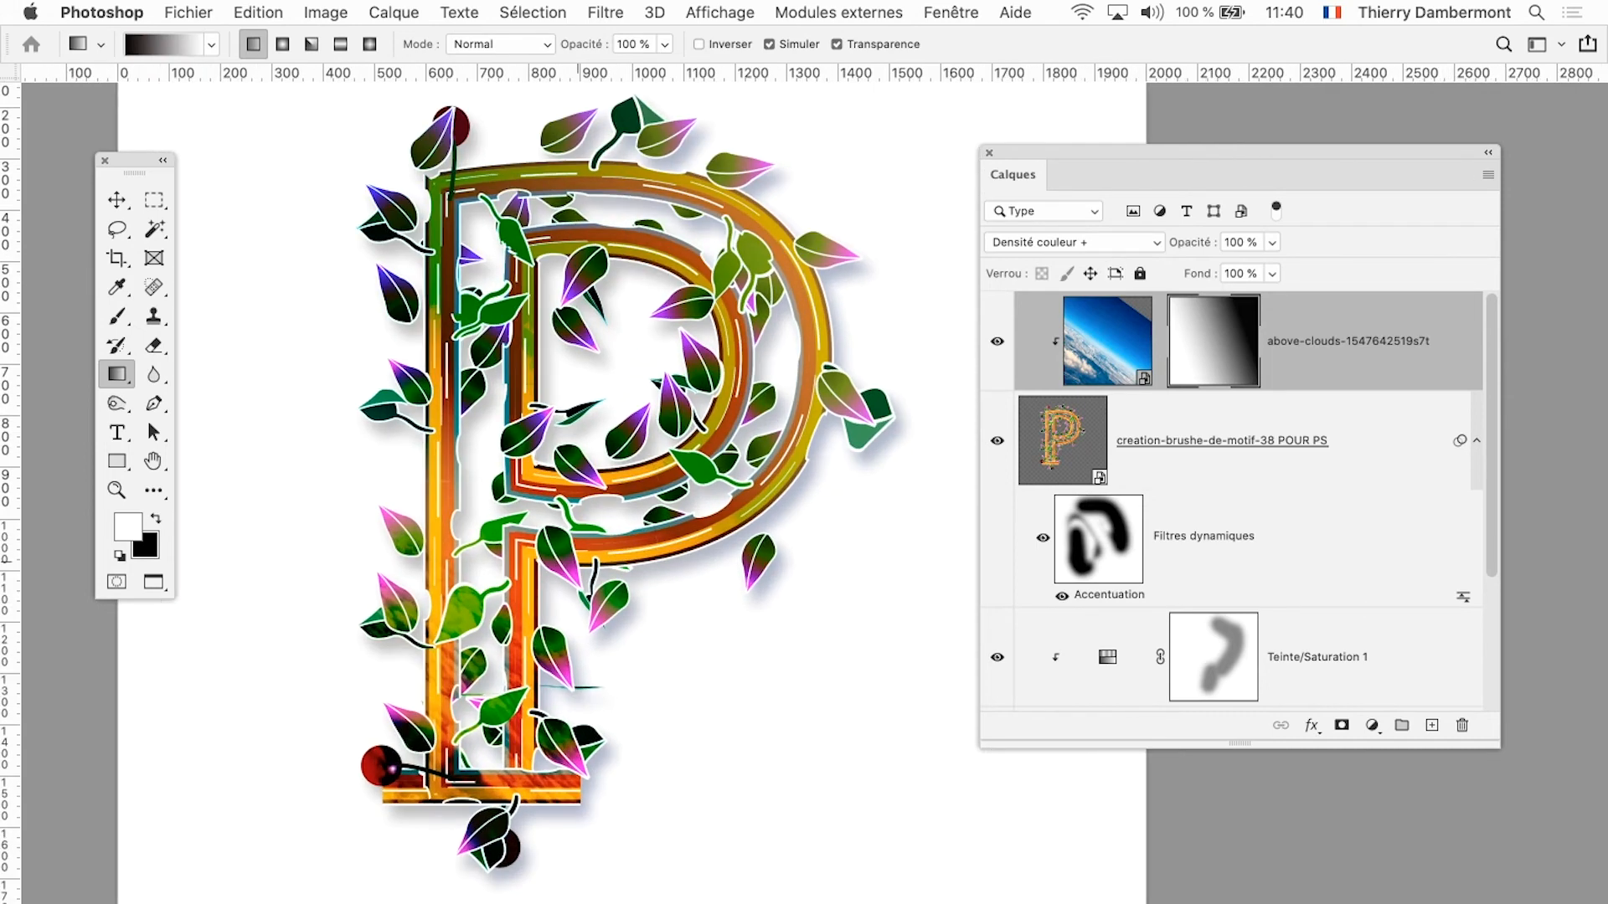
scroll(586, 486, down, 5)
scroll(586, 486, left, 1)
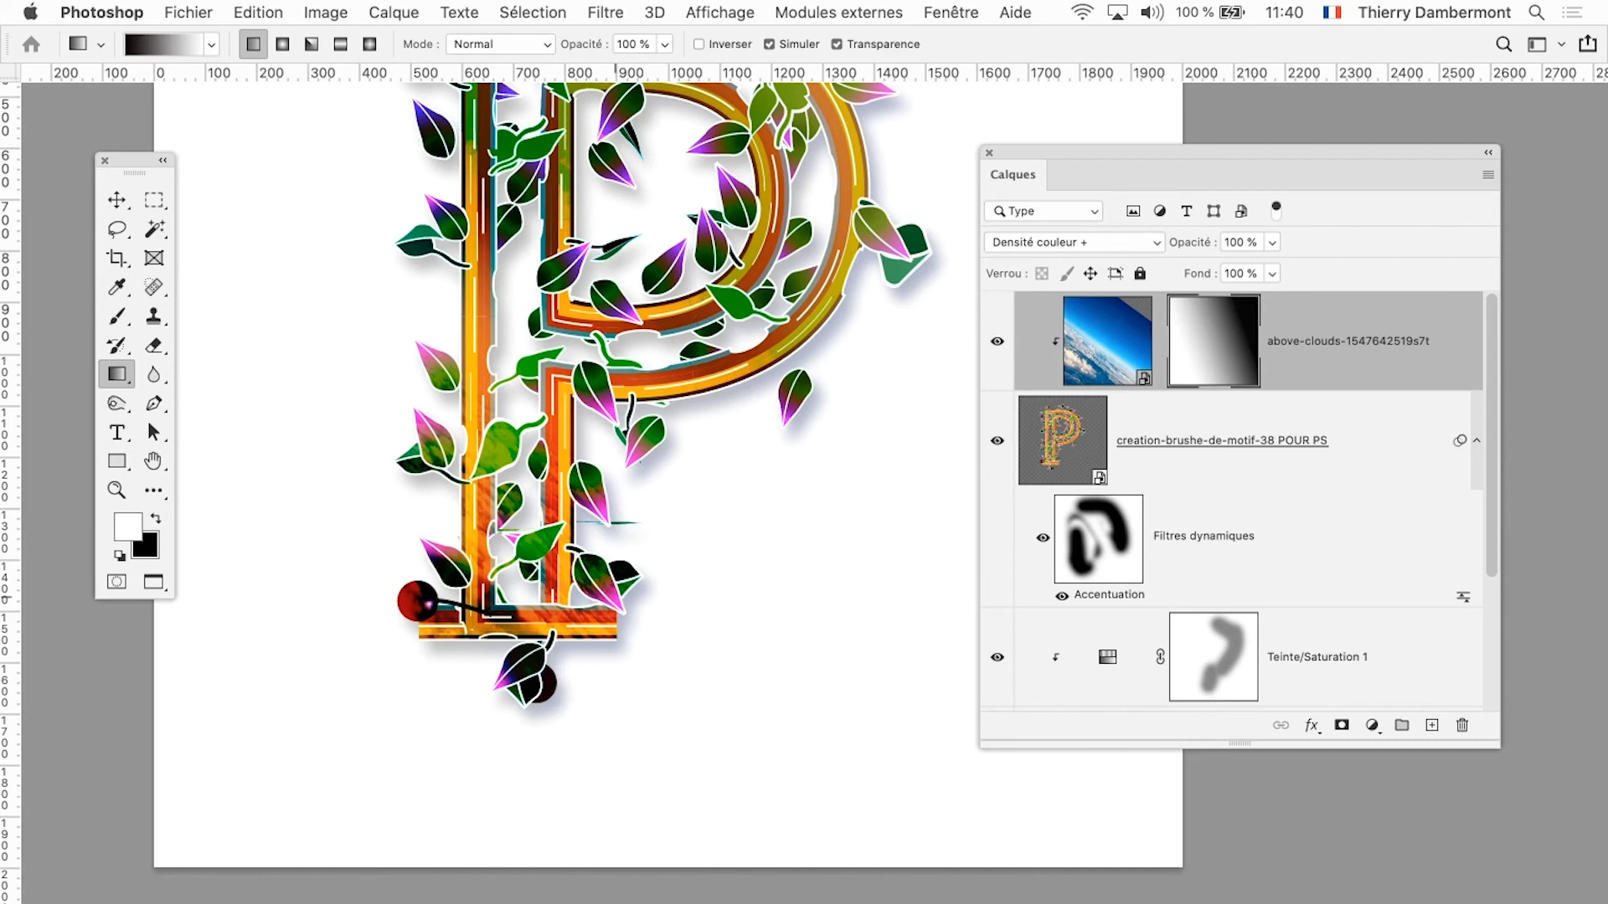
drag(1143, 154, 1136, 49)
drag(1490, 643, 1481, 887)
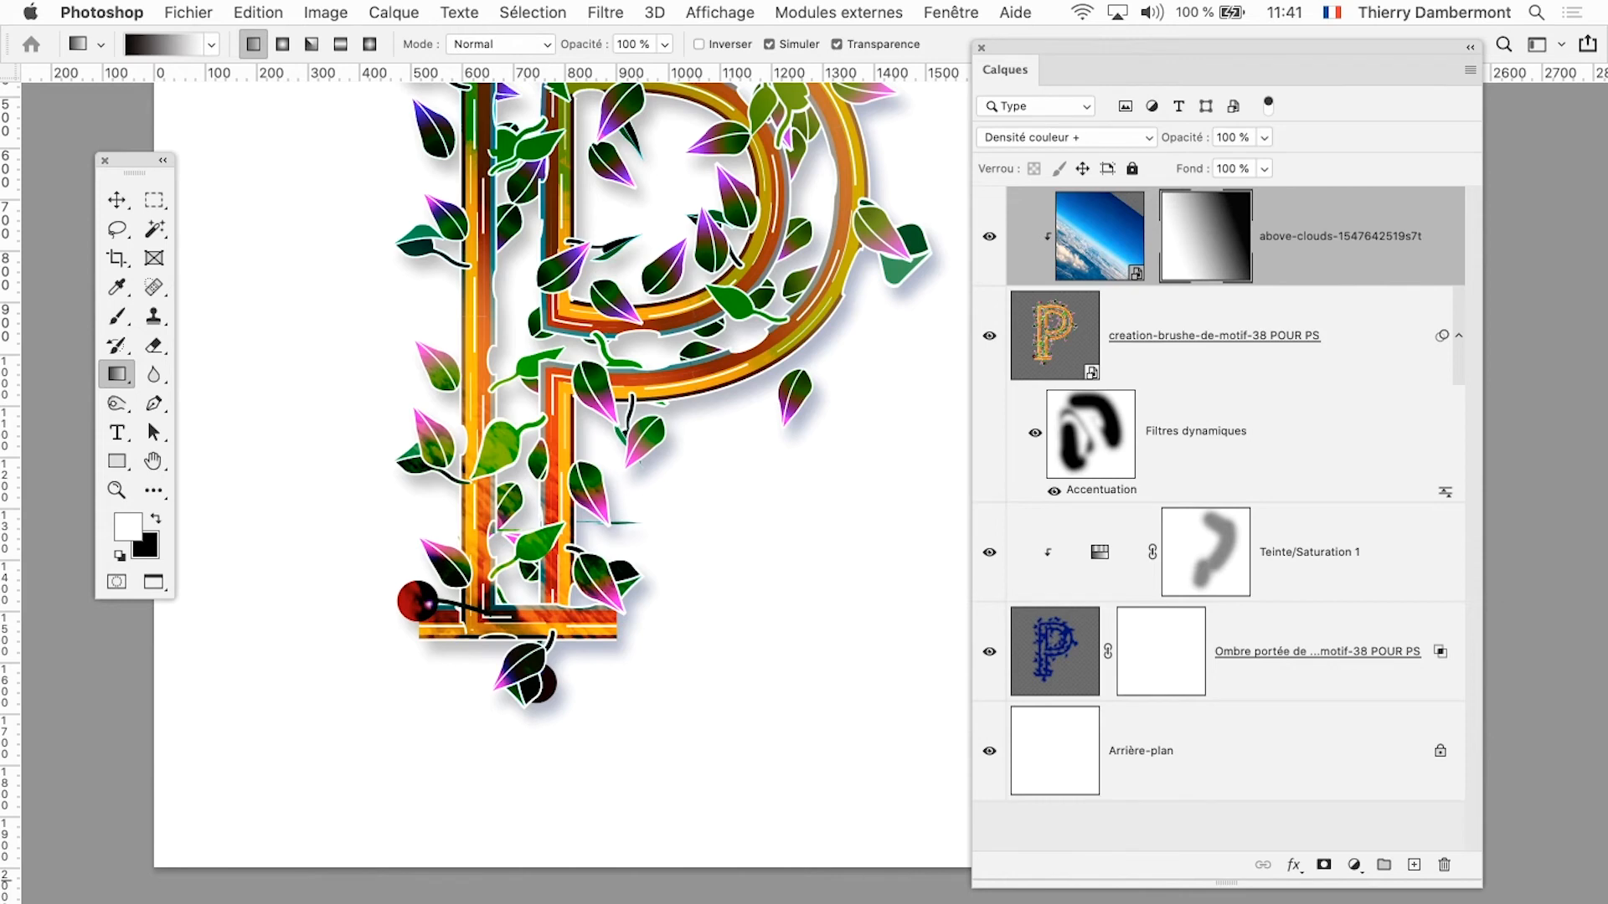
click(1197, 345)
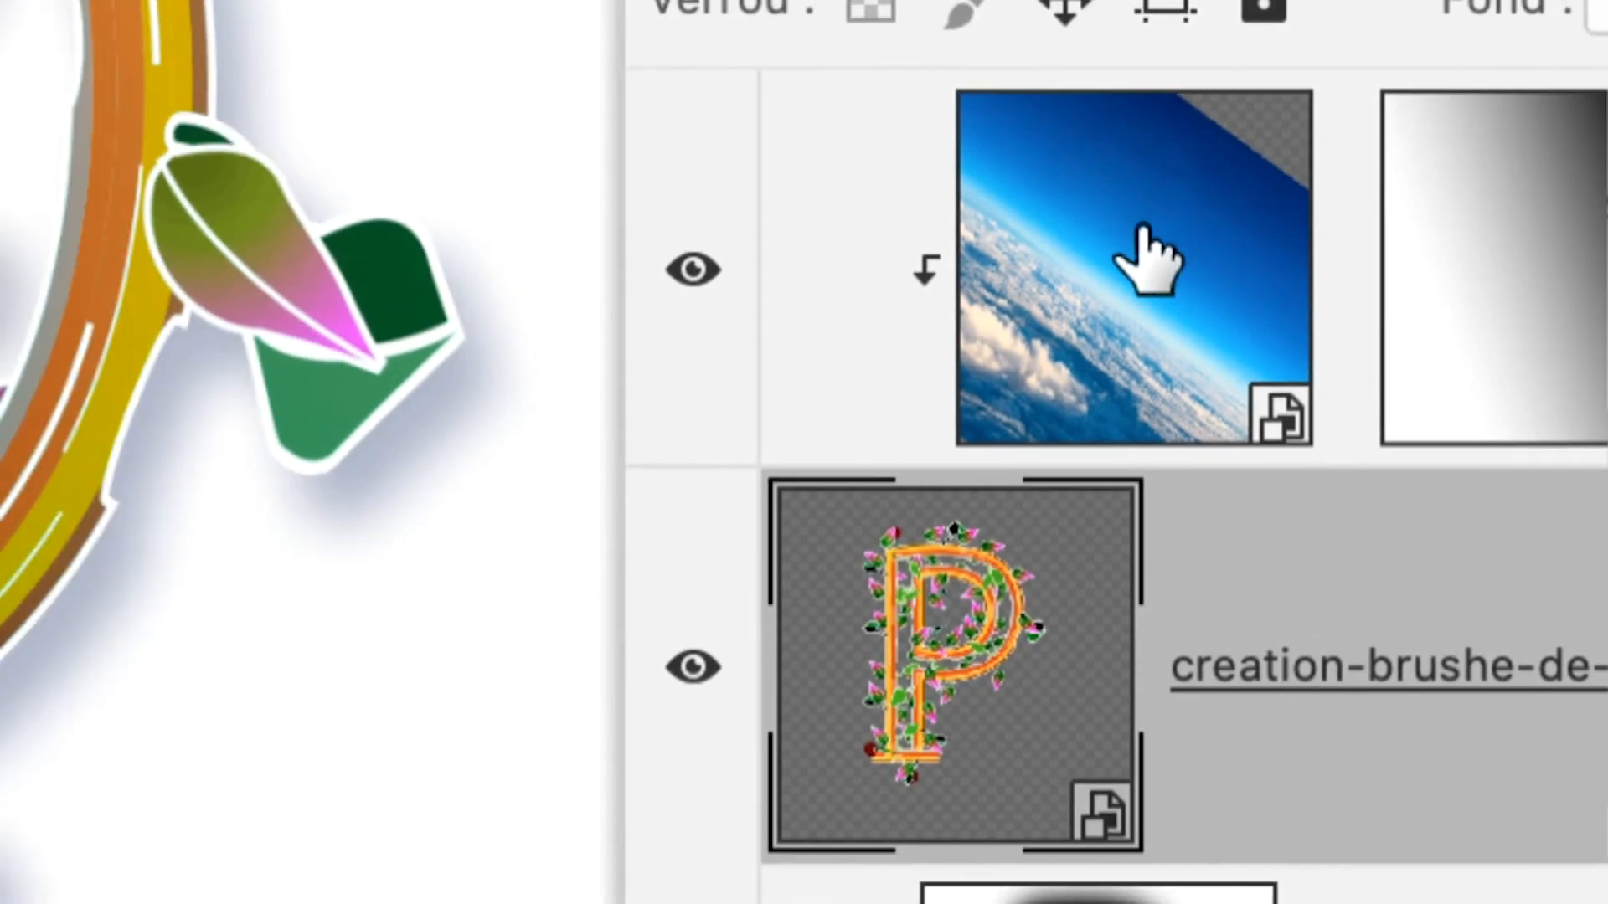
Step: Select the clouds layer, switching between its image thumbnail and its gradient mask
click(516, 206)
click(1212, 243)
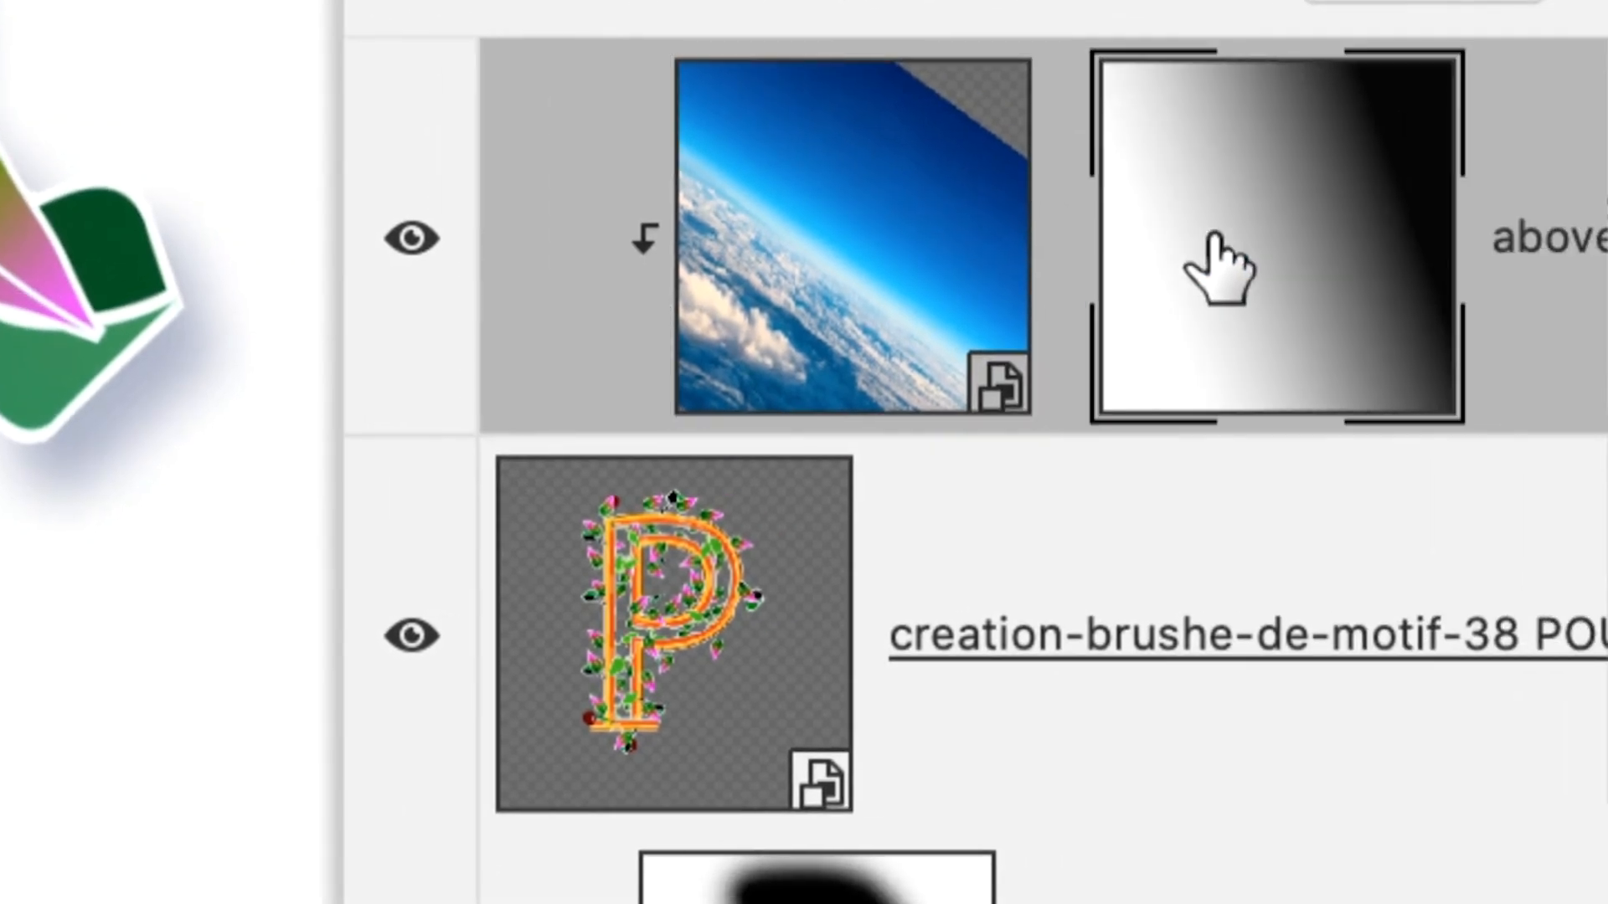
click(875, 209)
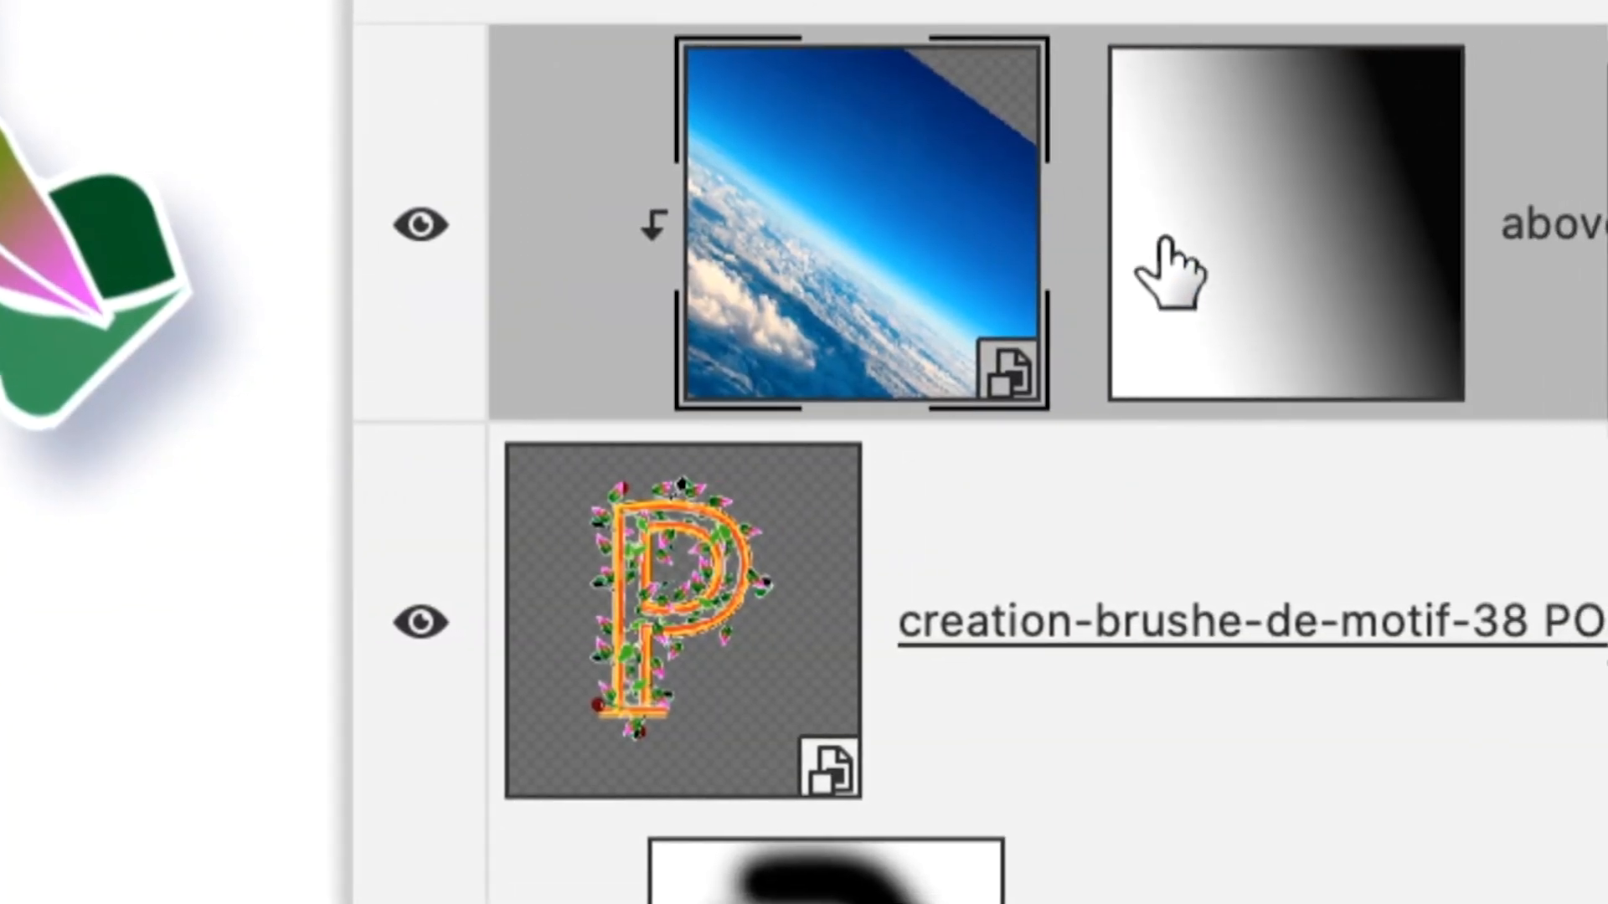
click(1453, 280)
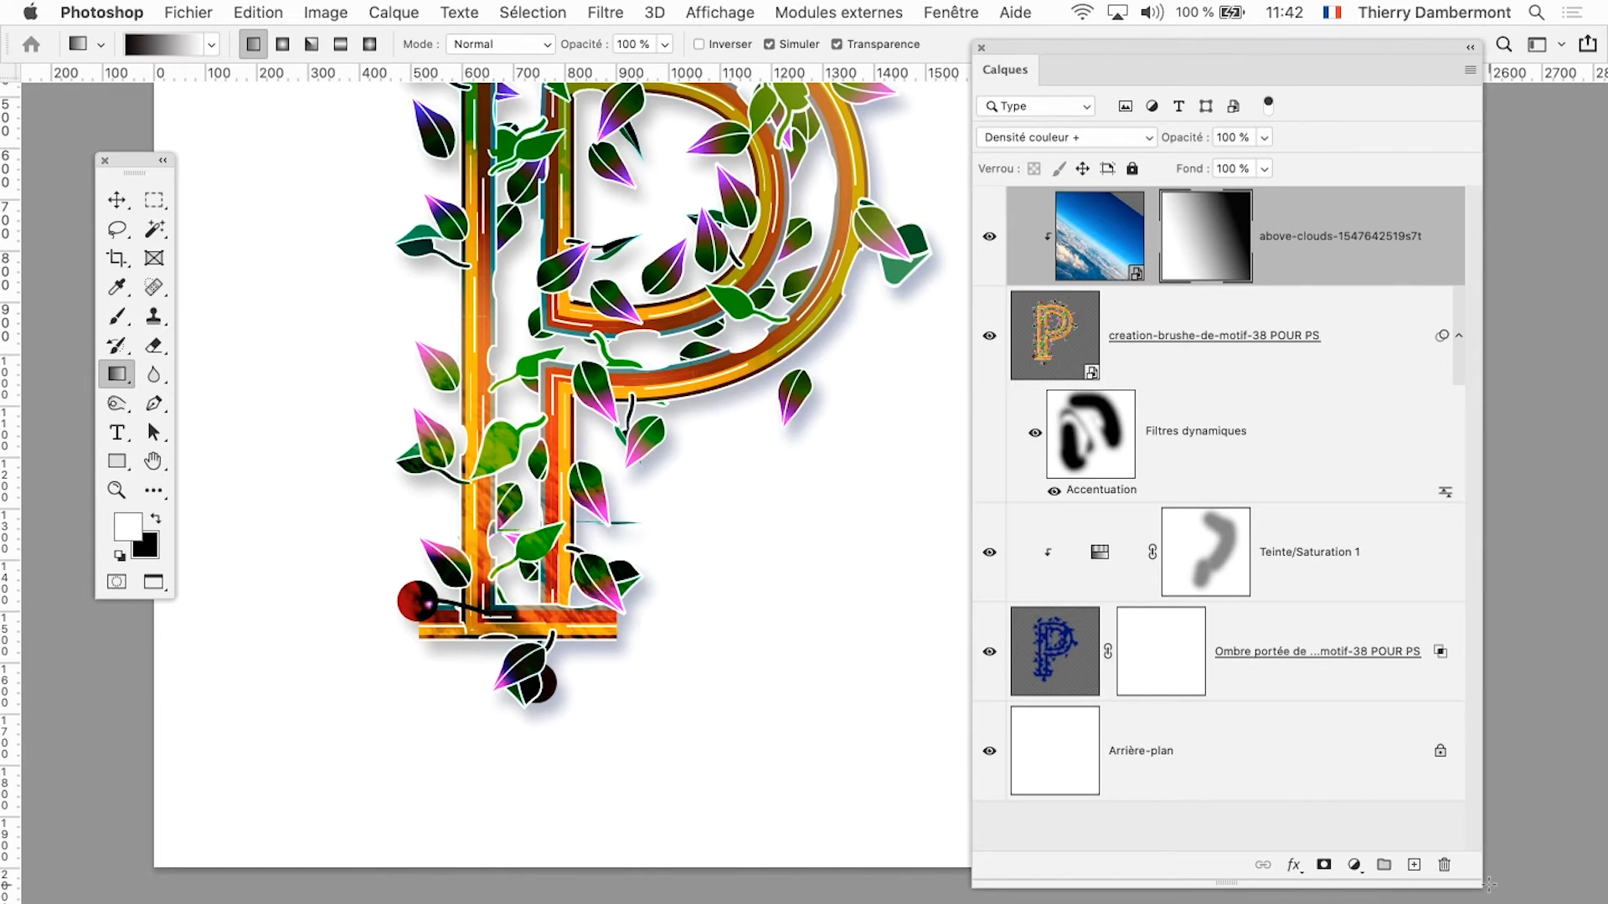
Step: Create a layer group above the clouds layer and move the clouds layer with its mask into it
drag(1476, 883, 1467, 451)
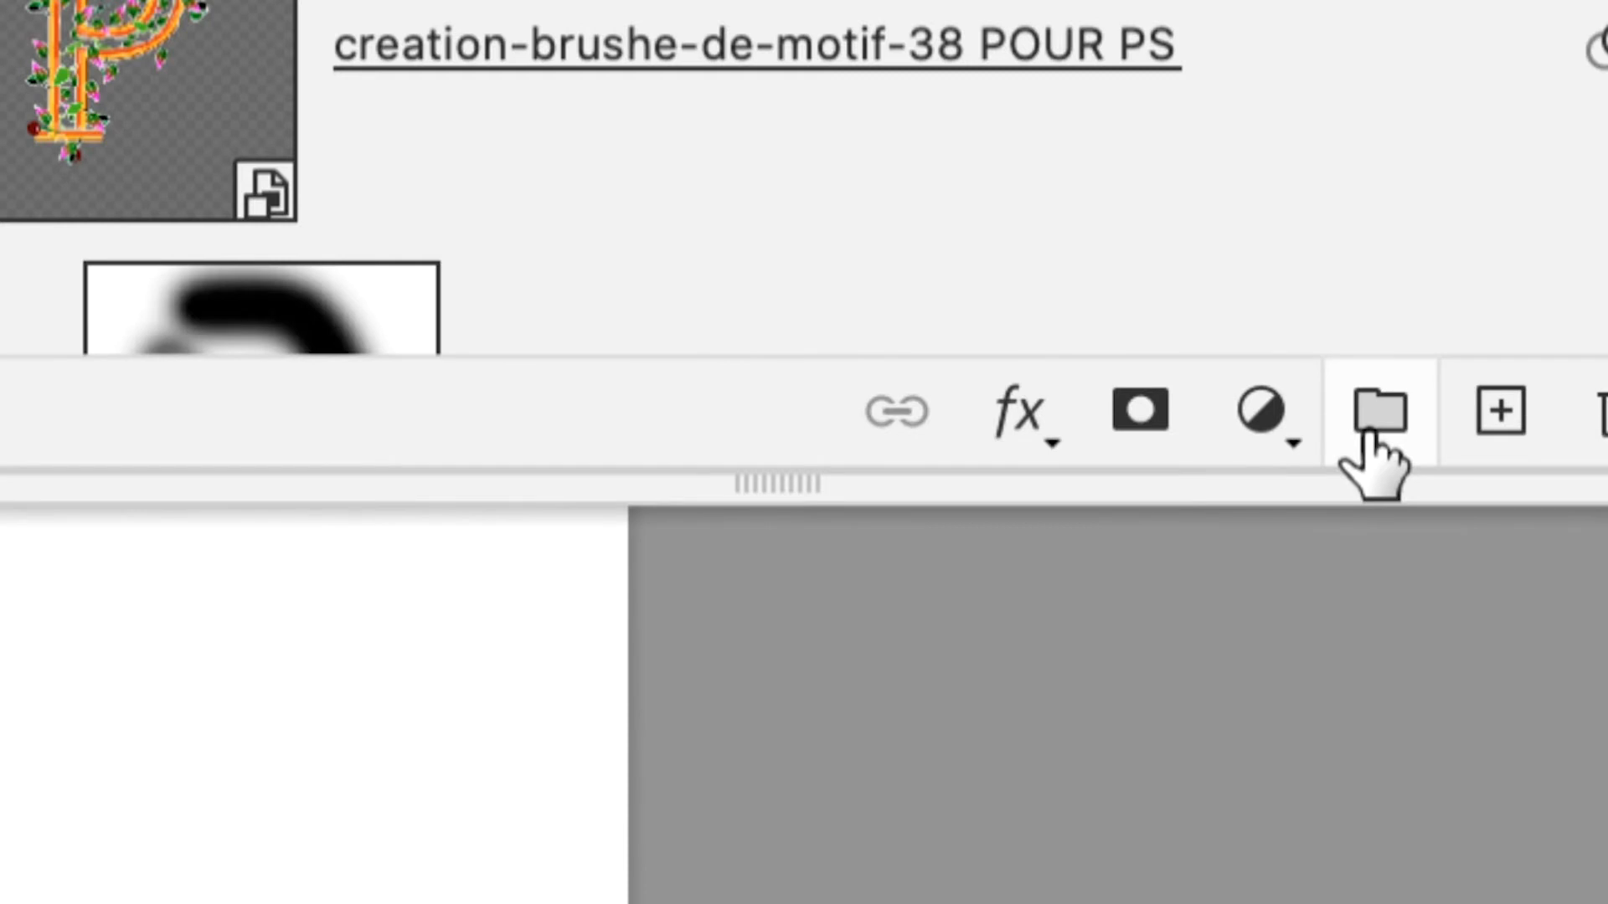
click(1370, 422)
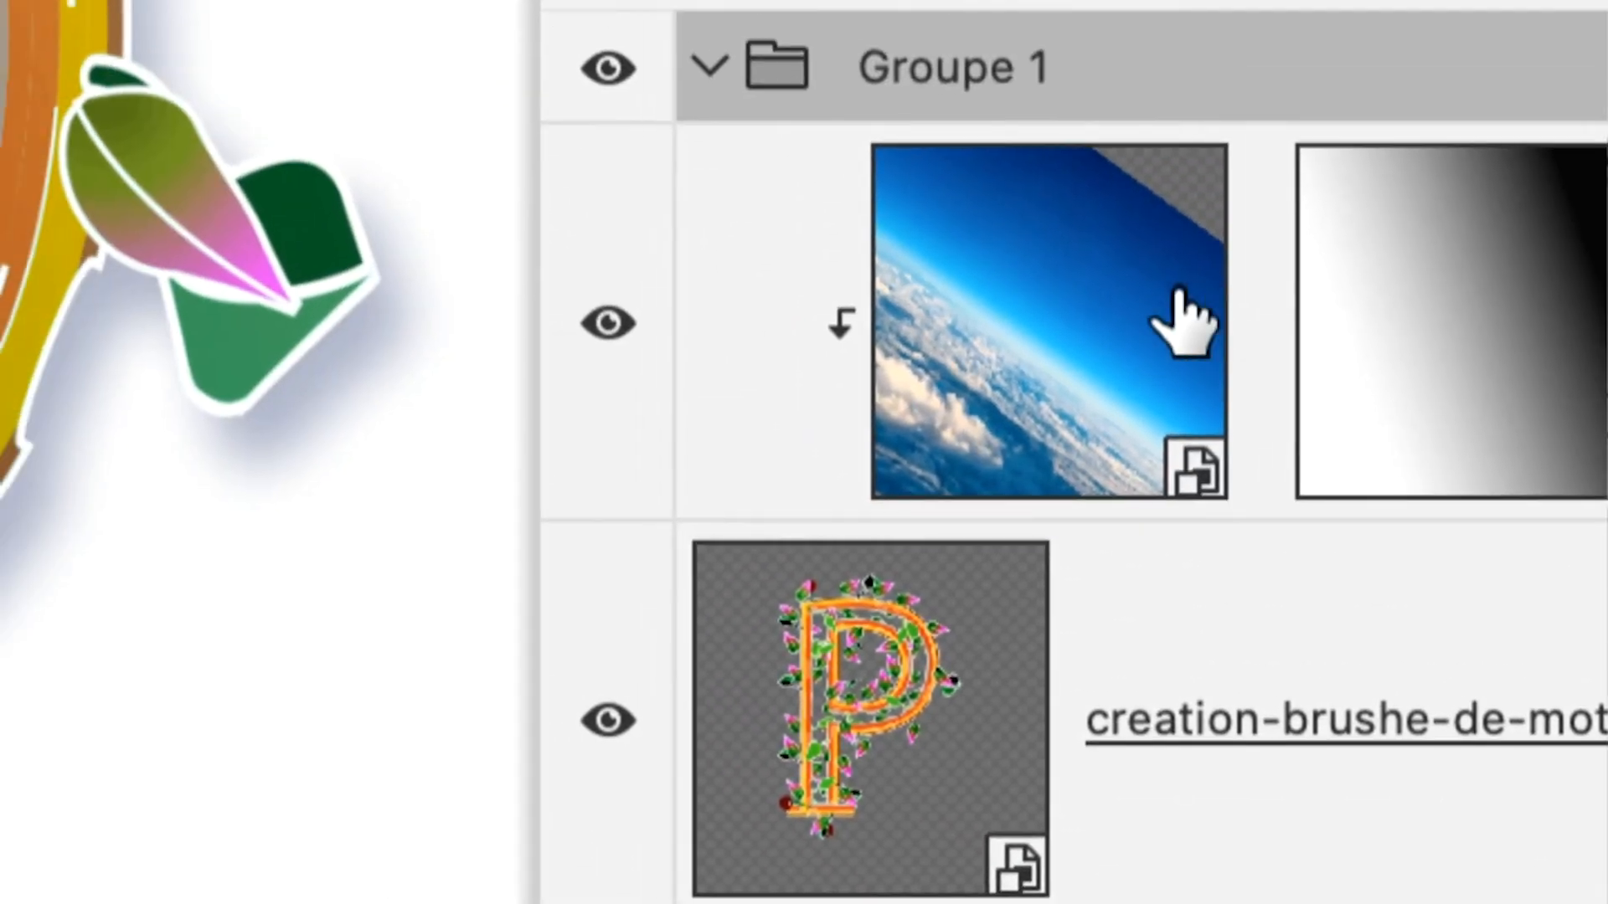
click(712, 67)
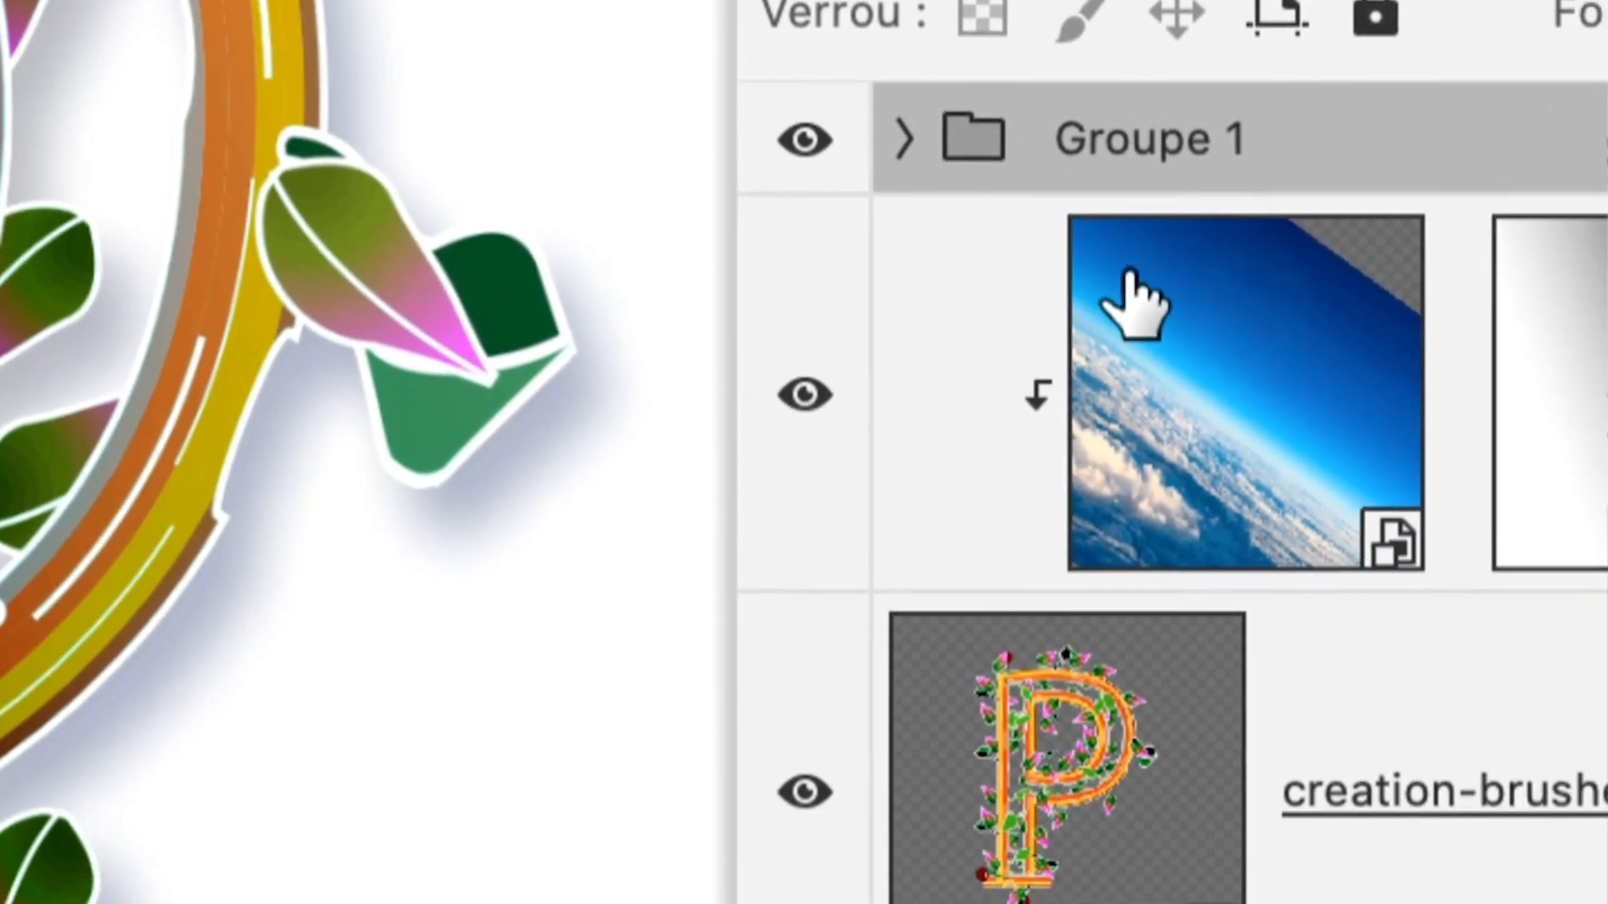
drag(1130, 272, 1123, 139)
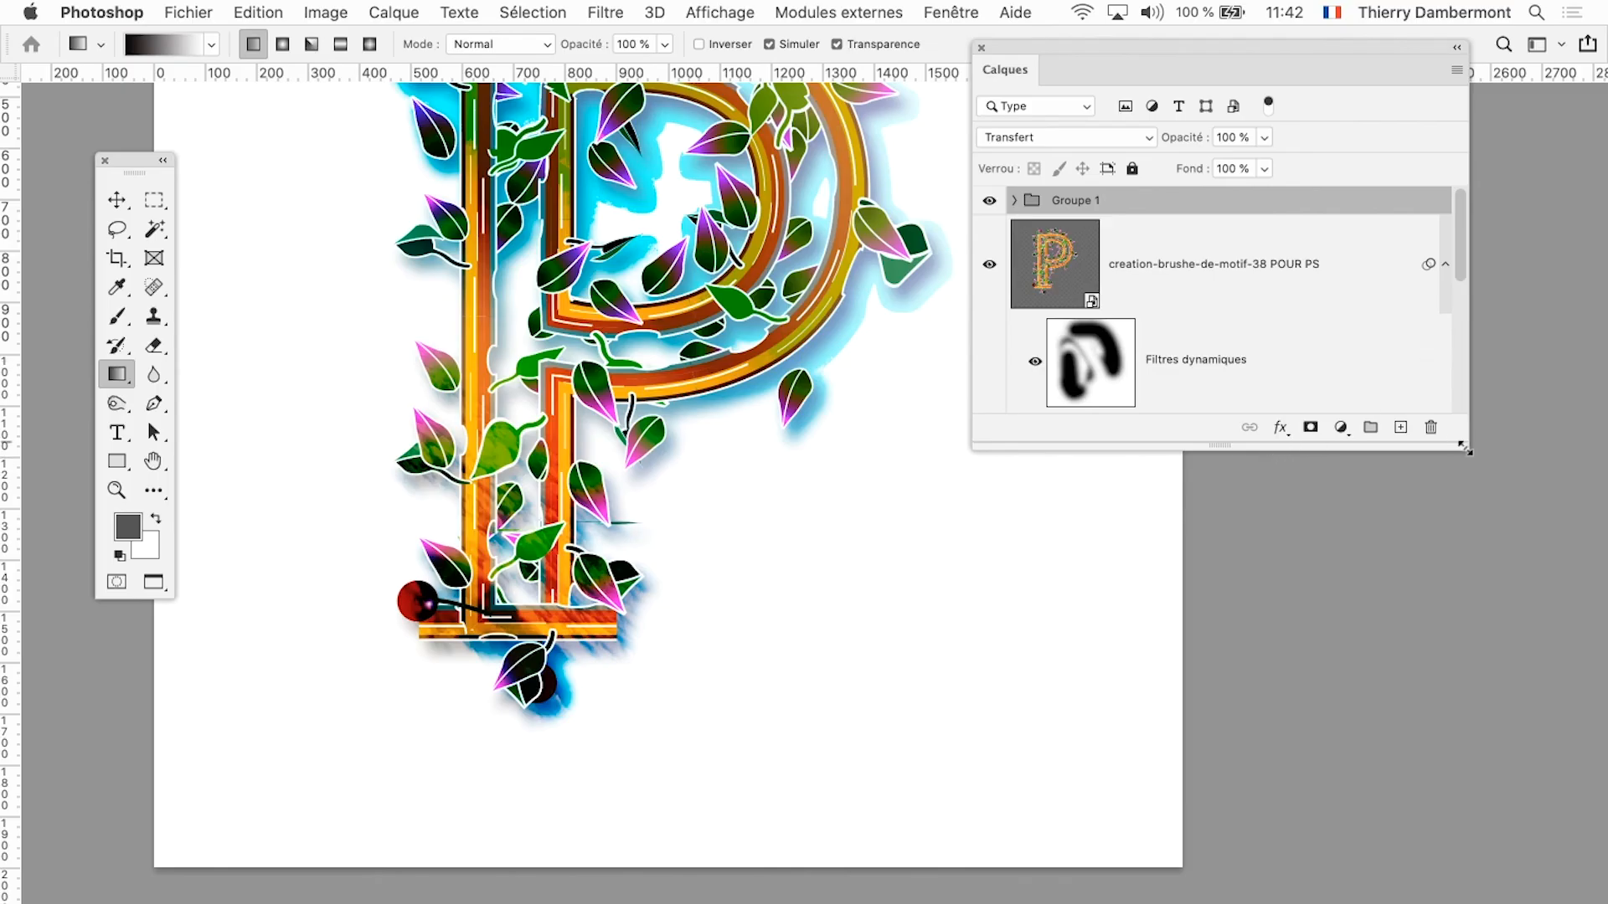
drag(1465, 448, 1461, 711)
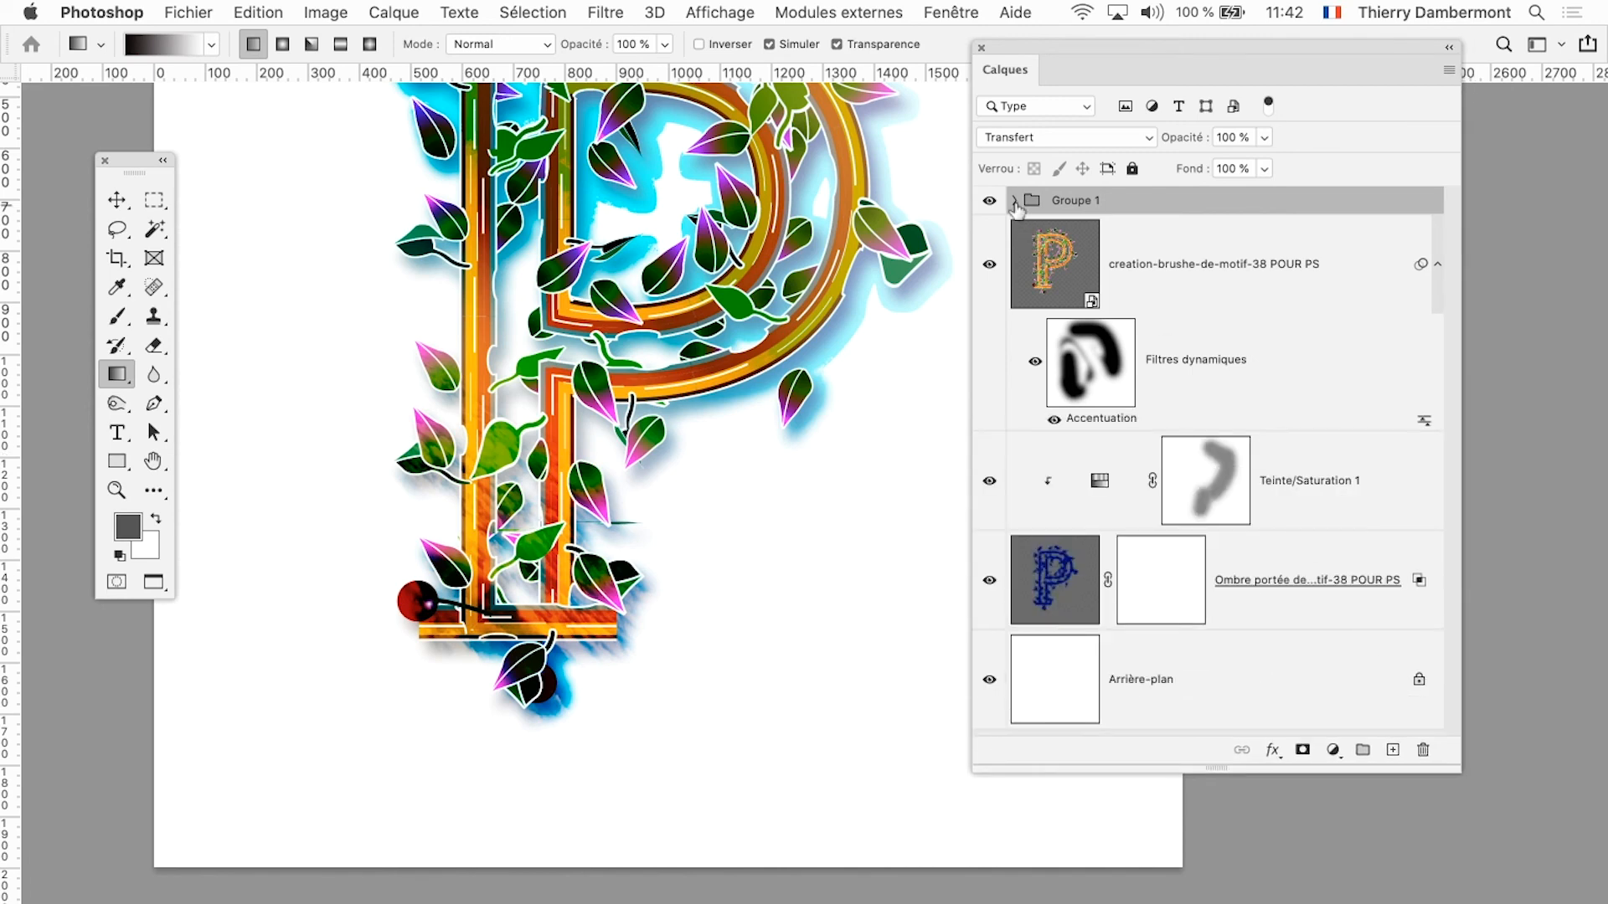
Step: Preview Normal blending on the group holding the clouds layer, and set the group back to Transfert
click(1011, 138)
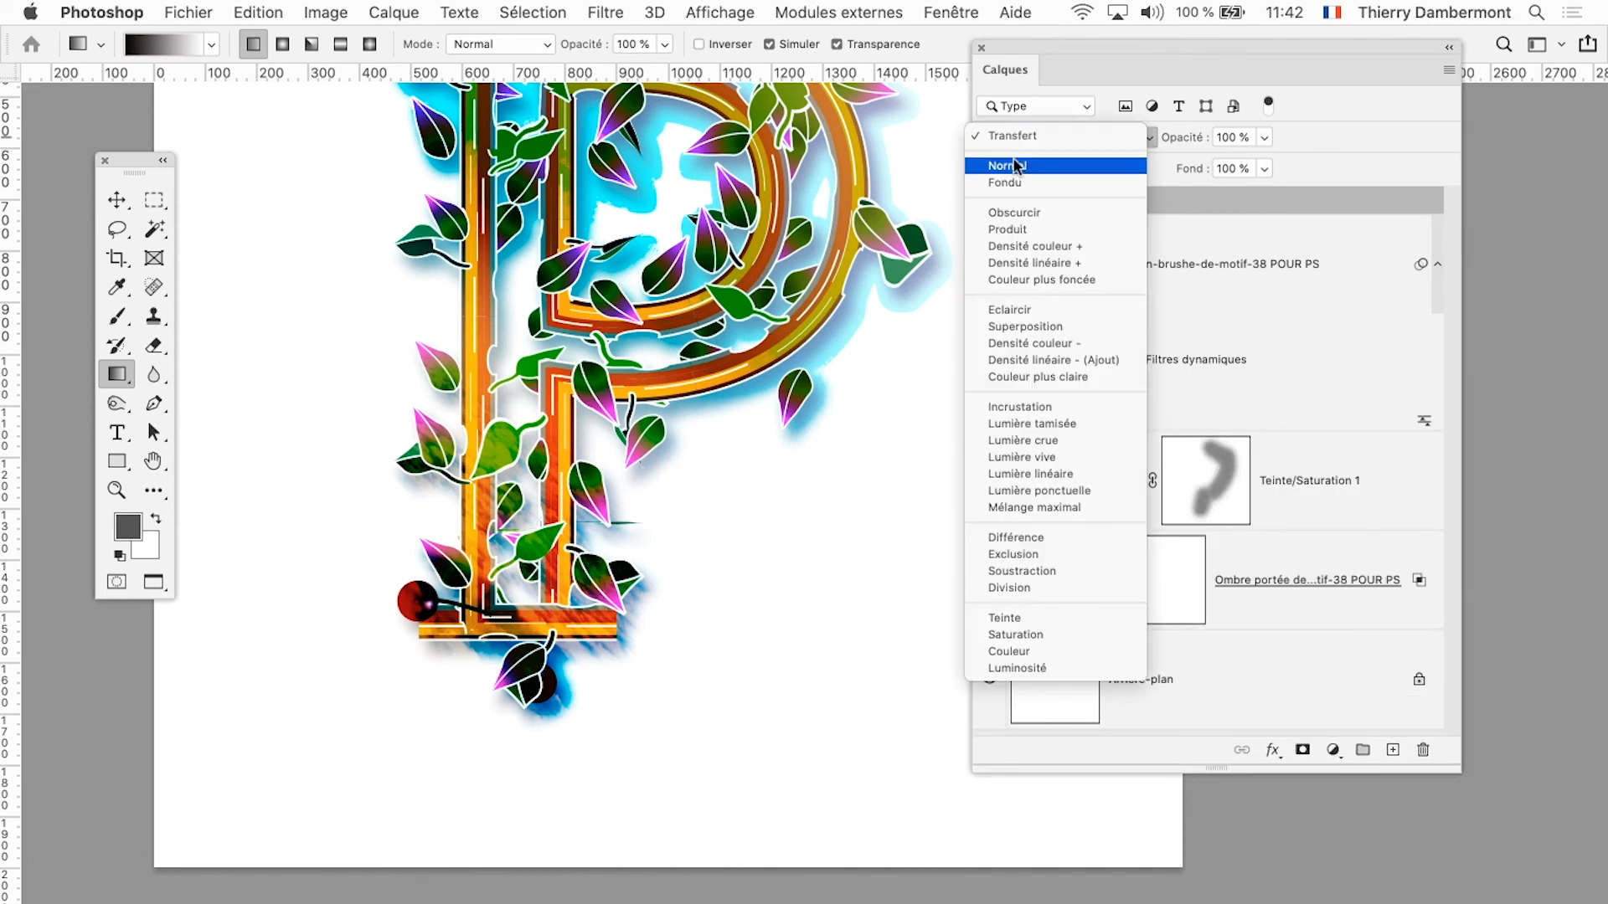
click(1017, 152)
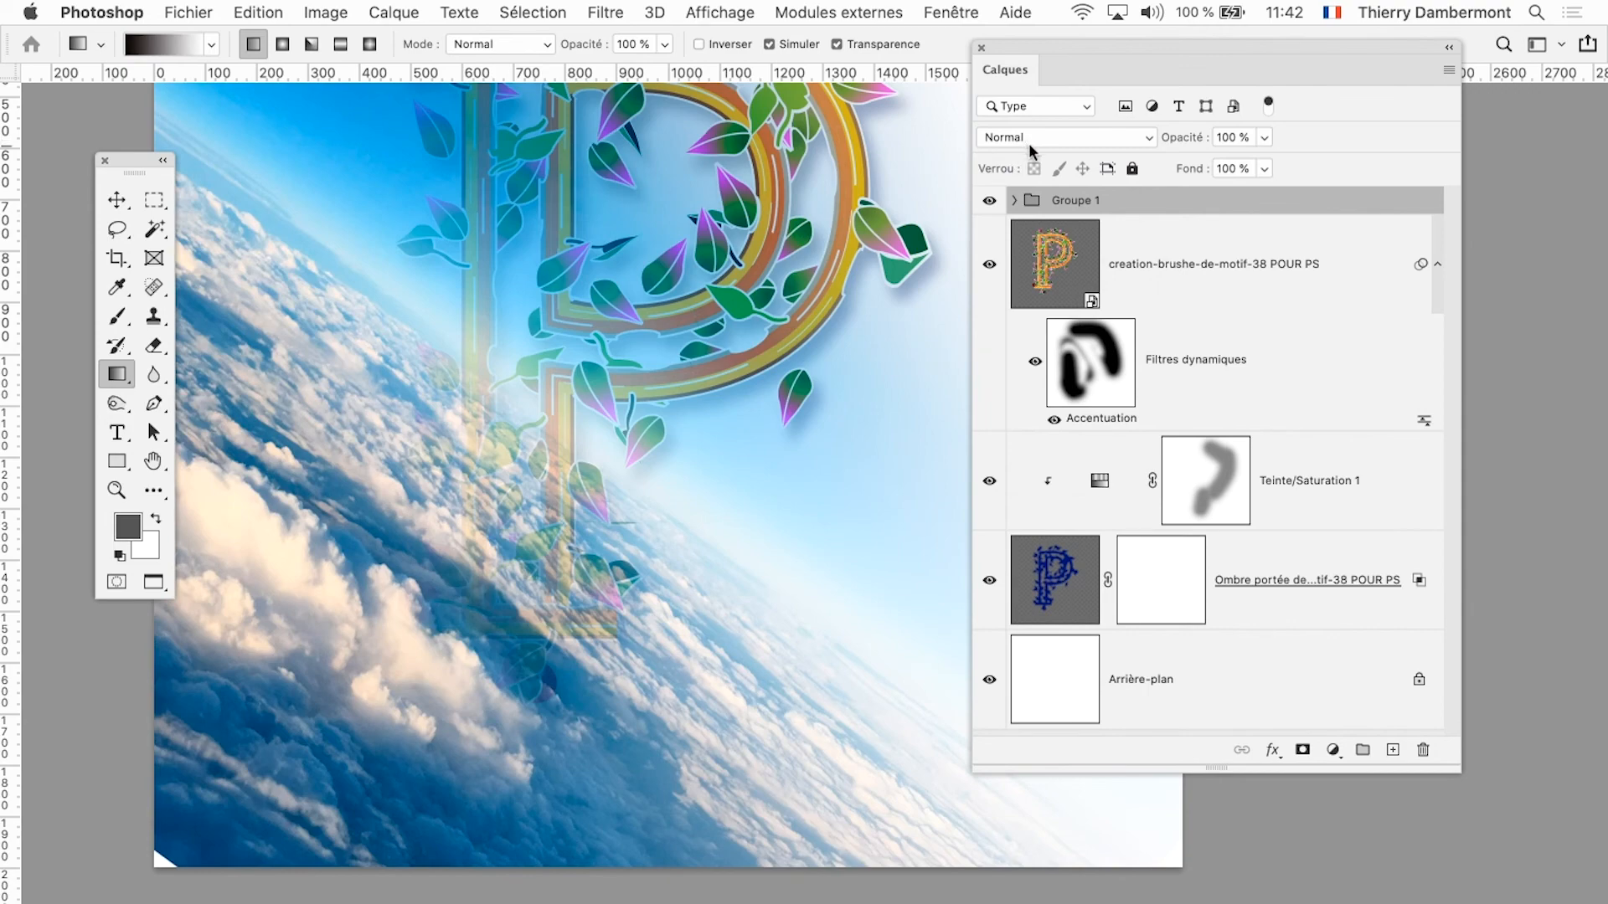
click(1015, 201)
click(1024, 144)
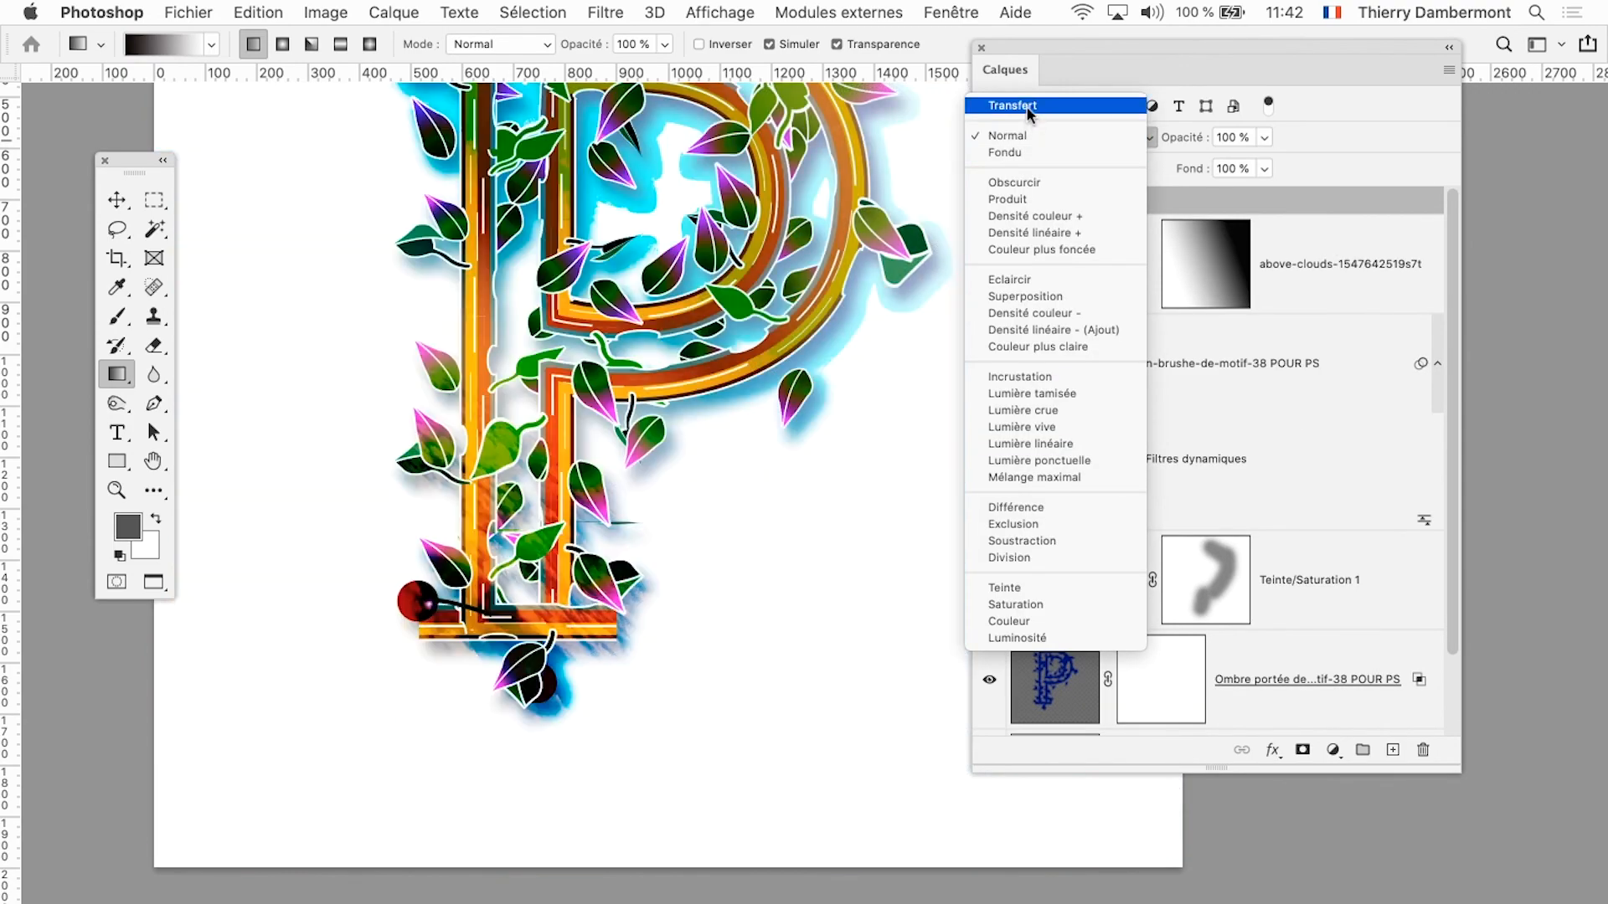
click(1024, 105)
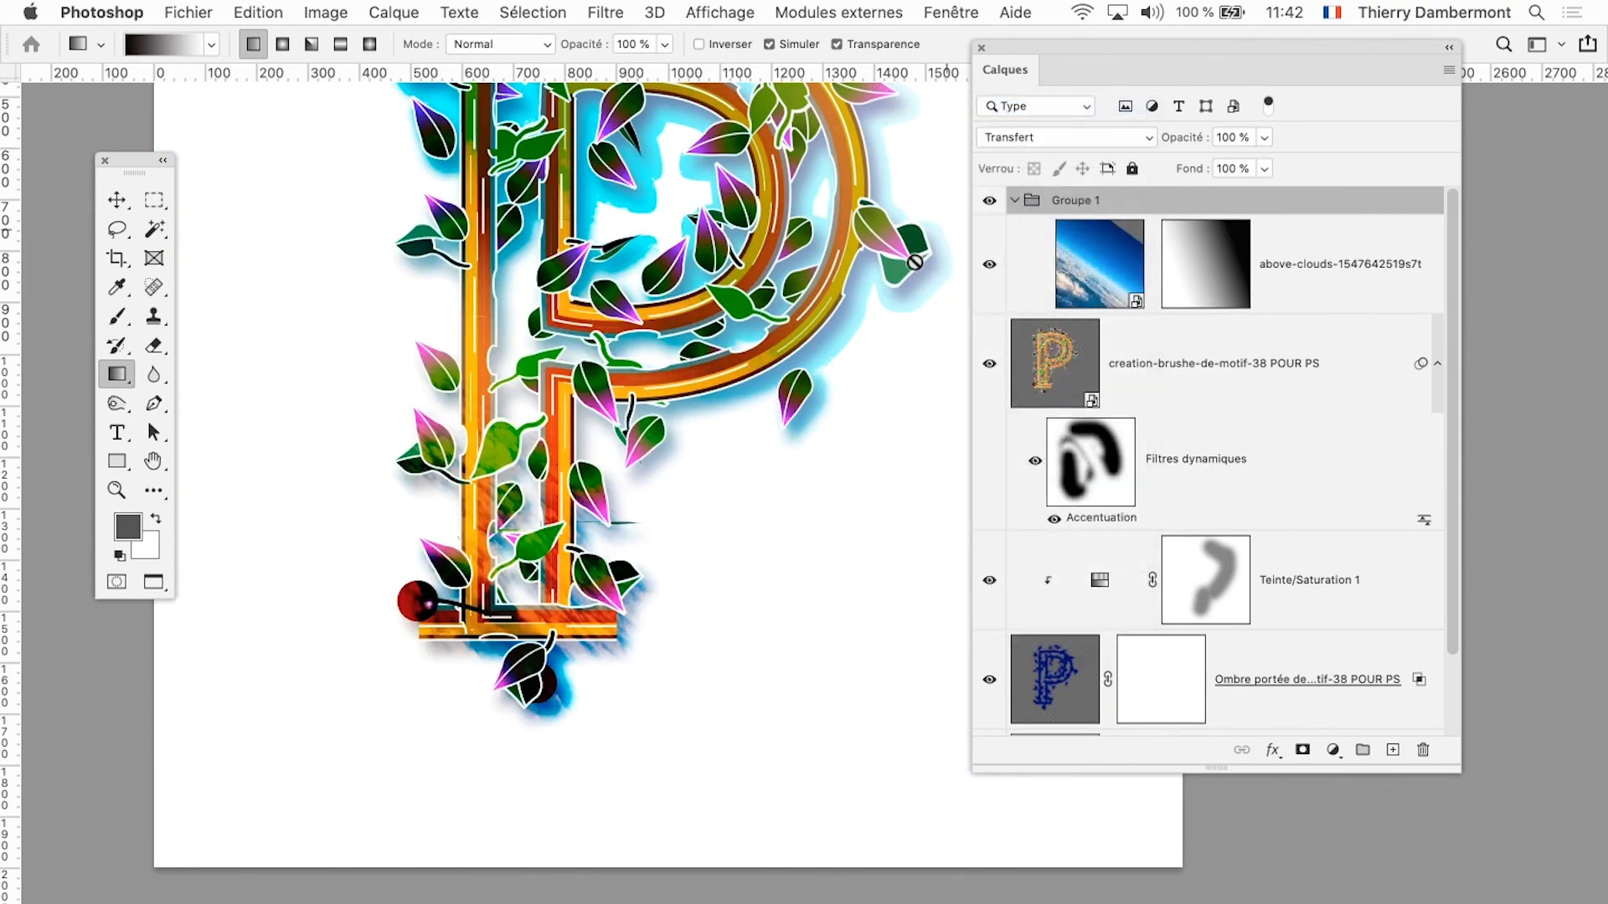
Step: Hide and re-show the clouds layer inside the group to compare its effect on the letter P
scroll(872, 323, up, 4)
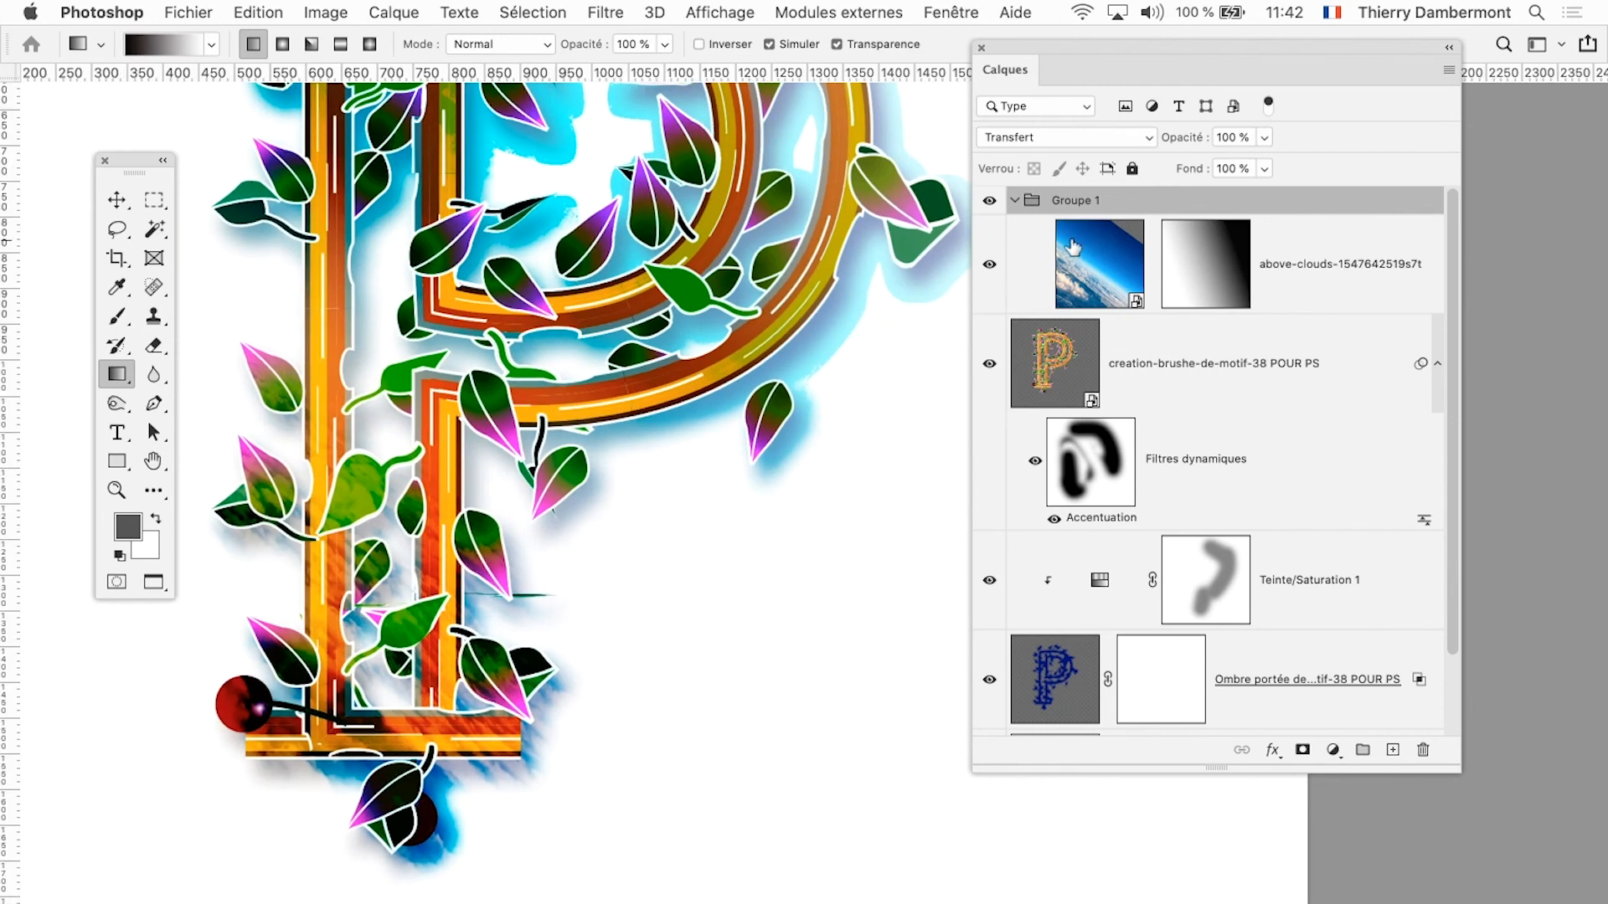
click(992, 267)
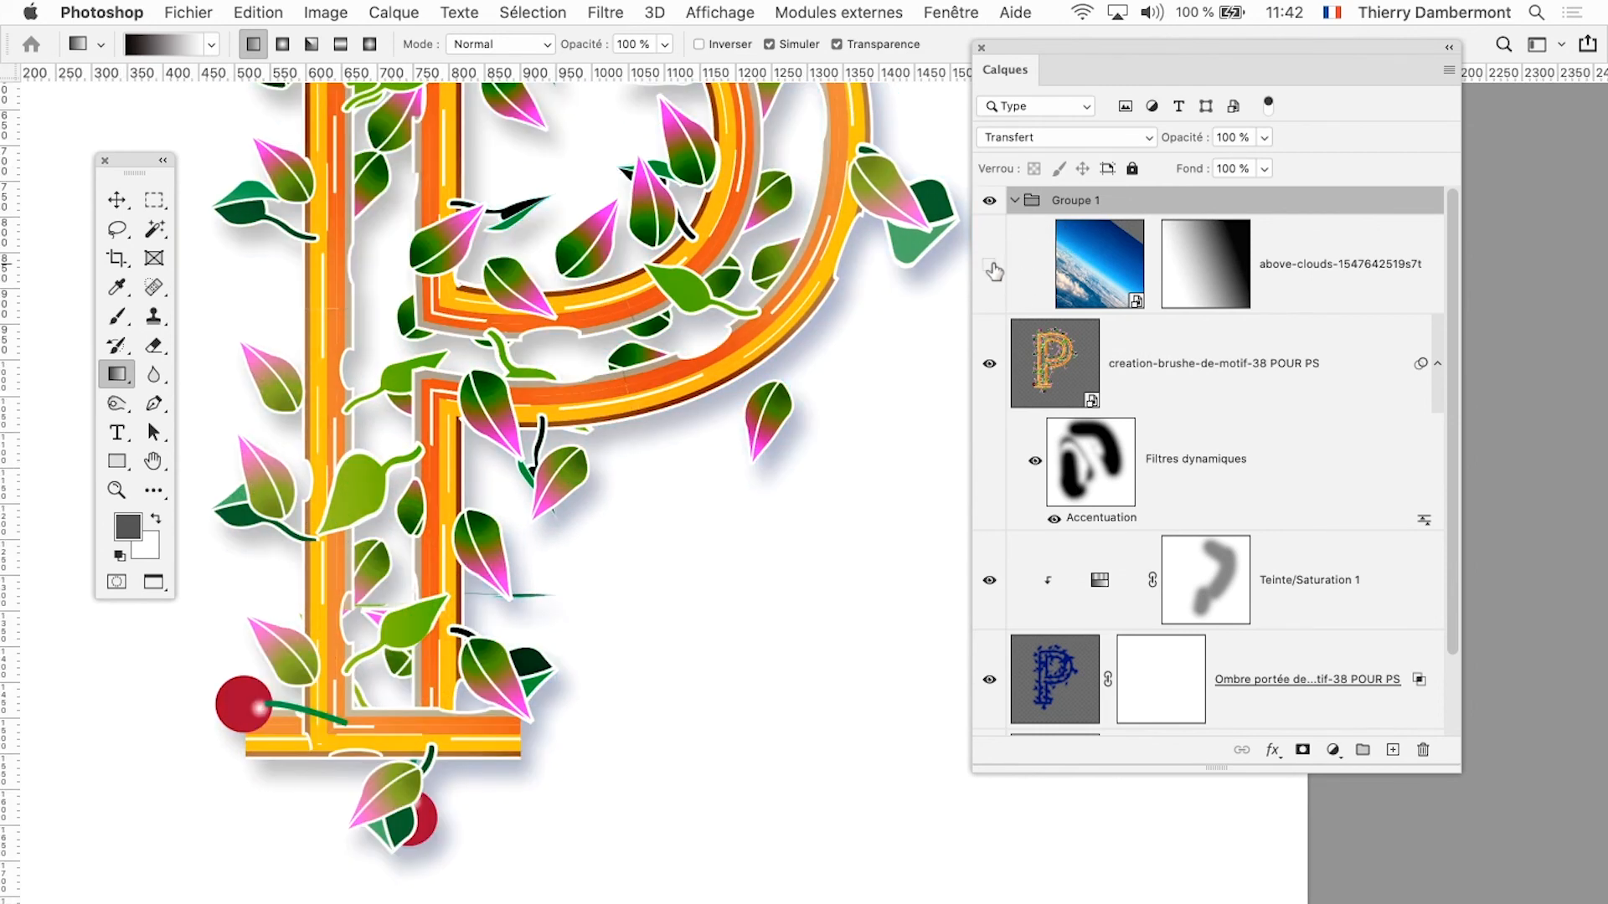
click(991, 267)
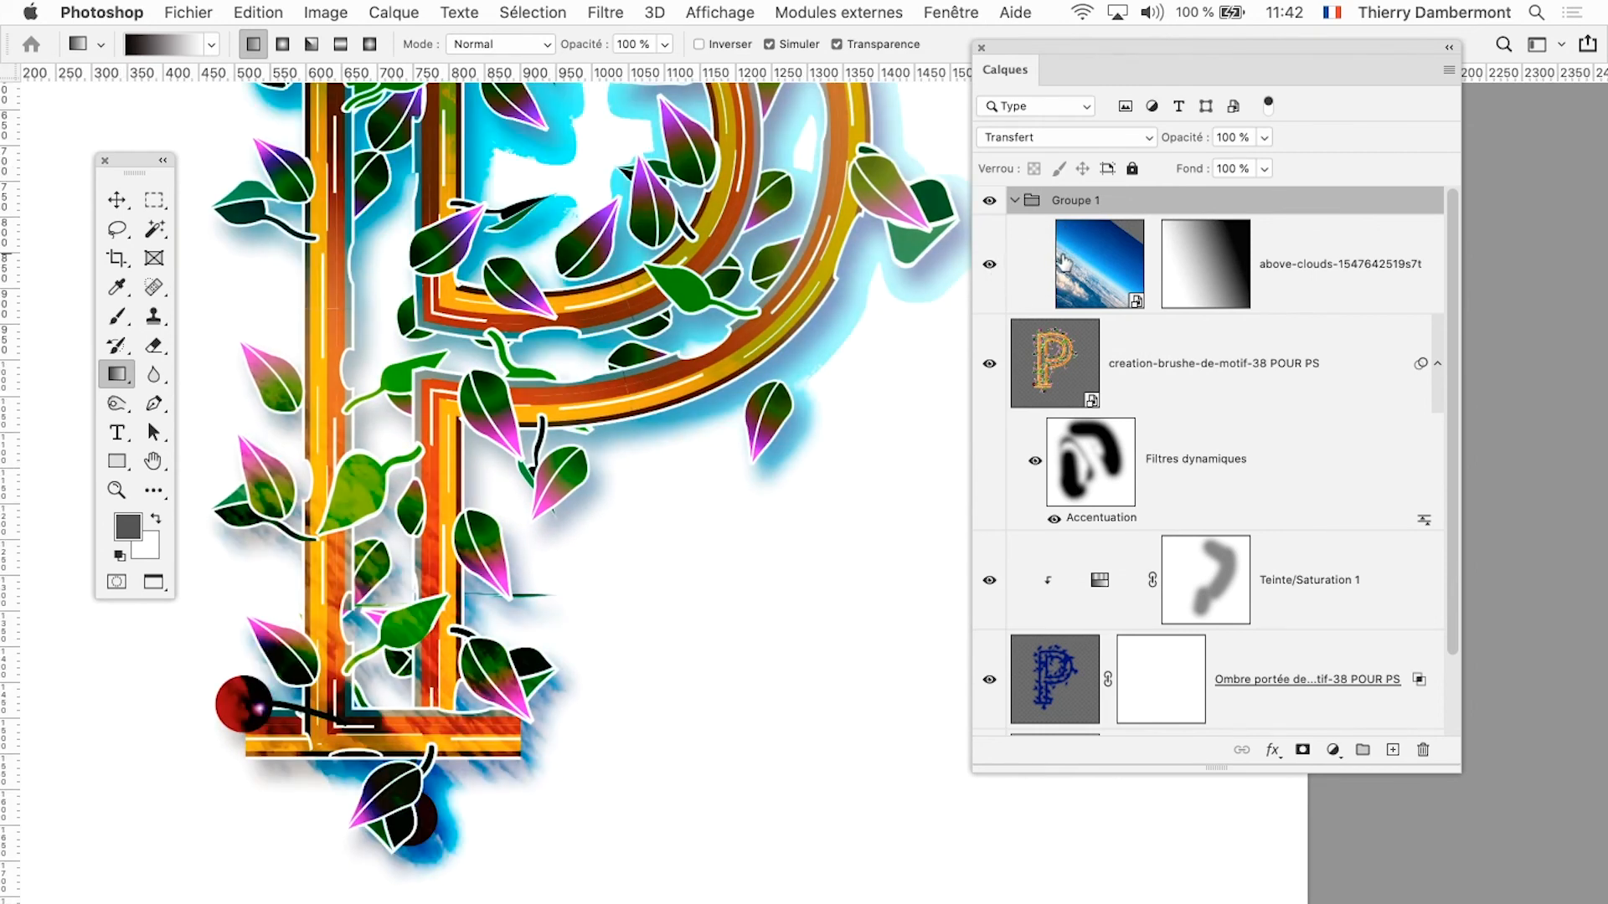
Step: Move the clouds layer out above Groupe 1, collapse the group and switch its visibility off and on
drag(1085, 251, 1116, 198)
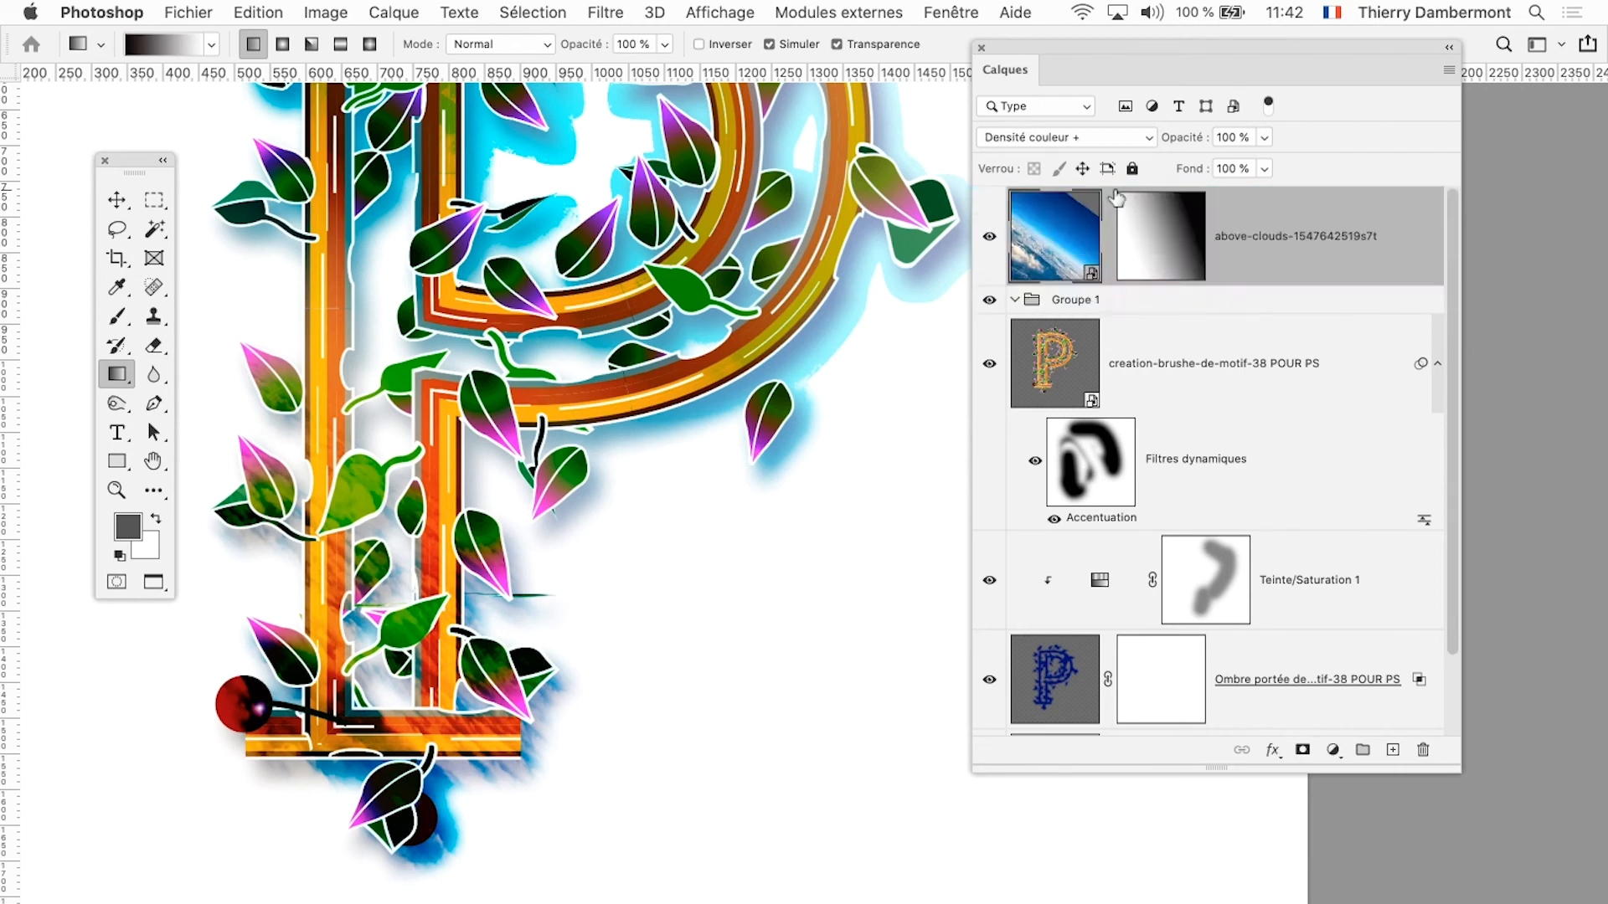
click(1013, 302)
click(989, 301)
alt+scroll(880, 382, down, 2)
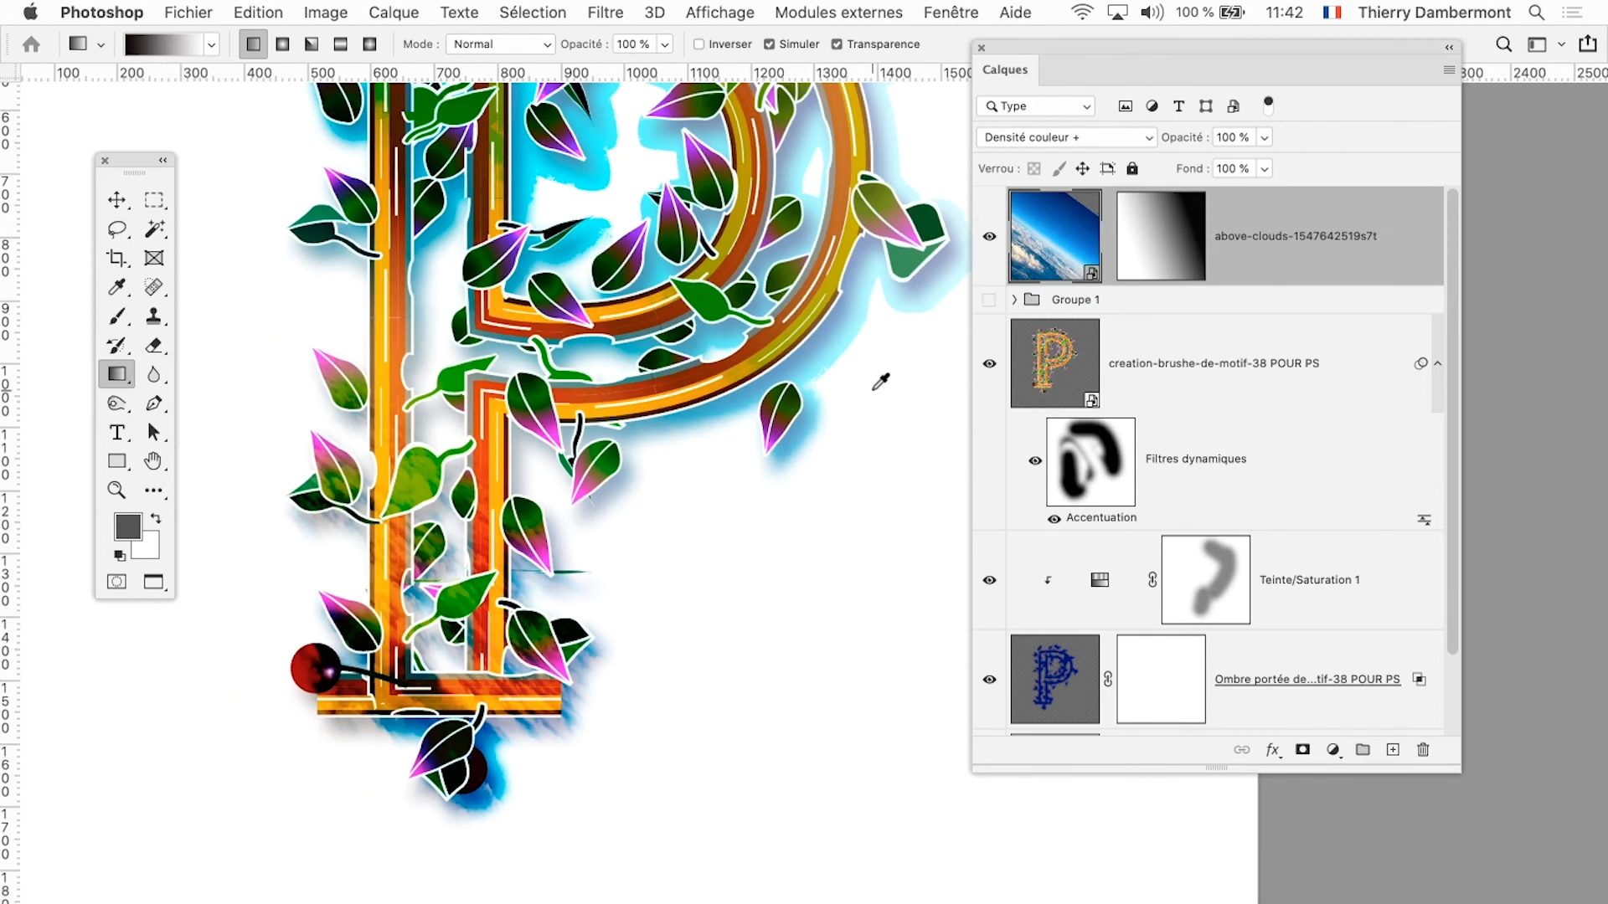
alt+scroll(880, 382, down, 4)
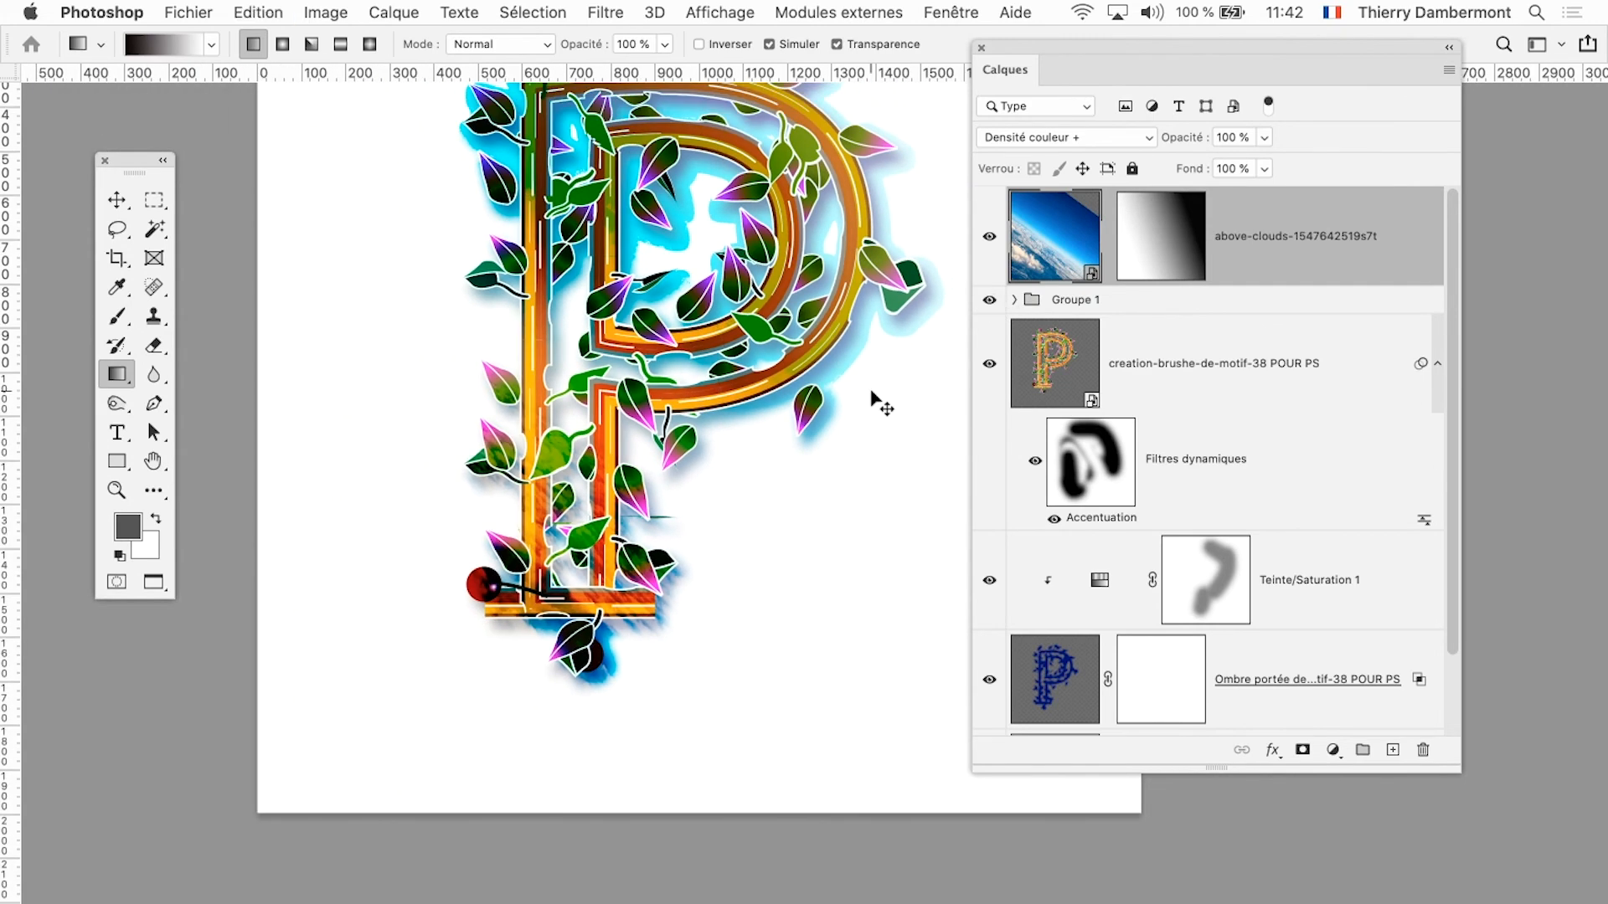
Step: Try deleting the clouds layer, and undo back past the grouping until the clouds are clipped to the letter P
key(Delete)
key(super+z)
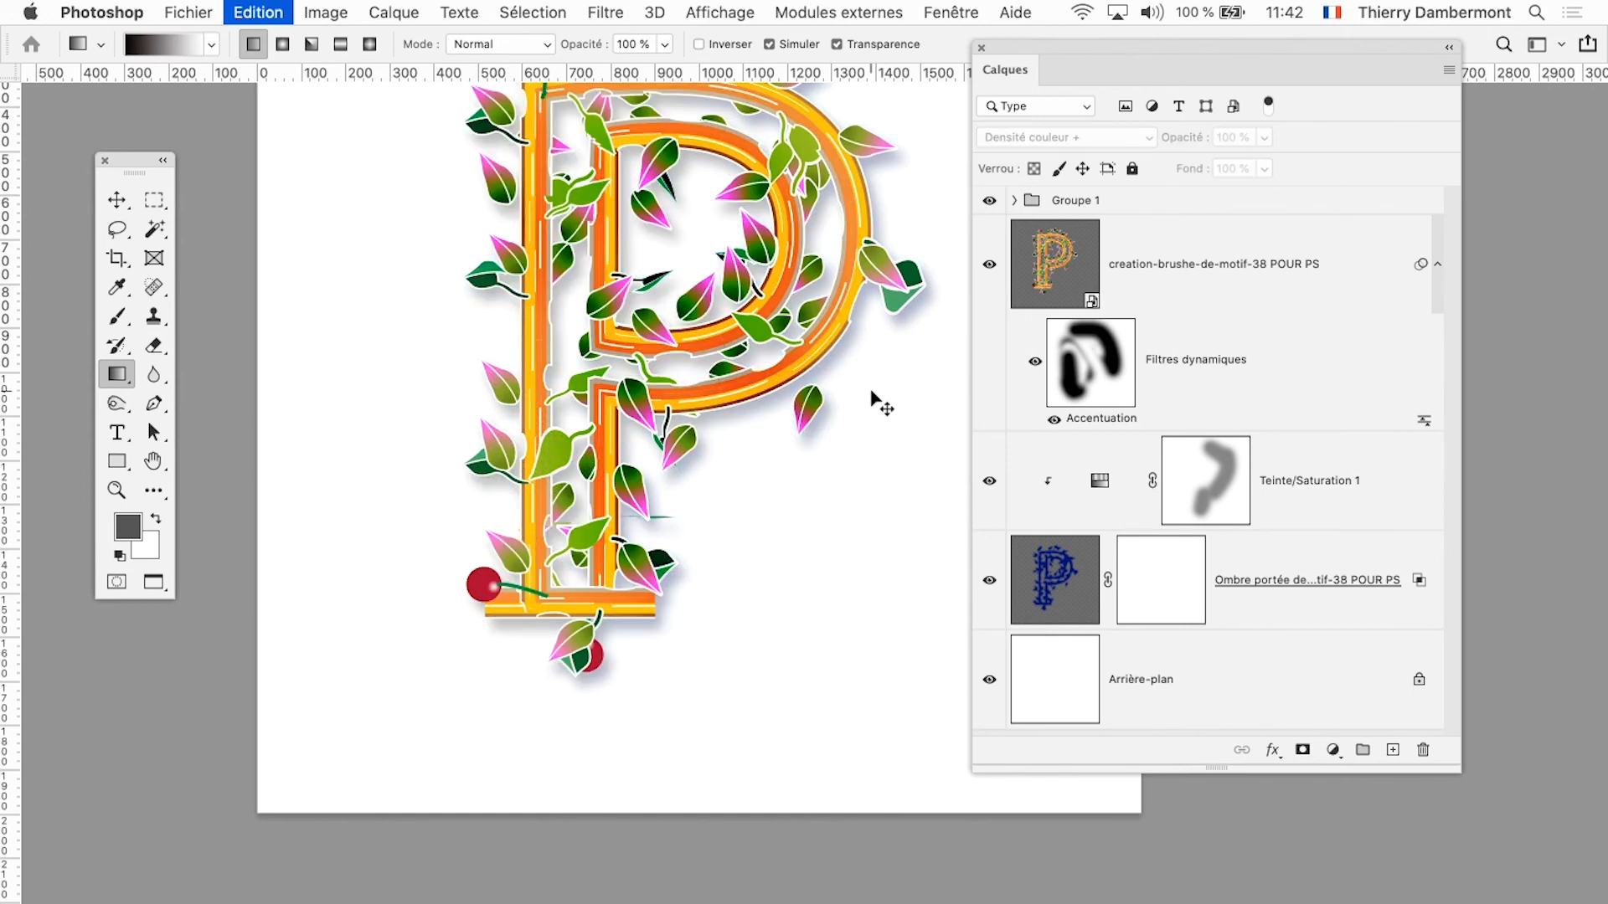
key(super+z)
key(super+z)
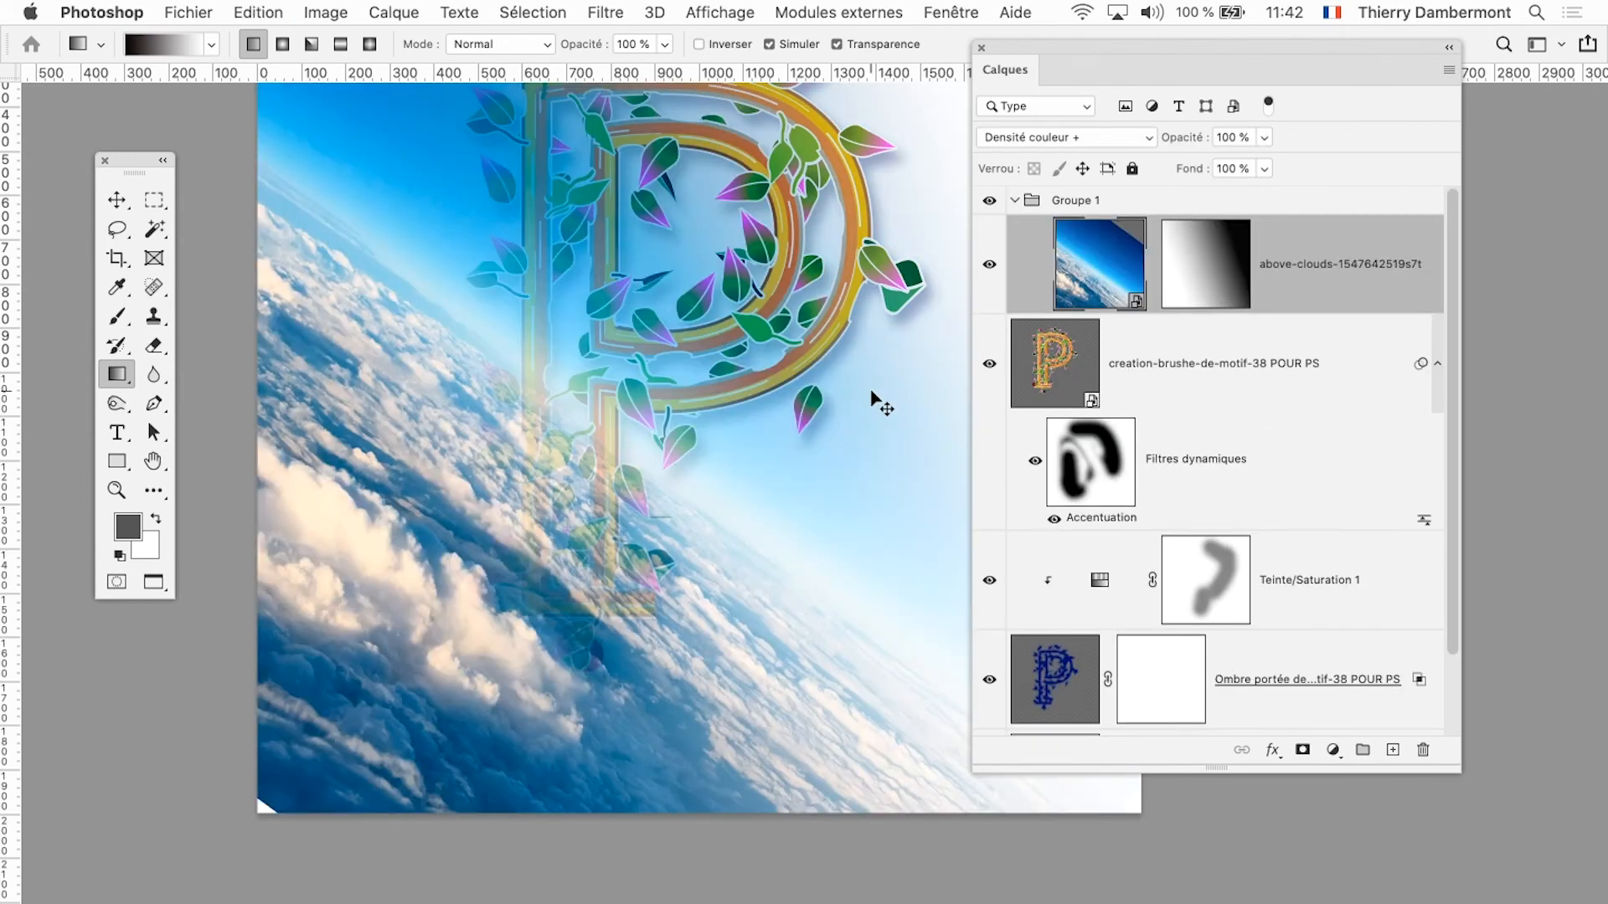
key(super+shift+z)
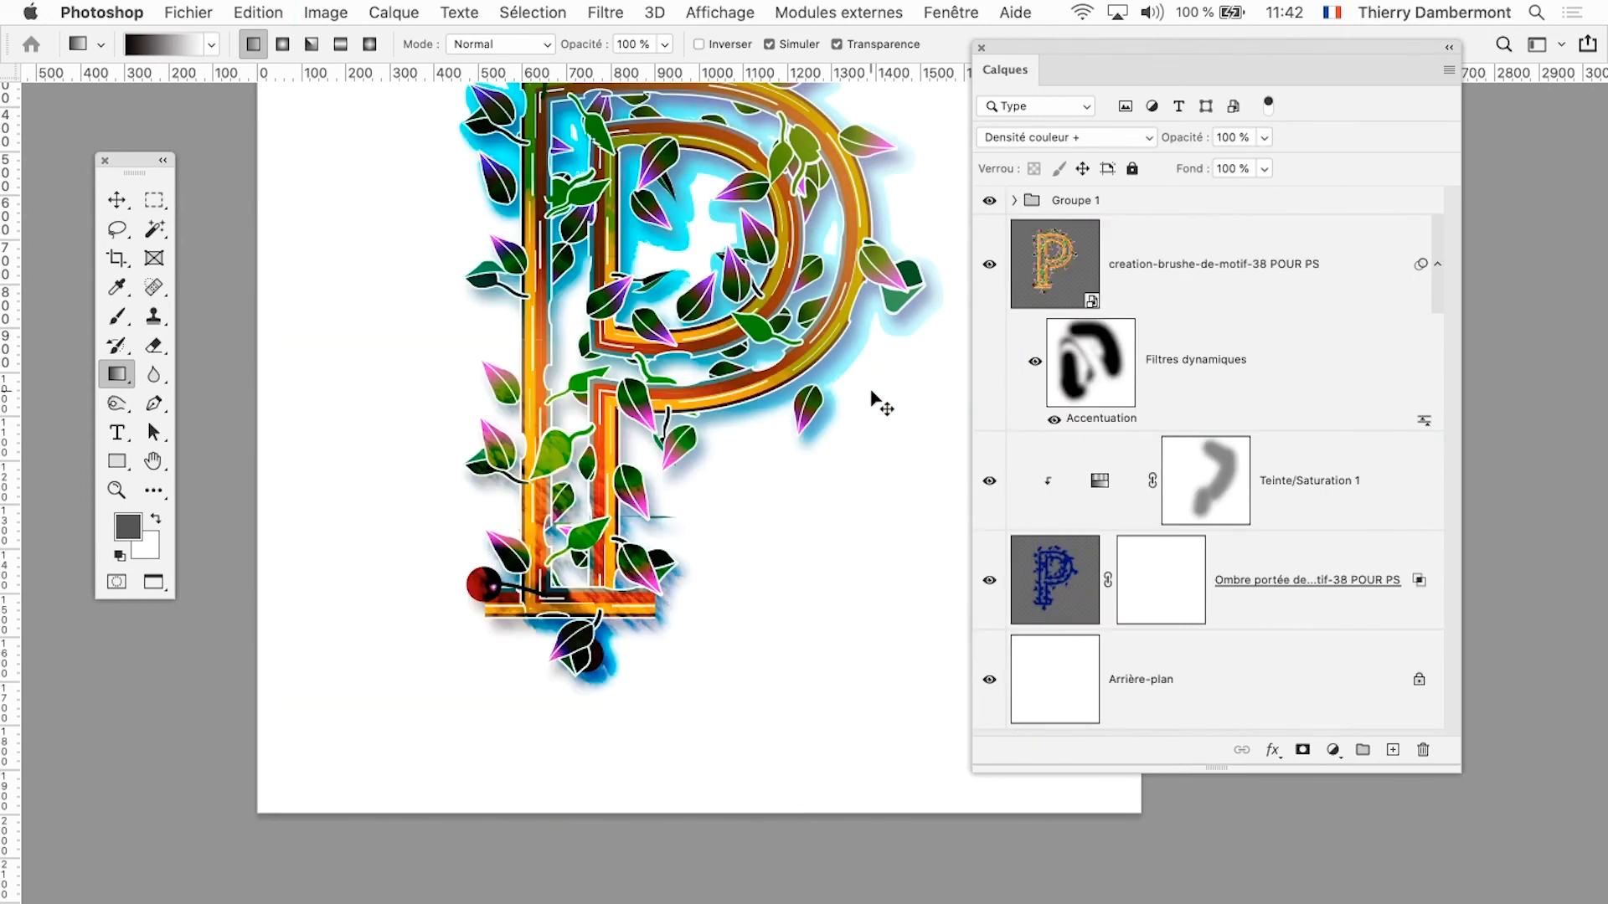
key(super+z)
key(super+z)
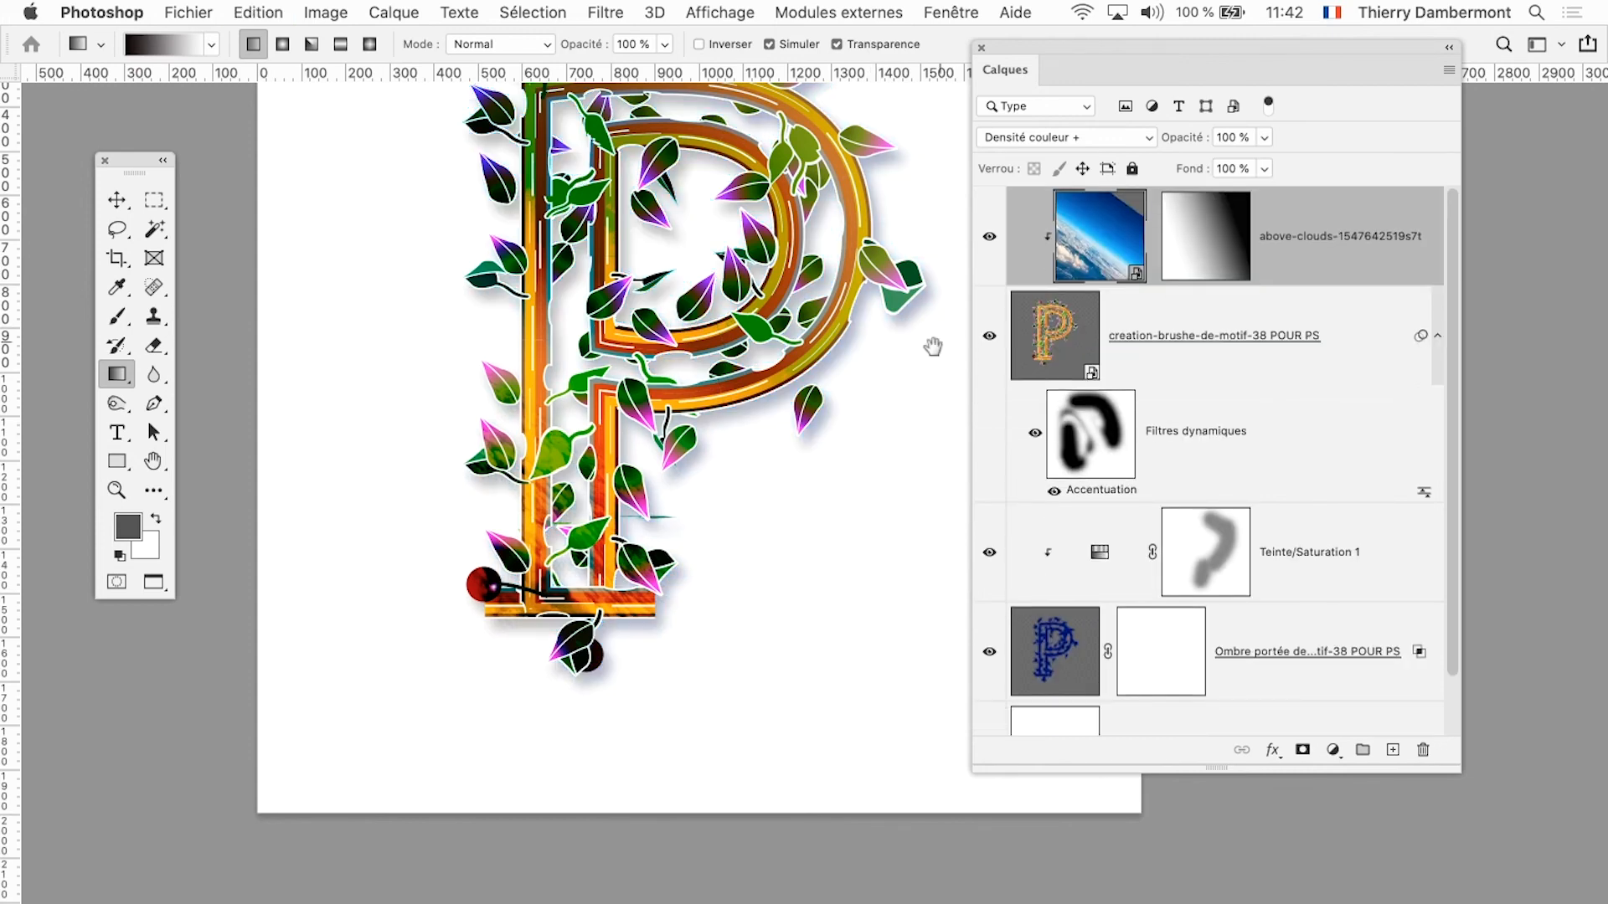
Step: Release the clouds layer's clipping to the letter P layer
scroll(933, 348, up, 3)
scroll(932, 349, right, 2)
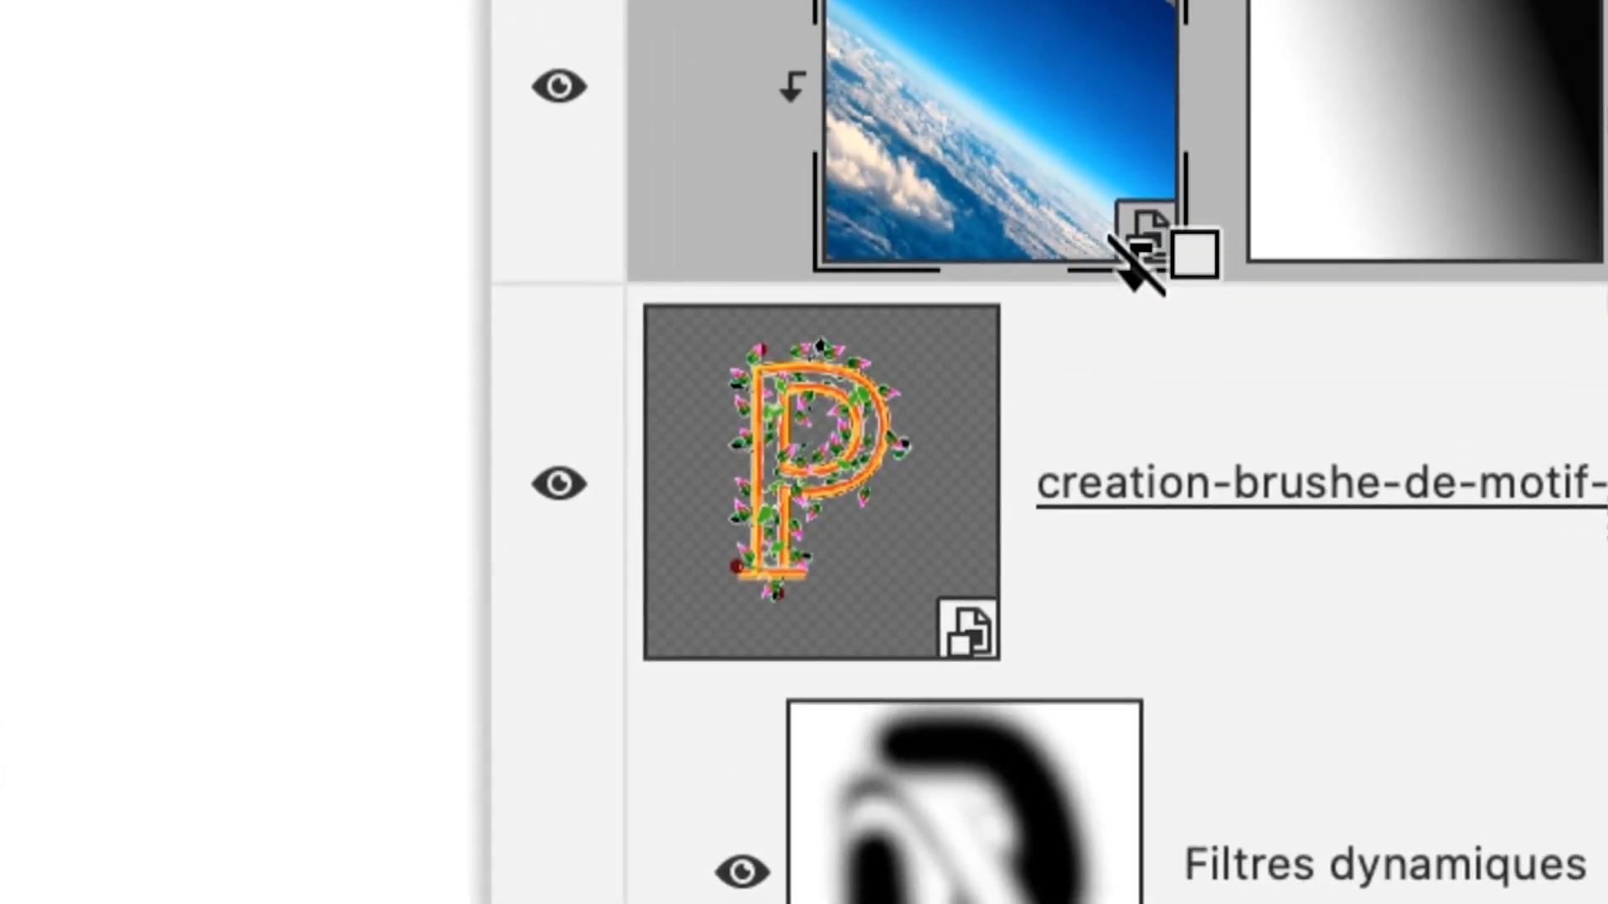
alt+click(1138, 263)
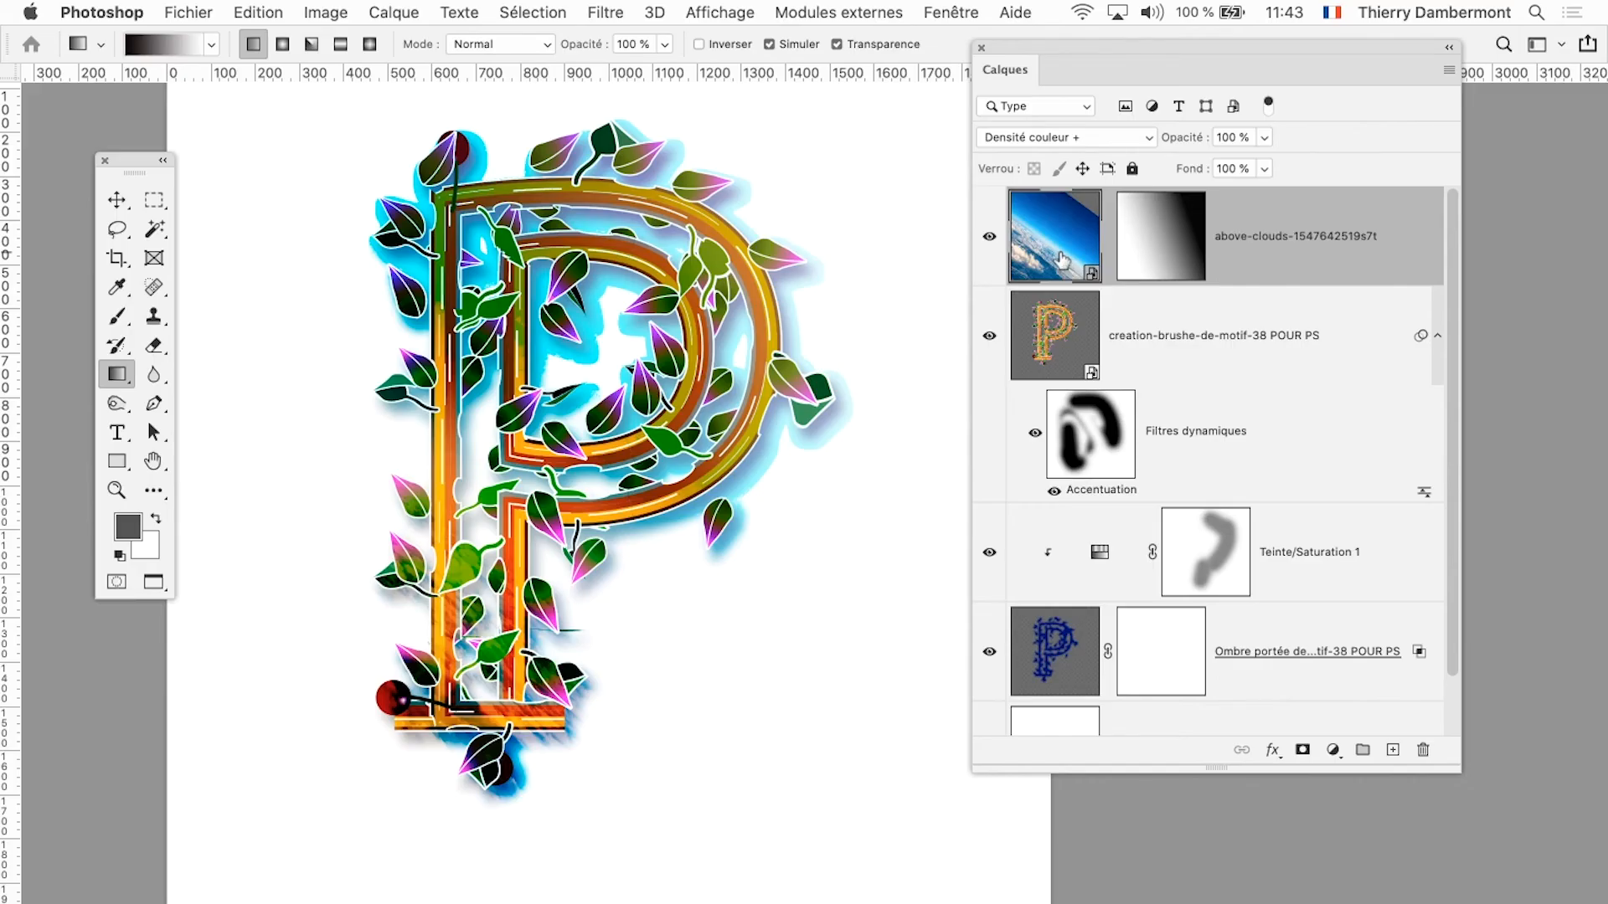
Step: Move the unclipped clouds layer into a new group, take it back out and remove the empty group
click(1362, 751)
drag(1065, 297, 1070, 208)
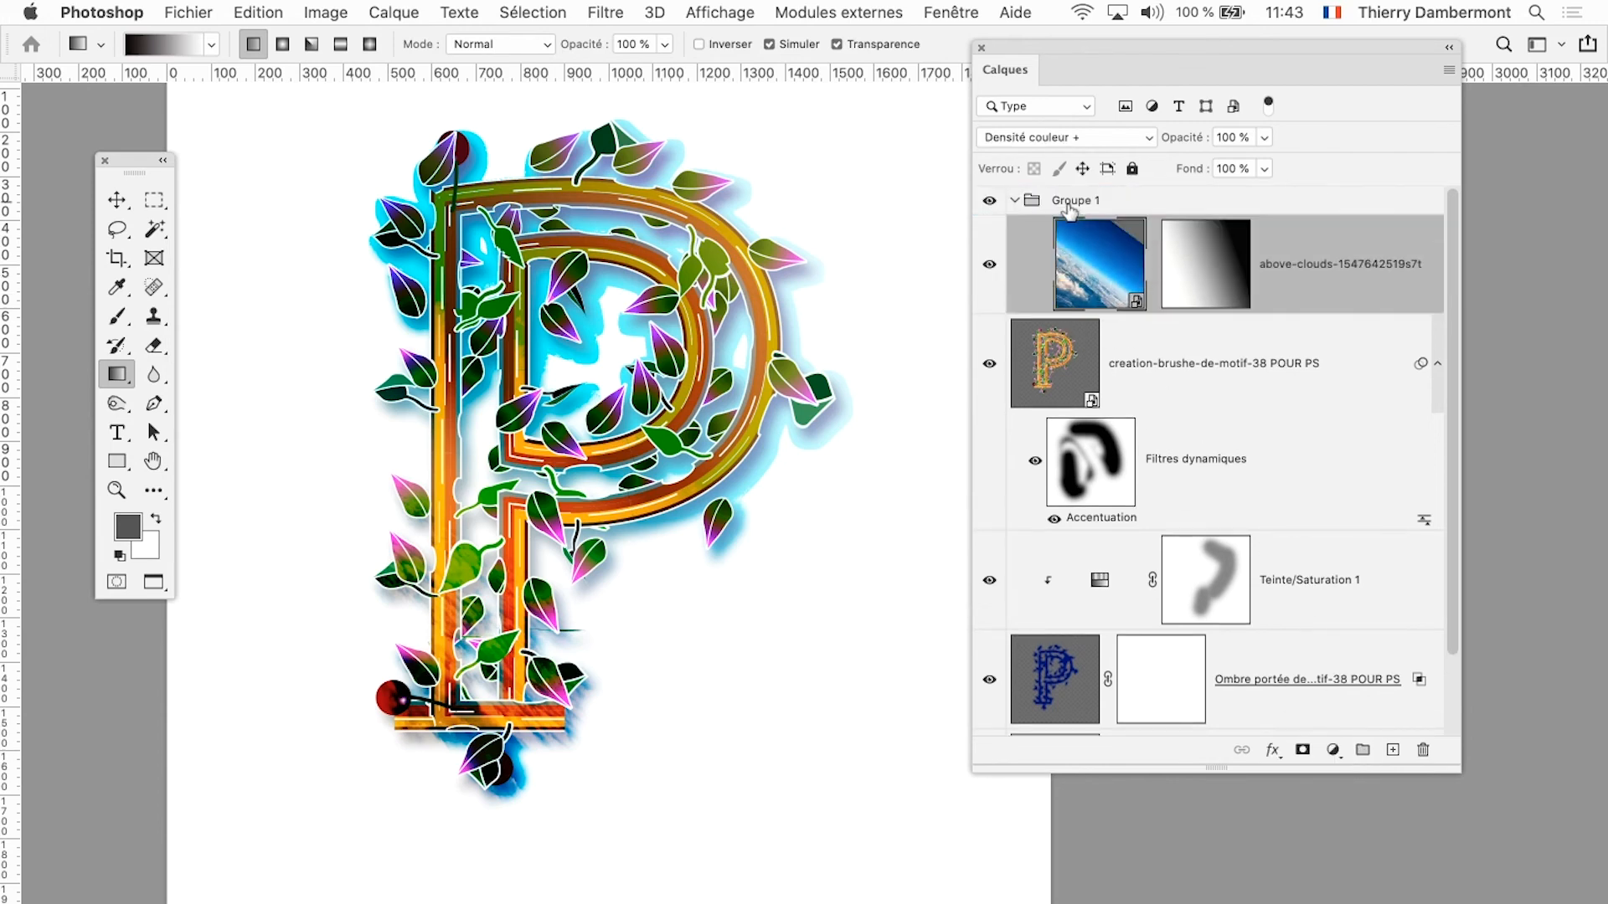
click(1014, 201)
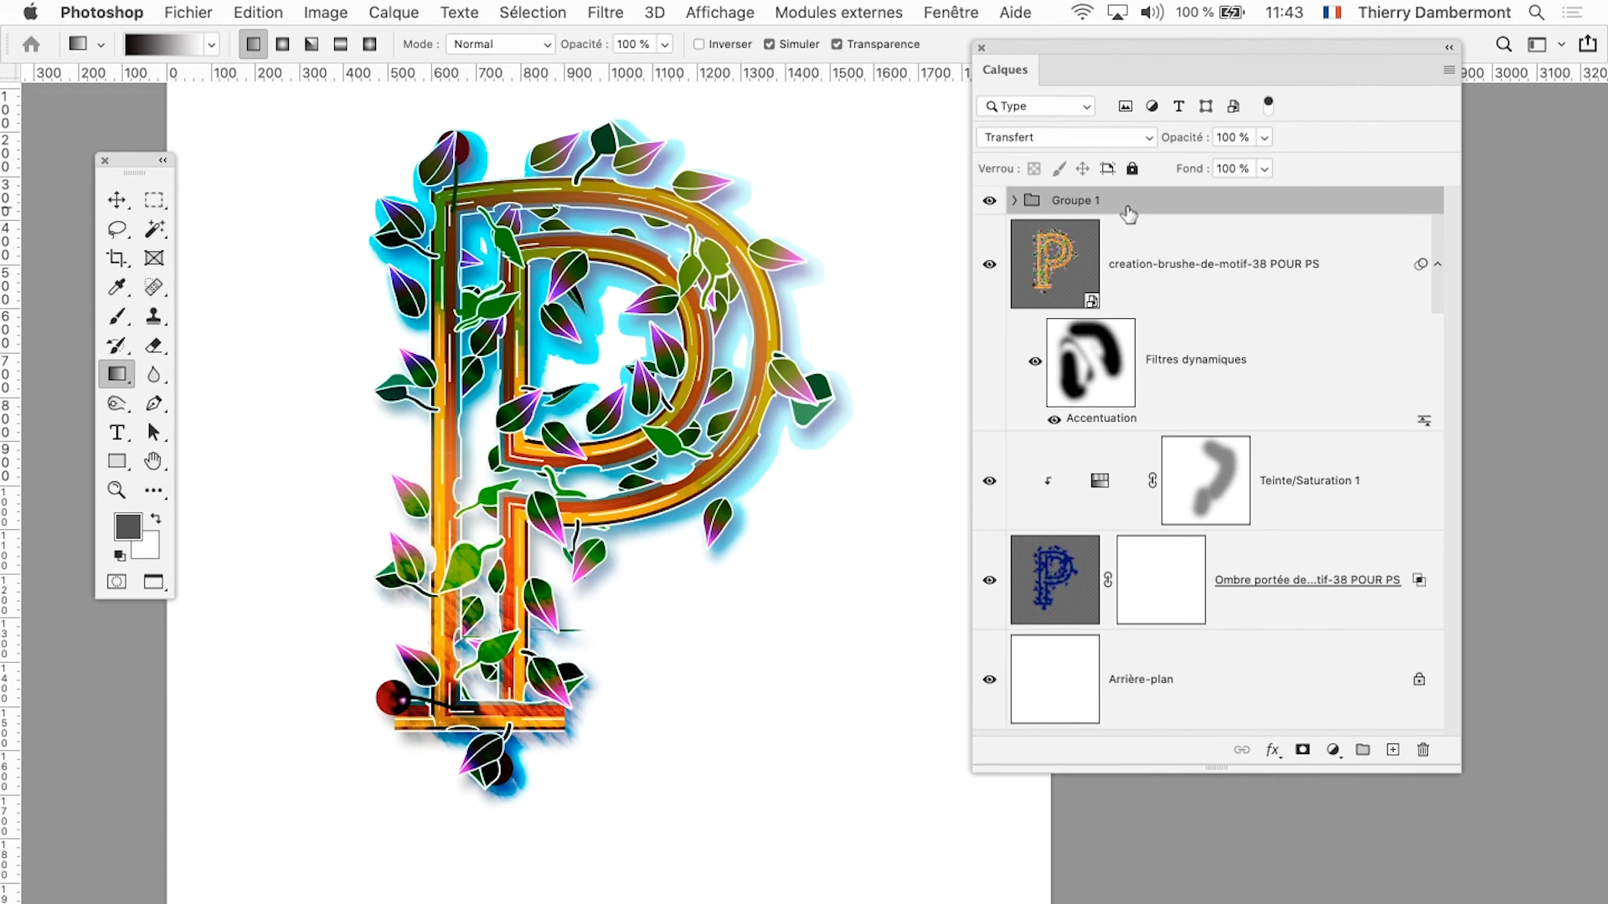
key(super+v)
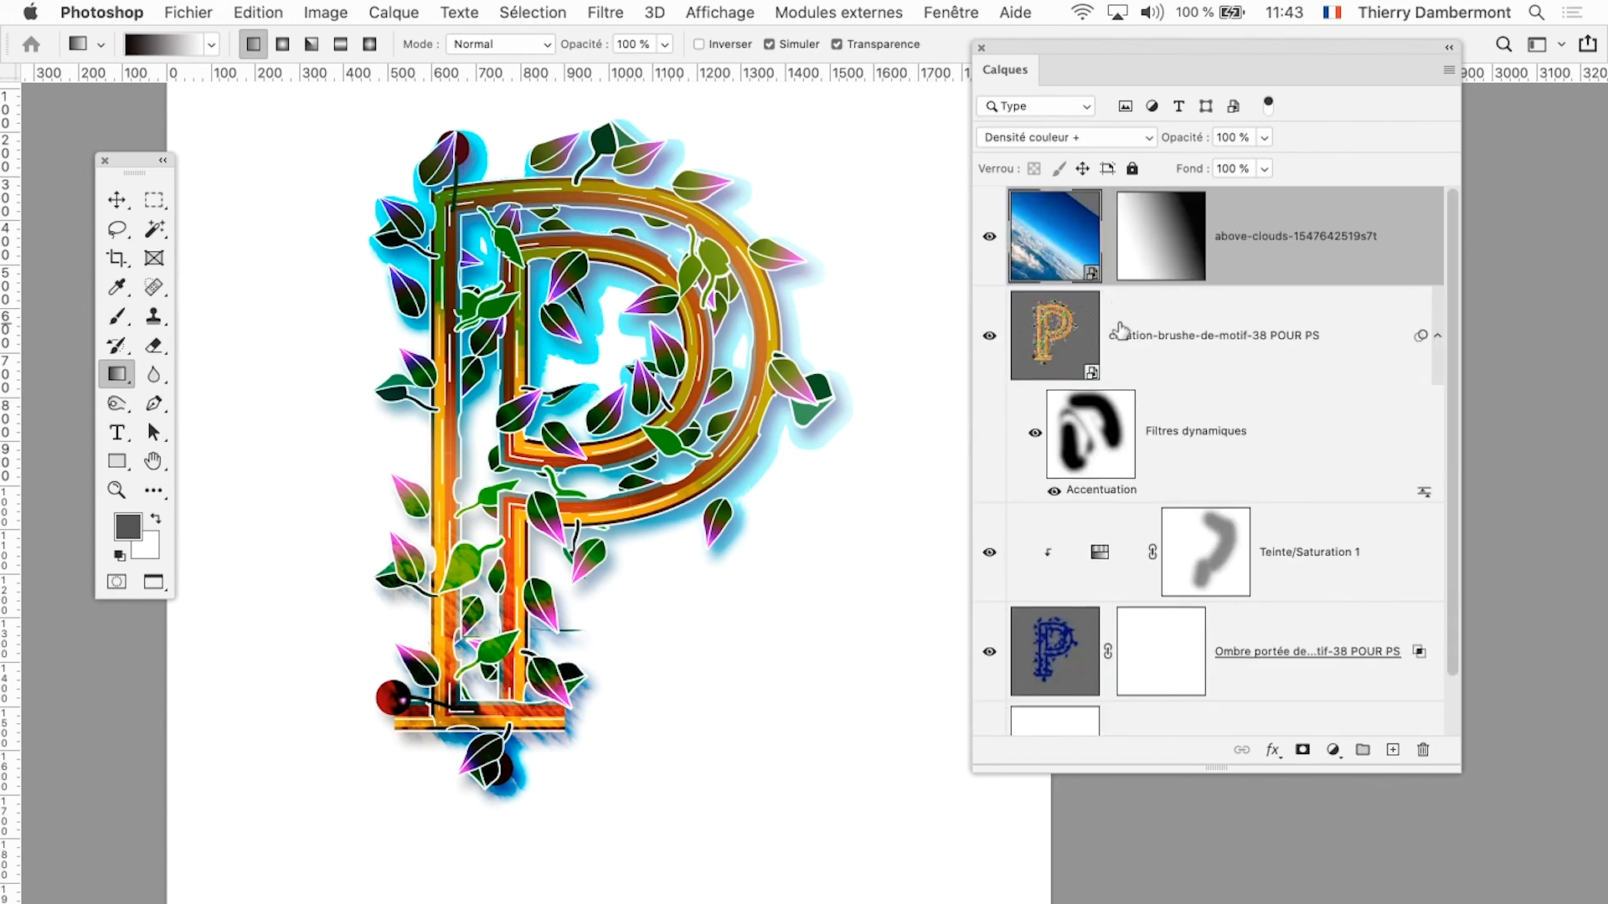
Step: Undo the grouping changes and the clipping release on the clouds layer
key(super+z)
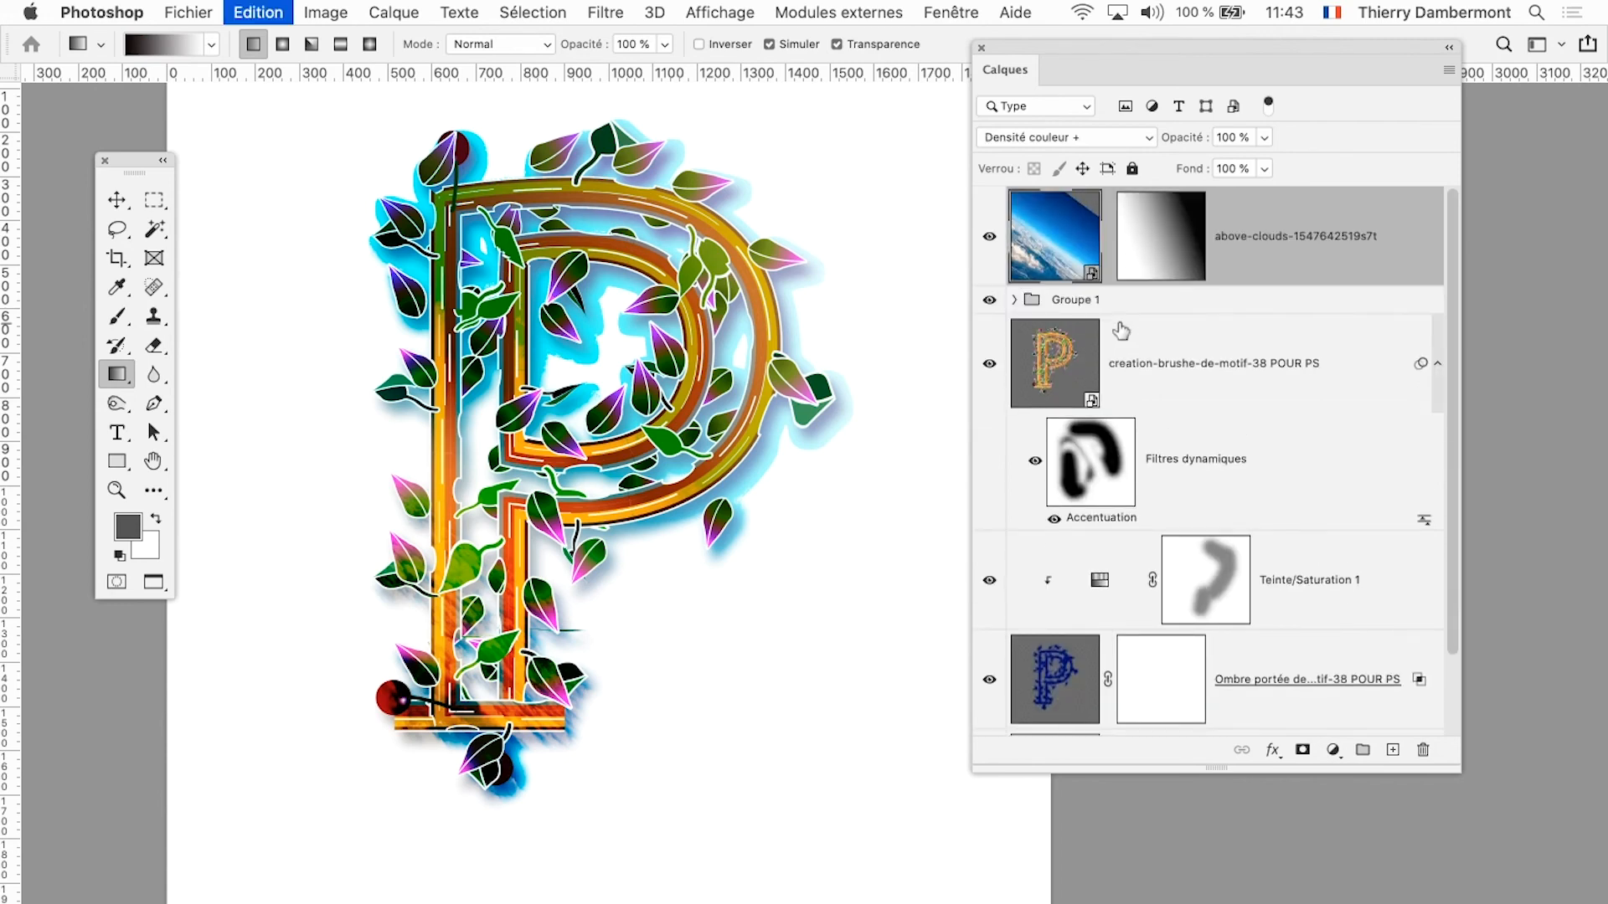
key(super+z)
key(super+z)
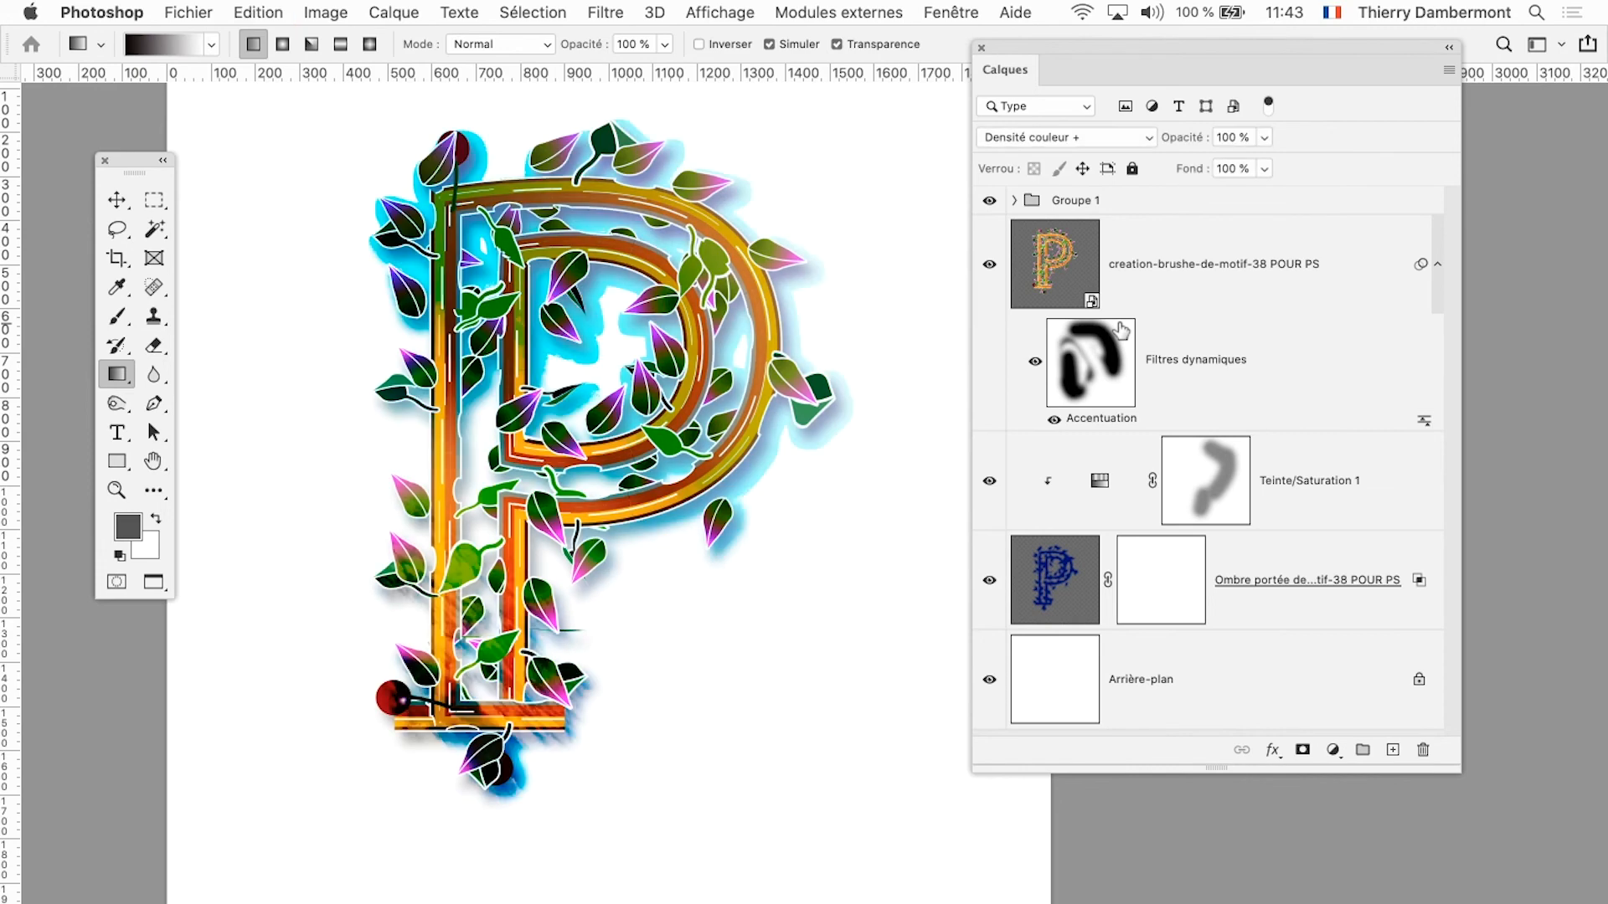
key(super+z)
key(super+z)
key(shift+super+z)
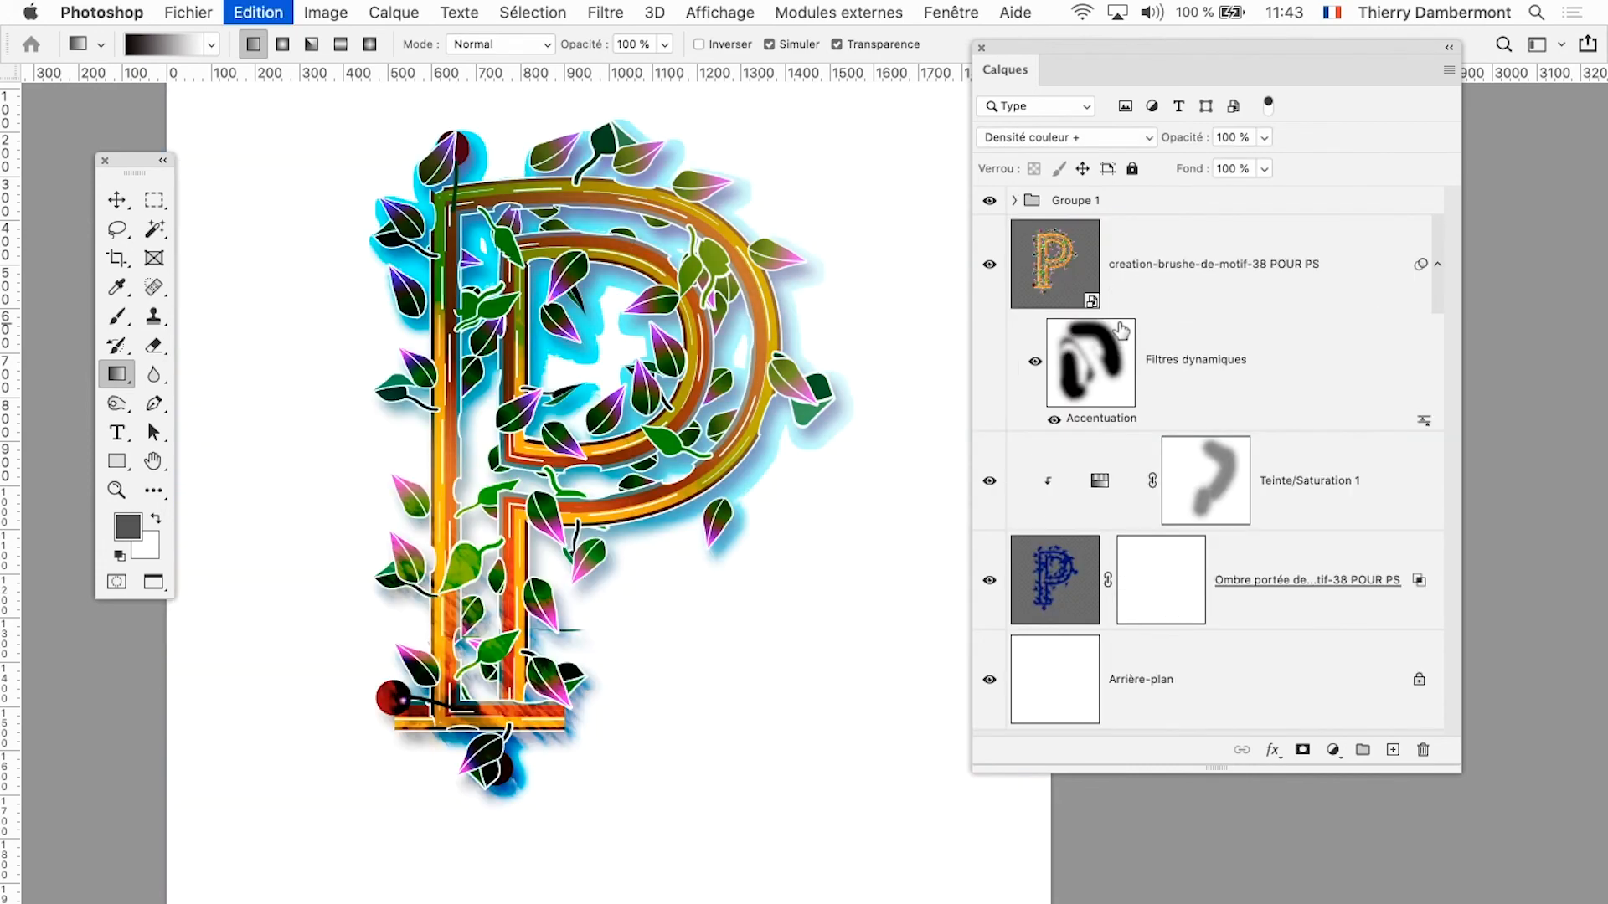
drag(1118, 261, 865, 273)
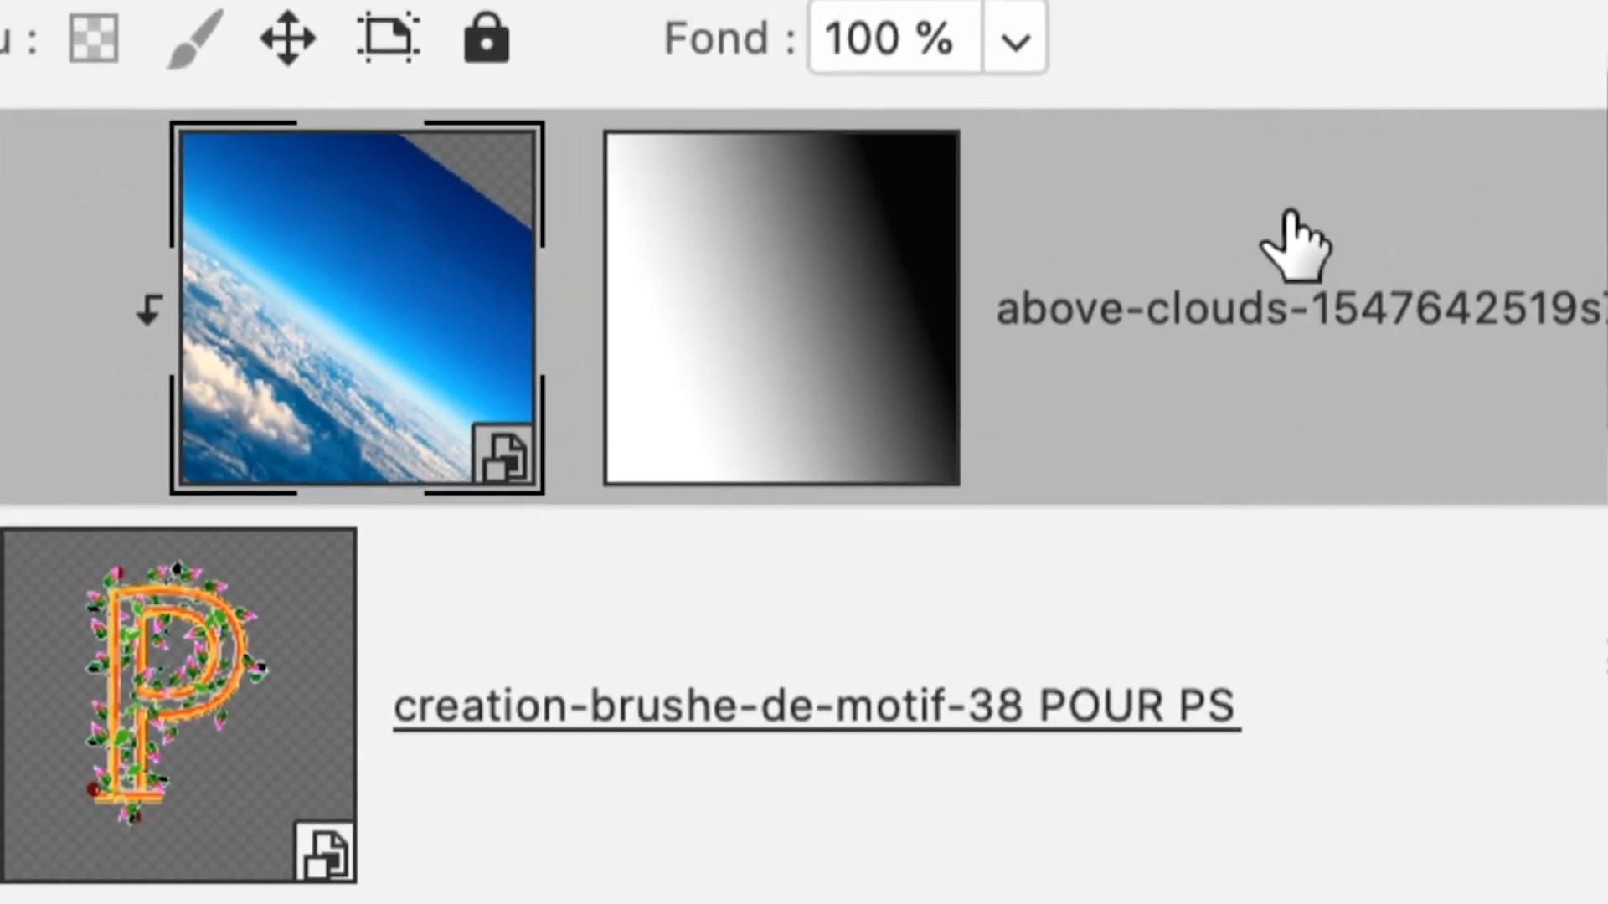
Step: Convert the masked clouds layer to a smart object and add a new white layer mask to it
right_click(1294, 243)
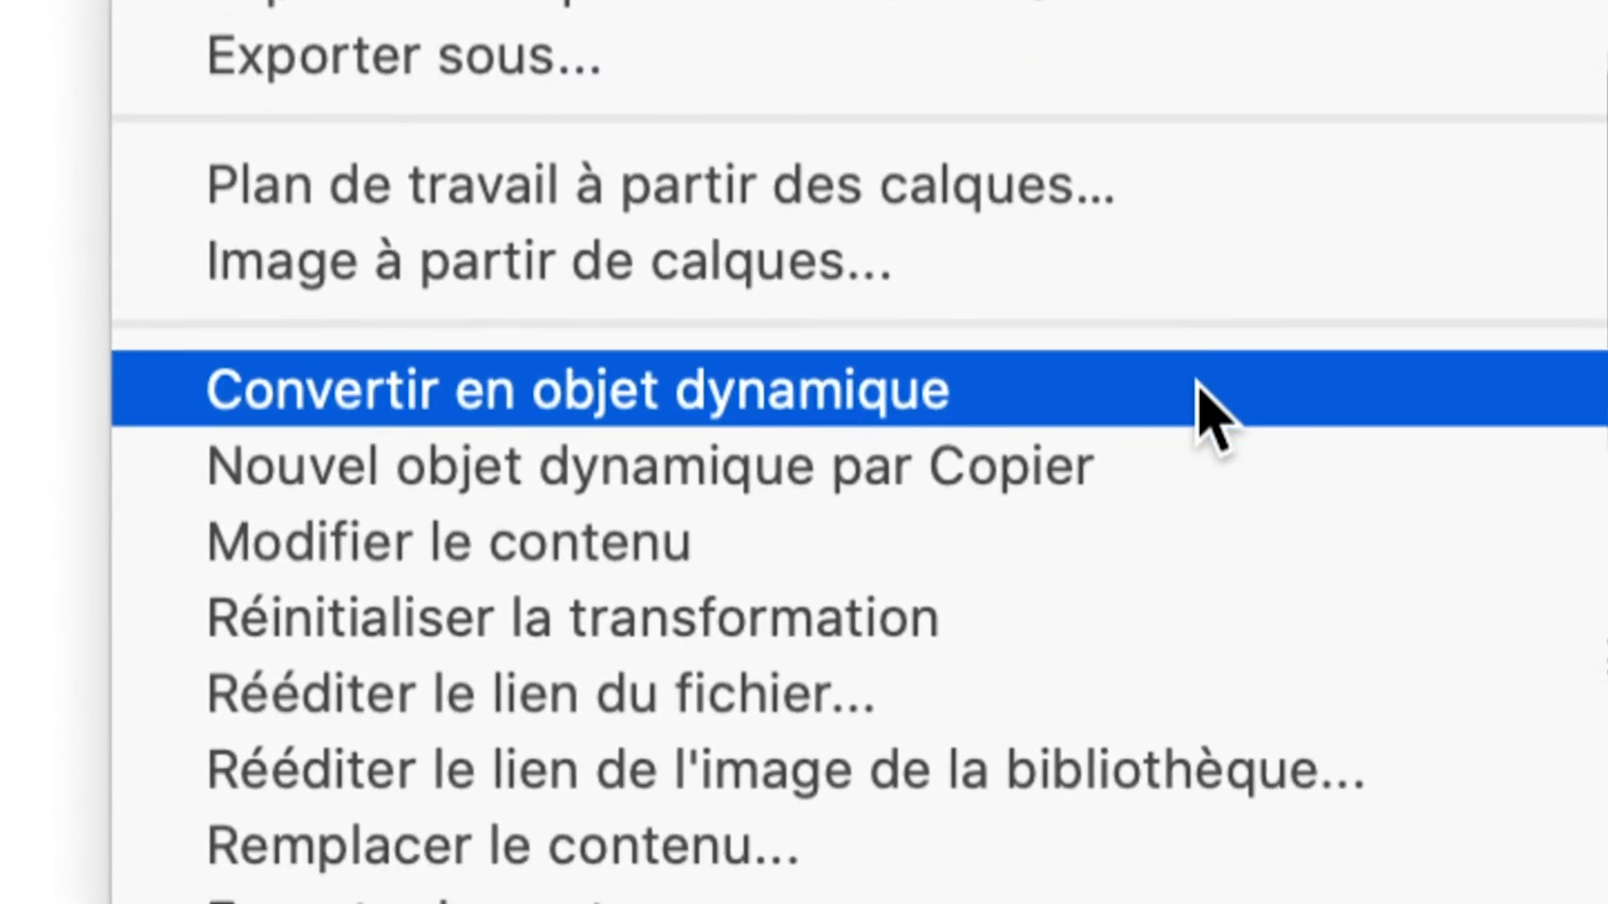
click(1214, 415)
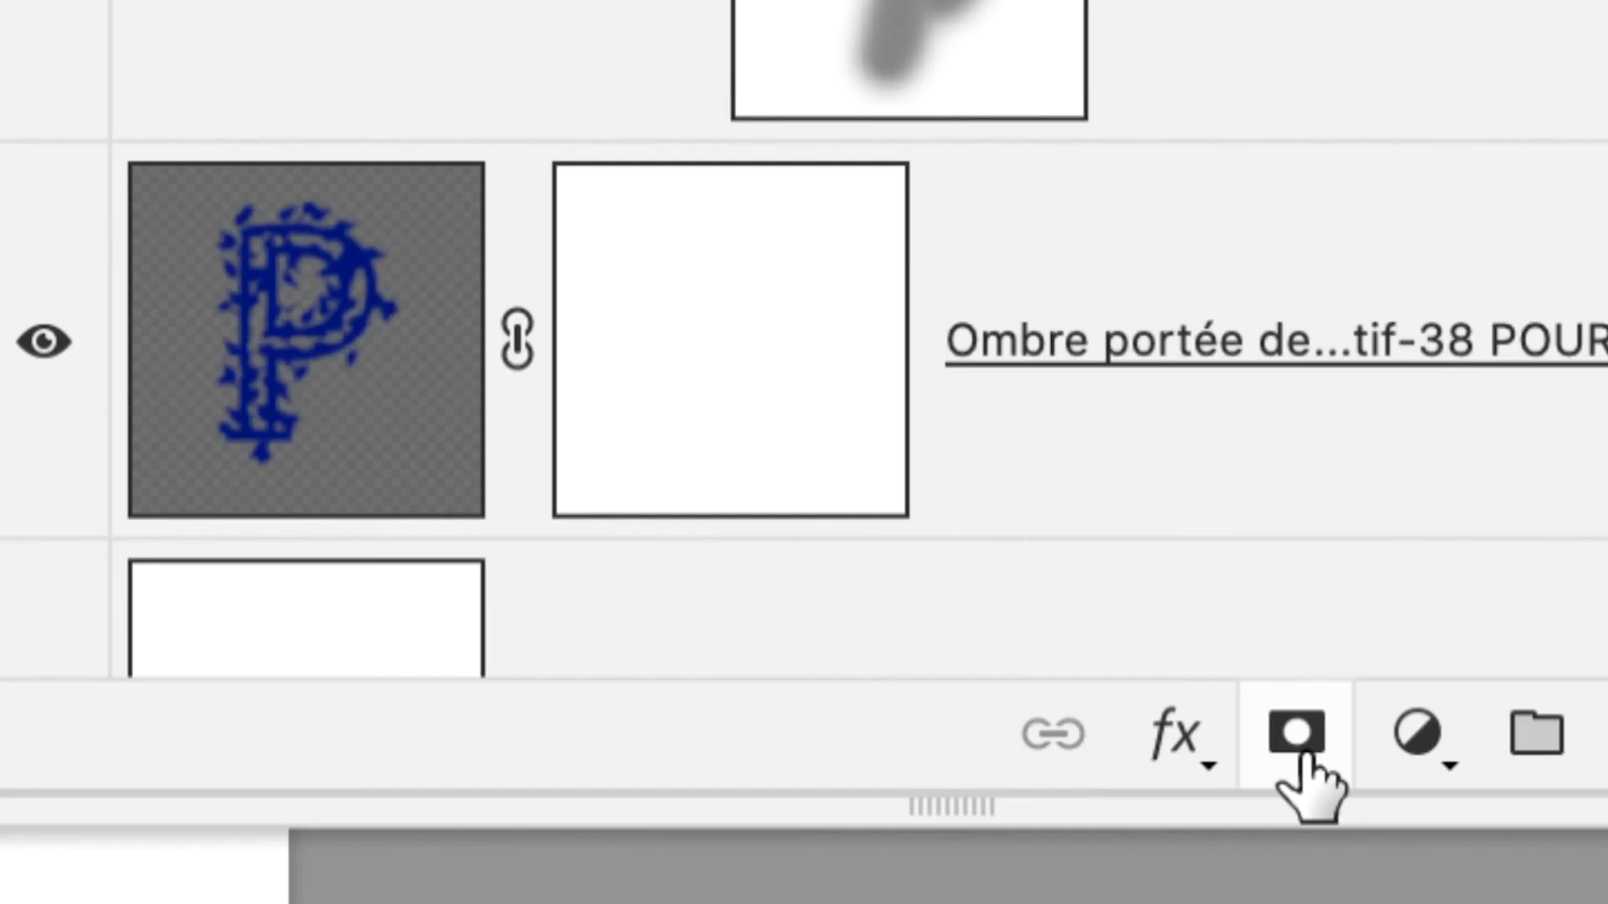
click(1303, 751)
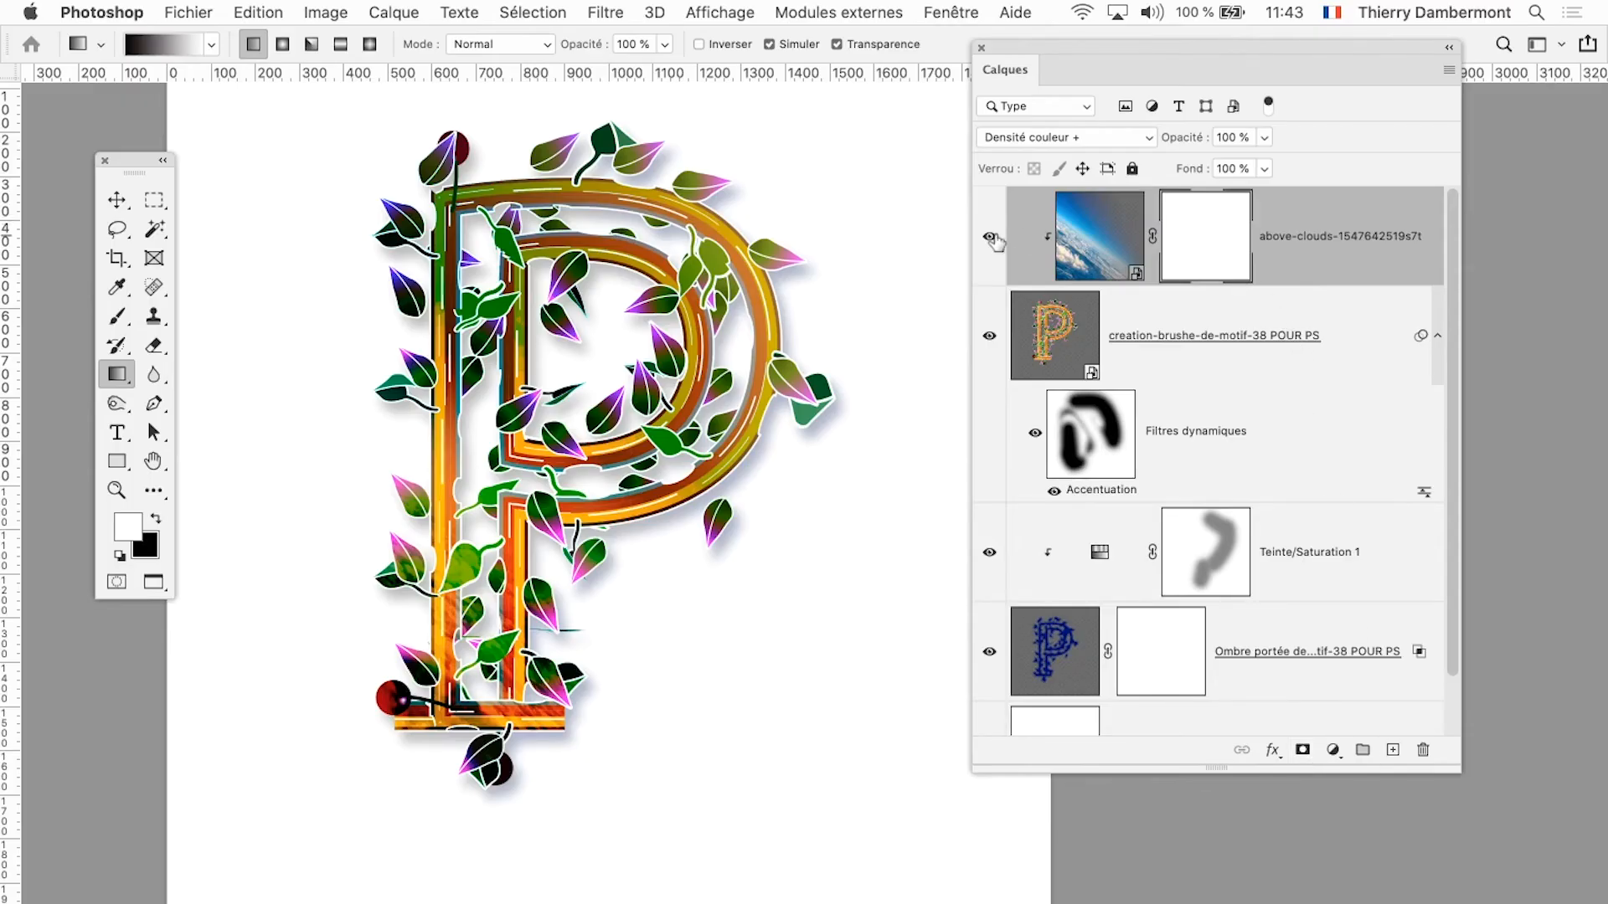
Step: Paint black with the 484 px brush on the clouds layer's mask to hide the texture over the lower part of the letter P
click(990, 237)
click(990, 237)
click(117, 316)
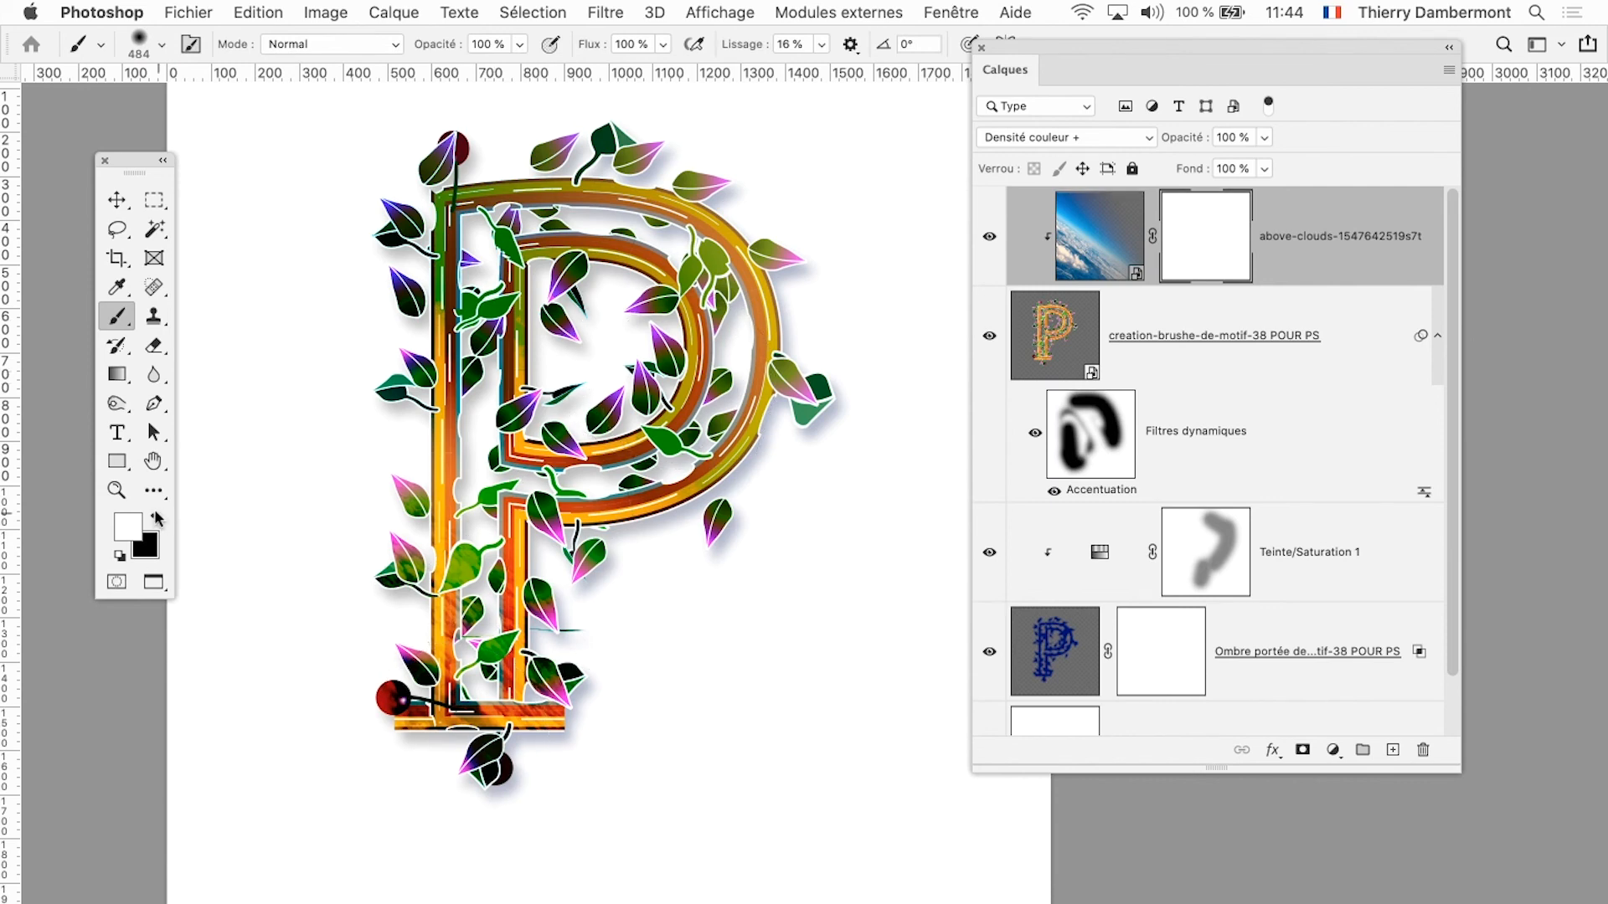
click(155, 519)
mouse_move(423, 710)
mouse_down()
mouse_move(477, 737)
mouse_move(517, 726)
mouse_move(369, 697)
mouse_move(465, 618)
mouse_move(558, 762)
mouse_move(376, 716)
mouse_move(563, 667)
mouse_move(473, 768)
mouse_move(429, 609)
mouse_move(424, 488)
mouse_move(746, 646)
mouse_up()
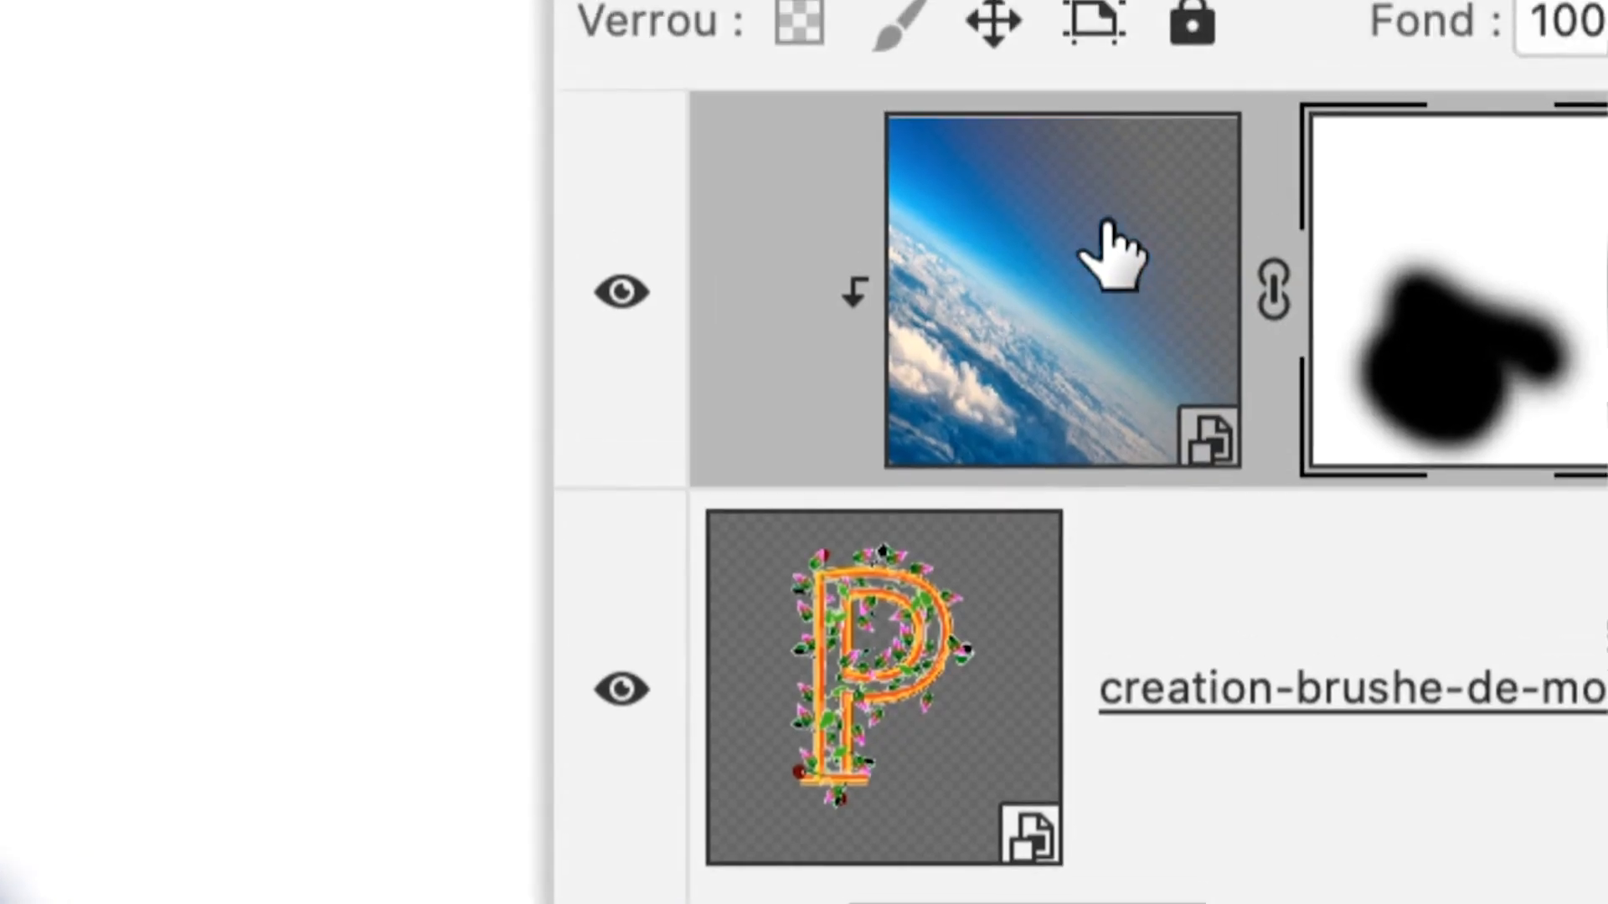
Step: Open the clouds smart object, set its inner layer's blend mode to Normal, and save and close the contents
double_click(1095, 230)
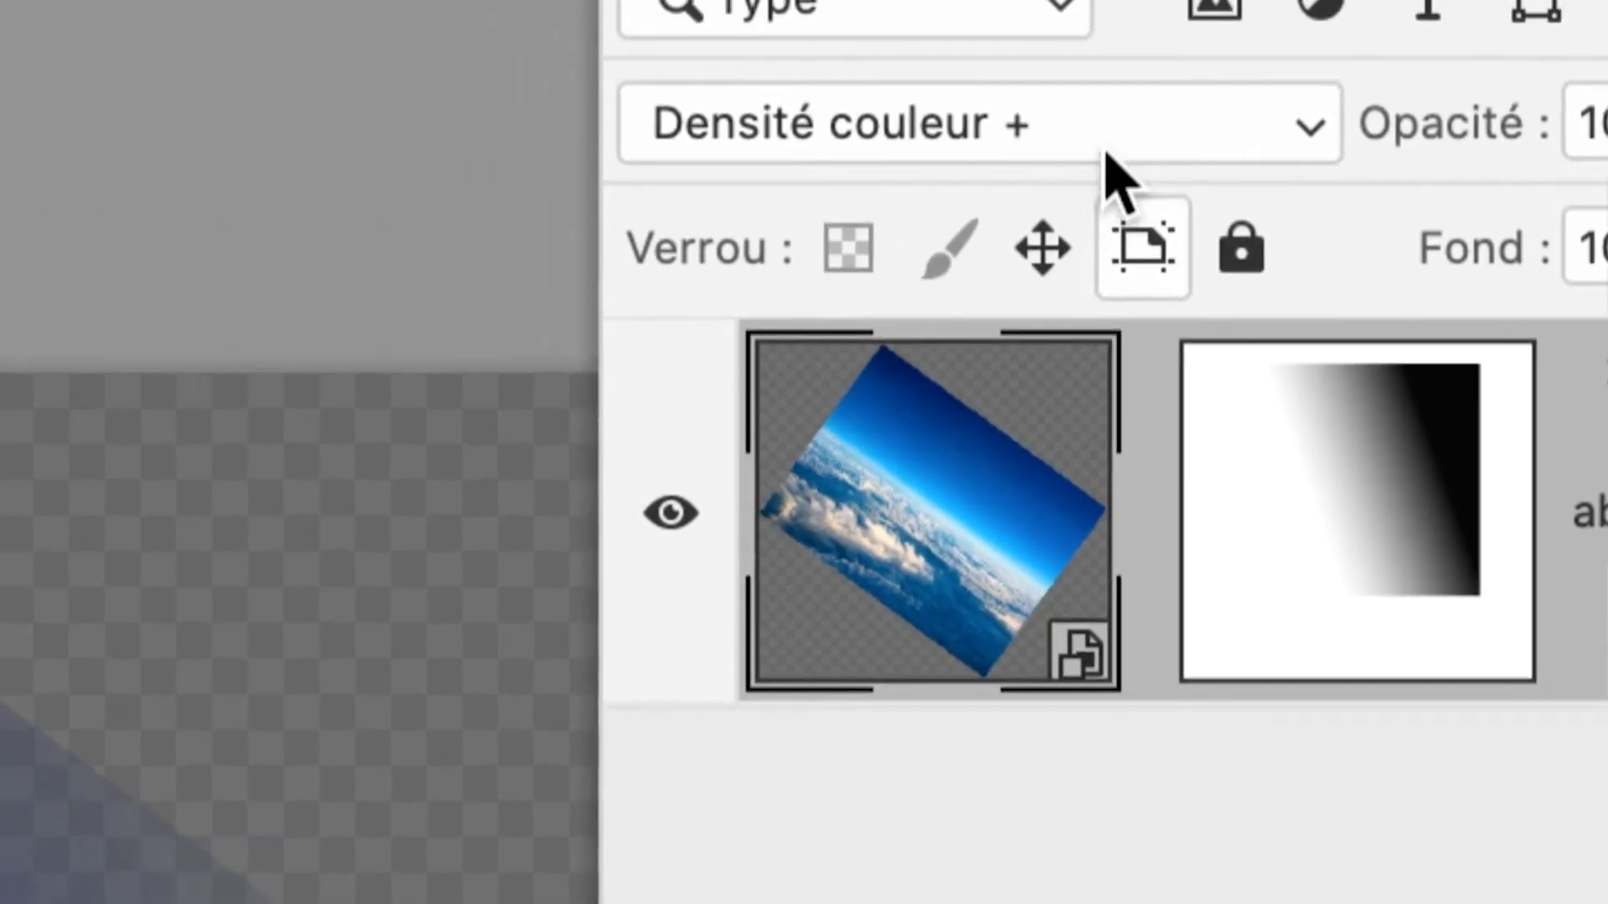
click(978, 8)
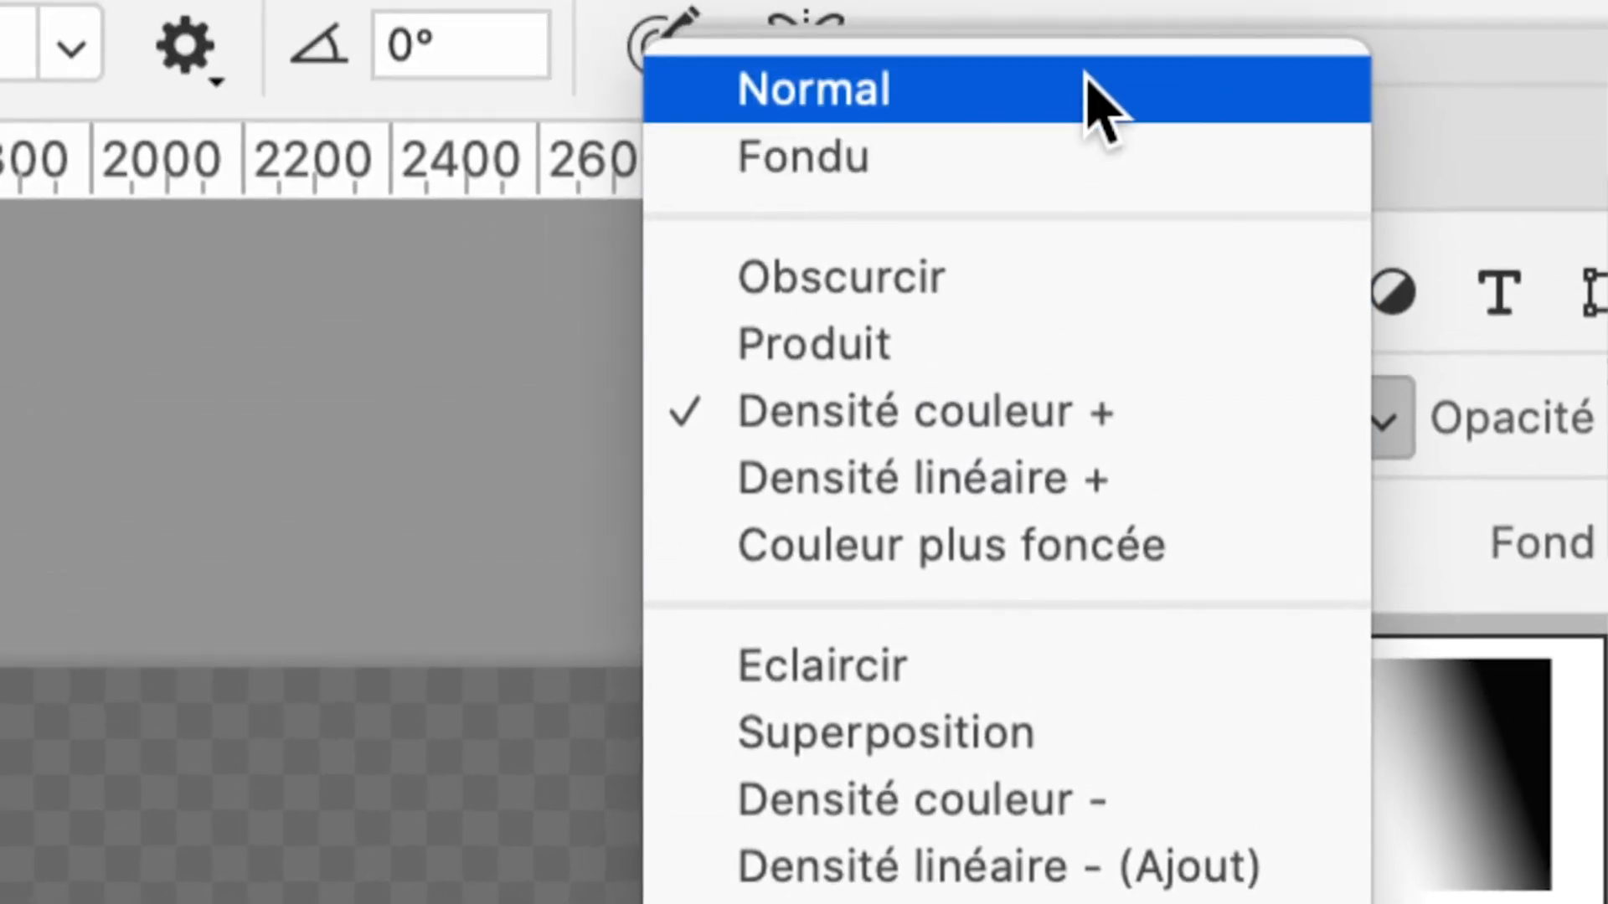
click(1088, 92)
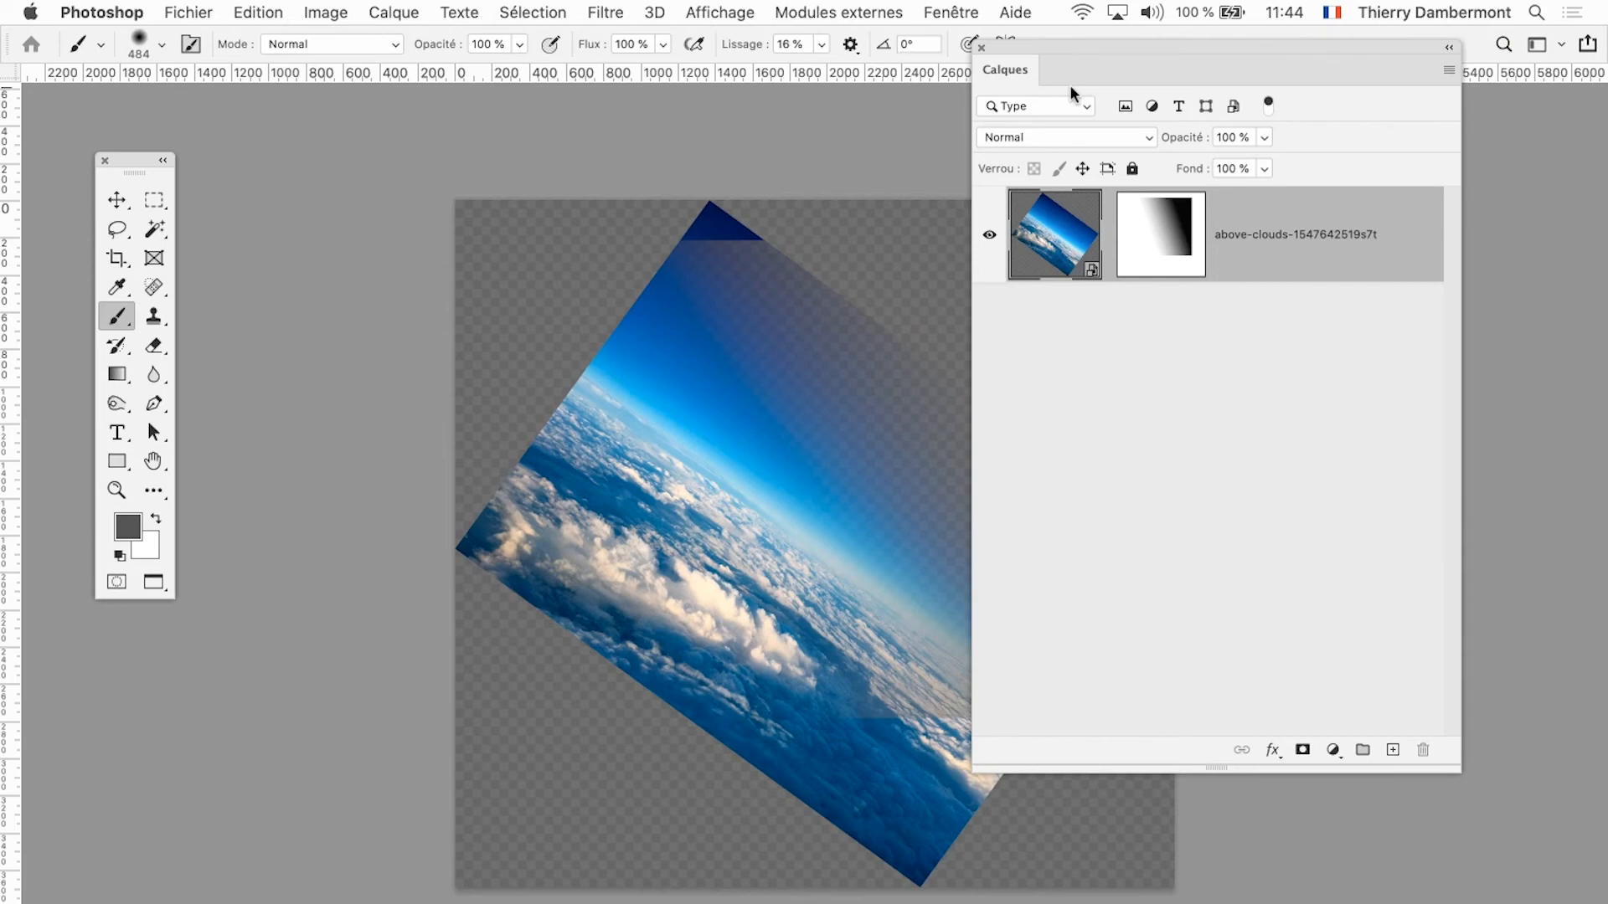
click(206, 11)
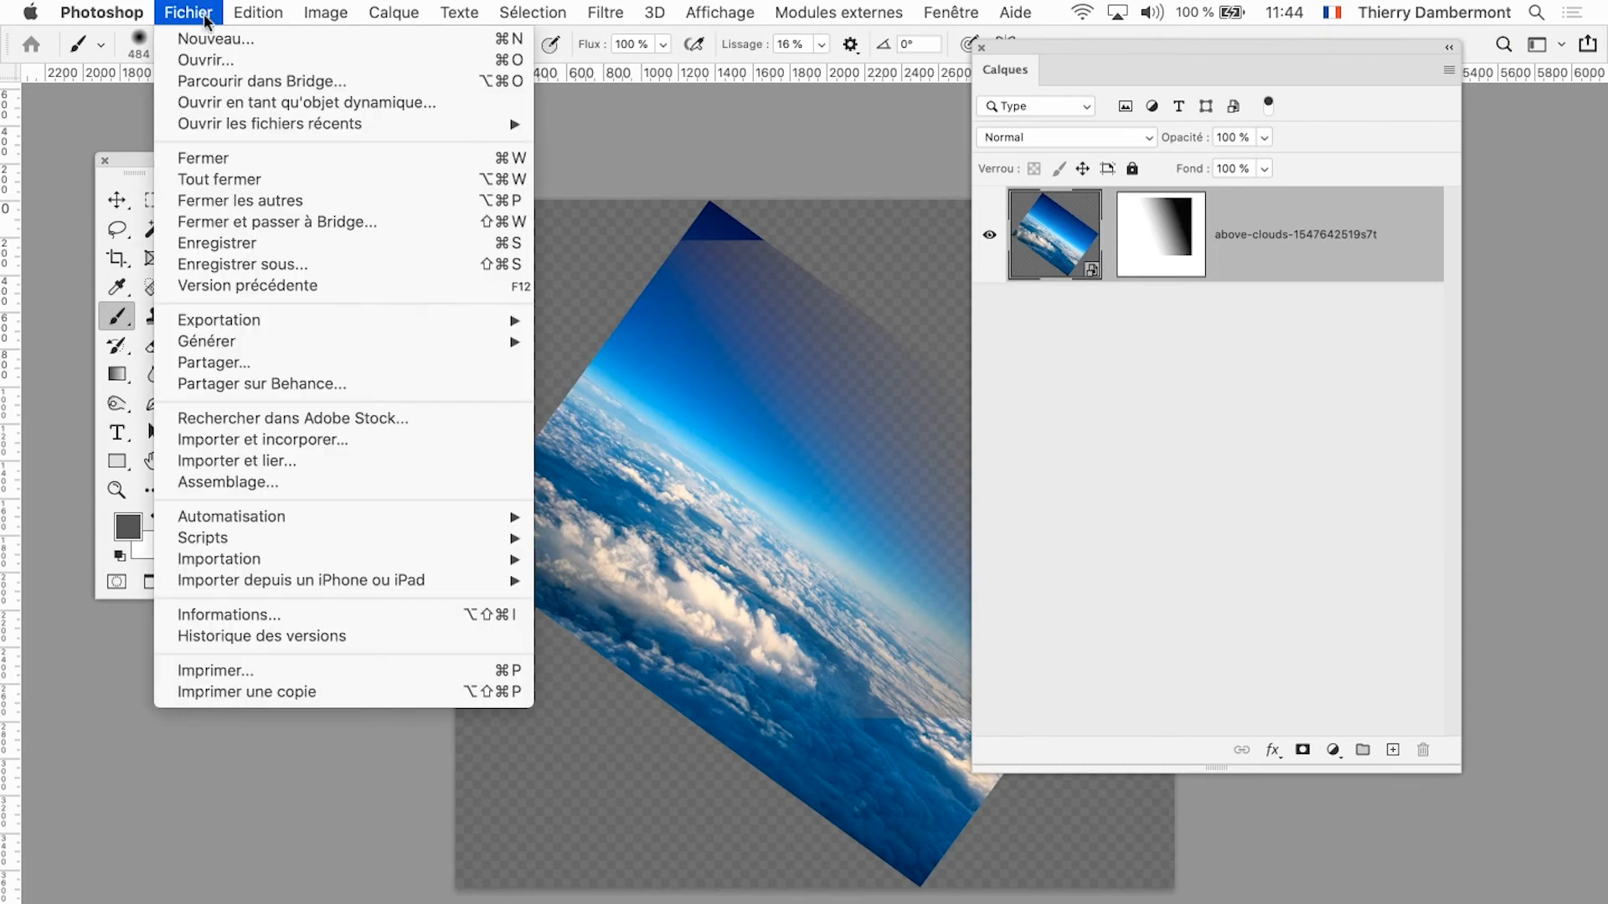
click(249, 244)
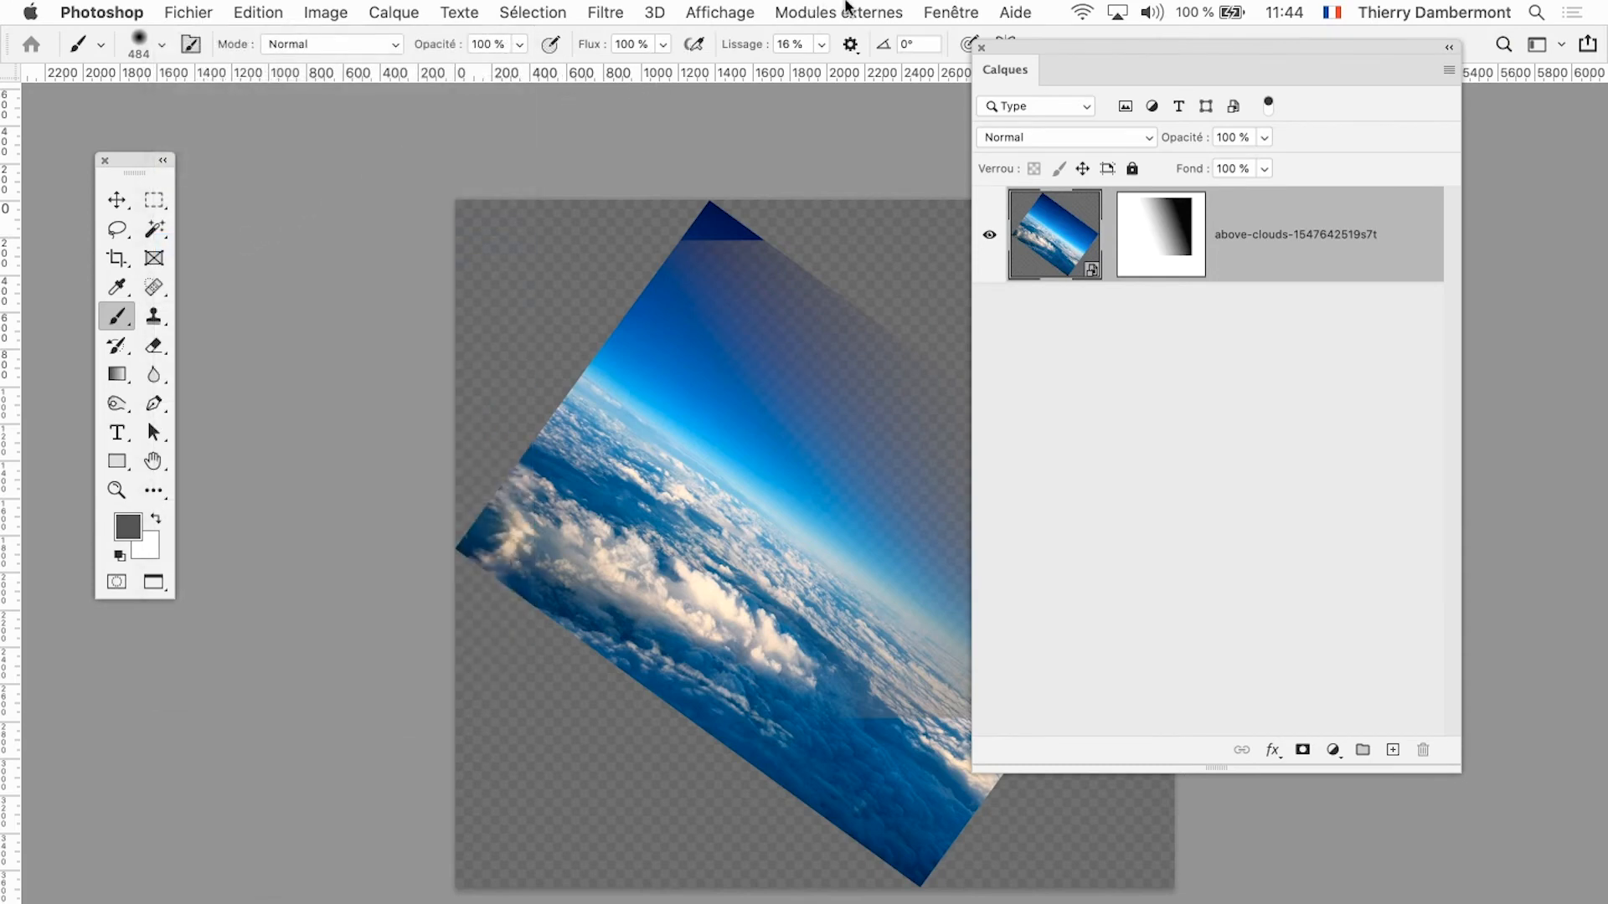
key(super+w)
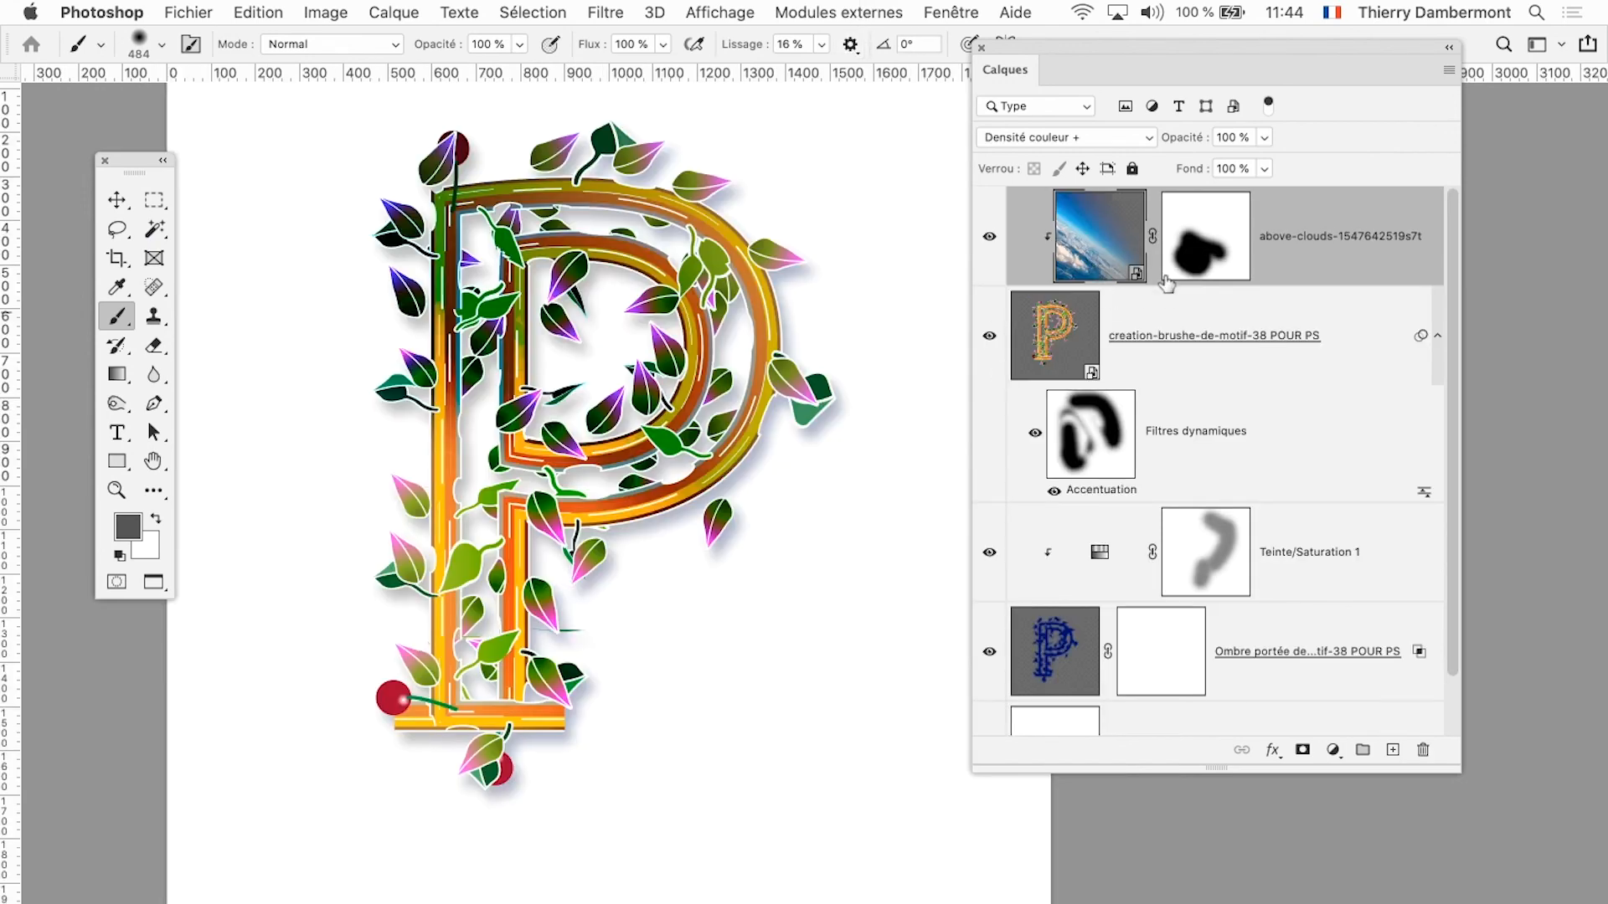
Step: Reopen the clouds smart object, rotate its inner image to -21.50° and shift it up and to the left
double_click(1122, 244)
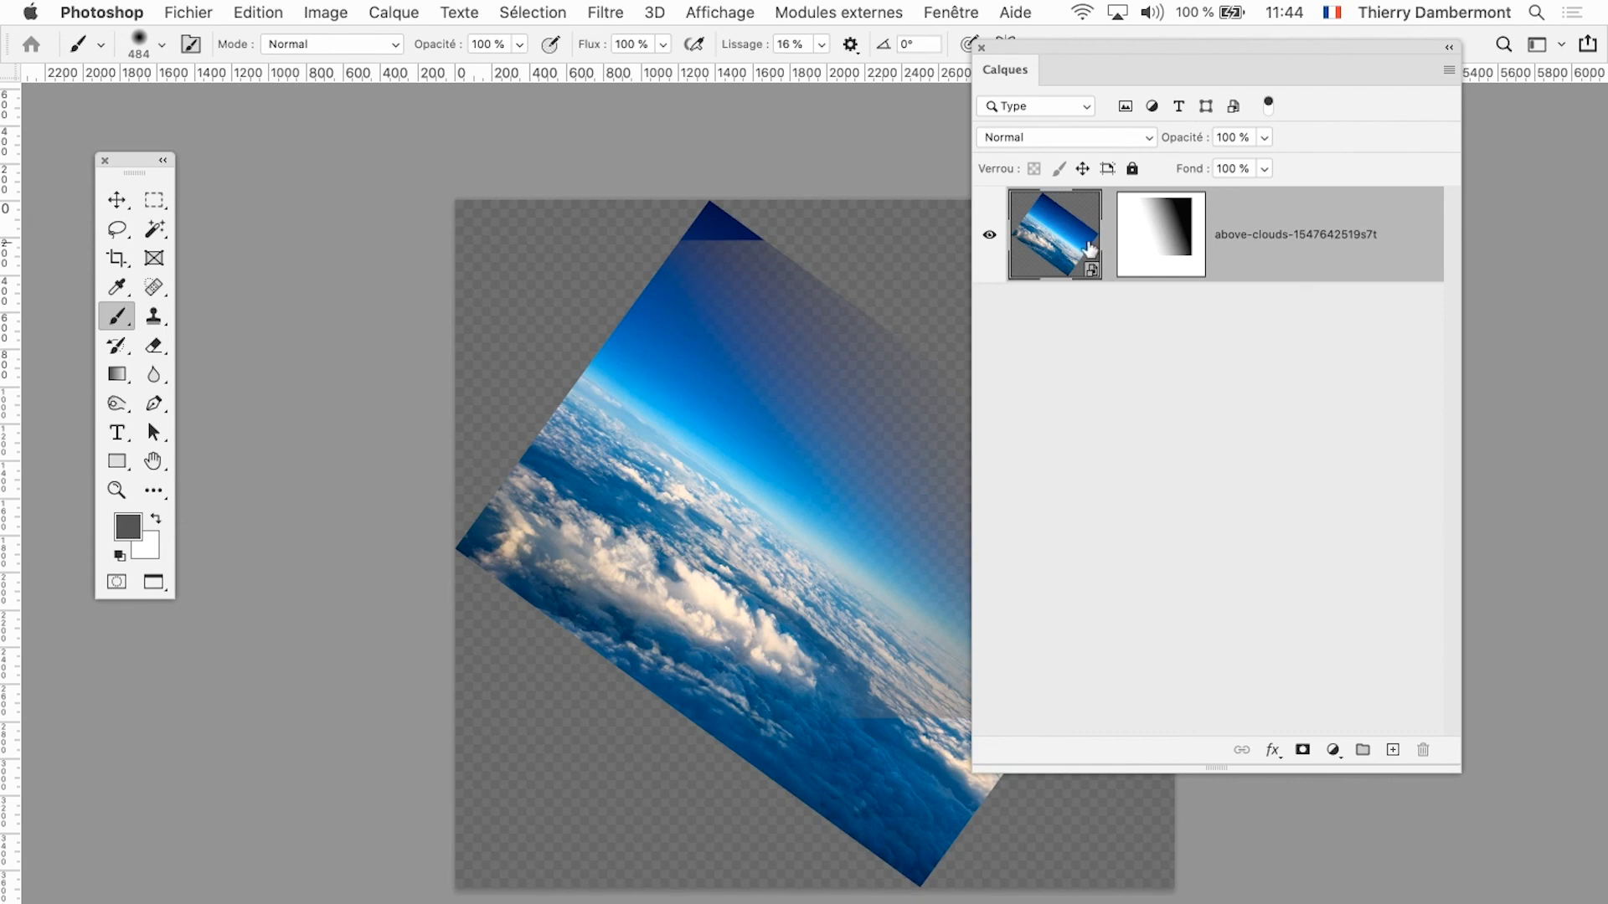
key(super+t)
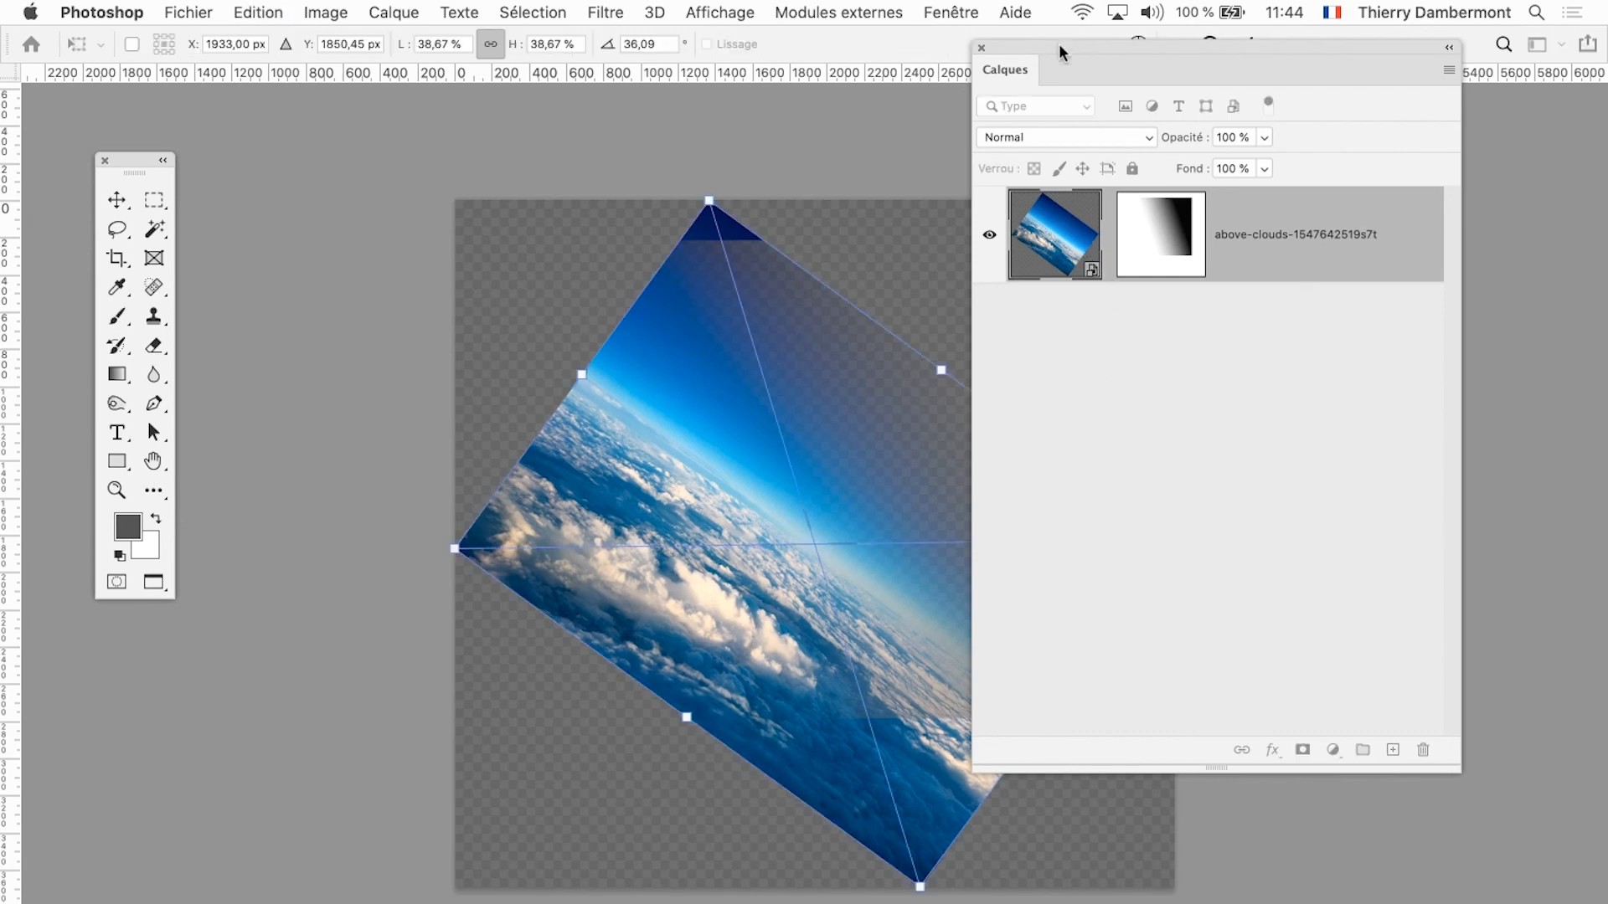
drag(1060, 46, 1369, 126)
drag(1092, 333, 896, 251)
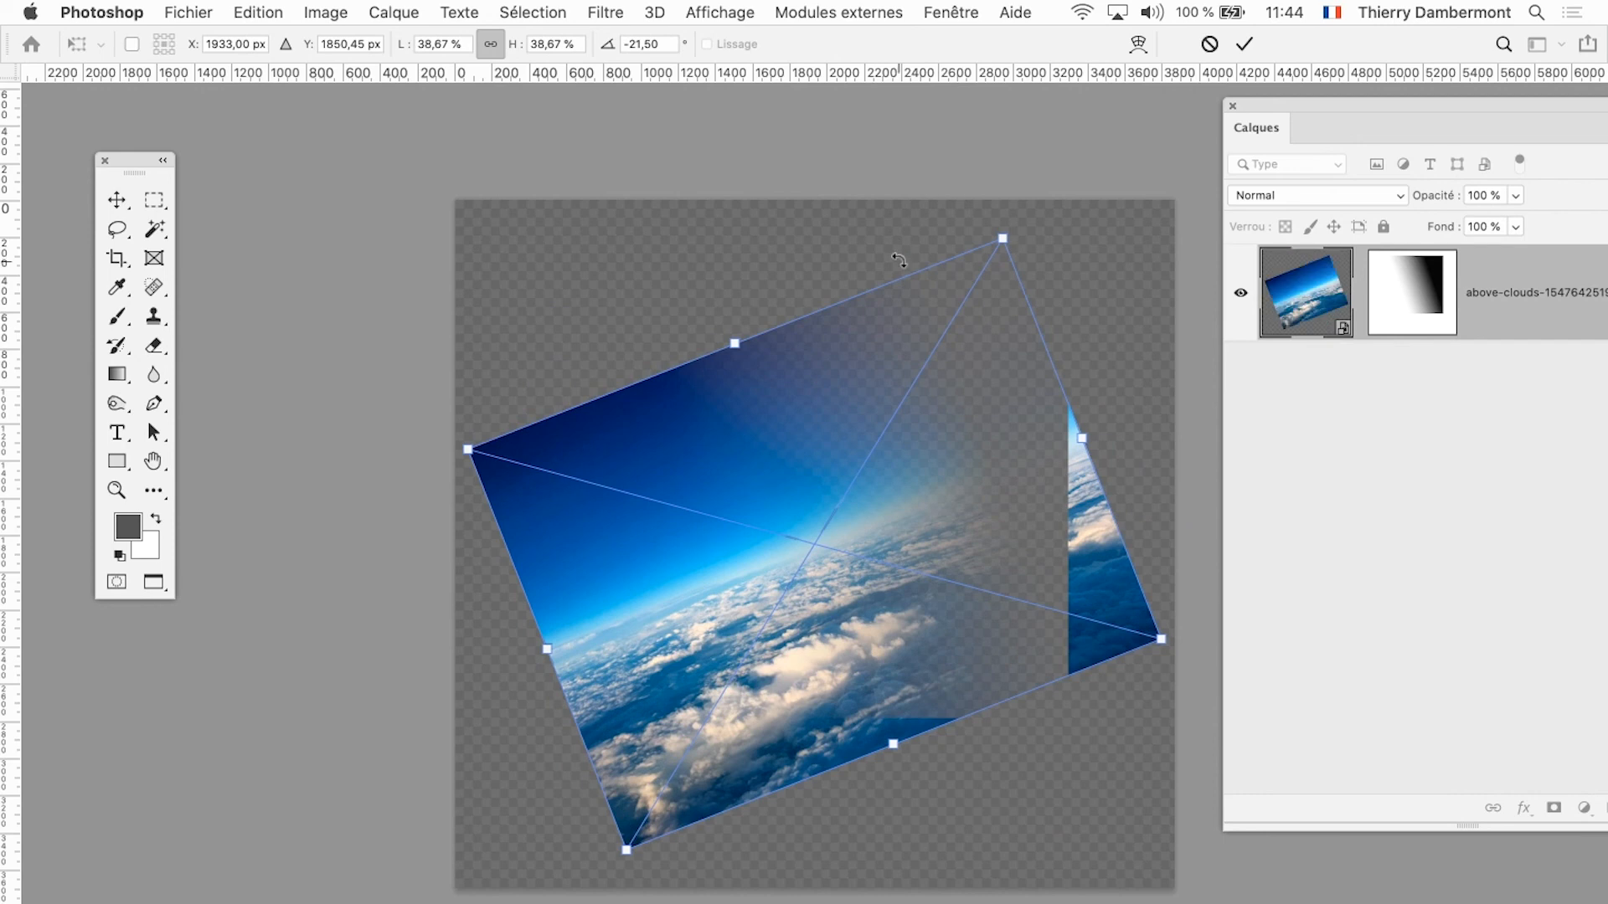
drag(892, 489, 818, 462)
click(1253, 46)
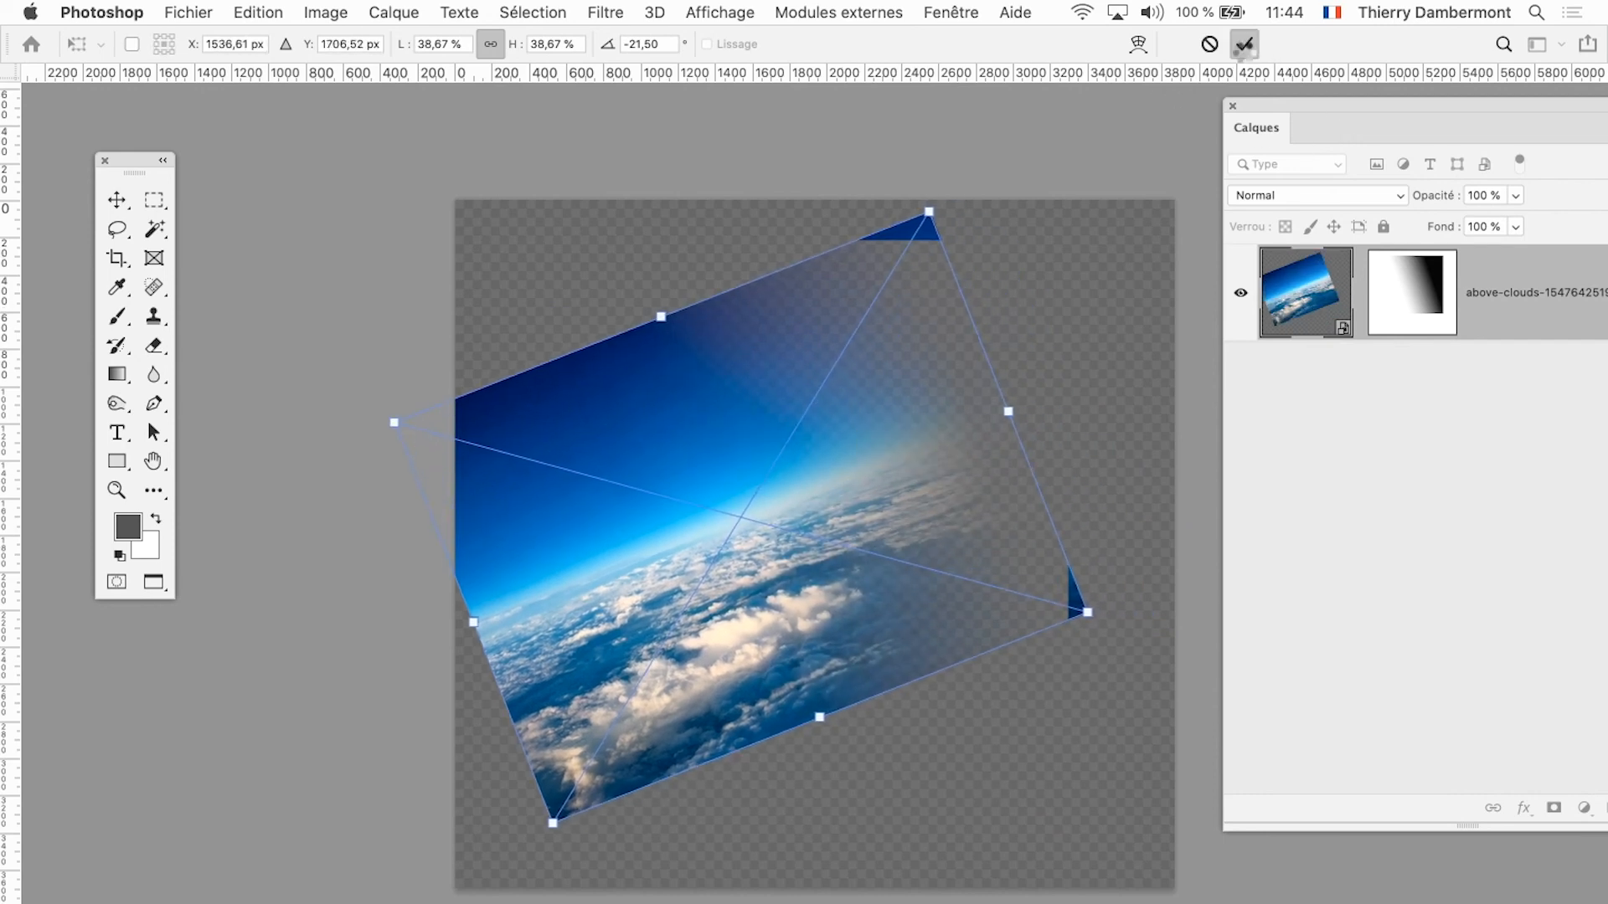
Step: Save the rotated clouds smart object and return to the letter P document
key(b)
click(188, 11)
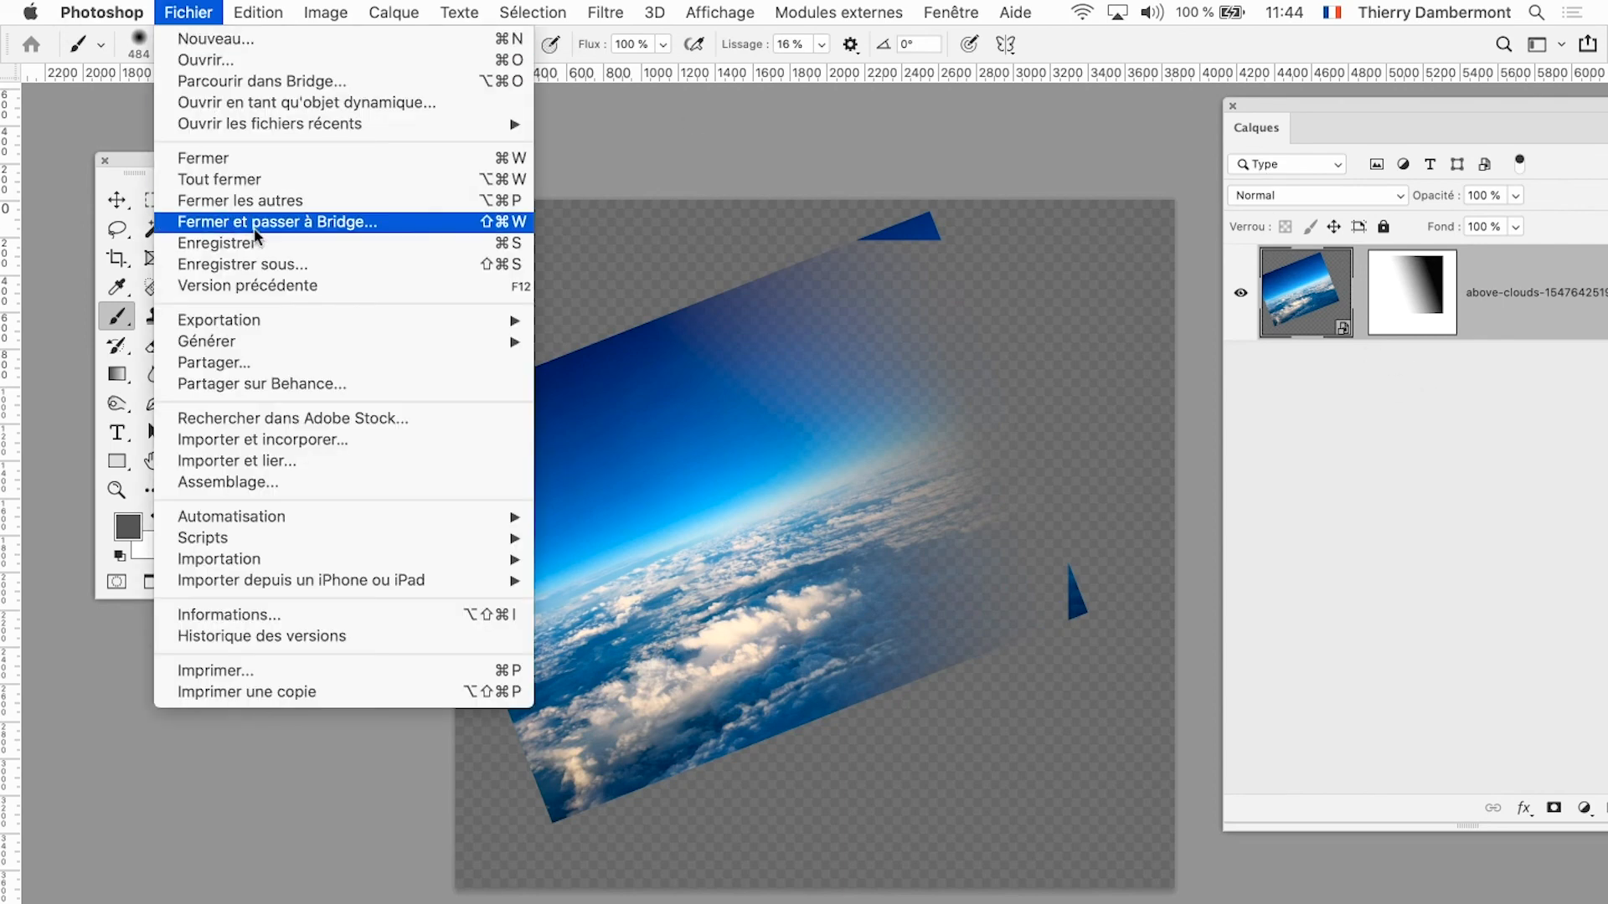
click(189, 13)
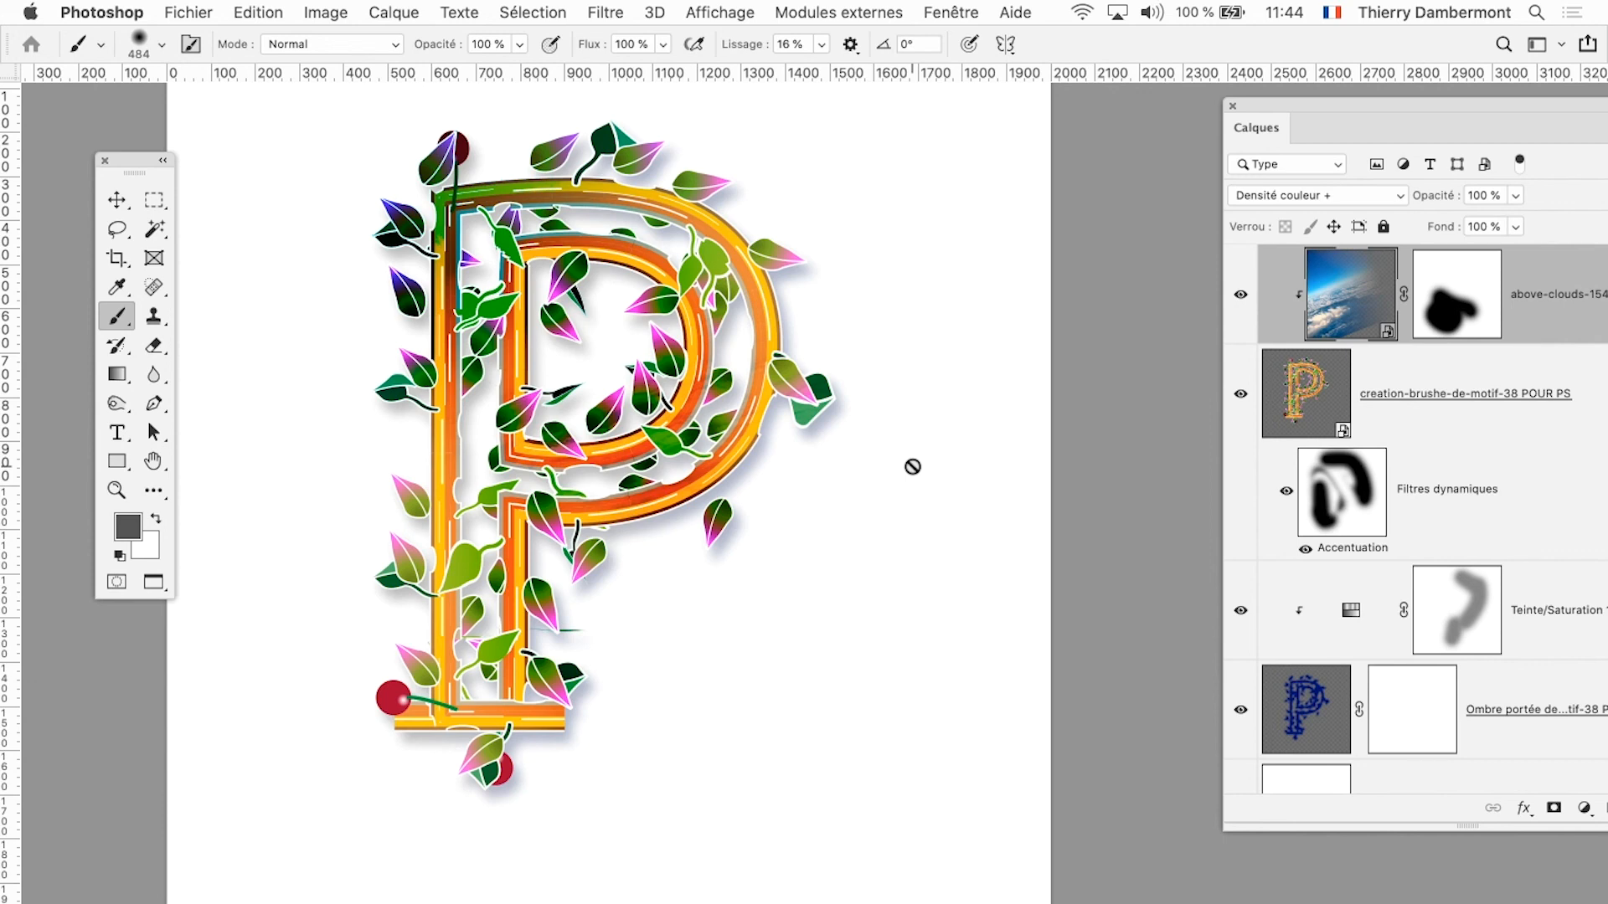
Step: Toggle the clouds layer's visibility to compare the letter P with and without the texture
drag(1247, 104, 942, 77)
click(921, 271)
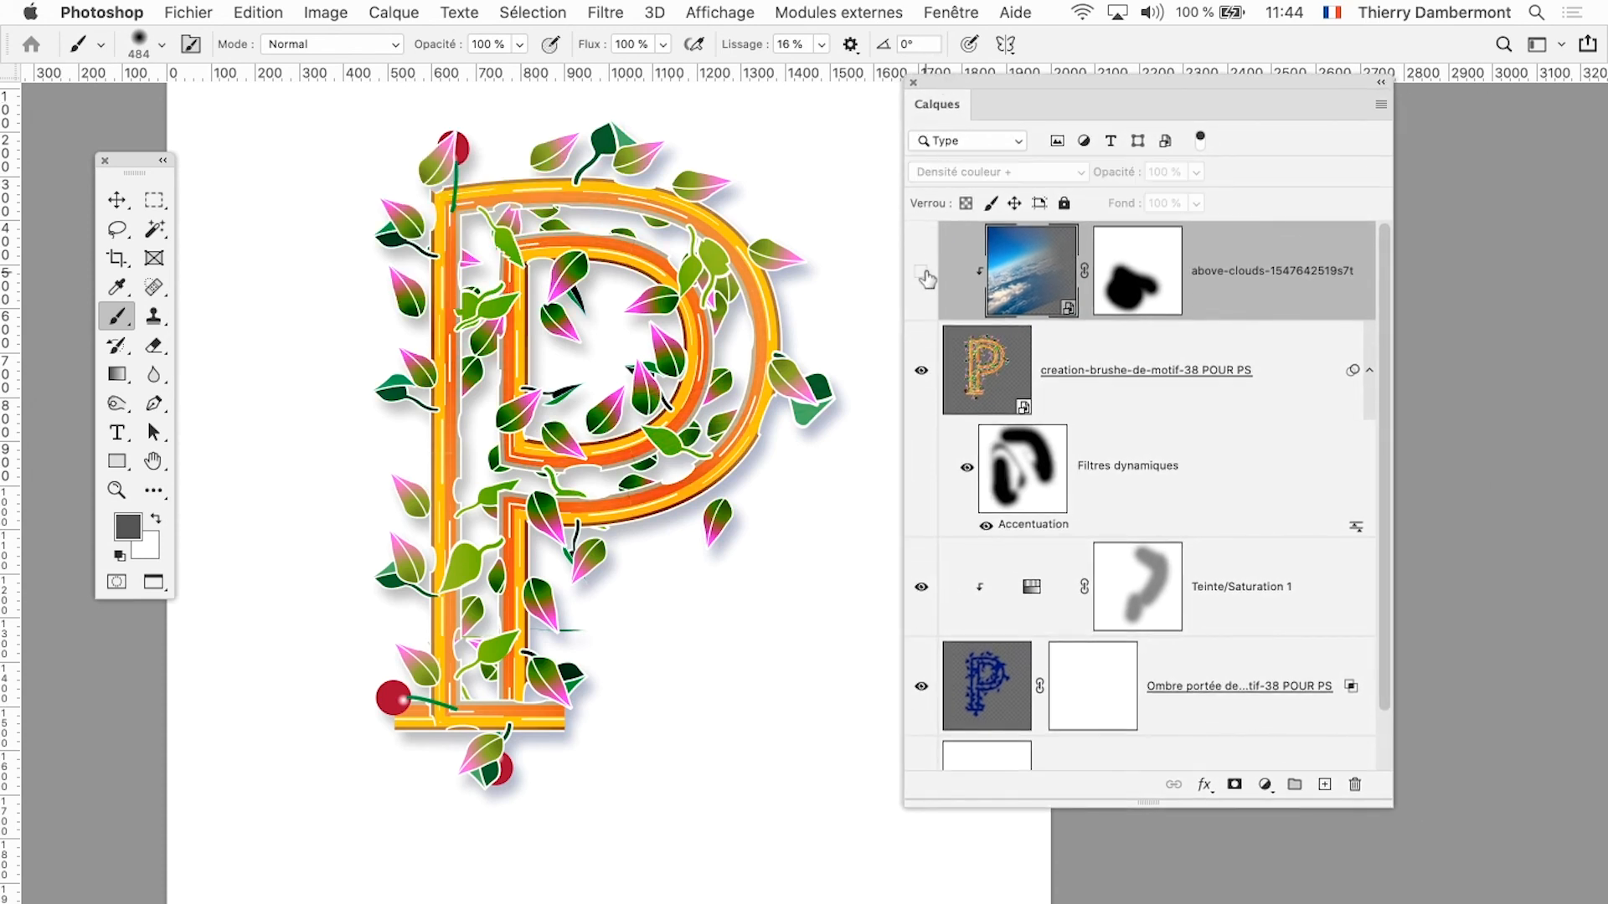
click(921, 272)
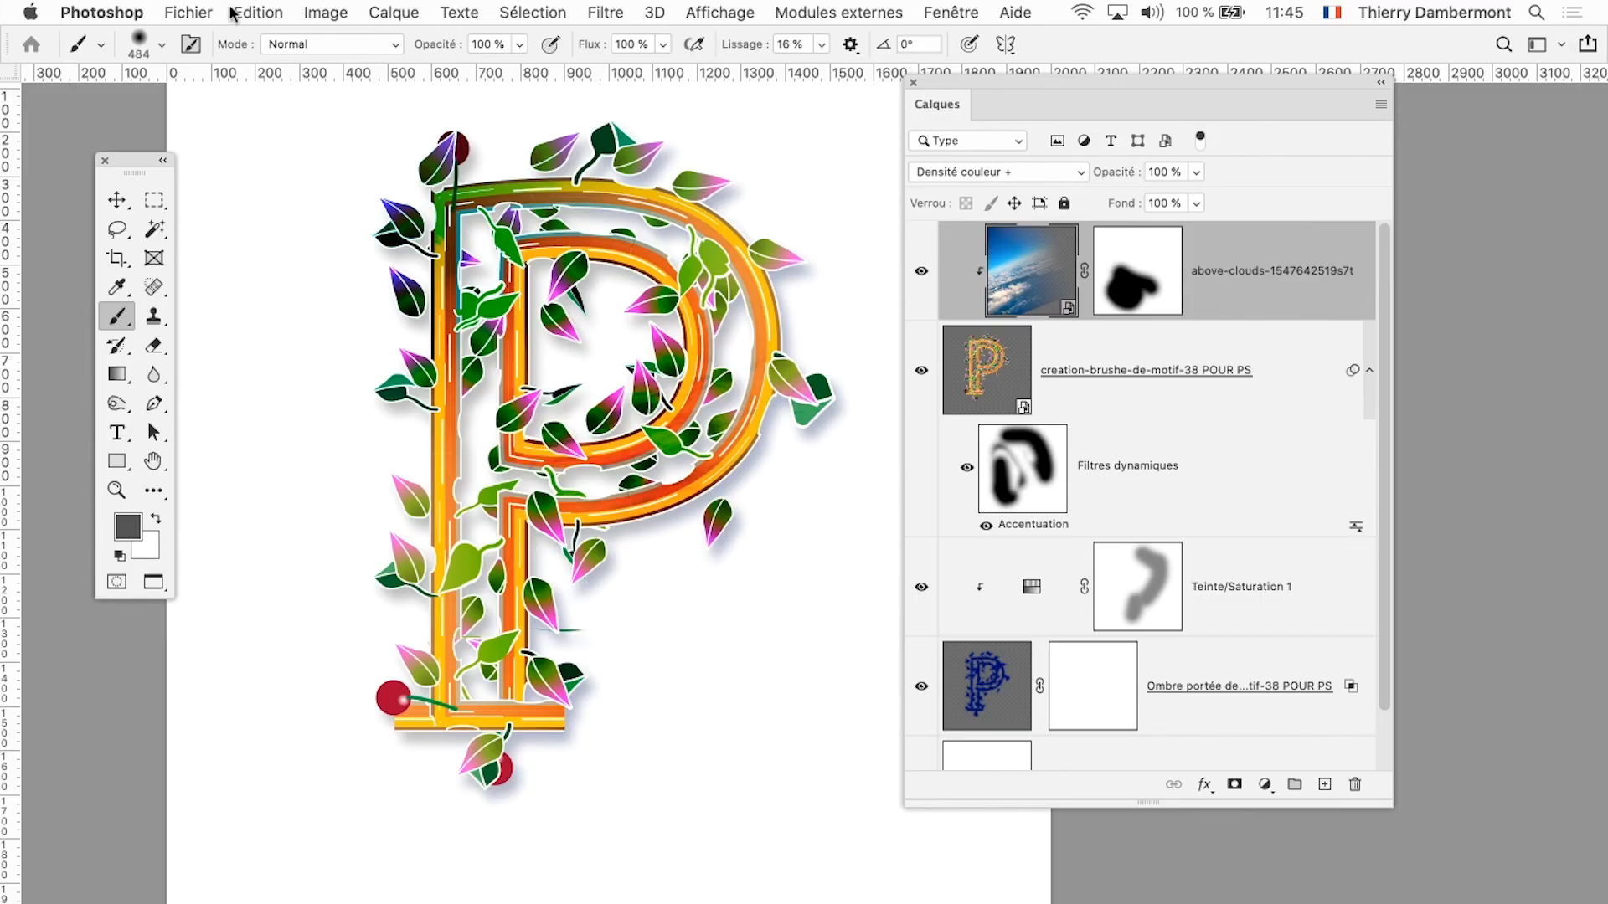
Step: Save the letter P document with its layers as a new Photoshop file named Sans titre-4.psd
click(197, 12)
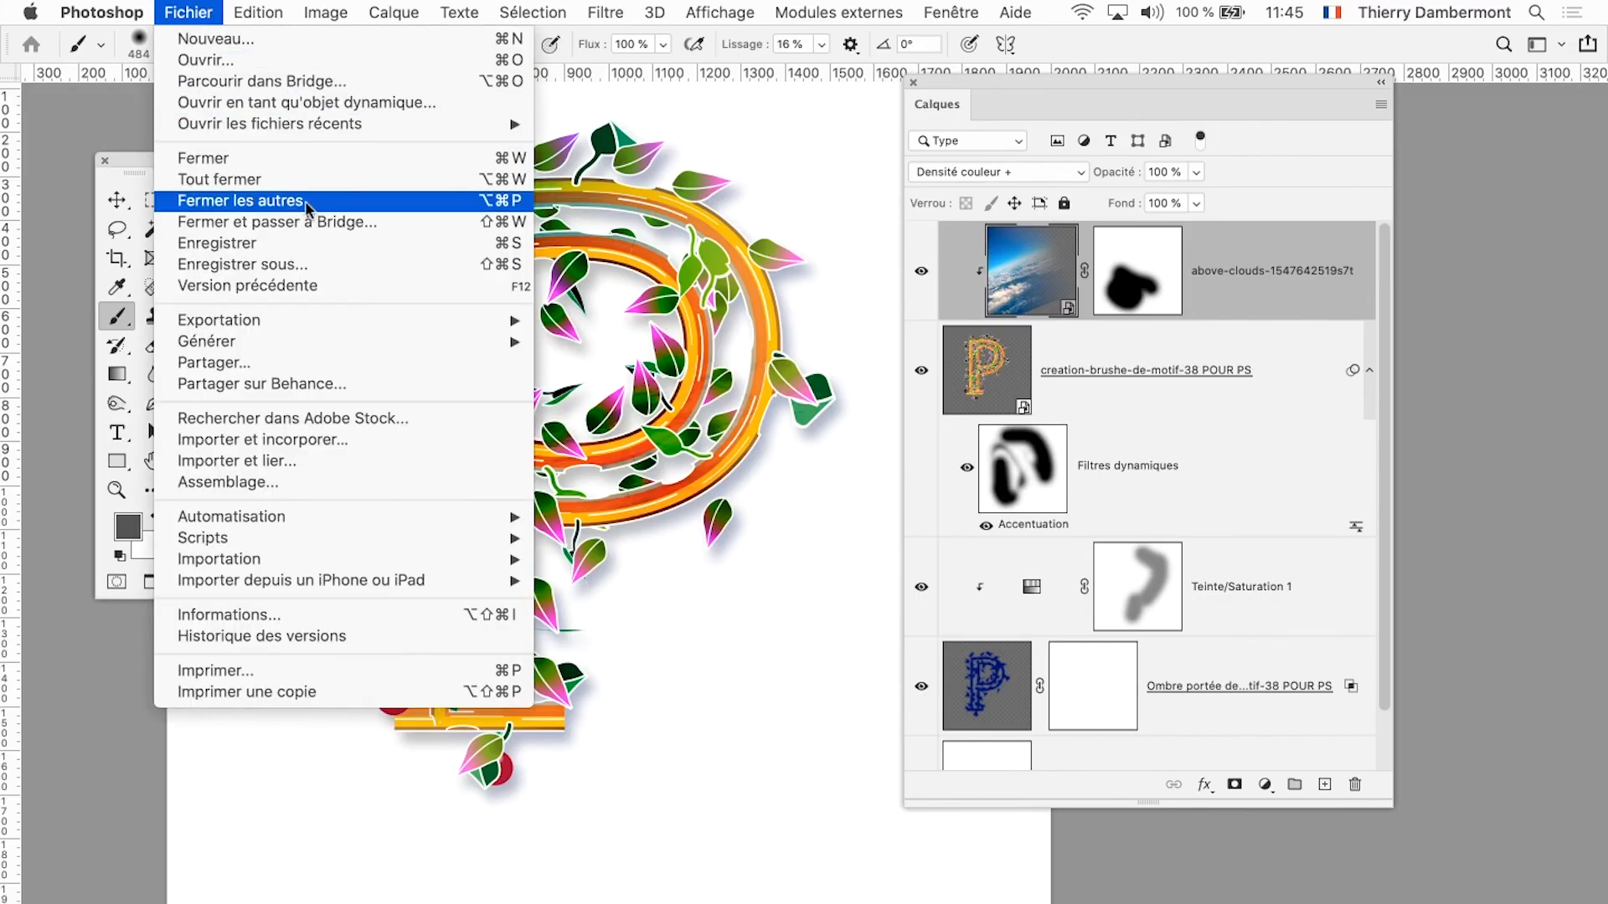
click(322, 265)
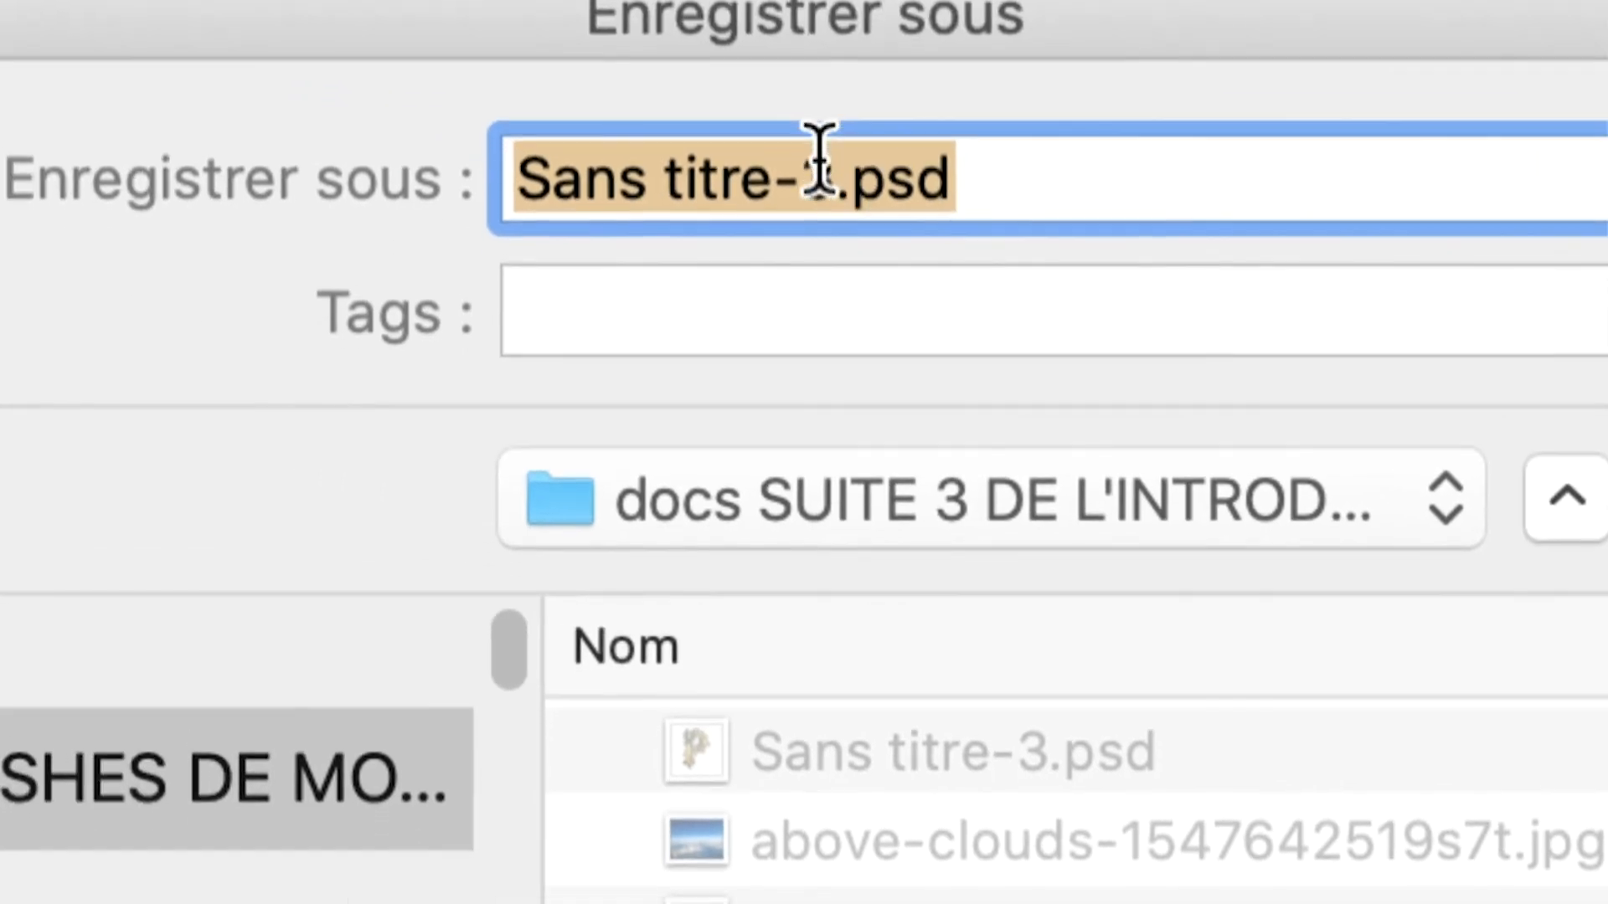
click(624, 141)
double_click(822, 164)
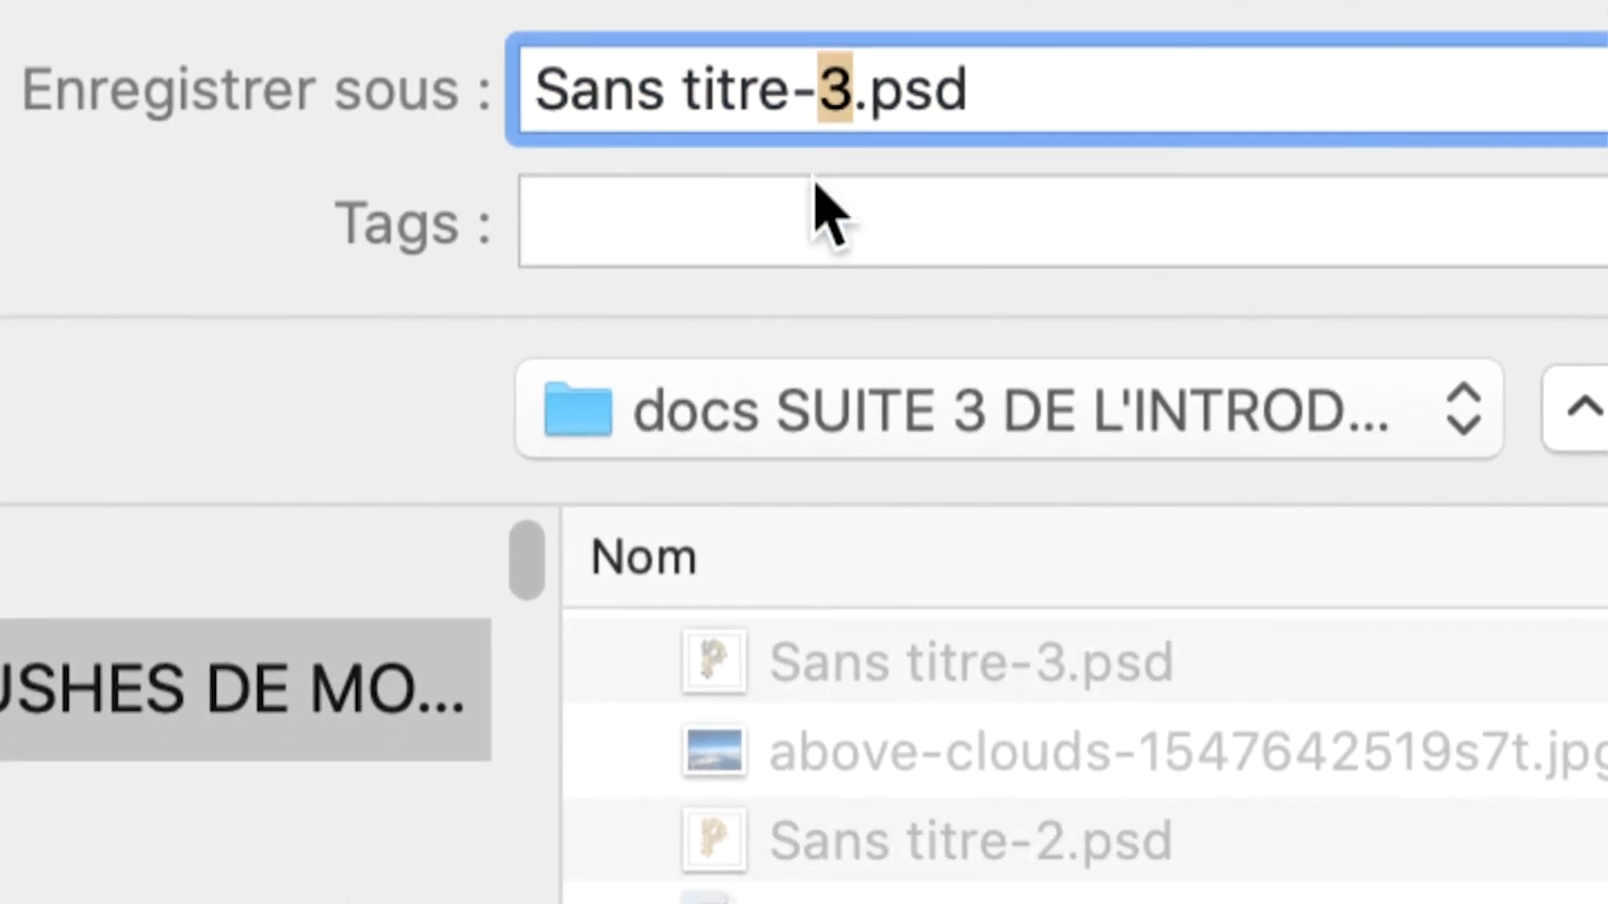
text(4)
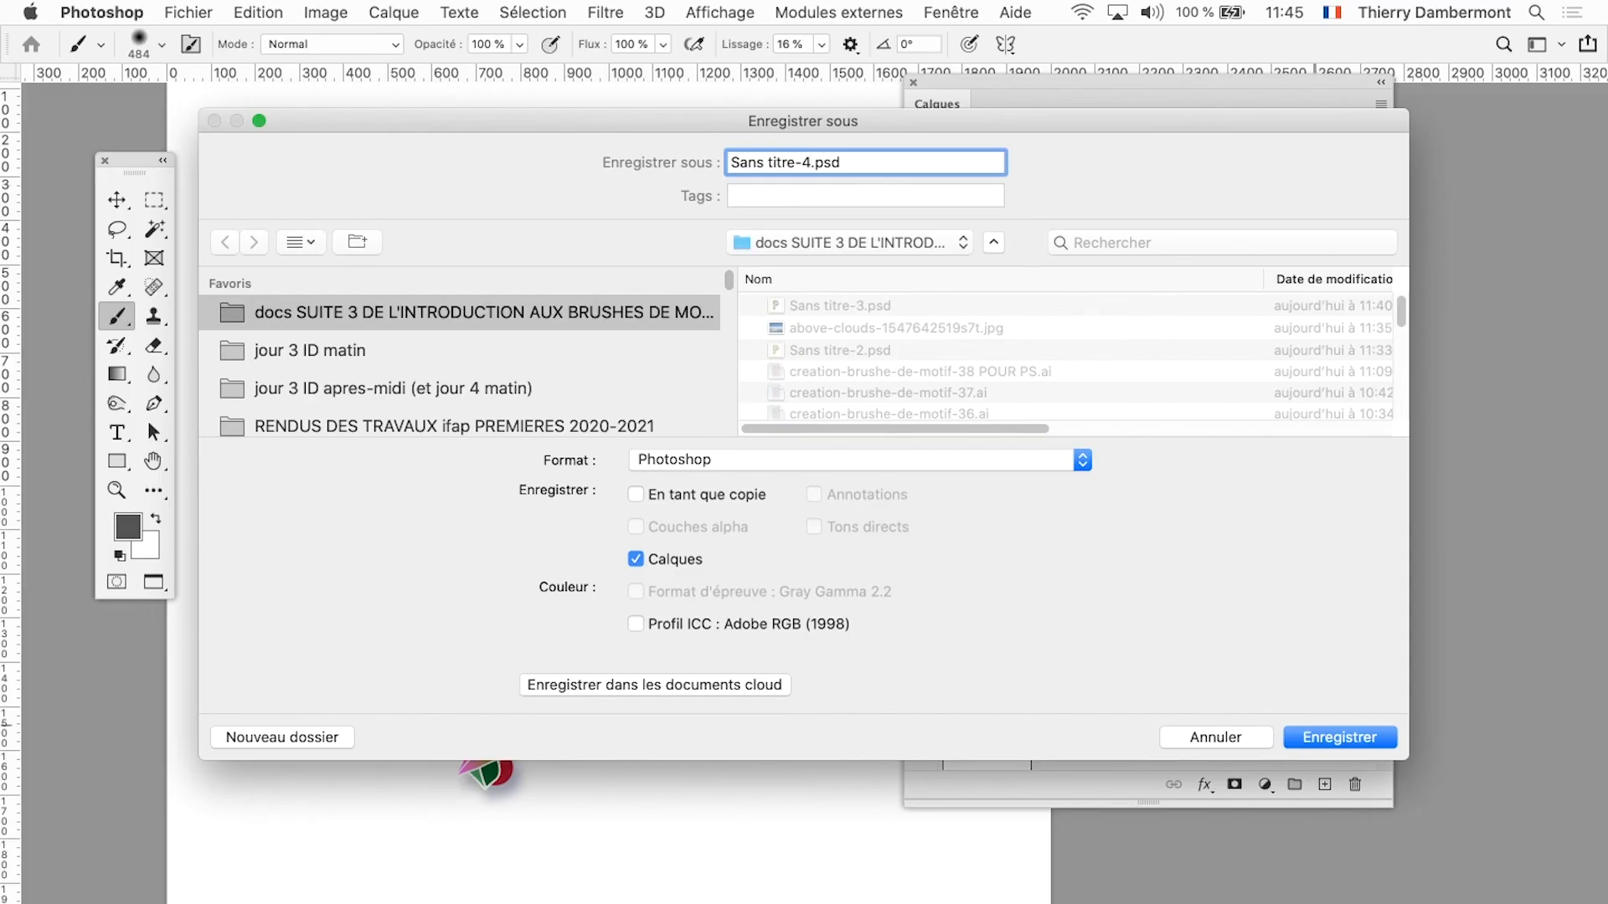
key(Return)
key(Return)
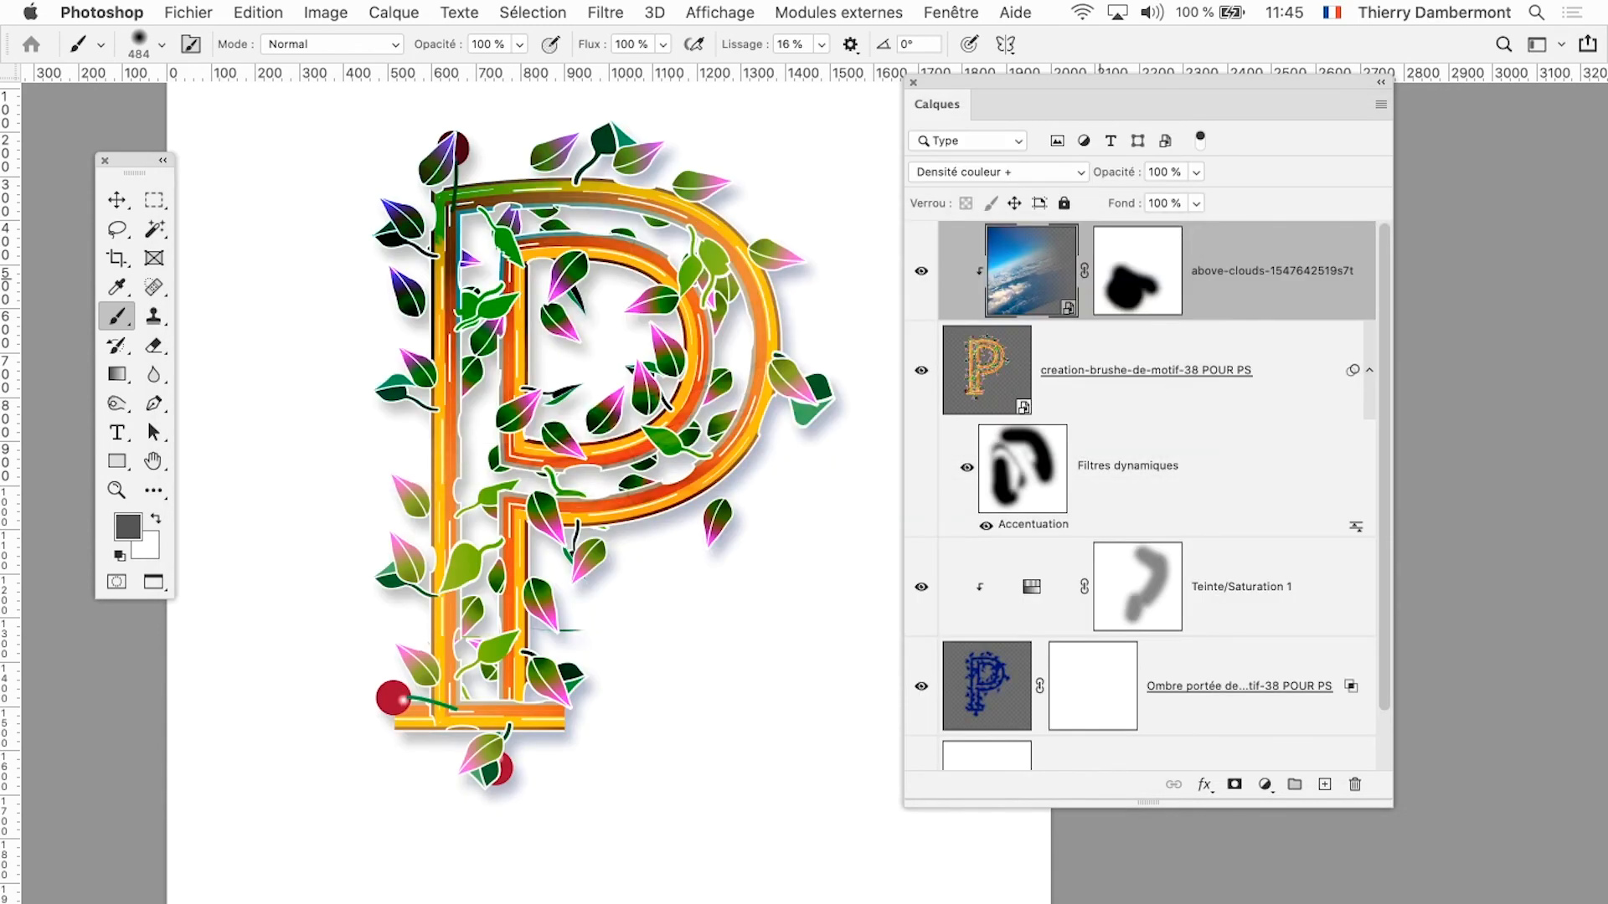
drag(671, 384, 936, 146)
drag(952, 82, 1213, 139)
drag(739, 302, 865, 401)
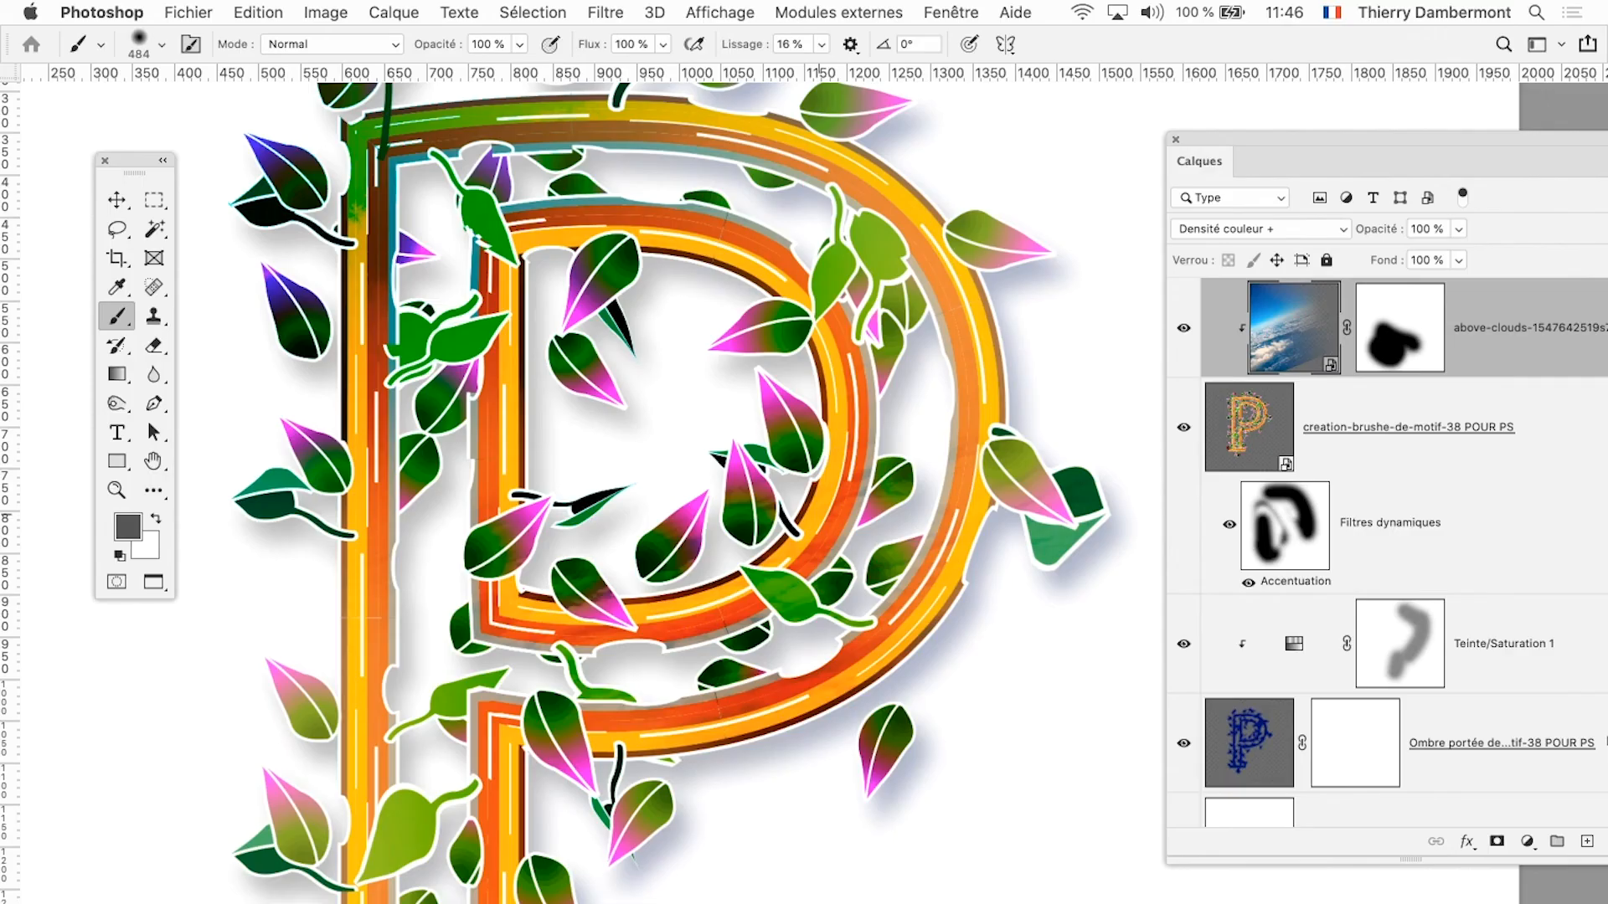
Step: Close the letter P document and the clouds smart object document
key(super+w)
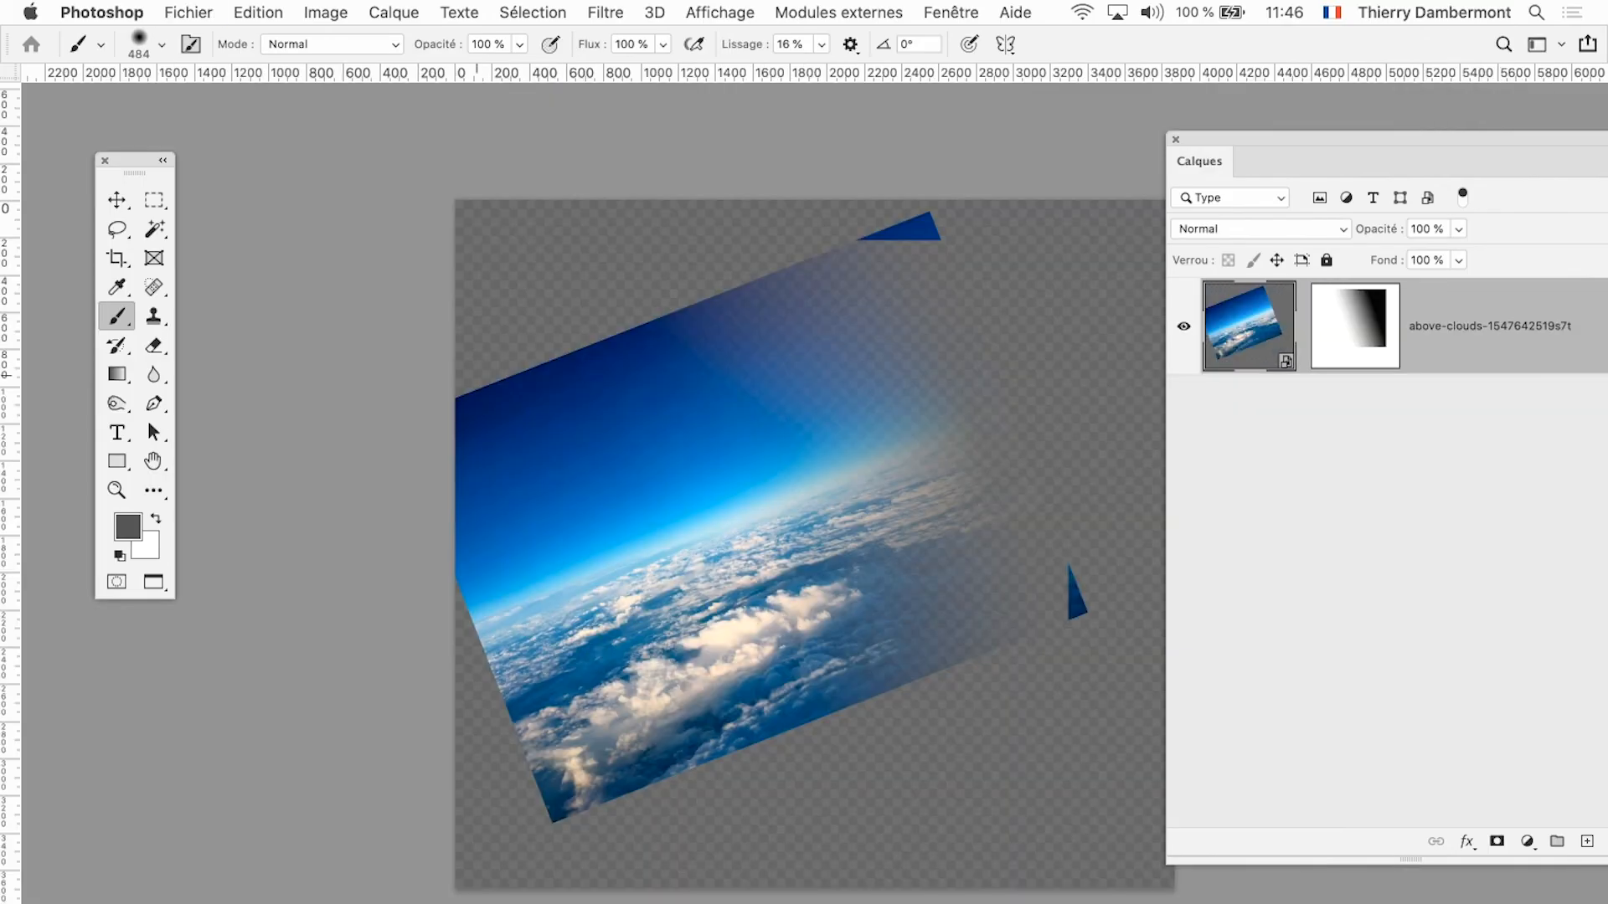
click(477, 375)
key(Escape)
key(super+w)
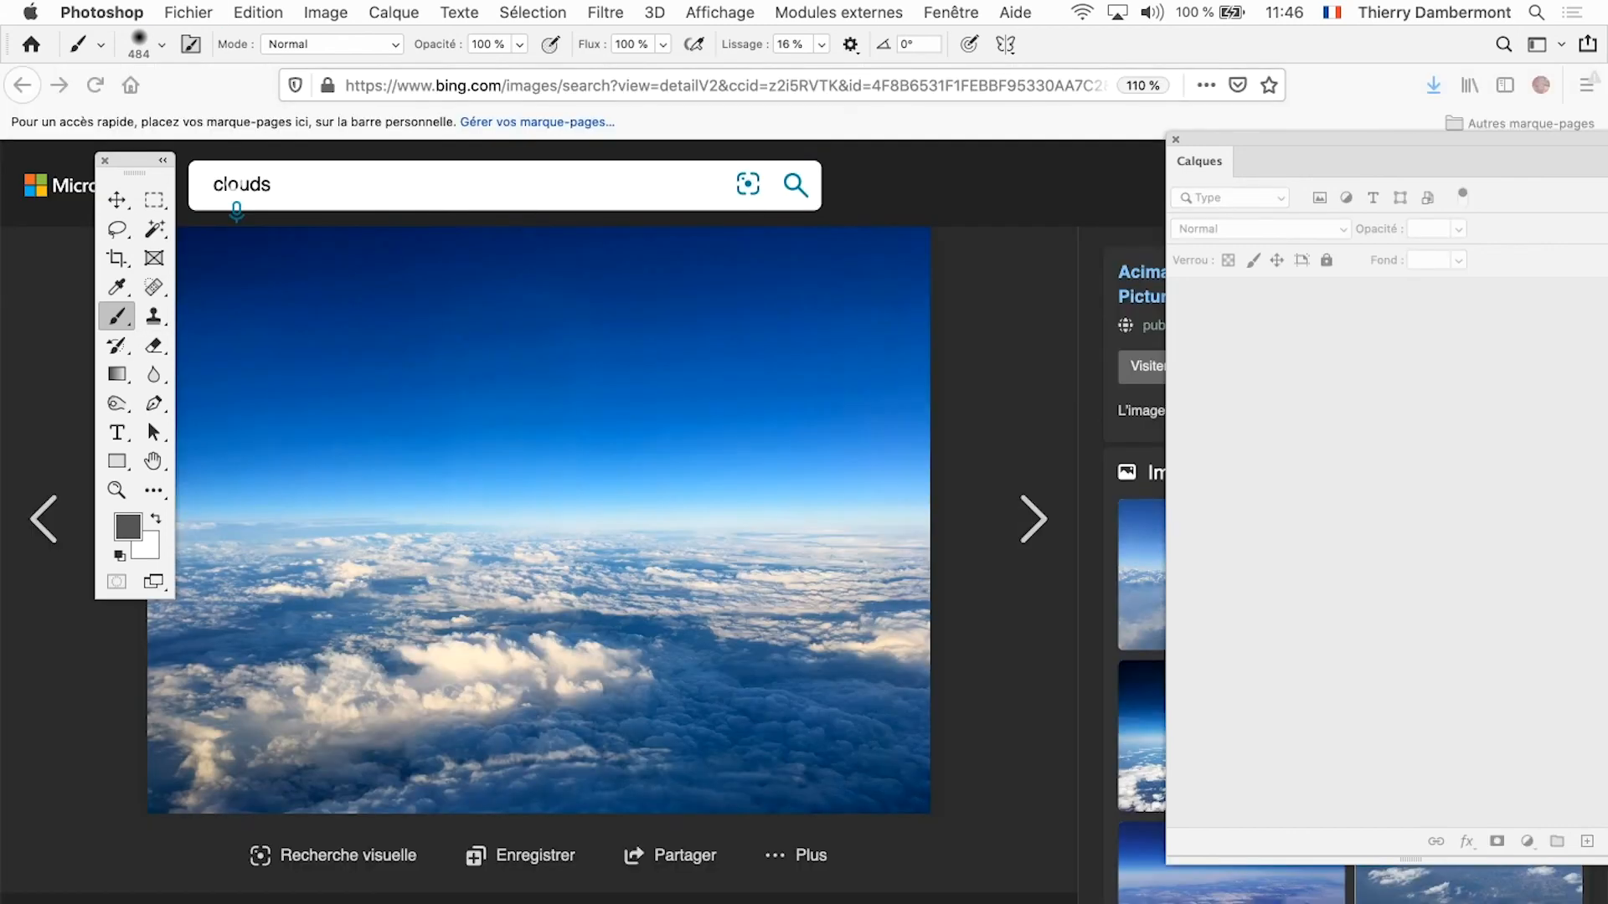
Step: Switch to Illustrator and save the letter P artwork as creation-brushe-de-motif-39 POUR PS.ai with the Illustrator 2020 options
key(super+Tab)
click(1038, 512)
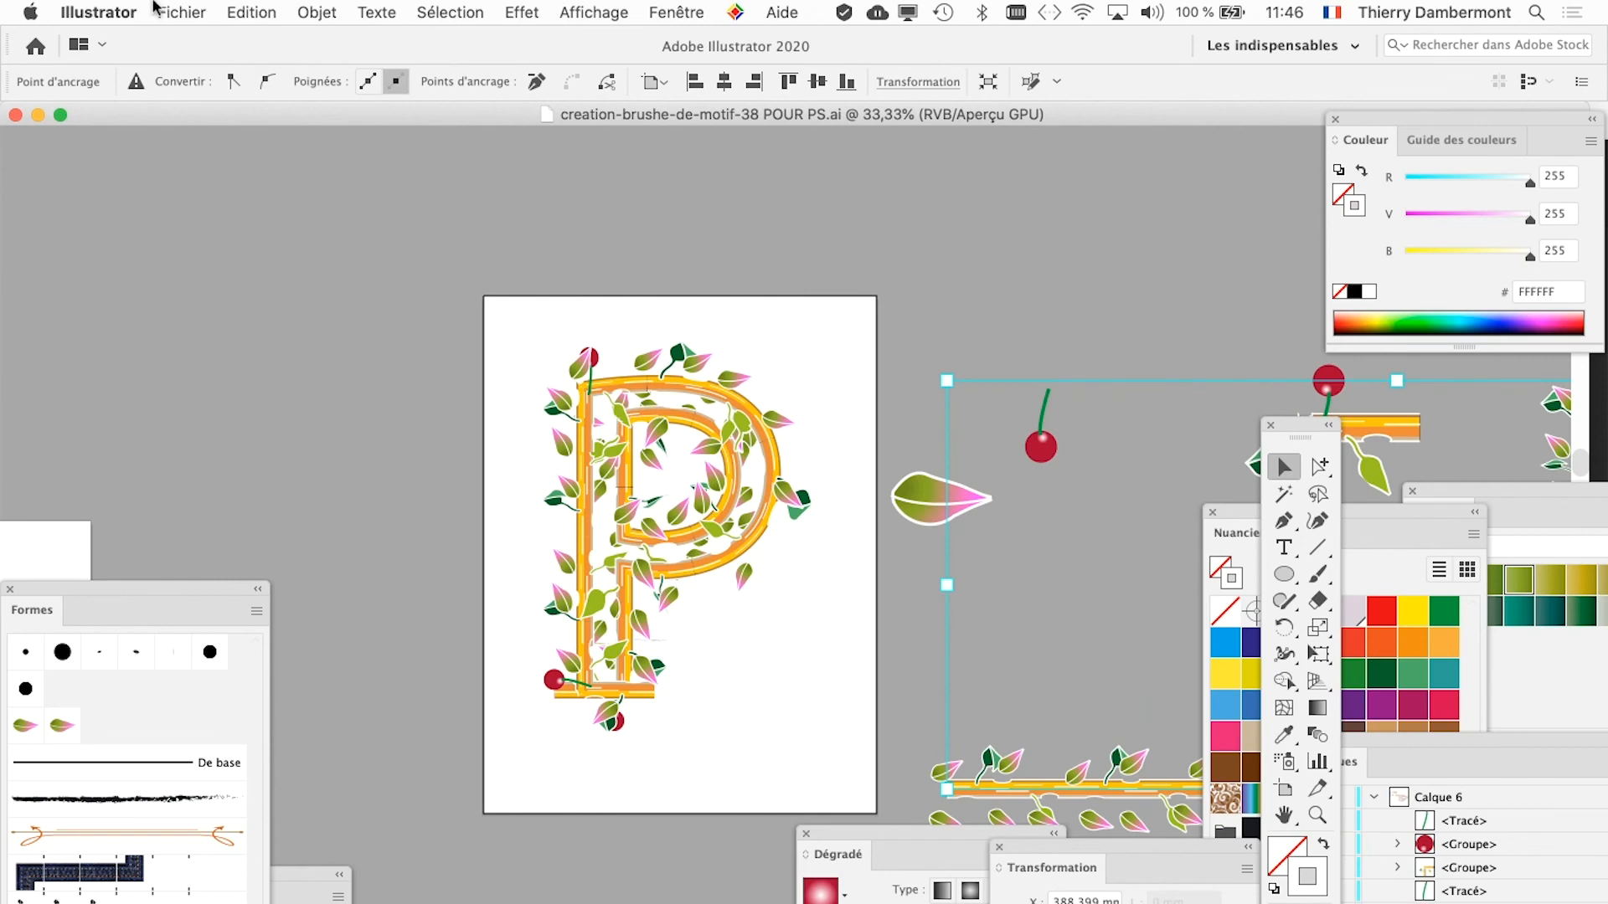
click(154, 10)
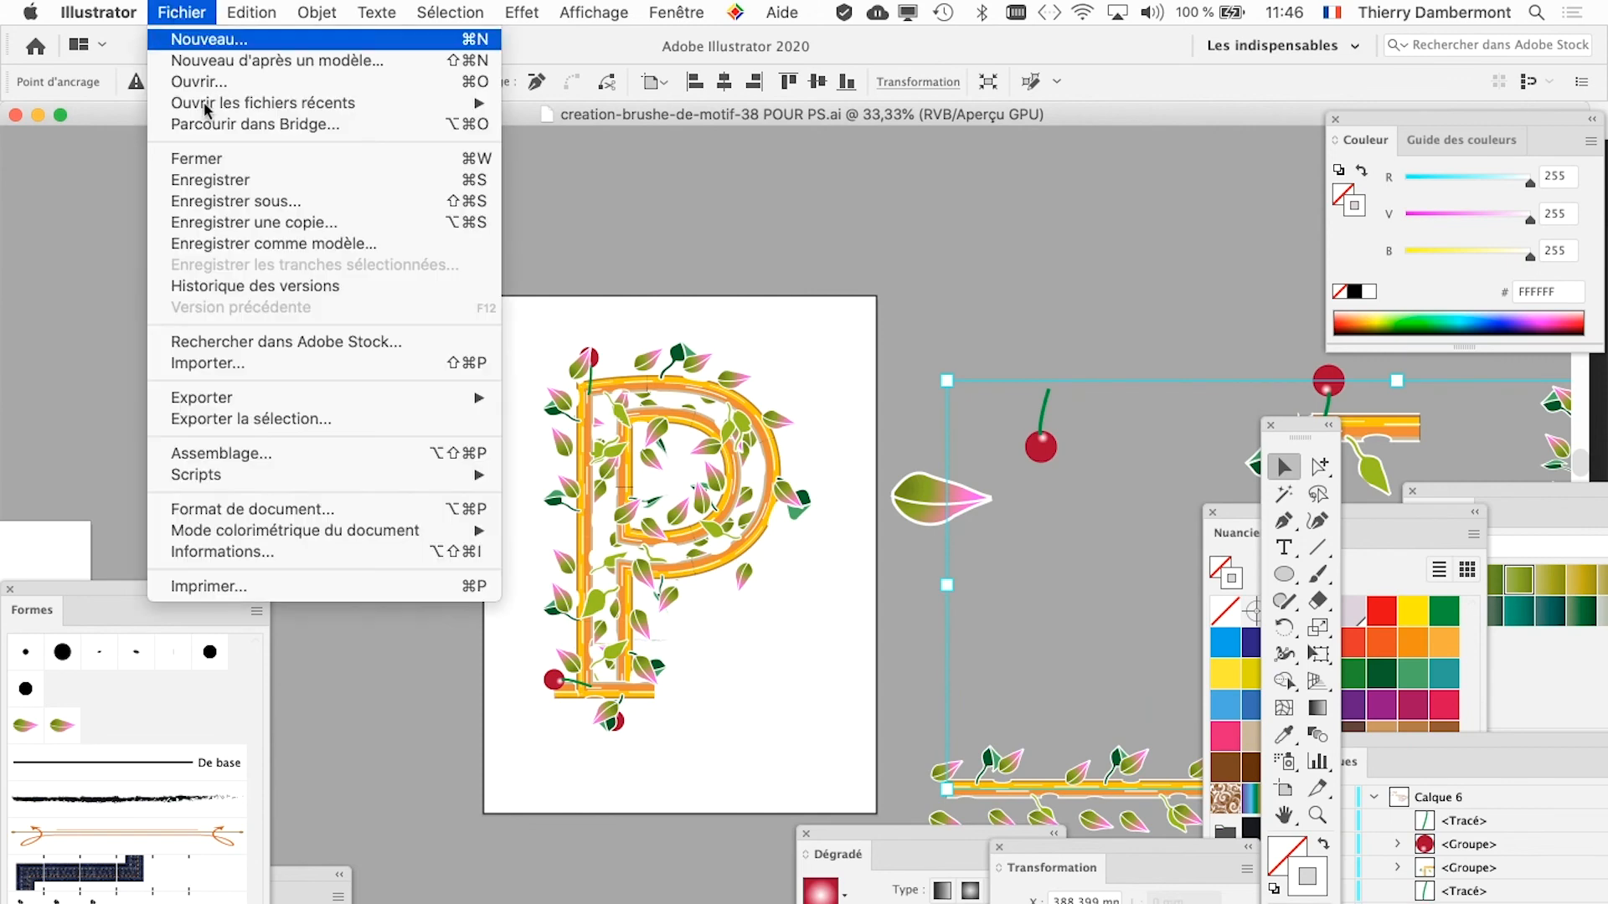
click(263, 205)
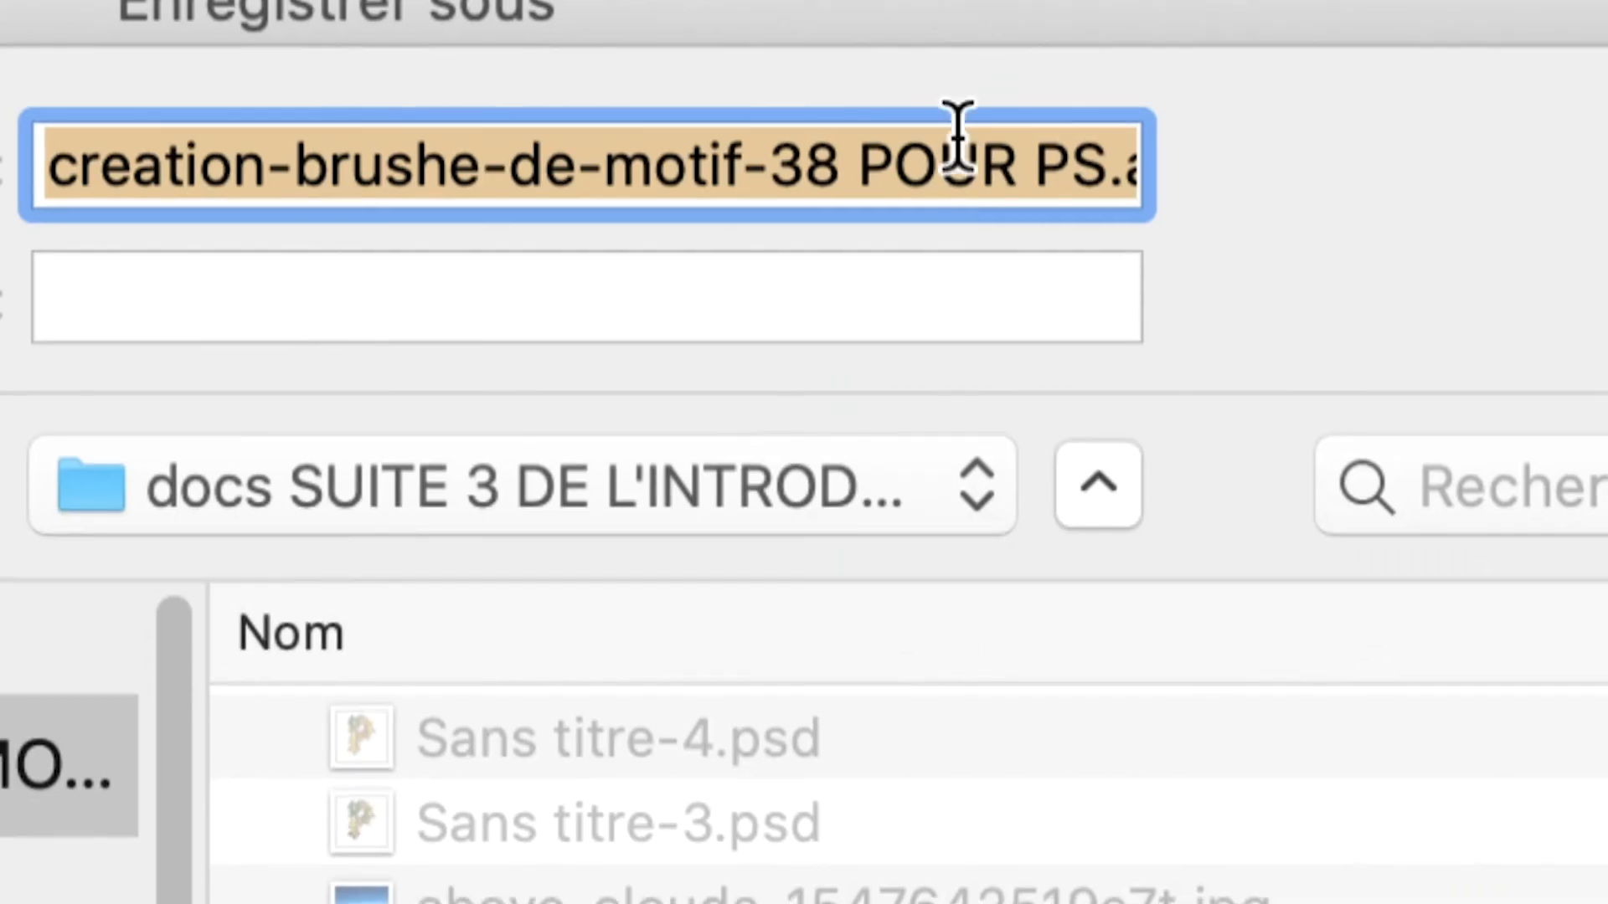
click(846, 165)
key(shift+Left)
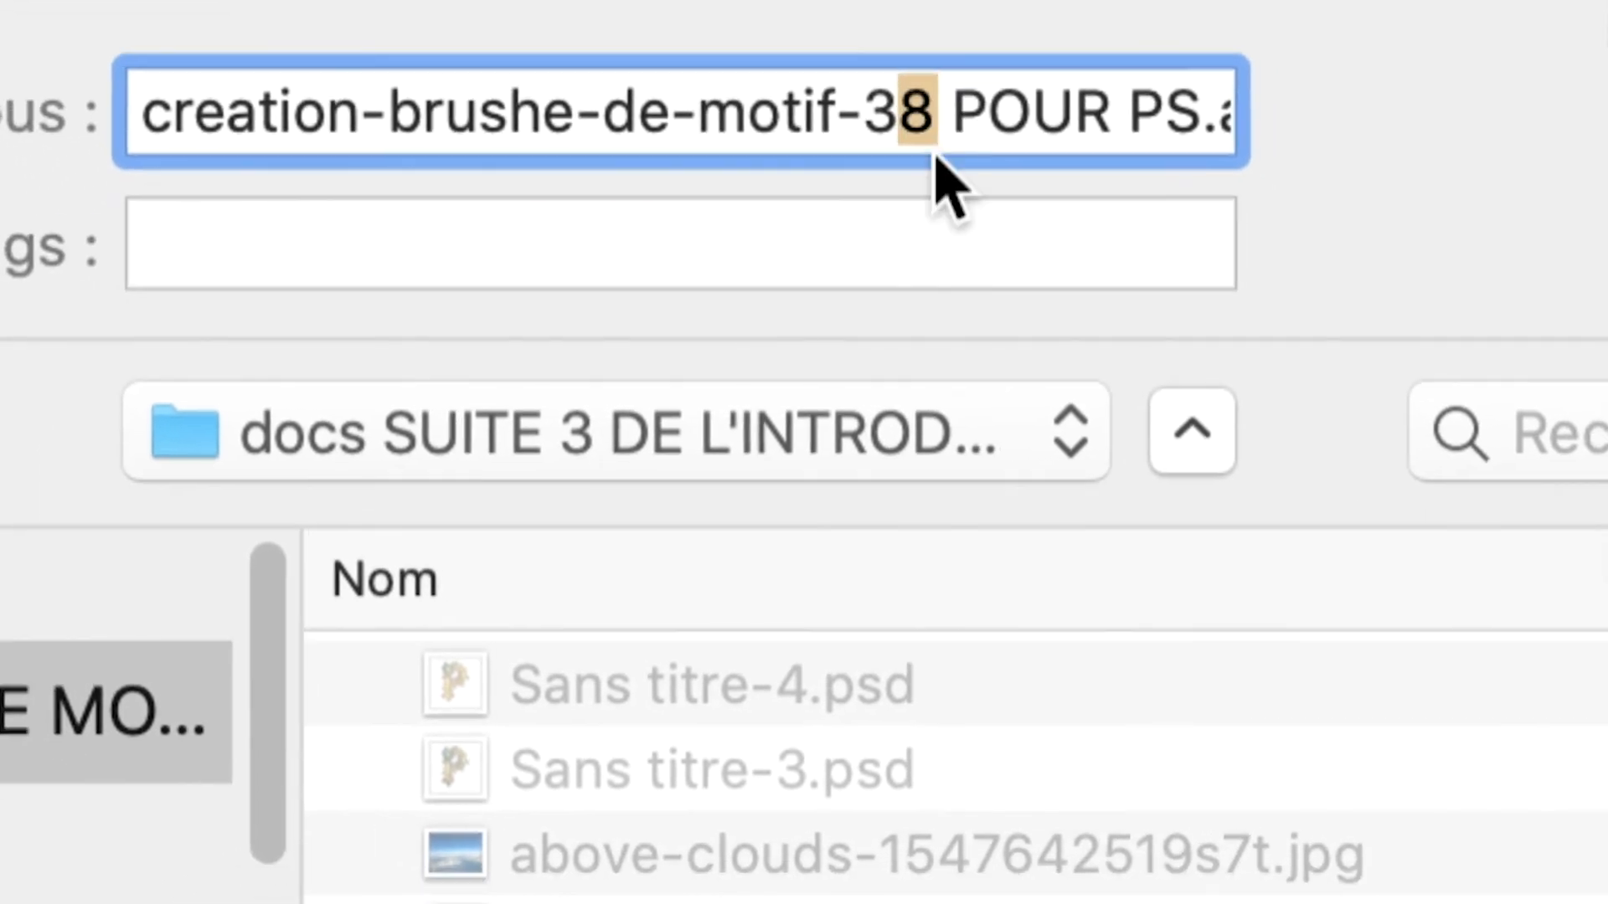
text(9)
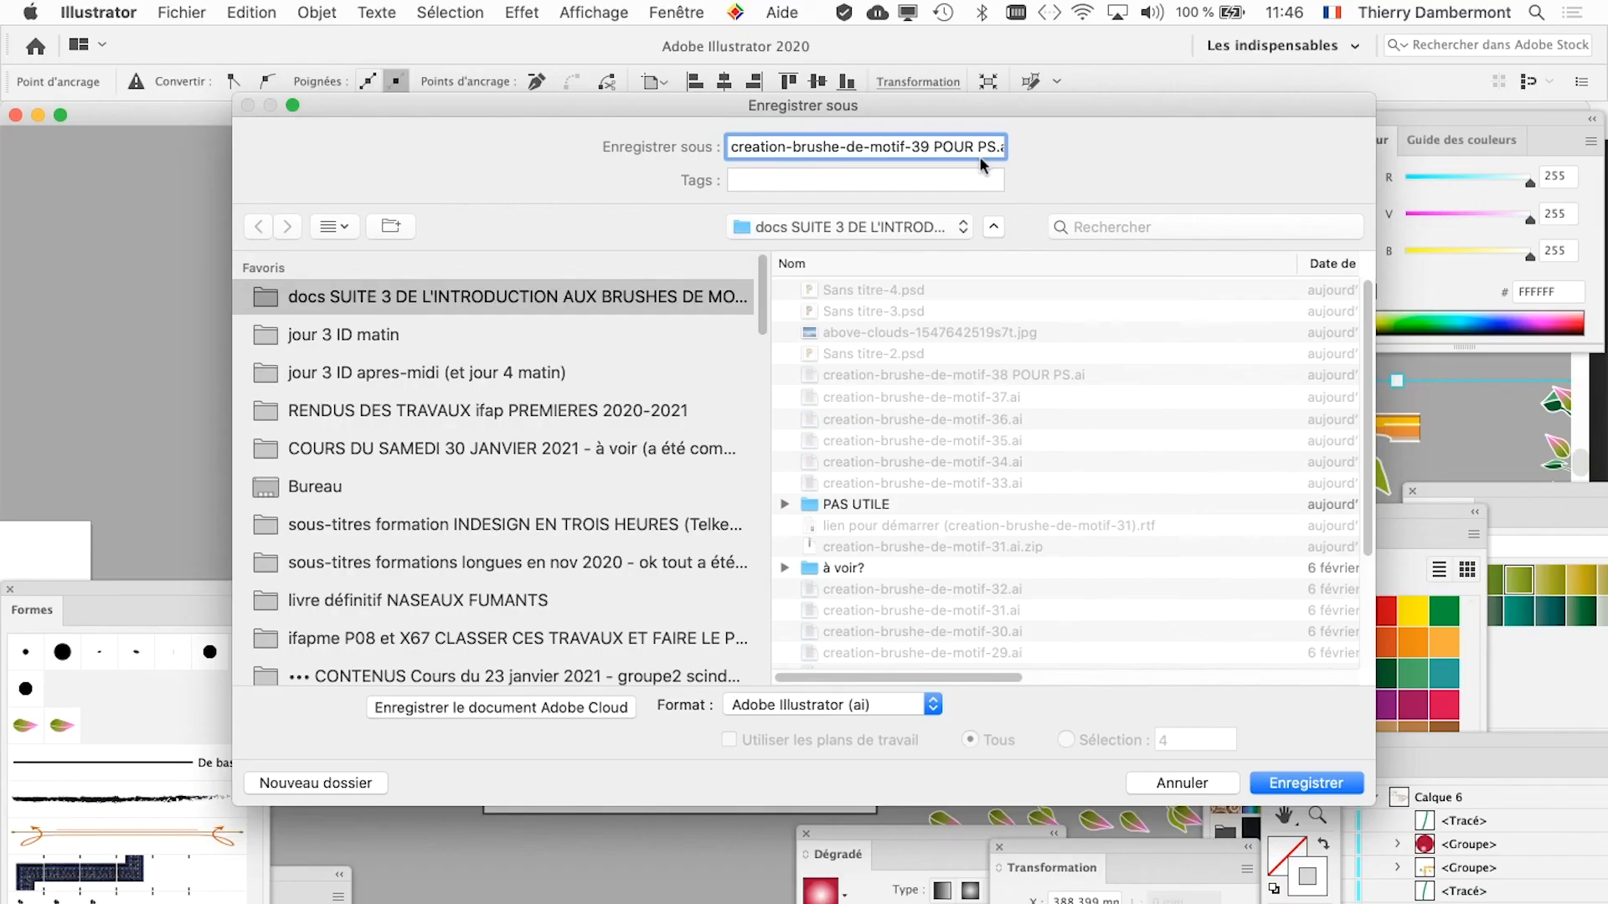
click(1318, 781)
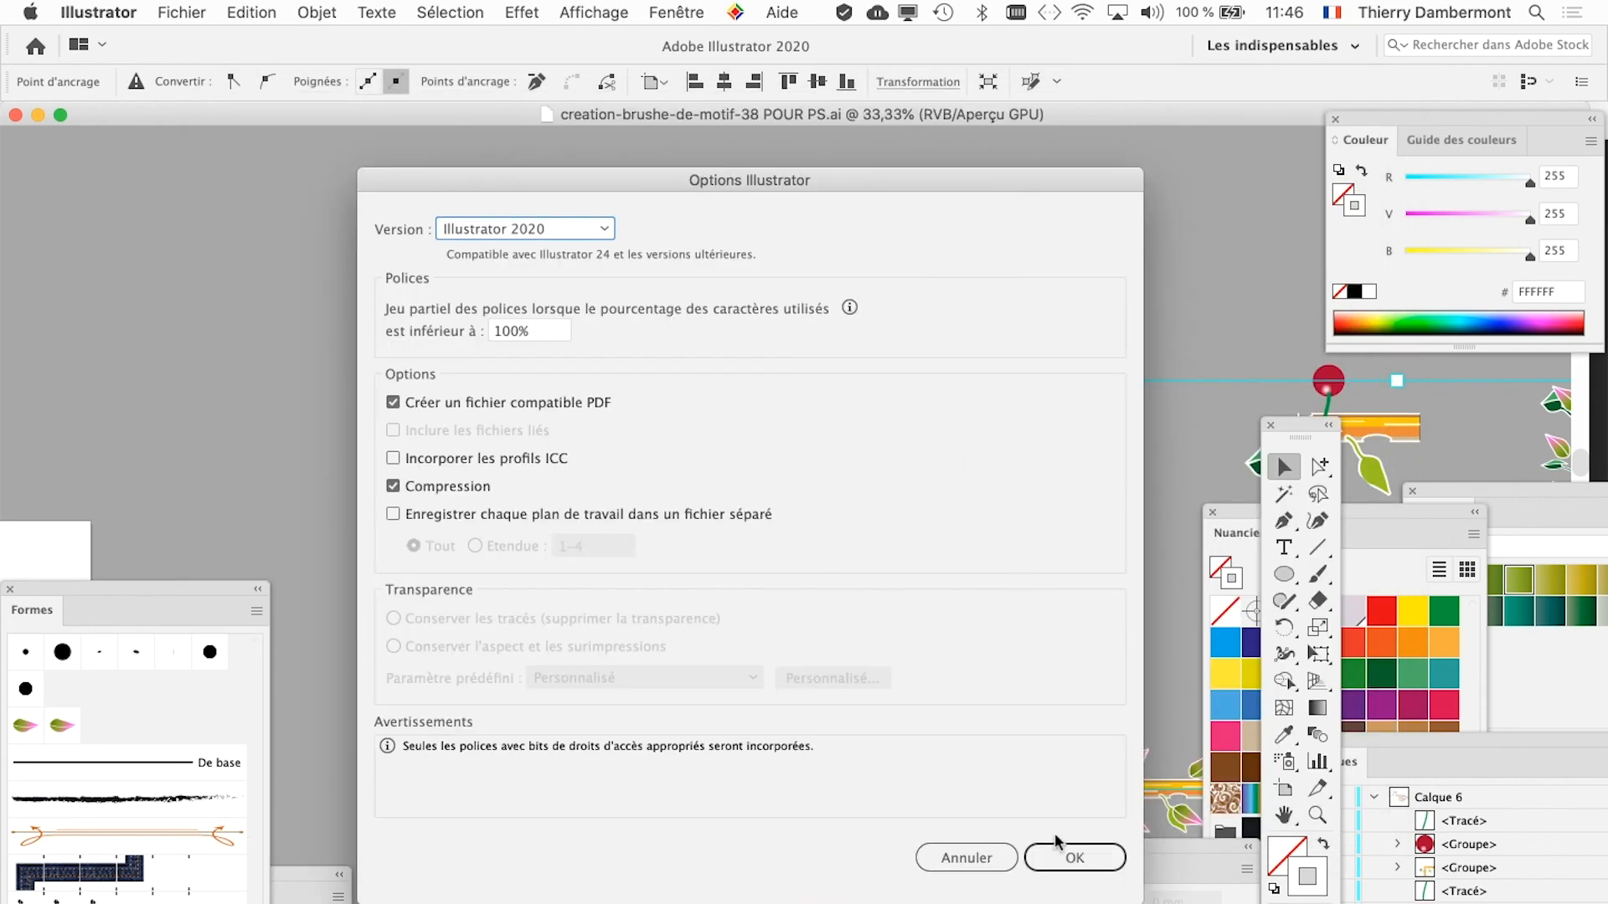
click(1074, 860)
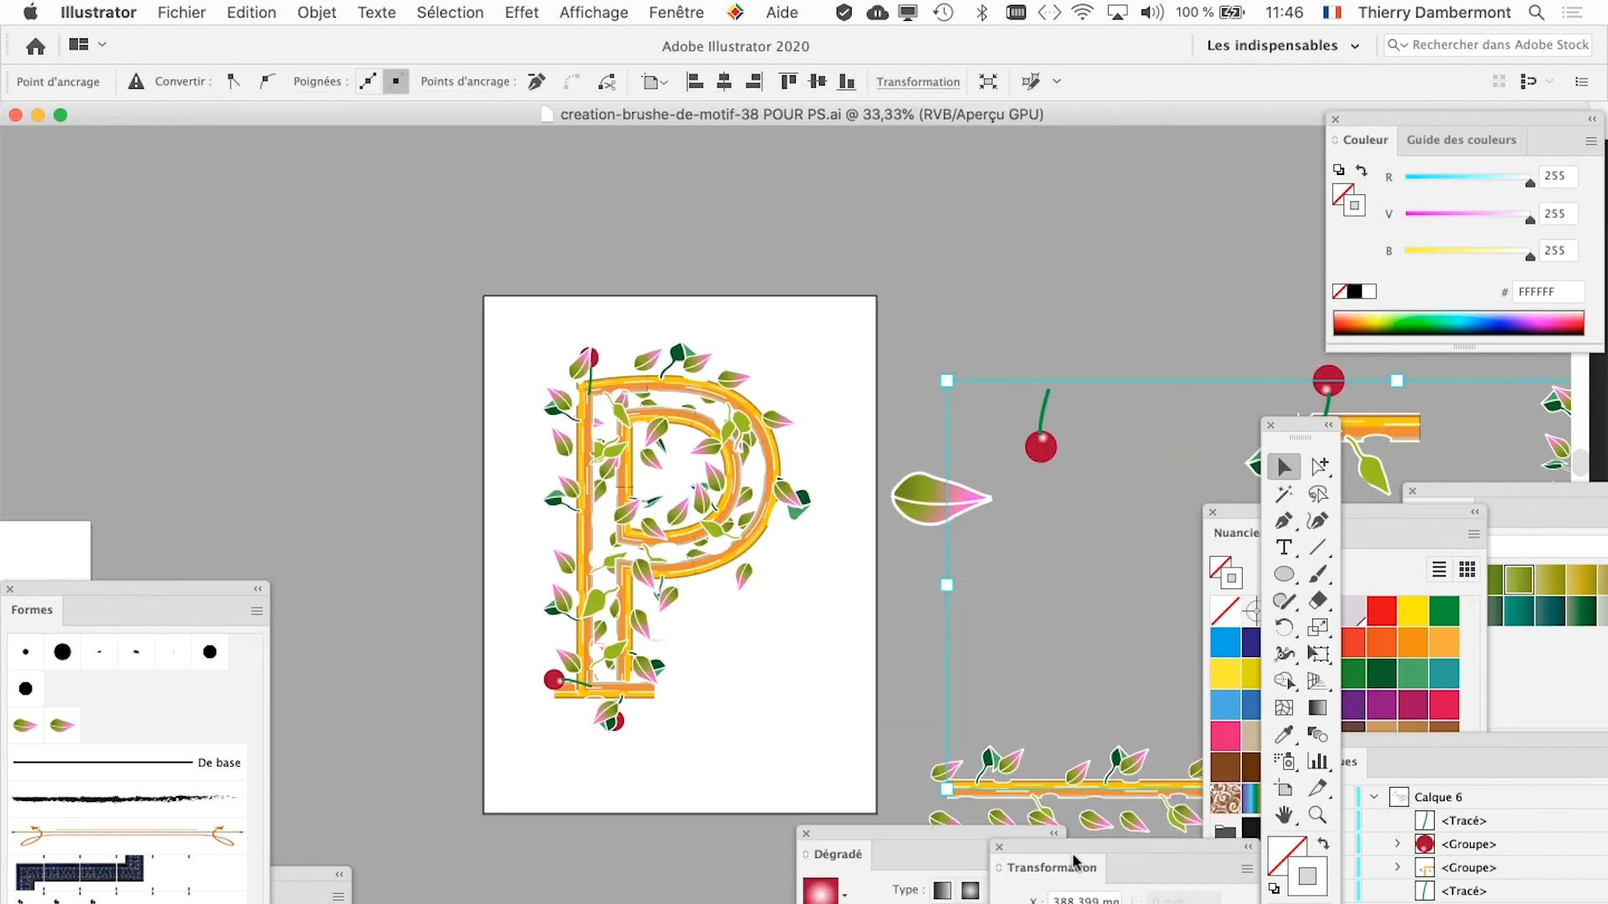